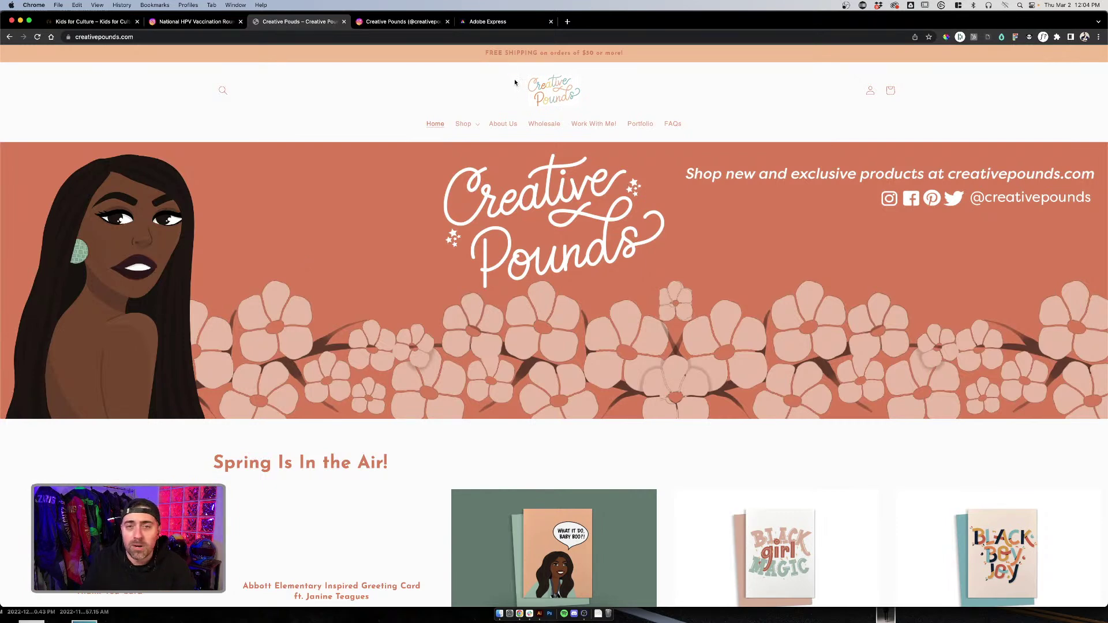
# Step: Look over the Adobe Express projects and the Creative Pounds Instagram introduction post, ending on the Adobe Express projects
pyautogui.click(499, 27)
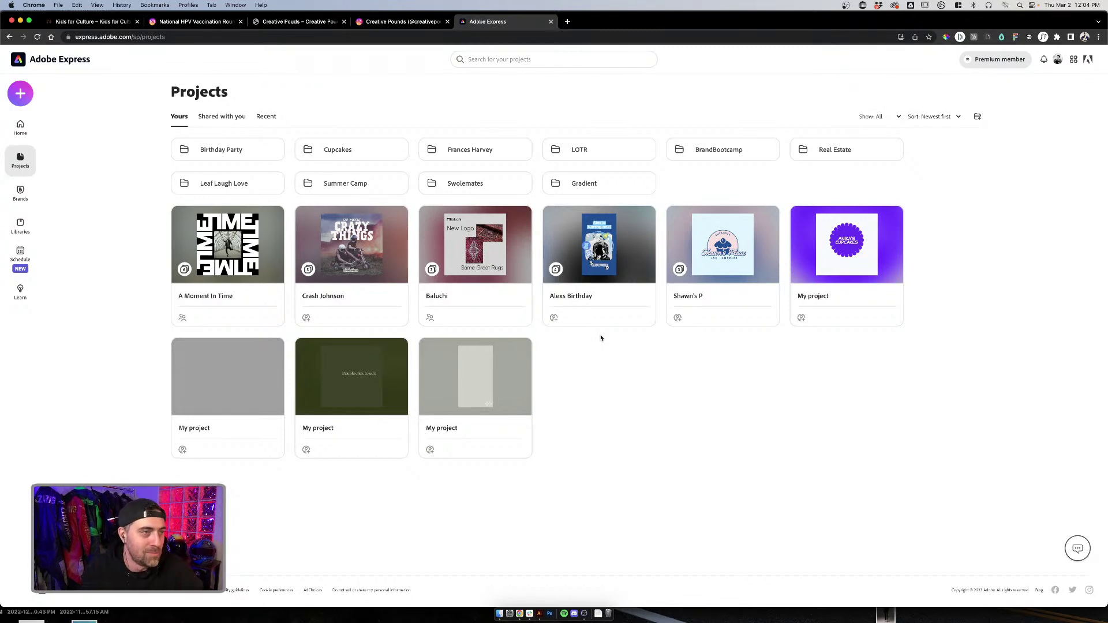
pyautogui.moveTo(508, 325)
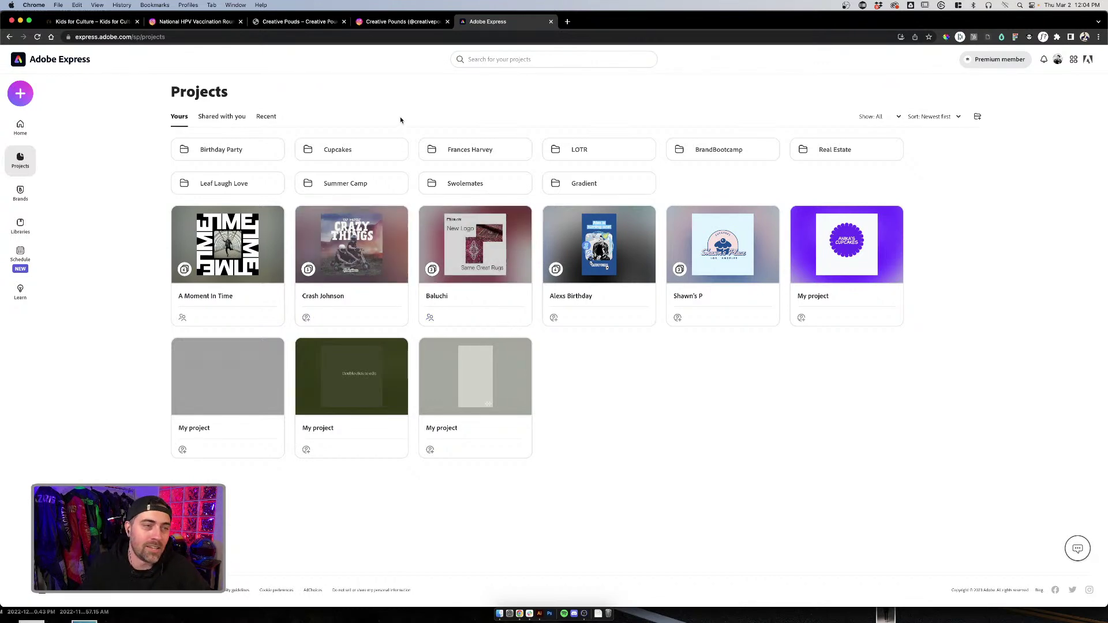
pyautogui.click(418, 23)
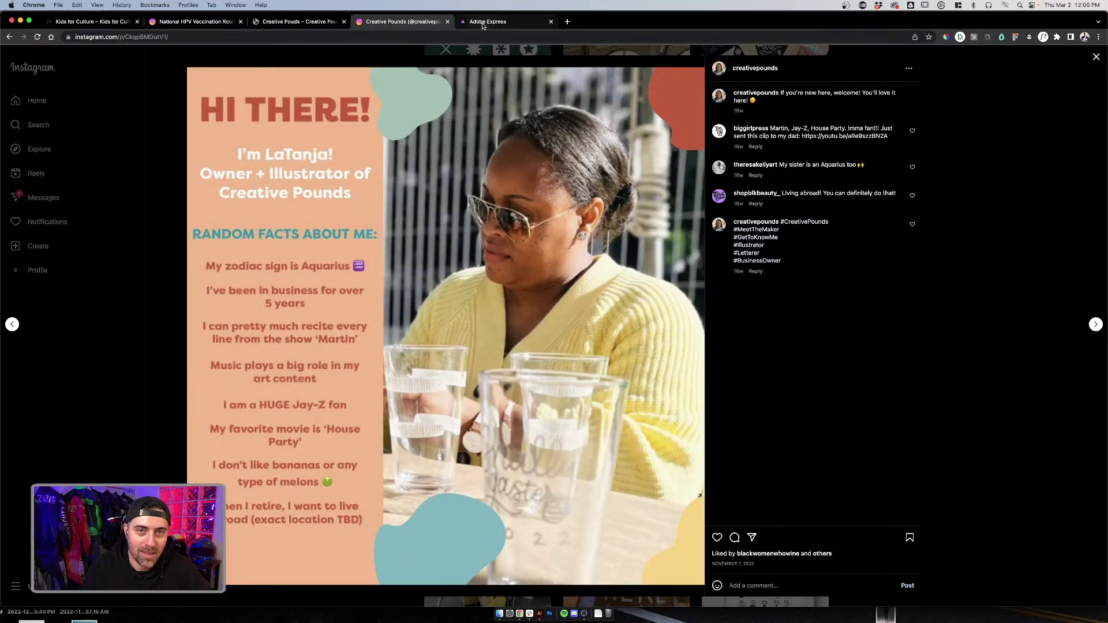
pyautogui.click(482, 23)
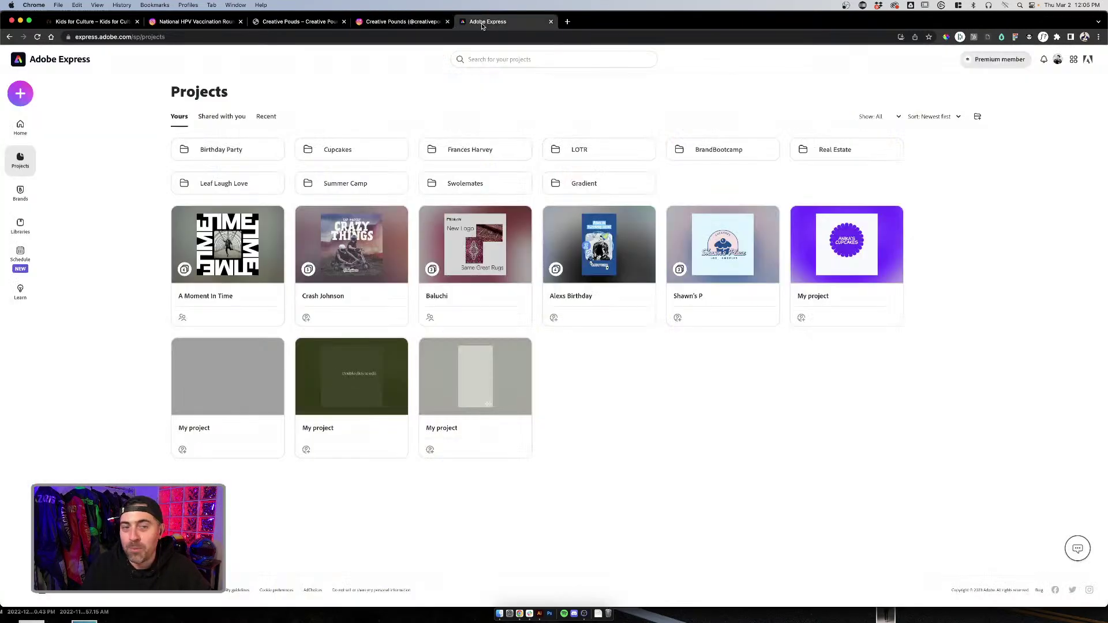
# Step: Switch to Illustrator and read the About Creative Pounds brand description above the logo artwork
pyautogui.click(539, 614)
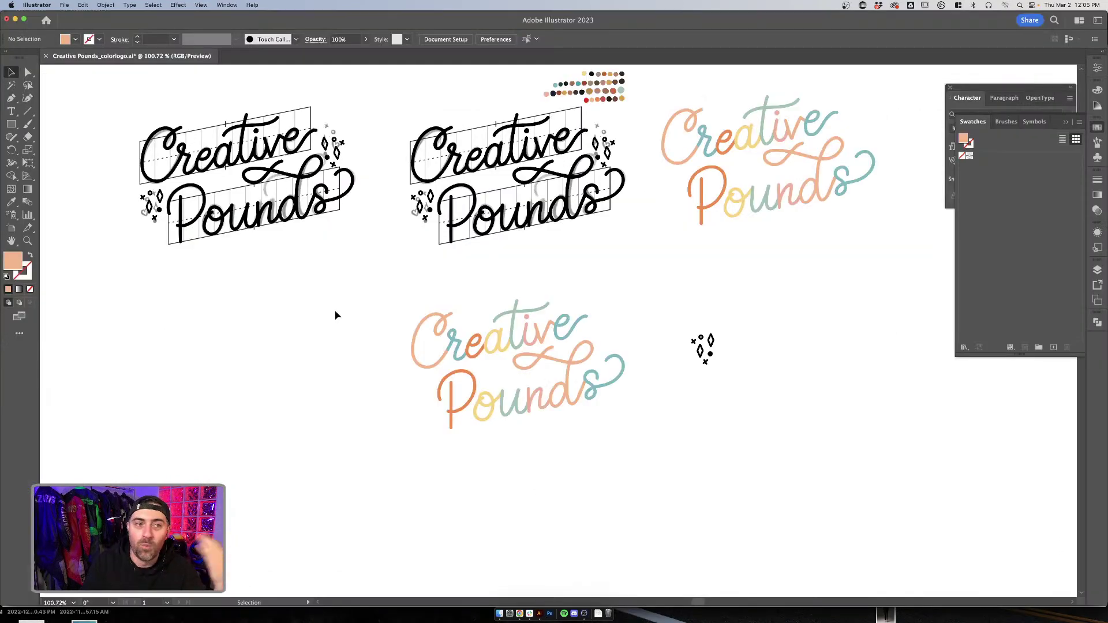
pyautogui.scroll(5, 336, 313)
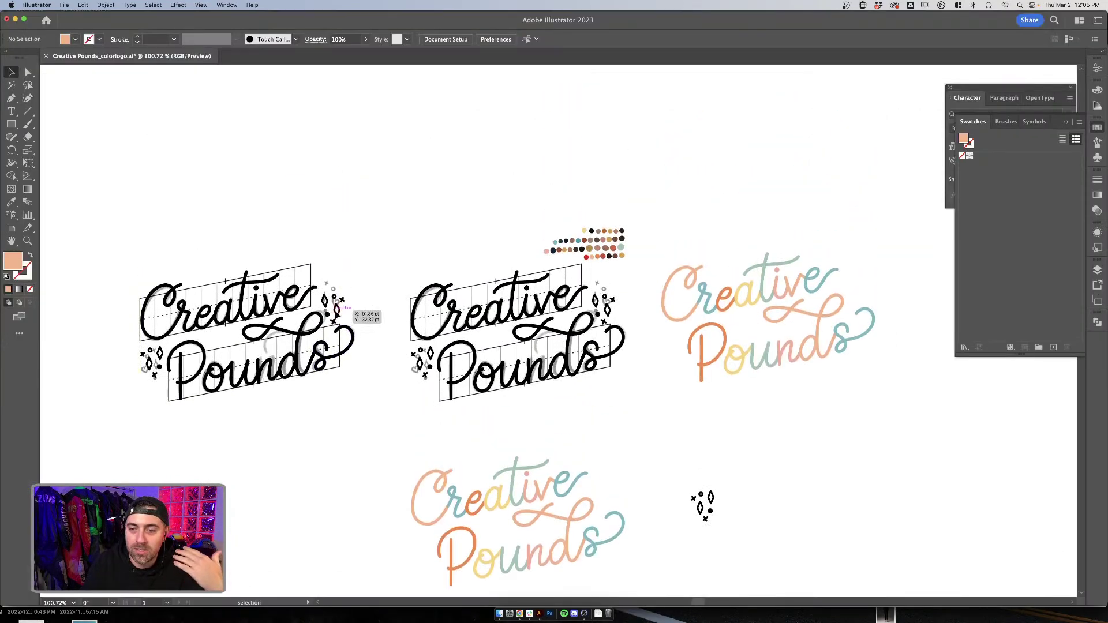
pyautogui.scroll(1, 621, 418)
pyautogui.scroll(10, 577, 300)
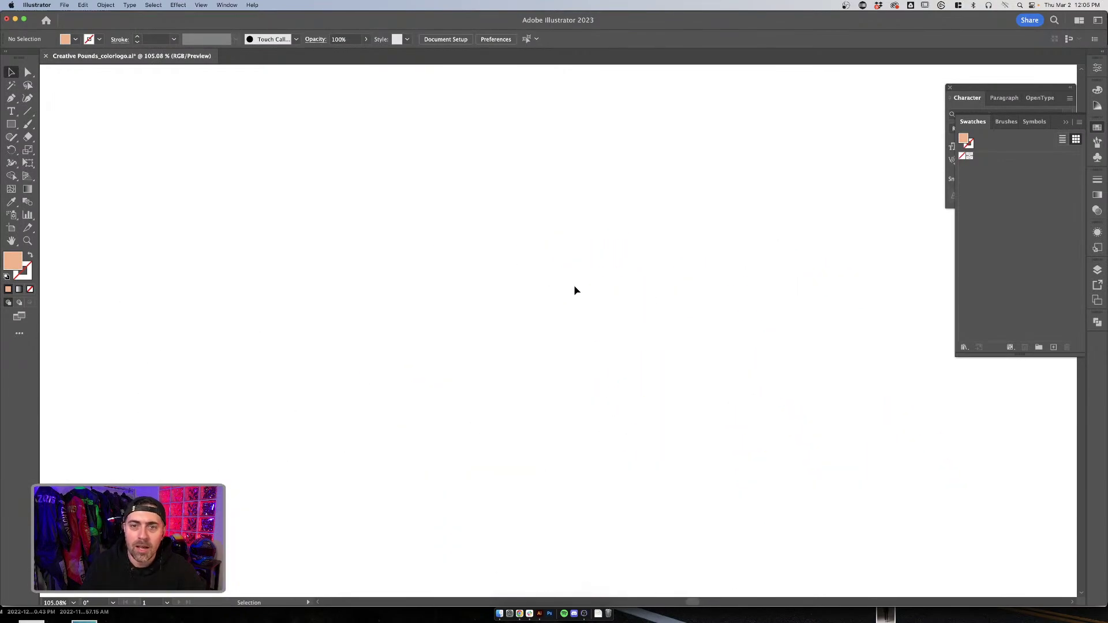
pyautogui.scroll(10, 603, 267)
pyautogui.scroll(-2, 819, 312)
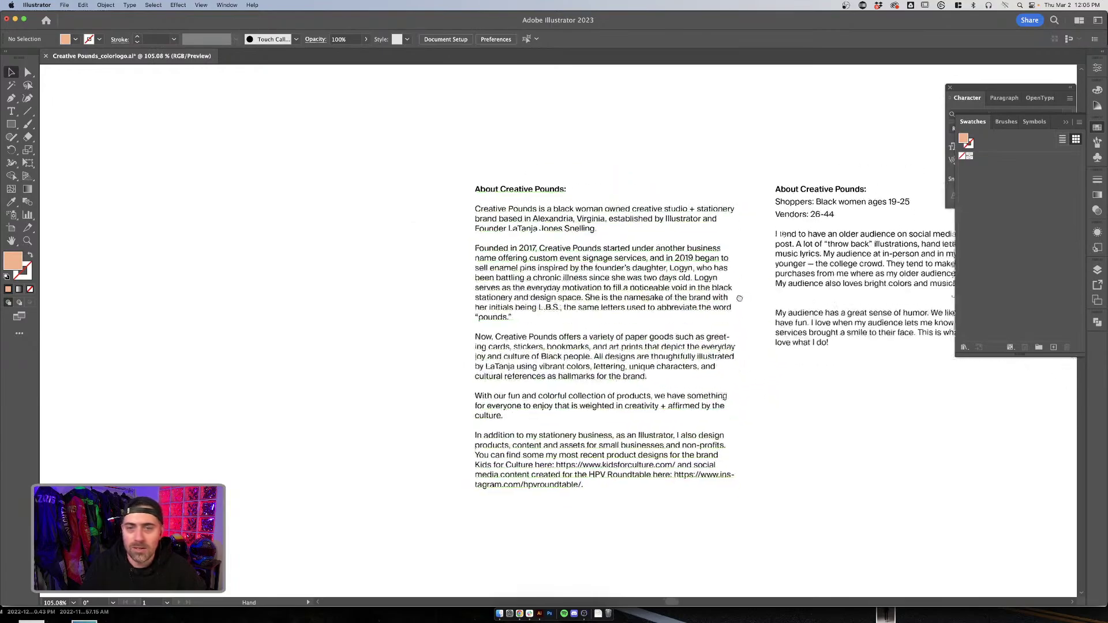
pyautogui.scroll(10, 851, 291)
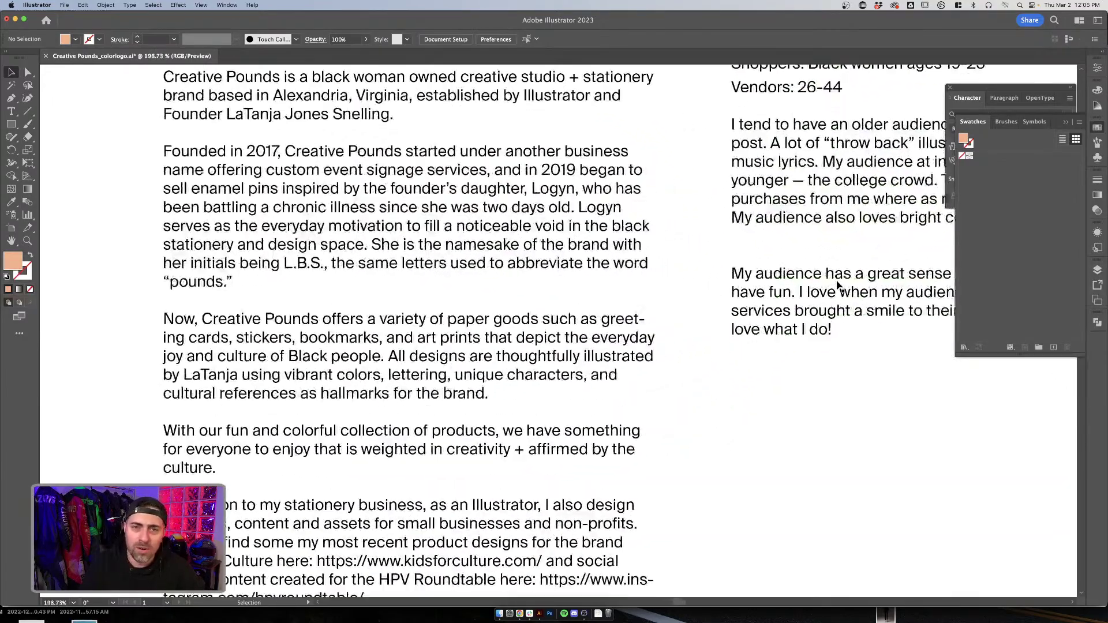
pyautogui.scroll(-4, 839, 284)
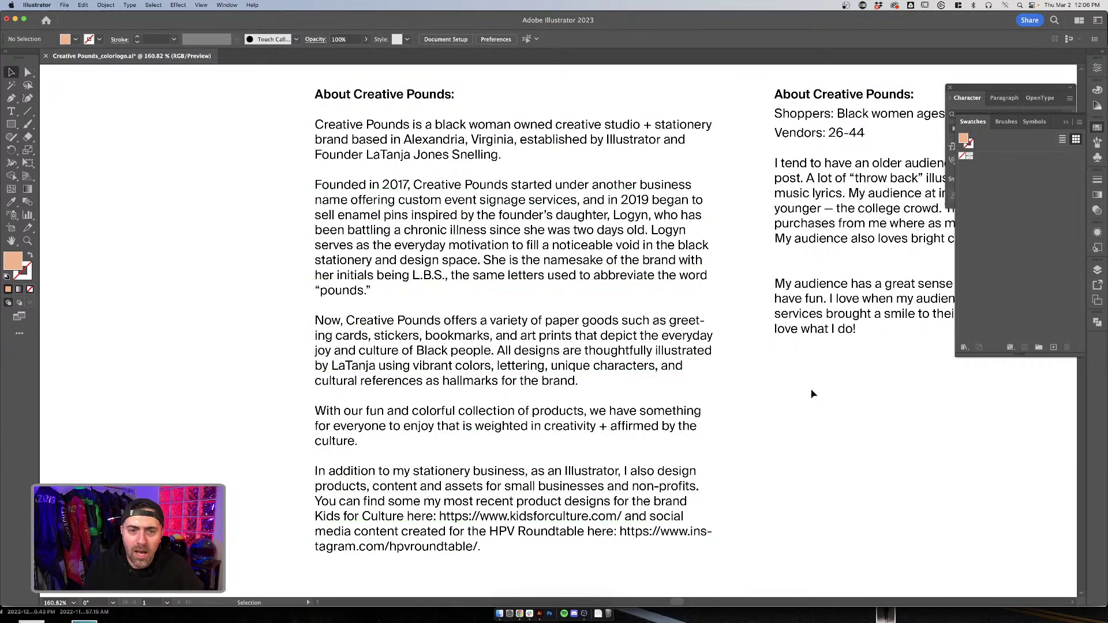
pyautogui.scroll(-1, 648, 367)
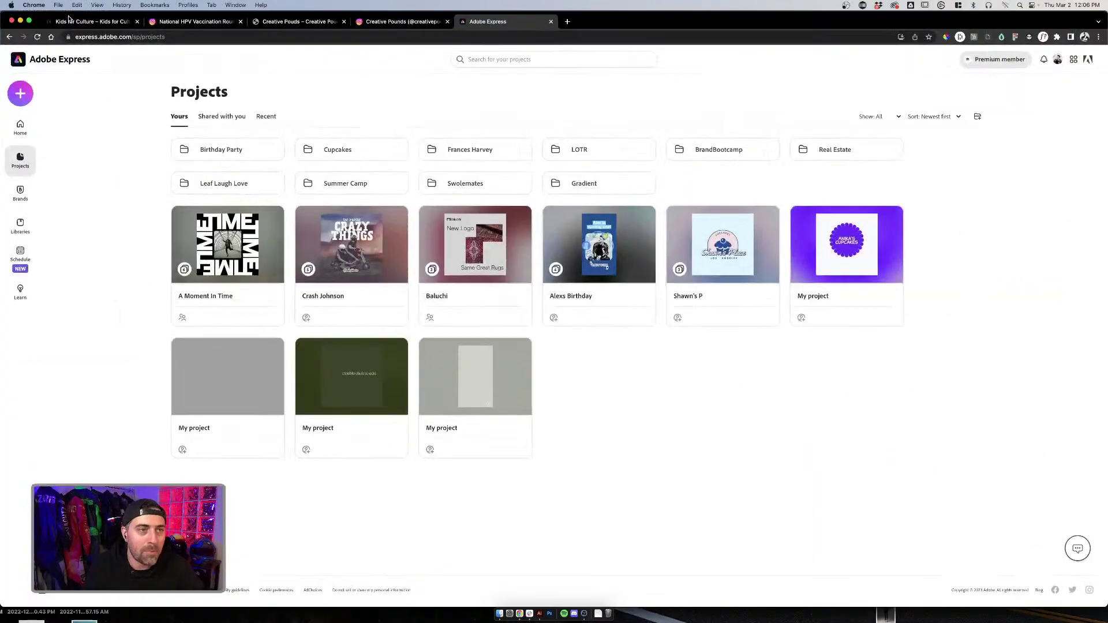
# Step: Switch to Chrome and examine the Kids for Culture home page illustrations and product sections
pyautogui.click(92, 21)
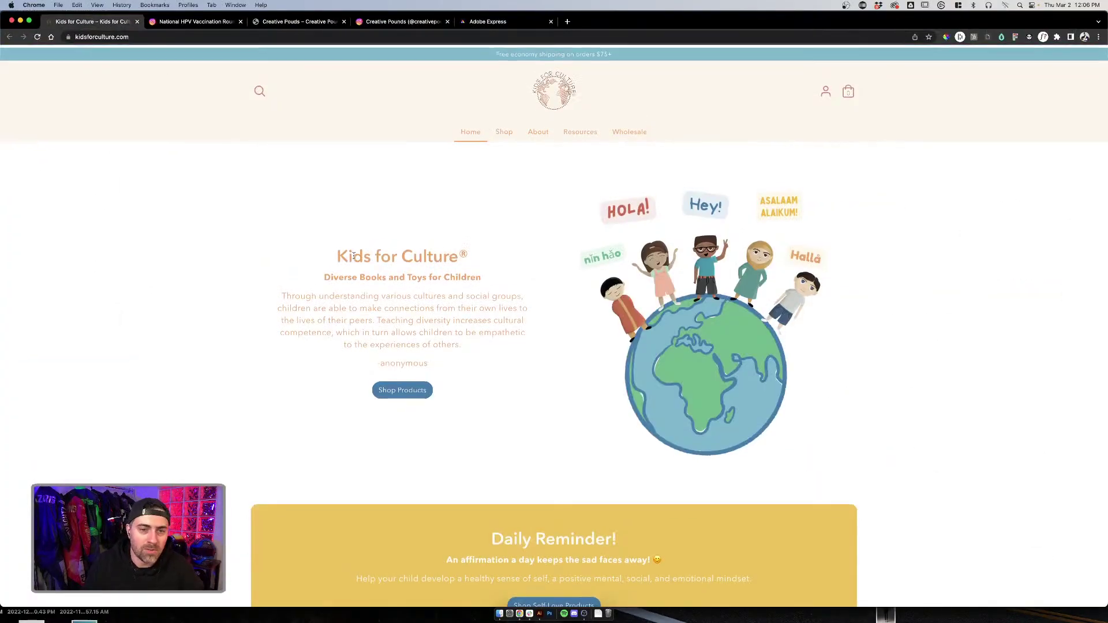
pyautogui.moveTo(323, 247); pyautogui.dragTo(468, 288)
pyautogui.click(469, 289)
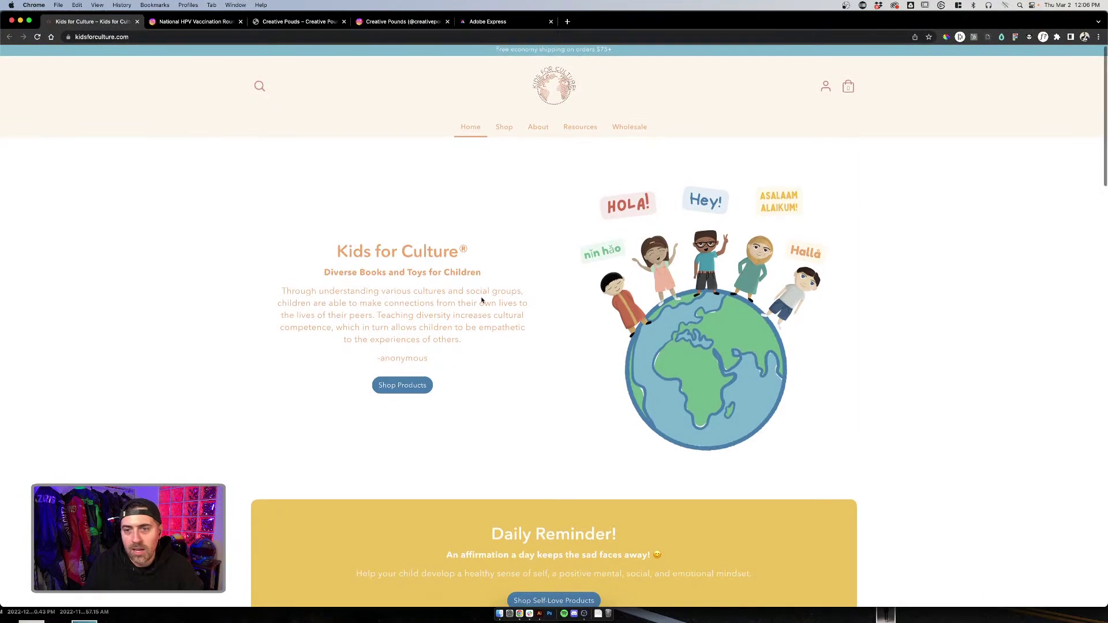
pyautogui.scroll(-4, 482, 300)
pyautogui.scroll(2, 481, 300)
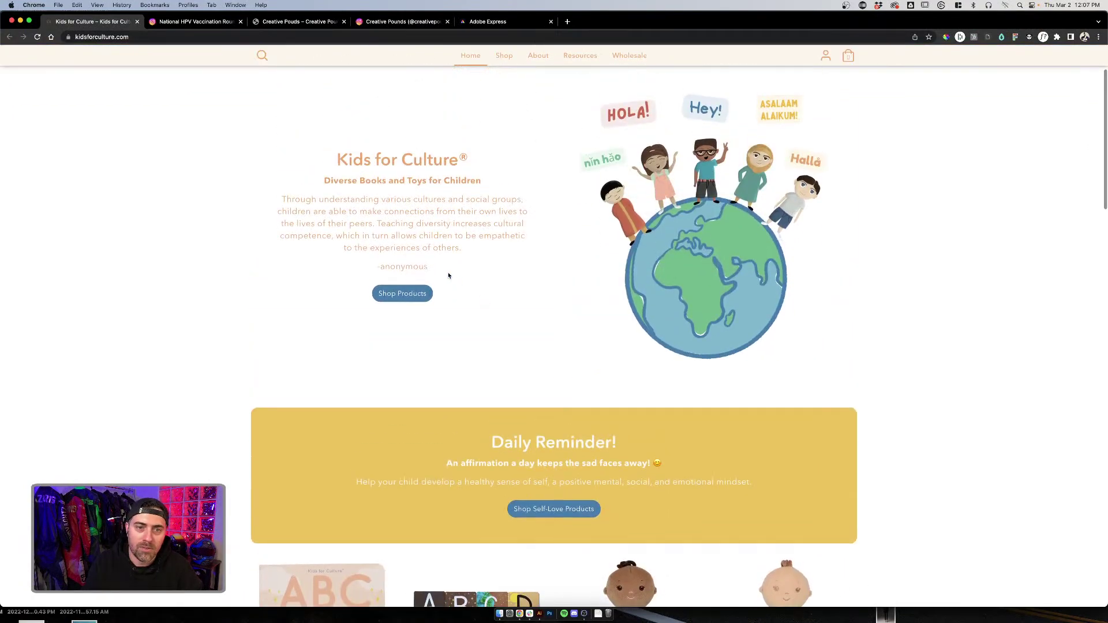
pyautogui.scroll(3, 449, 276)
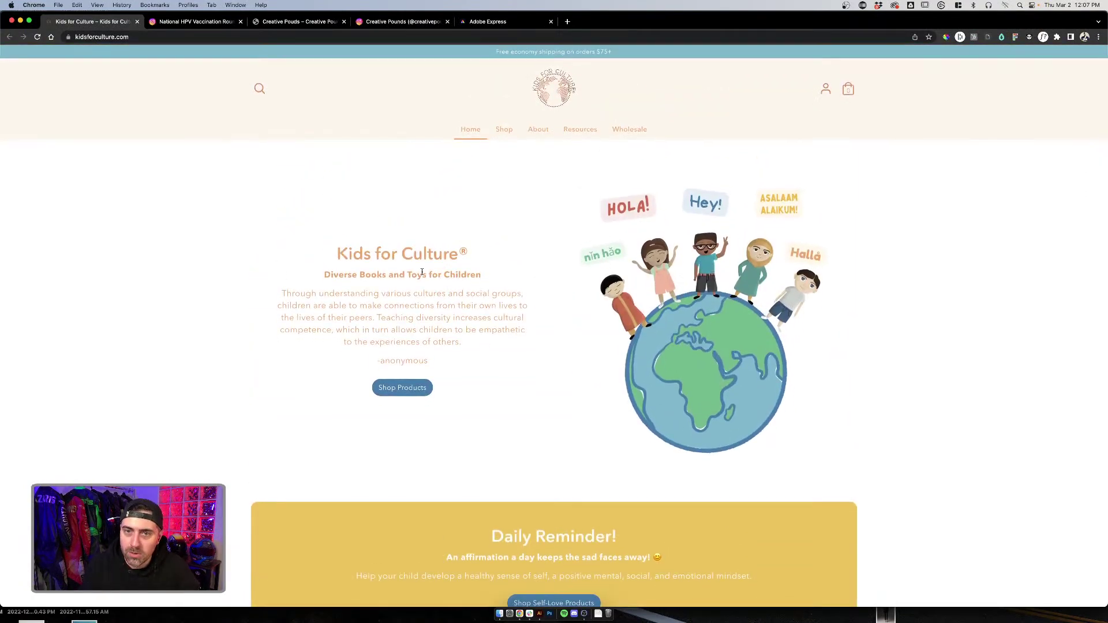
pyautogui.scroll(-10, 421, 272)
pyautogui.scroll(-6, 421, 274)
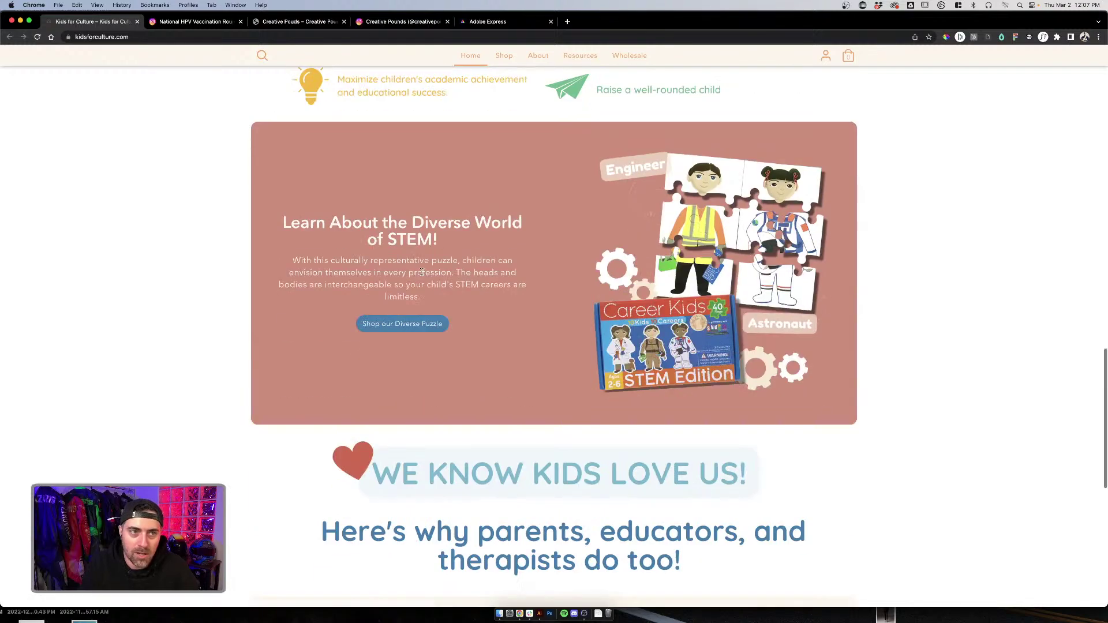
pyautogui.scroll(15, 422, 276)
# Step: Review the hpvroundtable Instagram posts and return to the Creative Pounds website
pyautogui.click(219, 21)
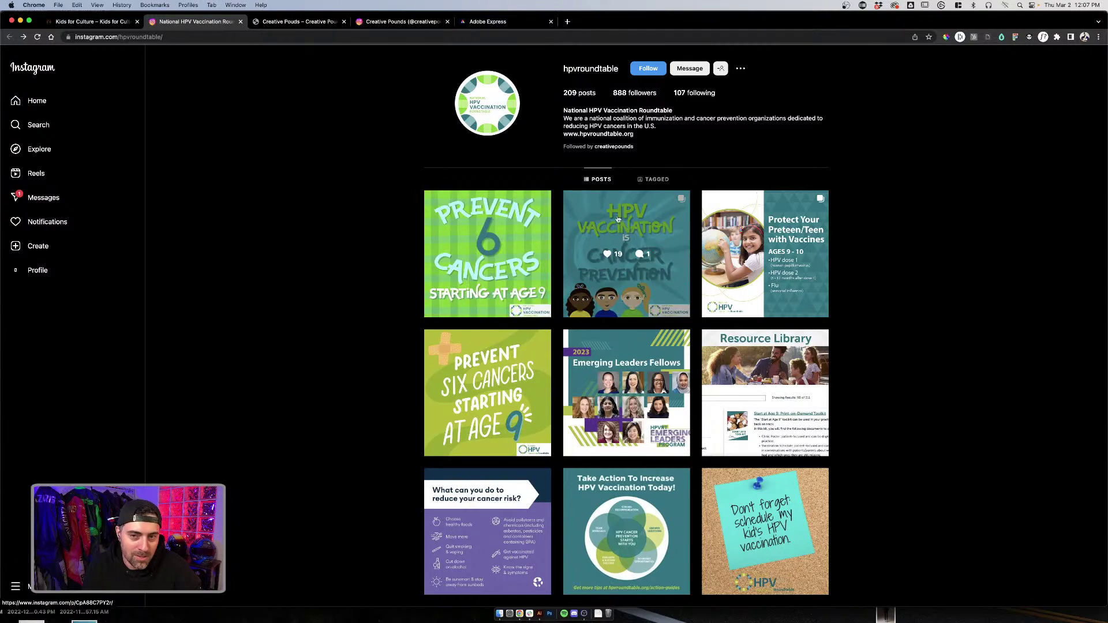
pyautogui.scroll(-3, 727, 202)
pyautogui.scroll(5, 733, 231)
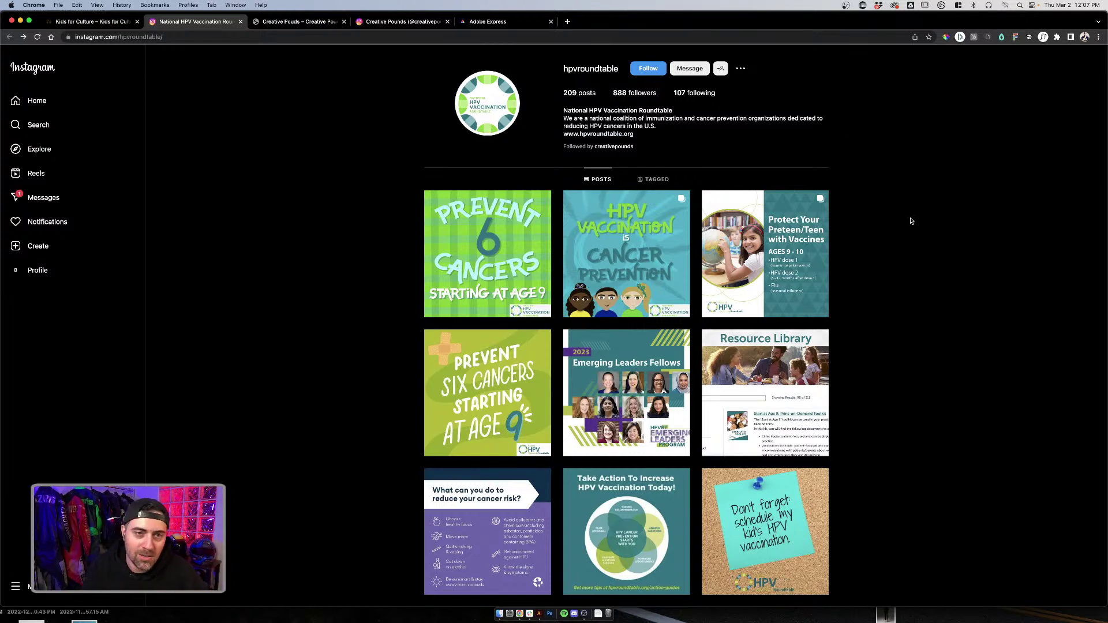
pyautogui.click(285, 22)
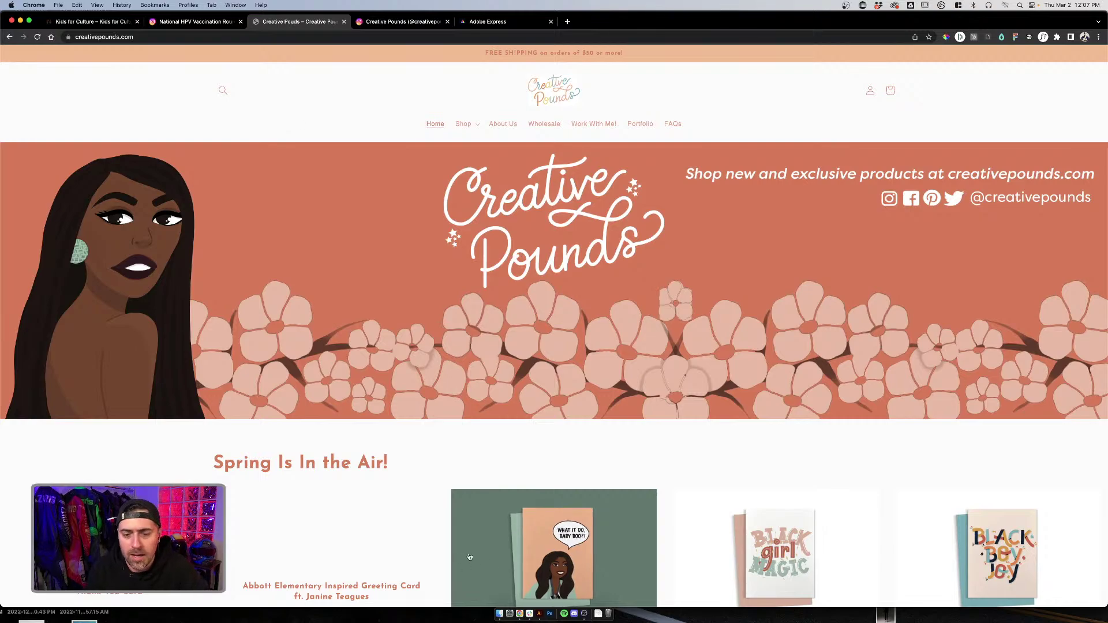
# Step: Switch to Illustrator and read the Creative Pounds audience notes on shoppers and vendors
pyautogui.click(539, 613)
pyautogui.hscroll(10, 798, 367)
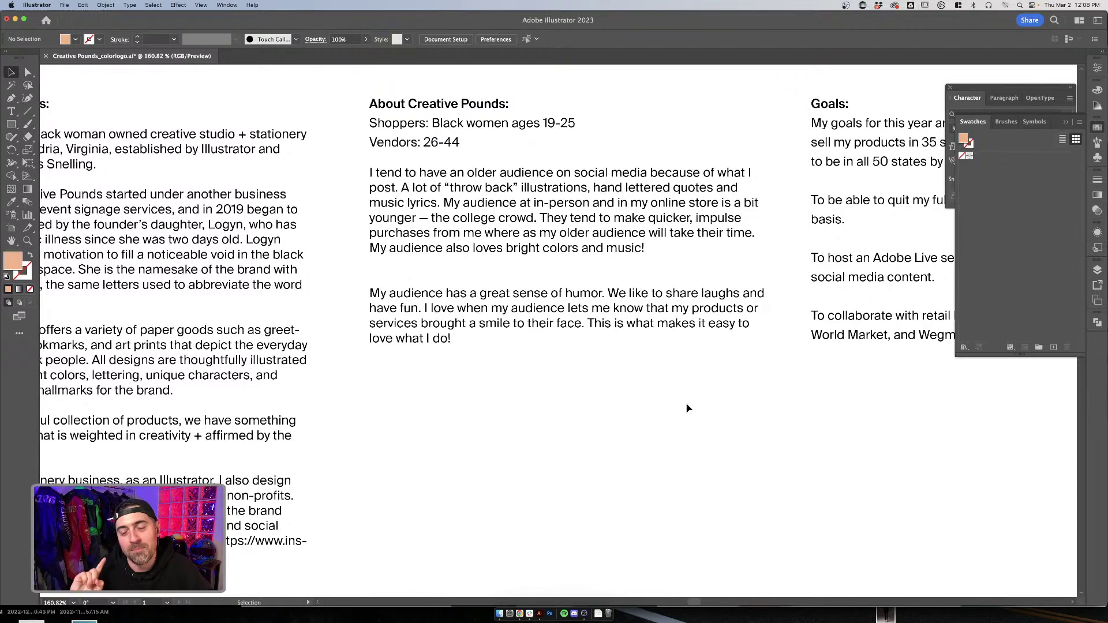
pyautogui.scroll(1, 687, 406)
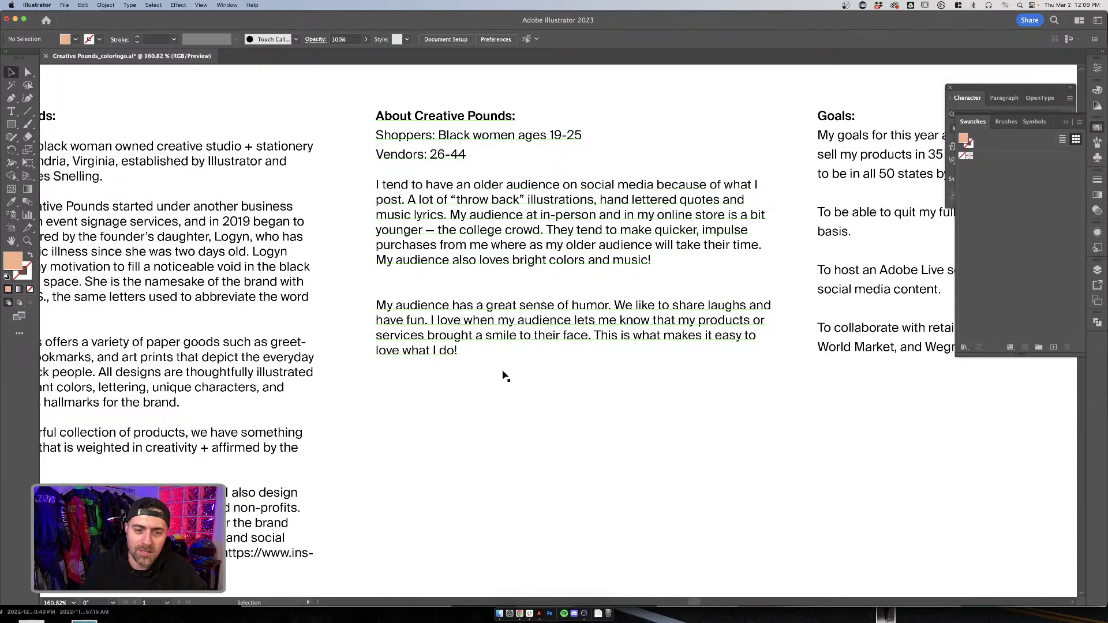
# Step: Clear the floating Swatches and Character panels off the canvas and read the client's Goals text
pyautogui.click(1066, 124)
pyautogui.click(951, 89)
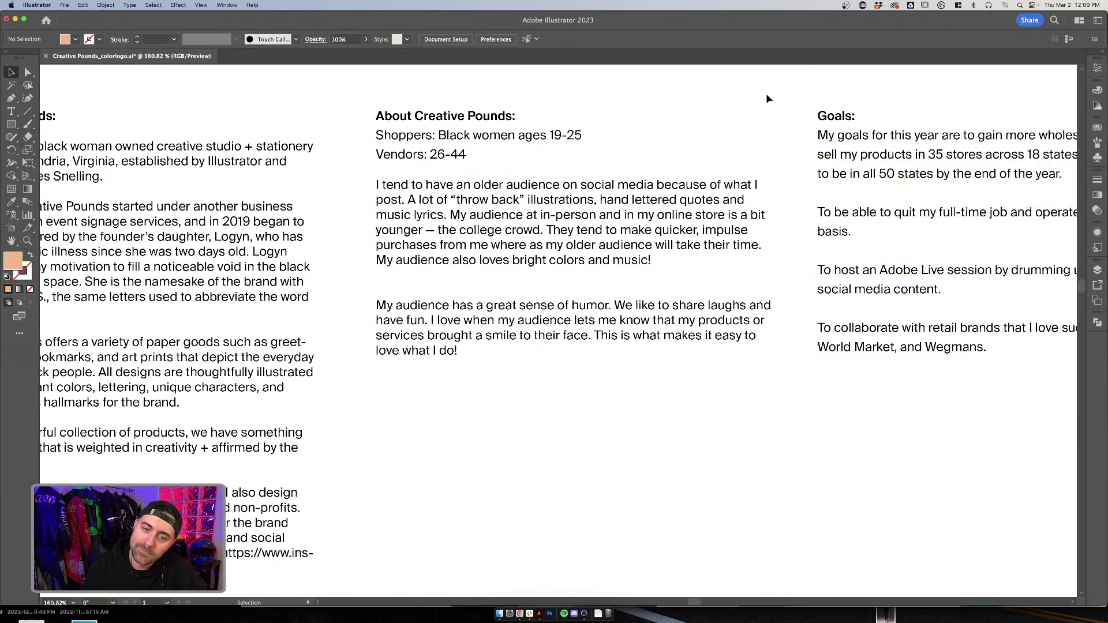
pyautogui.hscroll(10, 767, 99)
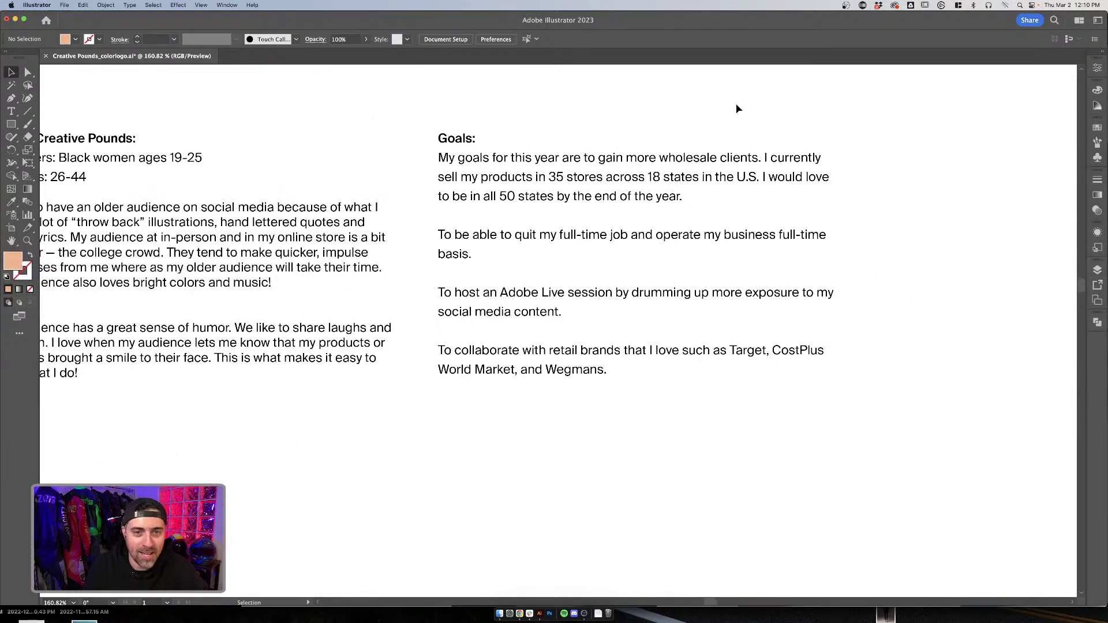
pyautogui.moveTo(428, 80); pyautogui.dragTo(496, 190)
pyautogui.click(907, 420)
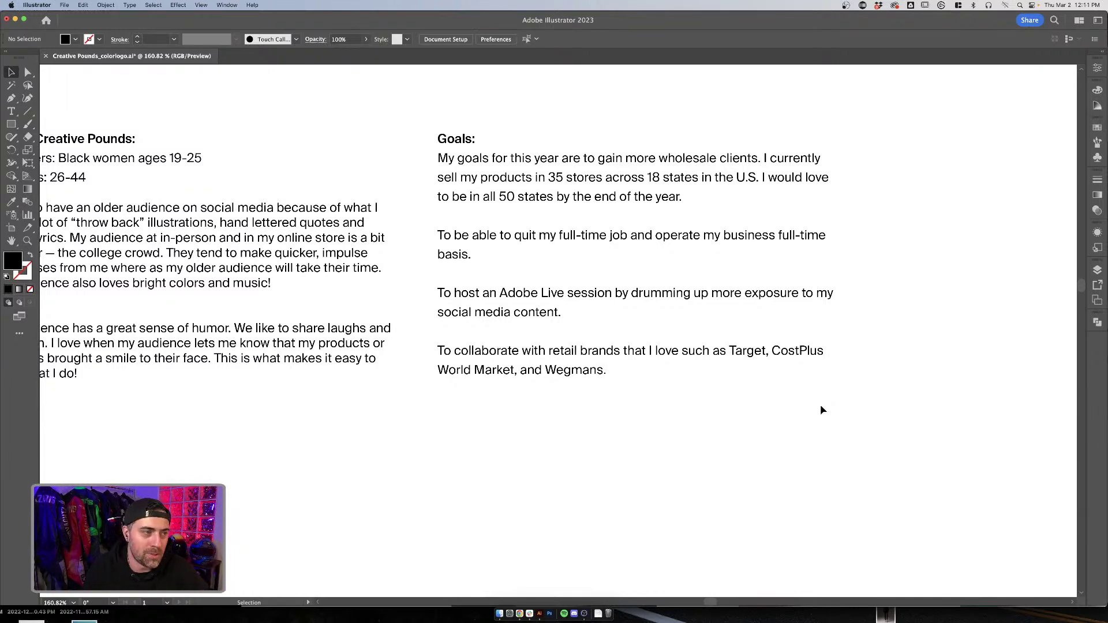
# Step: Go from the brief texts to the logo artwork and inspect the coloured Creative Pounds lettering image below the black versions
pyautogui.scroll(-3, 822, 409)
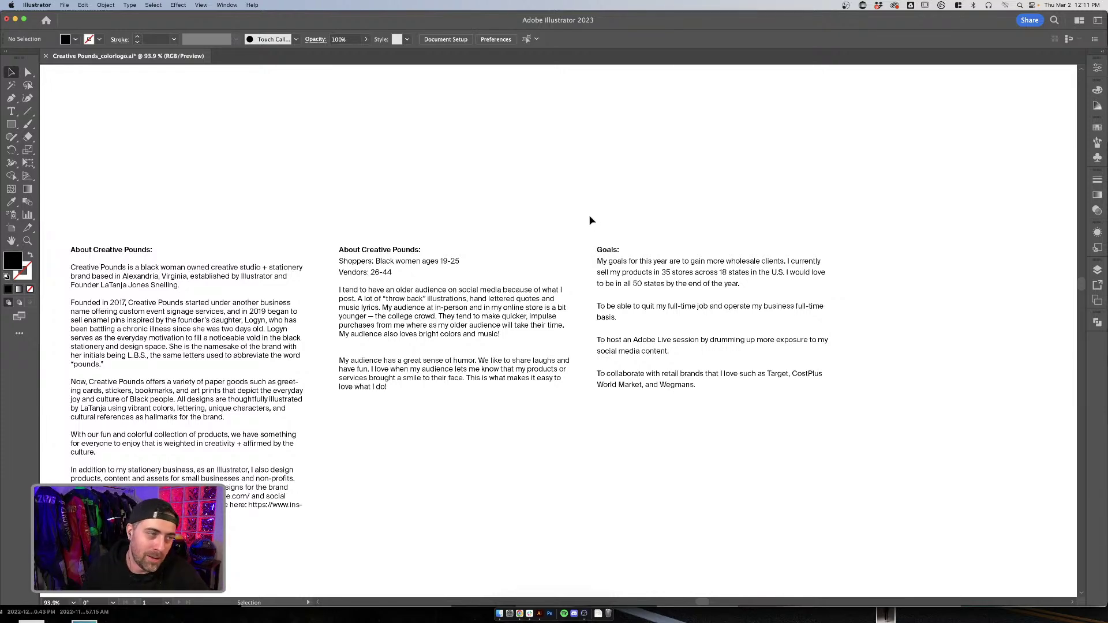
pyautogui.scroll(-5, 589, 218)
pyautogui.hscroll(-5, 588, 217)
pyautogui.scroll(-5, 589, 231)
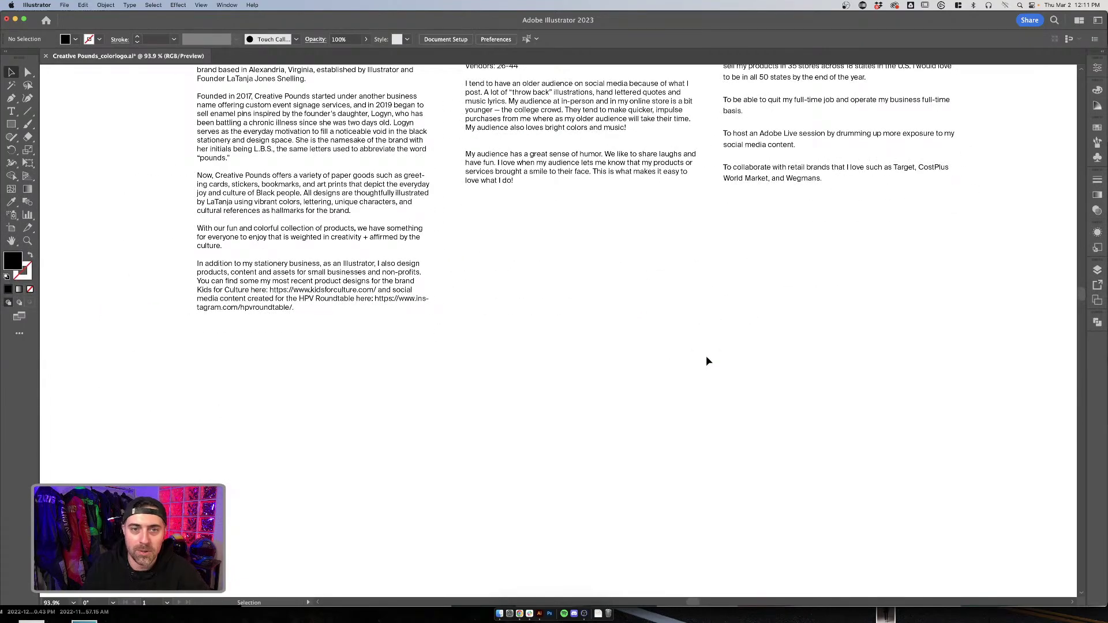
pyautogui.scroll(-5, 707, 361)
pyautogui.scroll(-10, 708, 361)
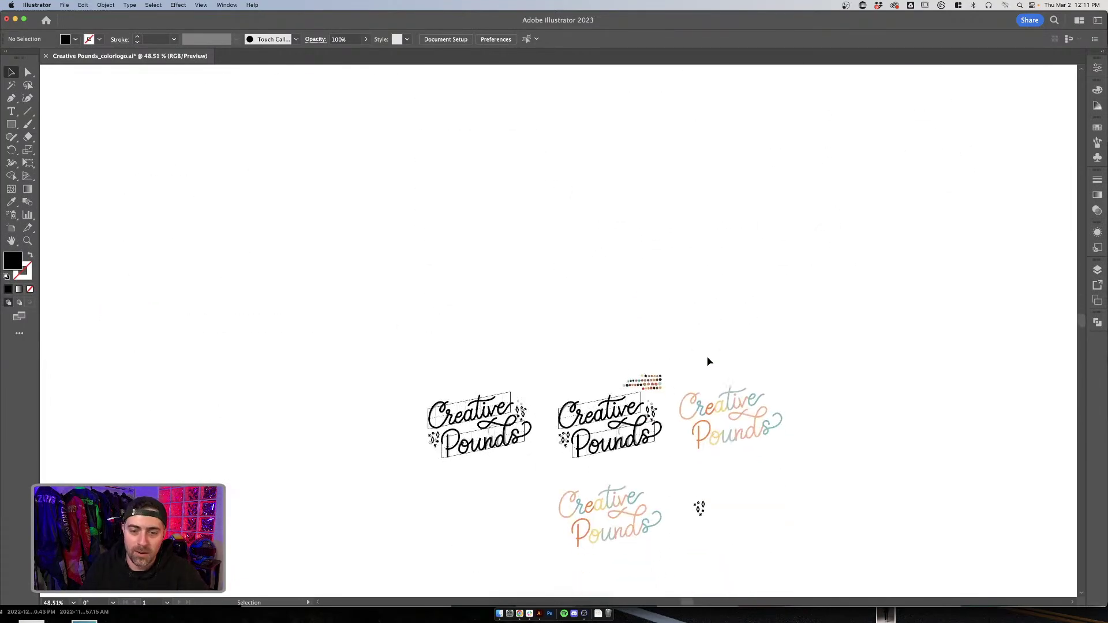
pyautogui.scroll(5, 372, 261)
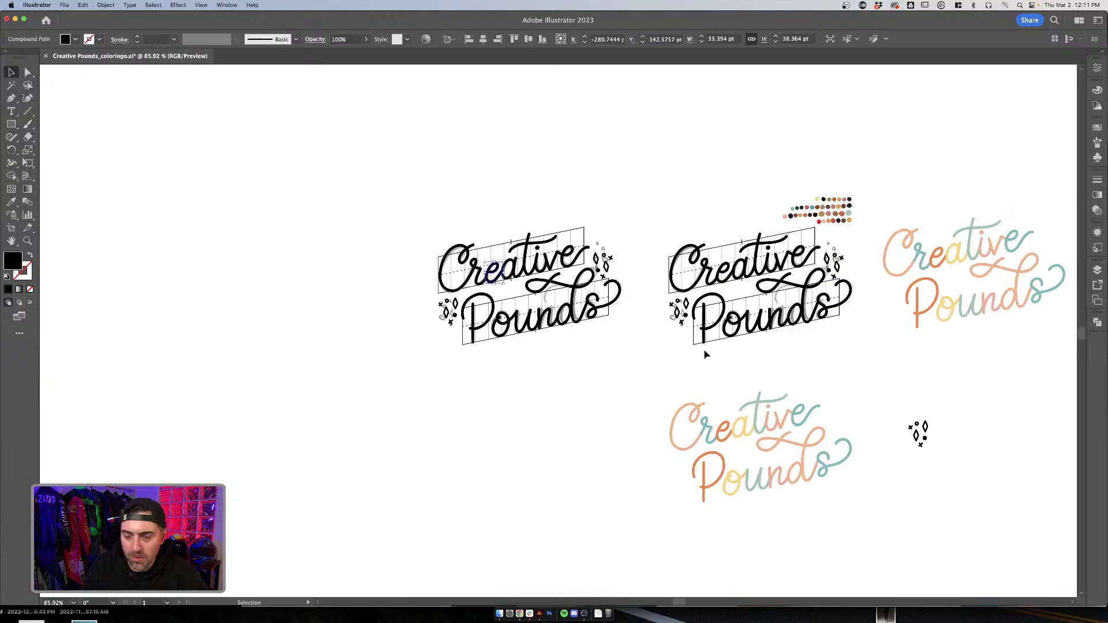
pyautogui.scroll(-3, 853, 458)
pyautogui.hscroll(2, 853, 458)
pyautogui.moveTo(856, 462); pyautogui.dragTo(590, 424)
pyautogui.scroll(4, 432, 283)
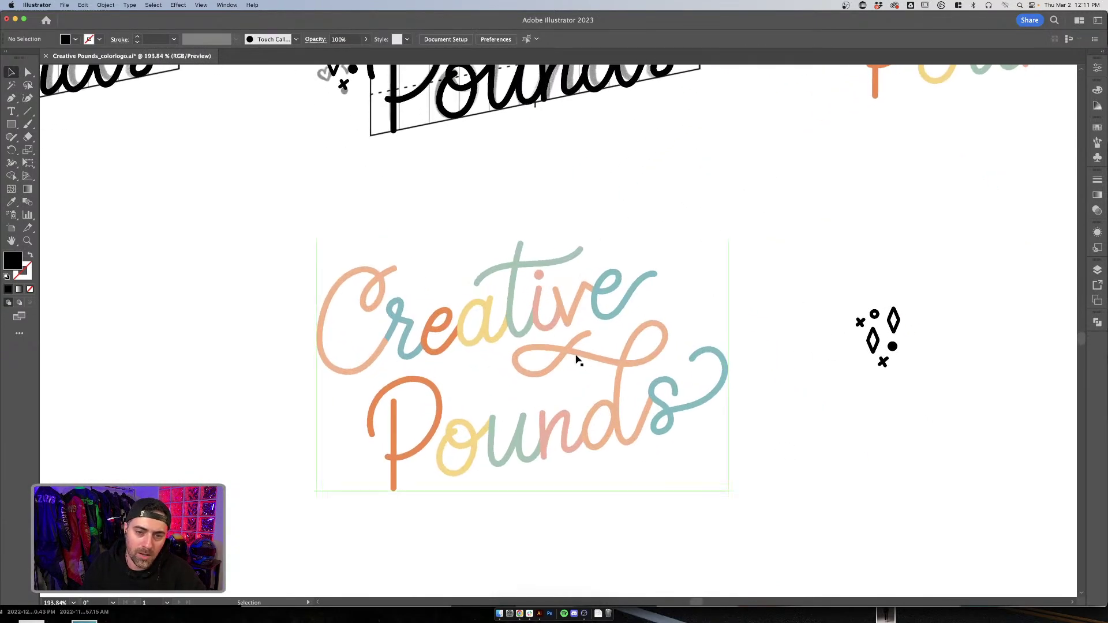
pyautogui.click(614, 314)
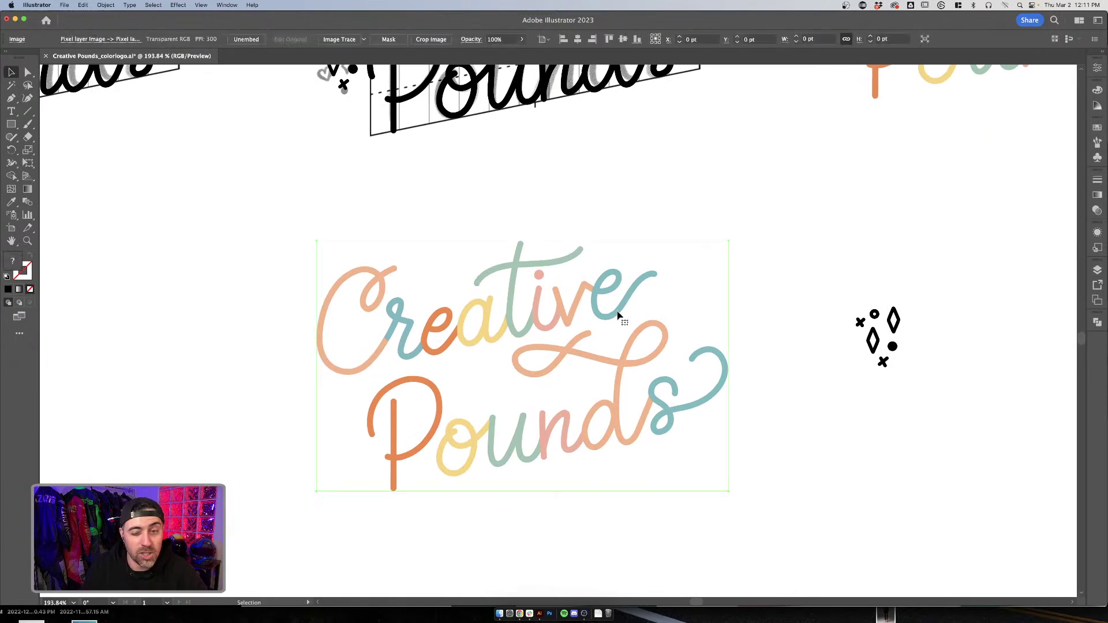
# Step: Compare the black guideline lettering with the coloured Creative Pounds logo, leaving nothing selected
pyautogui.scroll(5, 630, 295)
pyautogui.hscroll(-2, 630, 294)
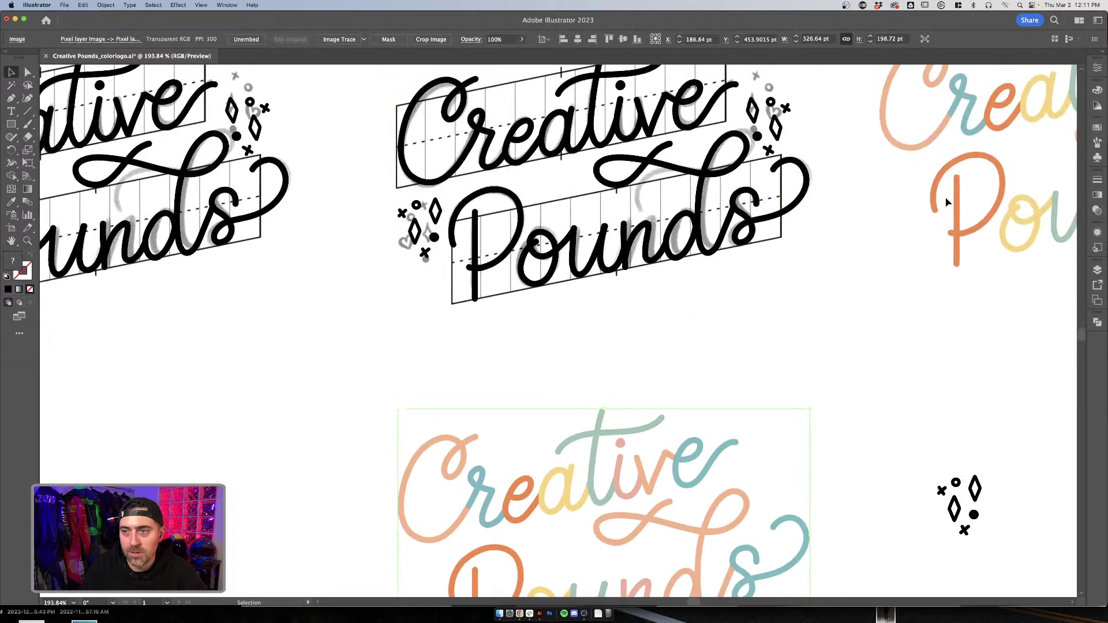
pyautogui.press('super+shift+a')
pyautogui.scroll(-5, 705, 414)
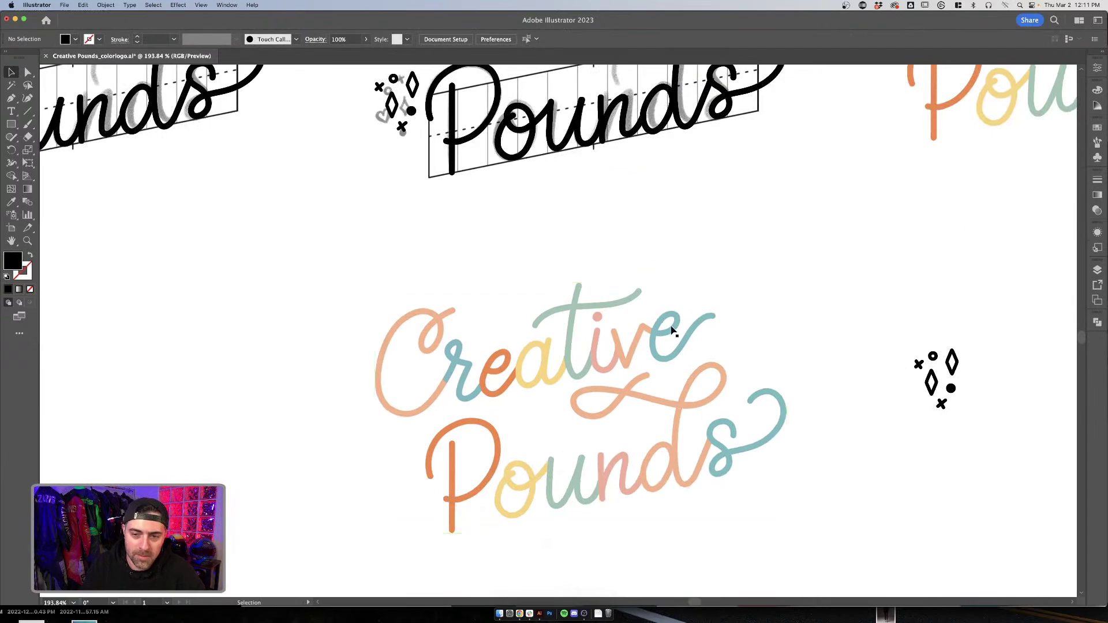
# Step: Select the coloured logo image, show the artboard boundaries, and inspect the palette of colour dots above the black lettering
pyautogui.click(637, 285)
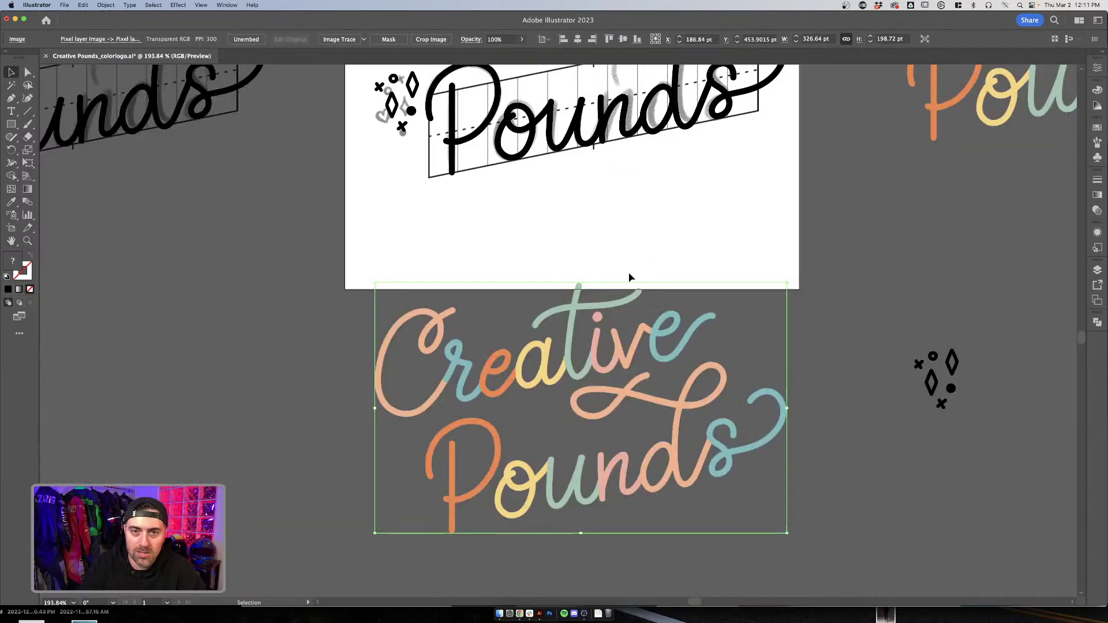
pyautogui.scroll(8, 630, 277)
pyautogui.hscroll(-10, 630, 278)
pyautogui.hscroll(10, 629, 278)
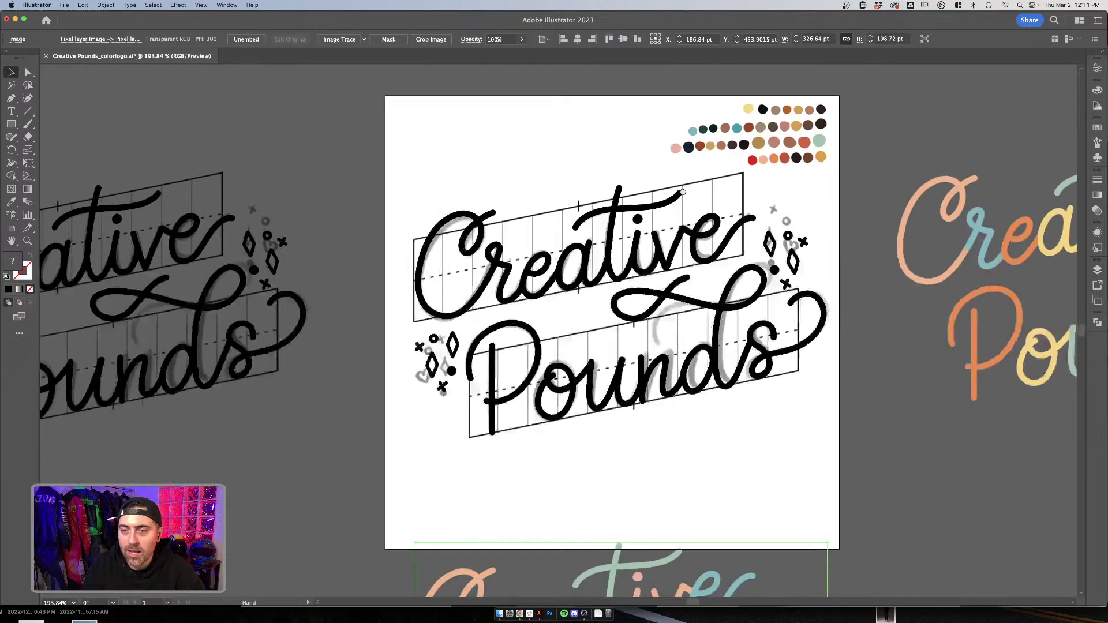
pyautogui.click(761, 135)
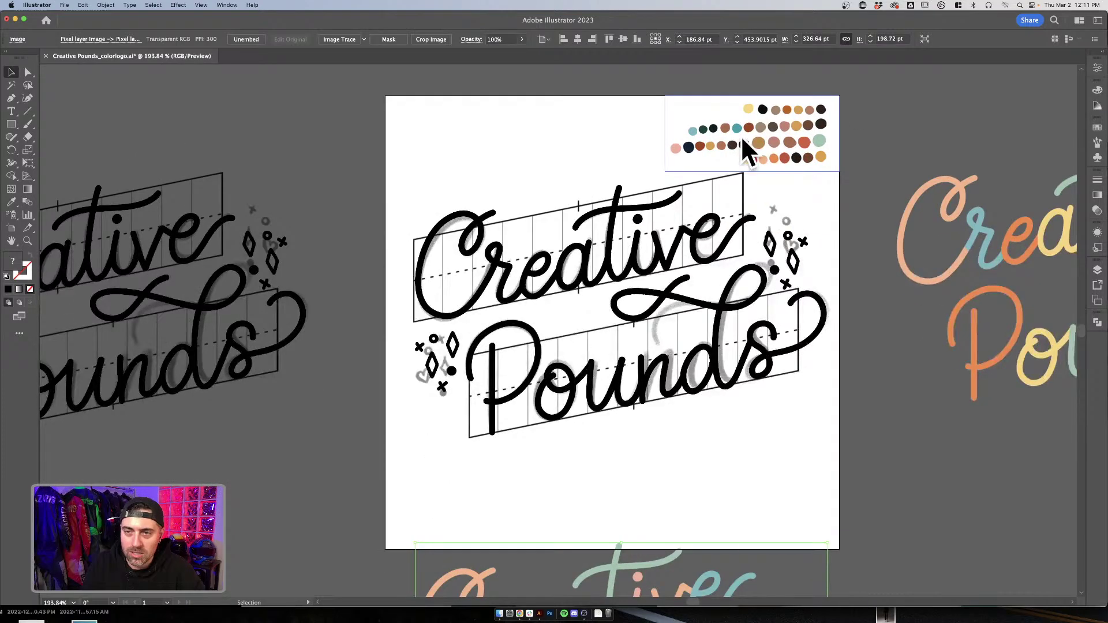
# Step: Hide the artboard boundaries, clear the selection and examine the palette of colour dots above the guideline lettering
pyautogui.press('super+shift+h')
pyautogui.click(796, 141)
pyautogui.press('super+shift+a')
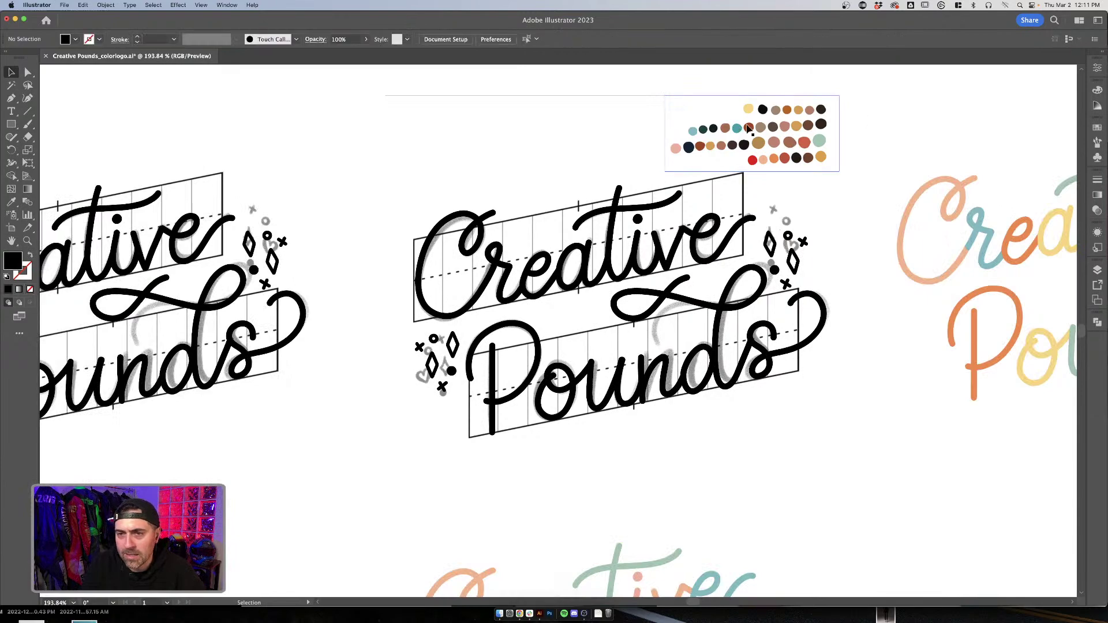
pyautogui.scroll(5, 741, 128)
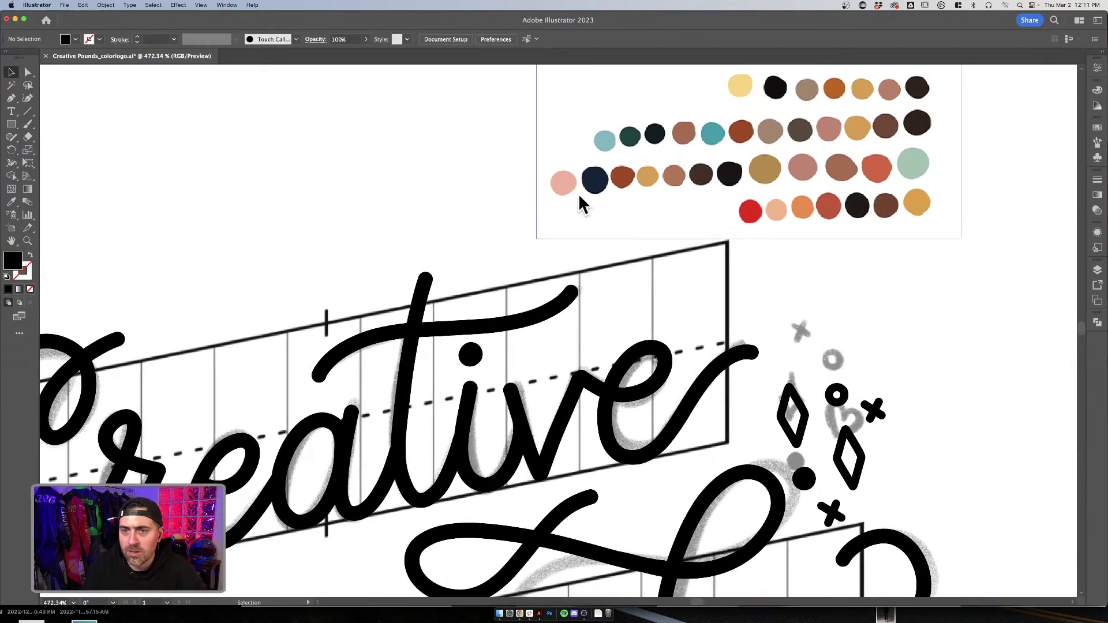
pyautogui.scroll(-3, 497, 228)
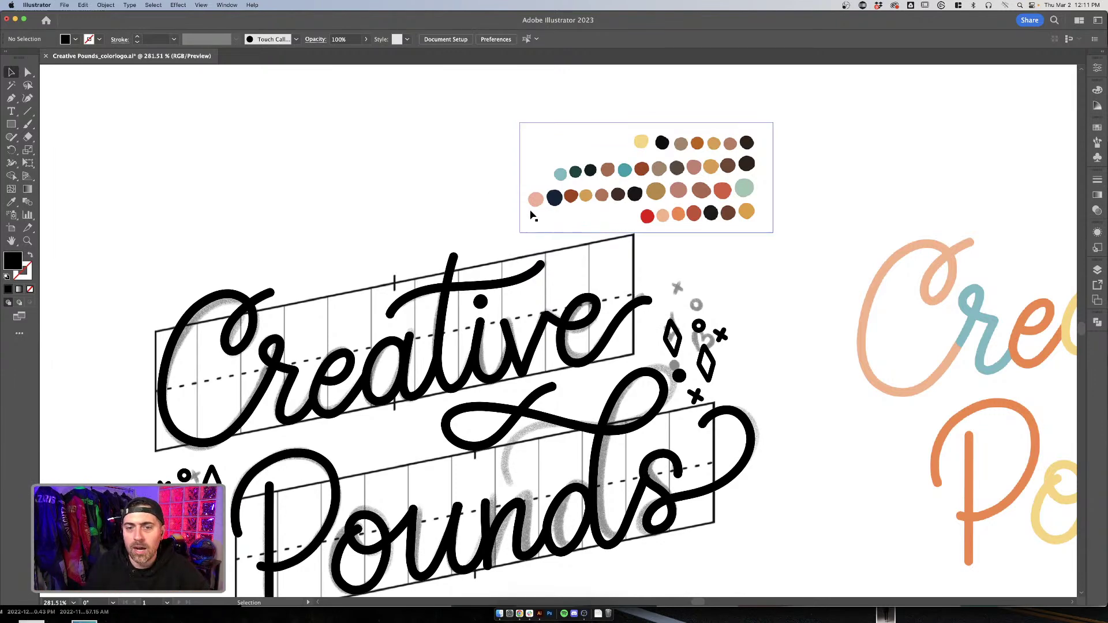
pyautogui.scroll(-2, 281, 279)
pyautogui.scroll(-6, 281, 280)
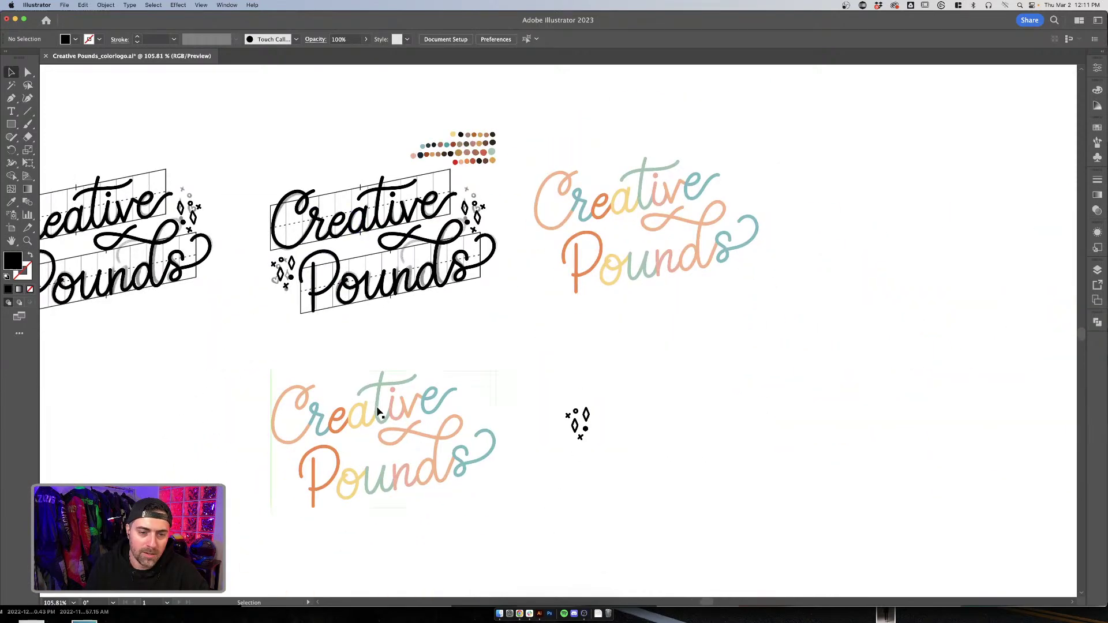
# Step: Move the coloured logo image straight down to leave more space below the black guideline lettering
pyautogui.moveTo(390, 423); pyautogui.dragTo(390, 467)
pyautogui.hotkey('shift', 'p')
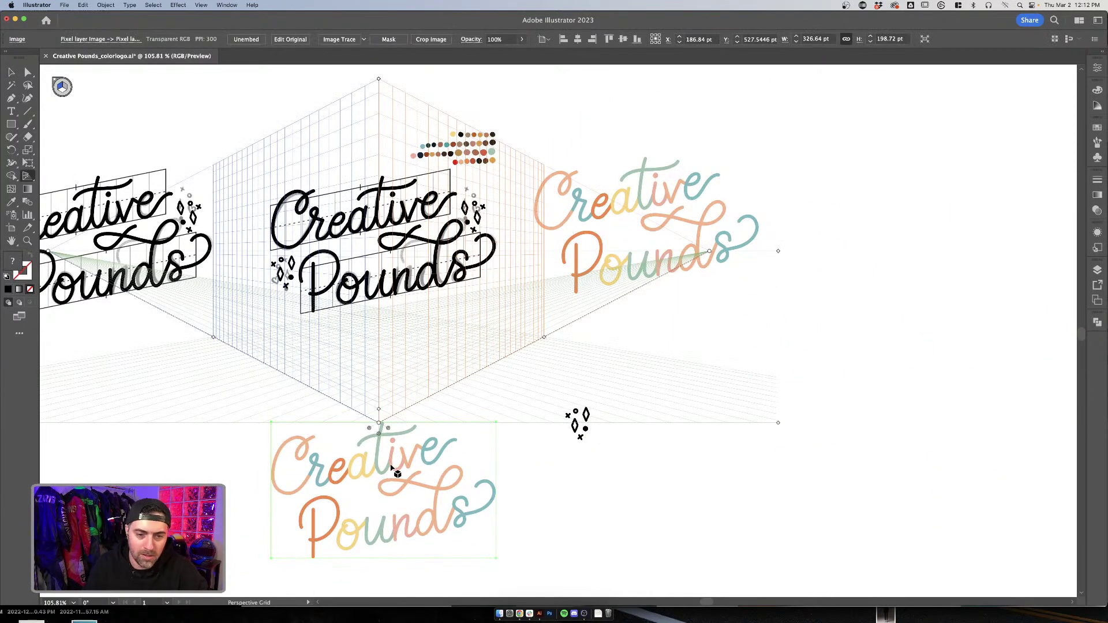
pyautogui.click(55, 81)
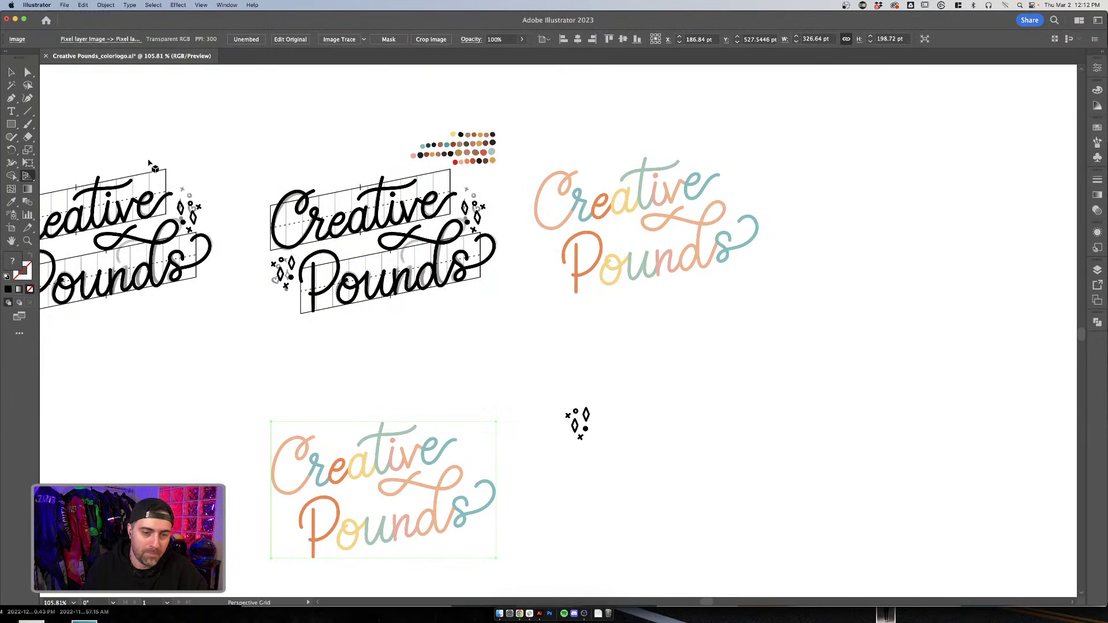
pyautogui.press('v')
pyautogui.click(385, 356)
pyautogui.click(380, 426)
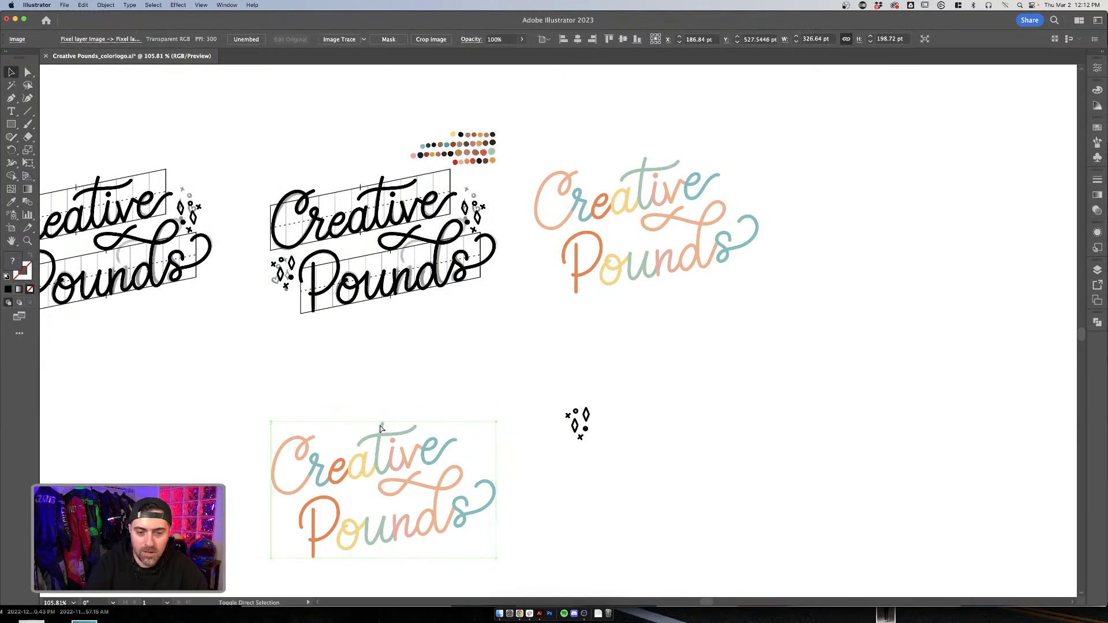
pyautogui.press('a')
pyautogui.press('super+o')
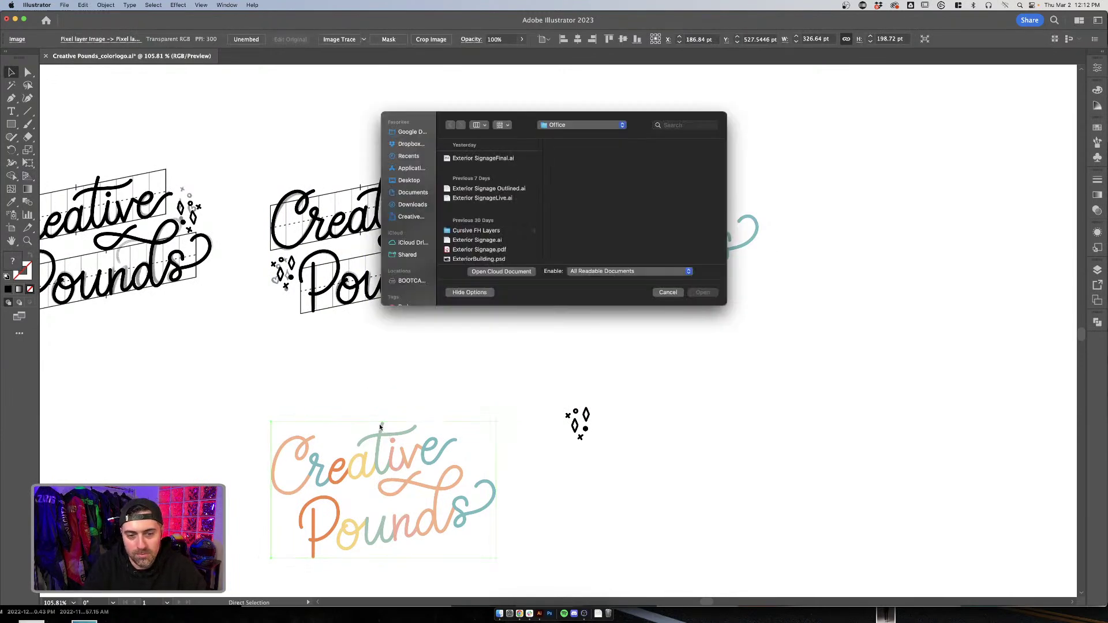
pyautogui.click(677, 288)
pyautogui.press('v')
pyautogui.click(702, 363)
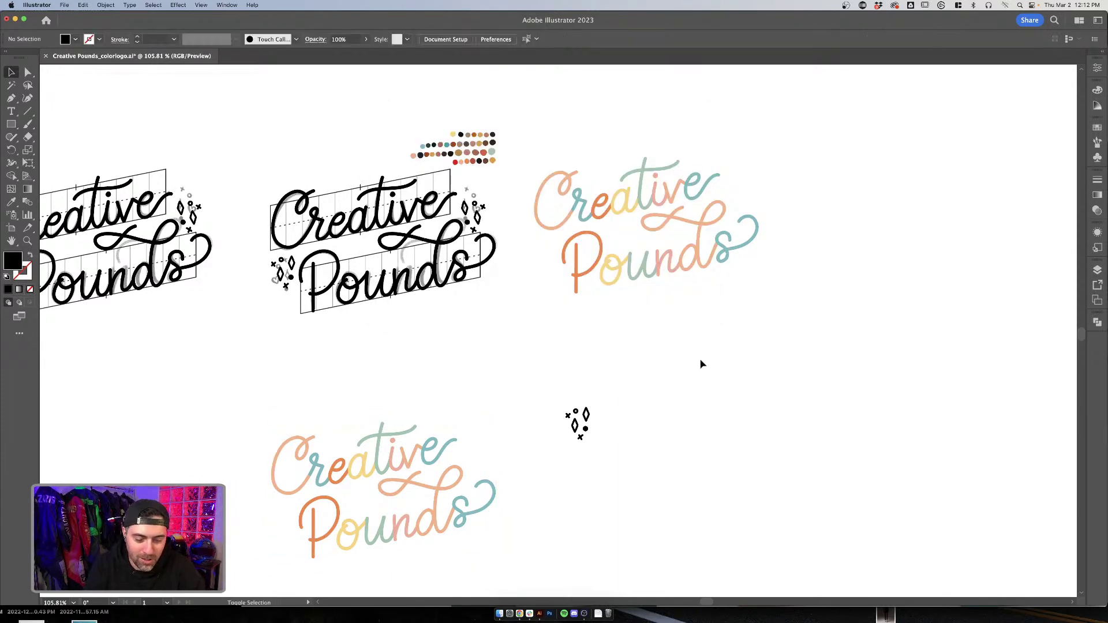
# Step: Create an artboard fitted exactly to the bounds of the coloured logo image
pyautogui.click(385, 454)
pyautogui.scroll(-3, 428, 377)
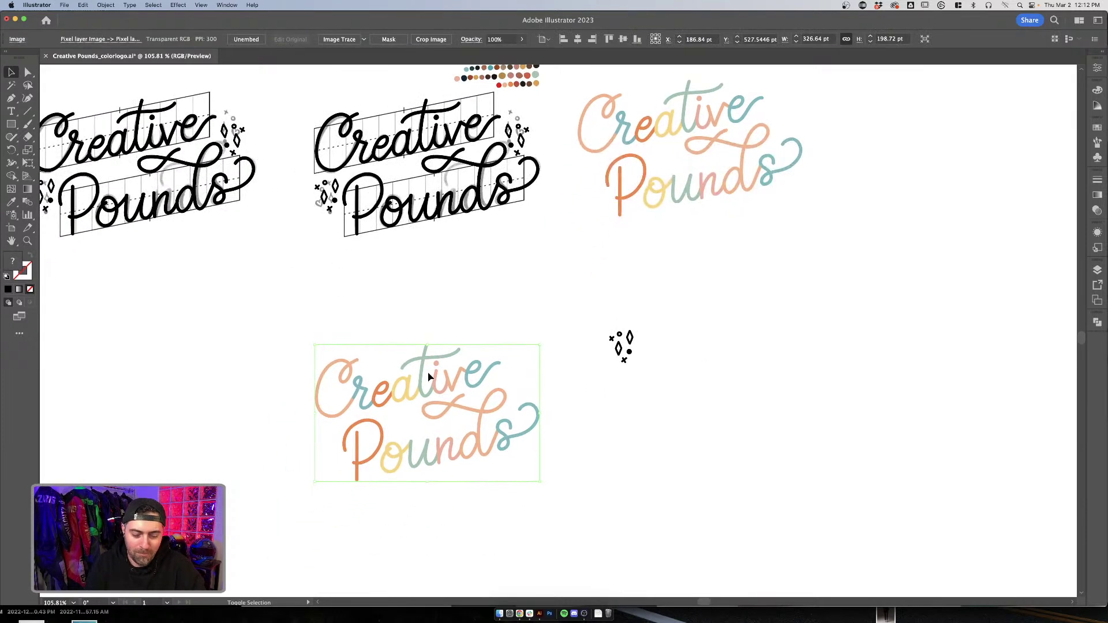
pyautogui.hotkey('shift', 'o')
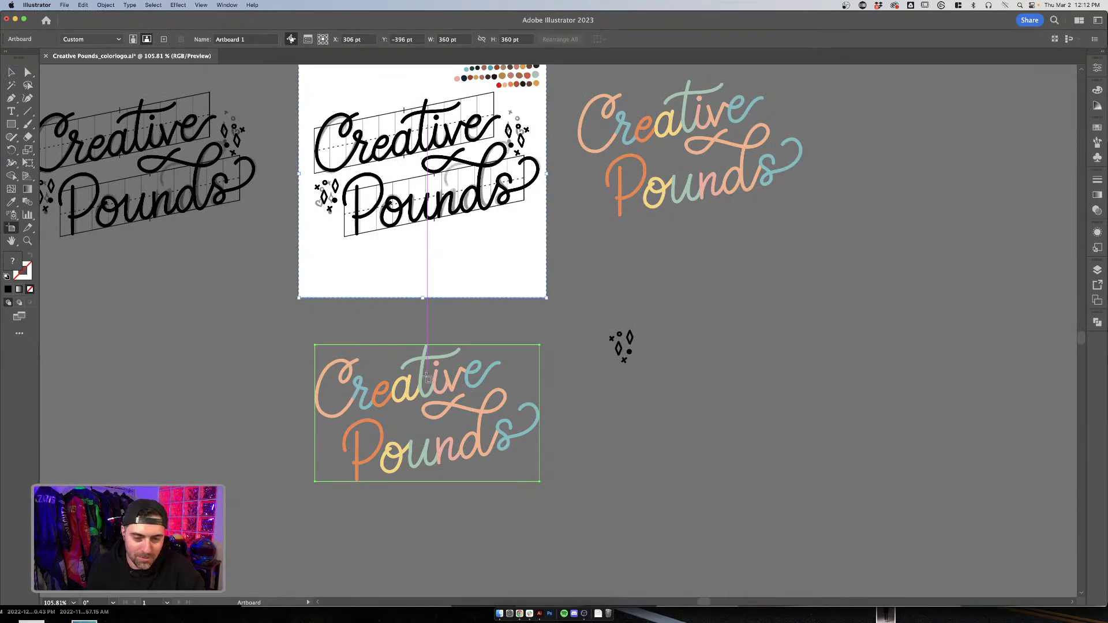
pyautogui.press('c')
pyautogui.click(433, 380)
pyautogui.click(656, 327)
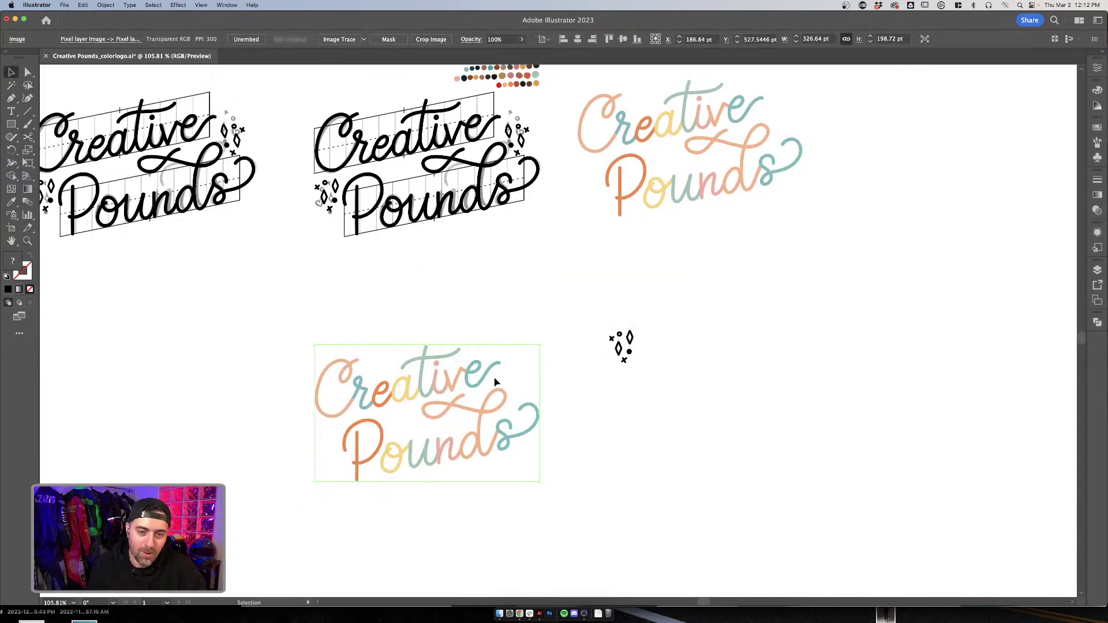
pyautogui.press('super+shift+a')
pyautogui.hotkey('shift', 'o')
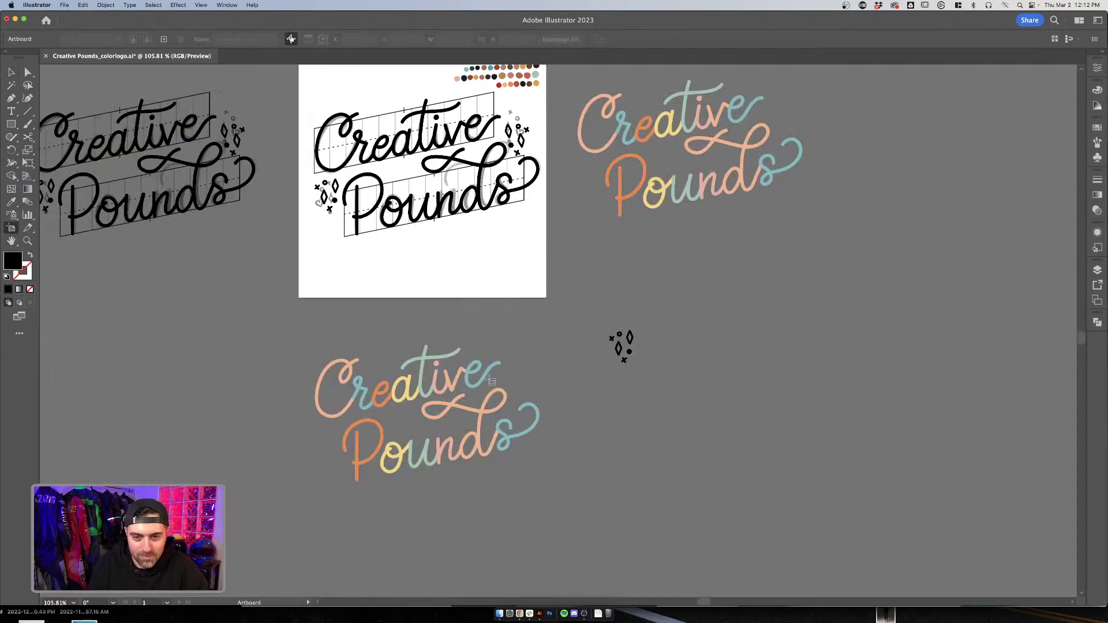
pyautogui.press('v')
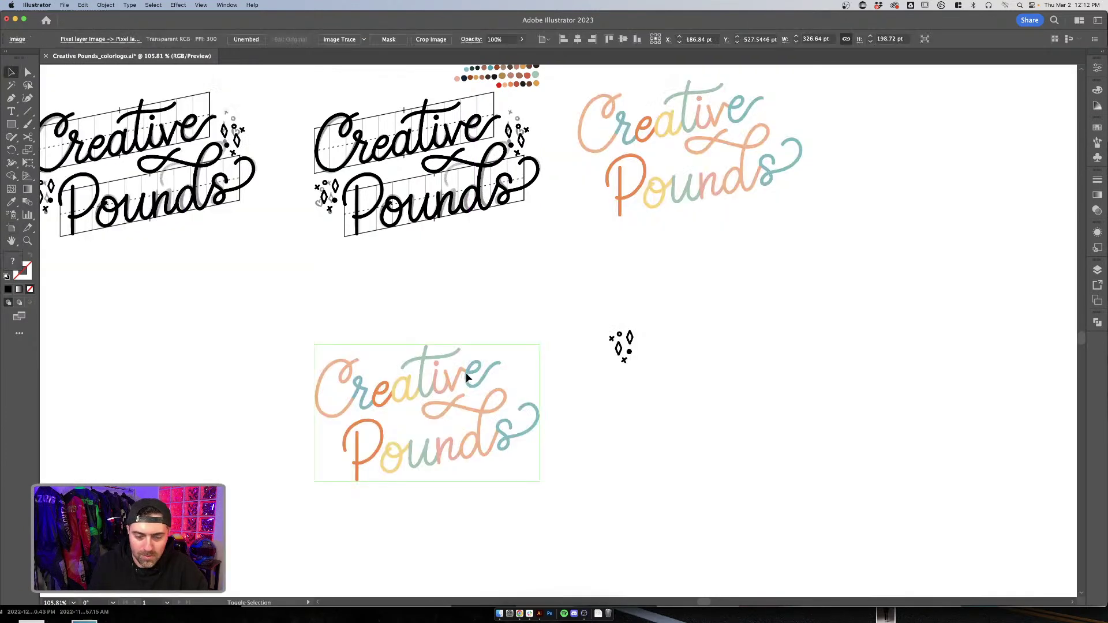
pyautogui.hotkey('shift', 'o')
pyautogui.click(468, 375)
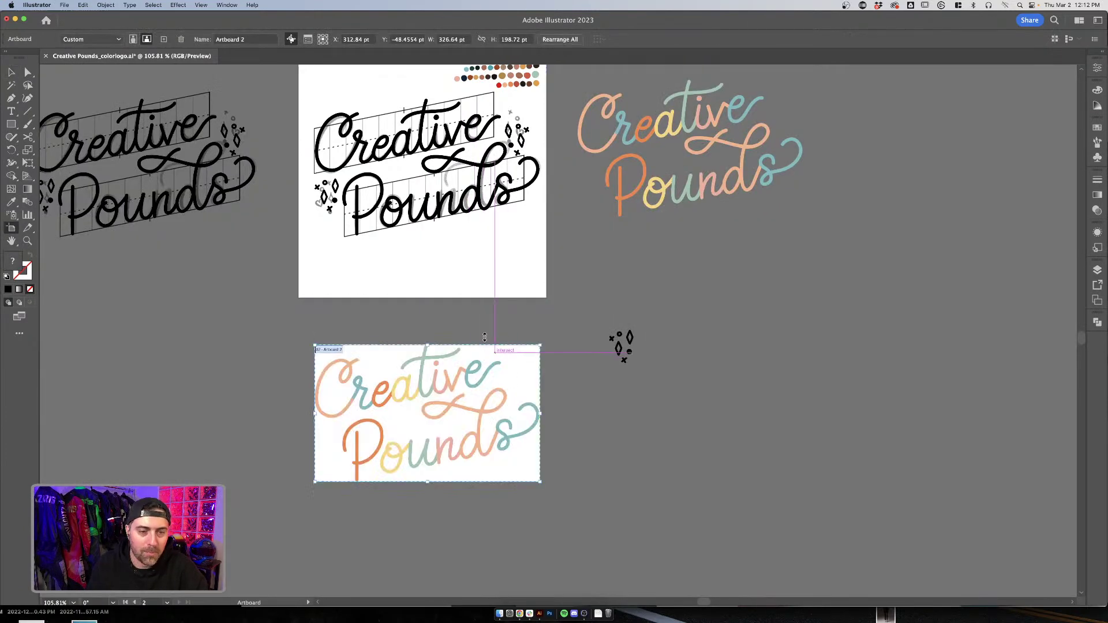
pyautogui.press('v')
# Step: Move the leftmost black Creative Pounds lettering straight down beside the coloured logo image
pyautogui.hscroll(-2, 456, 321)
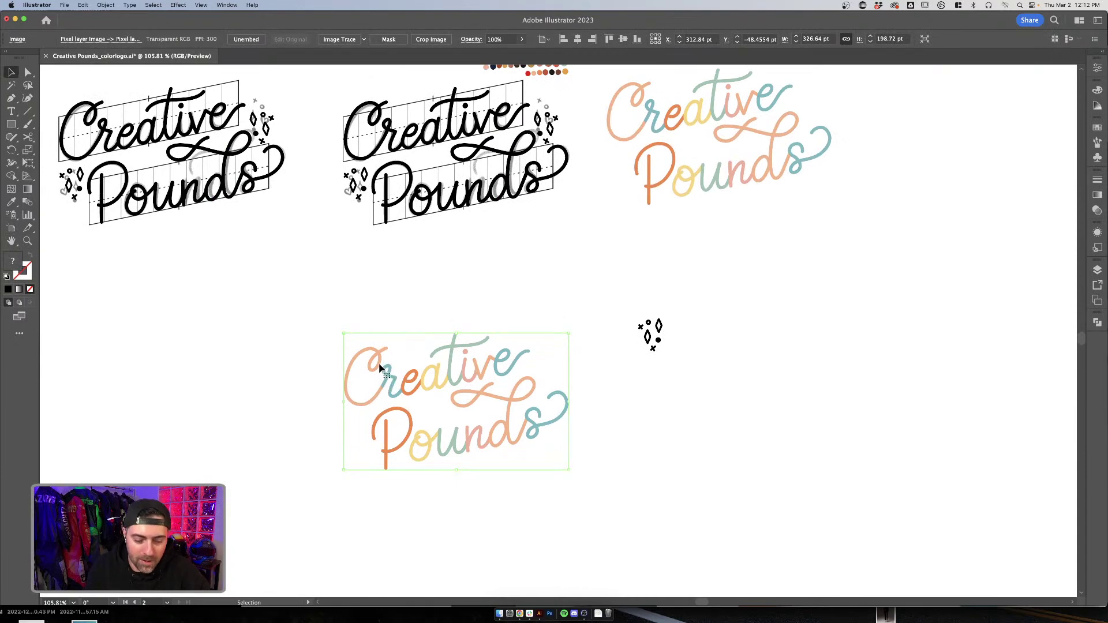
pyautogui.hscroll(-3, 269, 273)
pyautogui.scroll(1, 268, 273)
pyautogui.click(277, 185)
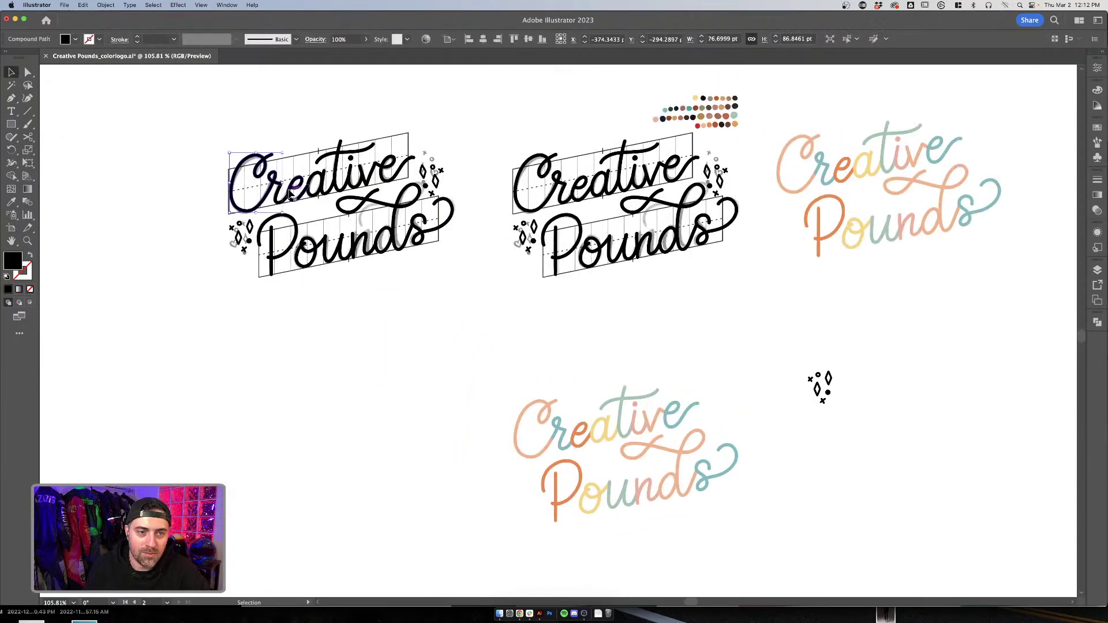
pyautogui.moveTo(290, 130); pyautogui.dragTo(432, 279)
pyautogui.moveTo(416, 237); pyautogui.dragTo(404, 477)
# Step: Delete the slanted guideline frames and the grey sketch behind the moved black lettering
pyautogui.click(456, 359)
pyautogui.click(409, 367)
pyautogui.press('Delete')
pyautogui.click(425, 388)
pyautogui.press('Delete')
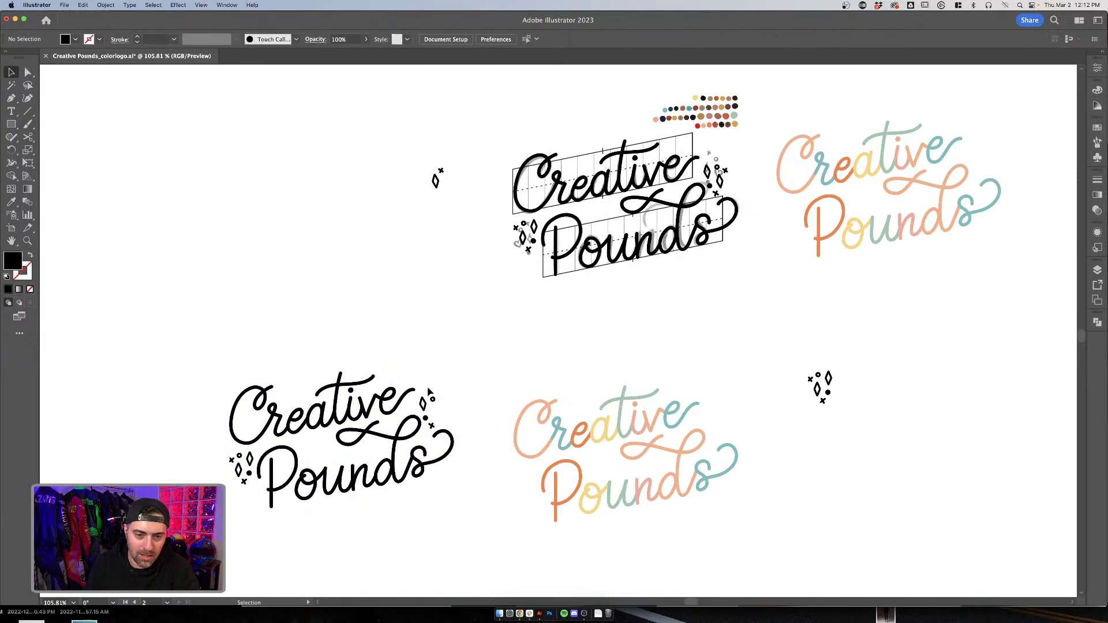
# Step: Delete the small diamonds, circles, dots and crosses on both sides of the moved black lettering
pyautogui.click(433, 404)
pyautogui.press('Delete')
pyautogui.click(433, 426)
pyautogui.press('Delete')
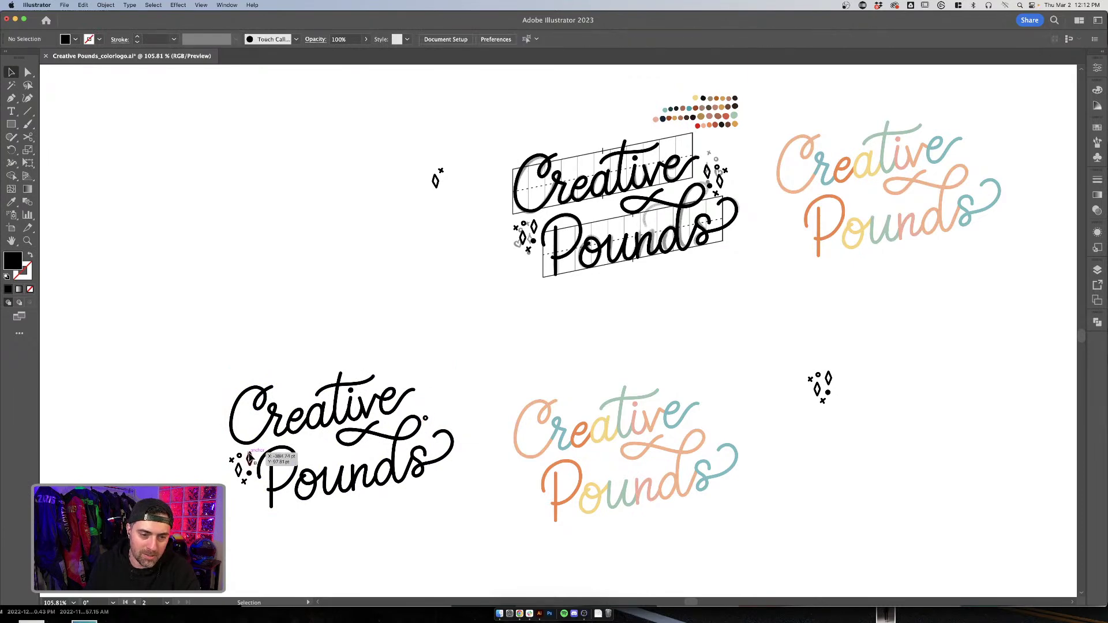
pyautogui.click(249, 458)
pyautogui.keyDown('shift'); pyautogui.click(425, 418); pyautogui.keyUp('shift')
pyautogui.press('Delete')
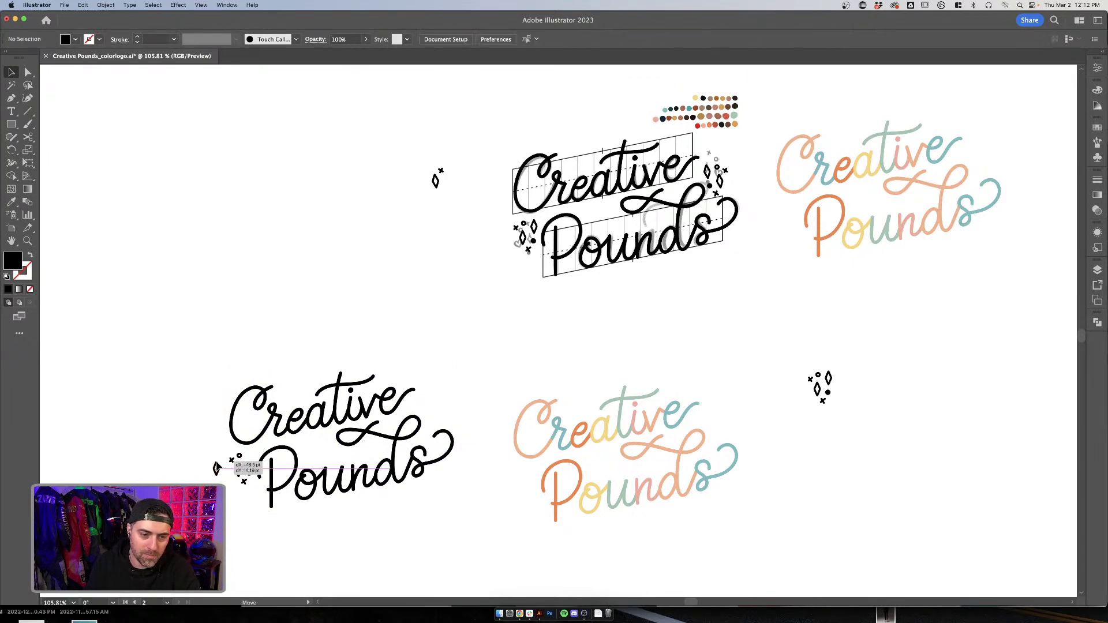
pyautogui.moveTo(252, 486); pyautogui.dragTo(252, 486)
pyautogui.press('Delete')
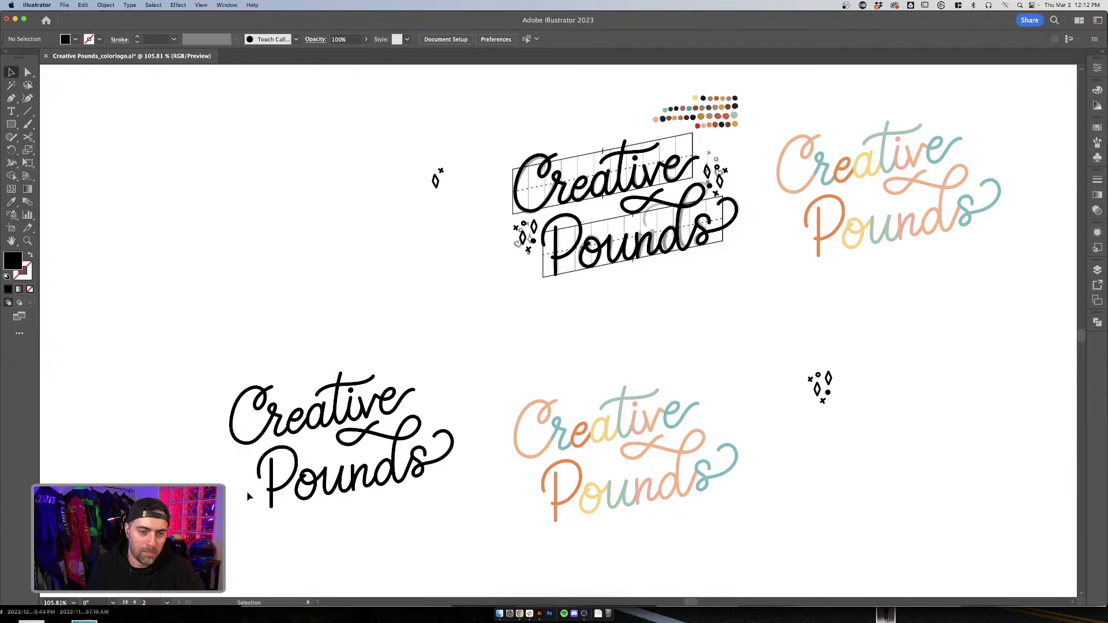
# Step: Try to move the ungrouped letters of the clean black lettering up and to the left
pyautogui.scroll(-2, 163, 366)
pyautogui.hotkey('shift', 'o')
pyautogui.press('v')
pyautogui.moveTo(211, 318); pyautogui.dragTo(465, 482)
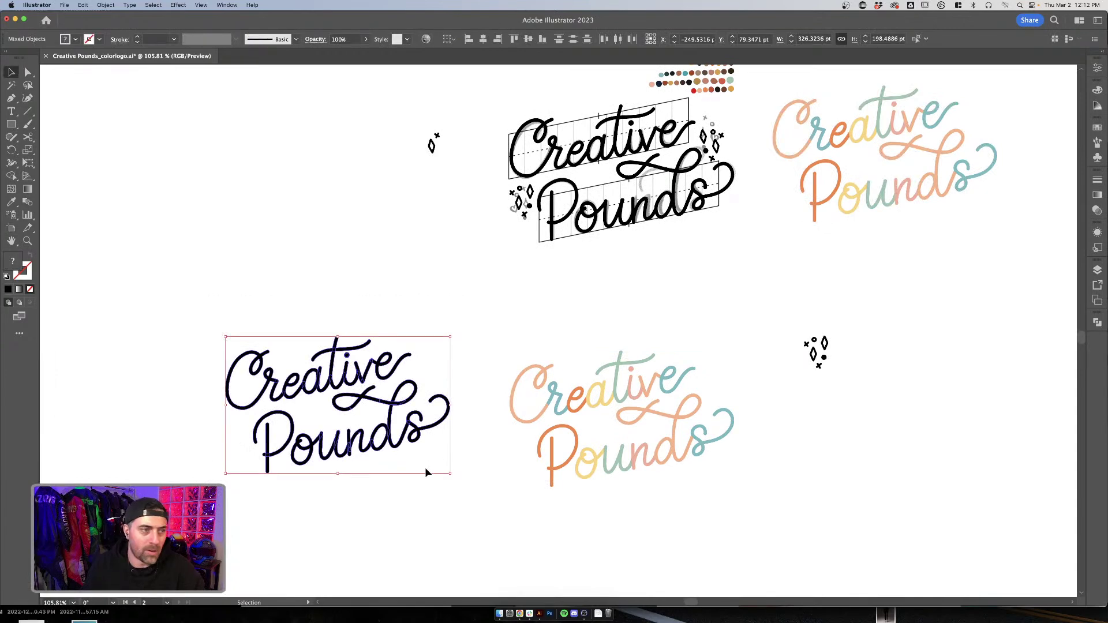
pyautogui.click(334, 419)
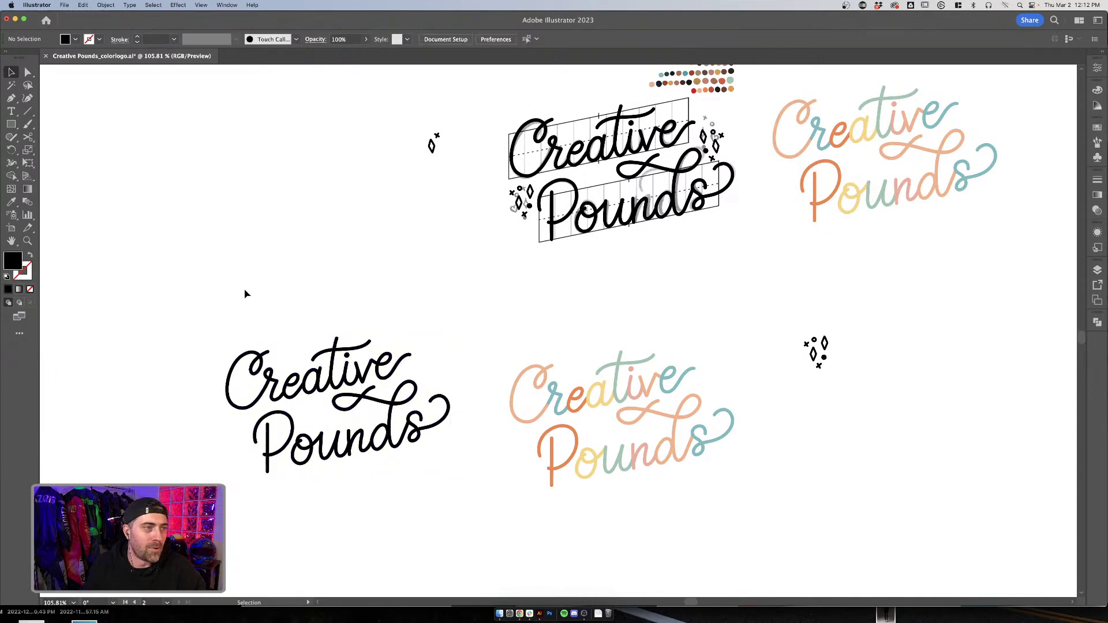
pyautogui.moveTo(191, 279); pyautogui.dragTo(380, 364)
pyautogui.click(378, 412)
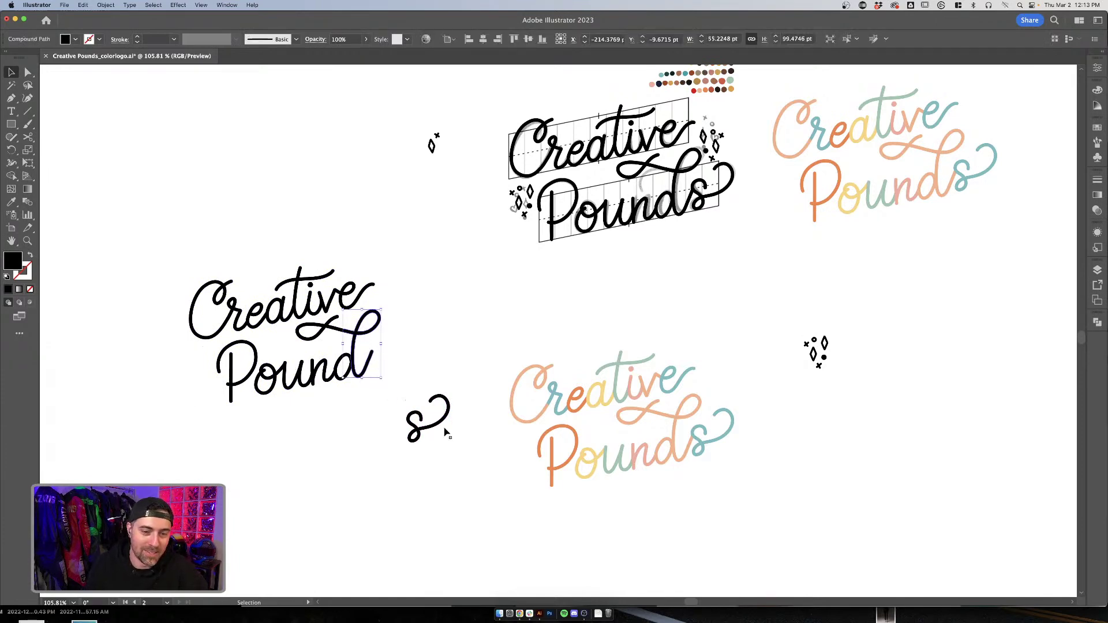
pyautogui.press('super+z')
# Step: Group all letters of the clean black lettering and move the group slightly up and to the left
pyautogui.click(461, 459)
pyautogui.click(254, 357)
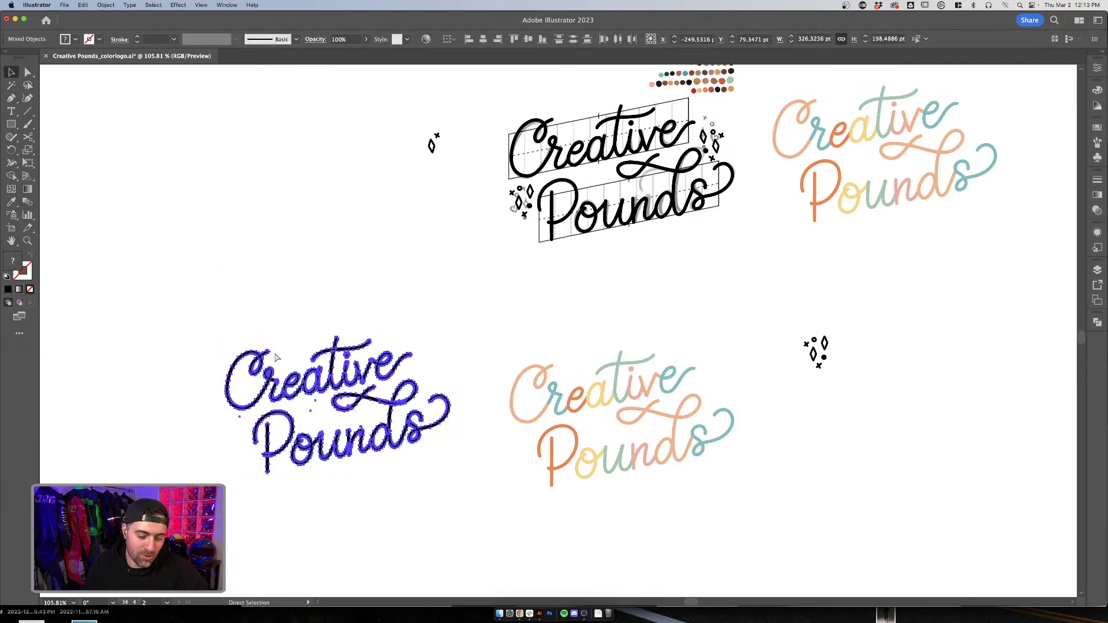
pyautogui.press('a')
pyautogui.press('v')
pyautogui.moveTo(276, 358); pyautogui.dragTo(265, 310)
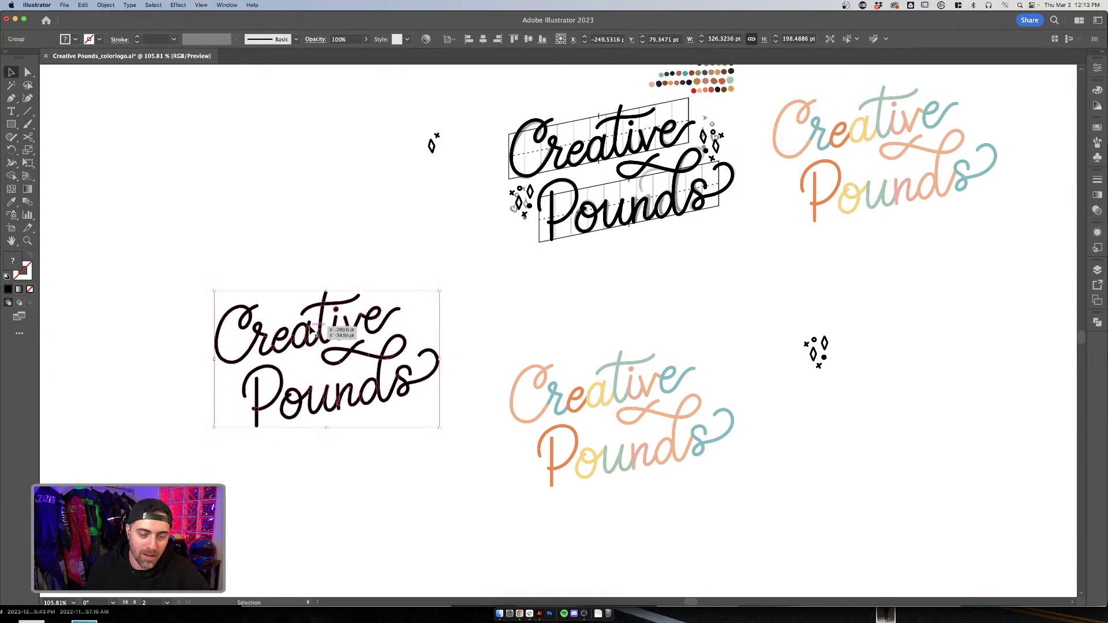
pyautogui.hotkey('shift', 'p')
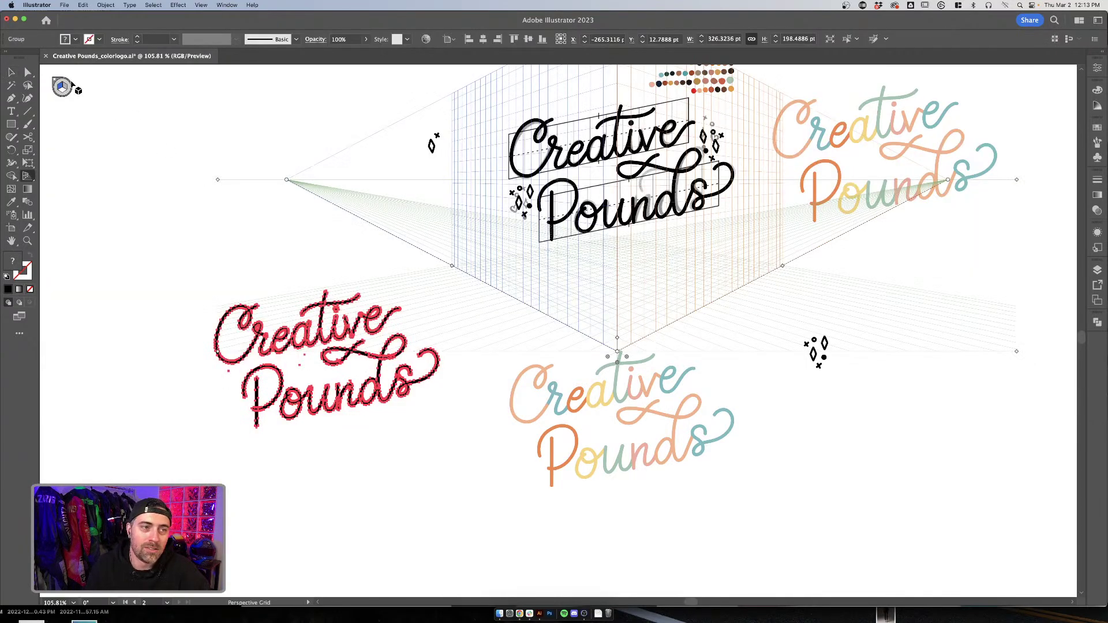
pyautogui.click(56, 81)
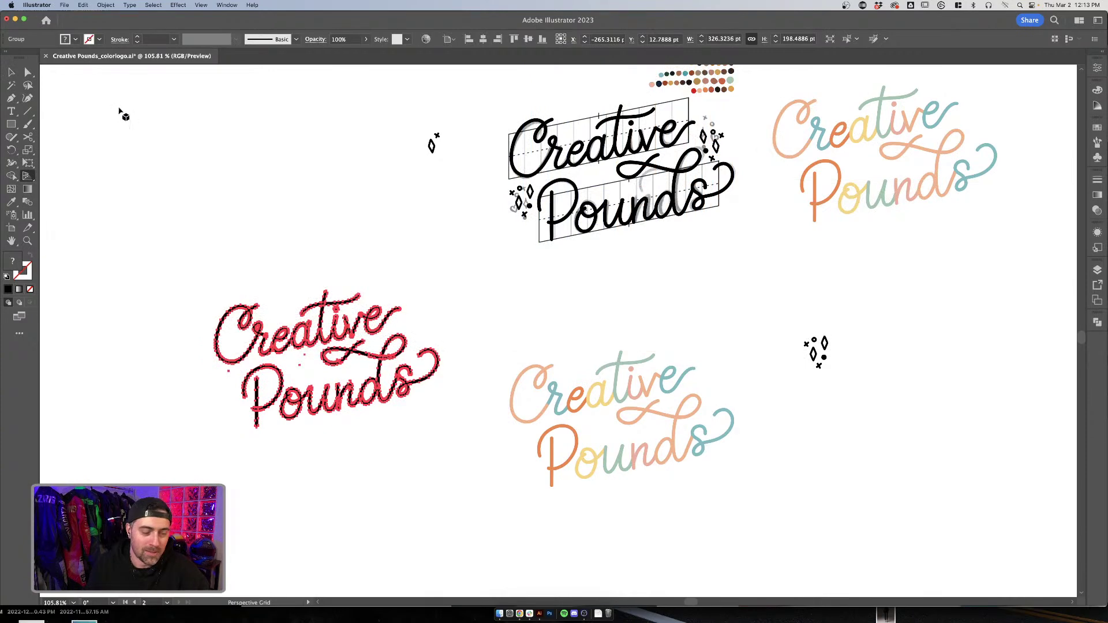
pyautogui.press('v')
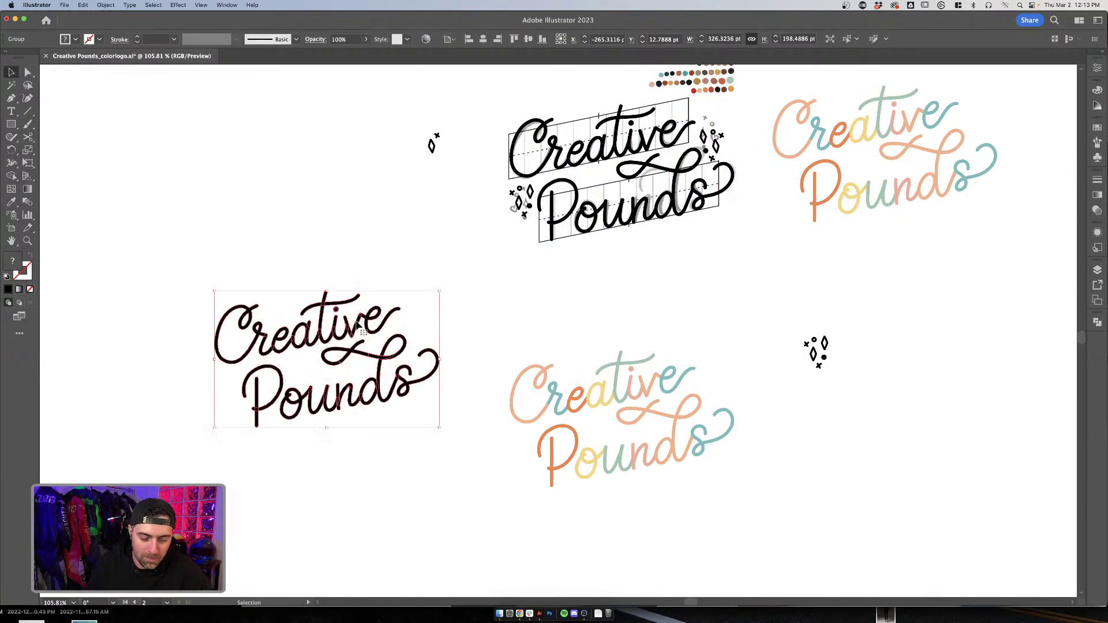
# Step: Create an artboard fitted to the grouped black lettering and duplicate it with its artwork directly below
pyautogui.hotkey('shift', 'o')
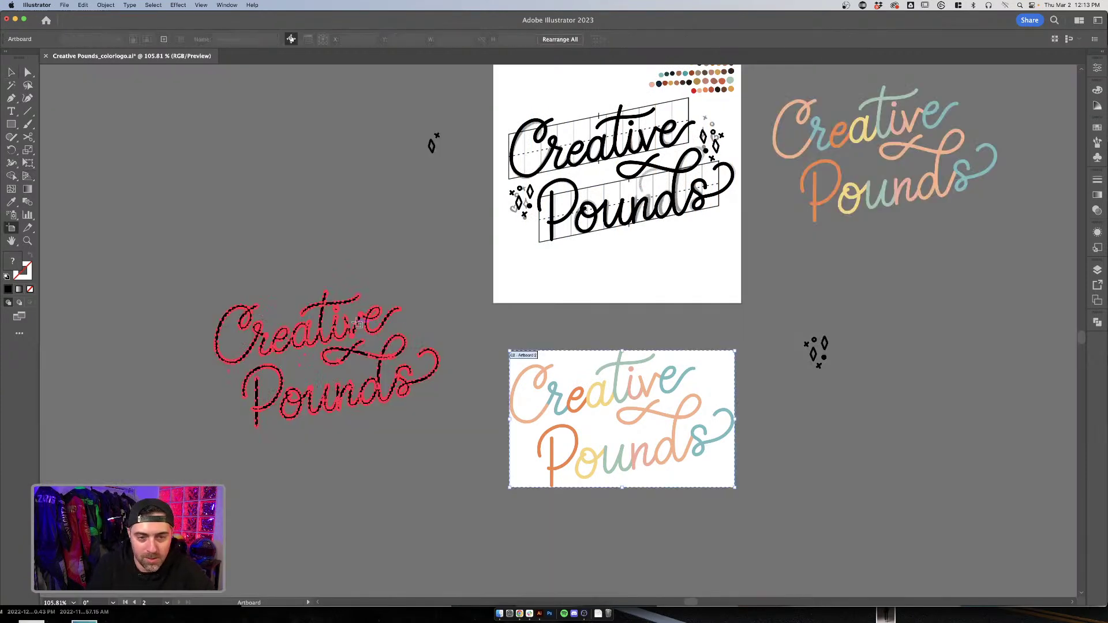
pyautogui.click(357, 324)
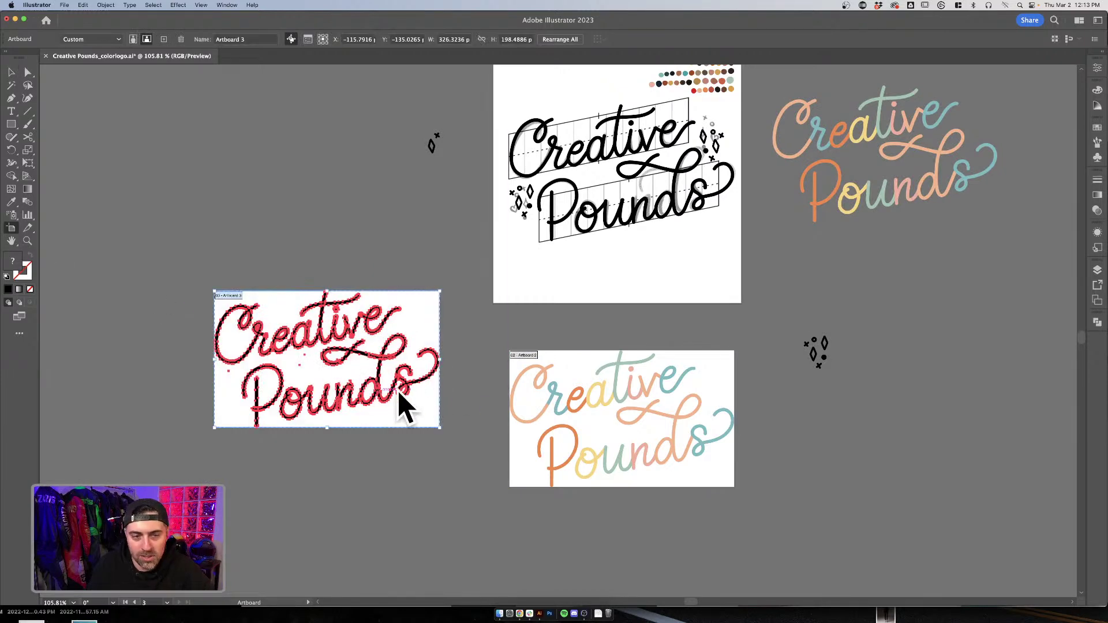
pyautogui.moveTo(399, 405); pyautogui.dragTo(398, 495)
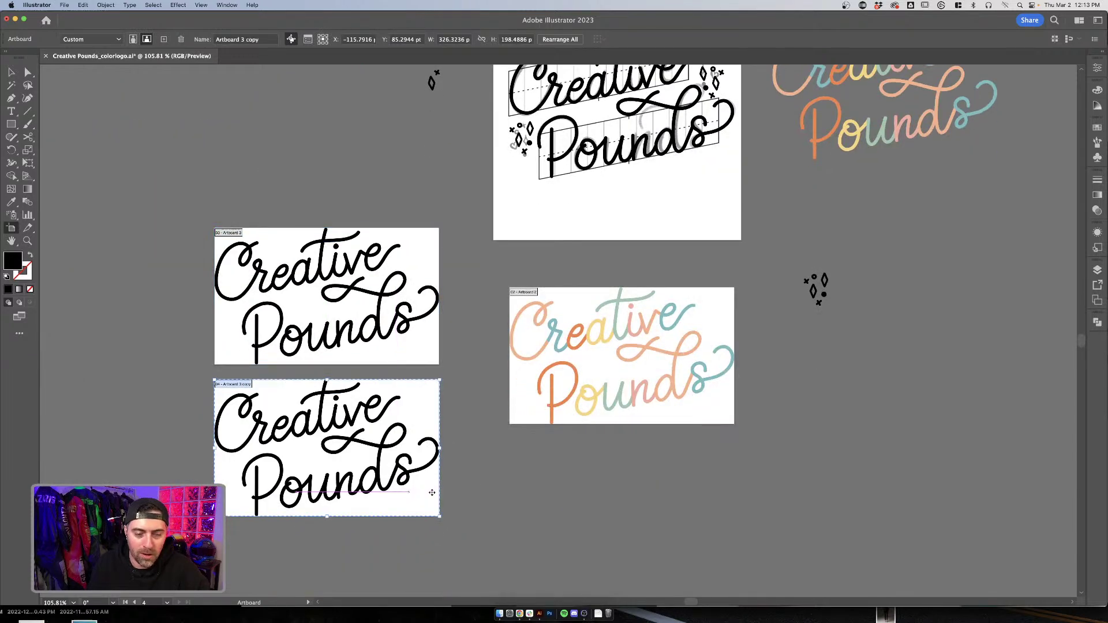
# Step: Recolour the lower lettering copy white by sampling the blank canvas with the Eyedropper
pyautogui.press('v')
pyautogui.click(412, 484)
pyautogui.press('i')
pyautogui.click(478, 464)
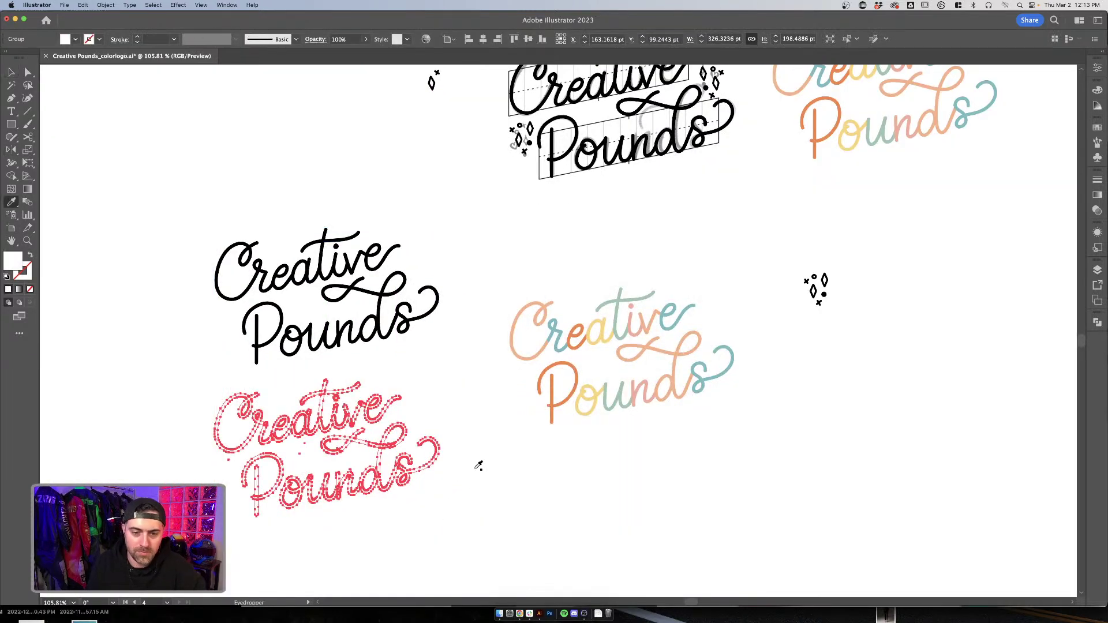
pyautogui.press('v')
pyautogui.click(487, 486)
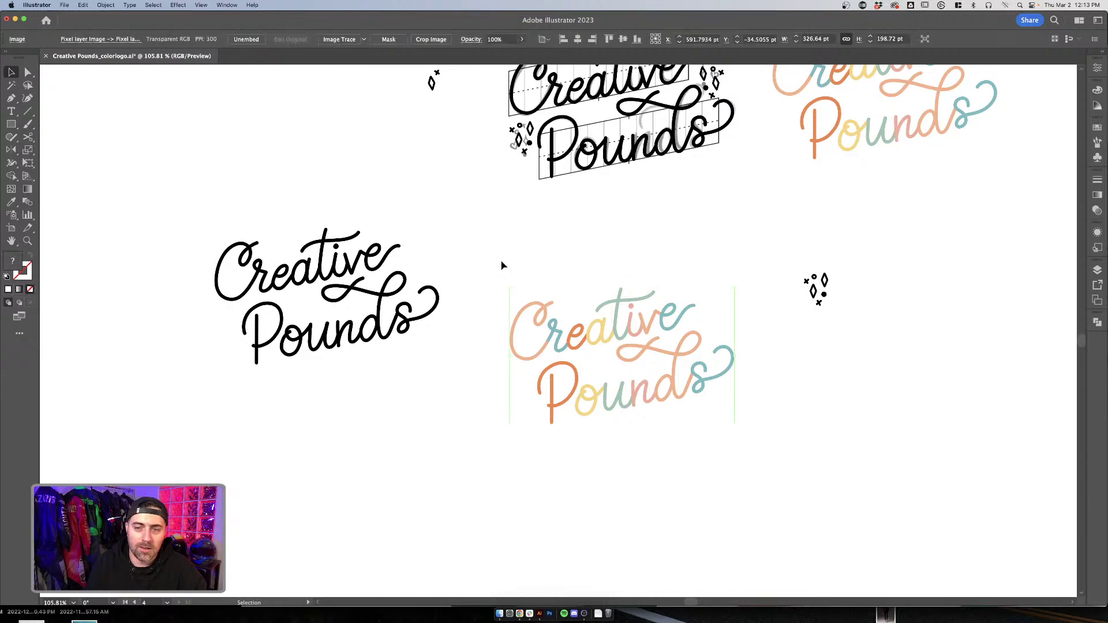
pyautogui.hotkey('shift', 'o')
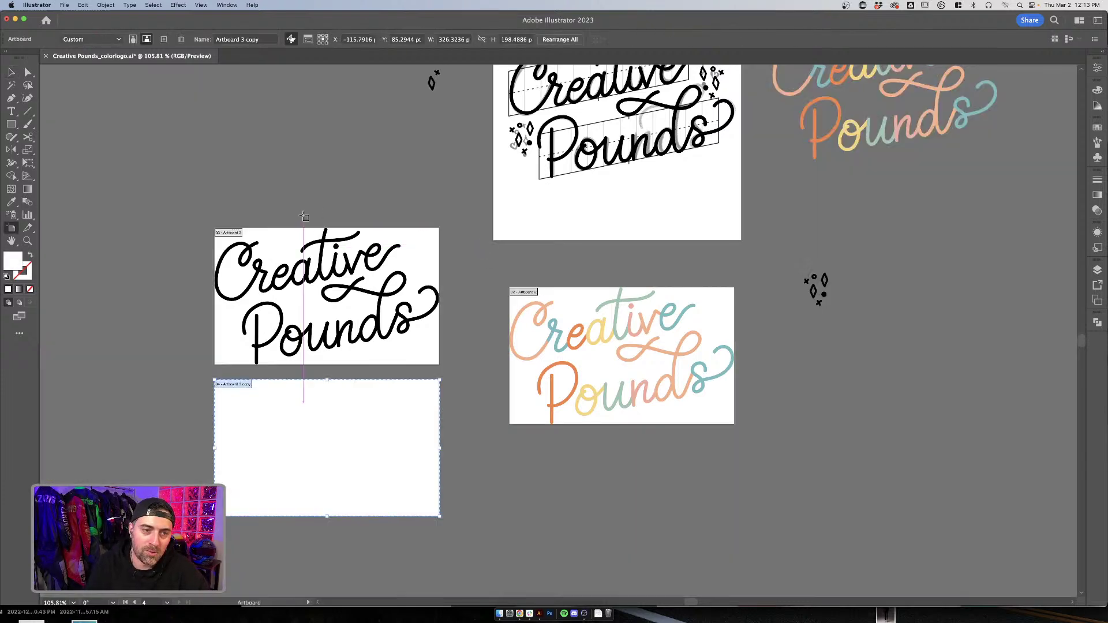
# Step: Start a PNG export of Creative Pounds_colorlogo and choose the shared drive folder Adobe Live > Creative Pounds > From Site as its destination
pyautogui.click(64, 5)
pyautogui.moveTo(144, 199)
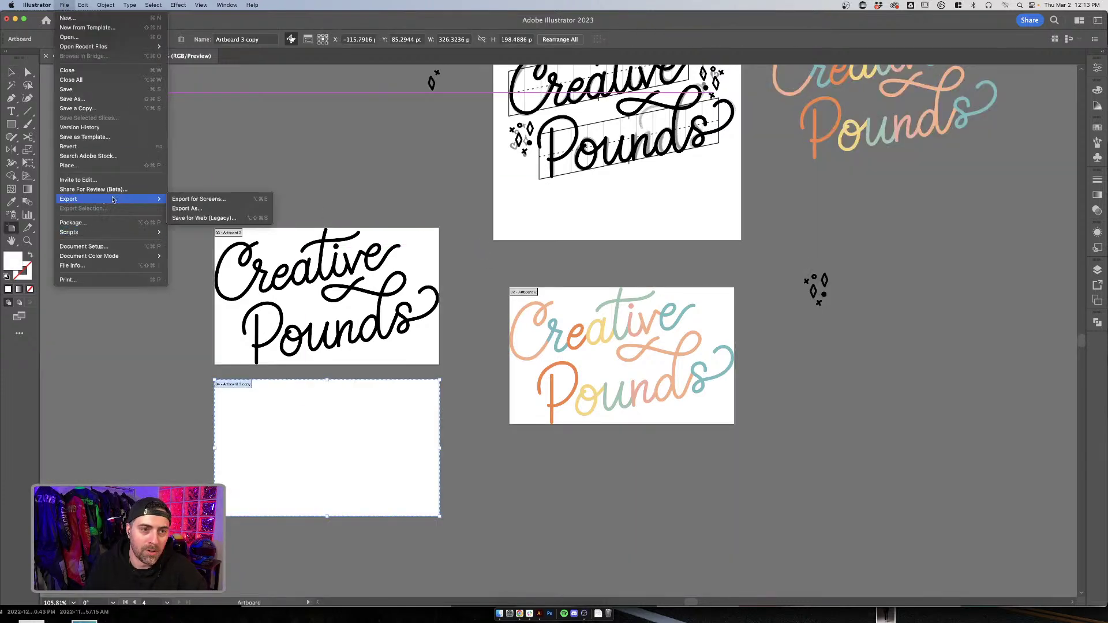
pyautogui.click(236, 209)
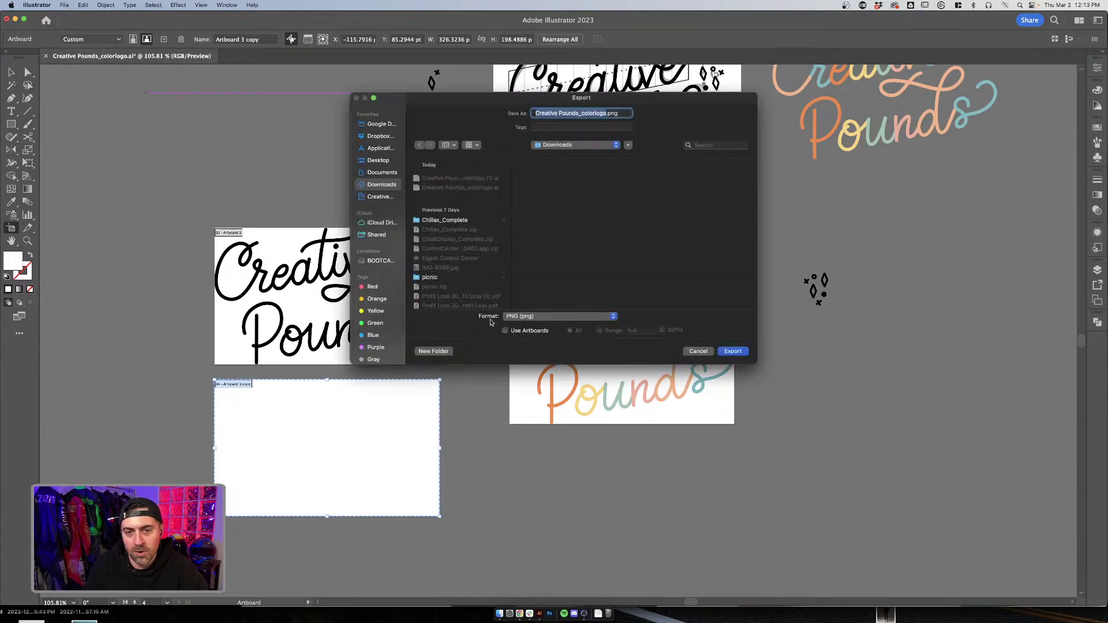
pyautogui.click(378, 125)
pyautogui.click(450, 187)
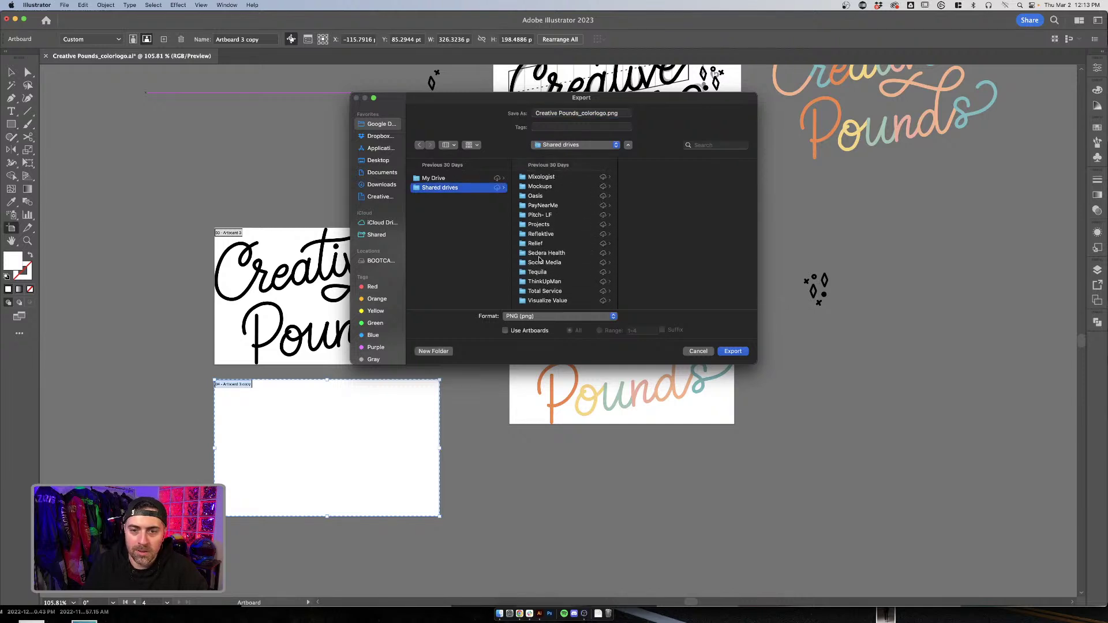
pyautogui.click(543, 178)
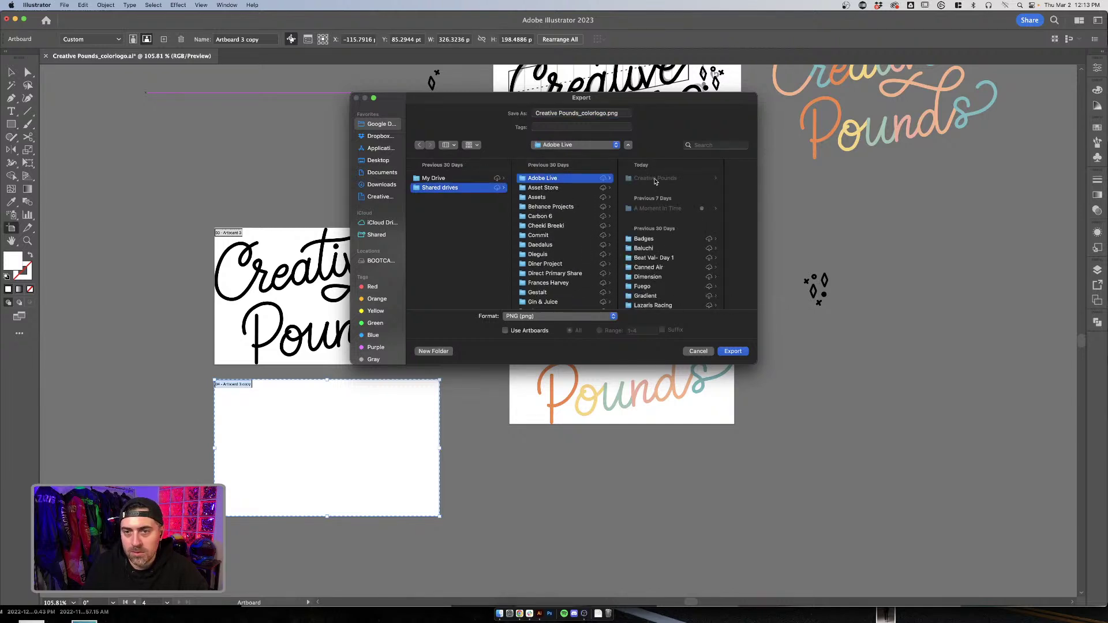
pyautogui.click(658, 179)
pyautogui.click(679, 178)
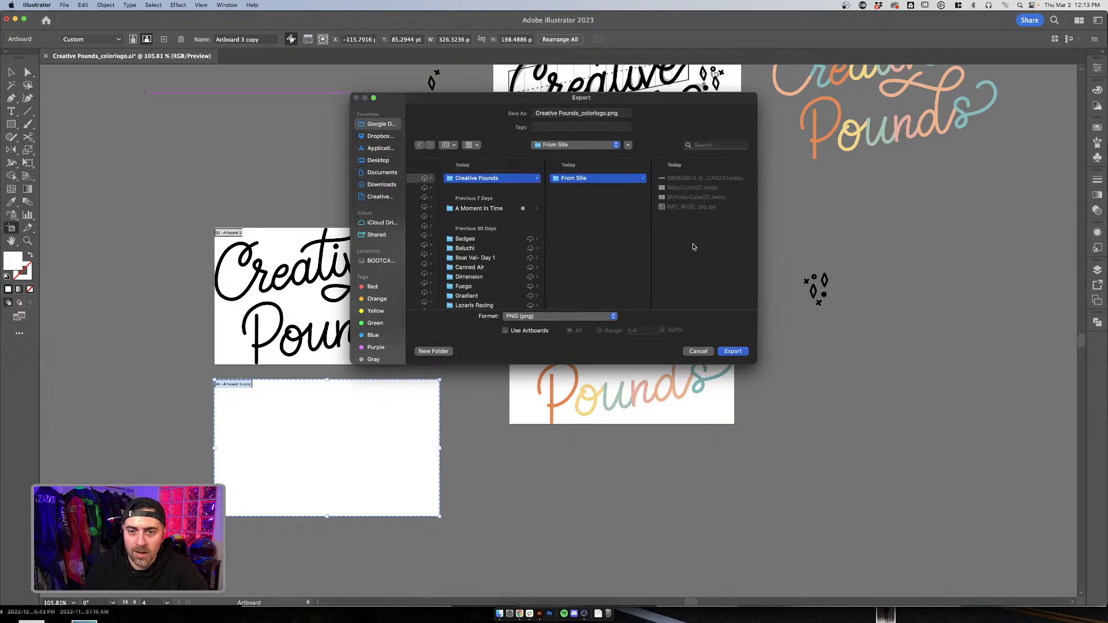
# Step: Export each artboard in the range 2-4 as a separate PNG file
pyautogui.click(505, 331)
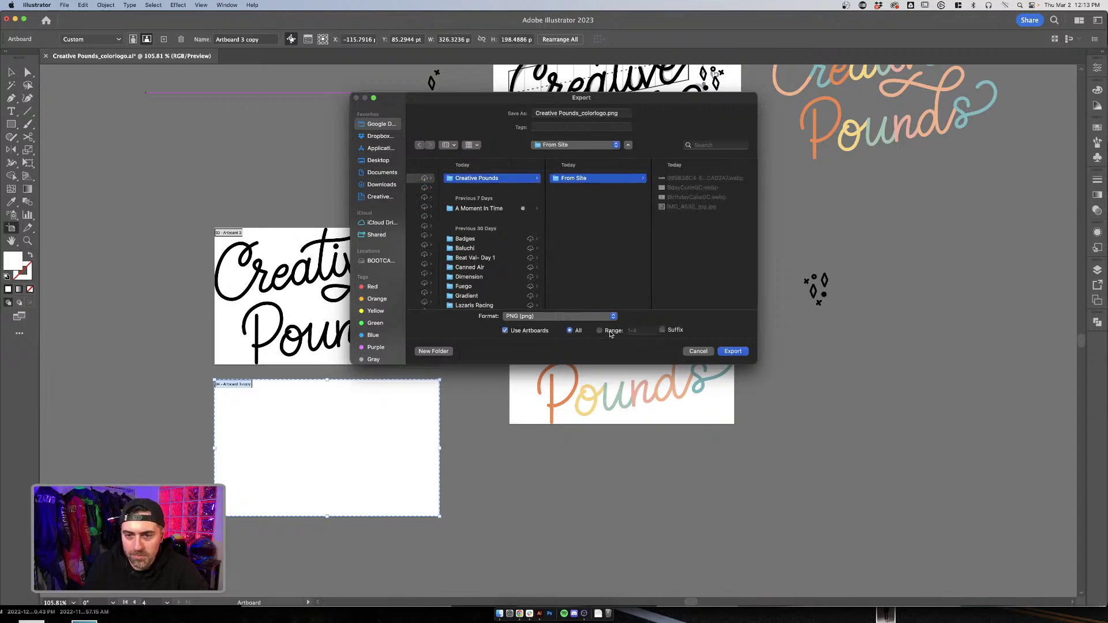
pyautogui.click(579, 332)
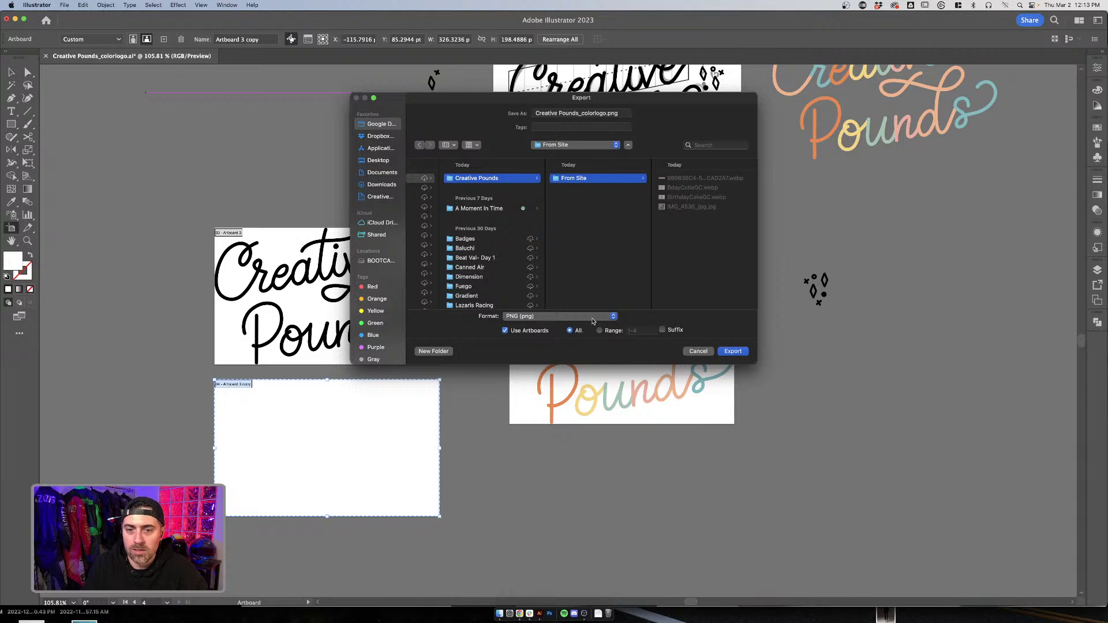
pyautogui.click(599, 332)
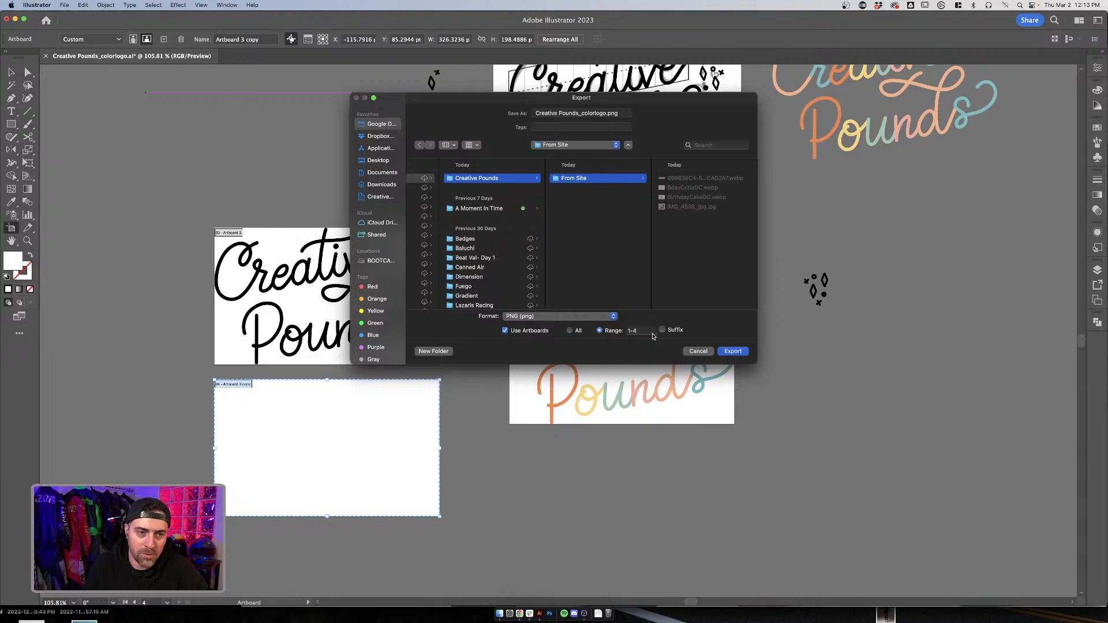
pyautogui.click(628, 332)
pyautogui.write('2')
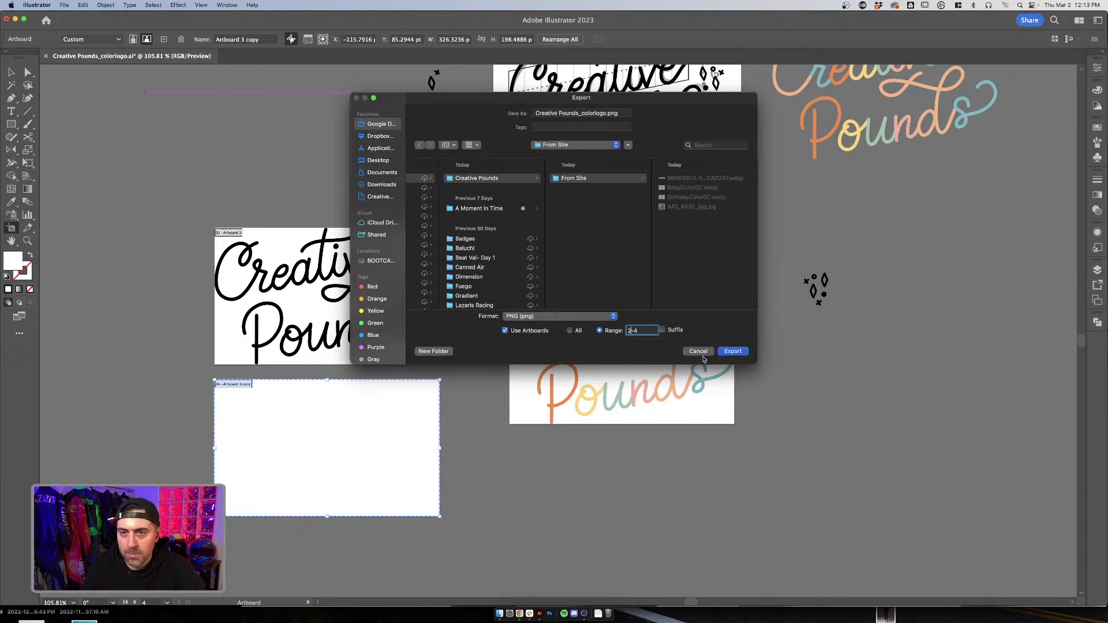
pyautogui.click(733, 352)
pyautogui.click(635, 473)
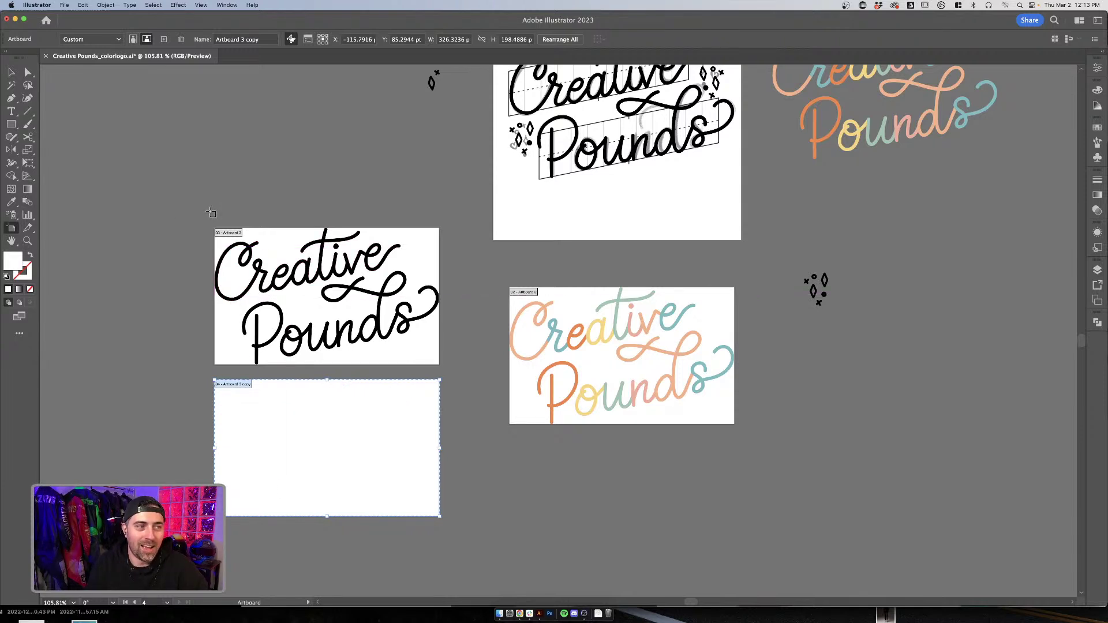
pyautogui.press('v')
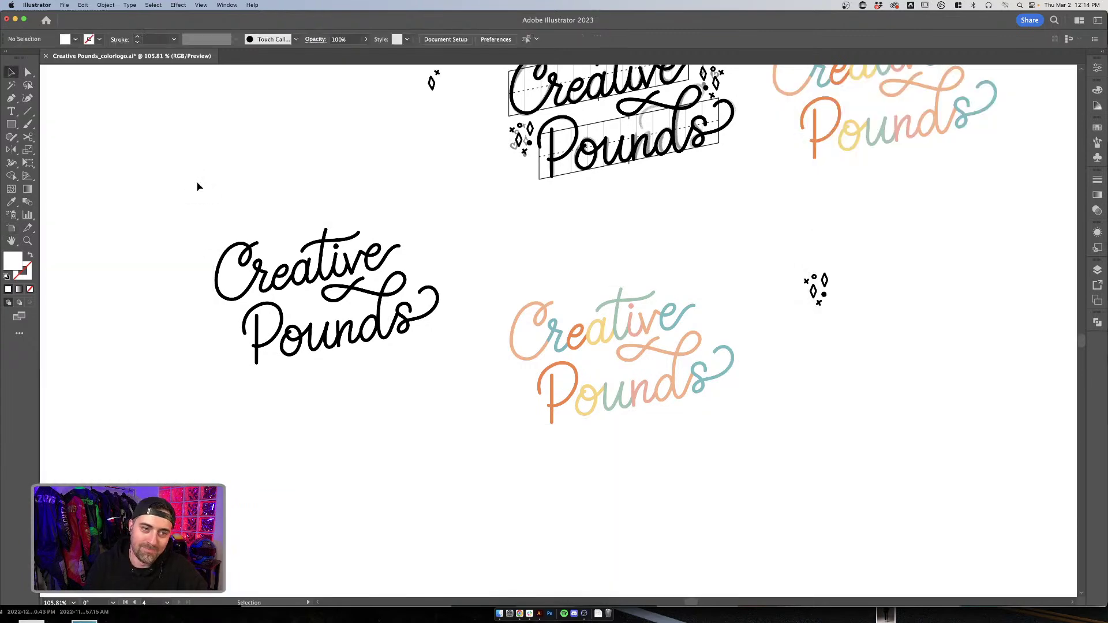
pyautogui.moveTo(265, 242); pyautogui.dragTo(462, 379)
pyautogui.click(461, 379)
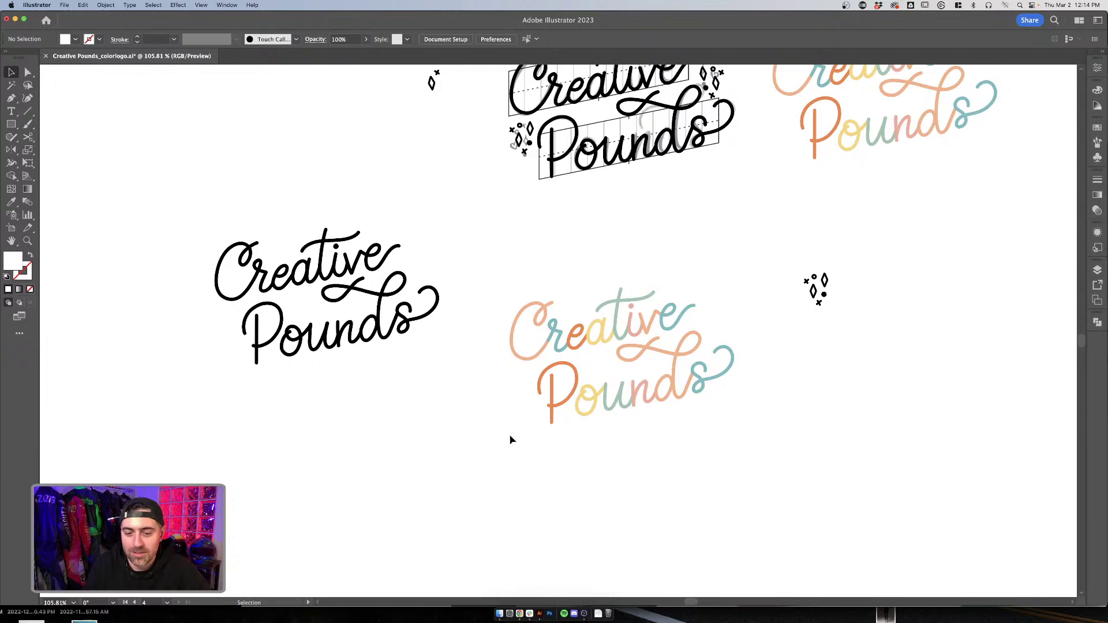
# Step: Switch to Adobe Express in Chrome and start creating a new brand
pyautogui.click(520, 613)
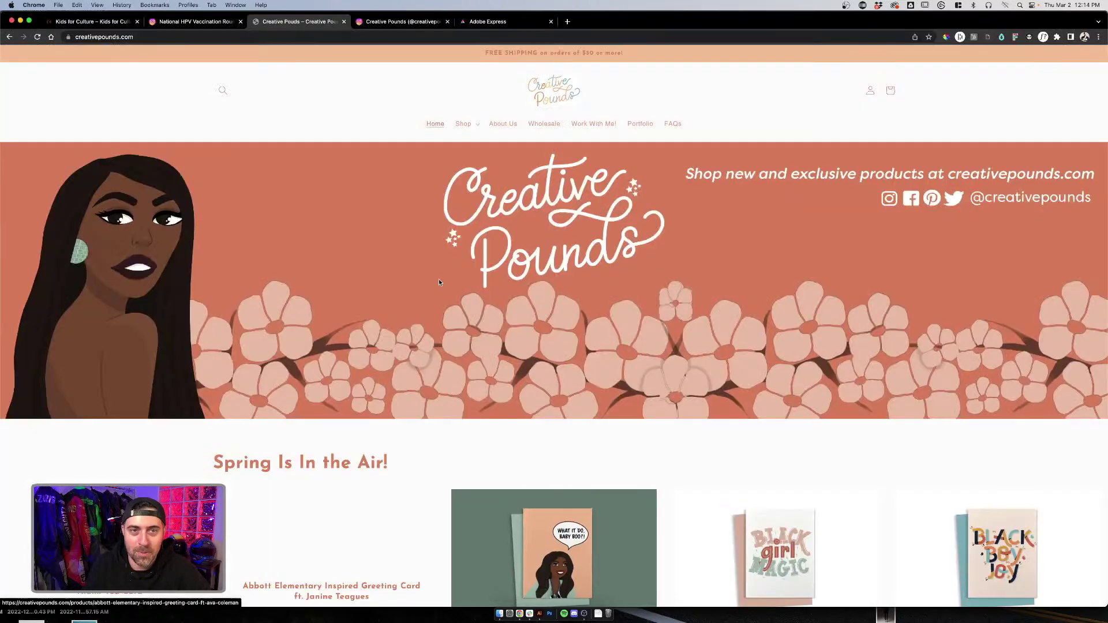
pyautogui.click(487, 22)
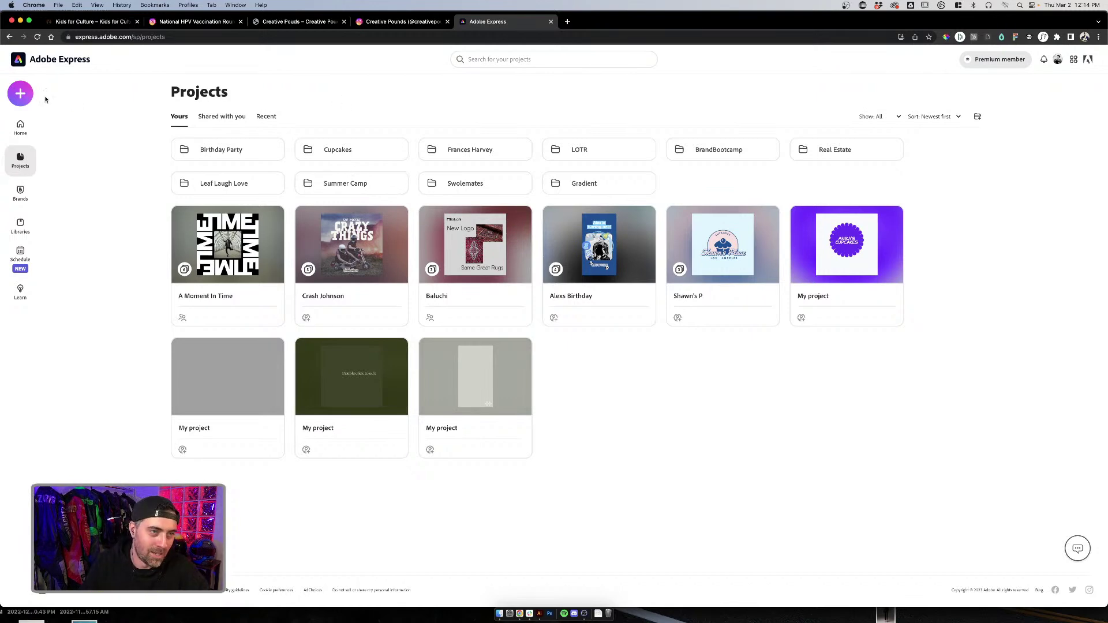
pyautogui.click(23, 97)
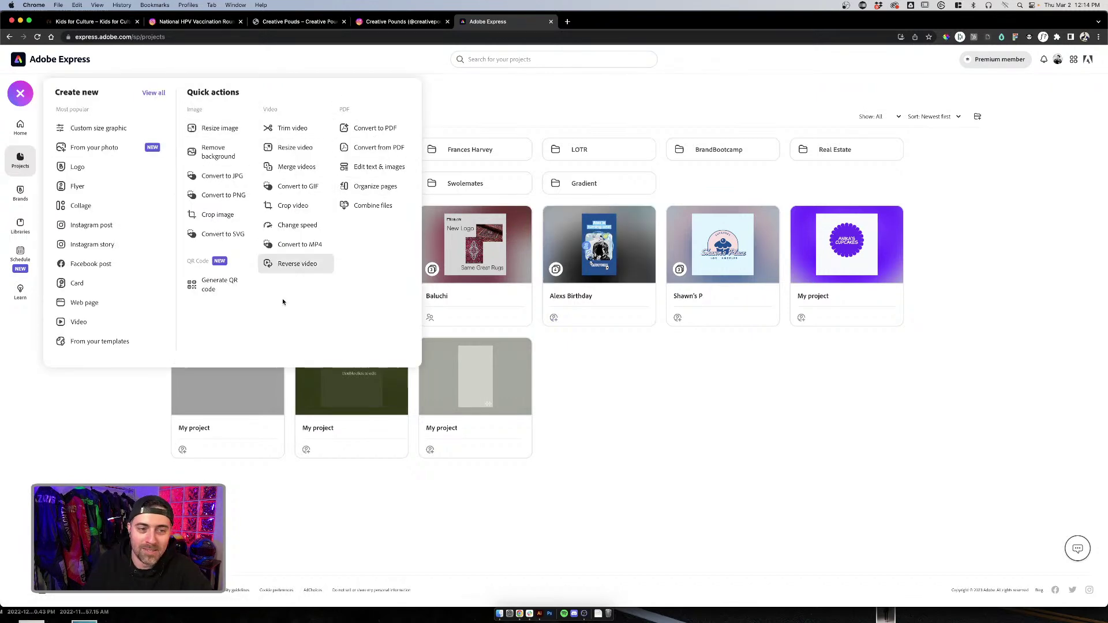
pyautogui.click(21, 193)
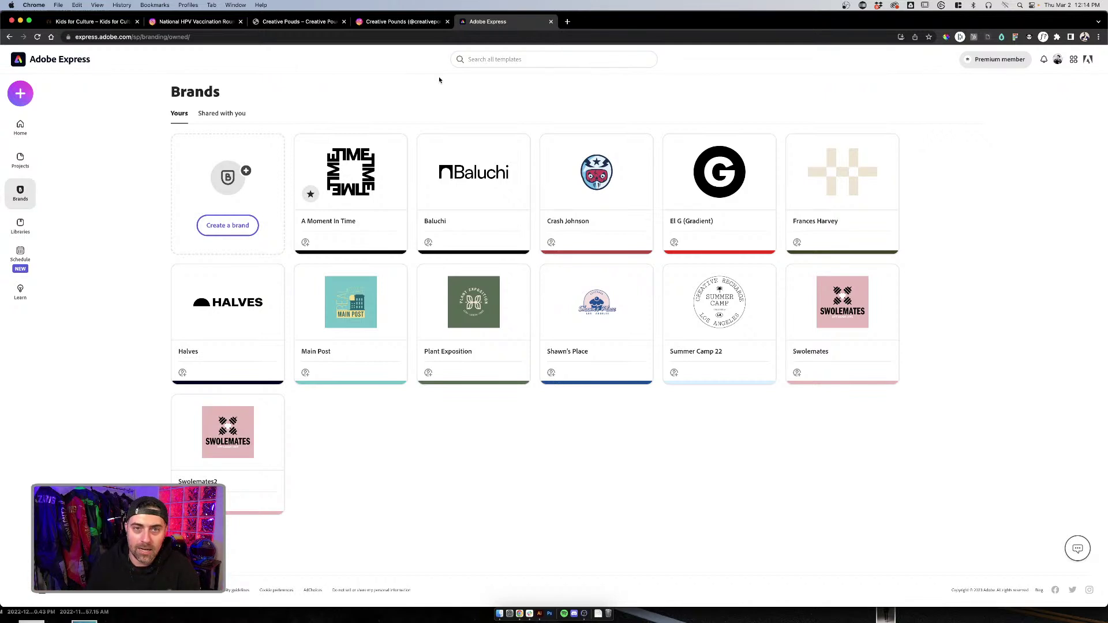
pyautogui.click(216, 232)
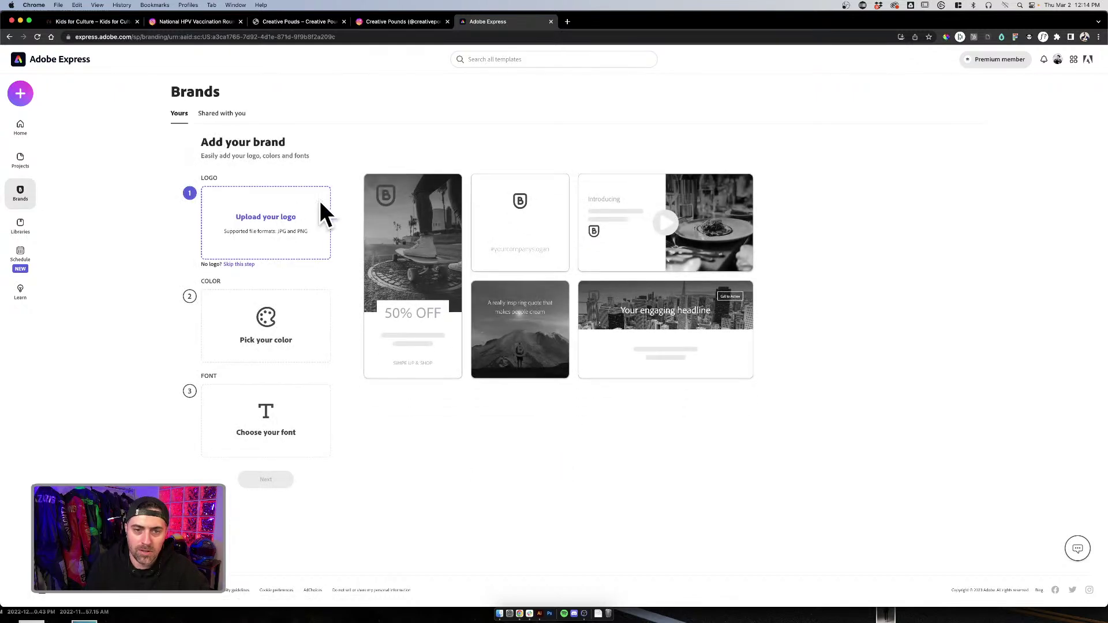
# Step: Upload the exported colour logo Creative Pounds_colorlogo-02.png from the From Site folder as the brand logo
pyautogui.click(285, 210)
pyautogui.hscroll(-5, 507, 170)
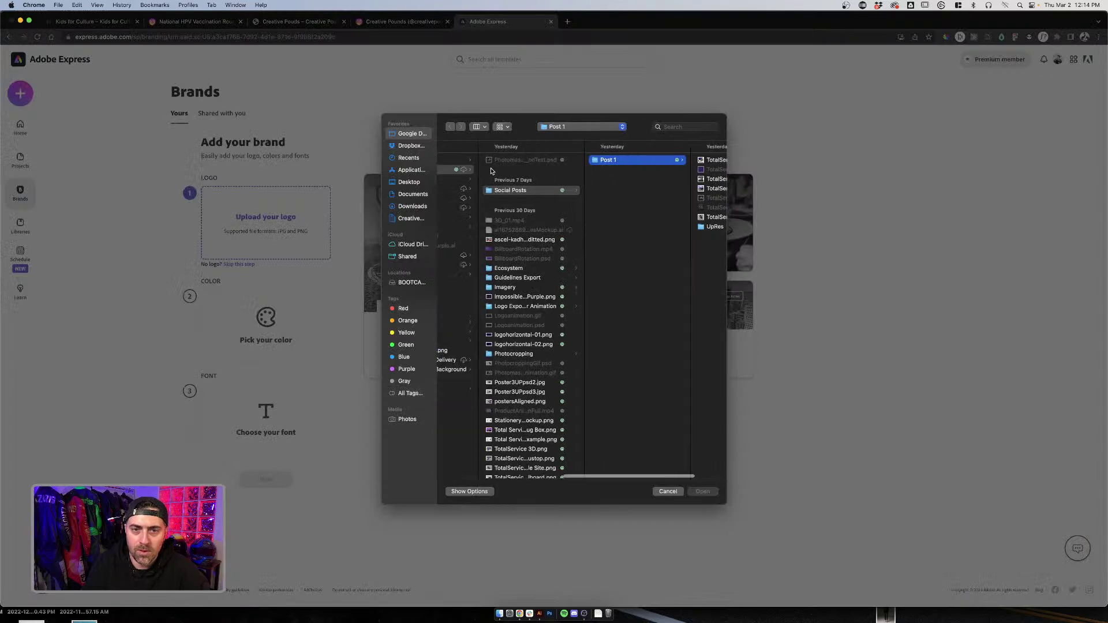
pyautogui.click(483, 161)
pyautogui.click(578, 162)
pyautogui.click(667, 162)
pyautogui.press('Right')
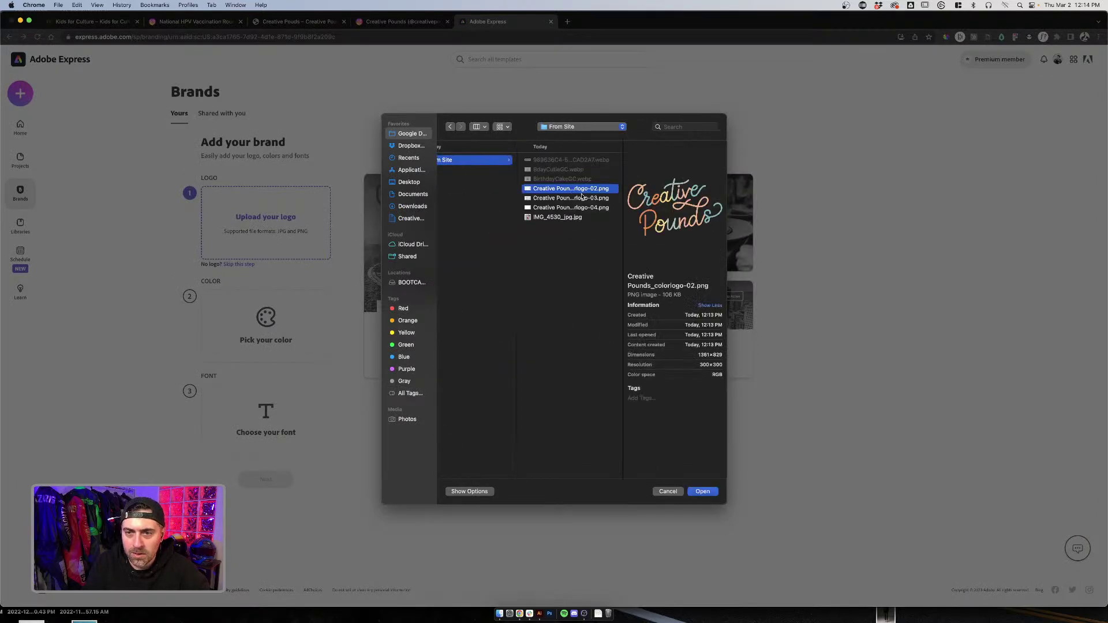
pyautogui.click(702, 491)
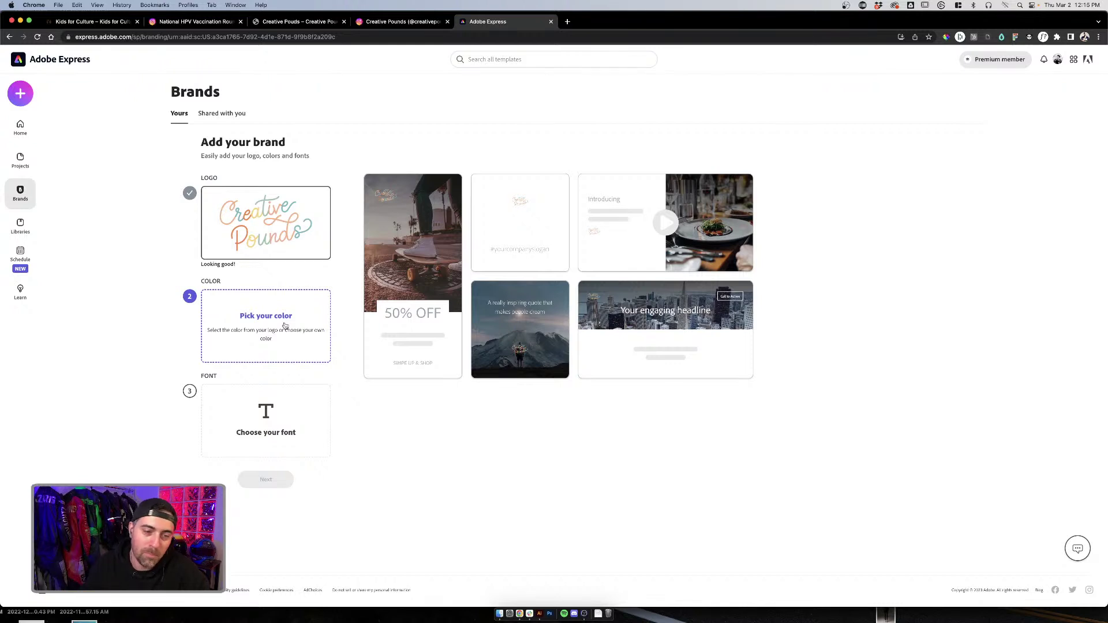
# Step: Set the brand colour to the peach #FFB489 suggested from the logo colours
pyautogui.click(285, 327)
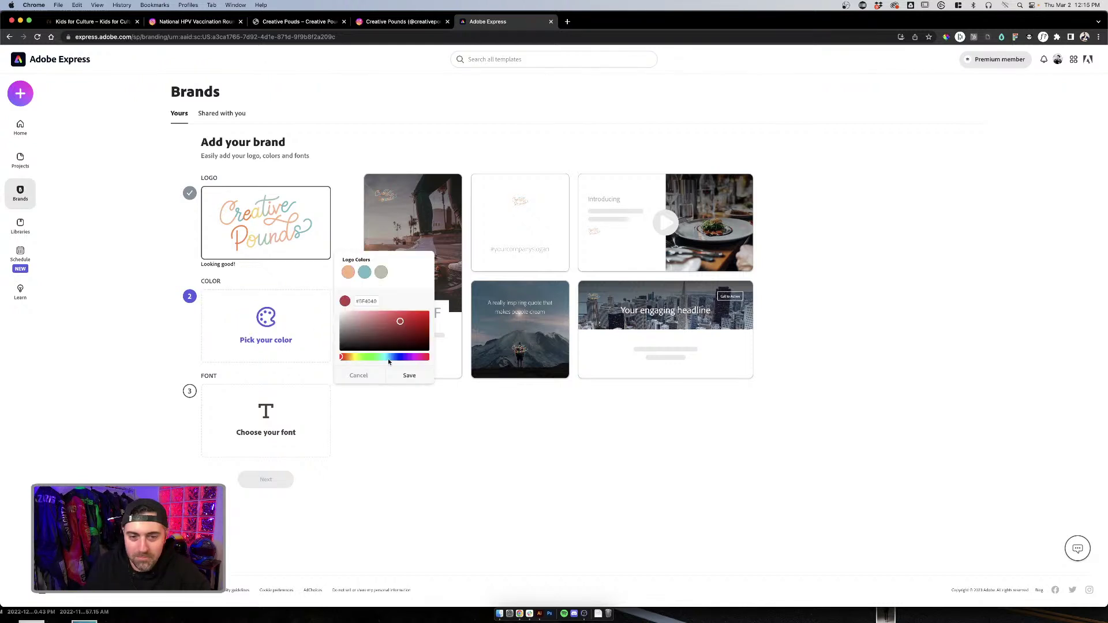
pyautogui.click(409, 376)
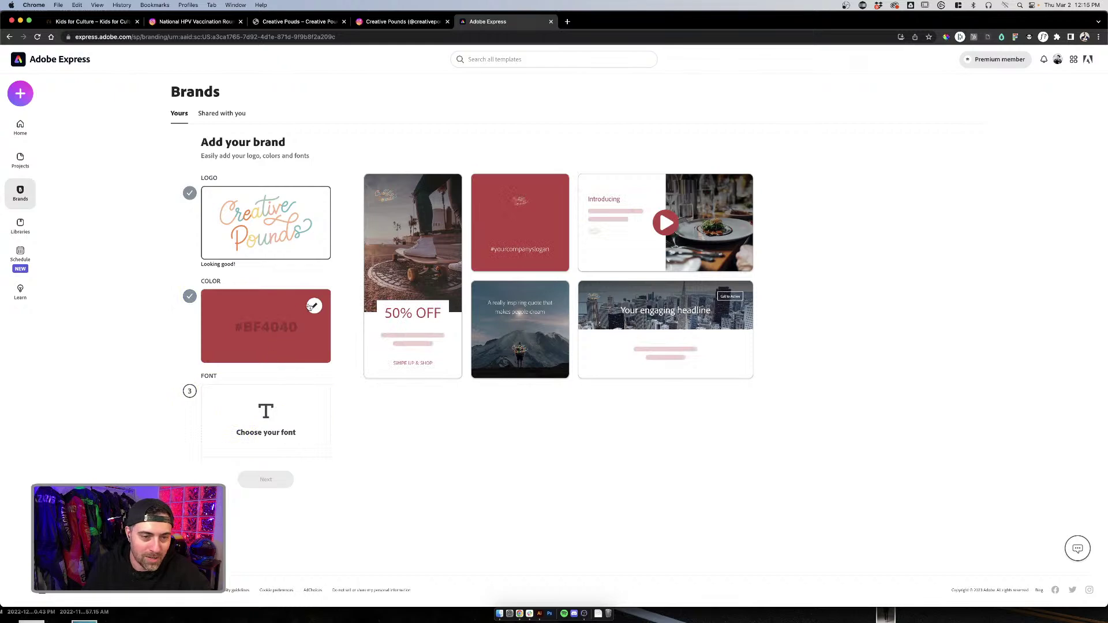
pyautogui.click(314, 306)
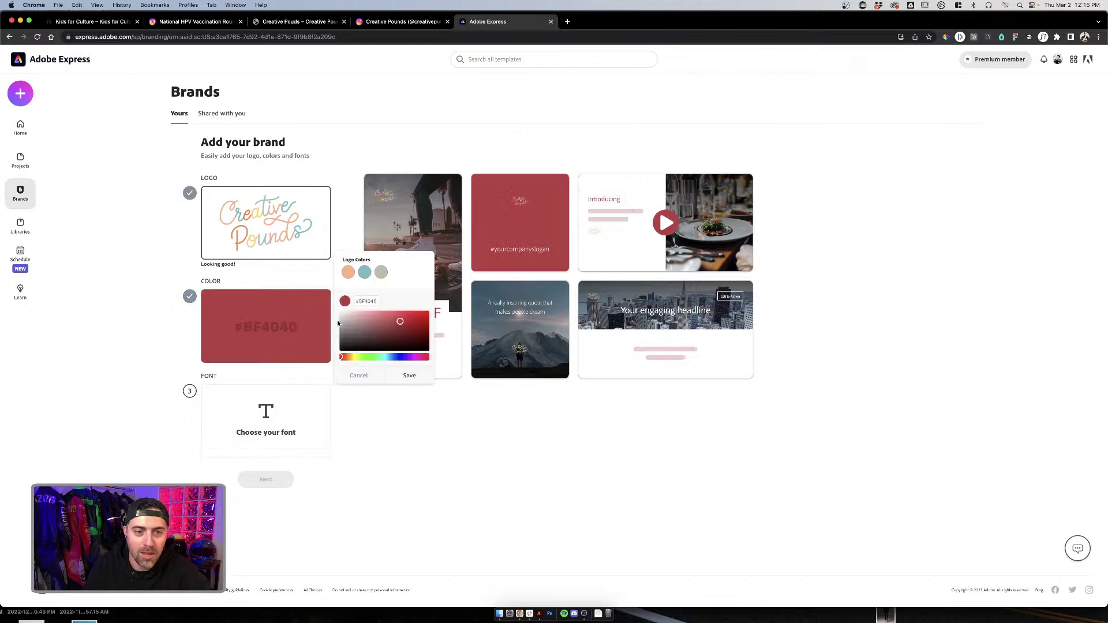
pyautogui.click(347, 272)
pyautogui.click(421, 378)
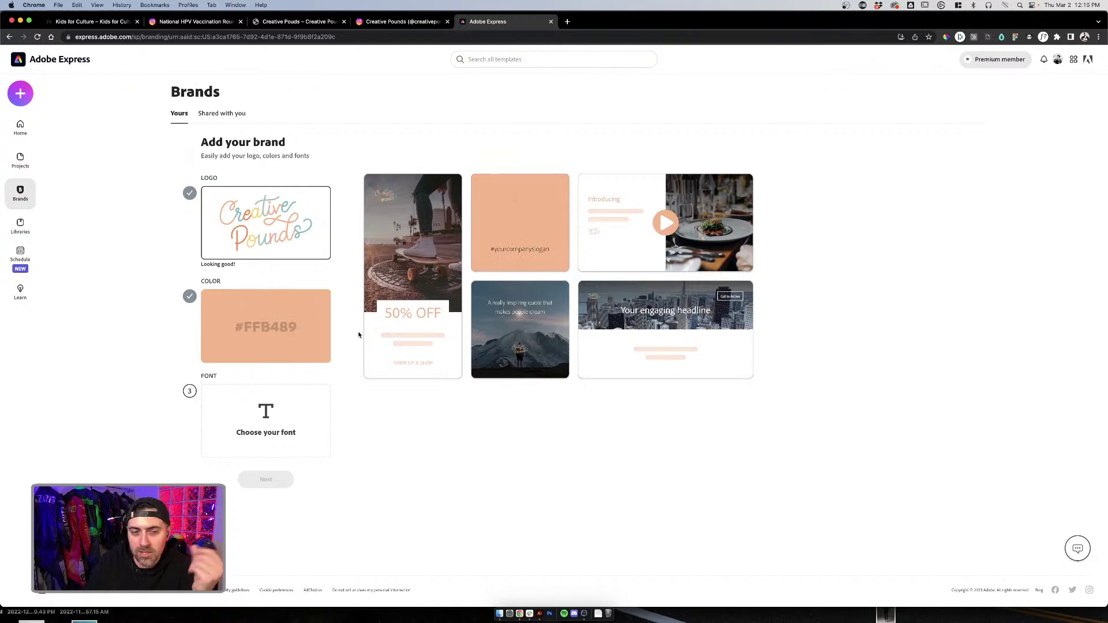
# Step: Choose Local Brewery Bold from the Natural group as the brand font
pyautogui.click(296, 410)
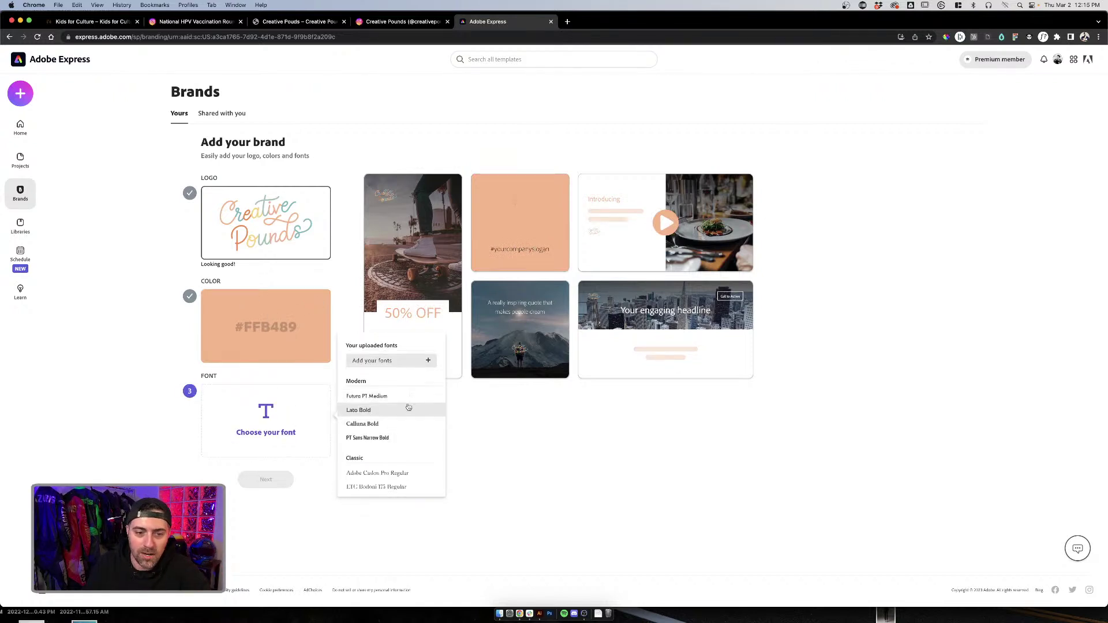
pyautogui.scroll(-5, 438, 410)
pyautogui.scroll(-4, 406, 410)
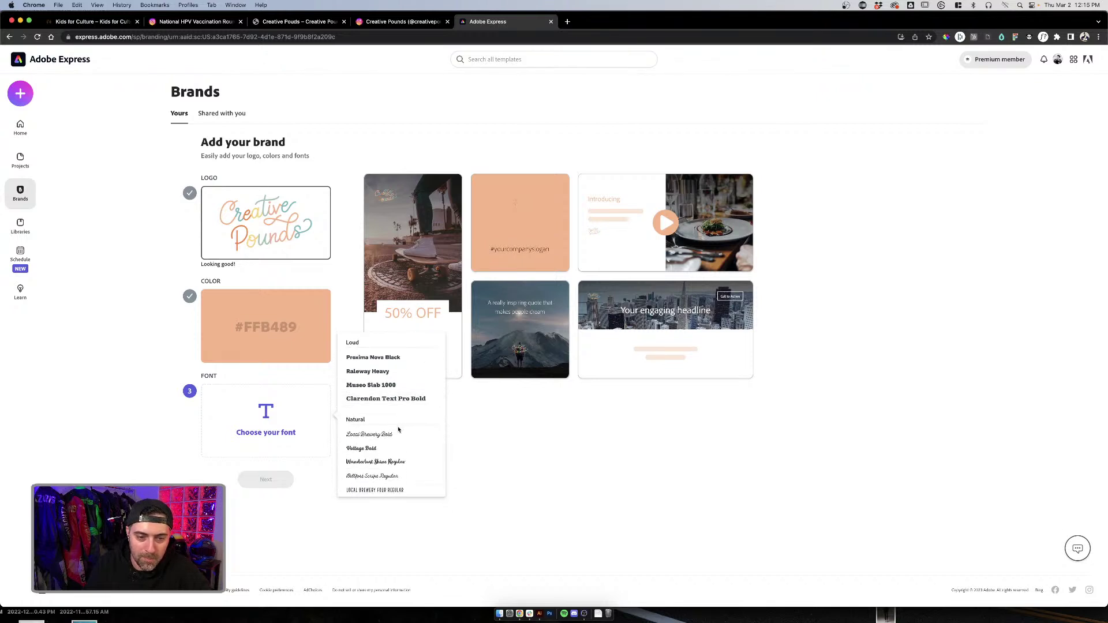
pyautogui.click(397, 434)
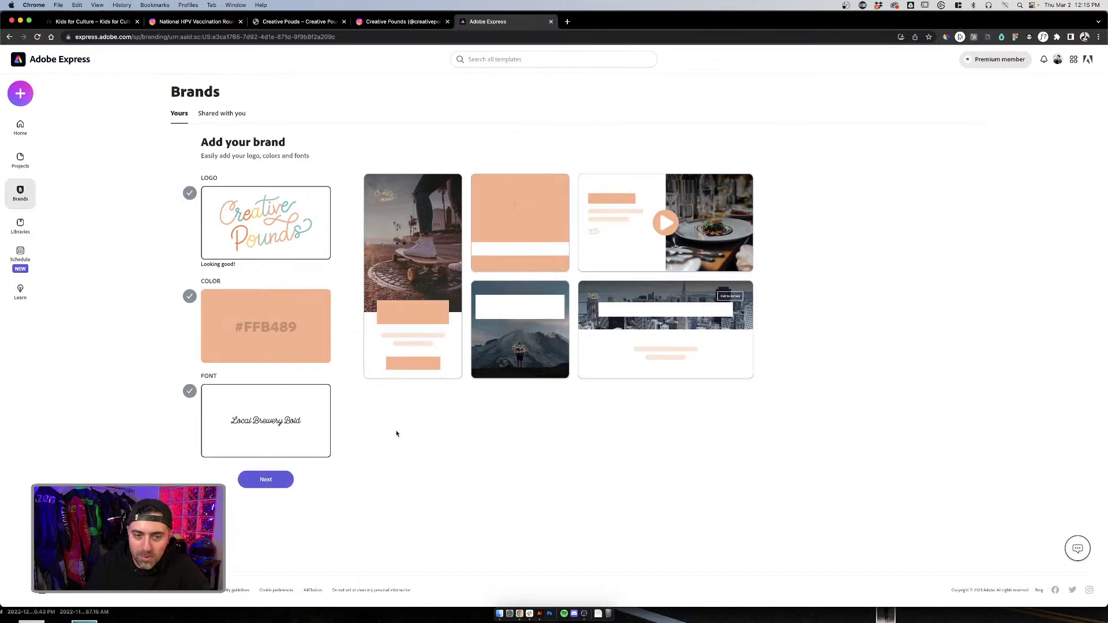
# Step: Name the brand "Creative Pounds" and create it
pyautogui.click(267, 481)
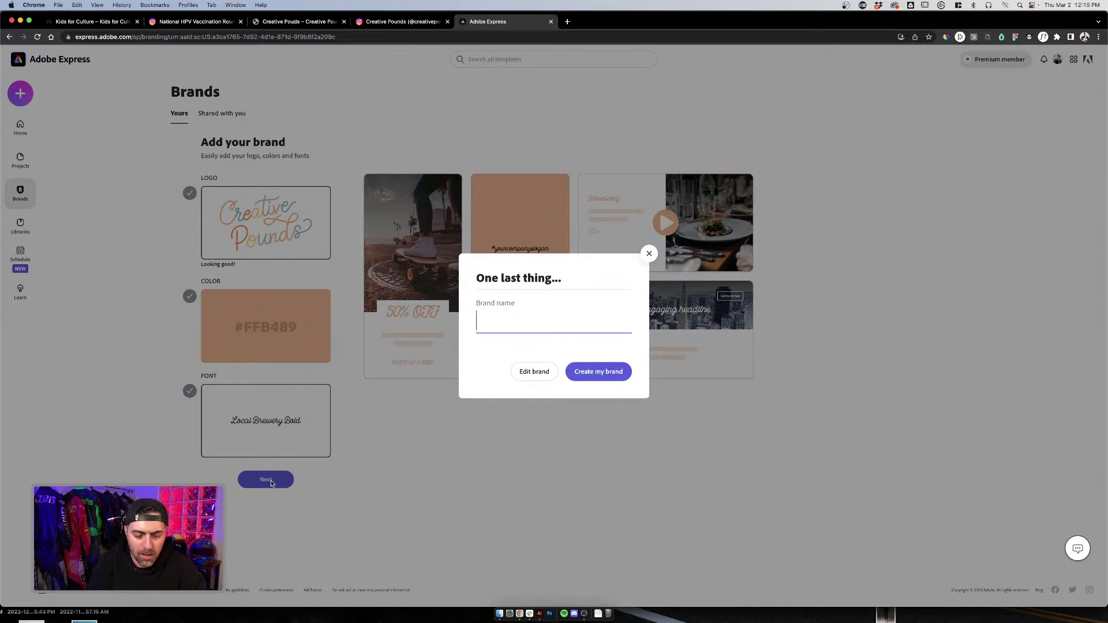
pyautogui.write('reative Po')
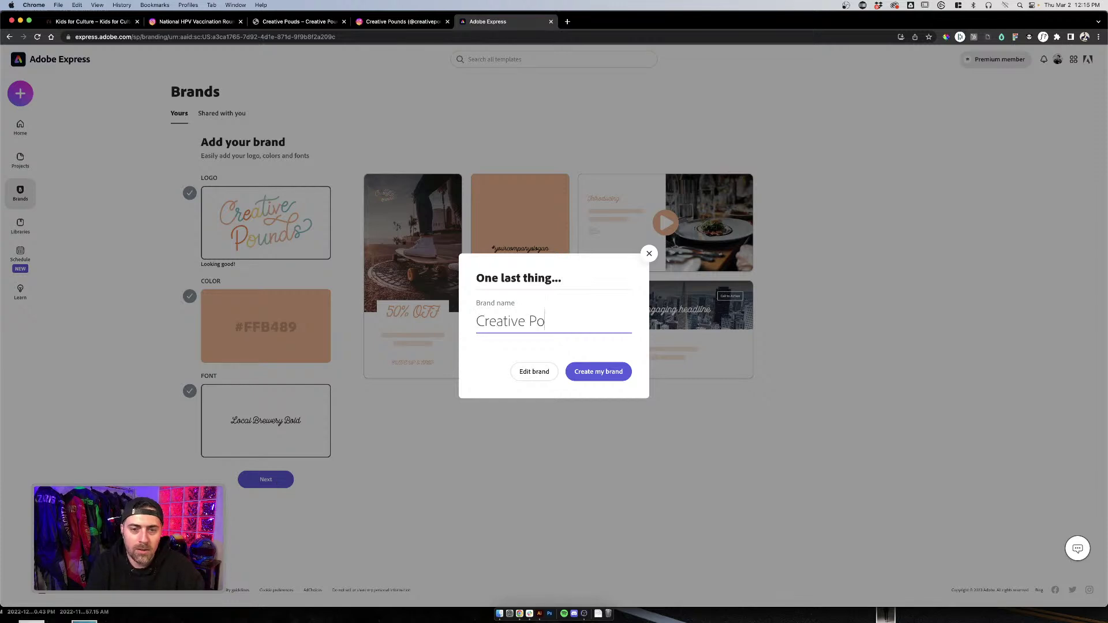
pyautogui.write('unds')
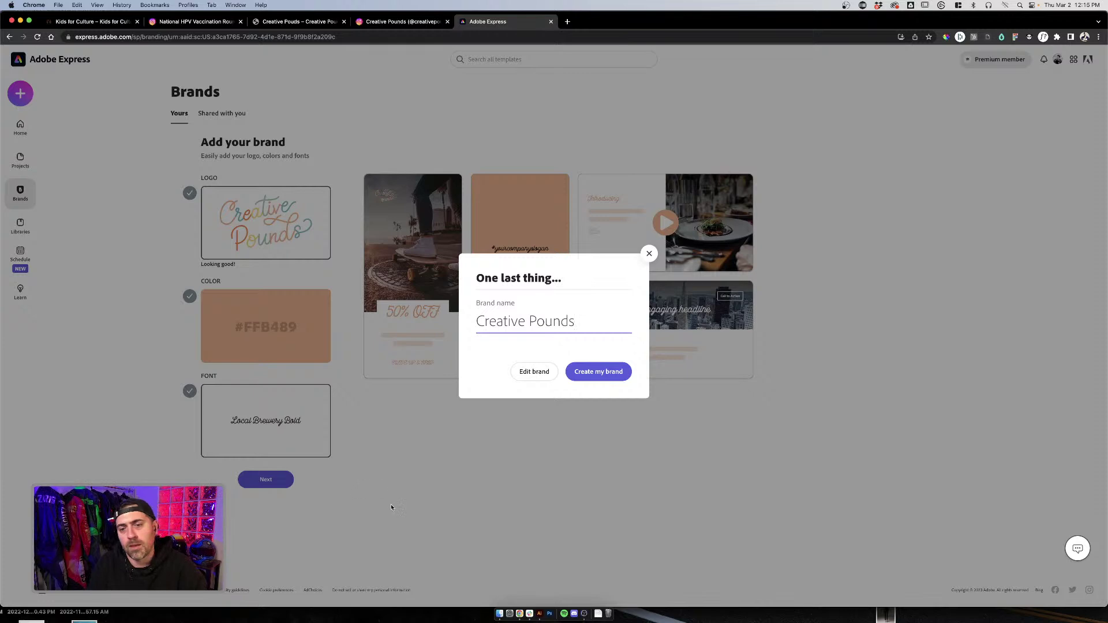
pyautogui.click(599, 374)
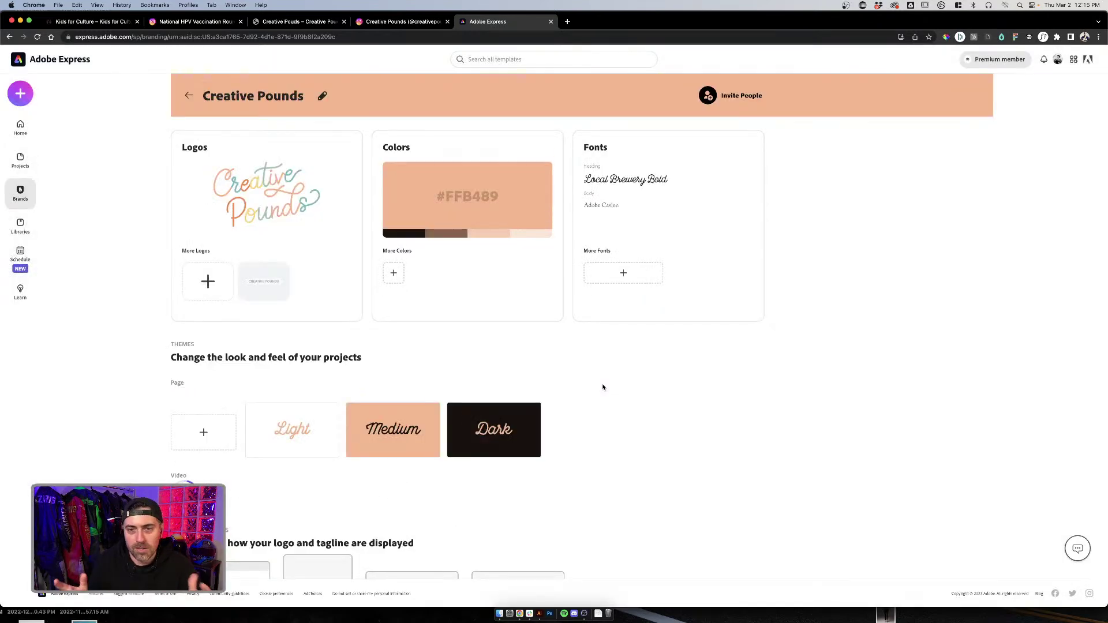
pyautogui.click(393, 273)
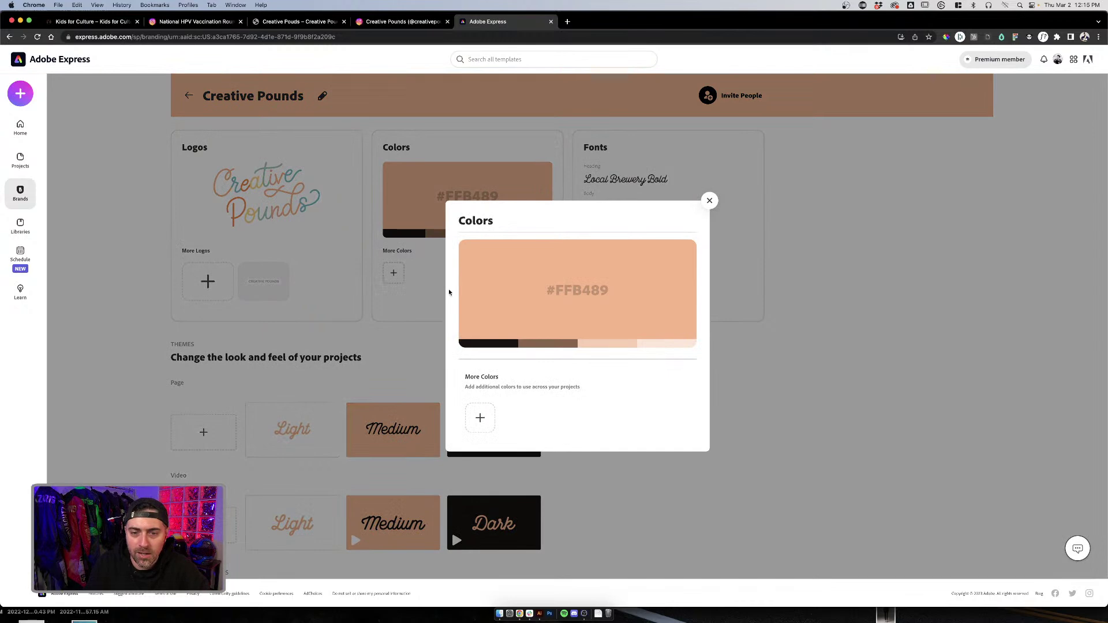
pyautogui.click(479, 420)
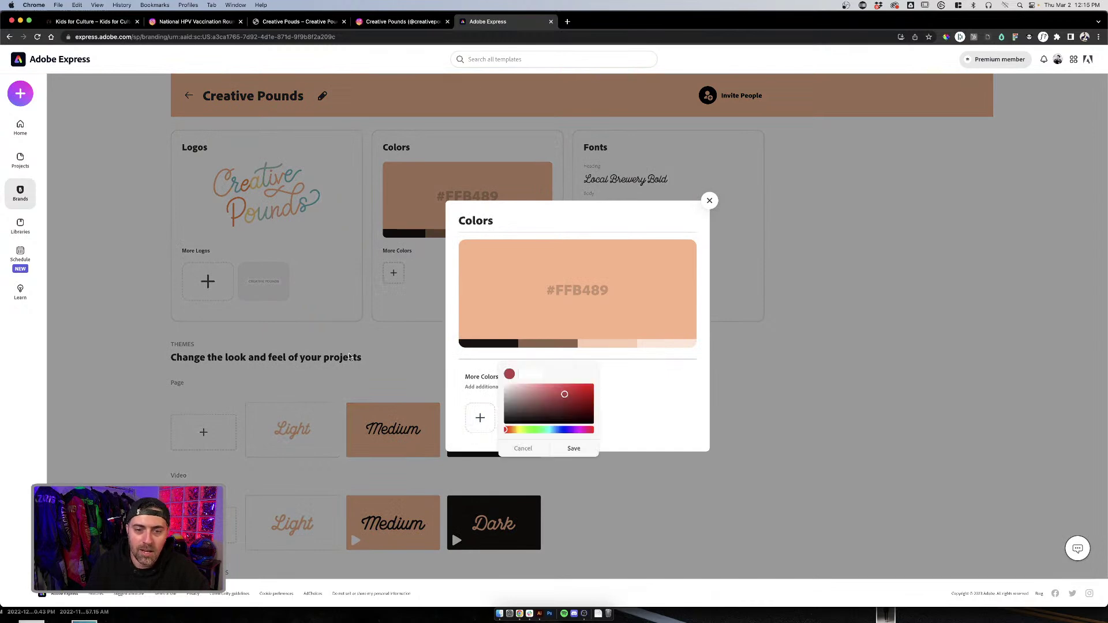
pyautogui.click(712, 201)
pyautogui.click(709, 201)
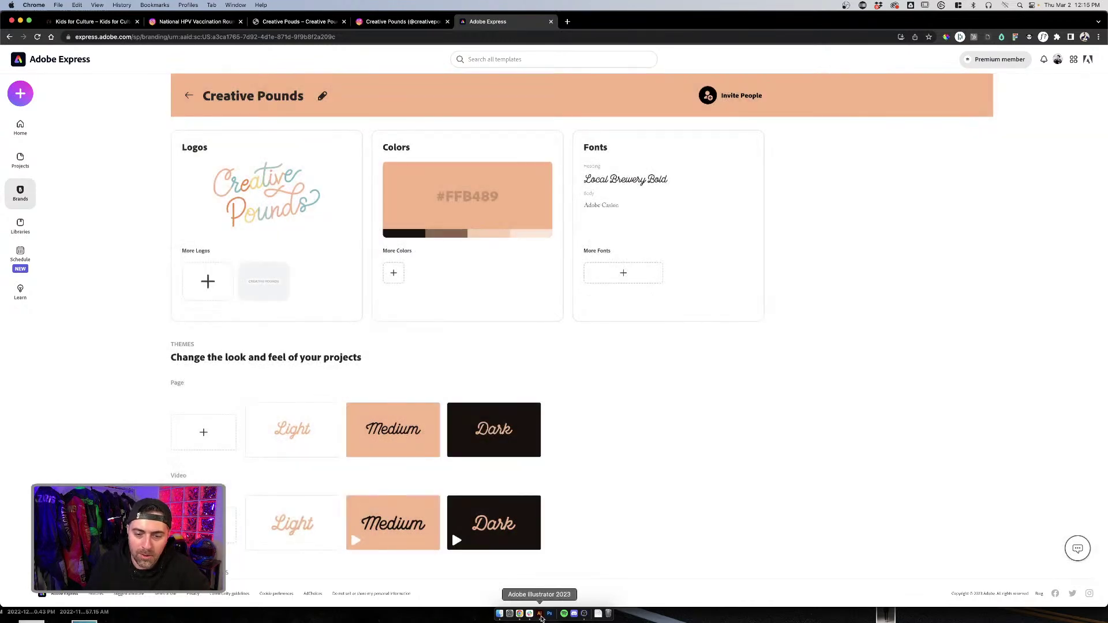
# Step: Switch to Illustrator and draw a square of about 107 pt below the colour logo, filled with yellow sampled from its lettering
pyautogui.click(540, 613)
pyautogui.press('m')
pyautogui.moveTo(558, 478)
pyautogui.mouseDown()
pyautogui.moveTo(632, 501)
pyautogui.moveTo(617, 506)
pyautogui.moveTo(681, 511)
pyautogui.mouseUp()
pyautogui.press('i')
pyautogui.click(588, 340)
# Step: Duplicate the yellow square directly to its right and recolour the copy with orange sampled from the colour logo's lettering
pyautogui.press('v')
pyautogui.click(679, 448)
pyautogui.press('i')
pyautogui.click(575, 329)
pyautogui.press('v')
pyautogui.click(796, 447)
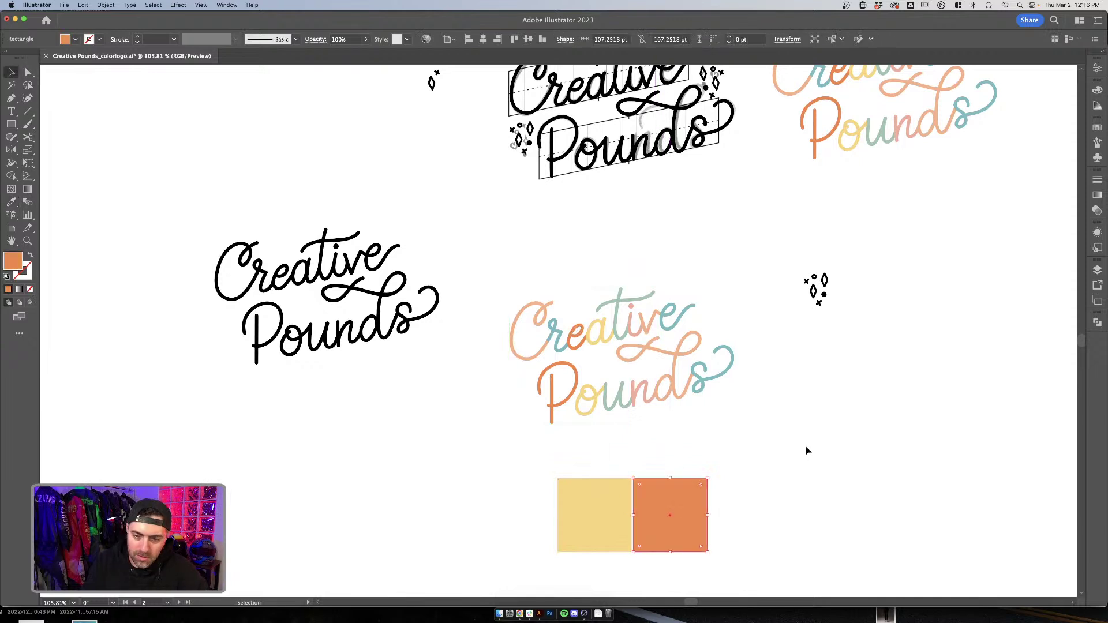
# Step: Duplicate the orange square directly to its right and recolour the copy with blue sampled from the colour logo's lettering
pyautogui.moveTo(693, 511); pyautogui.dragTo(764, 512)
pyautogui.press('i')
pyautogui.click(553, 332)
pyautogui.press('v')
pyautogui.click(841, 462)
# Step: Duplicate the blue square to its right and recolour the copy with green sampled from the colour logo's lettering
pyautogui.click(724, 514)
pyautogui.click(836, 529)
pyautogui.moveTo(779, 529); pyautogui.dragTo(847, 525)
pyautogui.press('i')
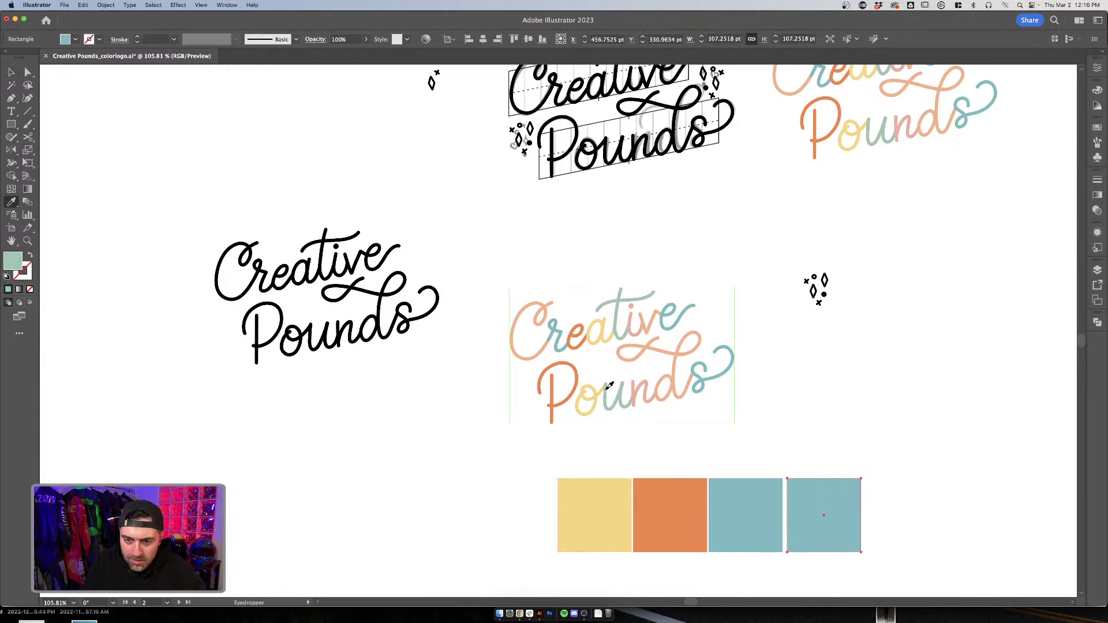
pyautogui.click(609, 386)
pyautogui.press('v')
pyautogui.click(907, 455)
# Step: Copy the hex code of the yellow square's fill and close the Color Picker
pyautogui.scroll(-1, 893, 522)
pyautogui.scroll(-3, 894, 522)
pyautogui.scroll(2, 877, 465)
pyautogui.moveTo(883, 467); pyautogui.dragTo(503, 435)
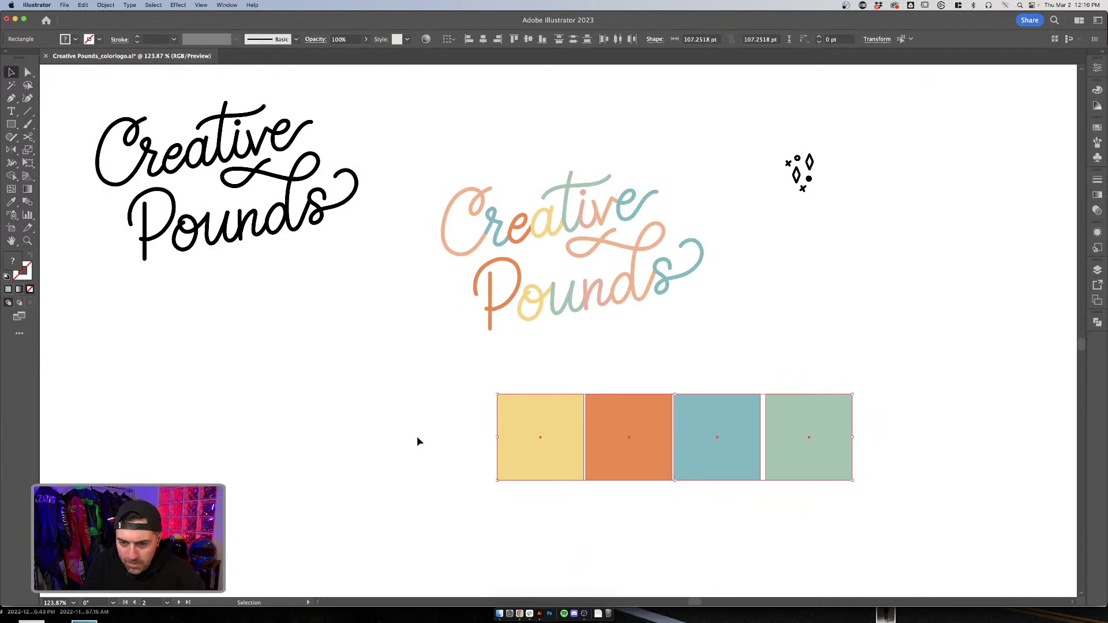
pyautogui.click(503, 439)
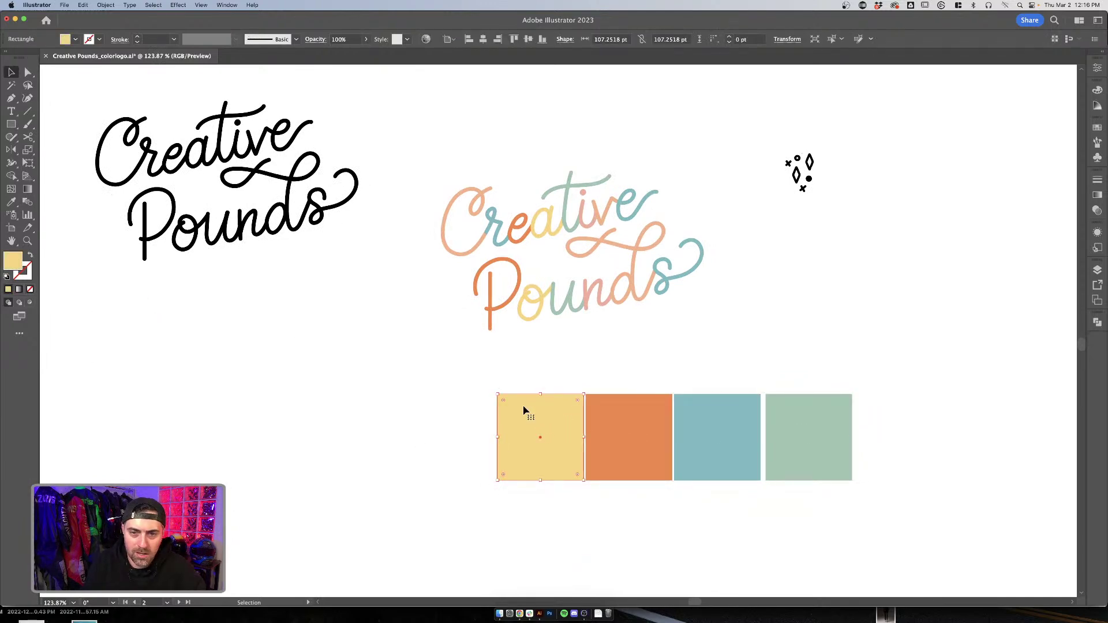
pyautogui.doubleClick(15, 262)
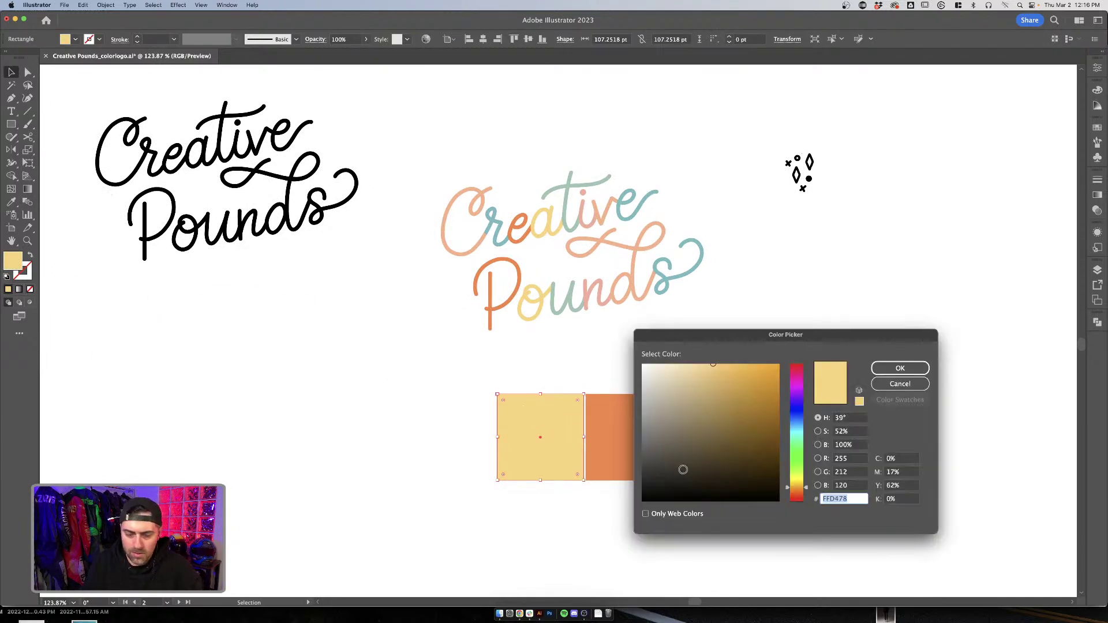
pyautogui.click(900, 368)
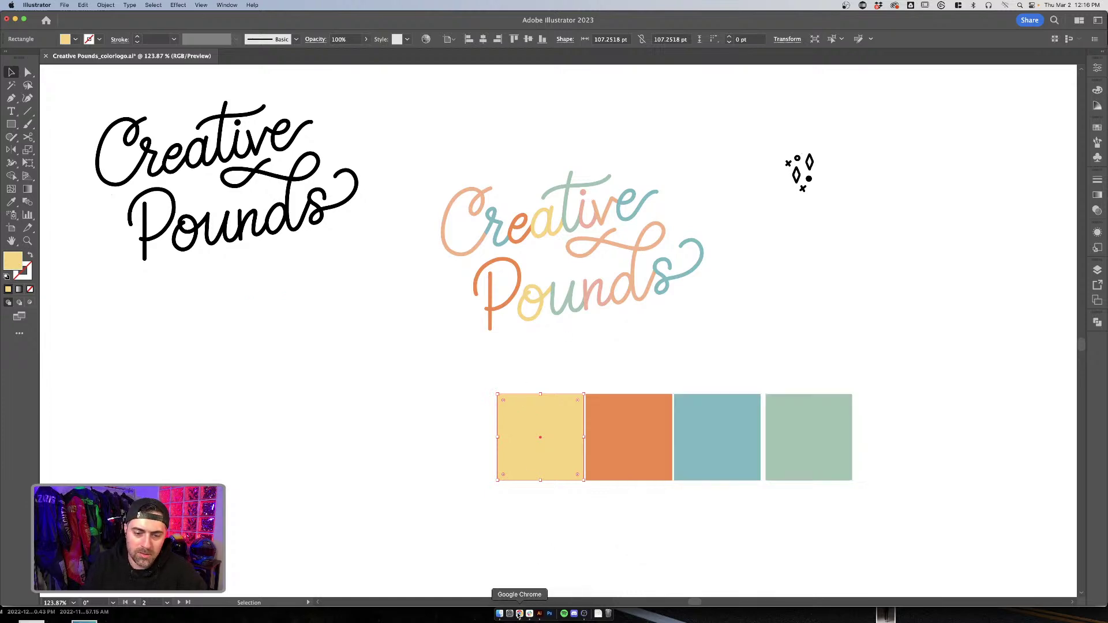
# Step: Switch to Adobe Express in Chrome and add FFD478 to the Creative Pounds brand's additional colours
pyautogui.click(519, 614)
pyautogui.click(390, 271)
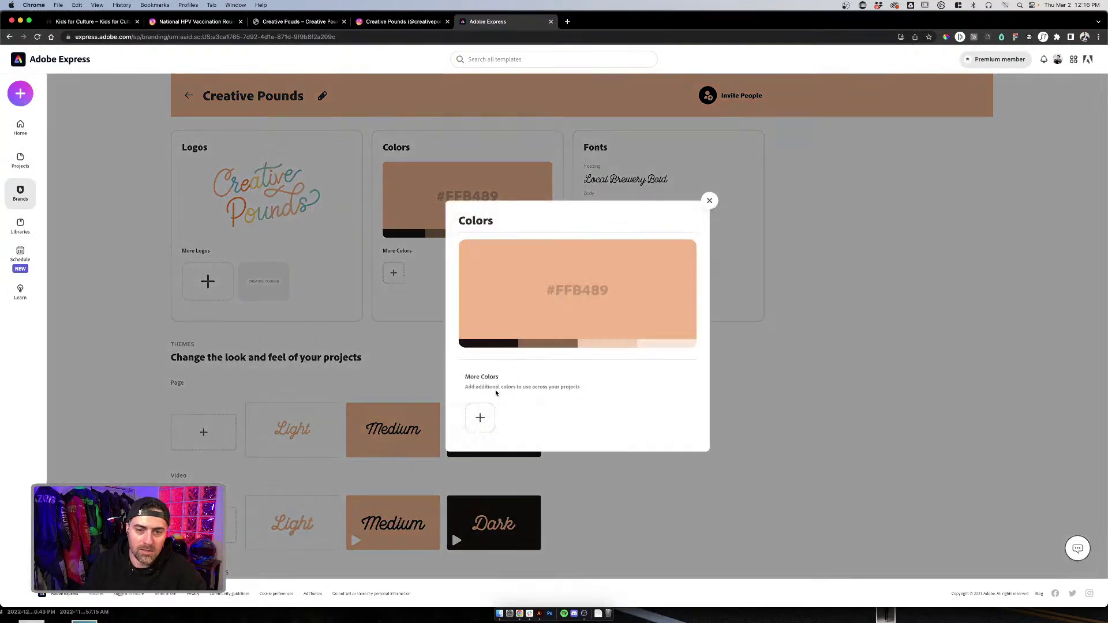
pyautogui.click(484, 407)
pyautogui.click(530, 376)
pyautogui.write('FFD478')
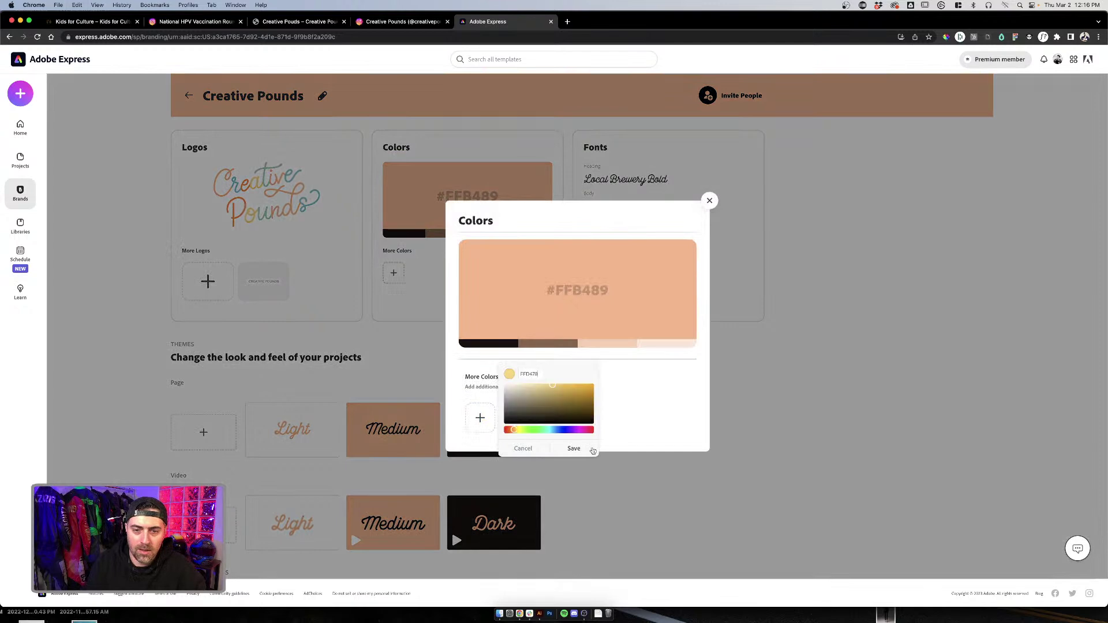
pyautogui.click(575, 449)
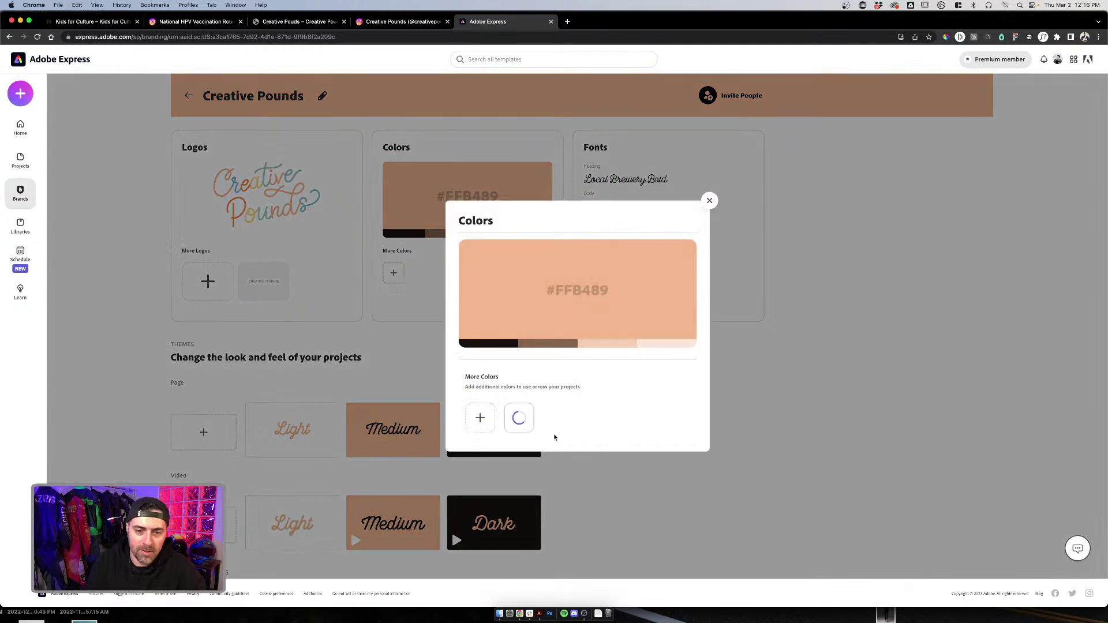
# Step: Switch to Illustrator and copy the hex code of the orange square's fill
pyautogui.click(540, 613)
pyautogui.click(582, 416)
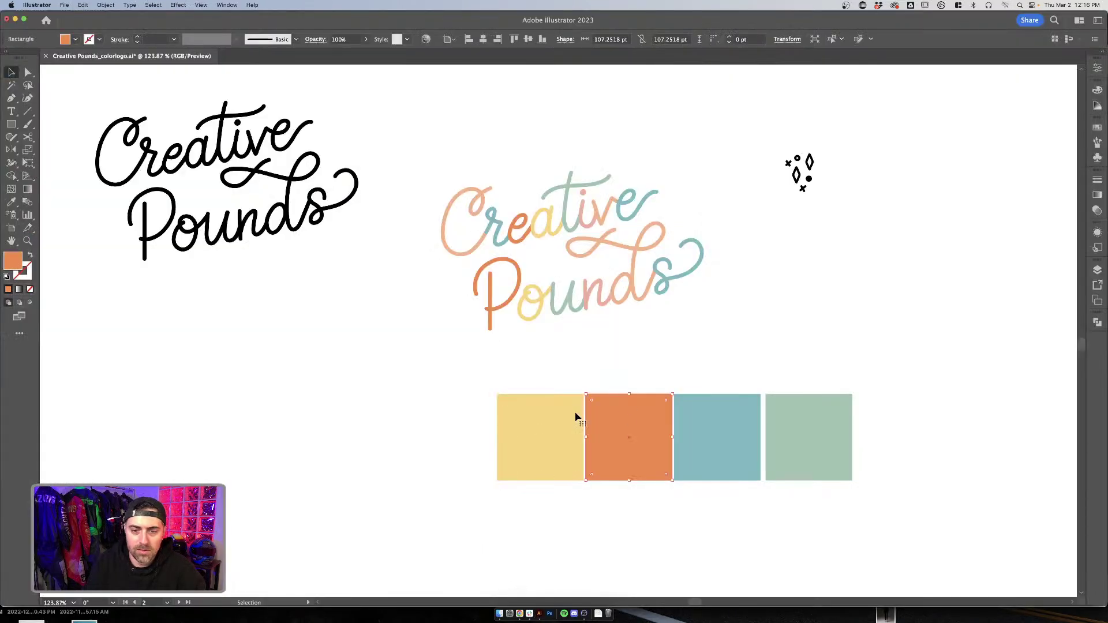
pyautogui.doubleClick(13, 260)
pyautogui.click(874, 371)
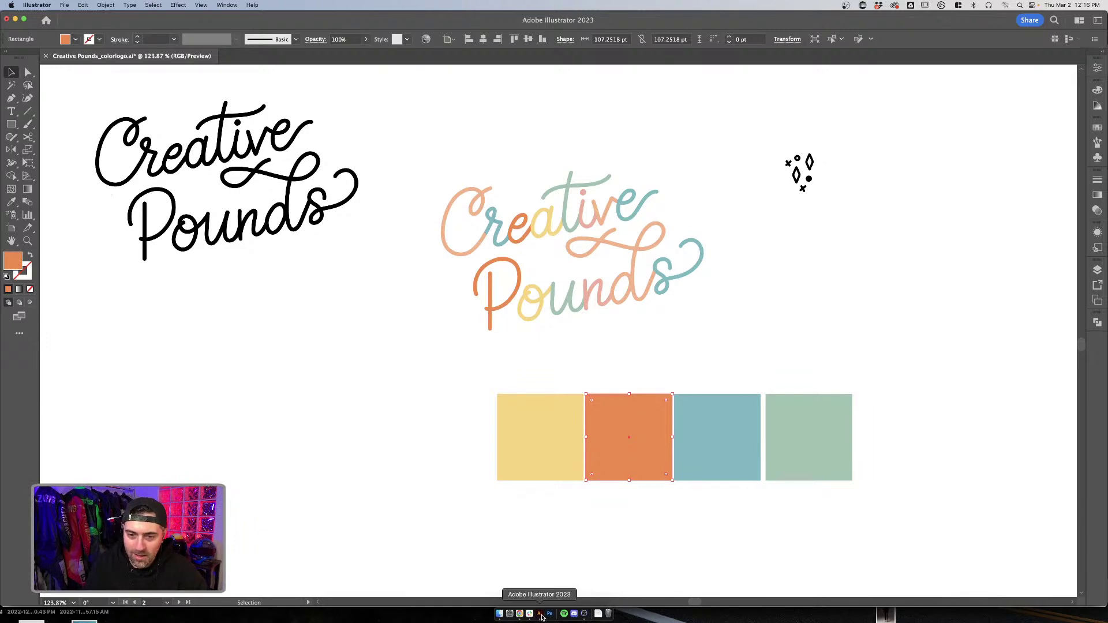
# Step: Switch to Adobe Express in Chrome and save the copied orange hex code as another brand colour
pyautogui.click(519, 614)
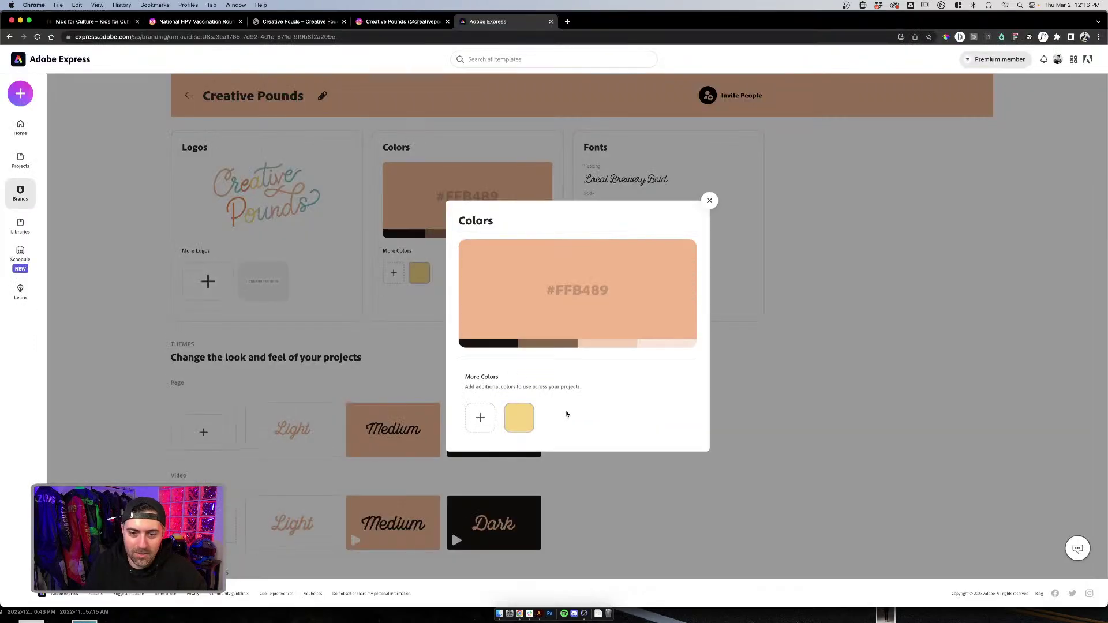
pyautogui.click(478, 418)
pyautogui.write('FF6743')
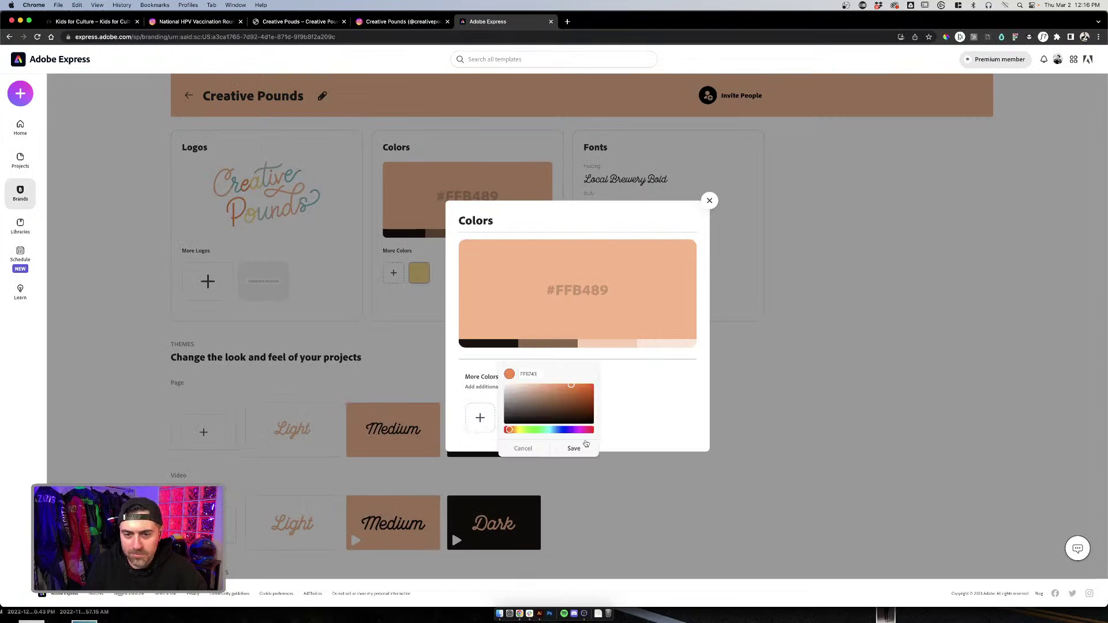
pyautogui.click(574, 449)
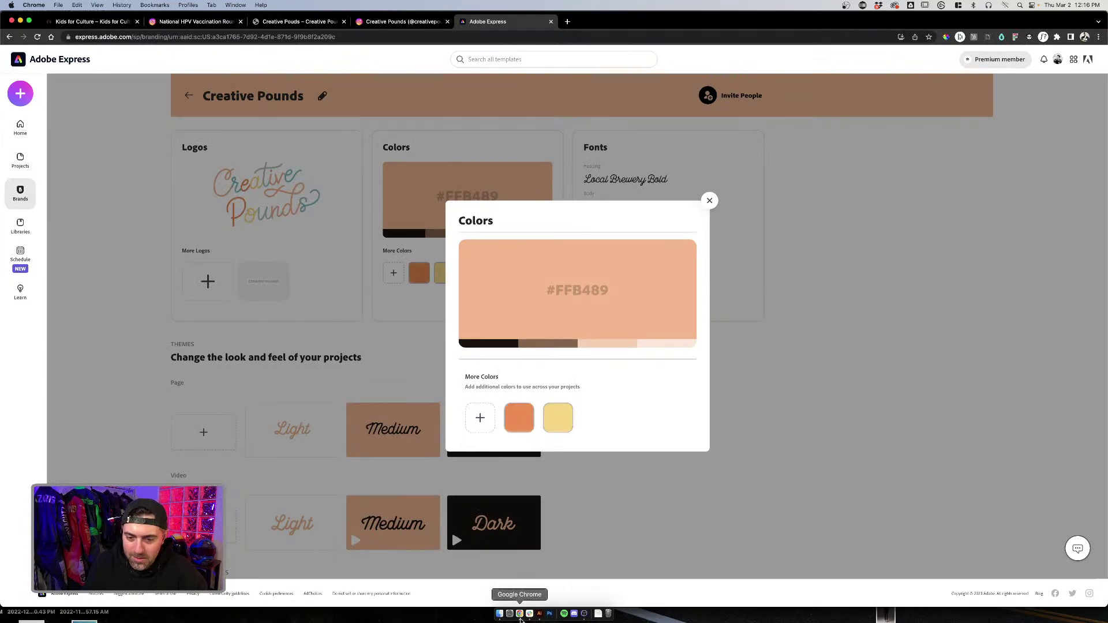
# Step: Switch to Illustrator and copy the blue square's fill hex code, 6FB8C2
pyautogui.click(538, 615)
pyautogui.click(754, 424)
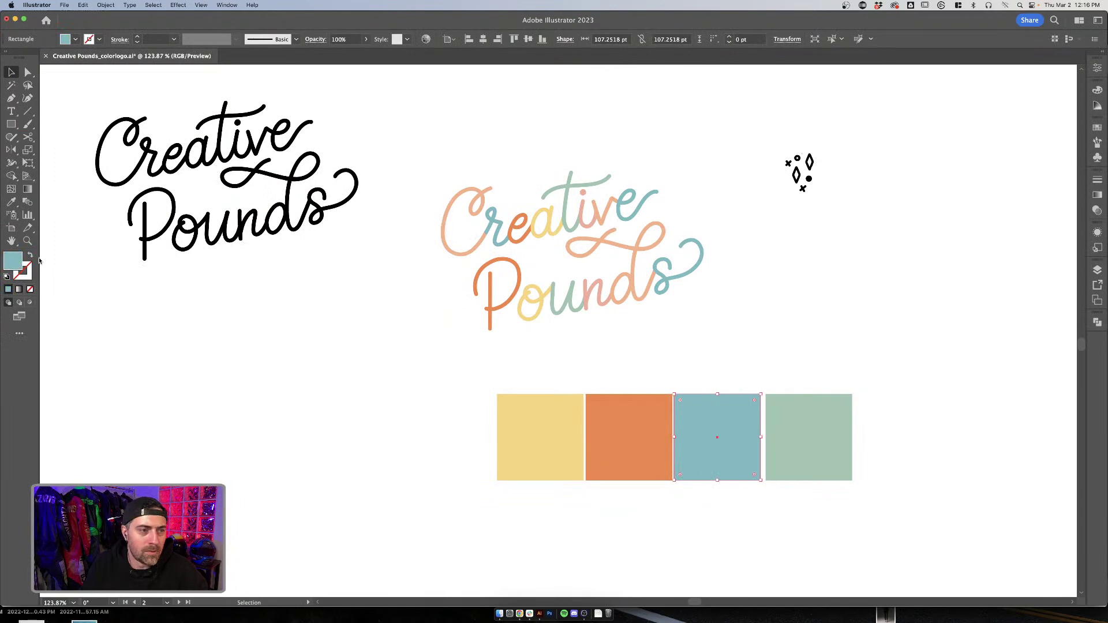
pyautogui.doubleClick(19, 262)
pyautogui.press('super+c')
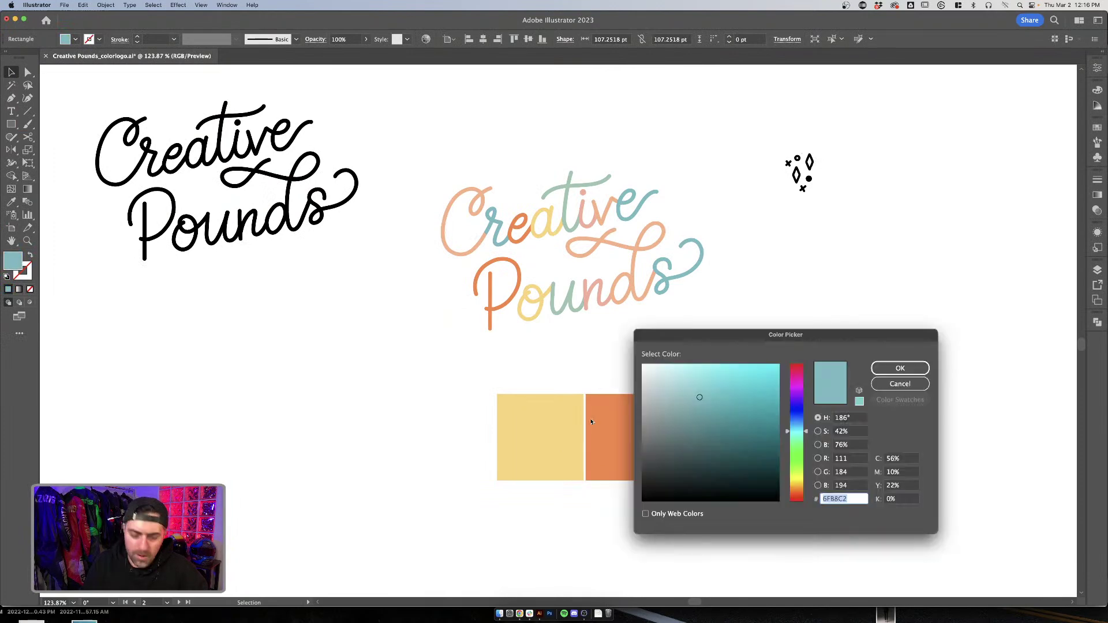
pyautogui.click(897, 368)
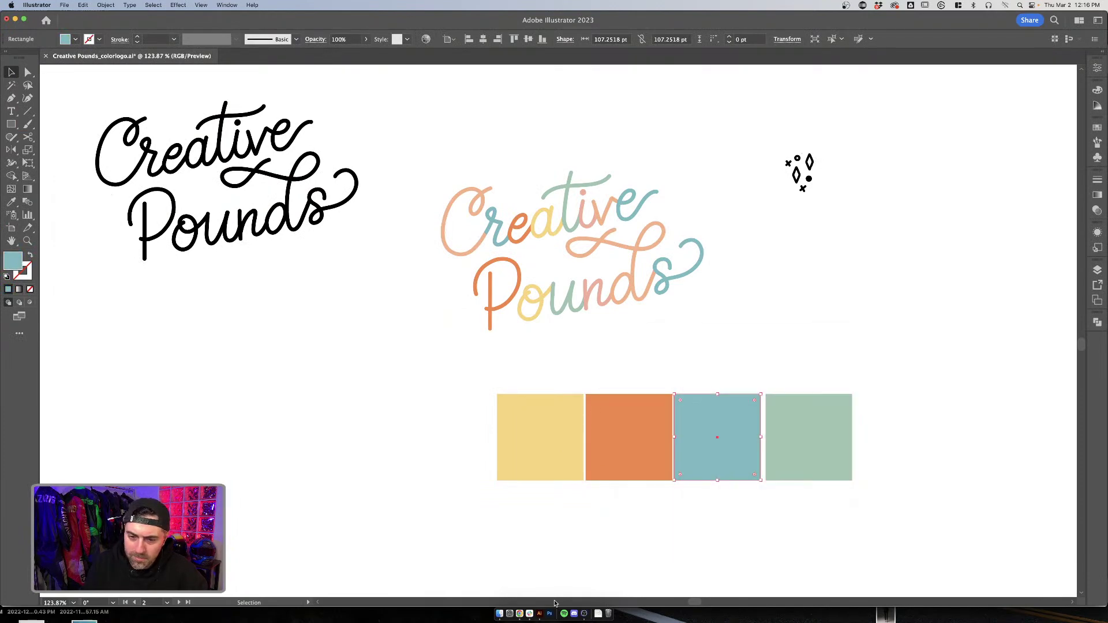
# Step: Switch to Adobe Express in Chrome and save the copied blue, 6FB8C2, as an additional brand colour
pyautogui.click(520, 613)
pyautogui.click(482, 418)
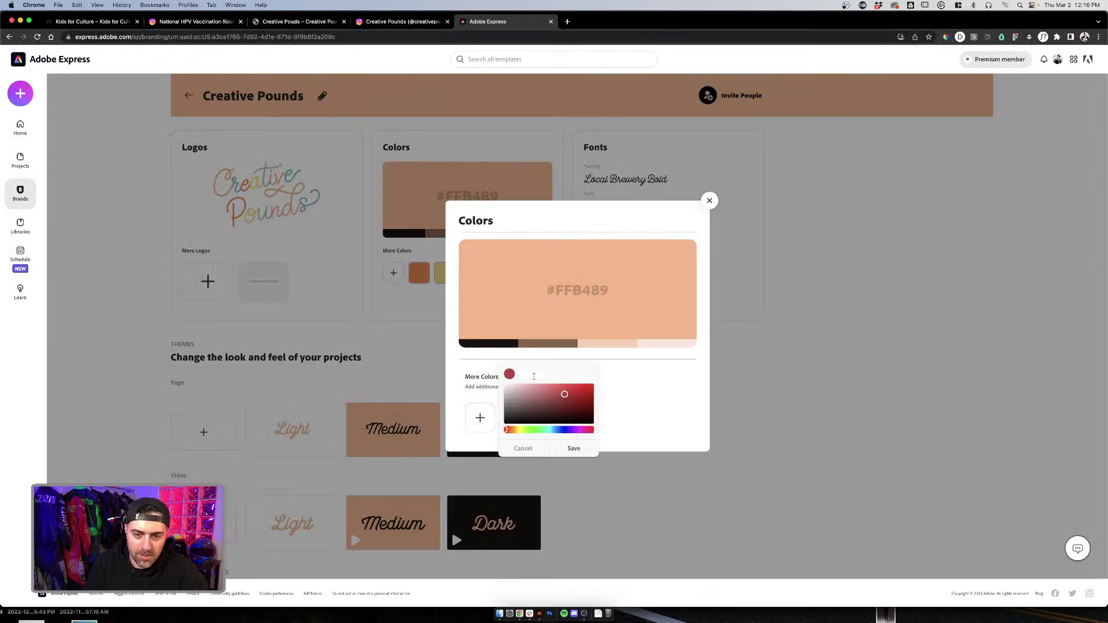
pyautogui.press('super+v')
pyautogui.click(582, 449)
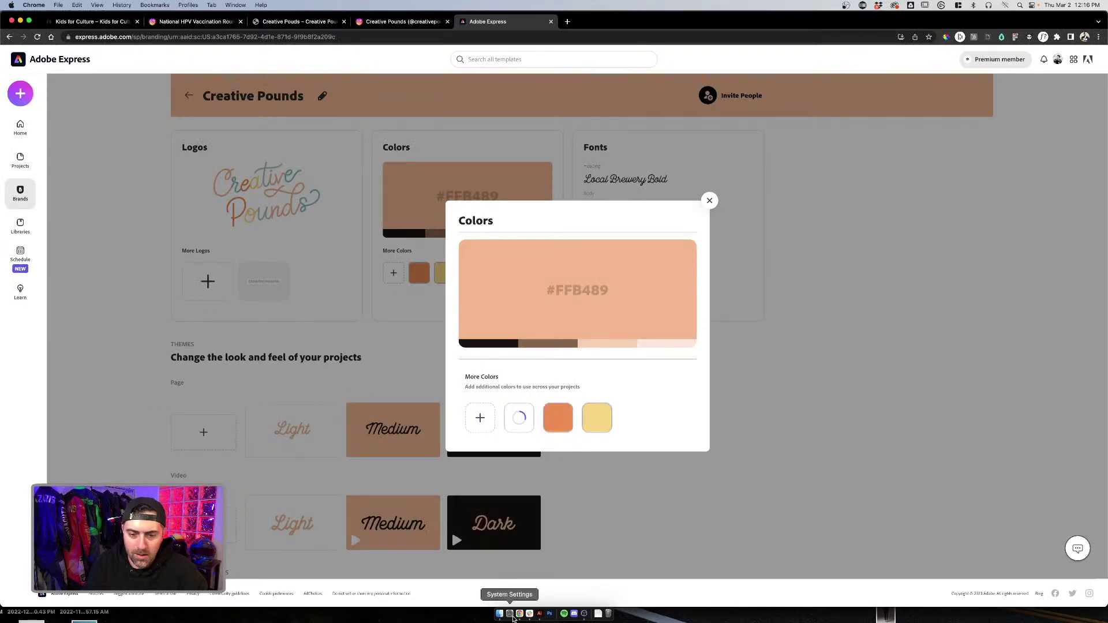
# Step: Switch to Illustrator and copy the green square's fill hex code, 9BC3B2
pyautogui.hotkey('ctrl', 'Up')
pyautogui.click(935, 364)
pyautogui.click(802, 473)
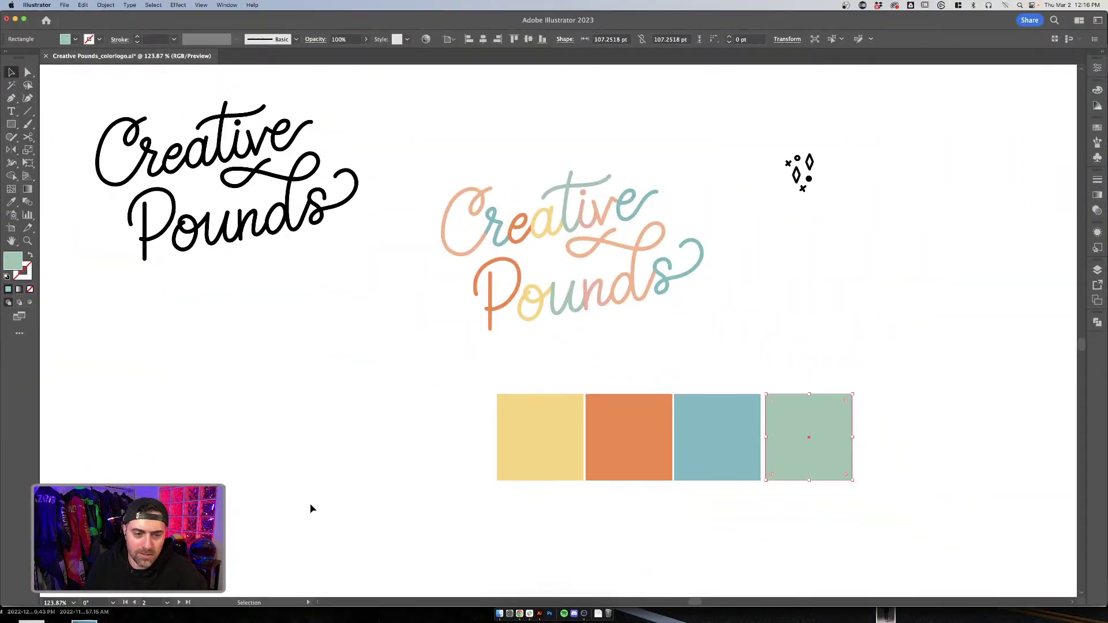
pyautogui.doubleClick(12, 260)
pyautogui.press('cmd+c')
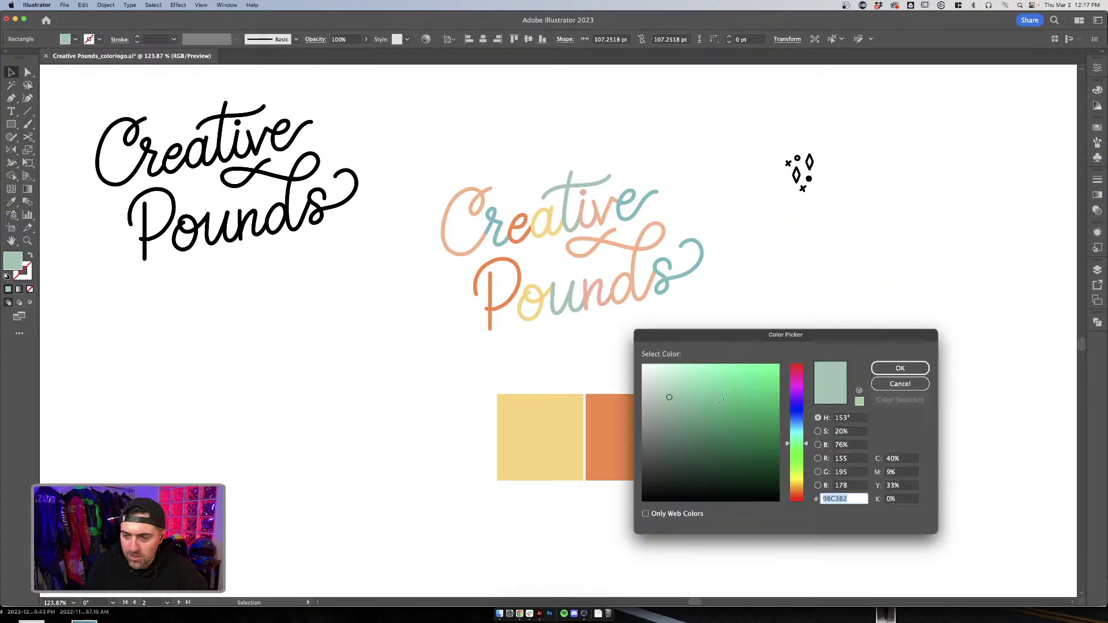
pyautogui.click(900, 368)
# Step: Switch to Adobe Express in Chrome, save the copied green 9BC3B2 as an additional brand colour and close the colour settings
pyautogui.click(520, 614)
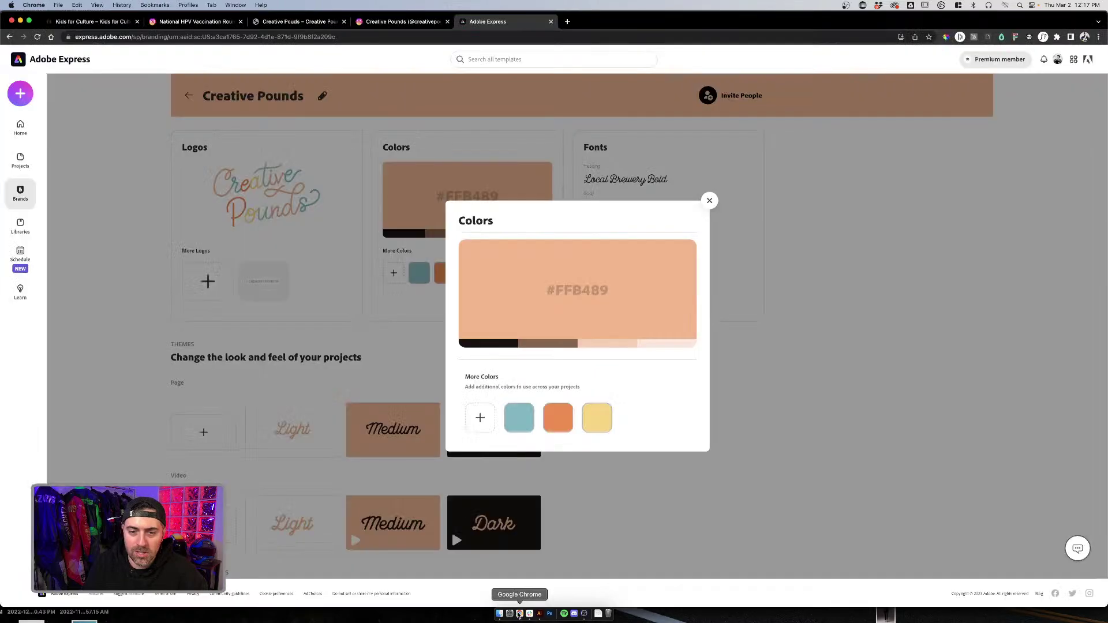
pyautogui.click(478, 415)
pyautogui.press('cmd+v')
pyautogui.click(574, 448)
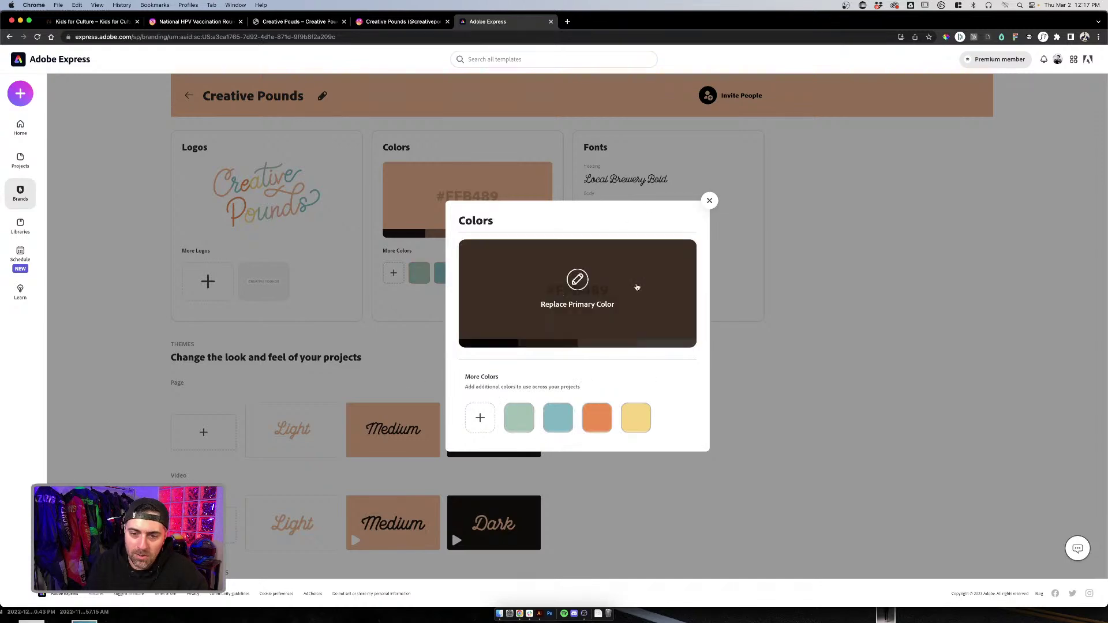
pyautogui.click(709, 201)
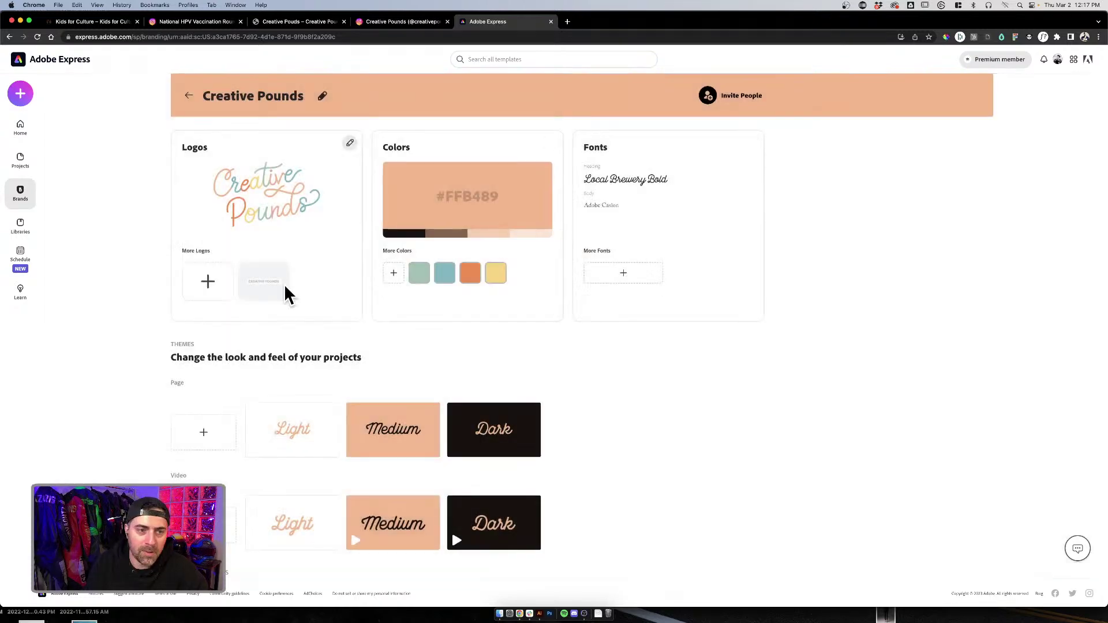
# Step: Upload the black logo file Creative Pounds_colorlogo-03.png as an additional brand logo
pyautogui.click(193, 273)
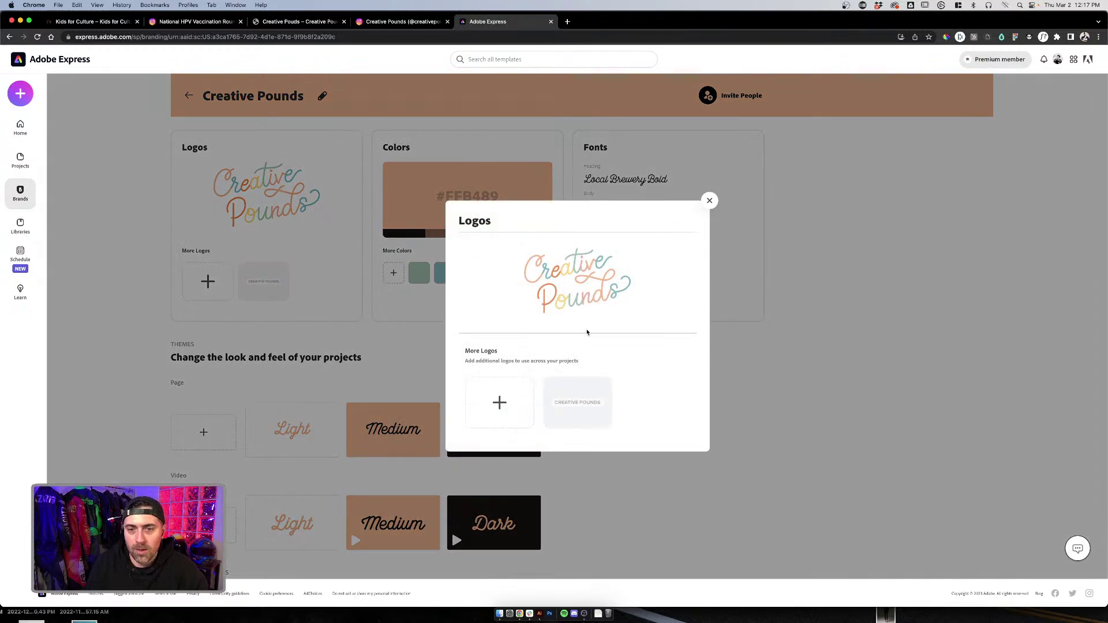
pyautogui.click(496, 403)
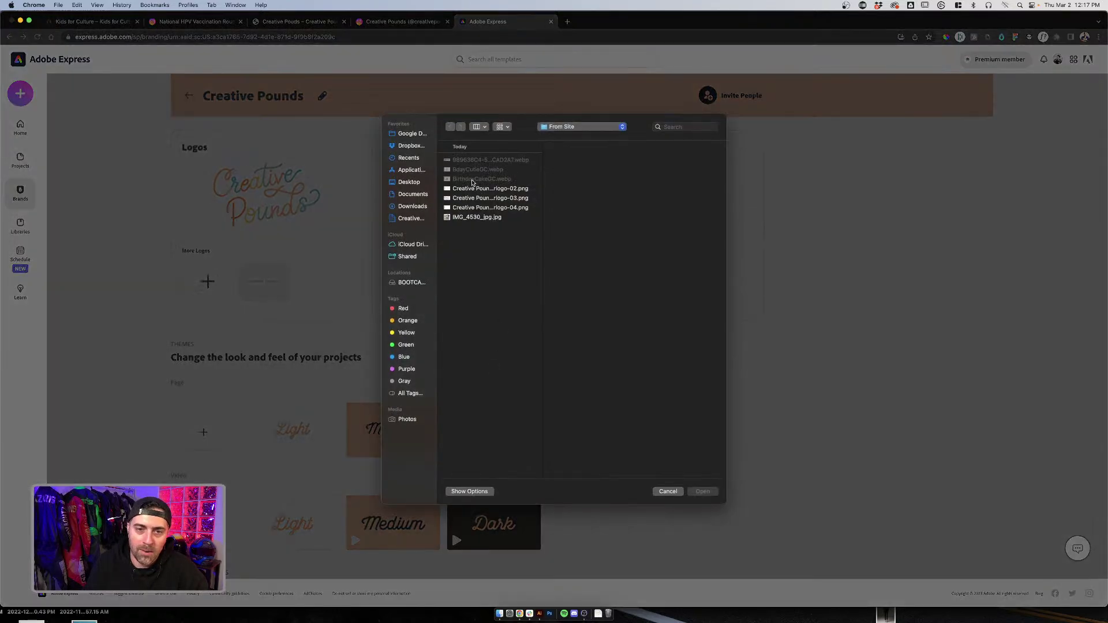
pyautogui.click(477, 188)
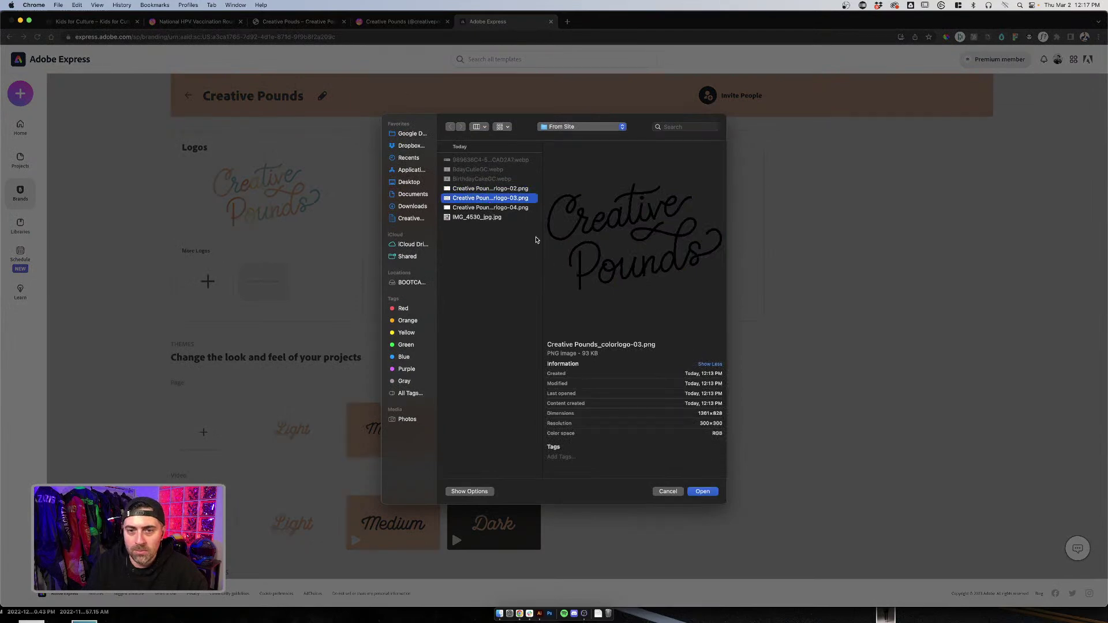
pyautogui.click(702, 491)
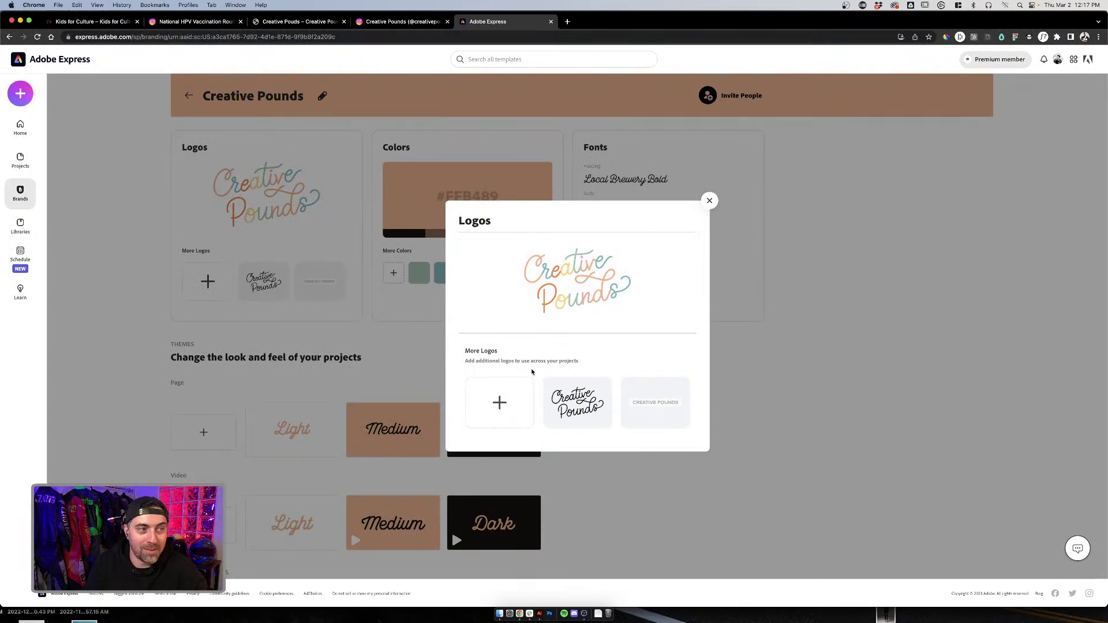
# Step: Upload Creative Pounds_colorlogo-04.png as another additional brand logo and close the logo settings
pyautogui.click(510, 392)
pyautogui.click(466, 198)
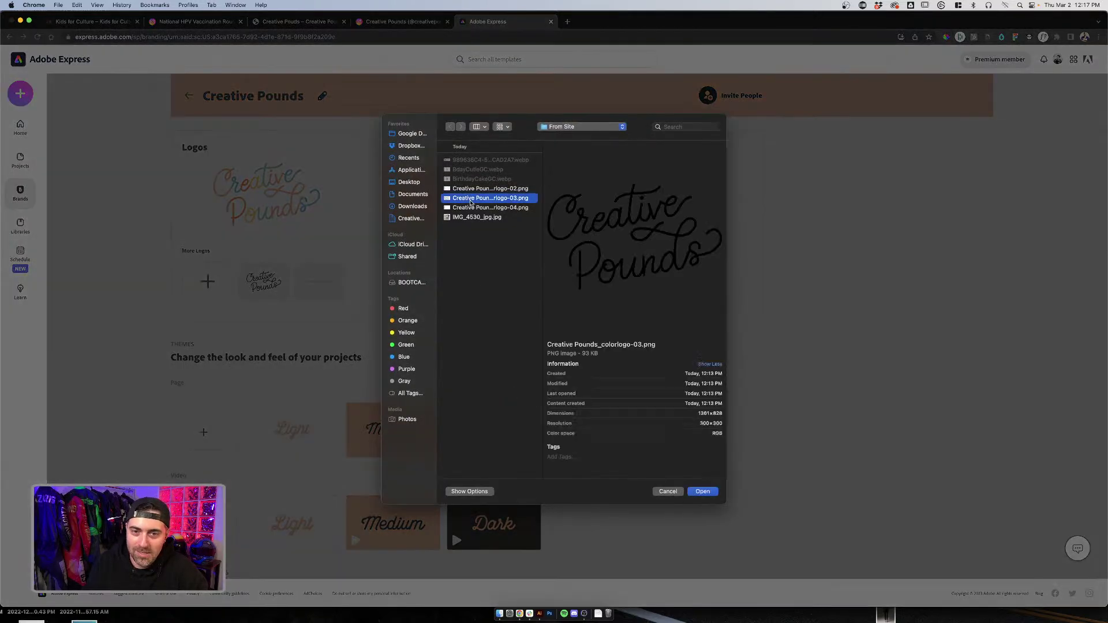
pyautogui.click(473, 209)
pyautogui.click(702, 492)
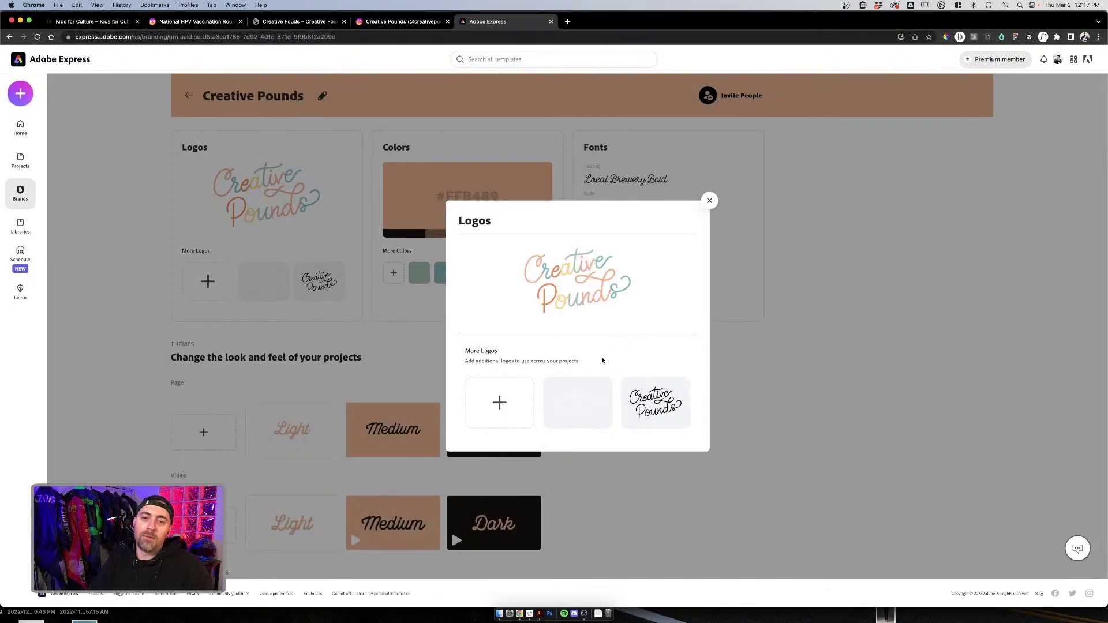
pyautogui.click(709, 201)
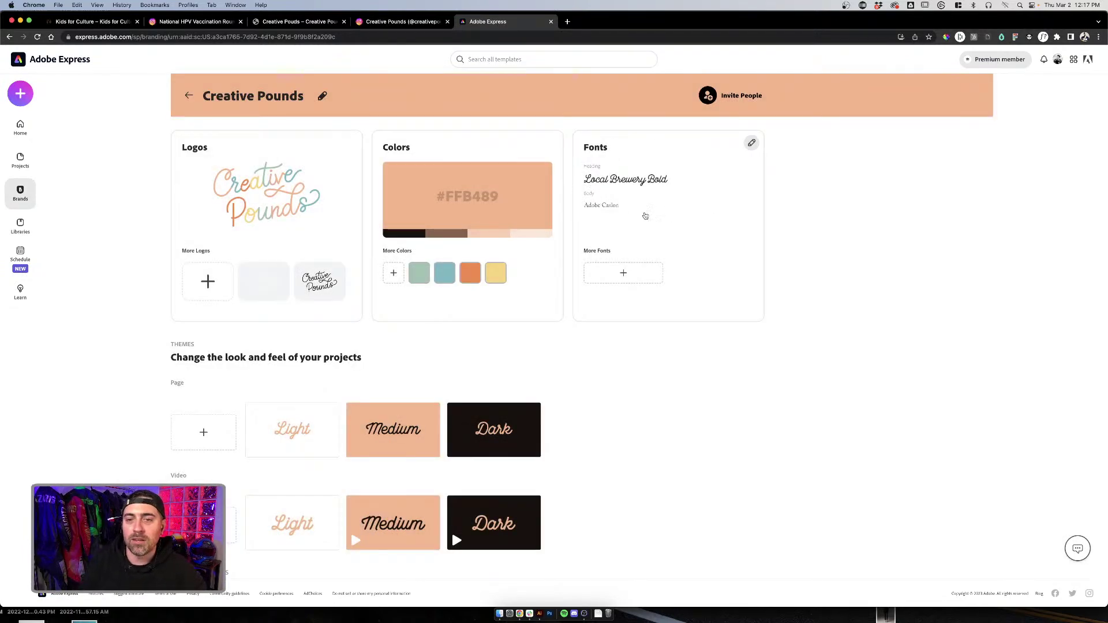
# Step: Replace the Creative Pounds brand's body font with Acumin Pro Semi Condensed
pyautogui.click(752, 143)
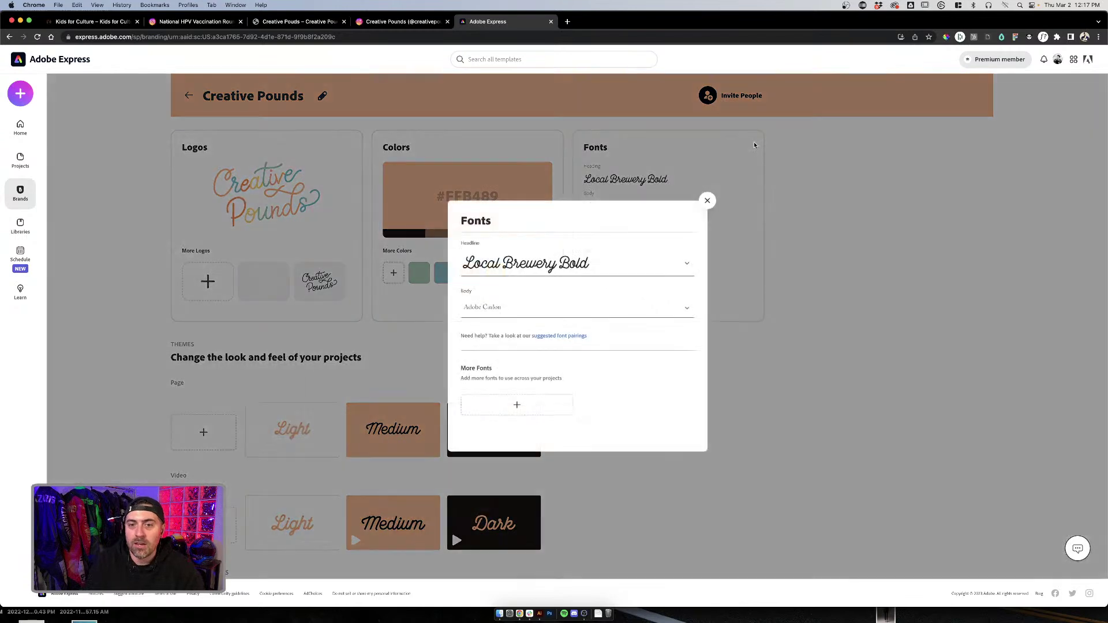
pyautogui.click(529, 315)
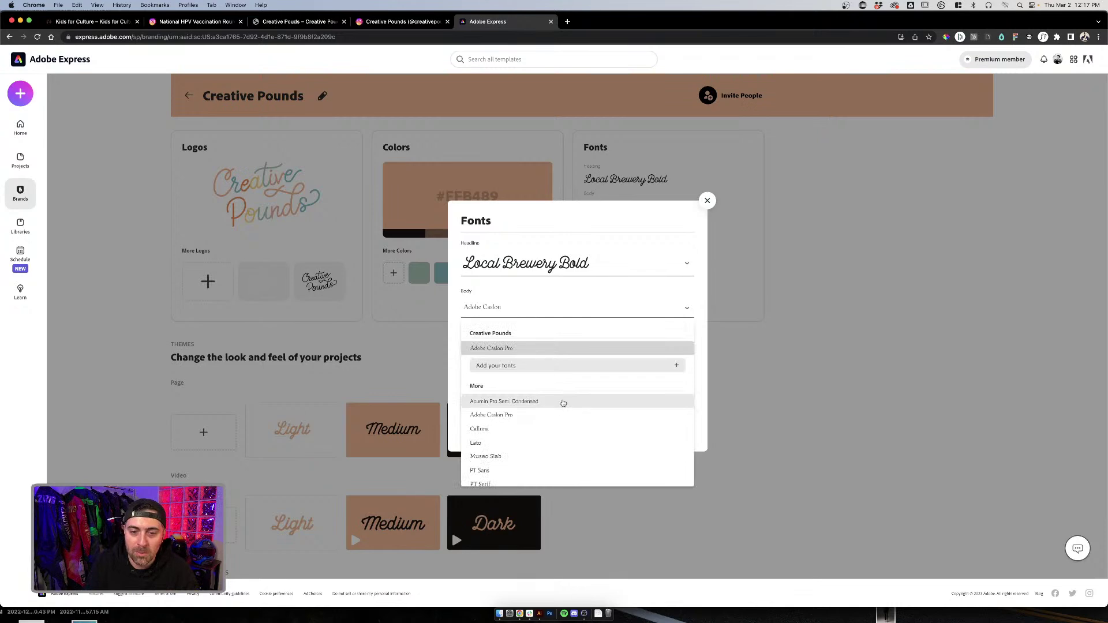
pyautogui.scroll(-1, 571, 398)
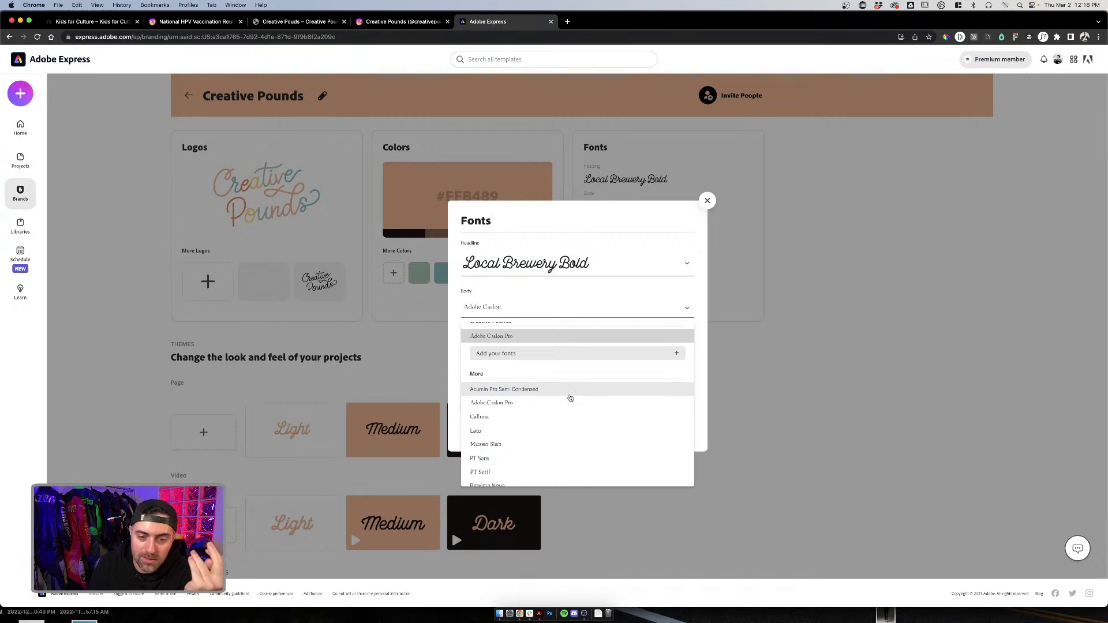
pyautogui.scroll(-1, 570, 398)
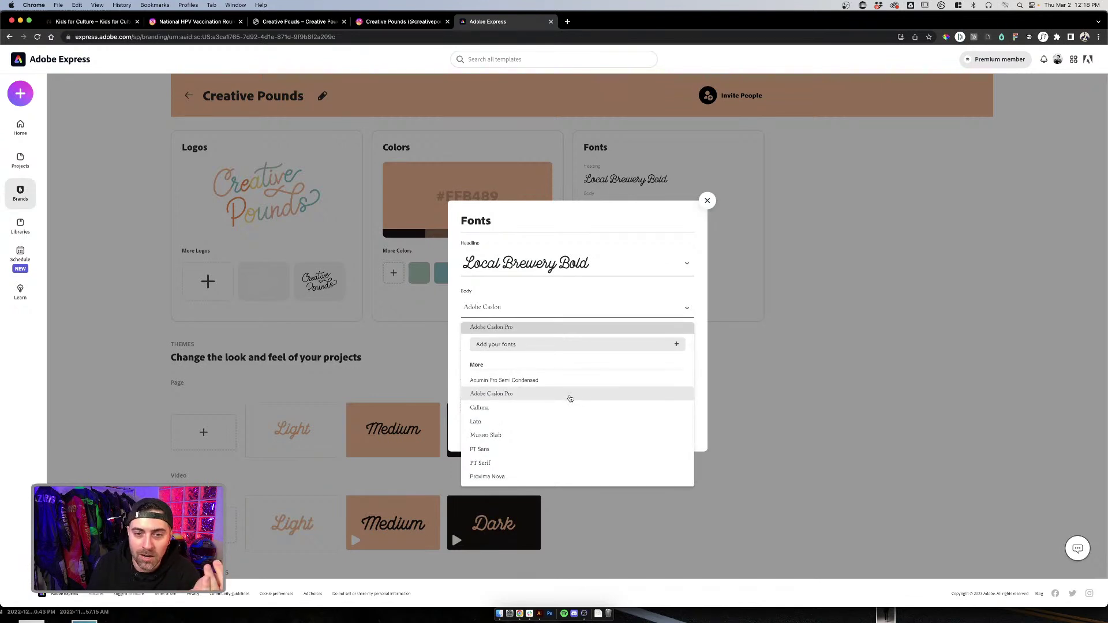
pyautogui.scroll(-1, 570, 398)
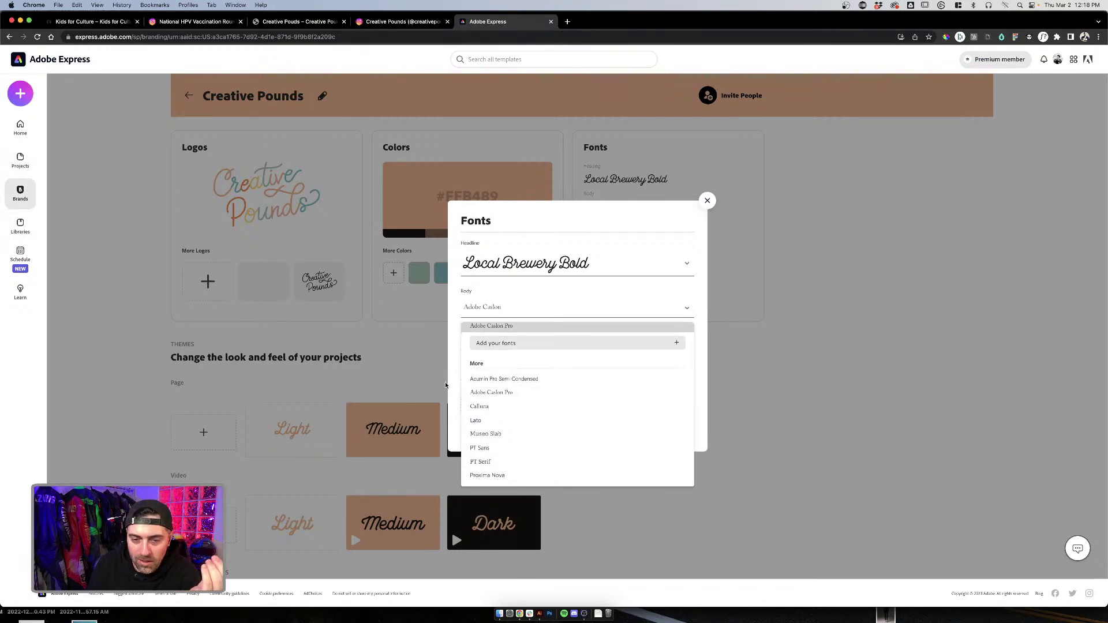
pyautogui.click(515, 380)
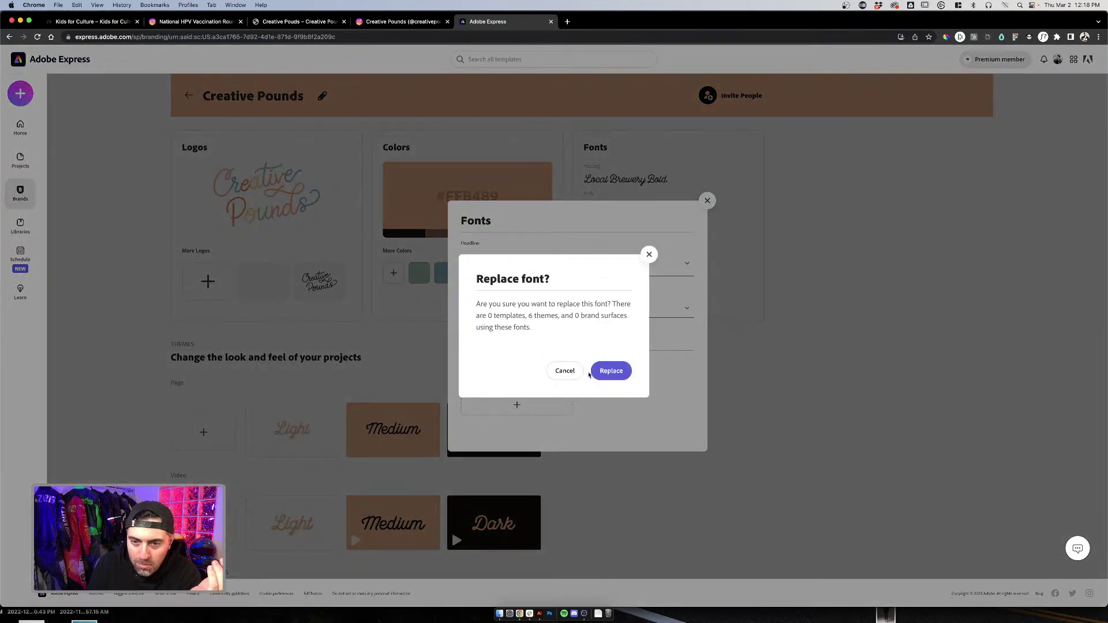
pyautogui.click(601, 374)
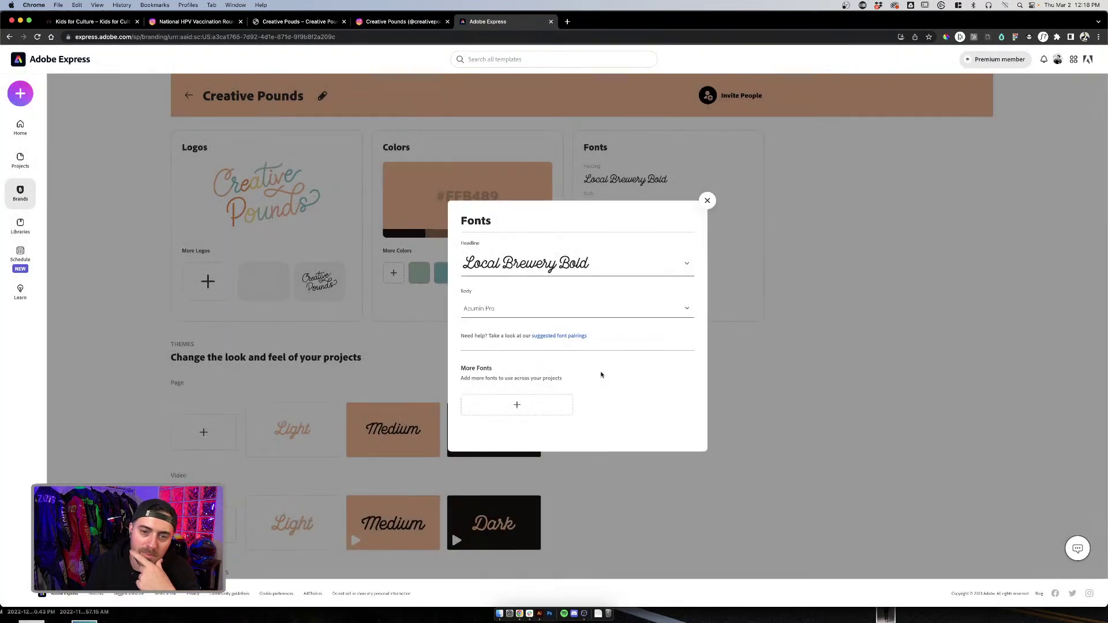
# Step: Try Lato as the brand's body font and accept the replacement
pyautogui.click(589, 305)
pyautogui.scroll(-1, 566, 415)
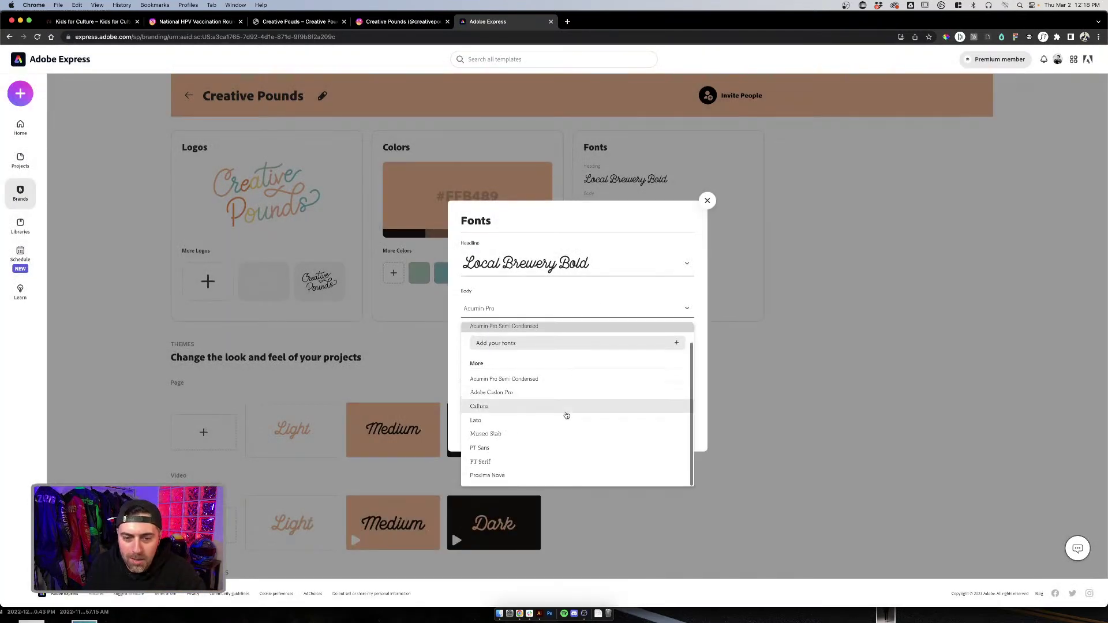
pyautogui.click(504, 422)
pyautogui.click(609, 373)
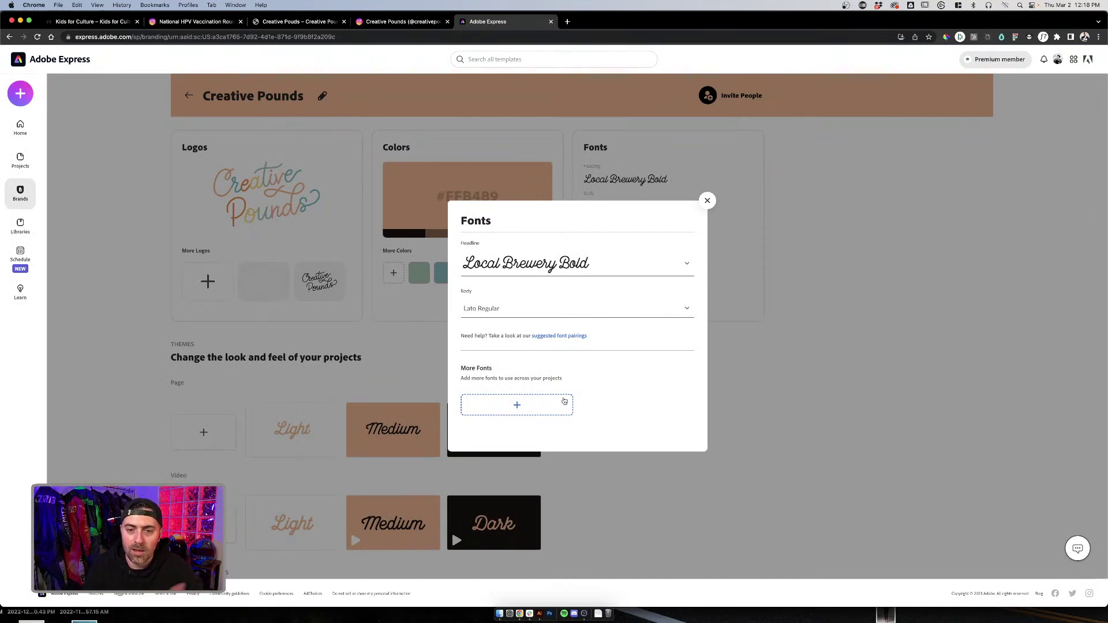
# Step: Switch the body font back to Acumin Pro Semi Condensed and close the font settings
pyautogui.click(689, 307)
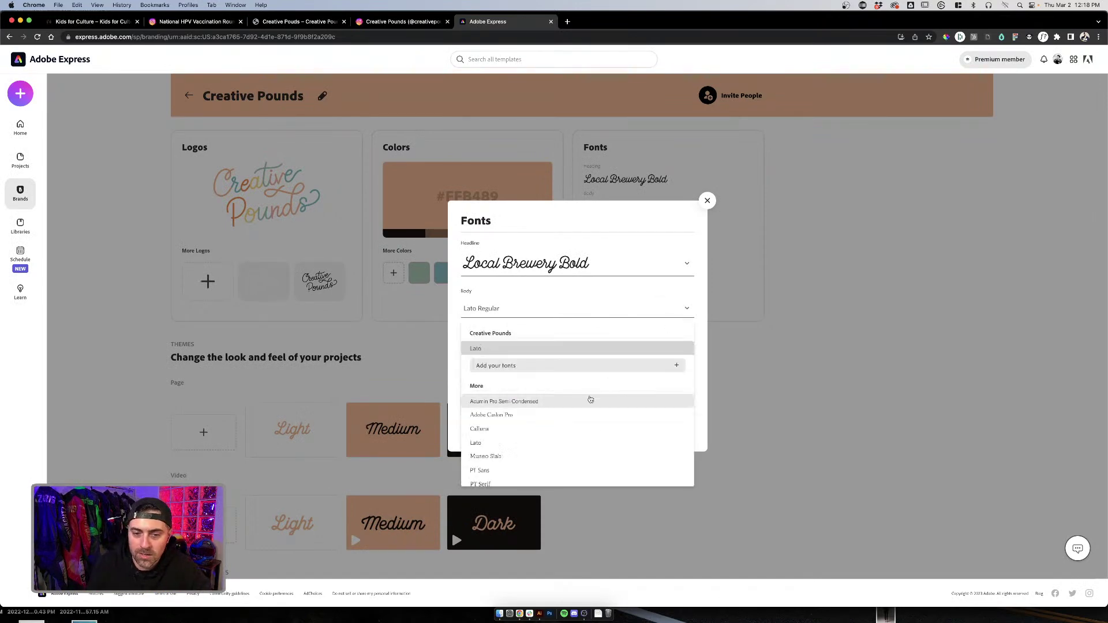
pyautogui.scroll(-1, 535, 411)
pyautogui.scroll(-1, 520, 430)
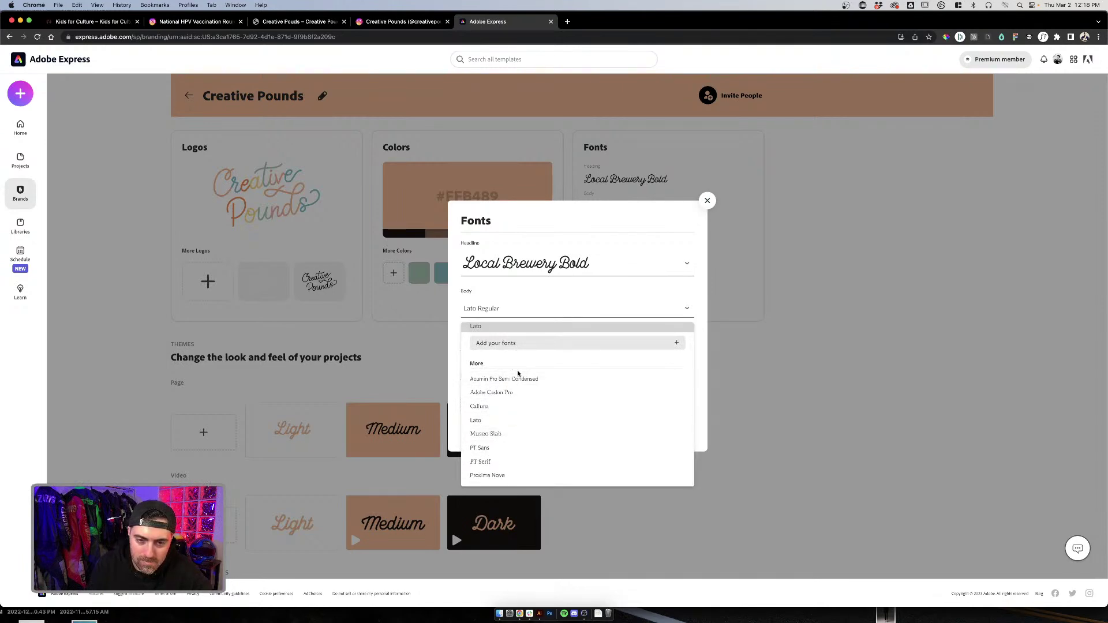
pyautogui.click(514, 378)
pyautogui.click(609, 371)
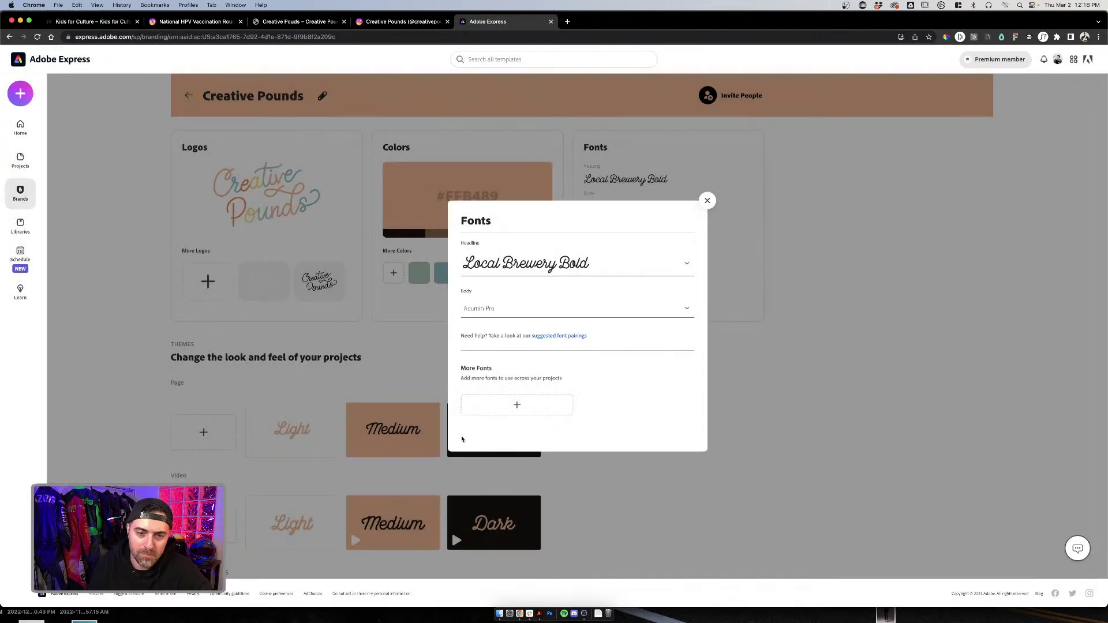
pyautogui.click(708, 200)
# Step: Return to the brands overview, make Creative Pounds the default brand and go to the Adobe Express home page
pyautogui.scroll(-5, 403, 346)
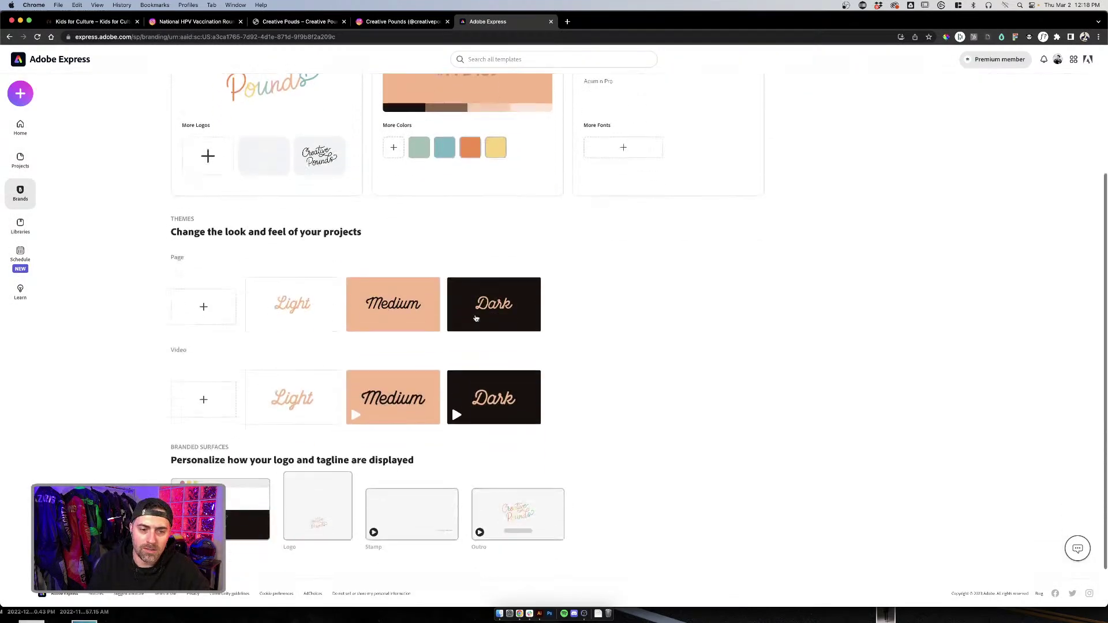
pyautogui.scroll(2, 572, 377)
pyautogui.scroll(-2, 573, 378)
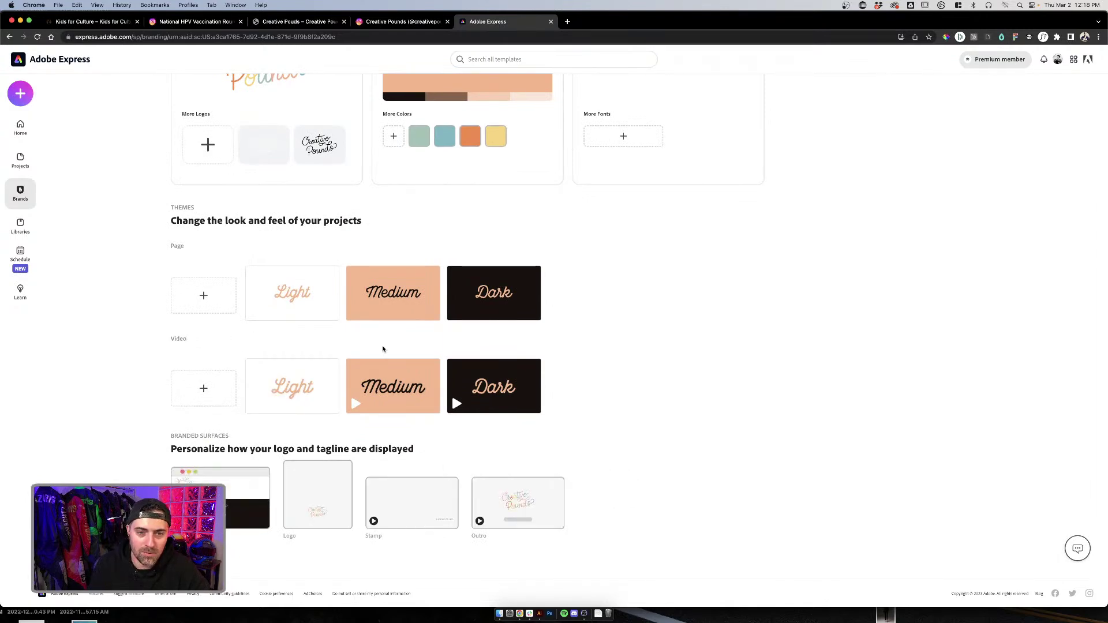
pyautogui.scroll(2, 372, 346)
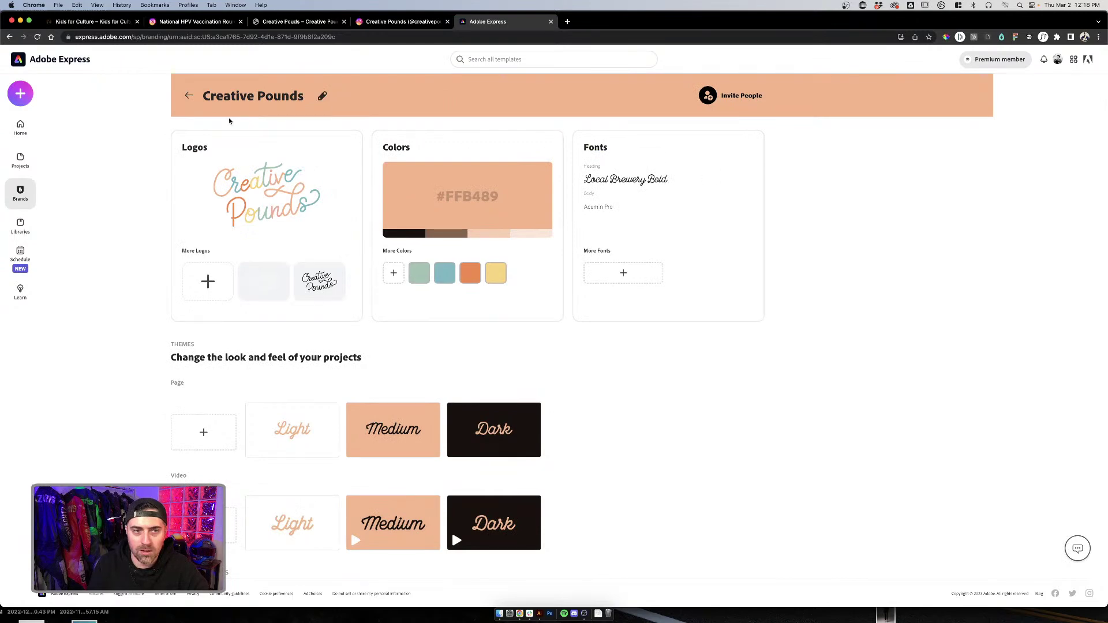
pyautogui.click(189, 96)
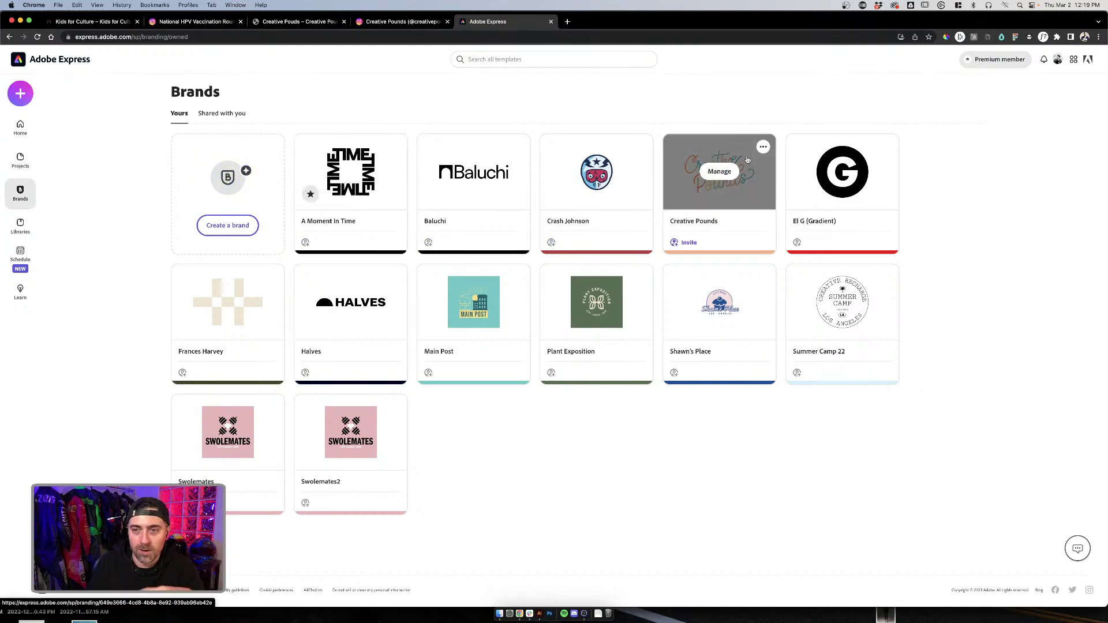
pyautogui.click(762, 148)
pyautogui.click(728, 165)
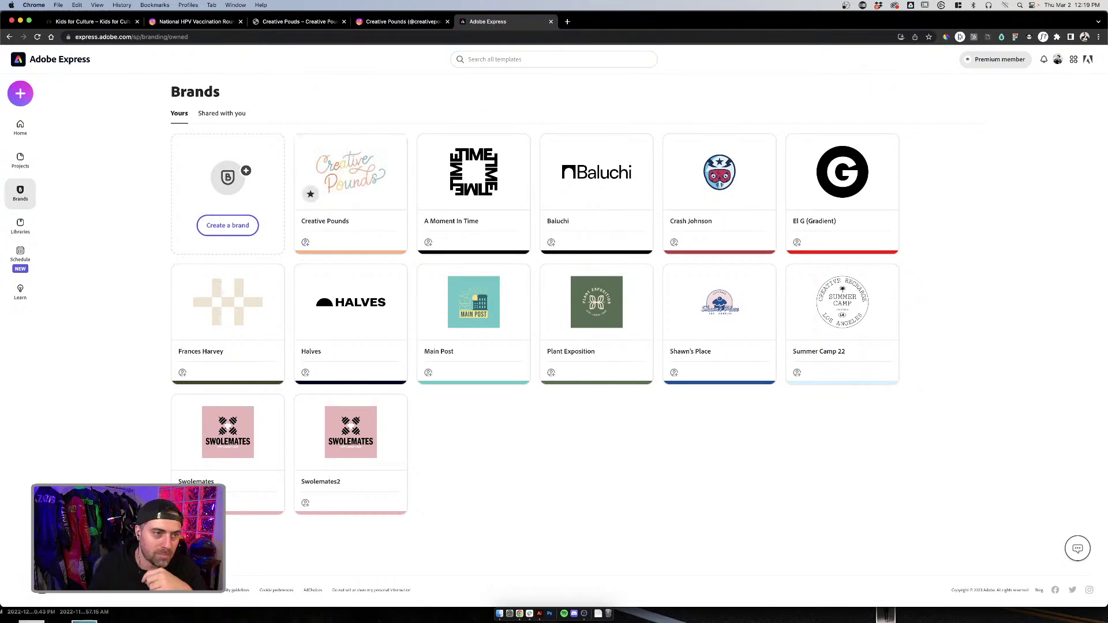
pyautogui.click(13, 141)
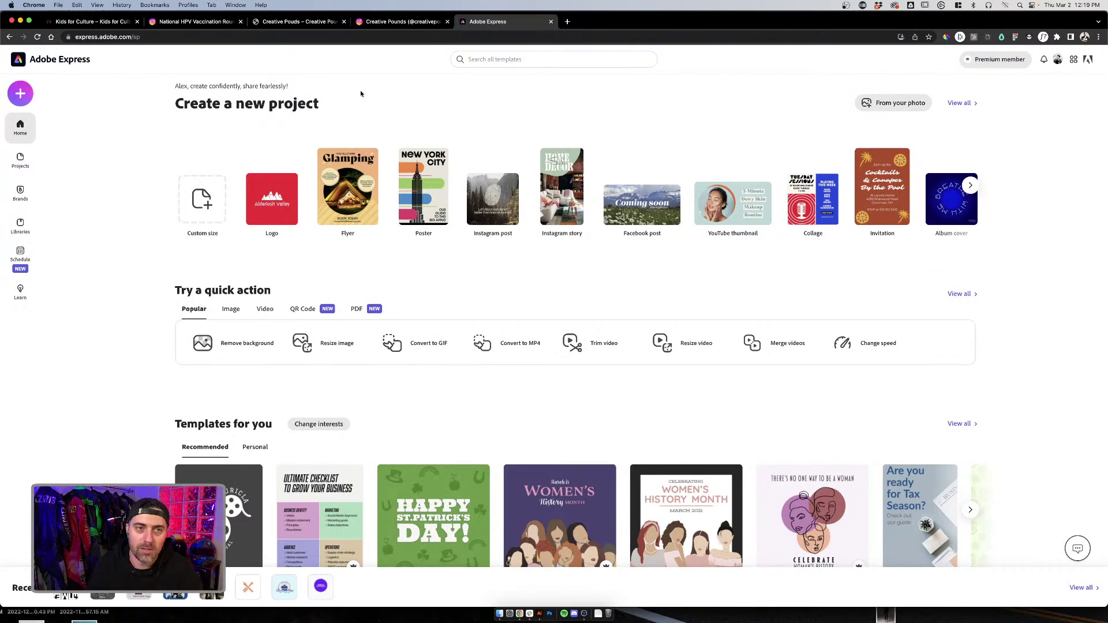
# Step: Switch to the Creative Pounds Instagram profile and examine the layout and colours of the "Hi there!" introduction post
pyautogui.click(392, 21)
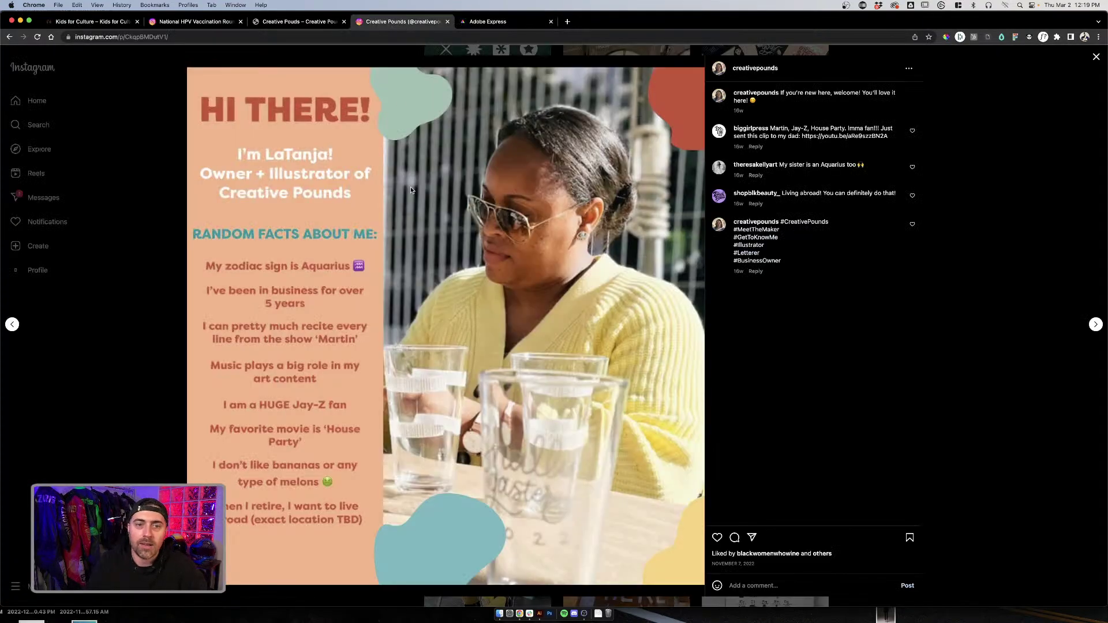
pyautogui.click(1001, 165)
pyautogui.scroll(10, 721, 287)
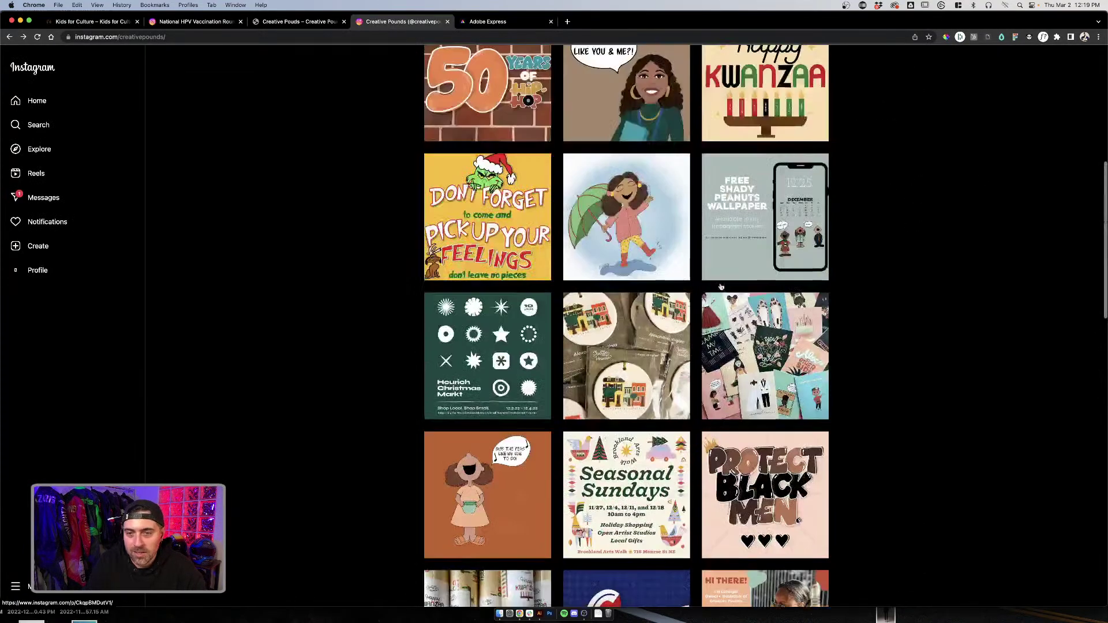
pyautogui.scroll(-5, 720, 287)
pyautogui.click(765, 439)
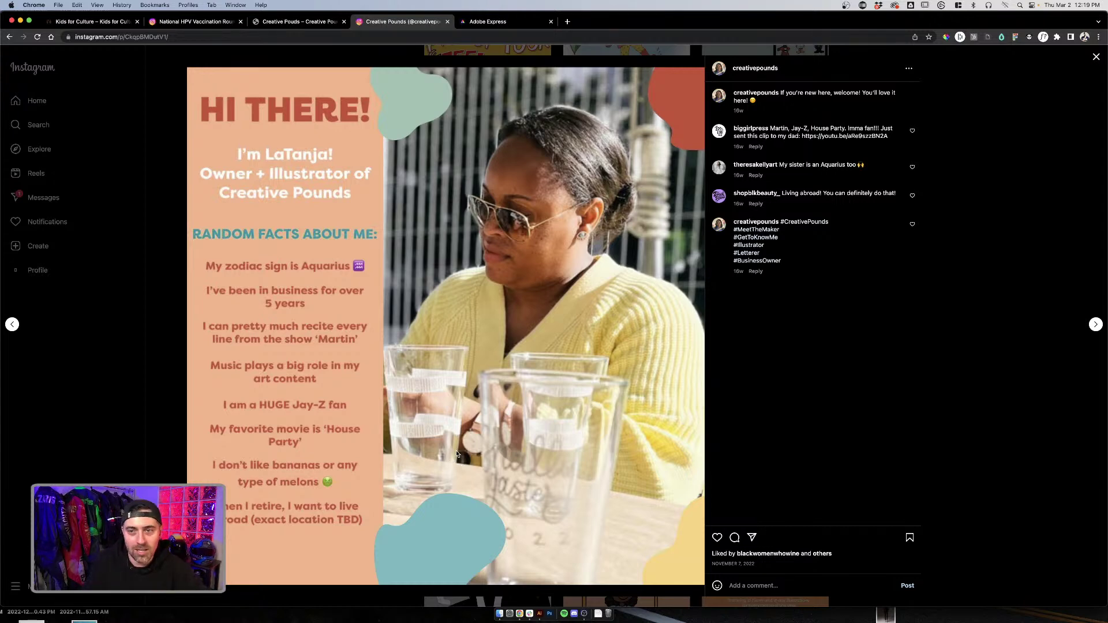
pyautogui.click(1014, 195)
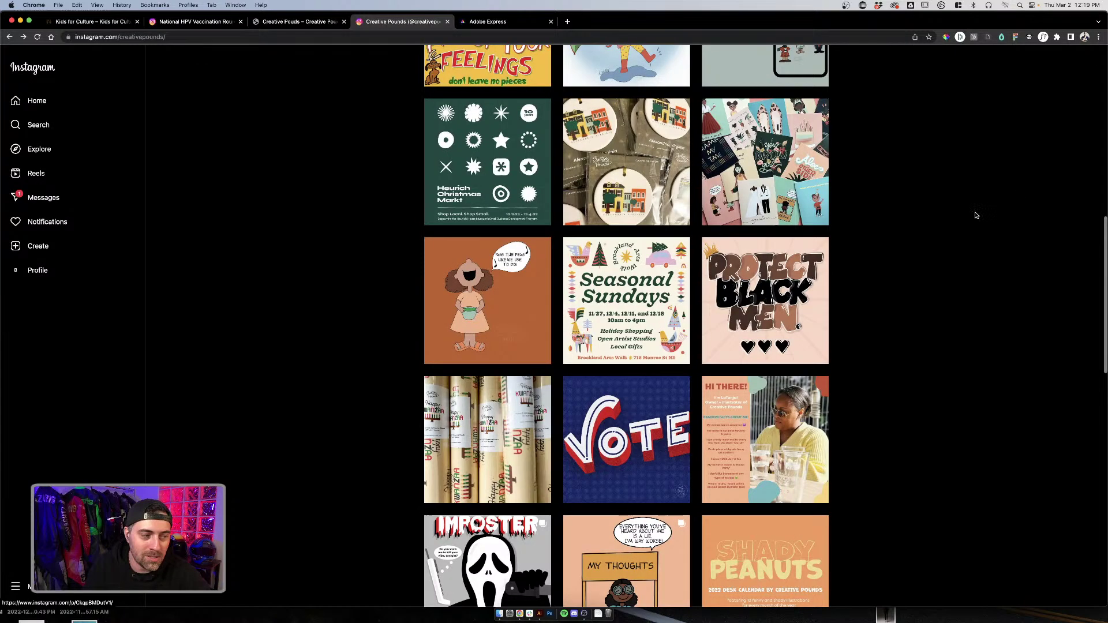
# Step: Look through the Creative Pounds profile and feed, and examine the hair lotion bottle post
pyautogui.scroll(13, 333, 269)
pyautogui.scroll(-5, 333, 269)
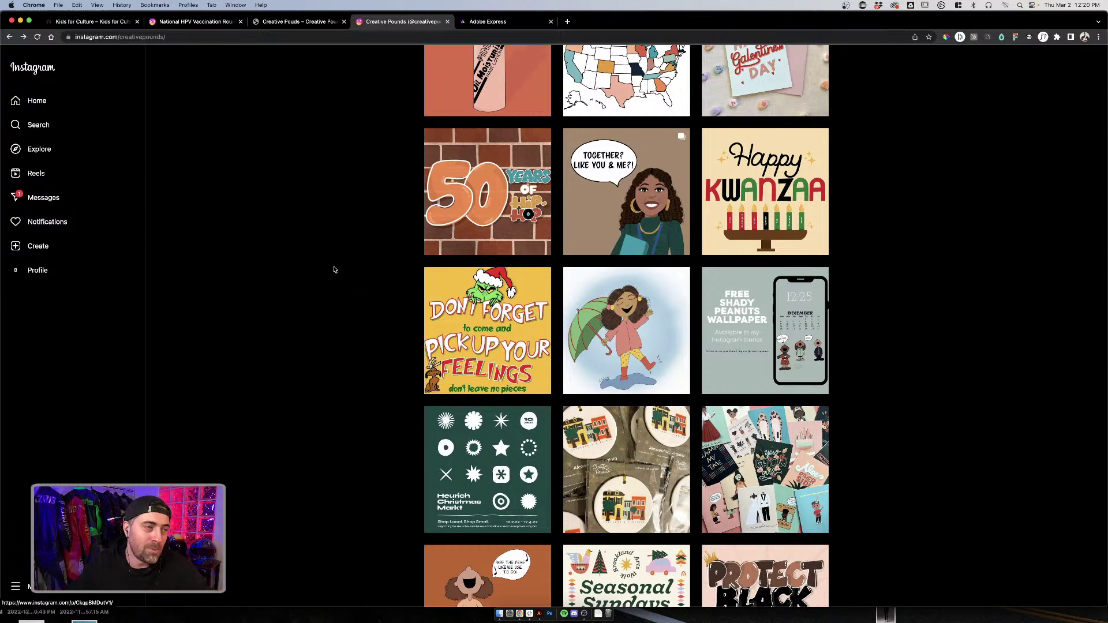
pyautogui.scroll(5, 344, 272)
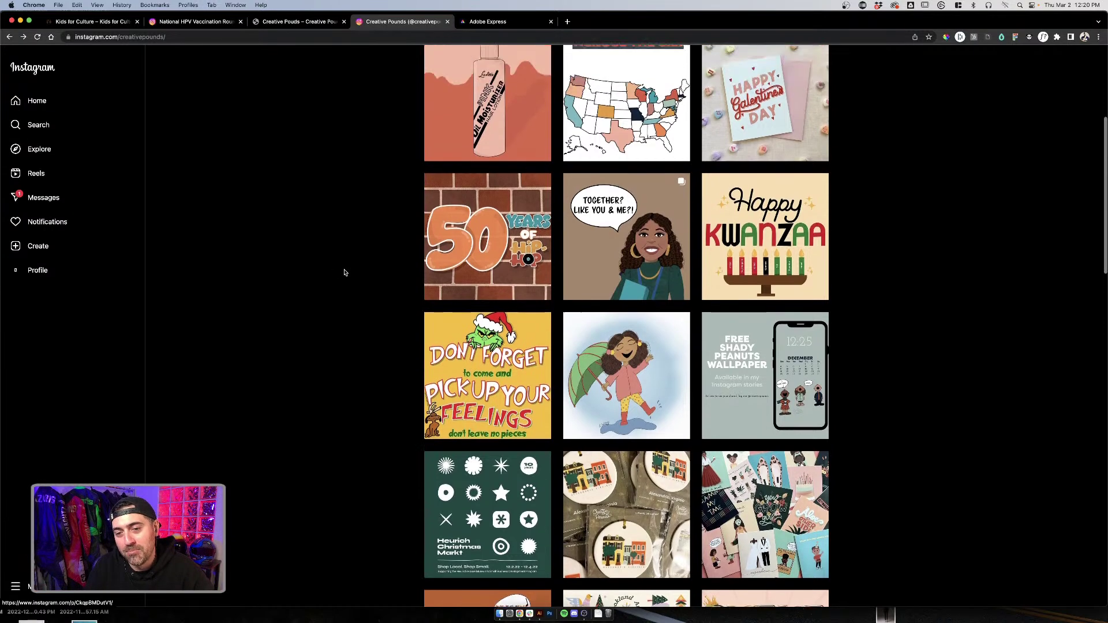
pyautogui.scroll(2, 344, 273)
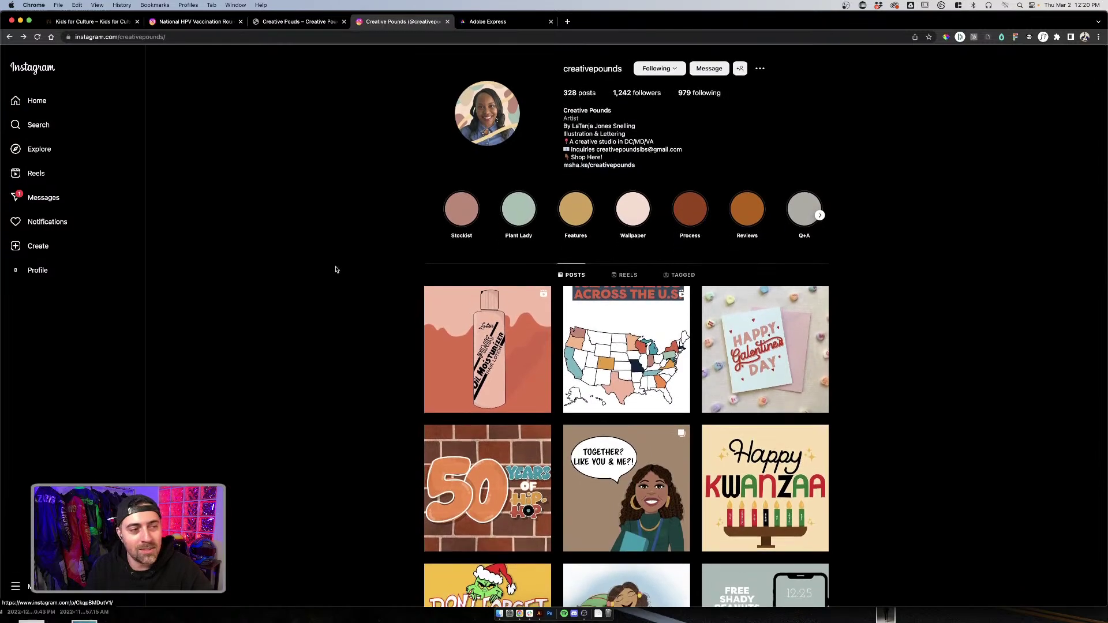
pyautogui.scroll(-5, 341, 265)
pyautogui.scroll(5, 341, 266)
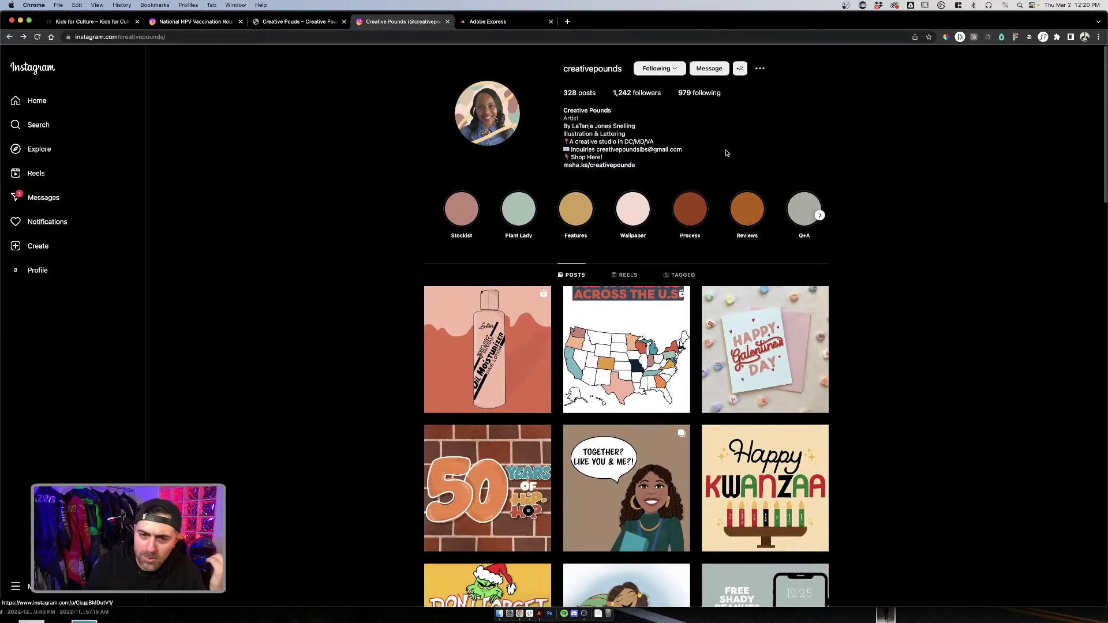
pyautogui.click(491, 304)
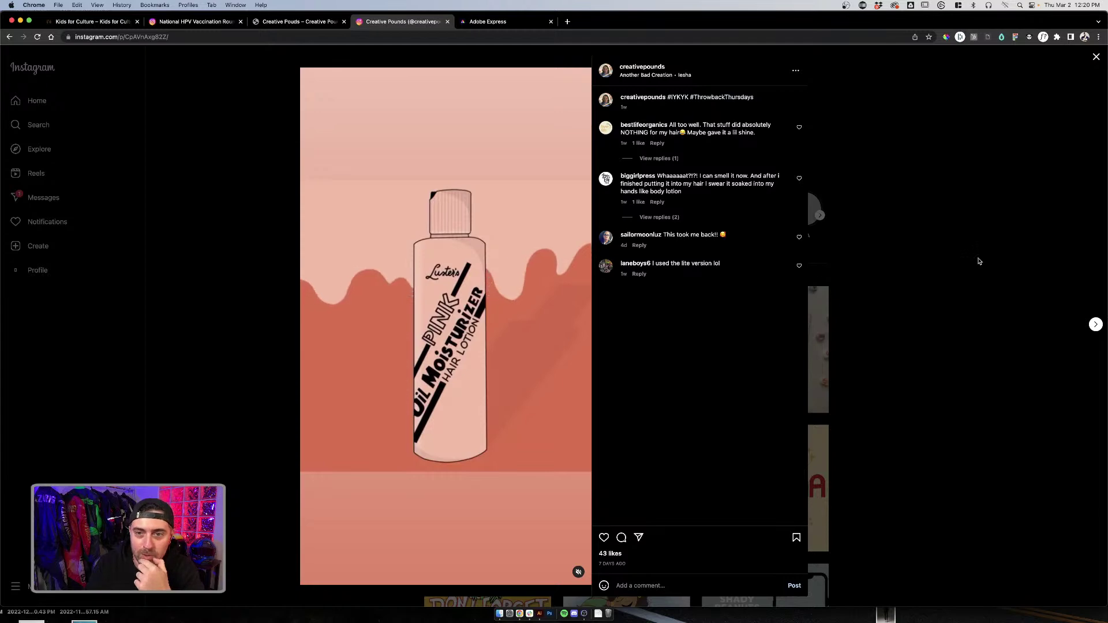
pyautogui.click(974, 262)
# Step: Examine the lettering on the Happy Galentine's Day card post
pyautogui.scroll(-3, 972, 265)
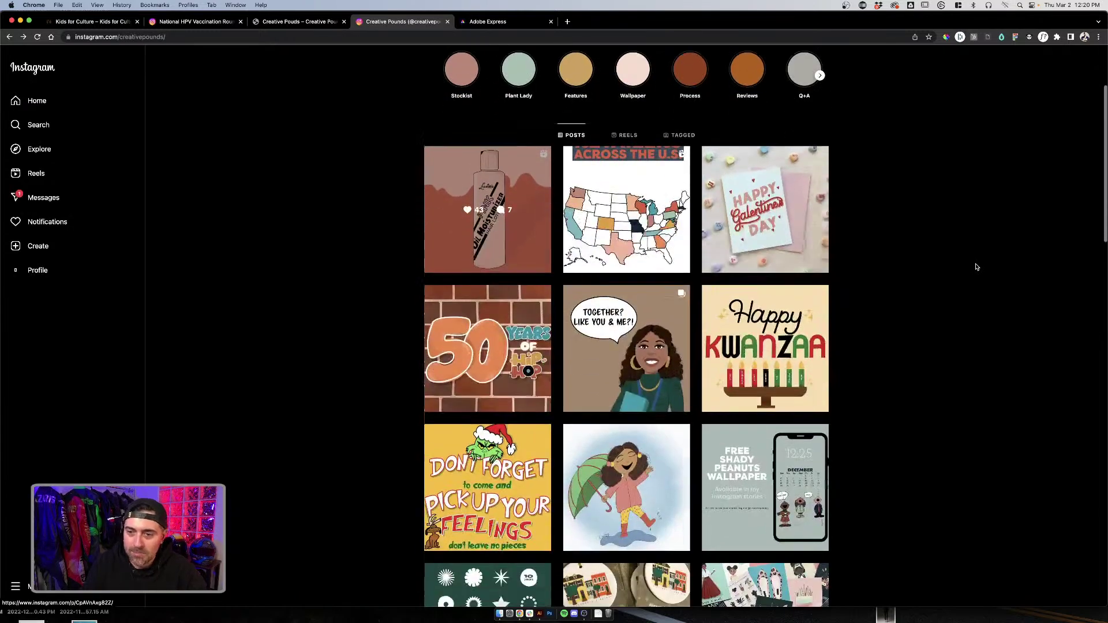
pyautogui.click(735, 265)
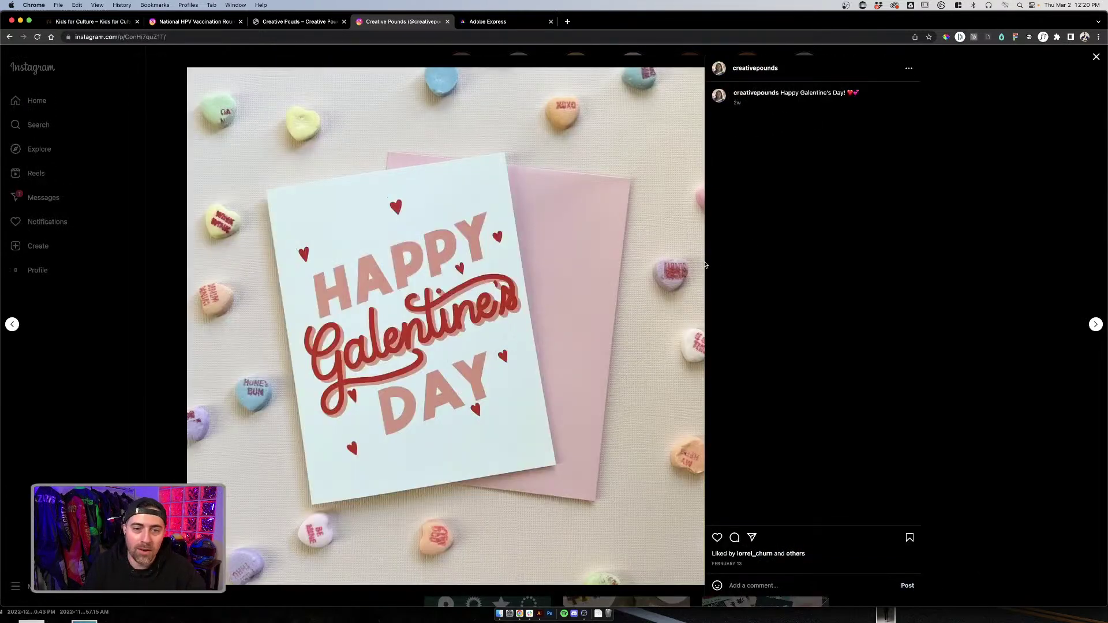
pyautogui.click(1008, 203)
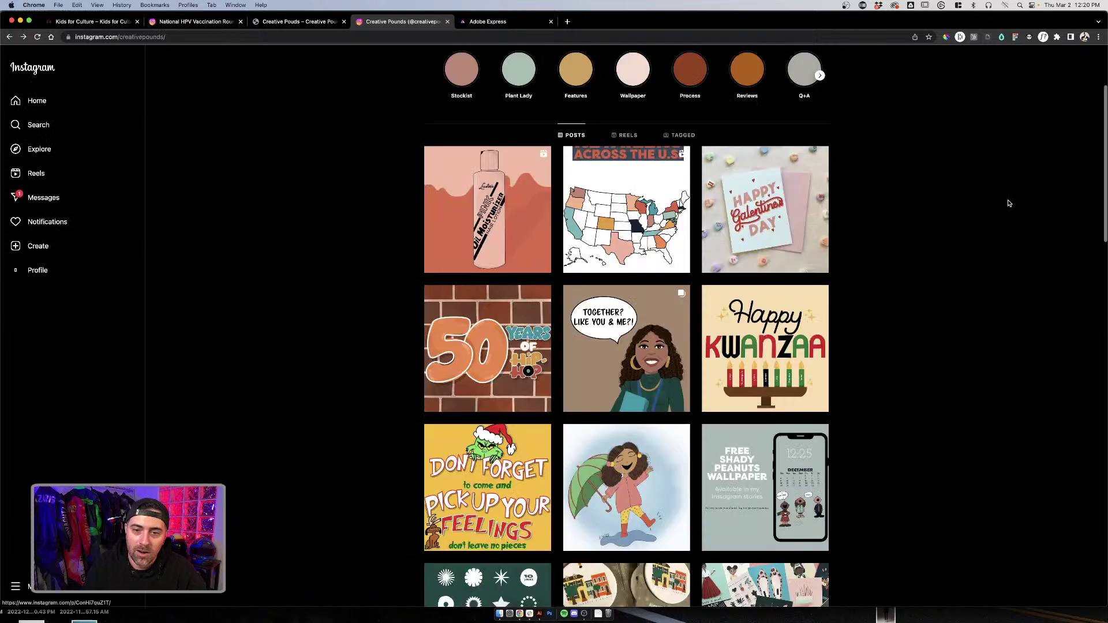
pyautogui.click(762, 253)
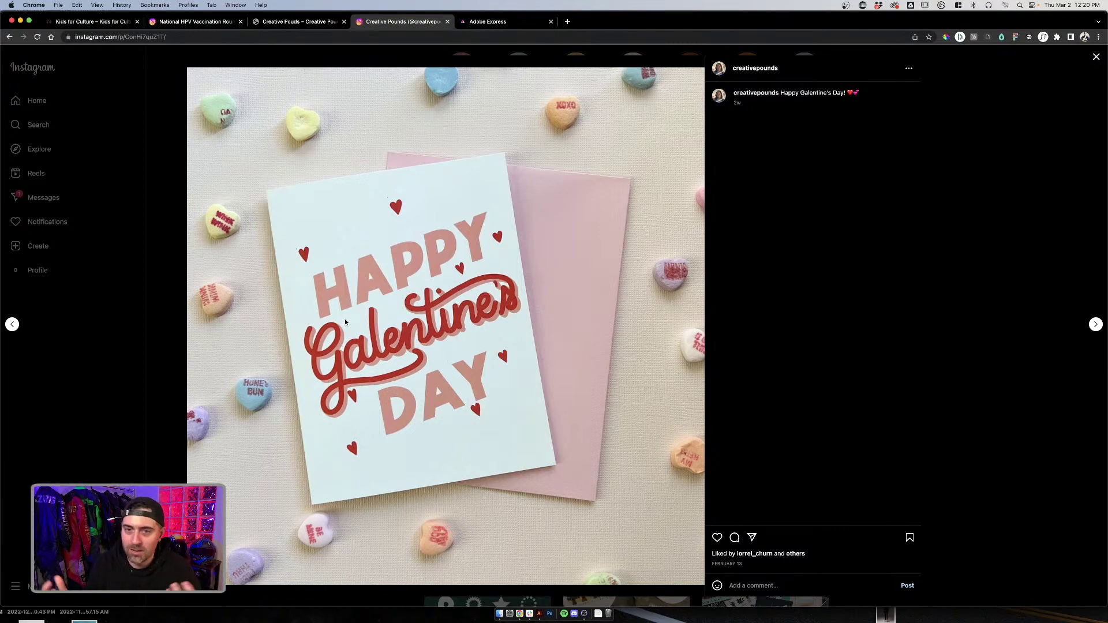
pyautogui.click(996, 318)
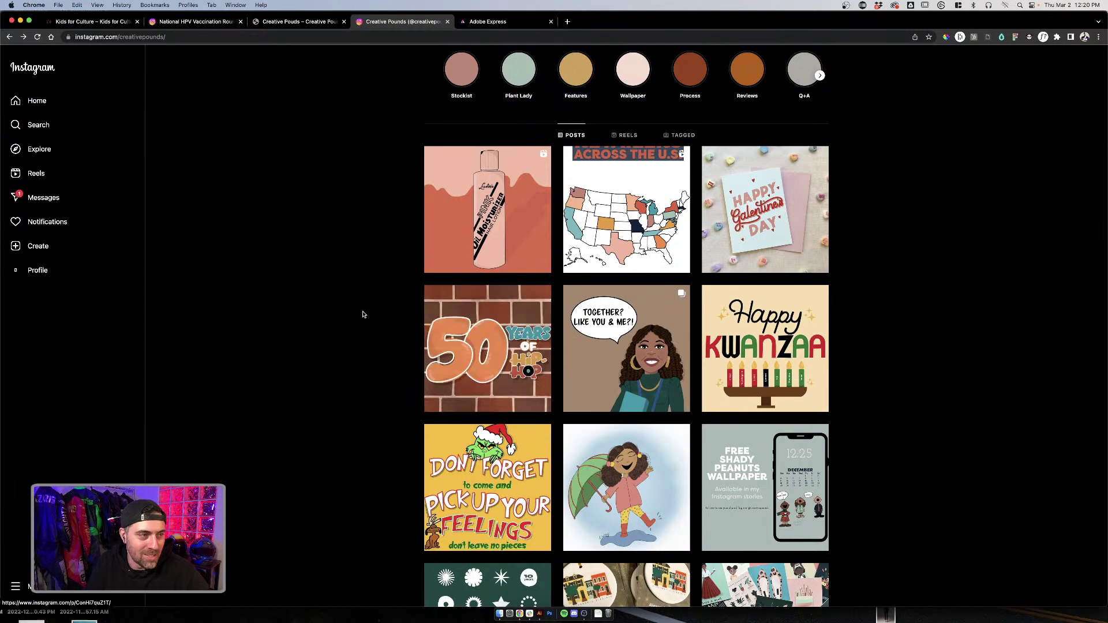
# Step: Examine the script and block lettering in the Happy Kwanzaa post and return to the feed
pyautogui.scroll(-3, 324, 312)
pyautogui.scroll(-2, 327, 312)
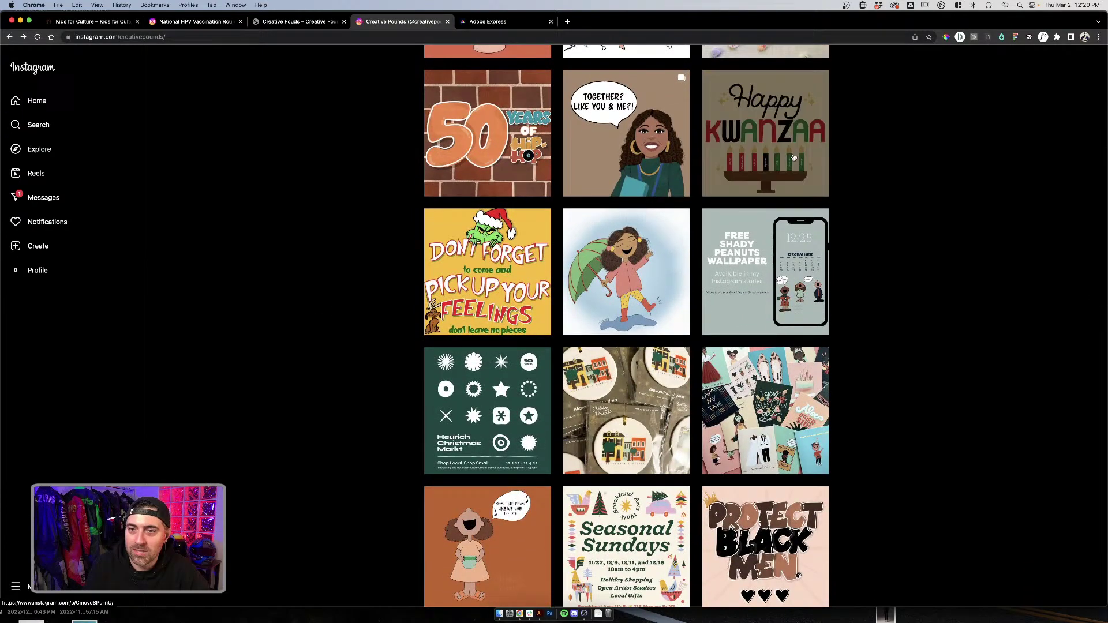
pyautogui.click(791, 154)
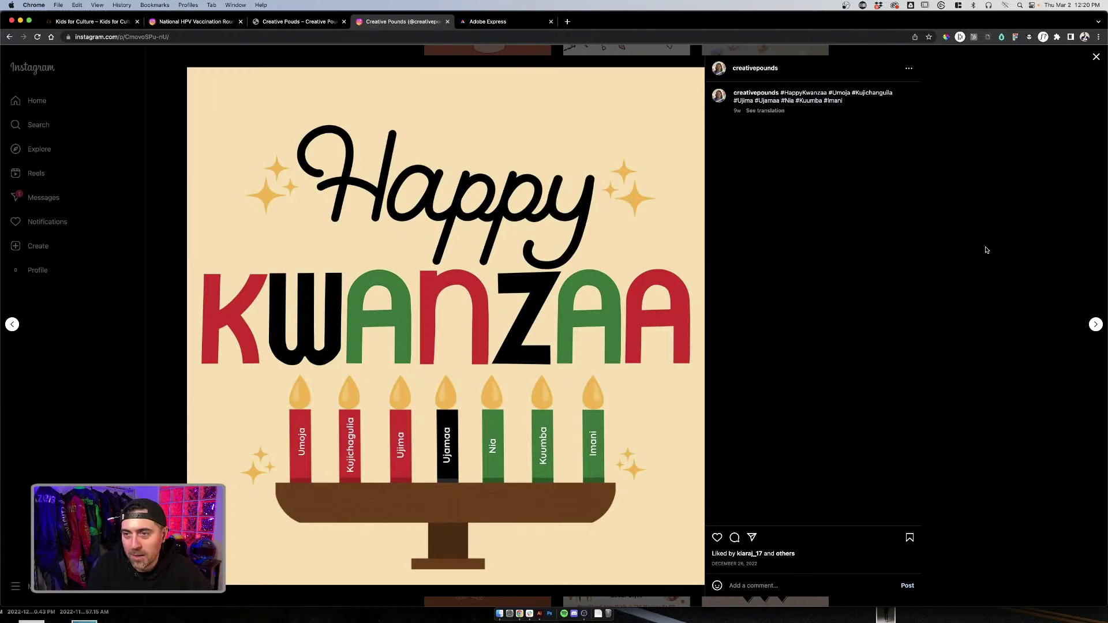
pyautogui.click(1018, 241)
pyautogui.scroll(3, 806, 282)
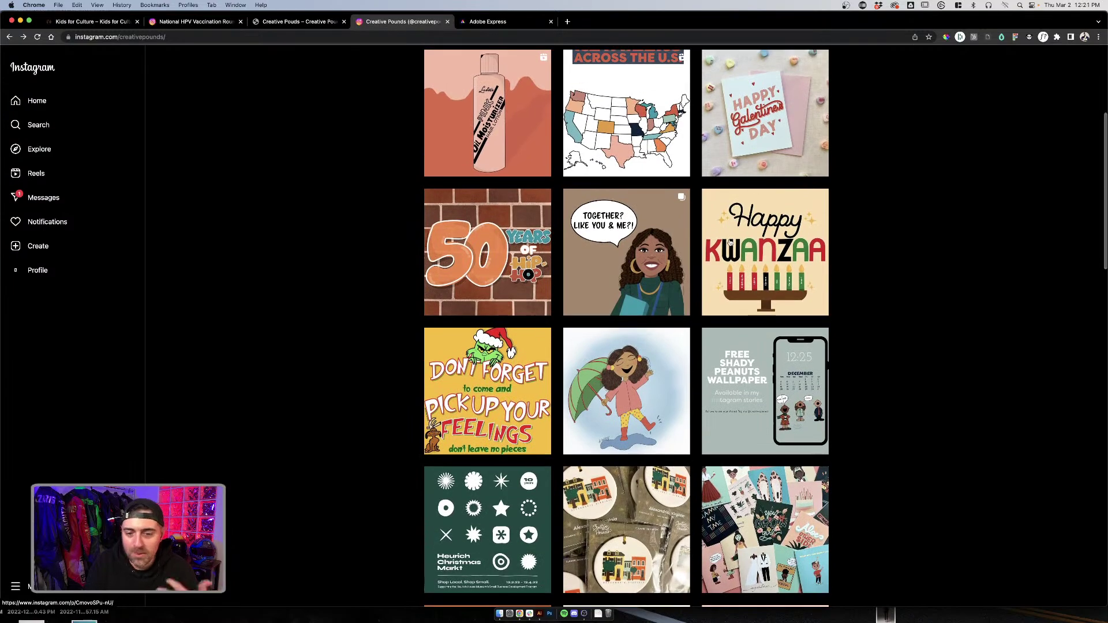
# Step: Browse older posts in the Creative Pounds feed and examine the lettering on the "Thanks for keepin' it 1000!" post
pyautogui.scroll(-5, 750, 260)
pyautogui.scroll(-7, 726, 269)
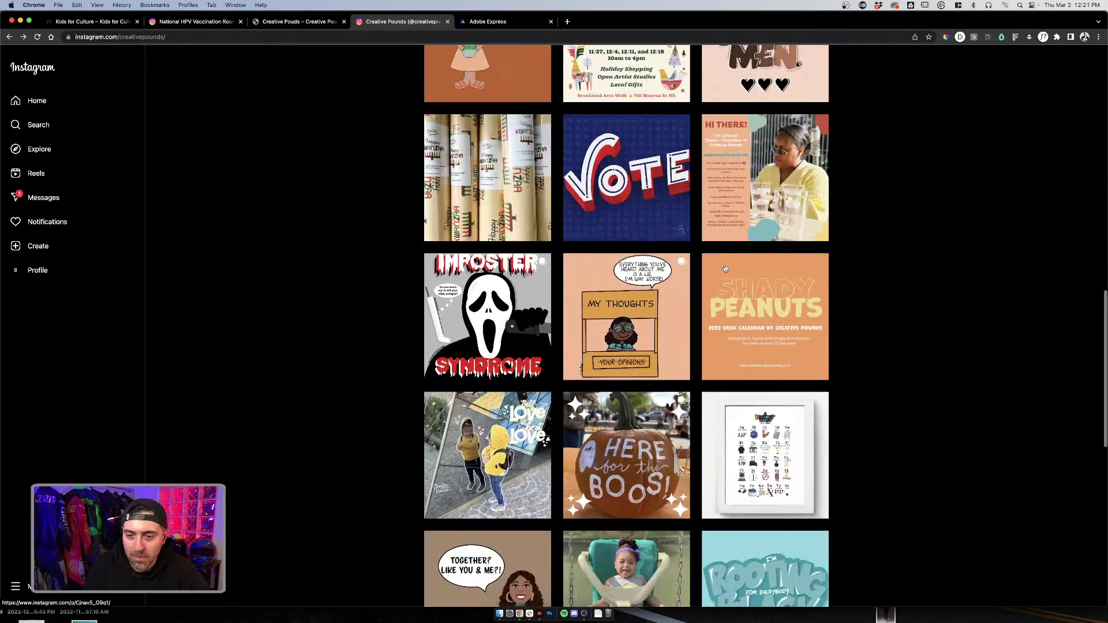
pyautogui.scroll(-11, 726, 269)
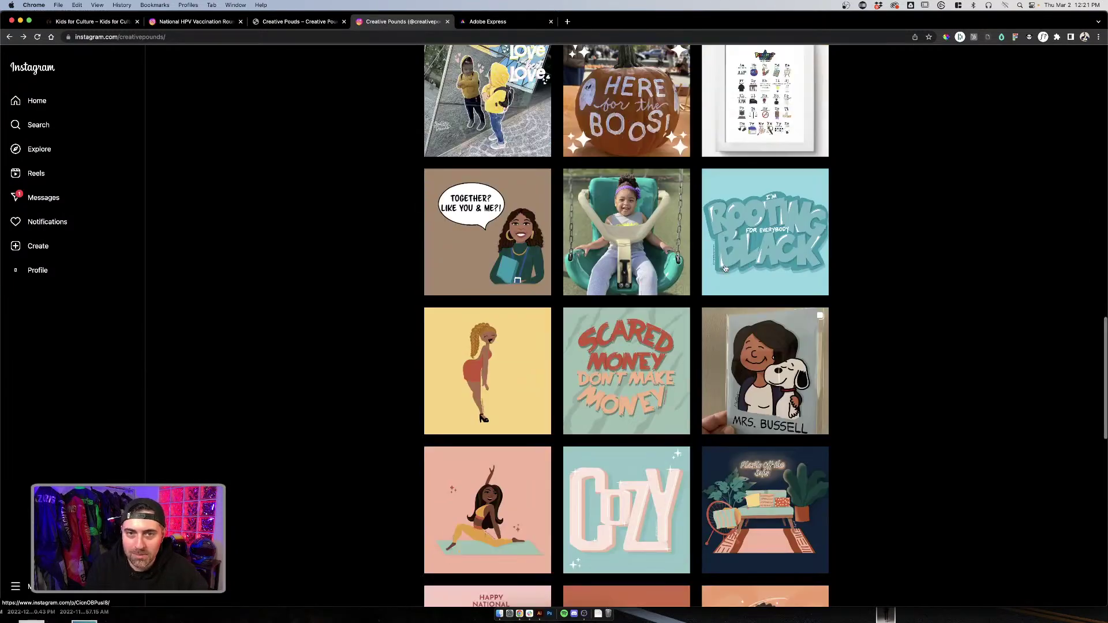
pyautogui.scroll(1, 726, 268)
pyautogui.scroll(2, 725, 268)
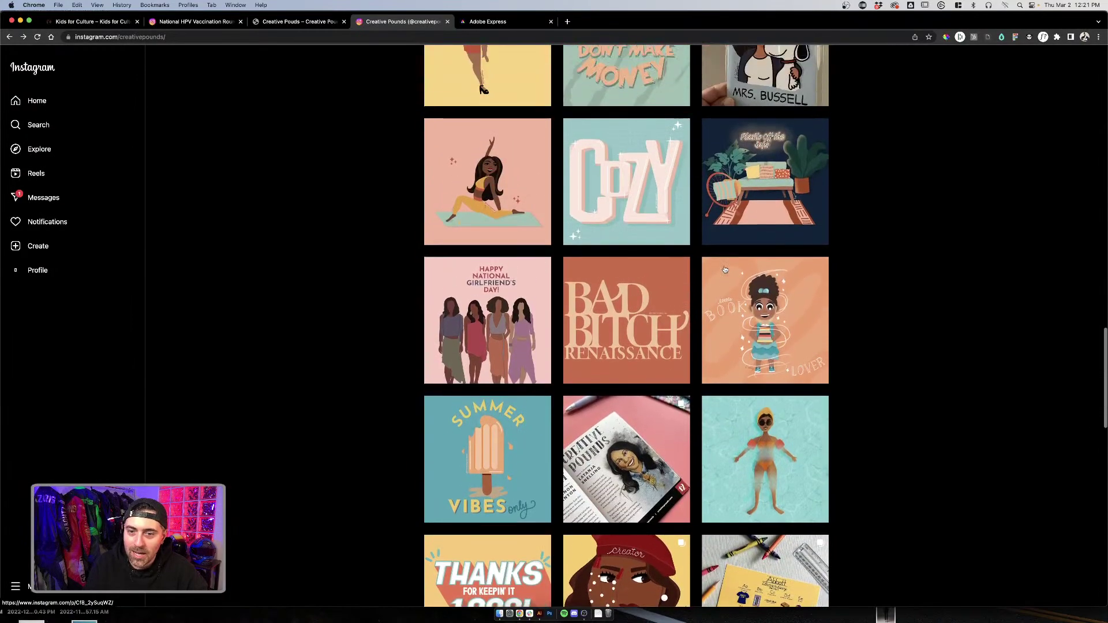
pyautogui.scroll(-1, 725, 268)
pyautogui.scroll(-2, 725, 269)
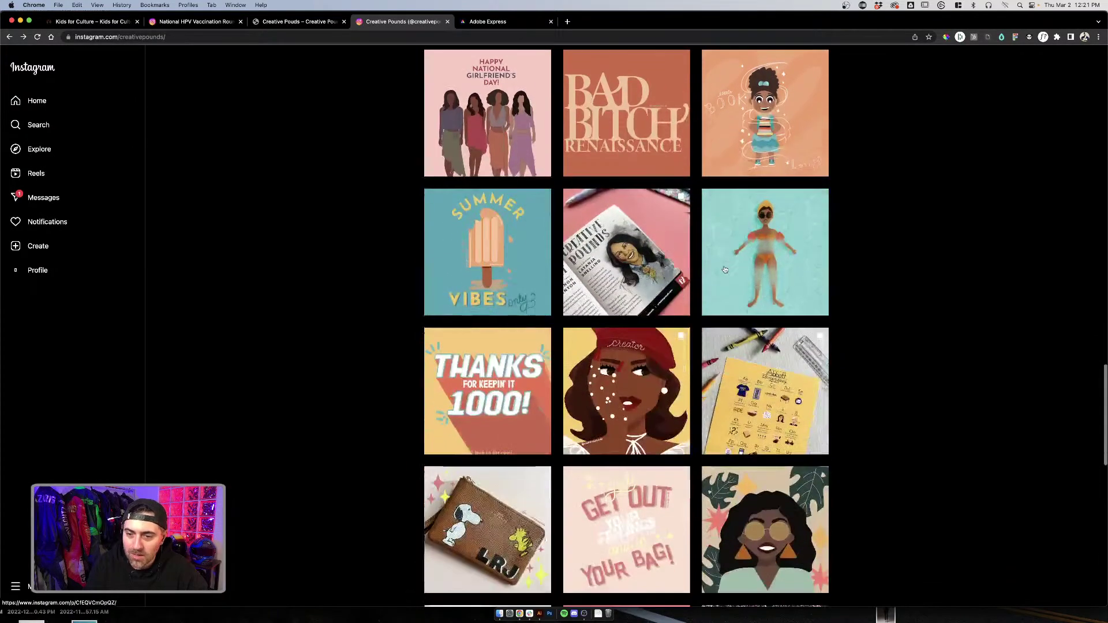
pyautogui.click(471, 379)
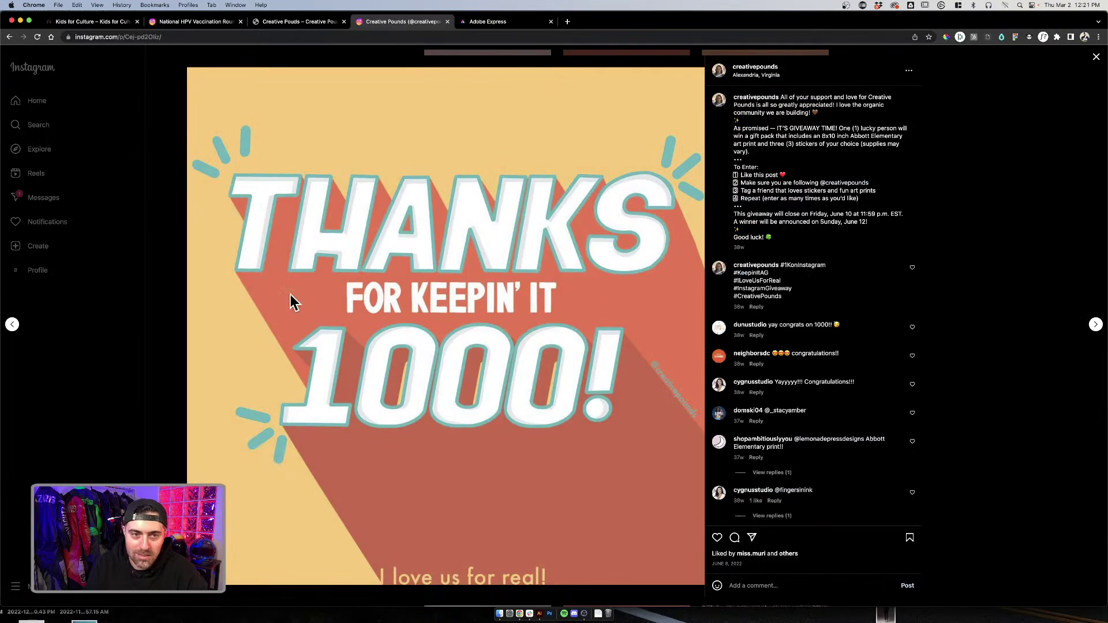
pyautogui.click(1023, 218)
# Step: Look through the Creative Pounds feed again up to the profile header, and glance at the logo and colour swatches in Illustrator
pyautogui.scroll(-10, 1016, 219)
pyautogui.scroll(12, 1018, 218)
pyautogui.scroll(-15, 1018, 219)
pyautogui.scroll(-7, 1018, 218)
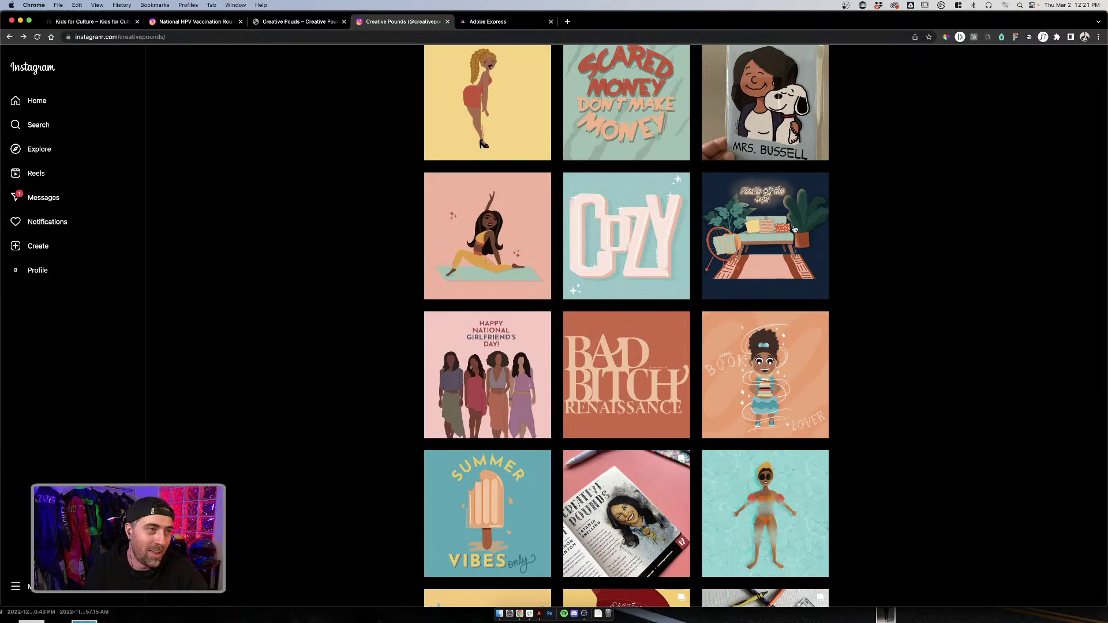
pyautogui.scroll(20, 870, 240)
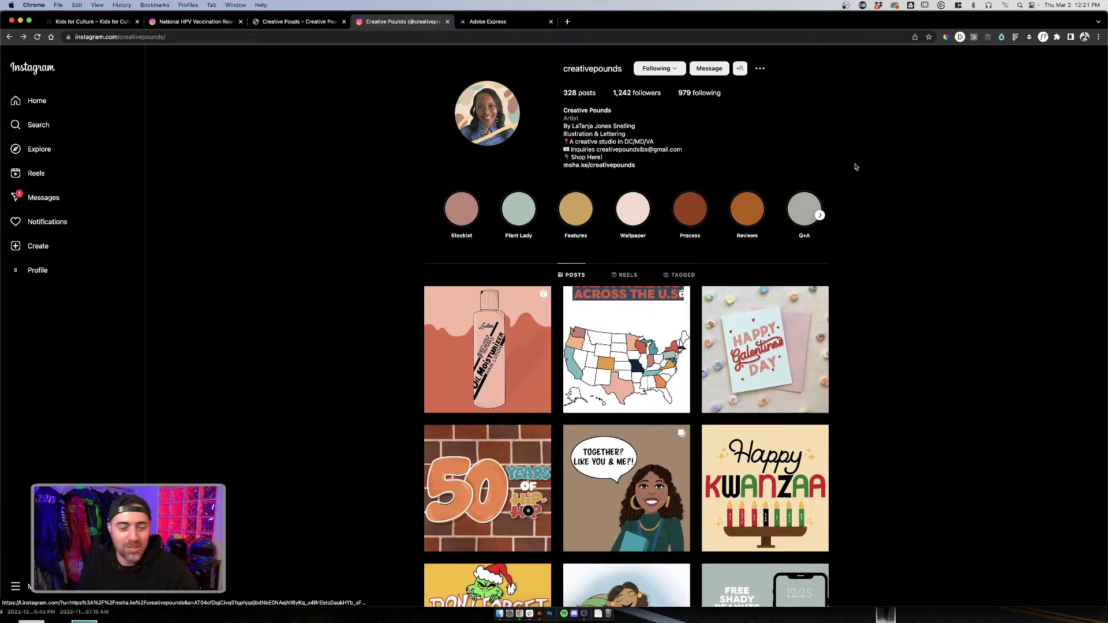
pyautogui.scroll(-1, 931, 192)
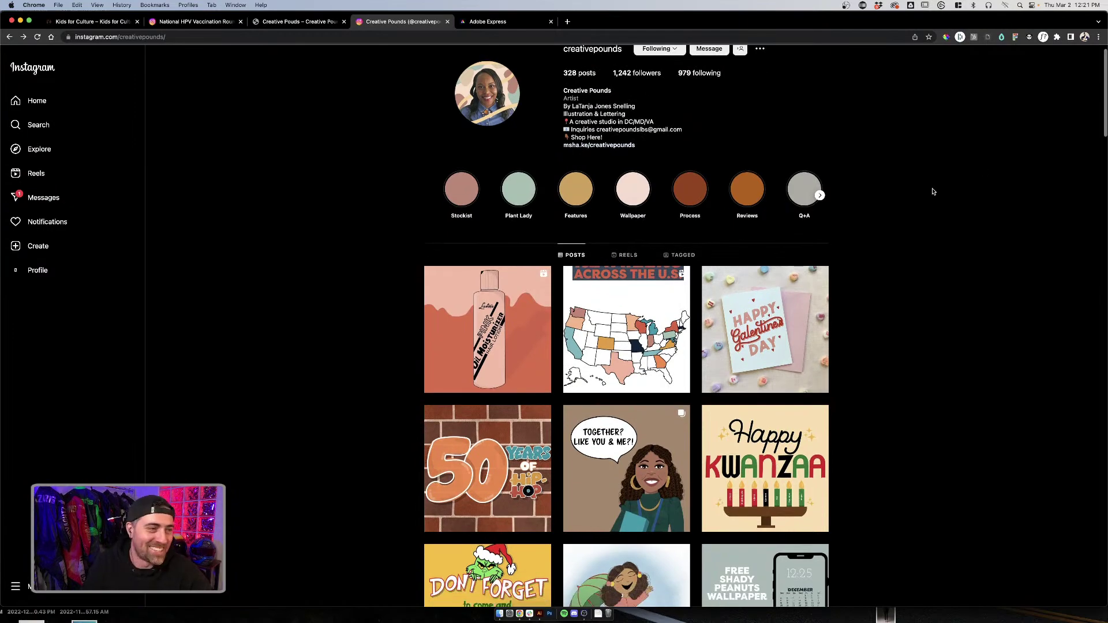
pyautogui.scroll(-1, 930, 192)
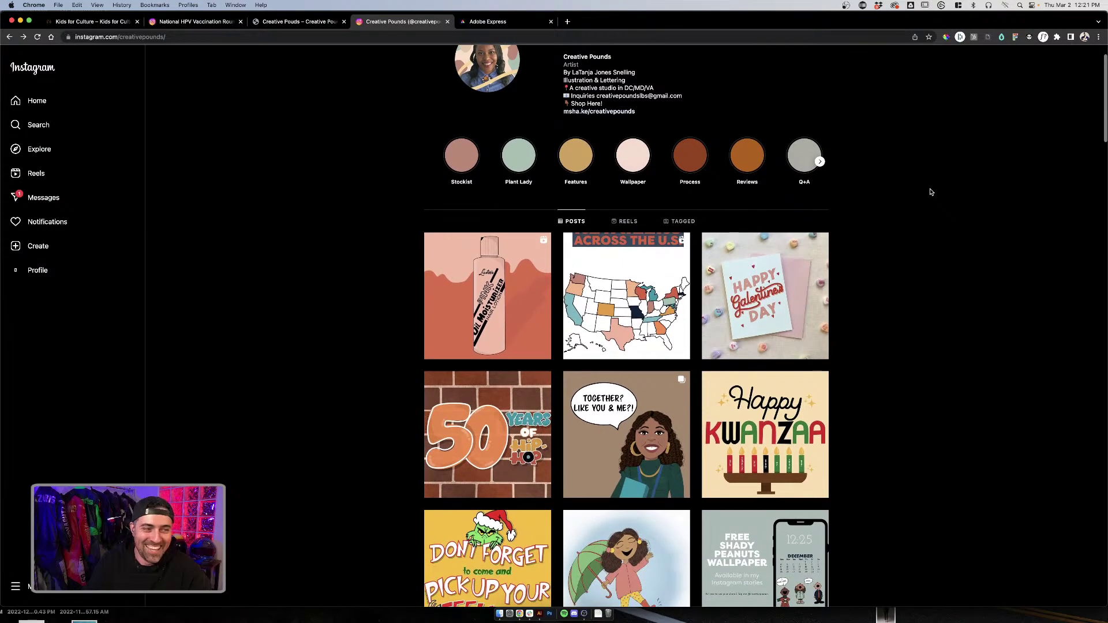
pyautogui.scroll(-5, 628, 390)
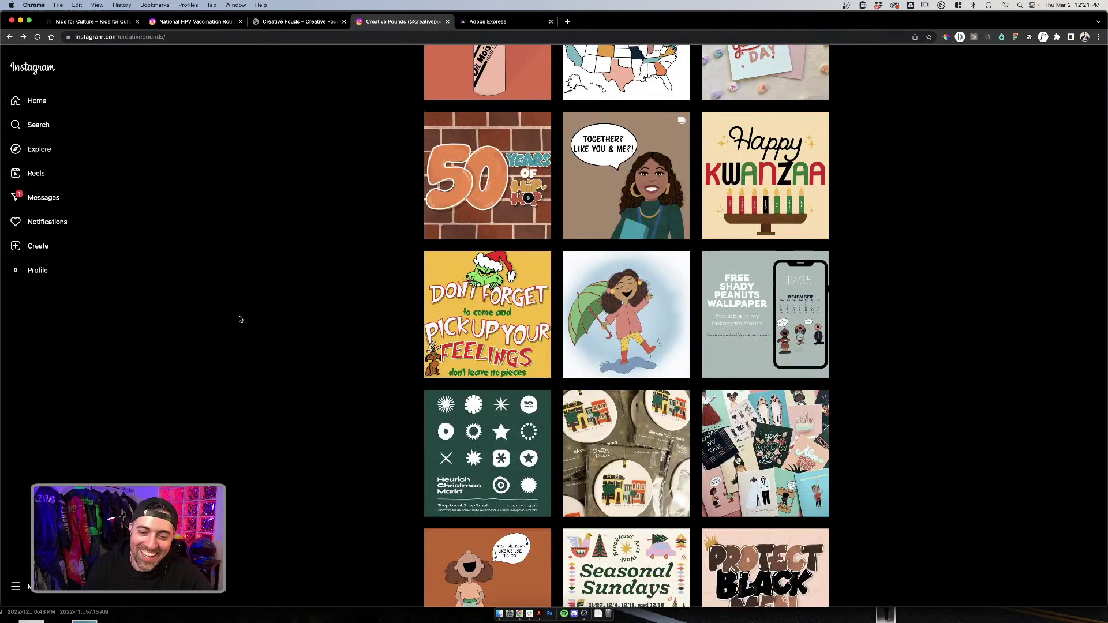
pyautogui.scroll(6, 440, 414)
pyautogui.scroll(-1, 441, 414)
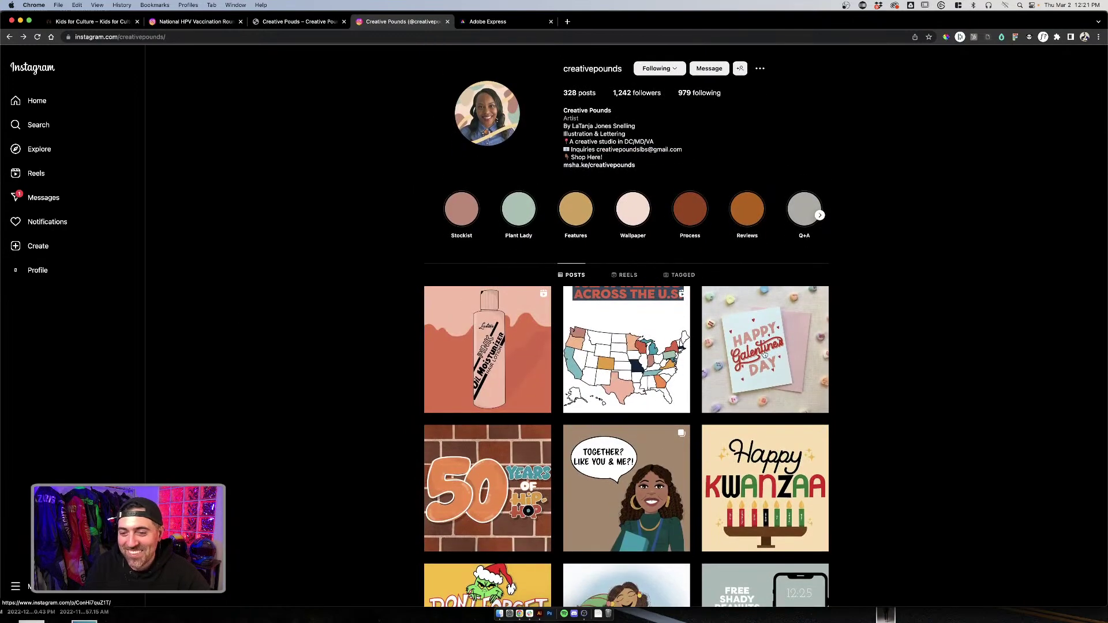
pyautogui.click(540, 614)
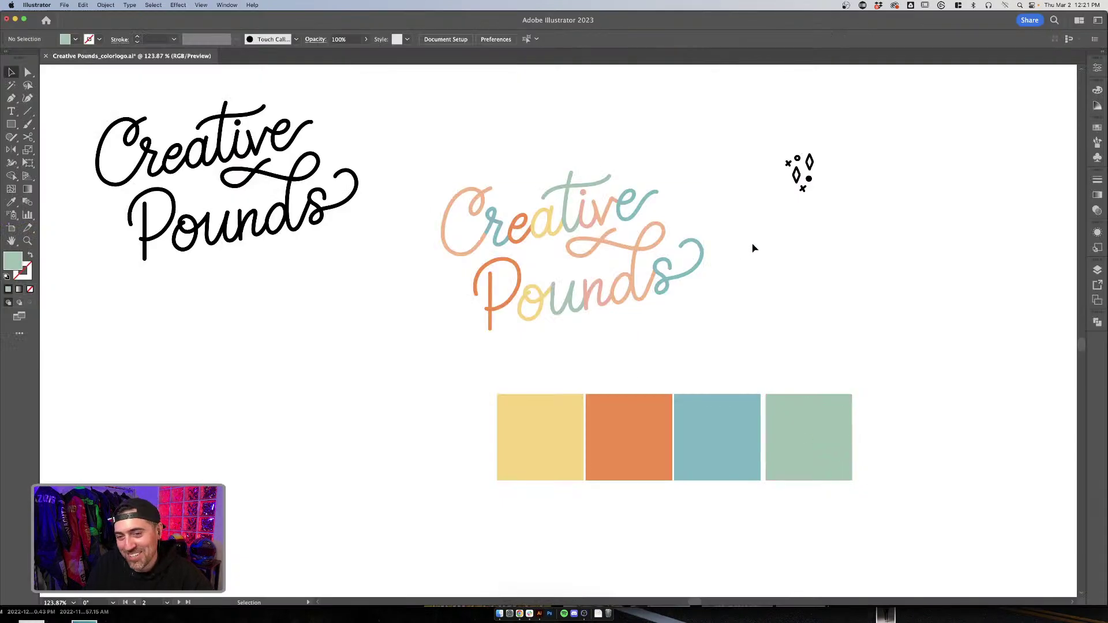
pyautogui.click(519, 614)
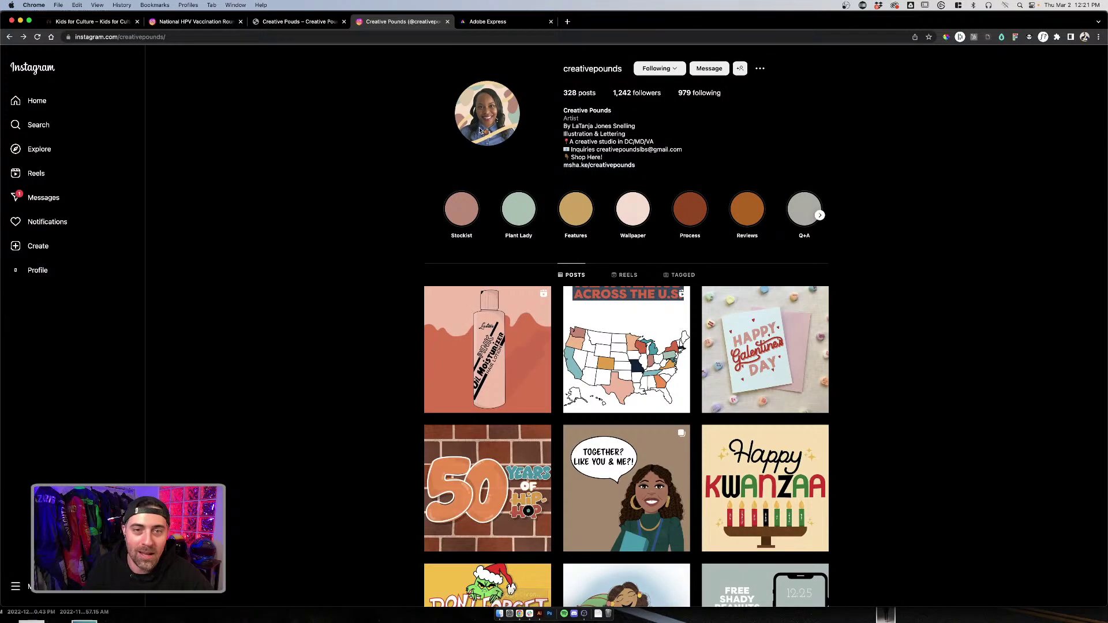
# Step: Switch to Adobe Express and start a new Instagram story project
pyautogui.click(474, 22)
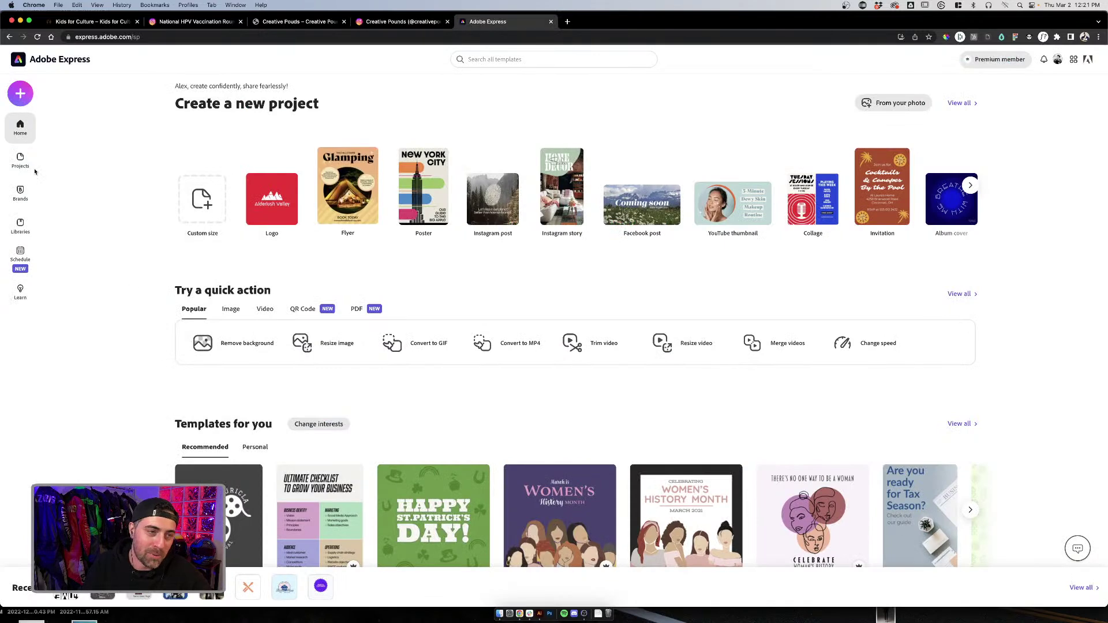
pyautogui.click(20, 101)
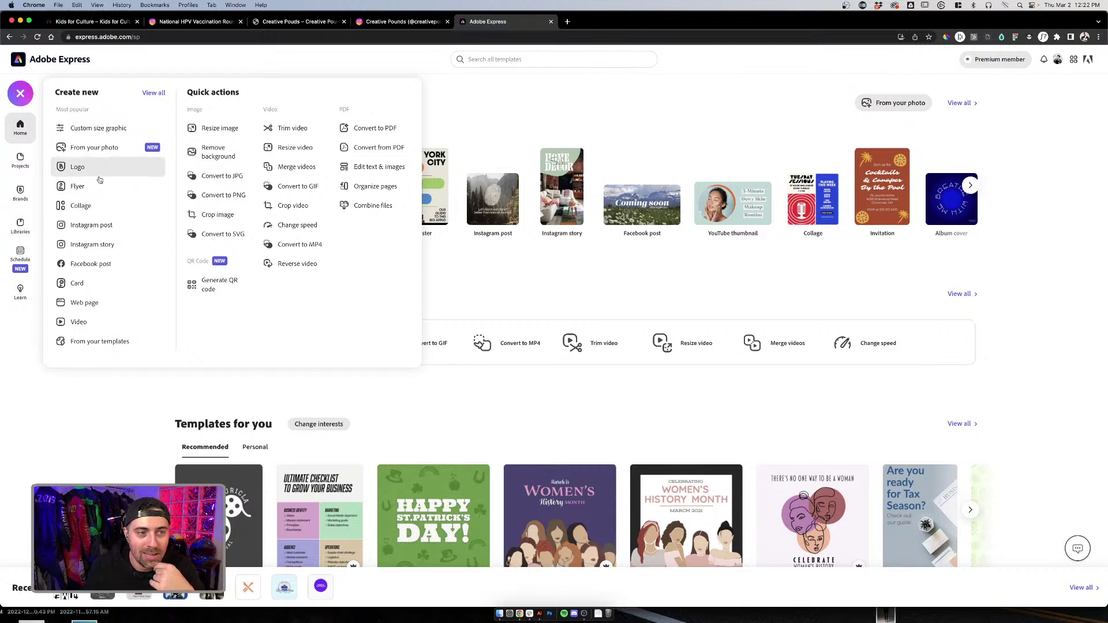
pyautogui.click(122, 242)
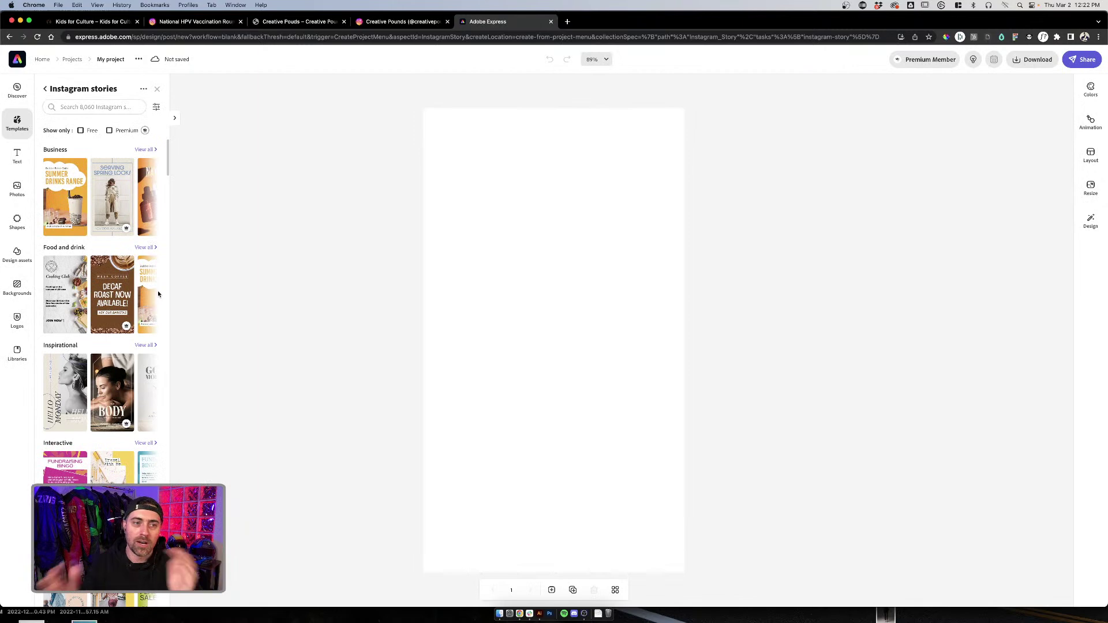
# Step: Search the Instagram story templates for "announcement" and browse the designs
pyautogui.click(111, 106)
pyautogui.write('announcement')
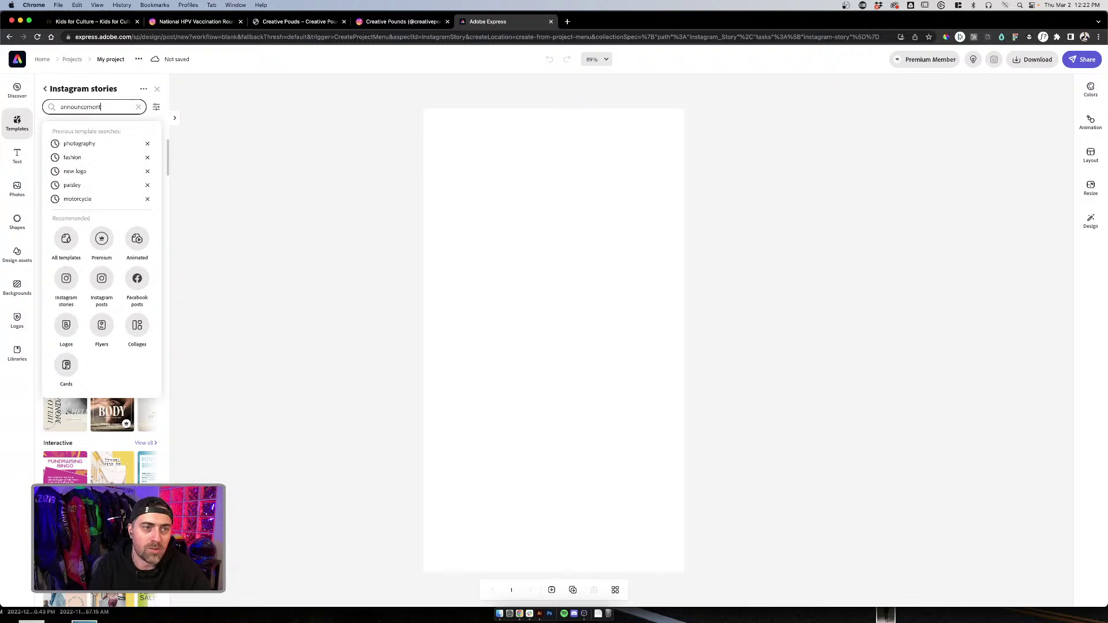
pyautogui.press('Return')
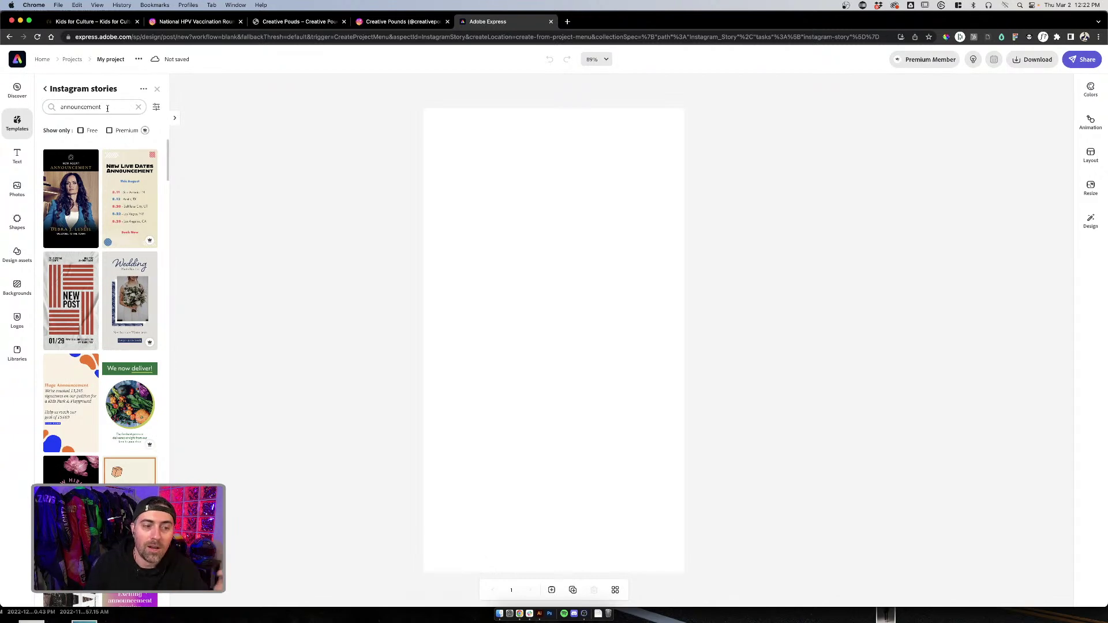
pyautogui.scroll(-15, 116, 312)
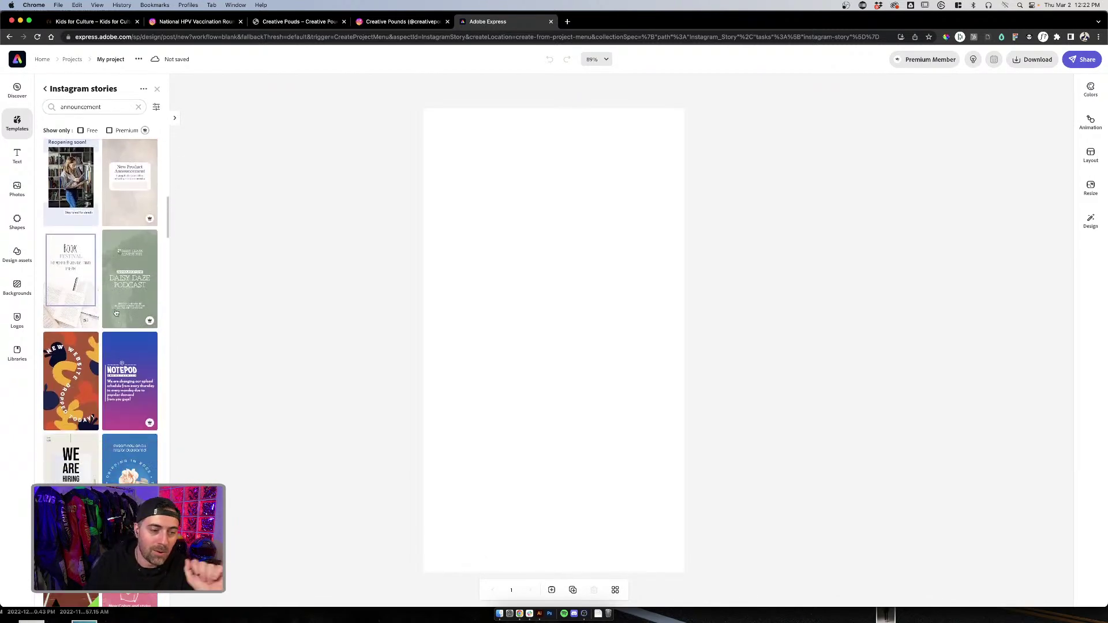
# Step: Search the Instagram story templates for "pop up shop" and look through the designs
pyautogui.tripleClick(87, 107)
pyautogui.write('pop up shop')
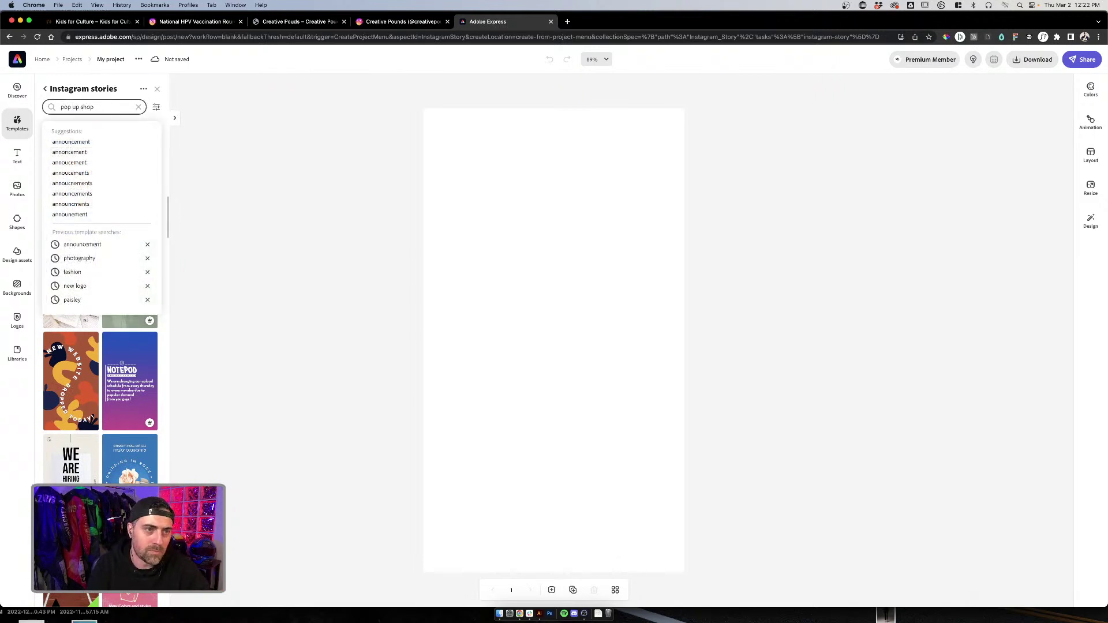
pyautogui.press('Return')
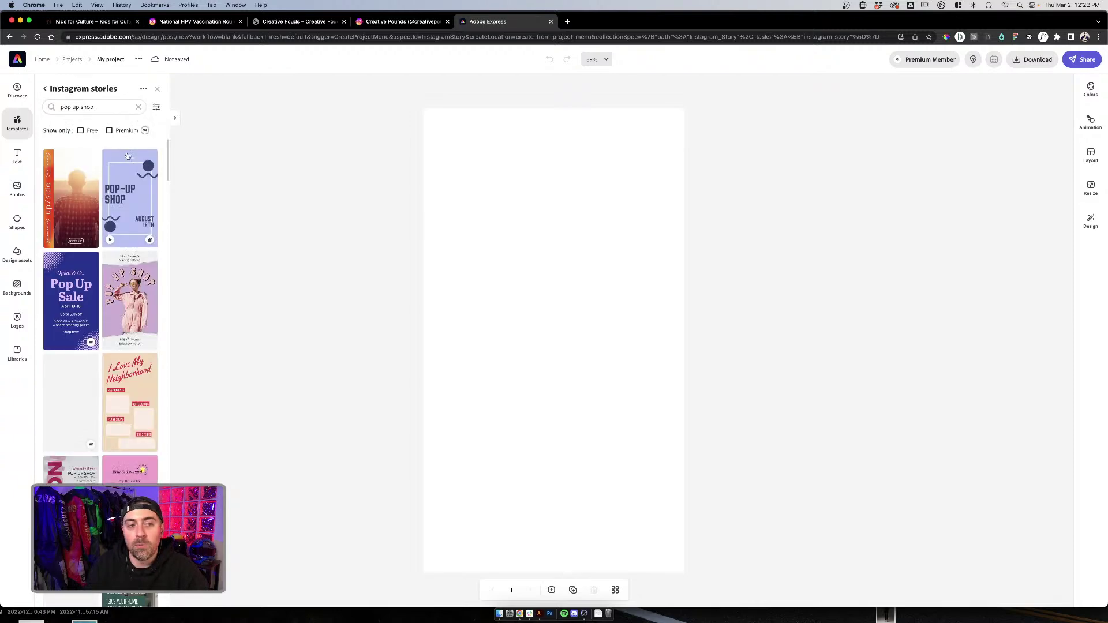
pyautogui.scroll(-8, 121, 225)
pyautogui.scroll(-1, 120, 230)
pyautogui.scroll(-10, 120, 231)
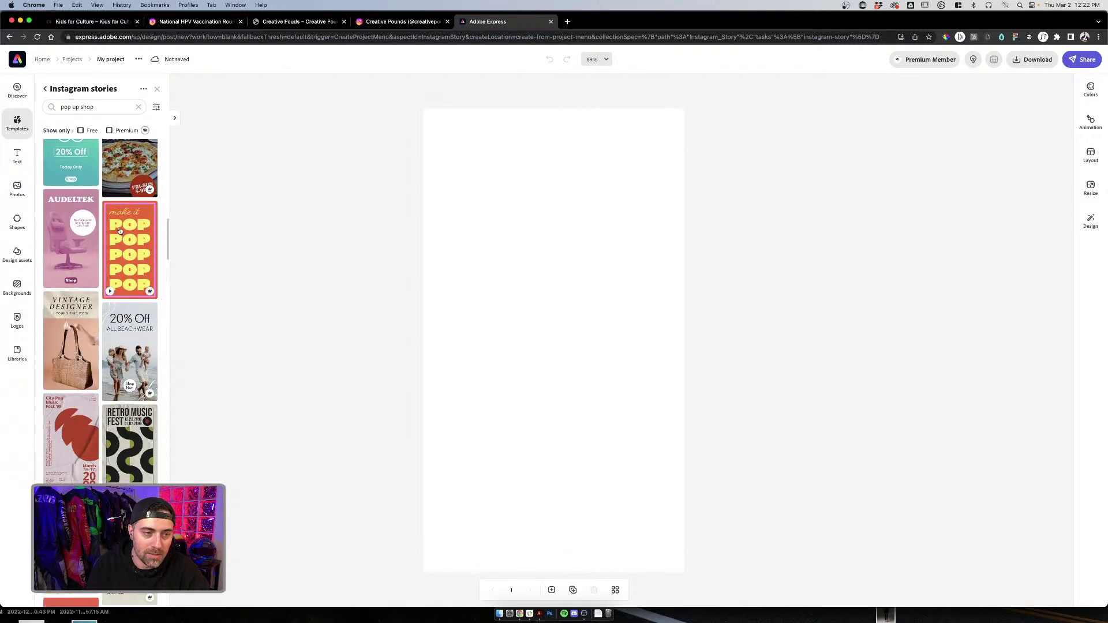
pyautogui.scroll(-8, 120, 230)
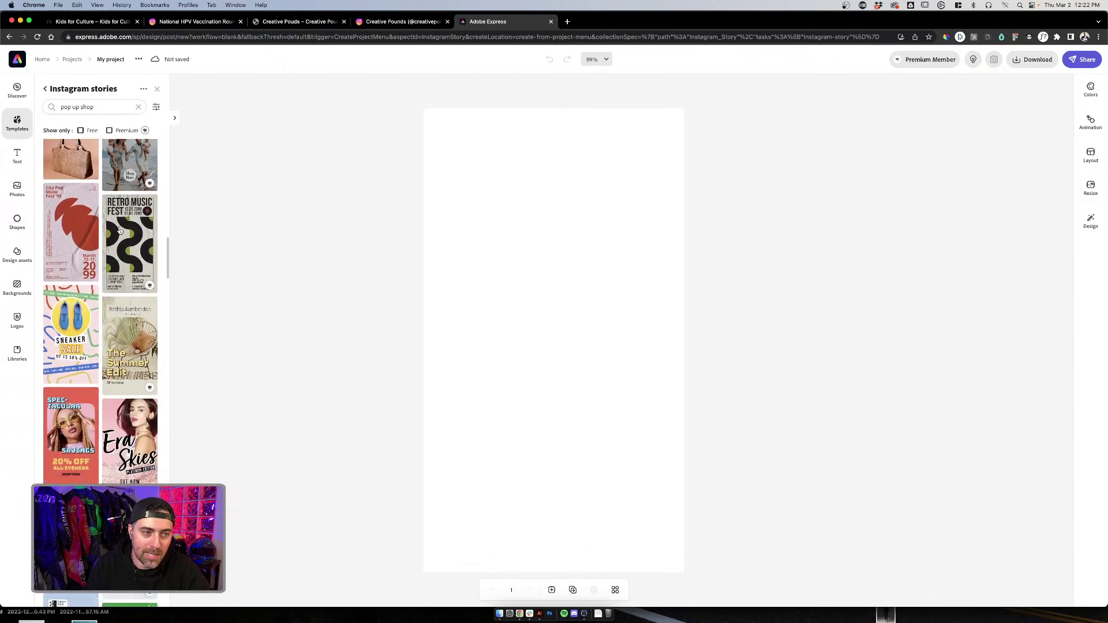
pyautogui.scroll(-5, 120, 230)
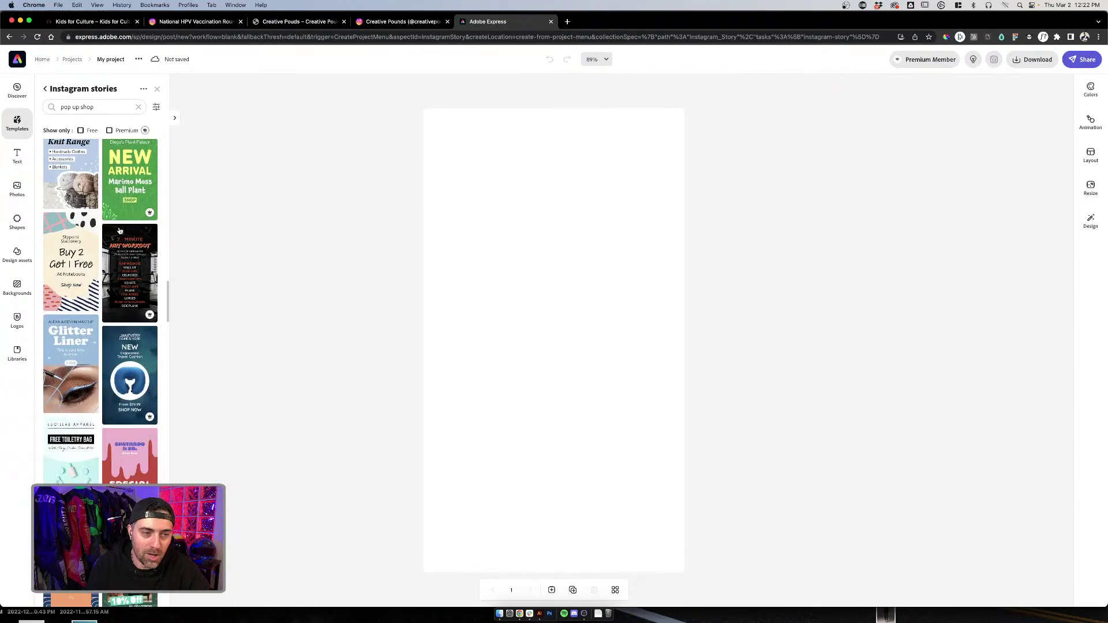
# Step: Try the "Buy 2 Get 1 Free" stationery template and replace it with the "Special Offer" donut shop template with the drip artwork
pyautogui.click(78, 260)
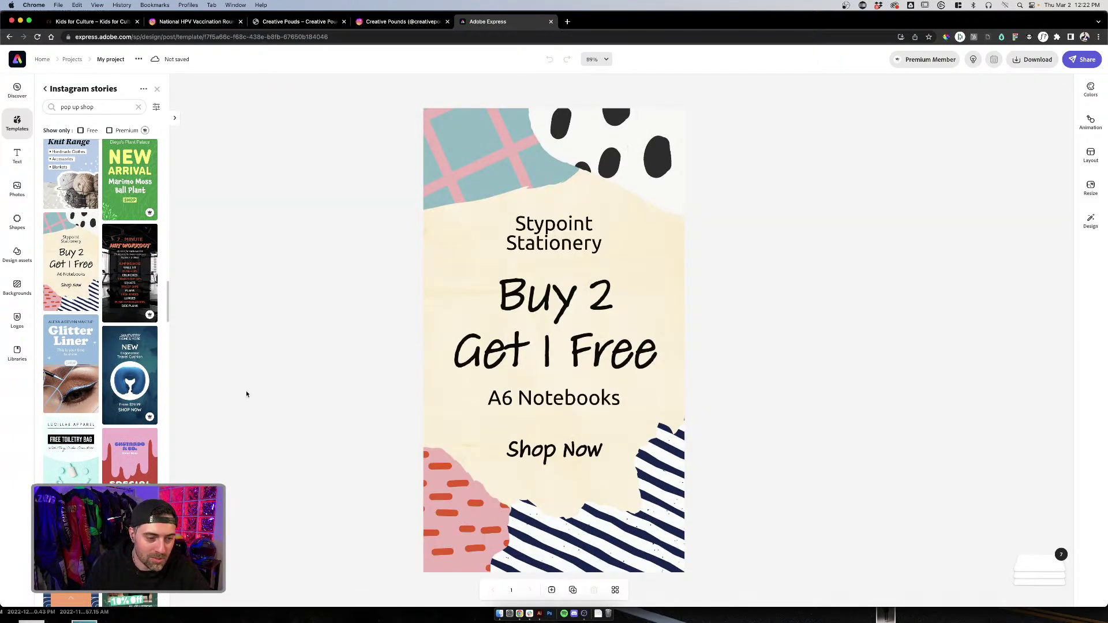
pyautogui.click(134, 466)
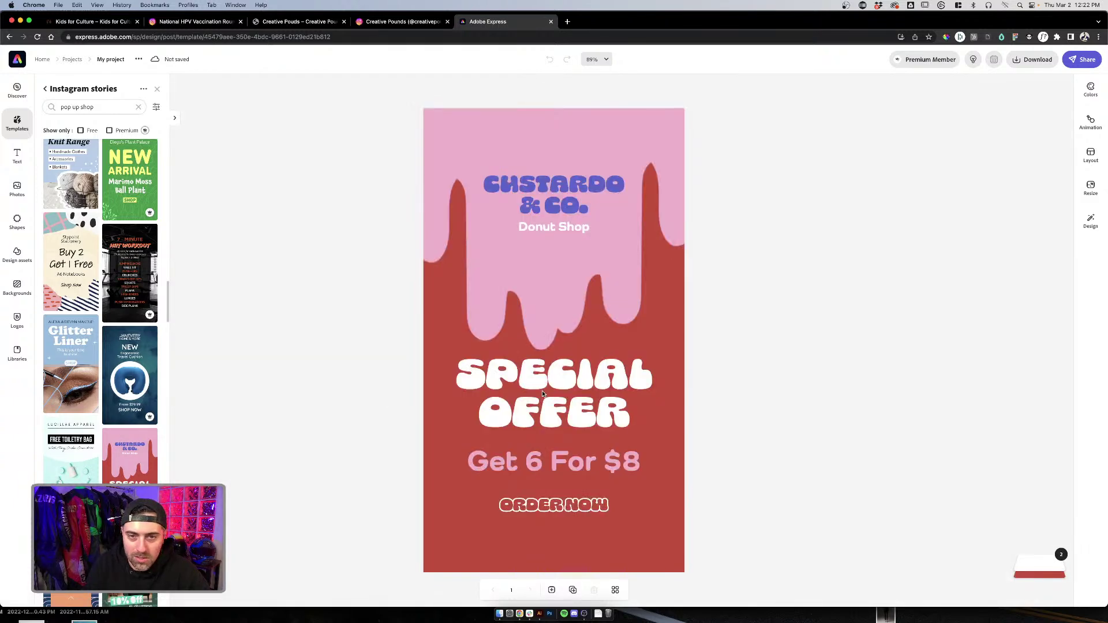
pyautogui.scroll(-10, 115, 388)
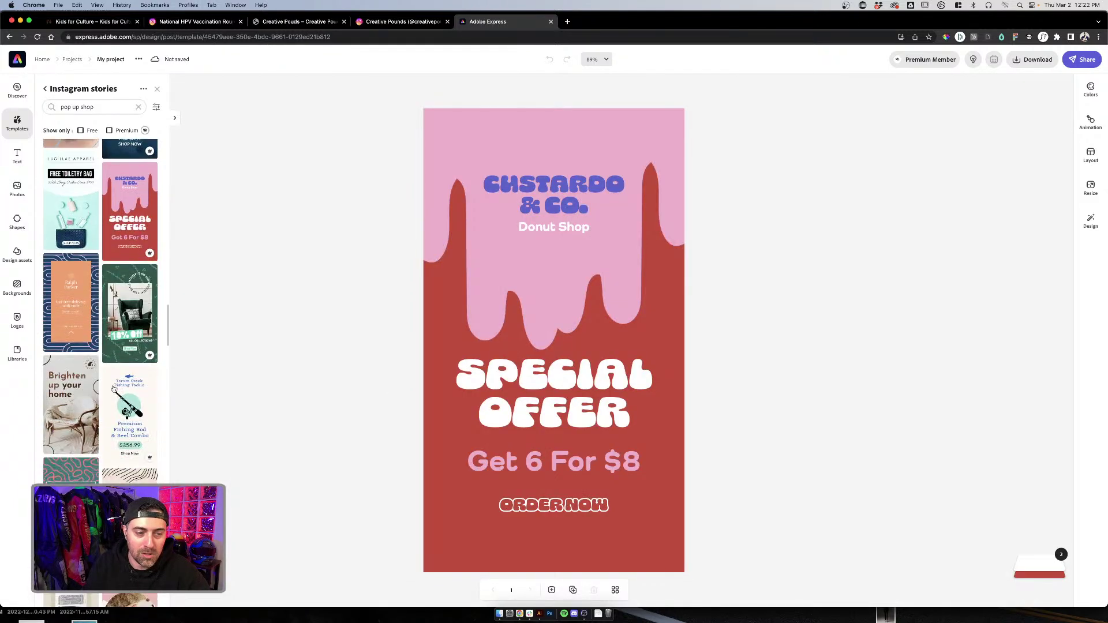
pyautogui.scroll(-6, 113, 390)
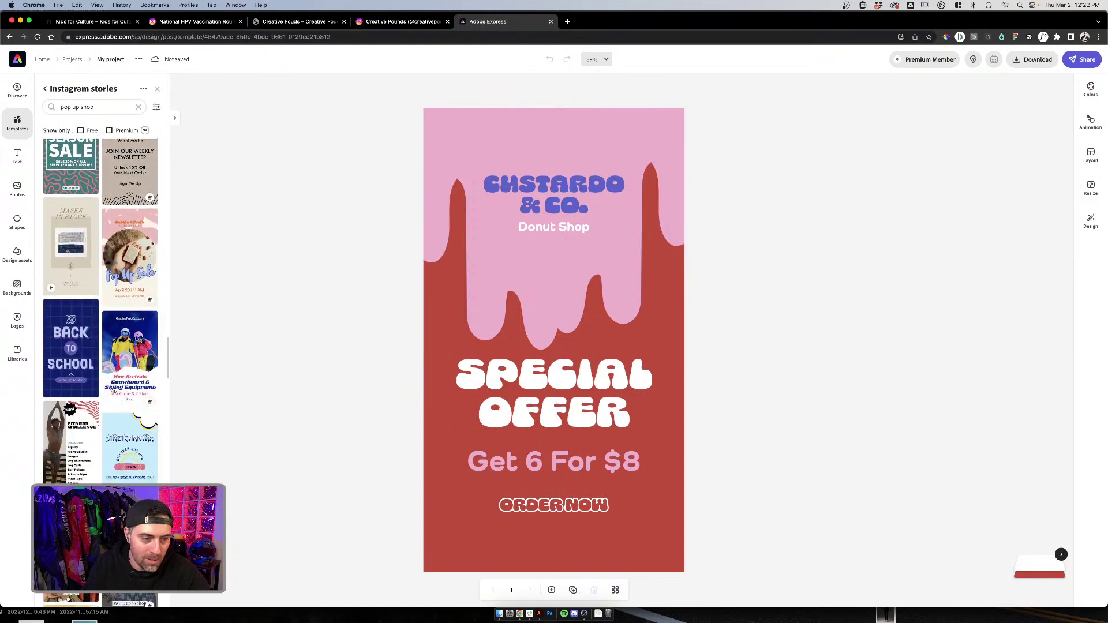
pyautogui.scroll(-8, 113, 390)
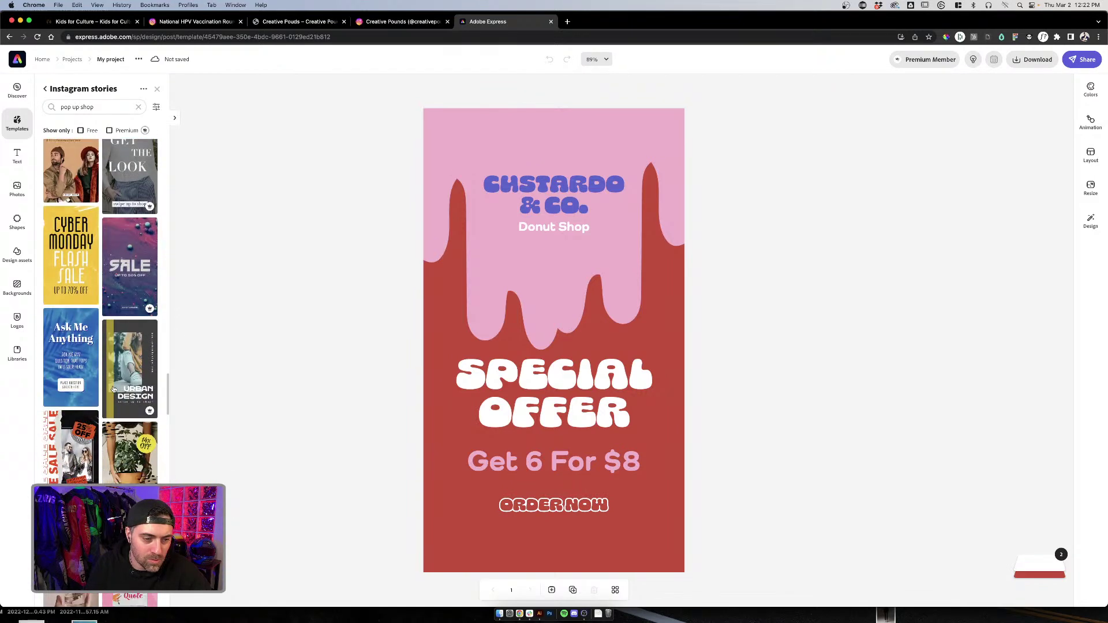
pyautogui.scroll(-10, 113, 389)
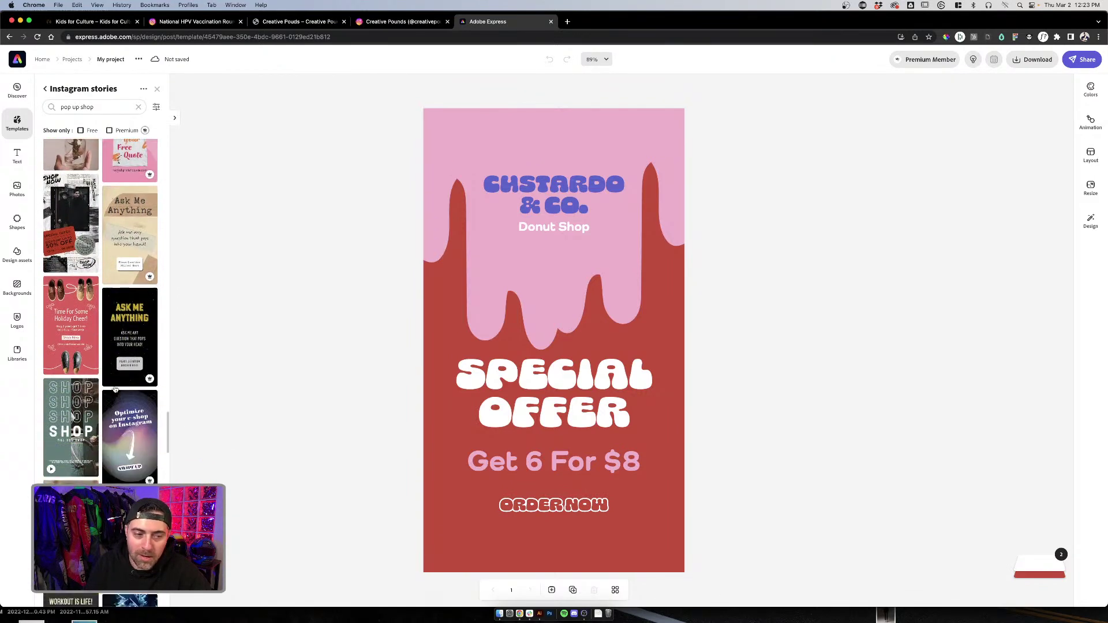
pyautogui.scroll(-5, 115, 389)
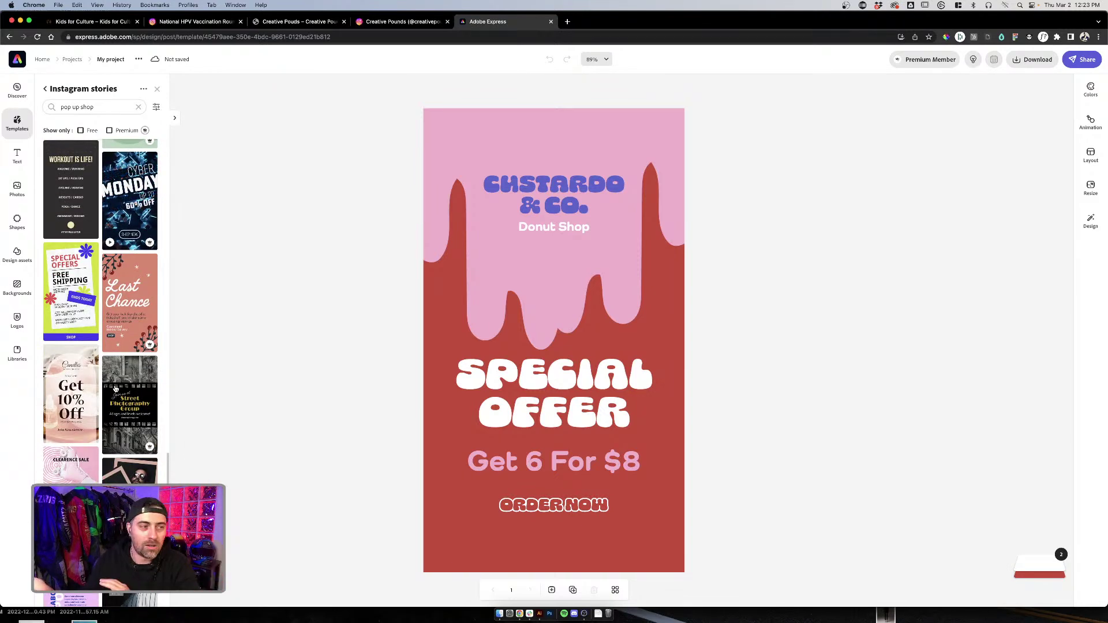
pyautogui.click(285, 365)
pyautogui.click(649, 268)
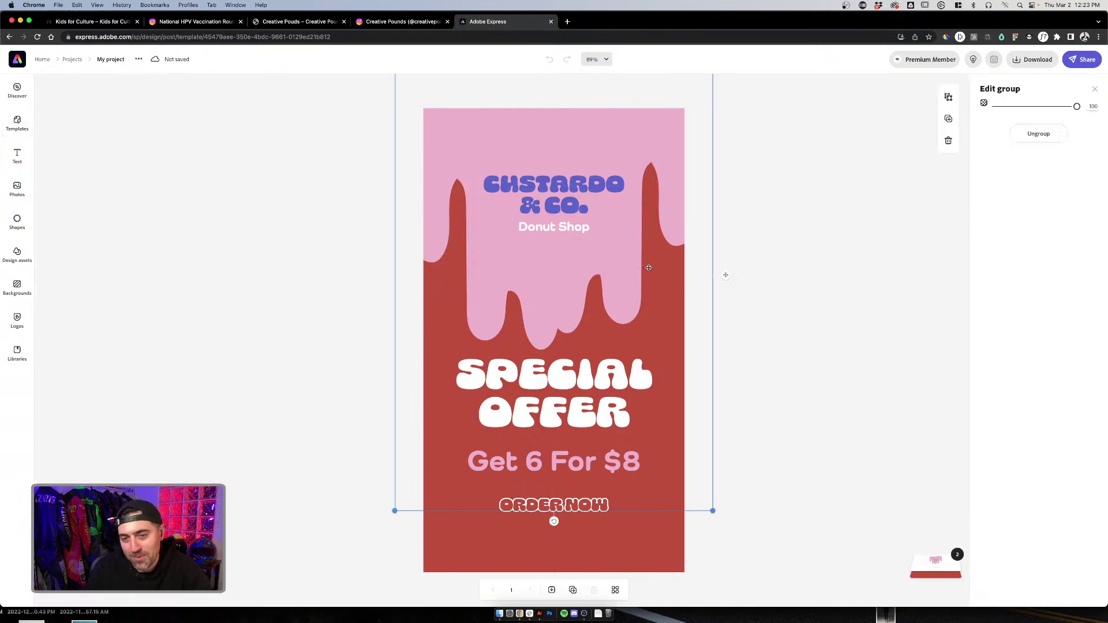
pyautogui.click(940, 268)
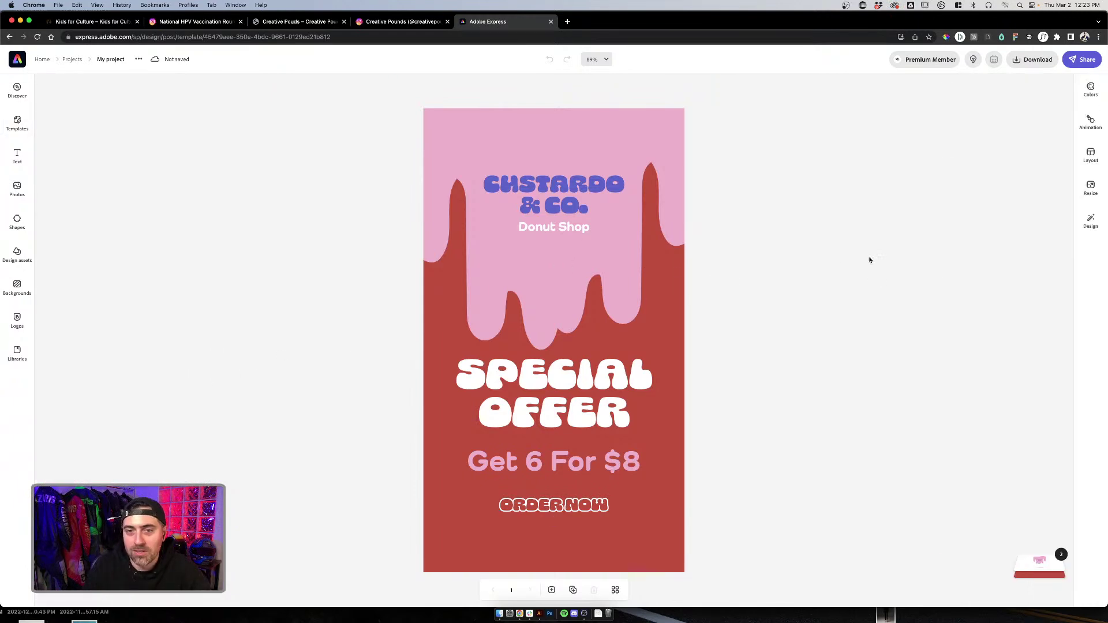
pyautogui.click(518, 257)
pyautogui.click(916, 121)
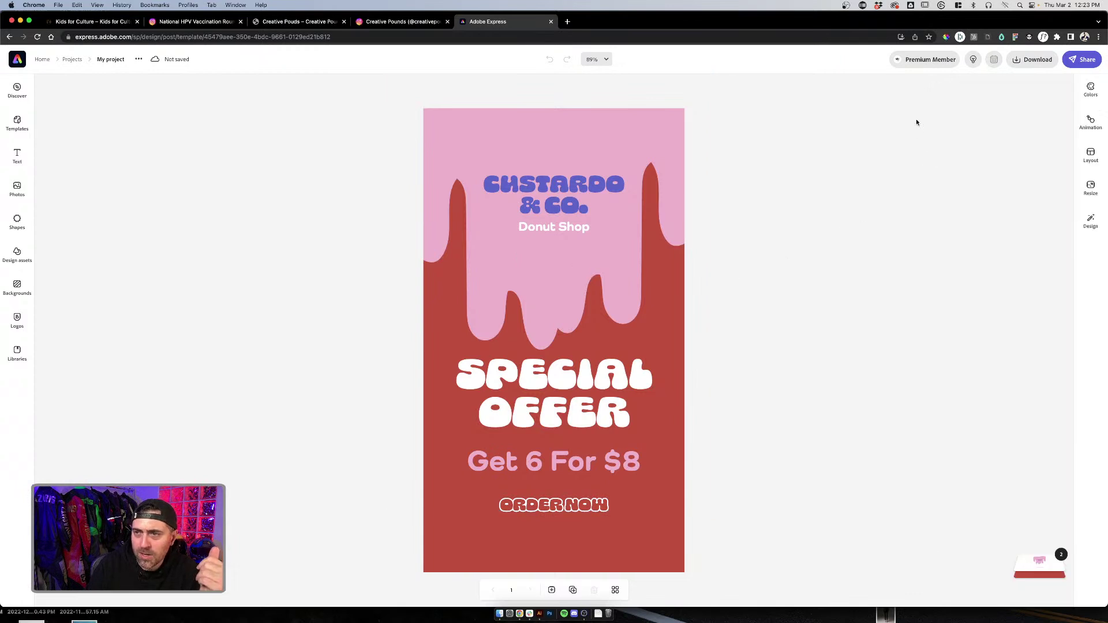
# Step: Browse the suggested design variations and apply the Creative Pounds brand to the donut shop story
pyautogui.click(1092, 218)
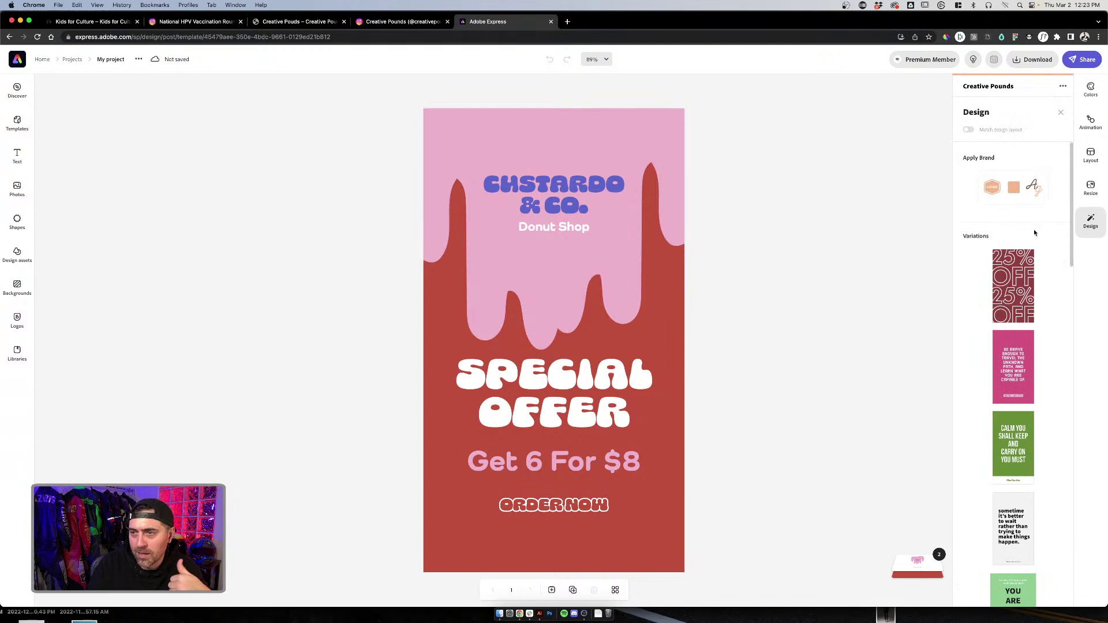
pyautogui.scroll(-10, 1052, 231)
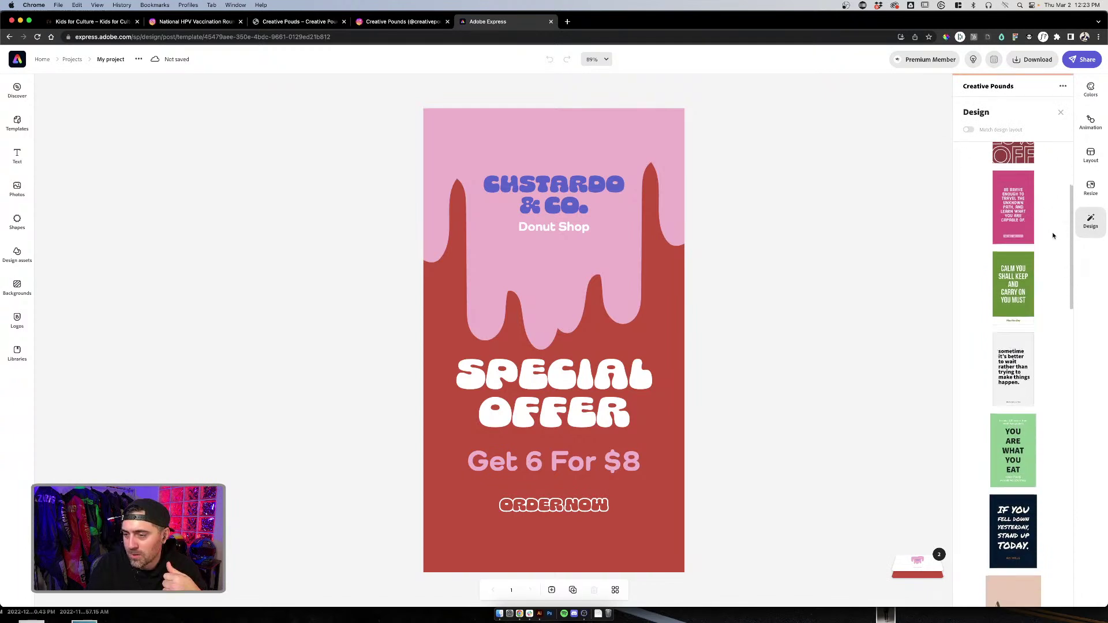
pyautogui.scroll(-10, 1052, 233)
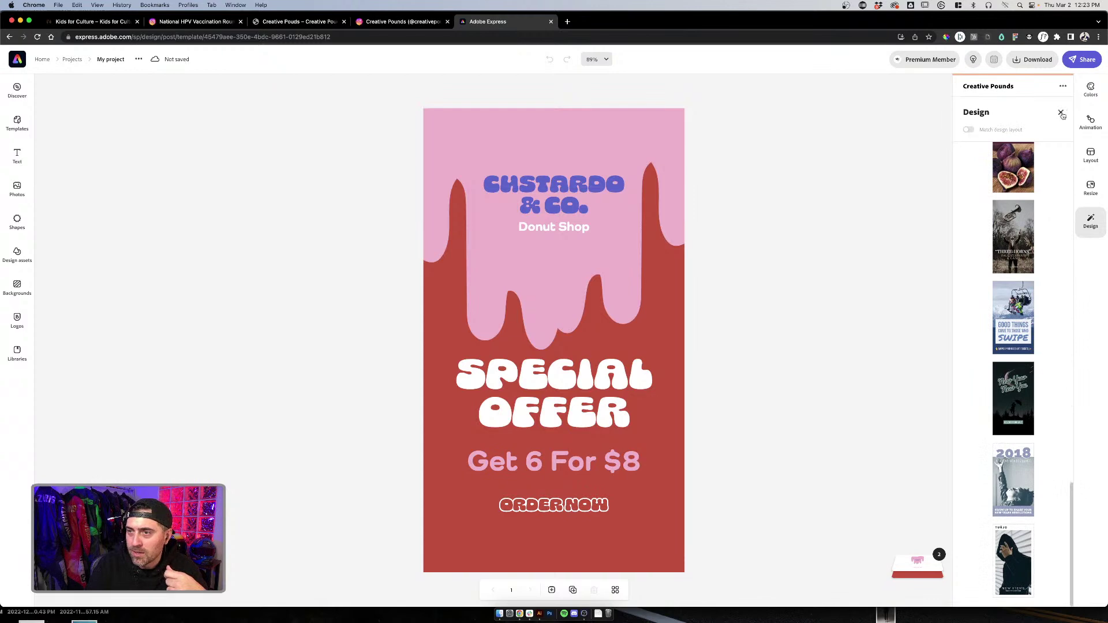
pyautogui.click(1060, 113)
pyautogui.click(1091, 219)
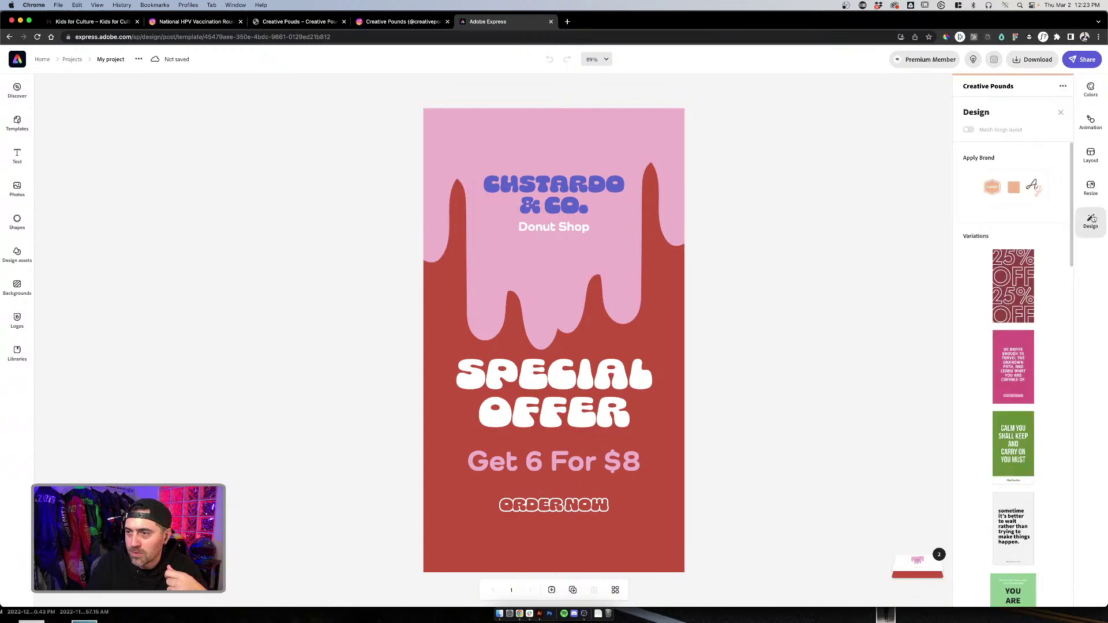
pyautogui.click(992, 185)
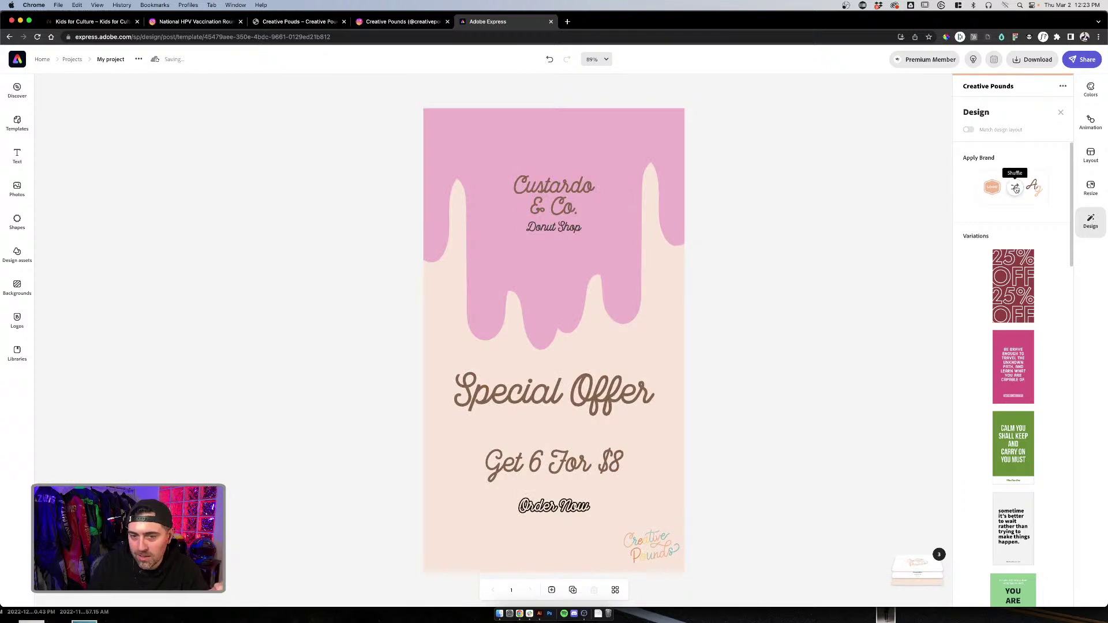
# Step: Shuffle the brand colours across the story until it has a peach background with brown "Special Offer" lettering
pyautogui.click(1016, 188)
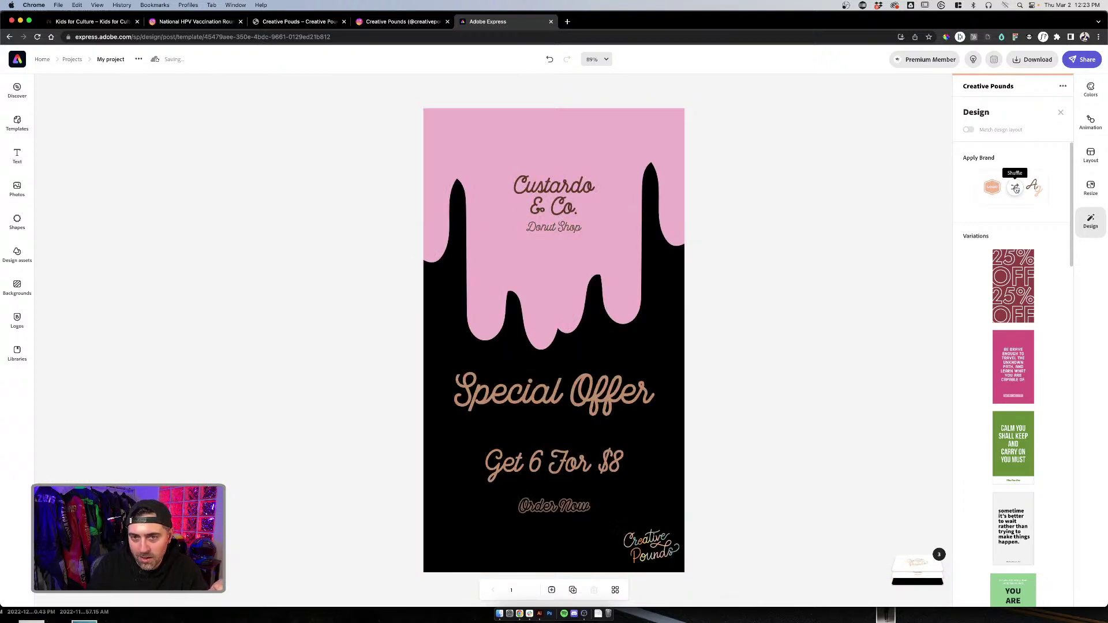
pyautogui.click(1016, 188)
pyautogui.click(1015, 188)
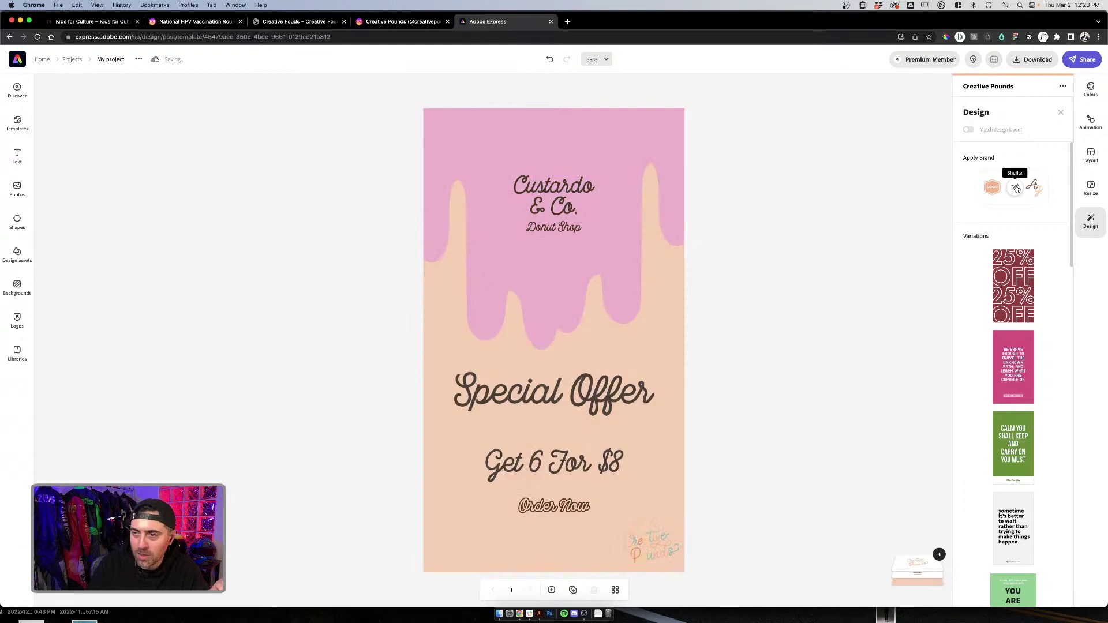
pyautogui.click(1015, 189)
pyautogui.click(1015, 188)
pyautogui.click(1016, 188)
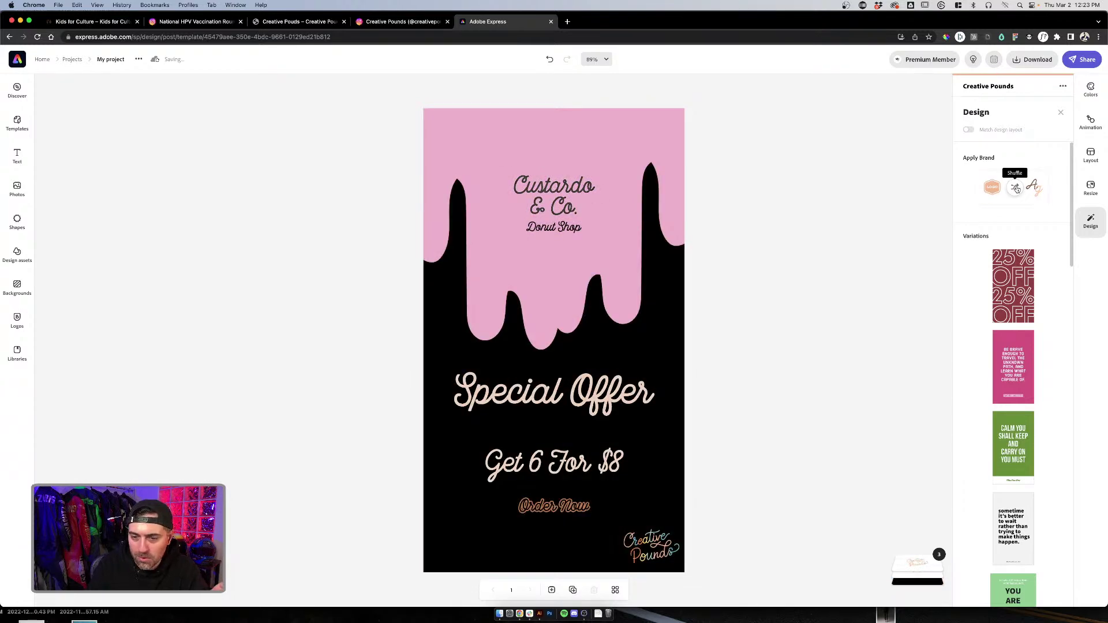
pyautogui.click(1016, 188)
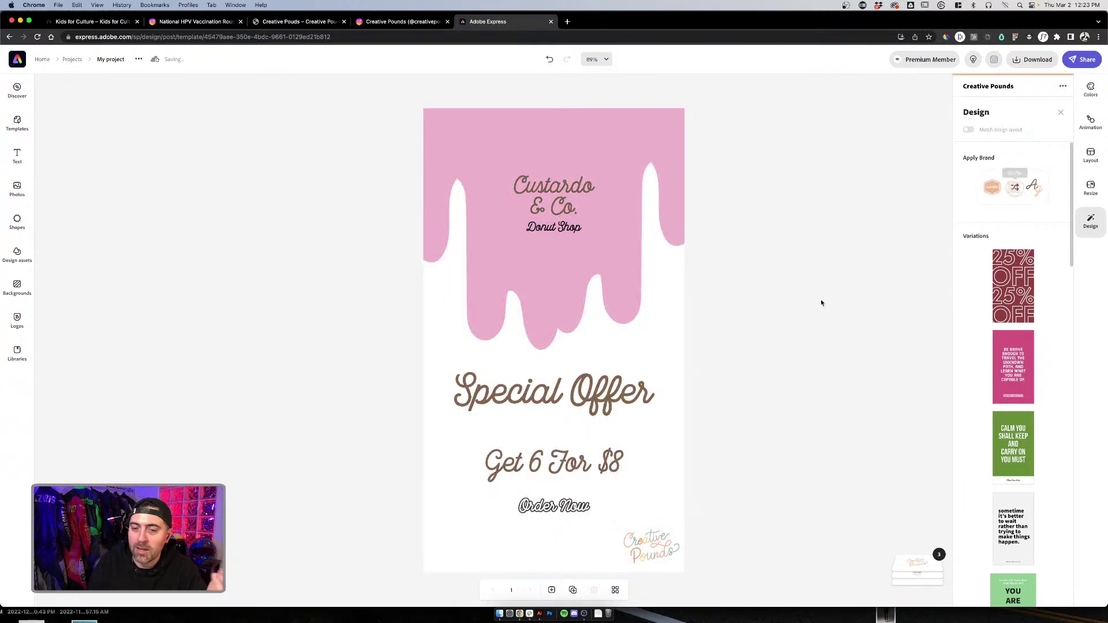
pyautogui.click(1015, 188)
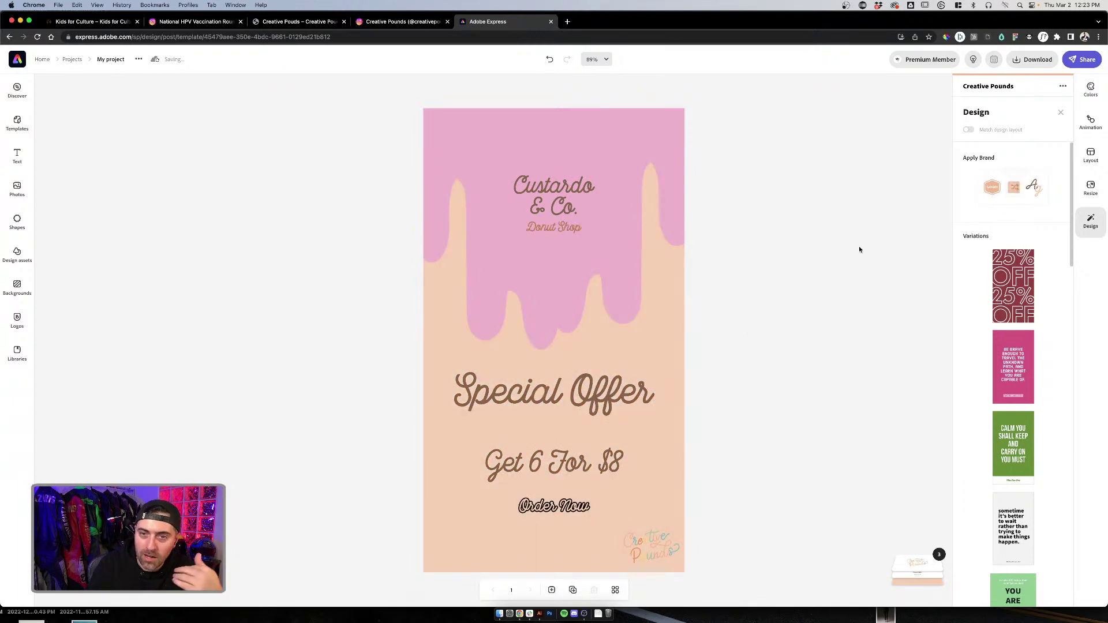
pyautogui.click(795, 252)
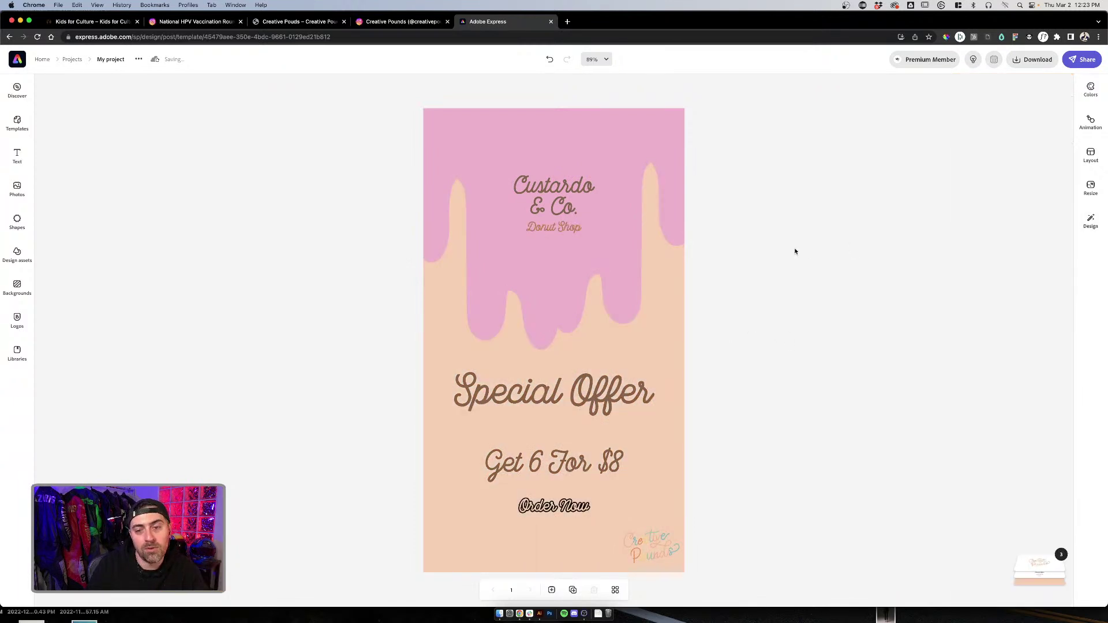
pyautogui.click(556, 229)
pyautogui.click(698, 261)
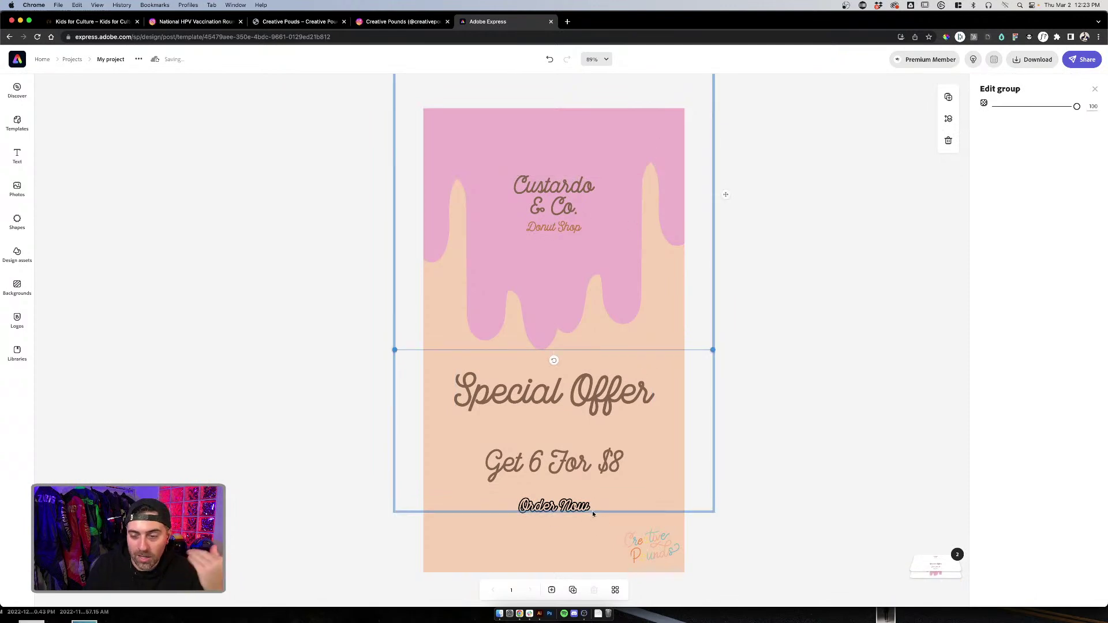
pyautogui.click(939, 238)
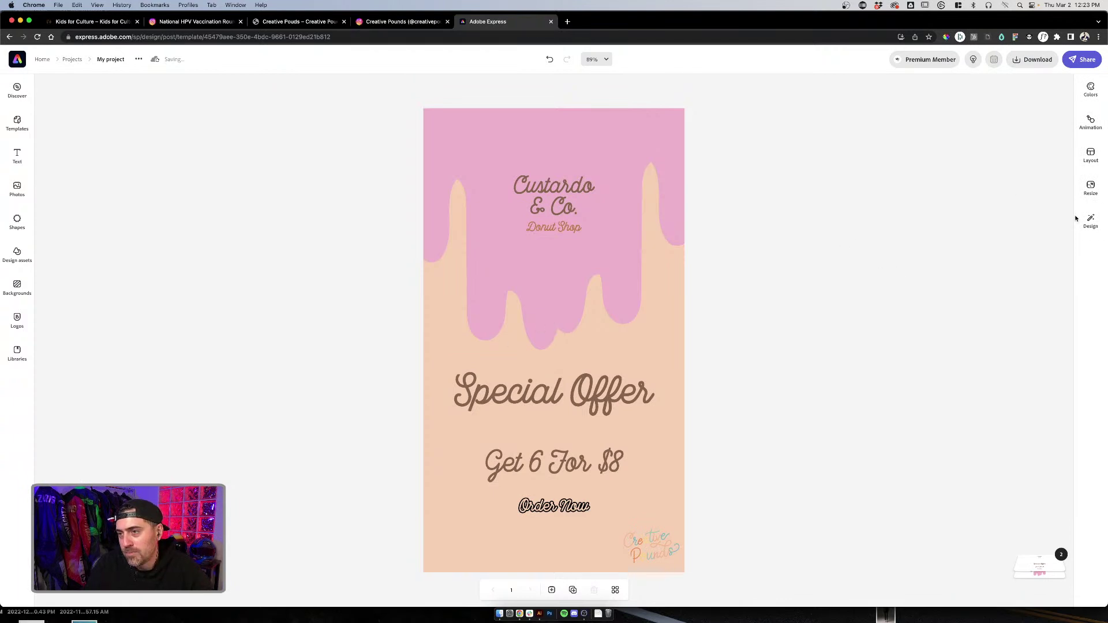
pyautogui.click(633, 229)
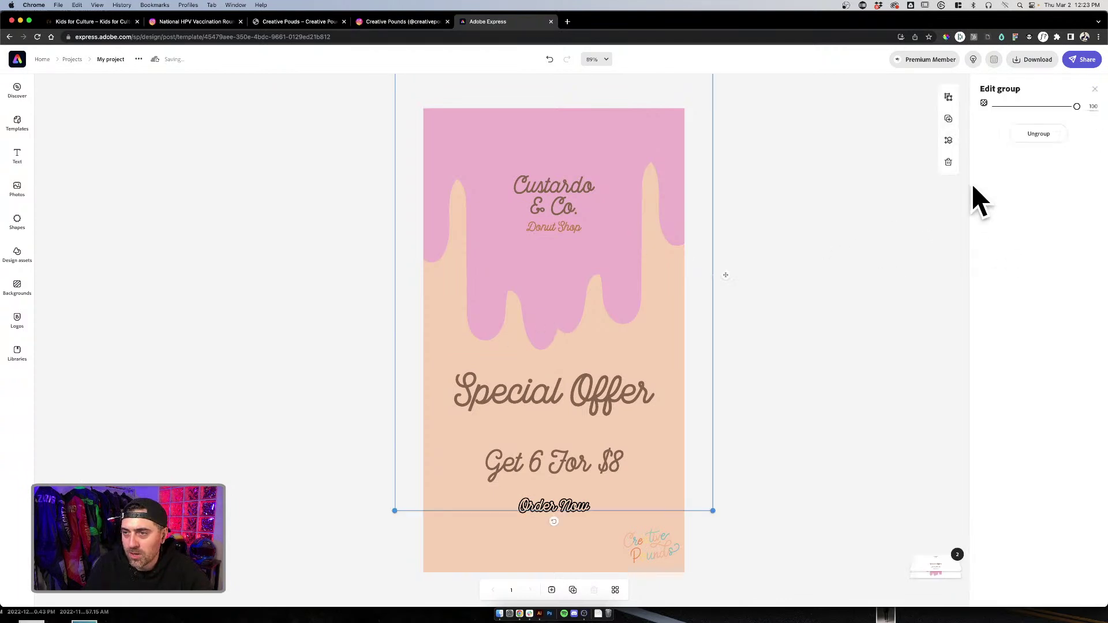
pyautogui.click(858, 243)
# Step: Look through the full list of design variations suggested for the branded story
pyautogui.click(1090, 221)
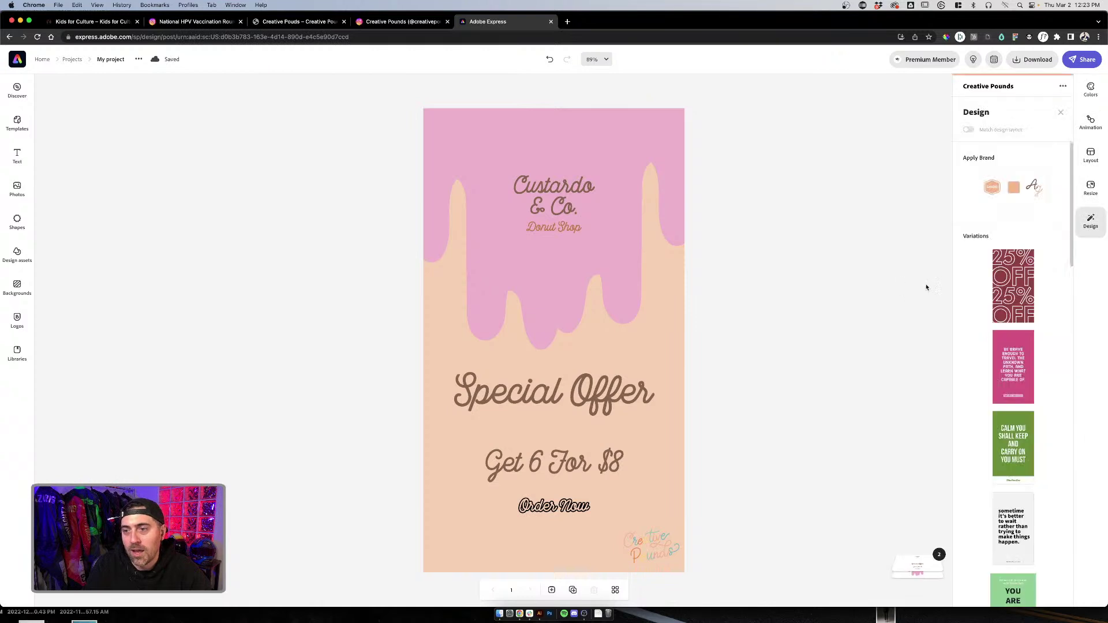
pyautogui.scroll(-6, 1007, 312)
pyautogui.scroll(-8, 1006, 311)
pyautogui.scroll(-10, 1006, 312)
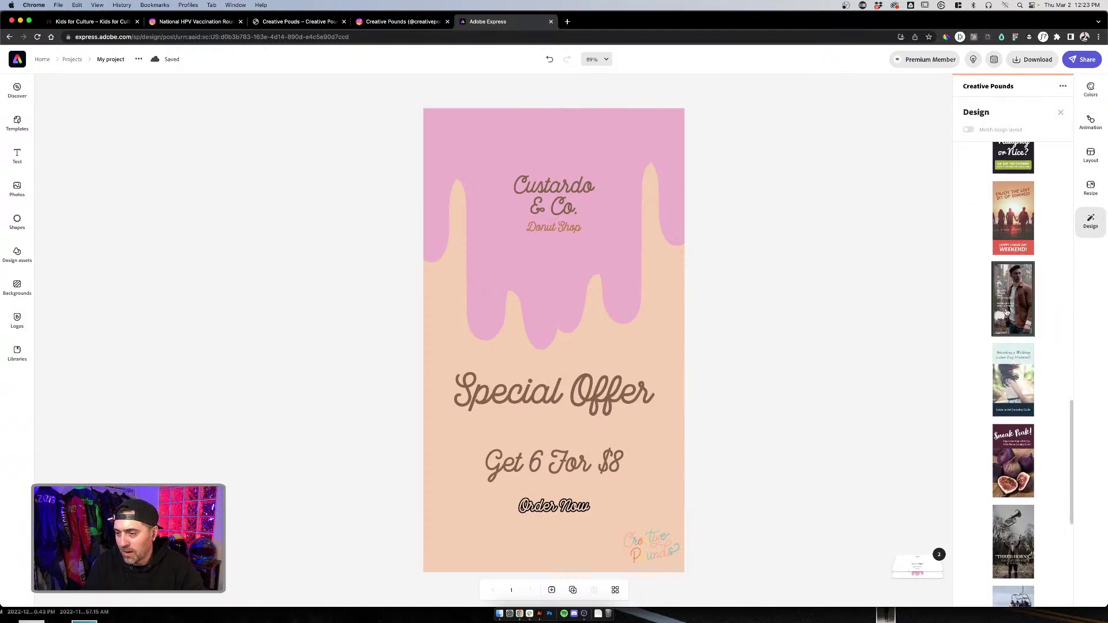
pyautogui.scroll(9, 1006, 313)
pyautogui.scroll(15, 1006, 312)
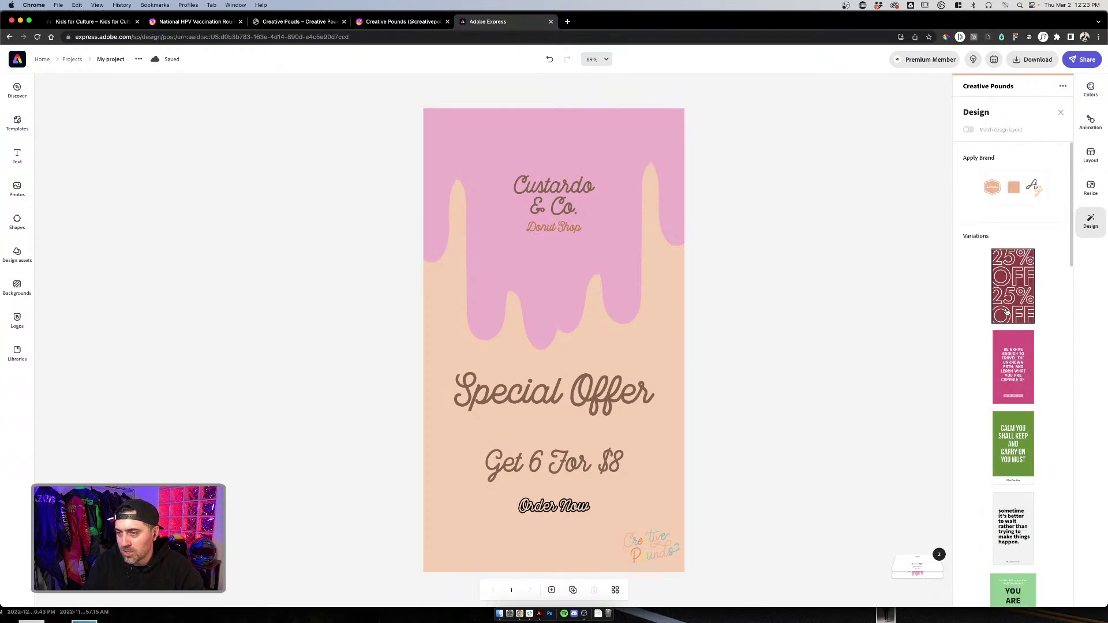
pyautogui.scroll(-8, 1026, 381)
pyautogui.scroll(8, 1026, 381)
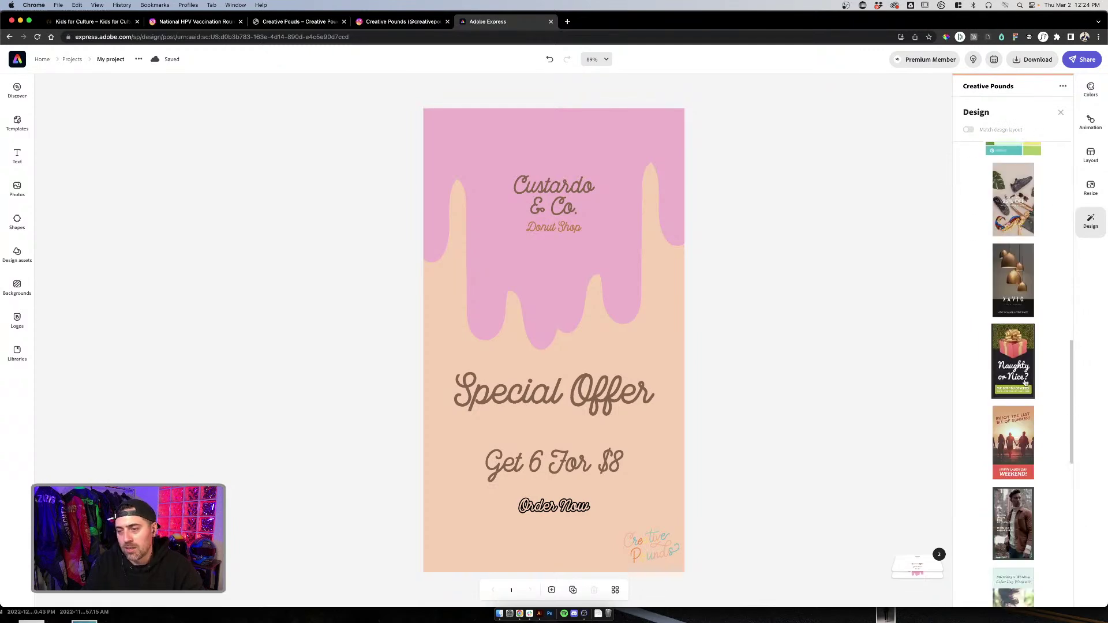
pyautogui.scroll(-15, 1039, 420)
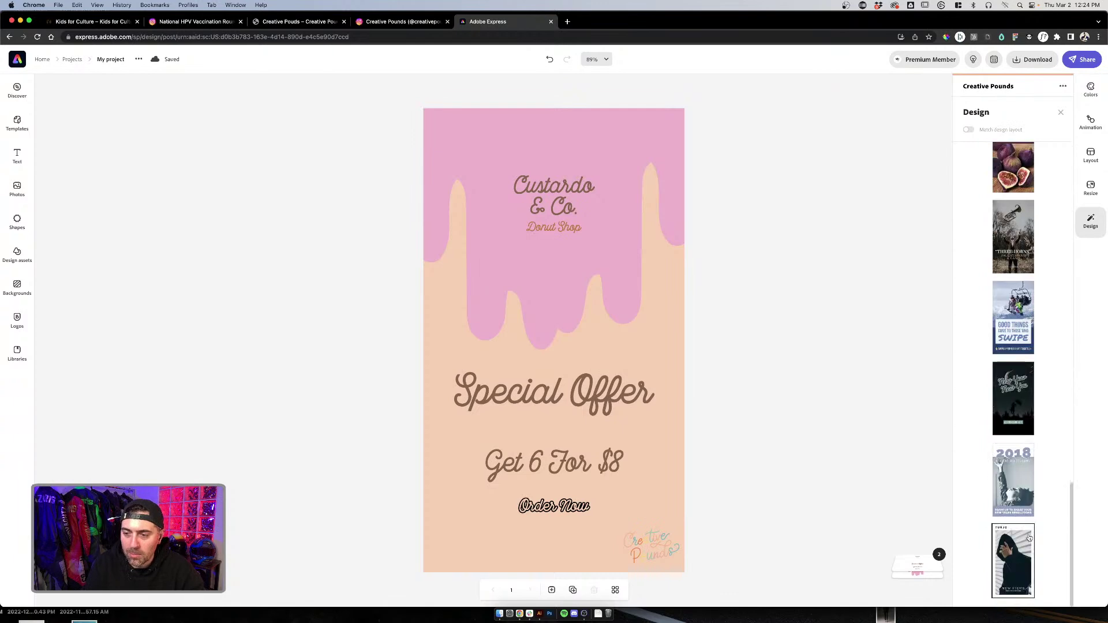
# Step: Examine the story's grouped layers, including the "Special Offer" text and the drip artwork group
pyautogui.click(785, 478)
pyautogui.click(558, 228)
pyautogui.click(565, 225)
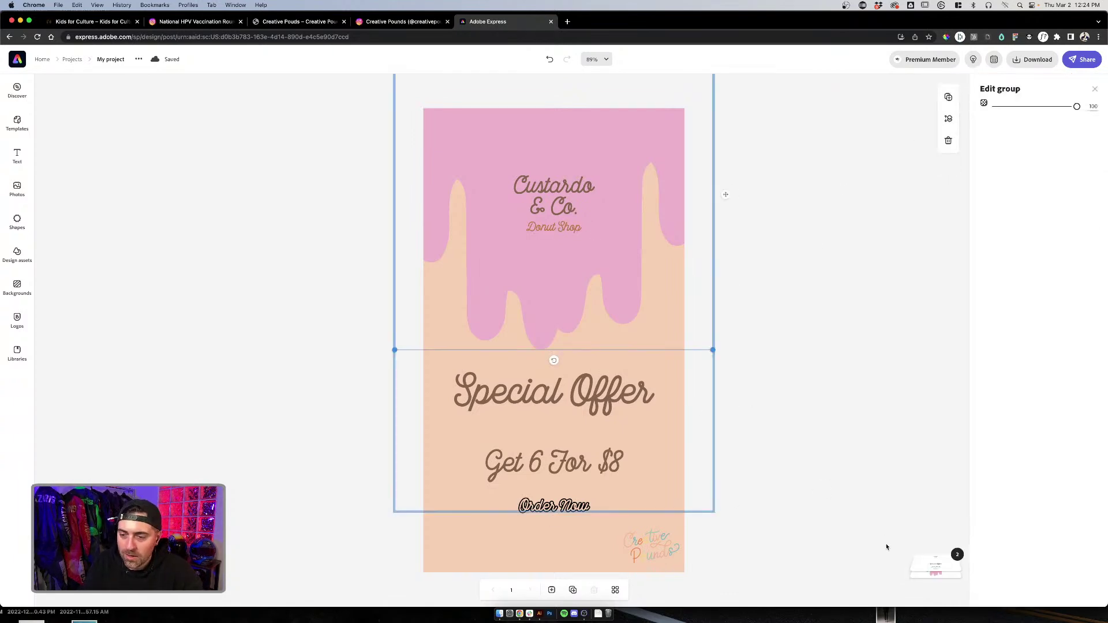
pyautogui.click(932, 531)
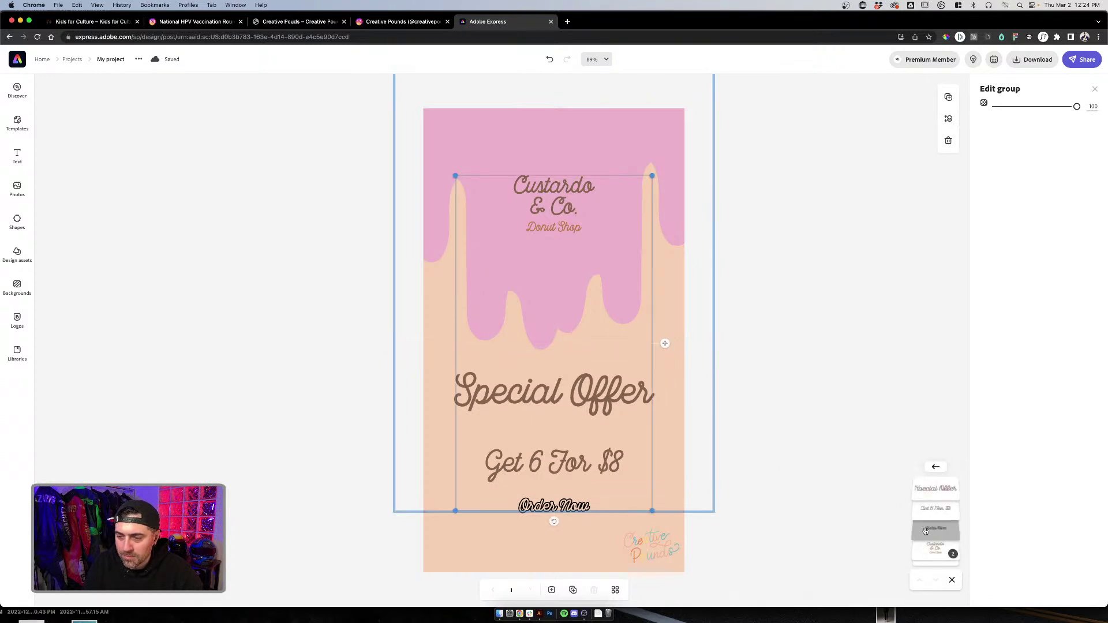
pyautogui.click(928, 490)
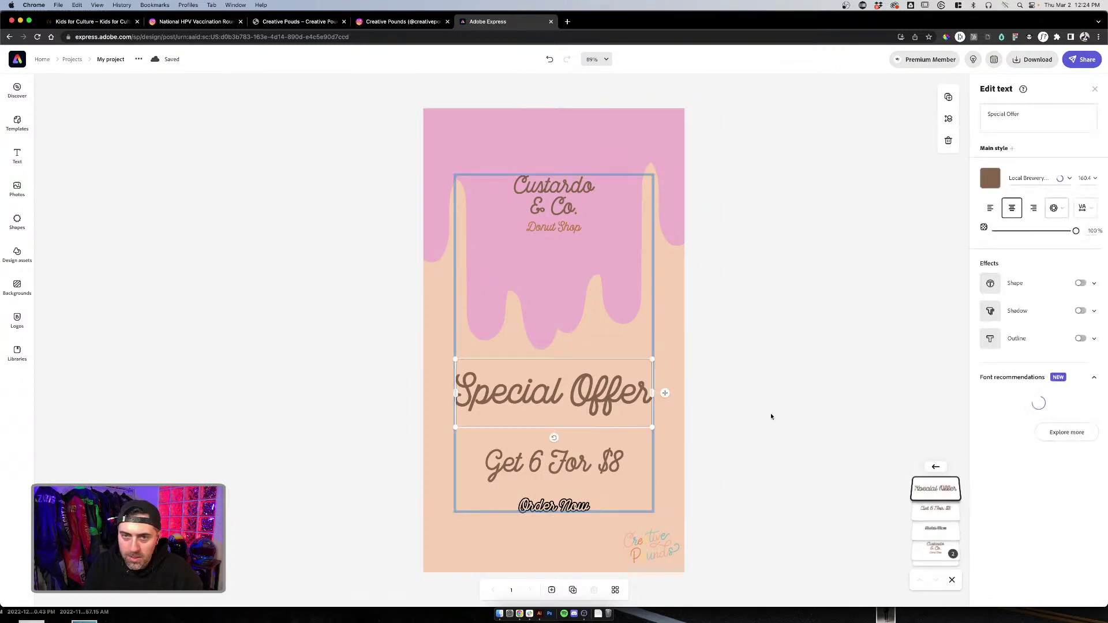
pyautogui.click(547, 209)
pyautogui.click(618, 154)
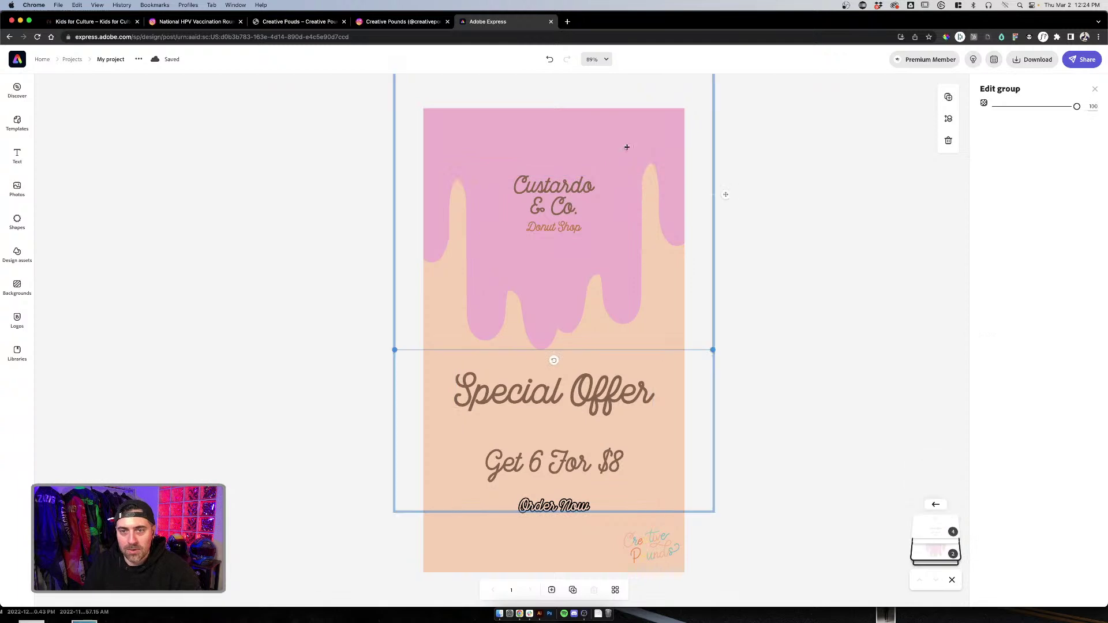
# Step: Select the left drip image inside the drip artwork group and open the replacement options for it
pyautogui.click(935, 536)
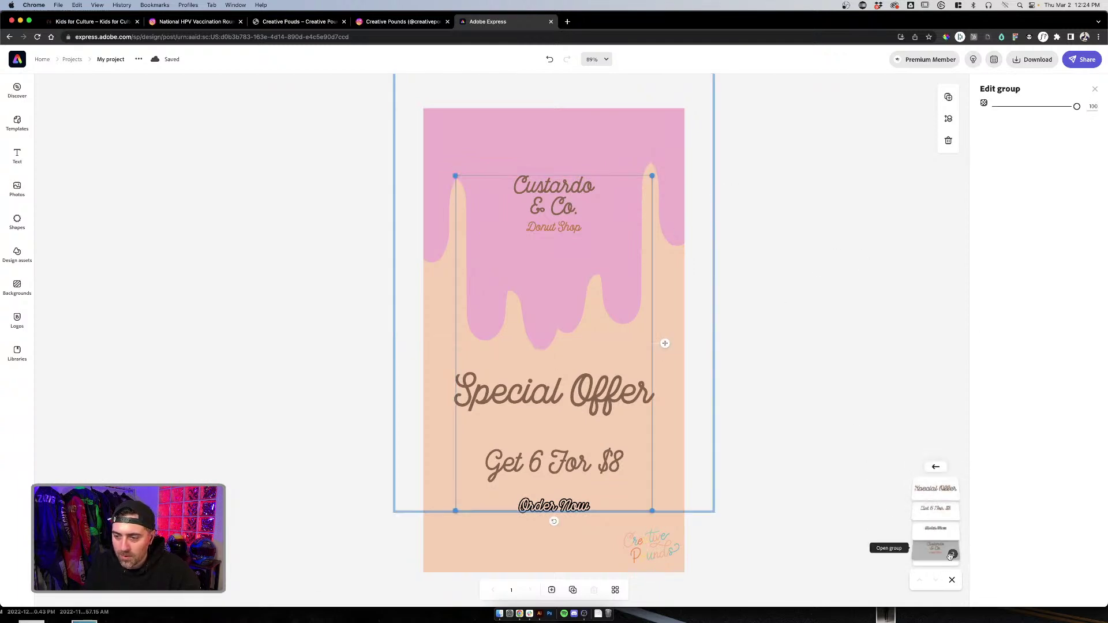
pyautogui.click(952, 581)
pyautogui.click(956, 576)
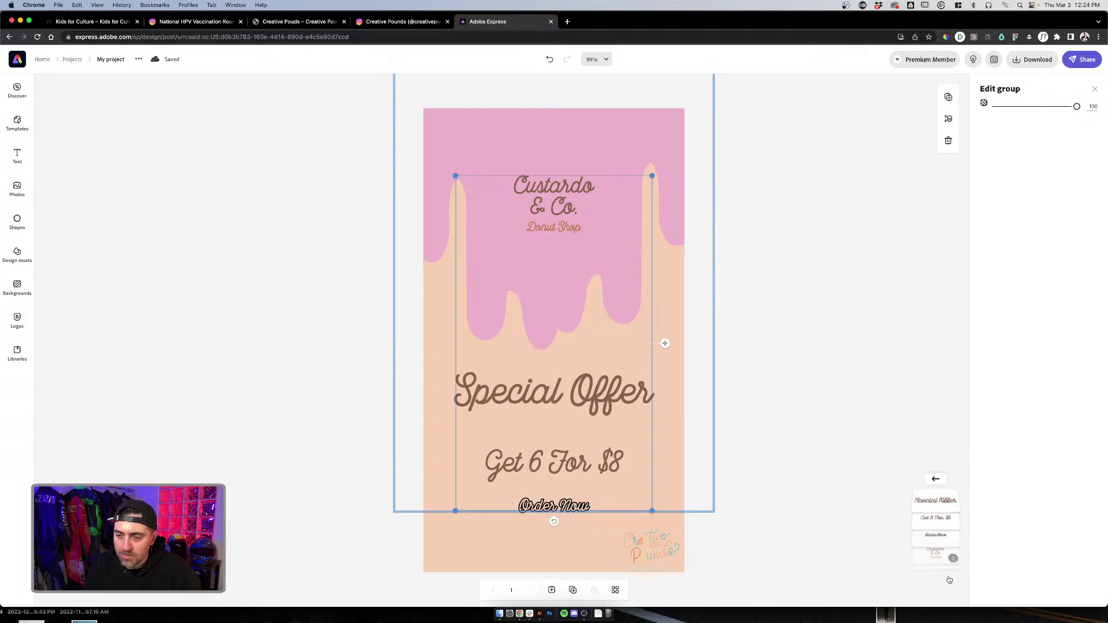
pyautogui.click(932, 466)
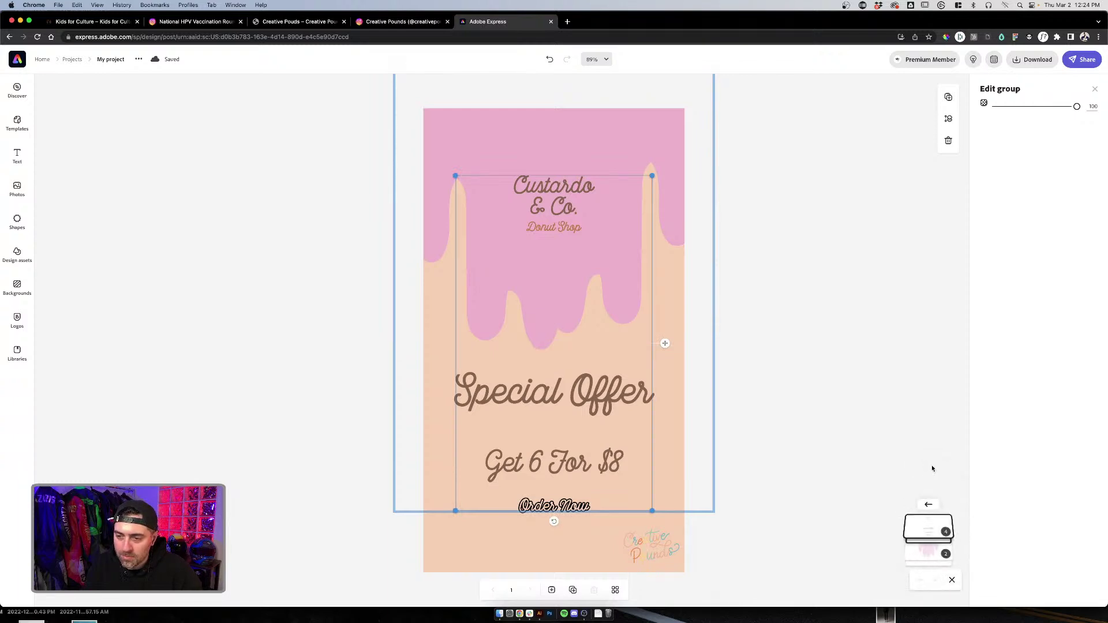
pyautogui.click(936, 531)
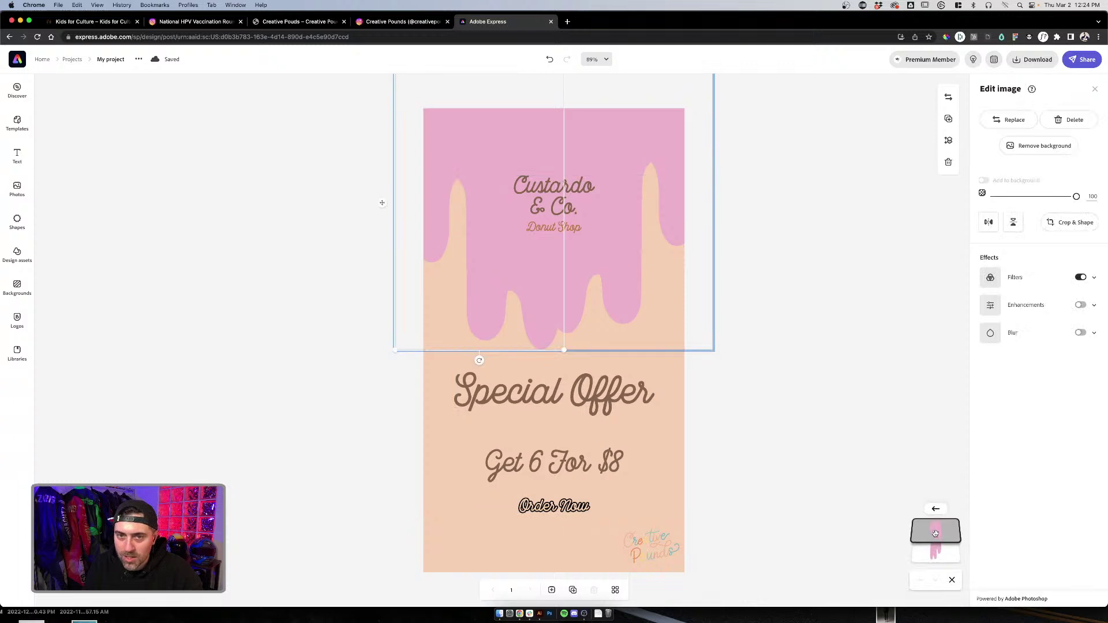
pyautogui.click(1024, 119)
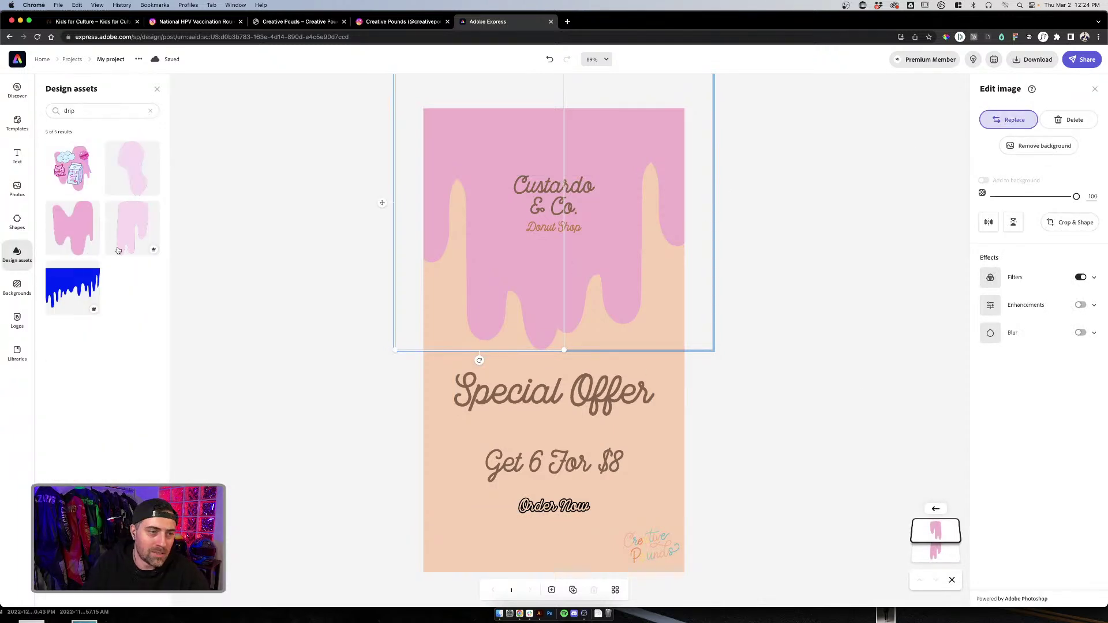
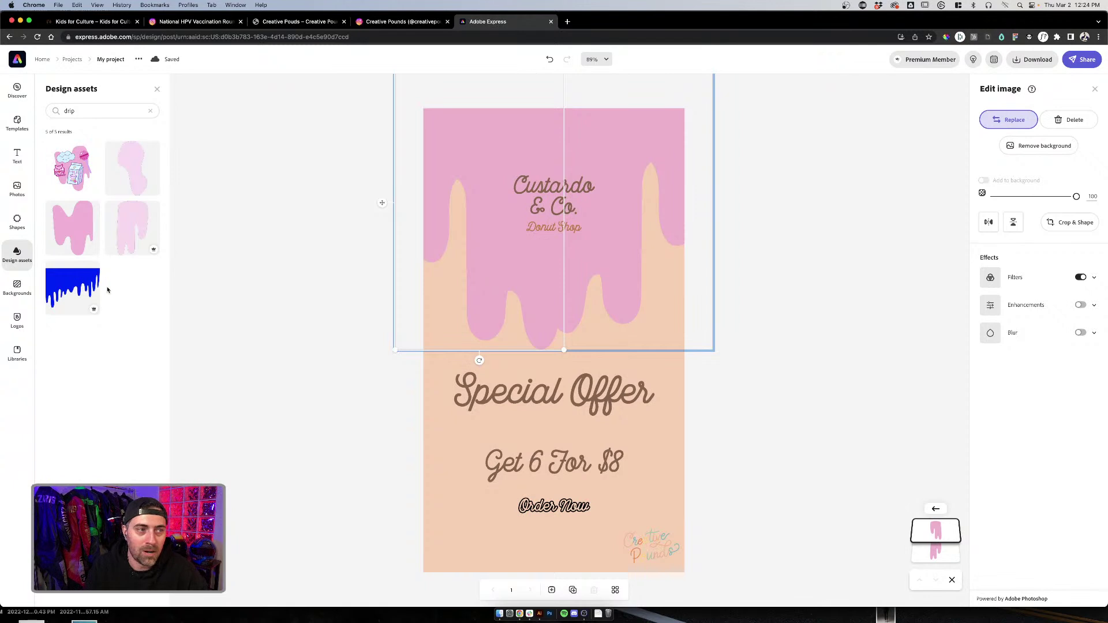
# Step: Search the design assets for "brush" to find a replacement for the drip image
pyautogui.moveTo(92, 311)
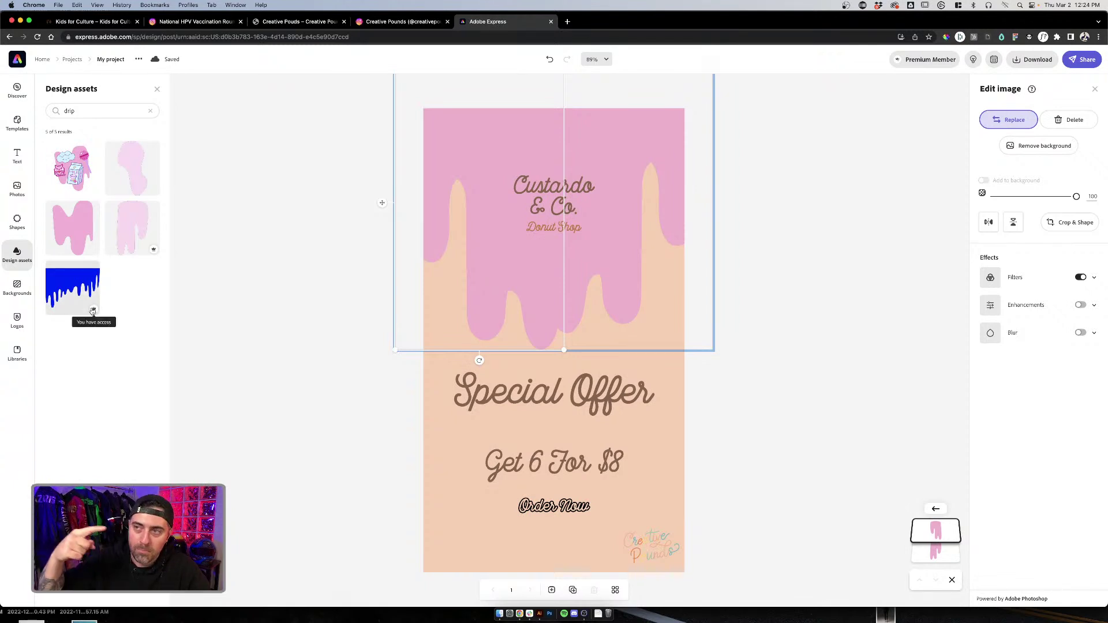
pyautogui.click(88, 110)
pyautogui.press('BackSpace')
pyautogui.press('BackSpace')
pyautogui.press('BackSpace')
pyautogui.press('BackSpace')
pyautogui.write('brush')
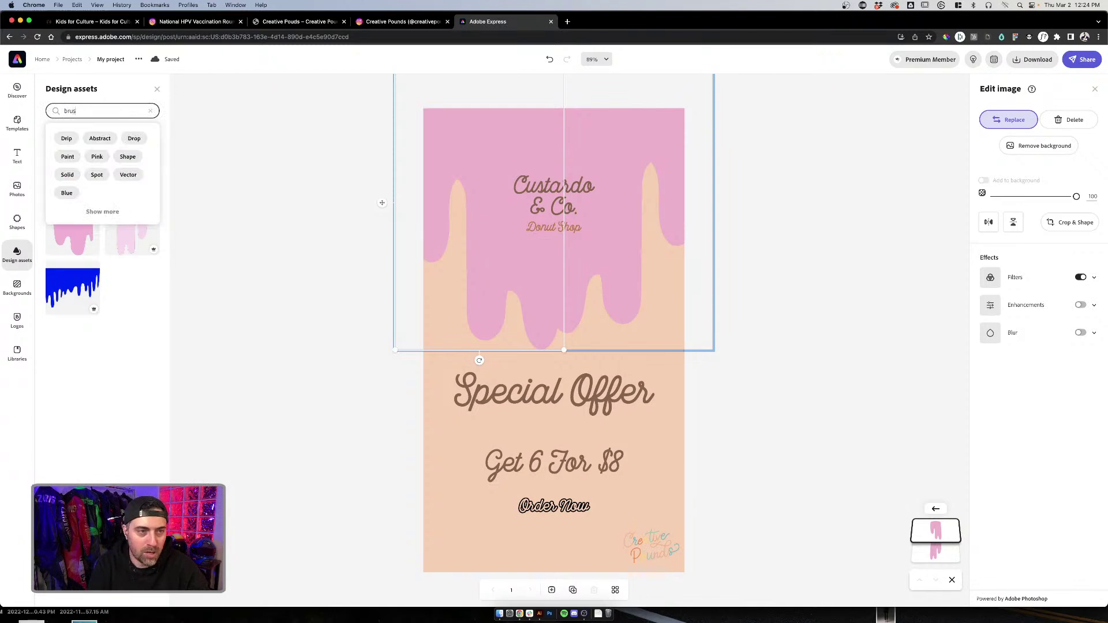
pyautogui.press('Return')
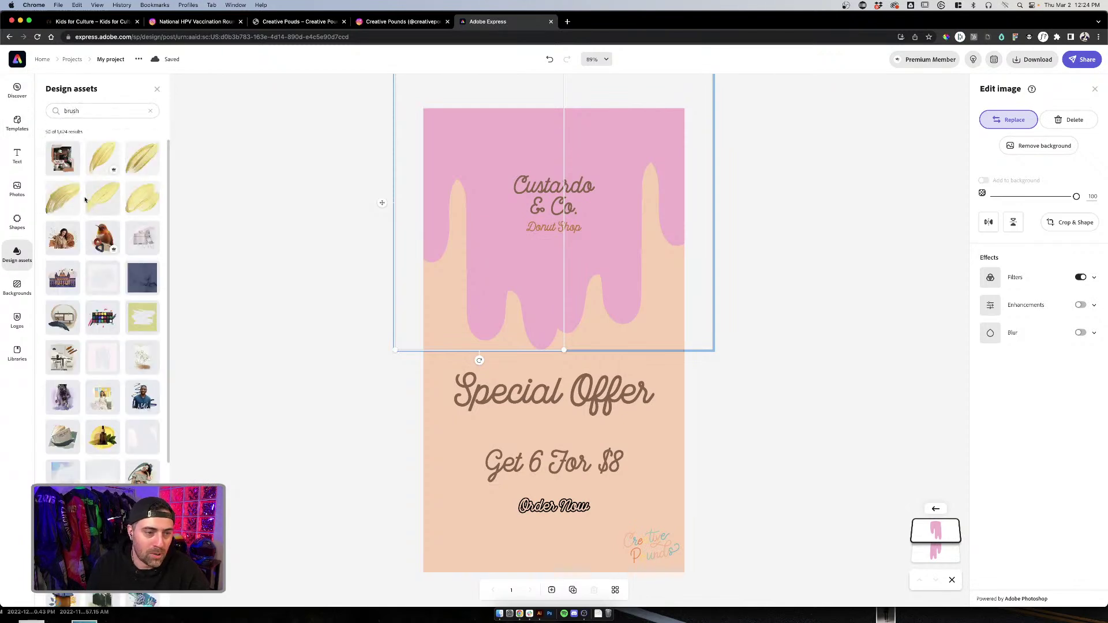
# Step: Look through the "brush" results in the design assets for a replacement for the drip image
pyautogui.scroll(-10, 83, 201)
pyautogui.scroll(-10, 87, 208)
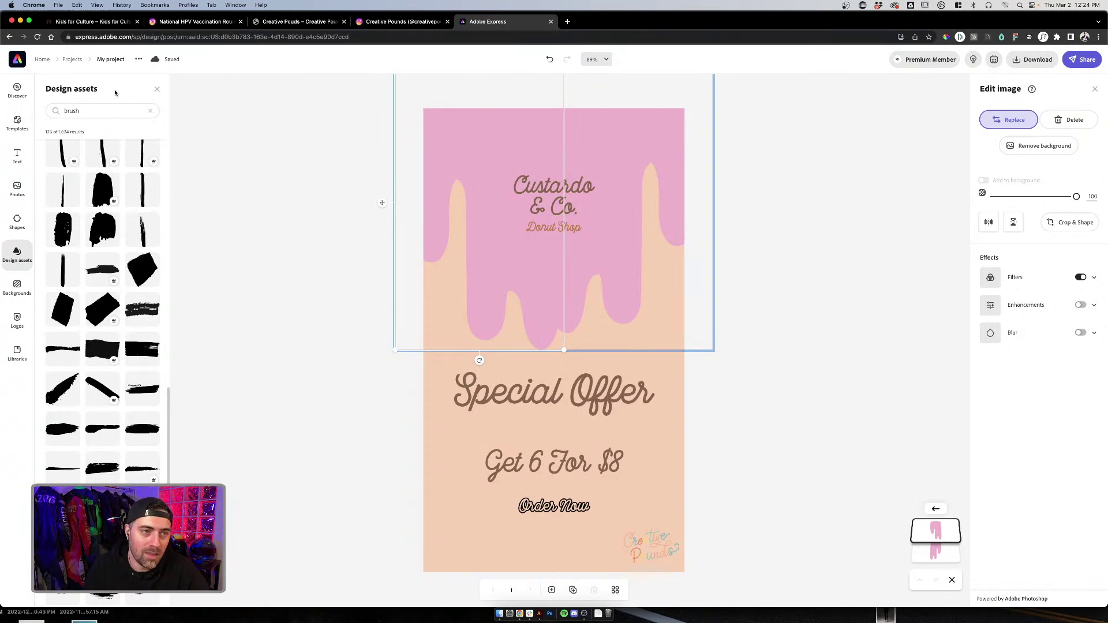
pyautogui.click(403, 189)
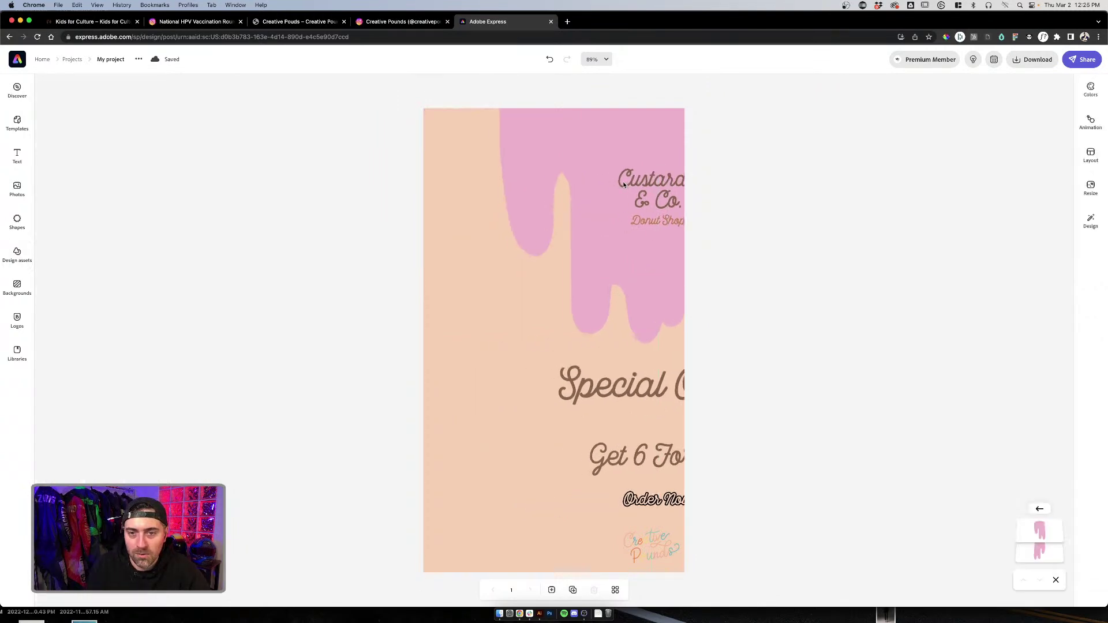
# Step: Undo the sideways shift of the grouped artwork, then move the pink drip group toward the story's lower right
pyautogui.press('super+z')
pyautogui.rightClick(1044, 535)
pyautogui.click(1058, 497)
pyautogui.click(644, 299)
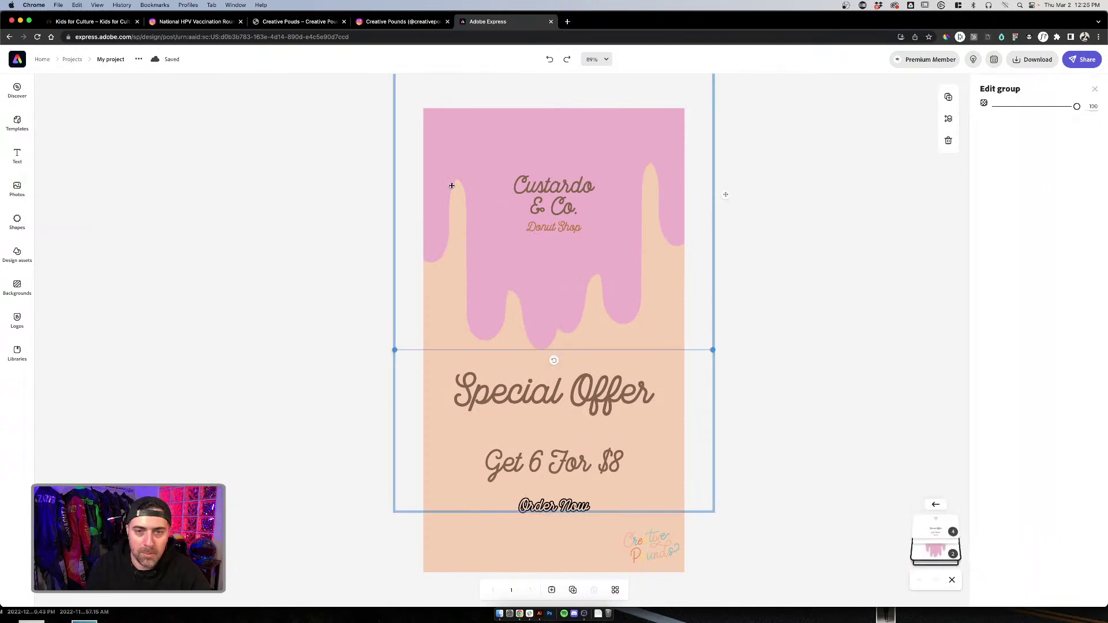
pyautogui.press('super+shift+z')
# Step: Search the shapes library for "curve"
pyautogui.click(12, 230)
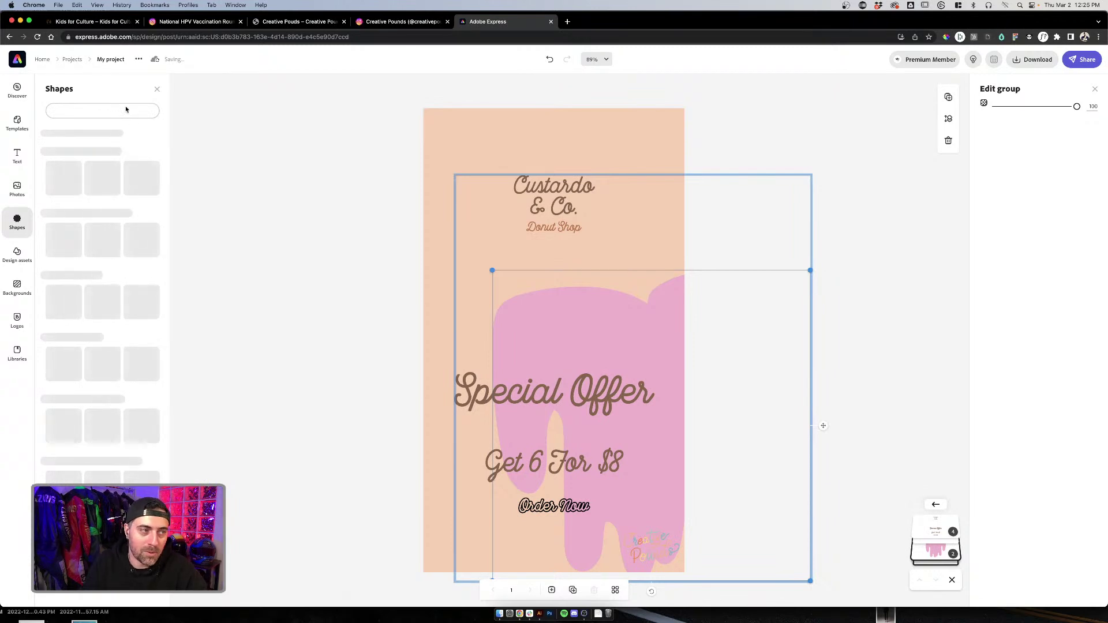
pyautogui.click(92, 110)
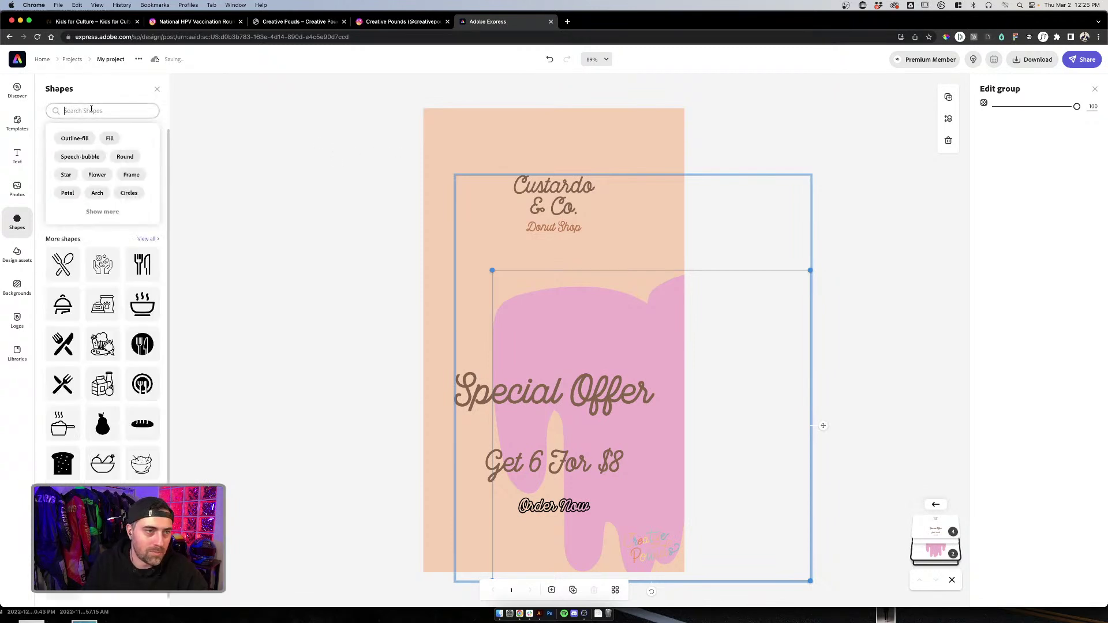
pyautogui.write('cur')
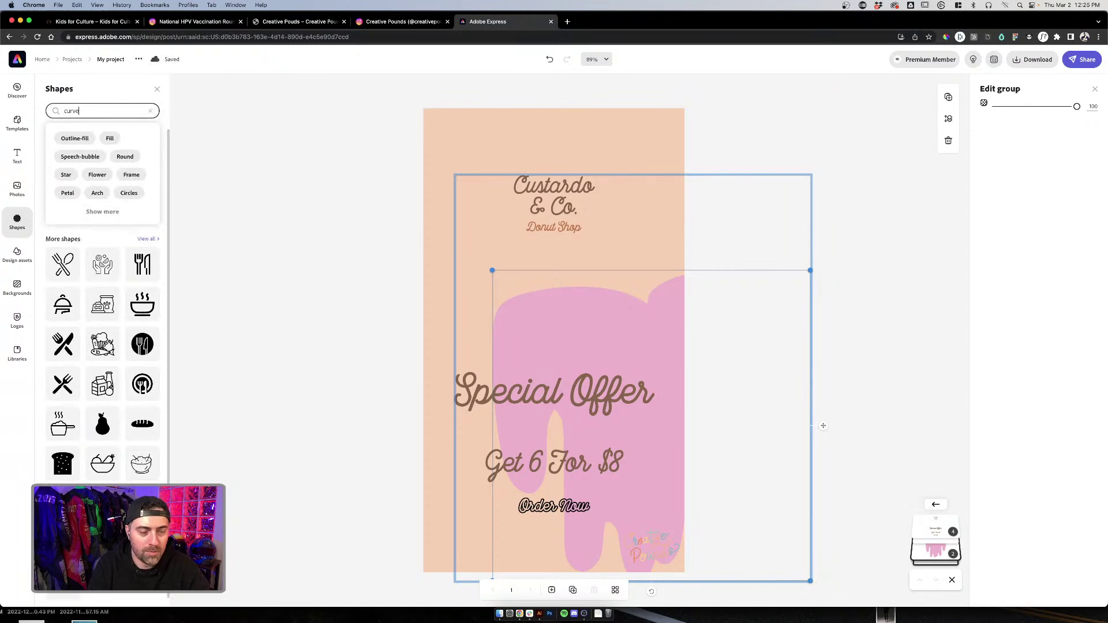
pyautogui.write('ve')
pyautogui.press('Return')
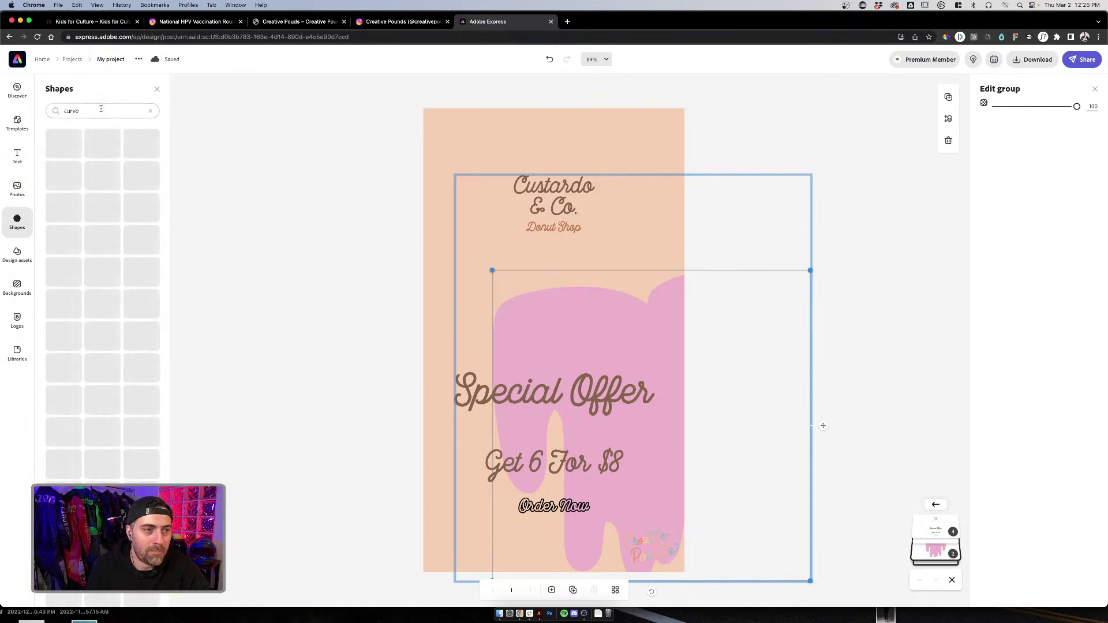
pyautogui.click(103, 108)
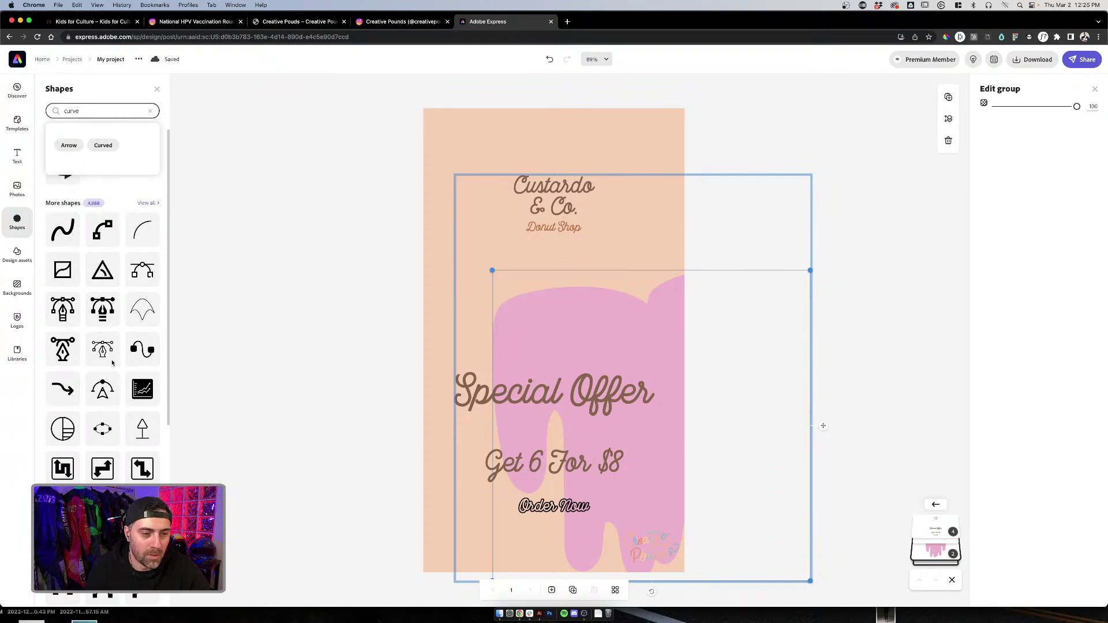
# Step: Add the thick wavy curve shape to the story's upper half and enlarge it past both page edges
pyautogui.moveTo(62, 229); pyautogui.dragTo(476, 150)
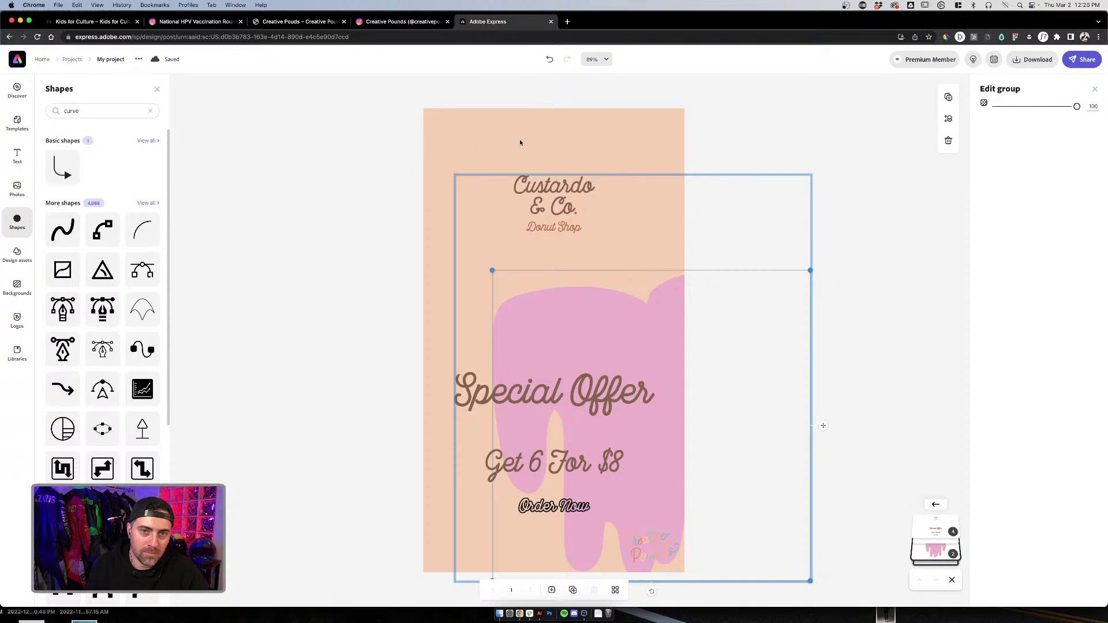
pyautogui.moveTo(448, 171); pyautogui.dragTo(317, 300)
pyautogui.moveTo(497, 131); pyautogui.dragTo(635, 126)
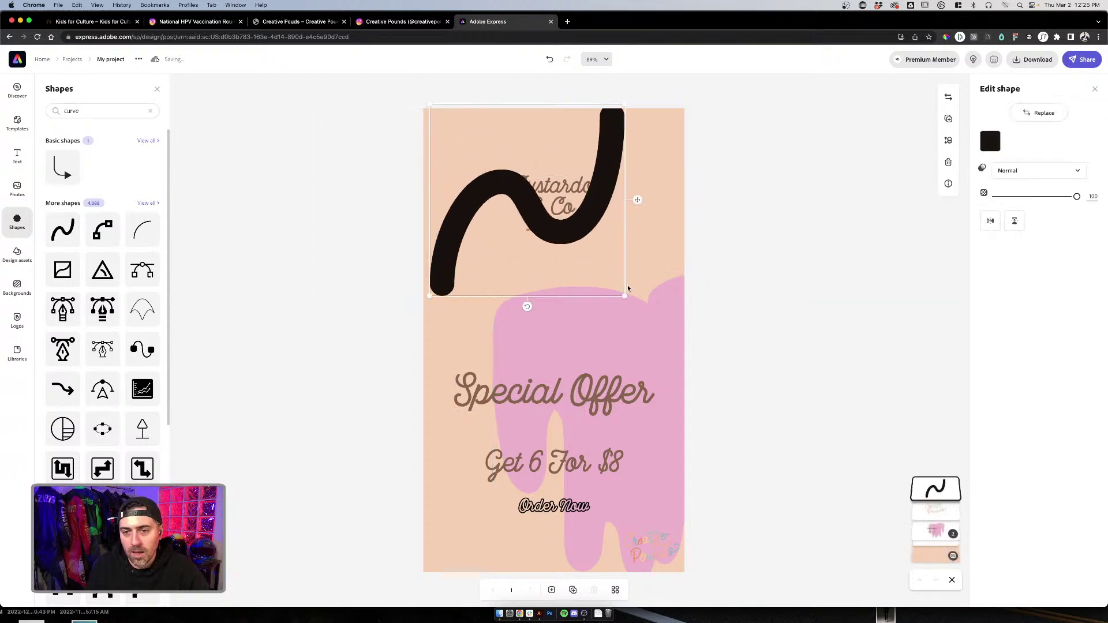
pyautogui.moveTo(624, 296); pyautogui.dragTo(794, 417)
pyautogui.moveTo(788, 272); pyautogui.dragTo(715, 220)
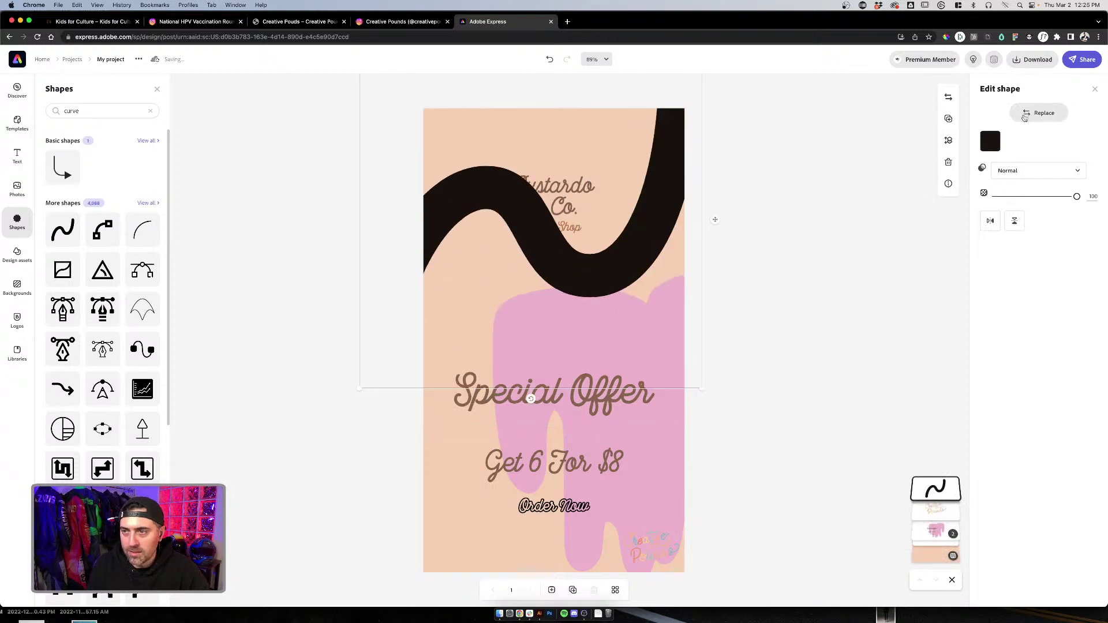
# Step: Recolour the wavy curve with the peach colour from the Creative Pounds brand palette
pyautogui.click(993, 142)
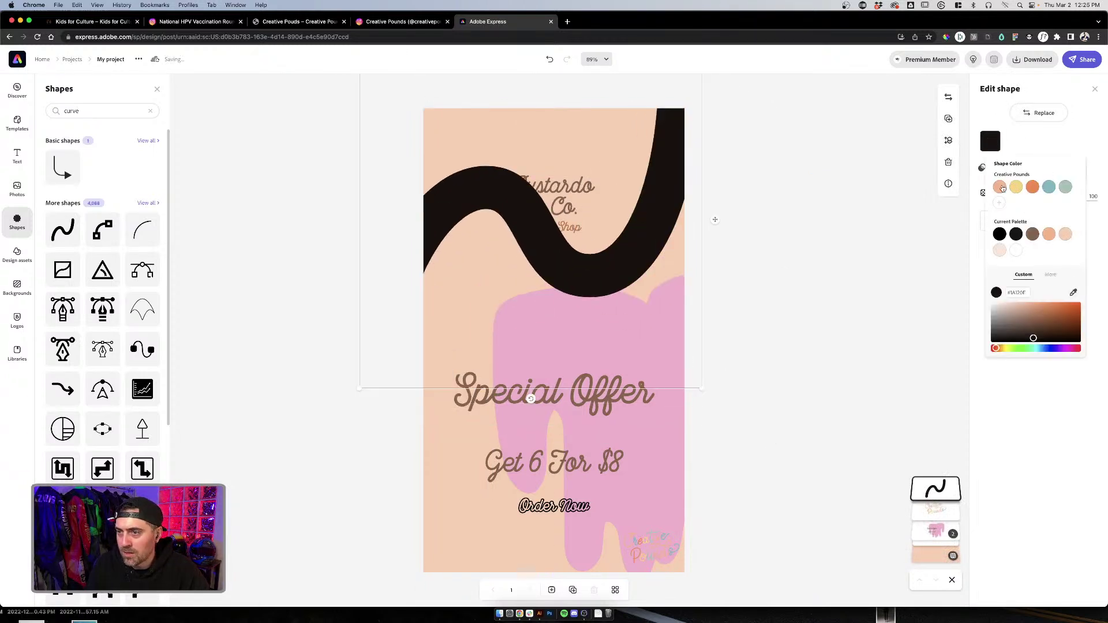
pyautogui.click(1015, 186)
pyautogui.click(999, 186)
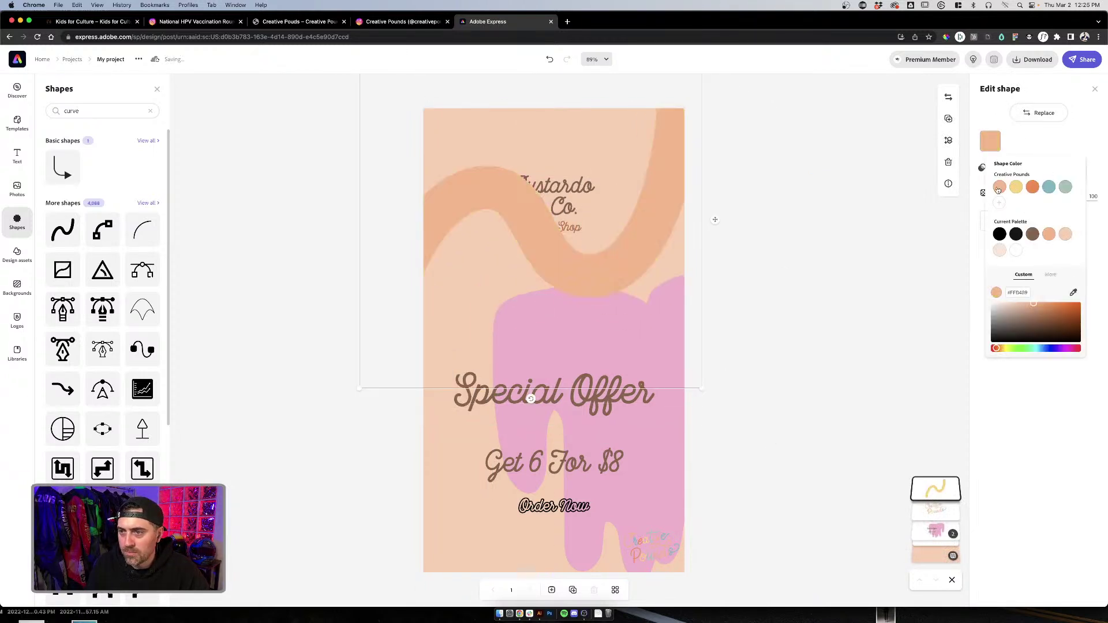
# Step: Delete the pink drip group with its offer text and the Creative Pounds logo from the story
pyautogui.click(743, 211)
pyautogui.click(604, 130)
pyautogui.click(660, 195)
pyautogui.click(649, 363)
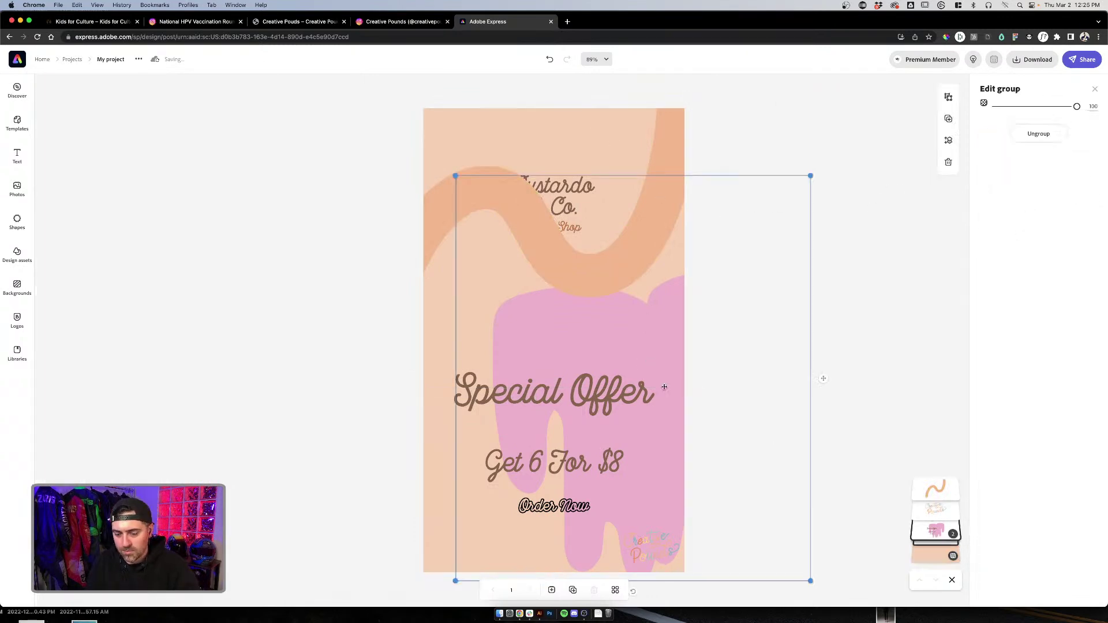
pyautogui.press('BackSpace')
pyautogui.click(639, 400)
pyautogui.click(654, 545)
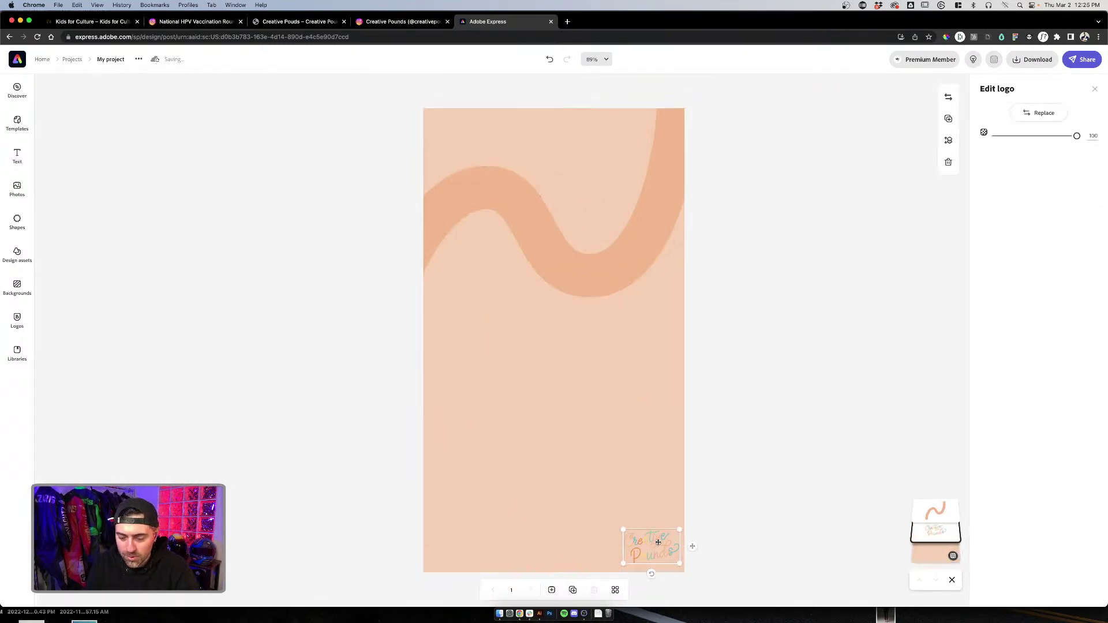
pyautogui.press('BackSpace')
# Step: Enlarge the wavy curve and position it so it dips mid-page and rises along the story's right edge
pyautogui.click(580, 185)
pyautogui.click(564, 252)
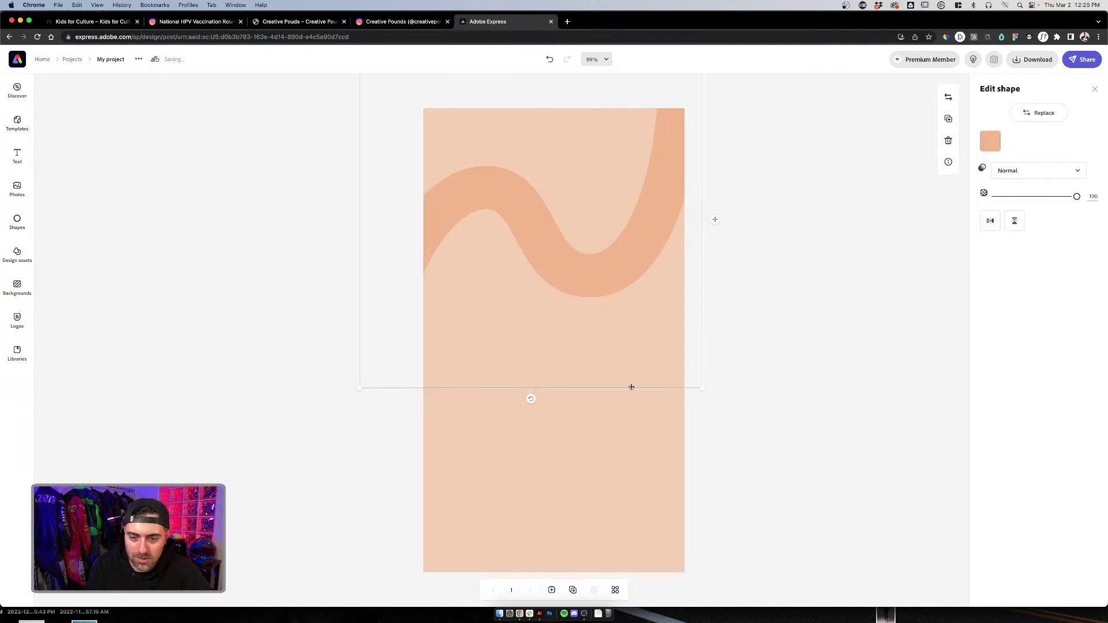
pyautogui.moveTo(364, 385); pyautogui.dragTo(302, 426)
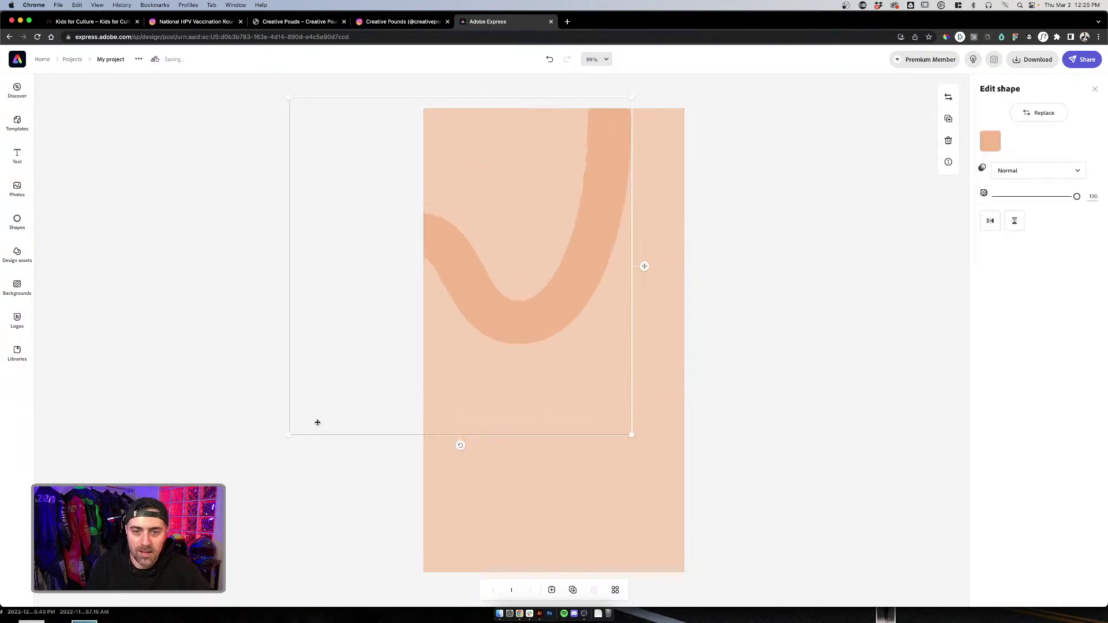
pyautogui.moveTo(633, 431); pyautogui.dragTo(863, 507)
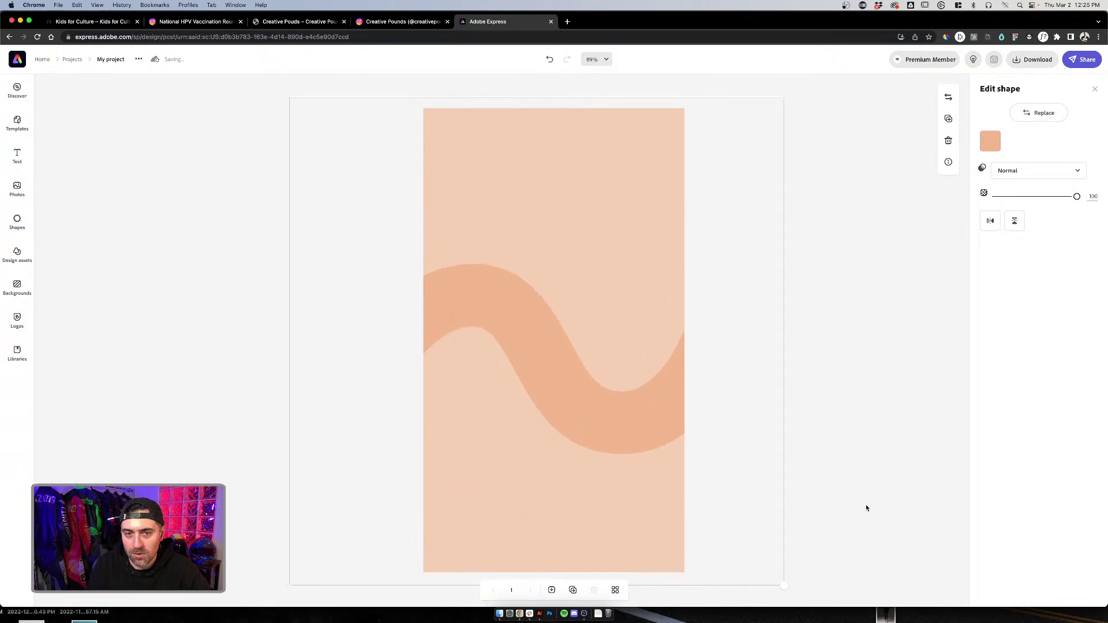
pyautogui.moveTo(513, 417); pyautogui.dragTo(547, 378)
pyautogui.click(739, 366)
pyautogui.click(645, 337)
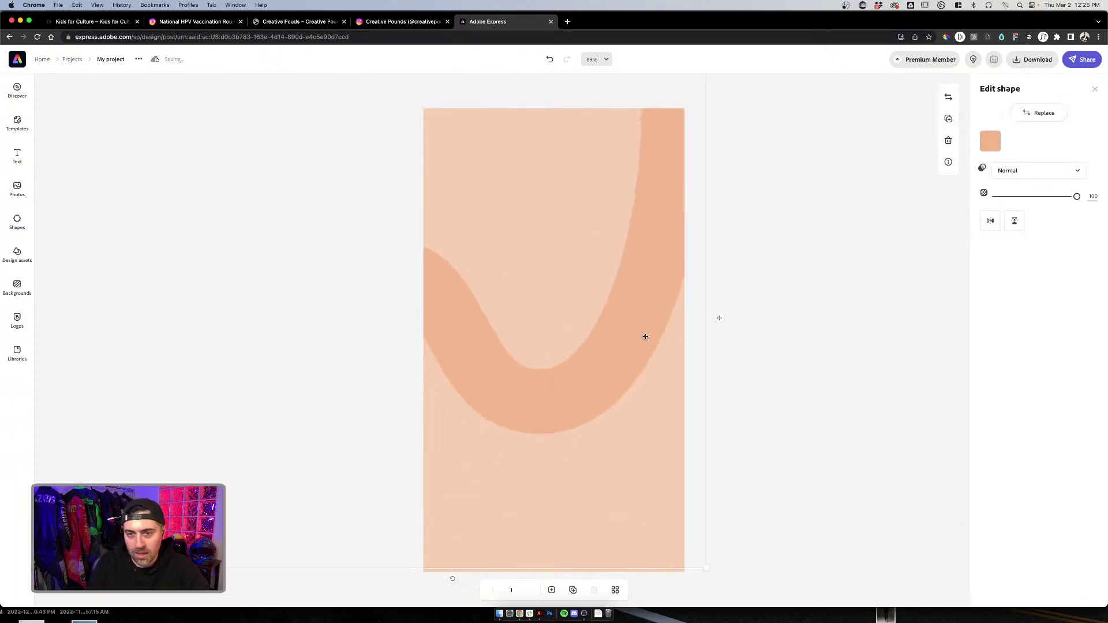
pyautogui.click(801, 346)
pyautogui.click(633, 325)
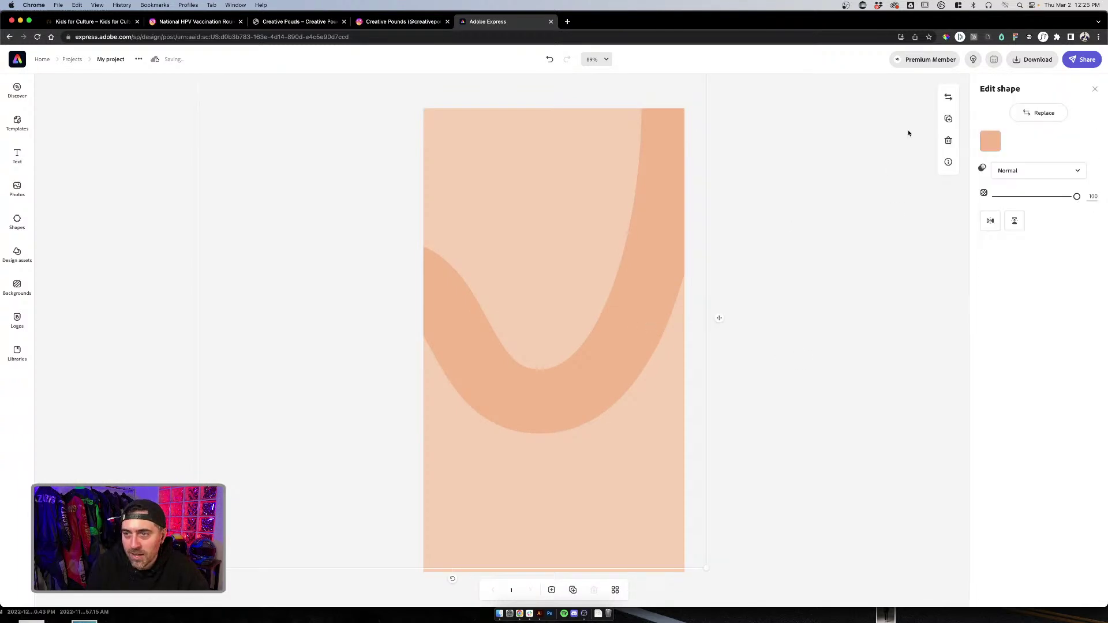
# Step: Duplicate the wavy curve, rotate the copy and place it against the story's left edge, overlapping the original
pyautogui.click(948, 118)
pyautogui.moveTo(682, 313); pyautogui.dragTo(675, 433)
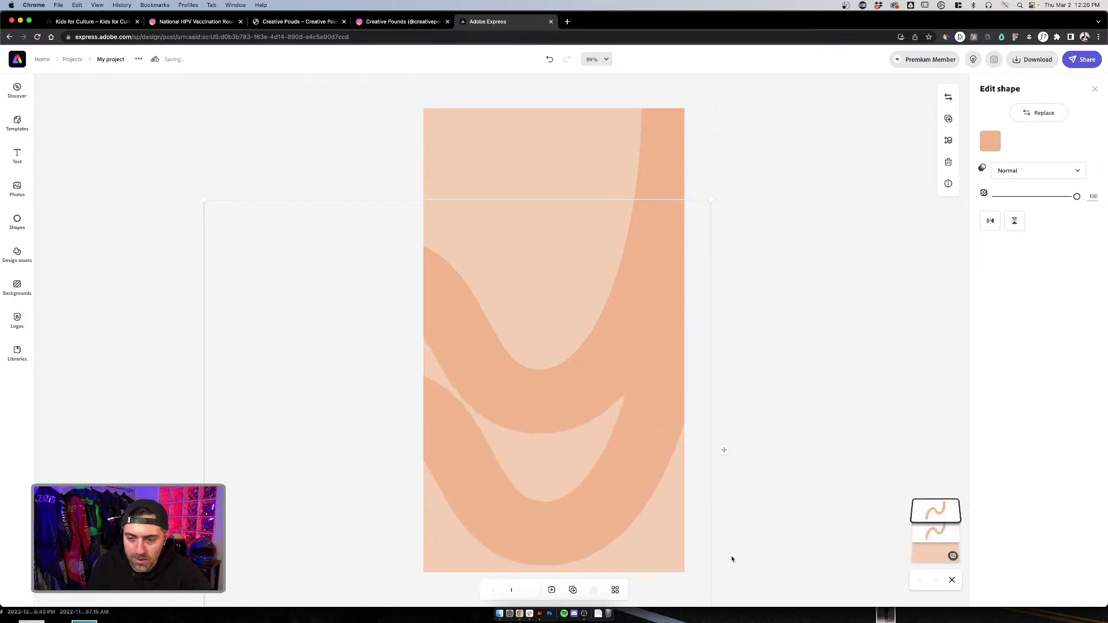
pyautogui.moveTo(648, 509); pyautogui.dragTo(557, 273)
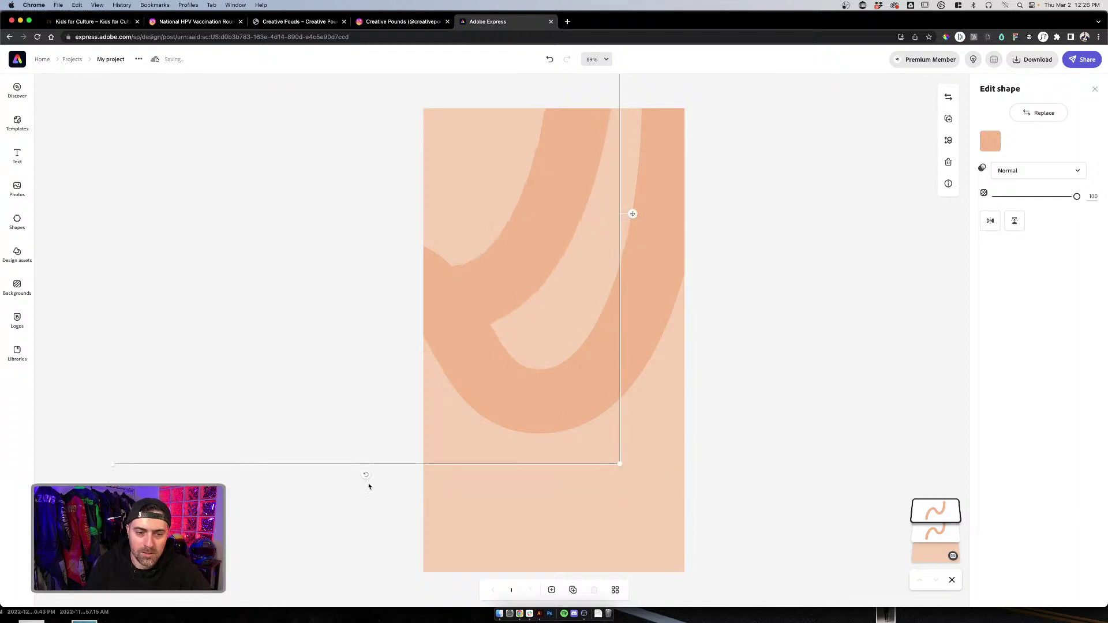
pyautogui.moveTo(378, 480); pyautogui.dragTo(692, 217)
pyautogui.moveTo(445, 173); pyautogui.dragTo(455, 413)
pyautogui.click(821, 353)
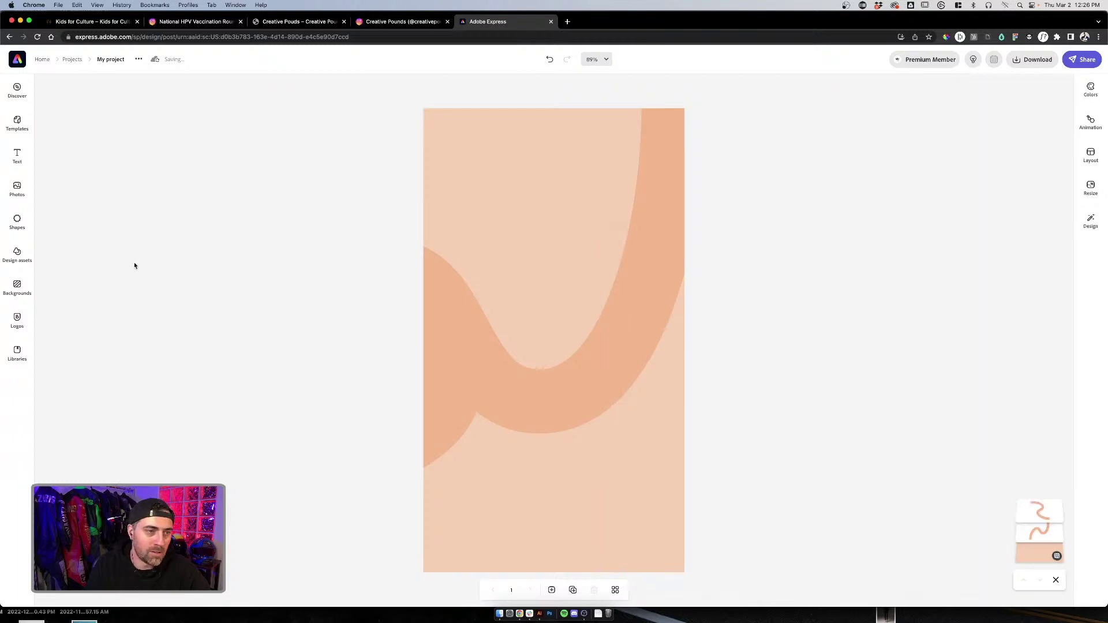
# Step: Add the solid bell-shaped curve from the shape results to the upper part of the story
pyautogui.click(17, 221)
pyautogui.scroll(-5, 90, 264)
pyautogui.scroll(-2, 89, 263)
pyautogui.scroll(1, 145, 375)
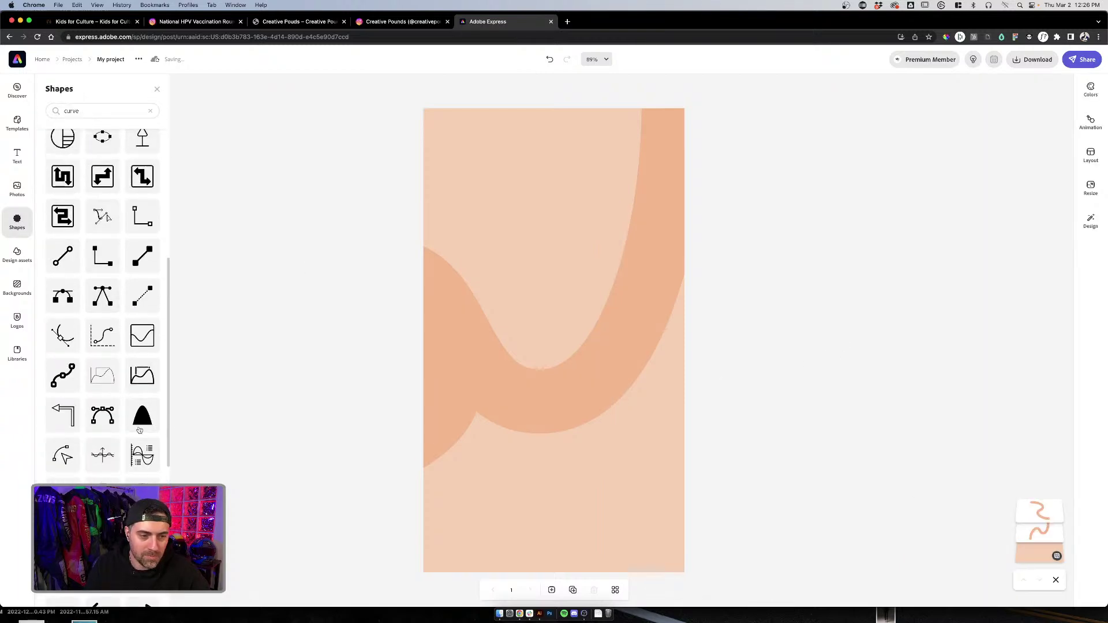
pyautogui.click(156, 429)
pyautogui.click(586, 223)
pyautogui.moveTo(599, 205); pyautogui.dragTo(509, 221)
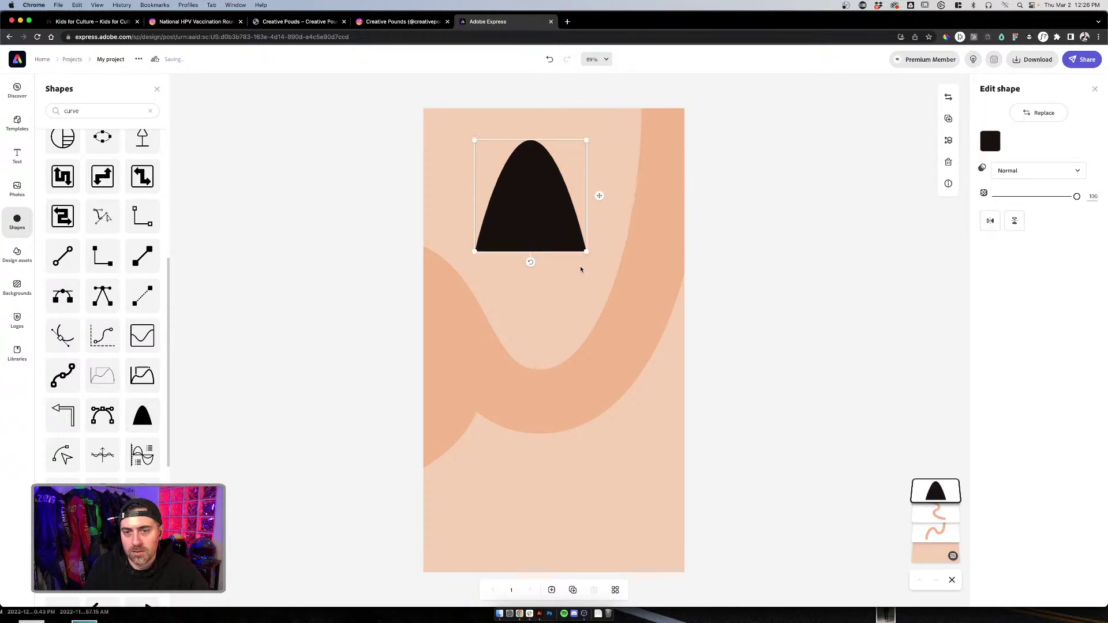
# Step: Turn the bell shape nearly upside down and enlarge it to fill the area above the large curve
pyautogui.moveTo(531, 262); pyautogui.dragTo(524, 130)
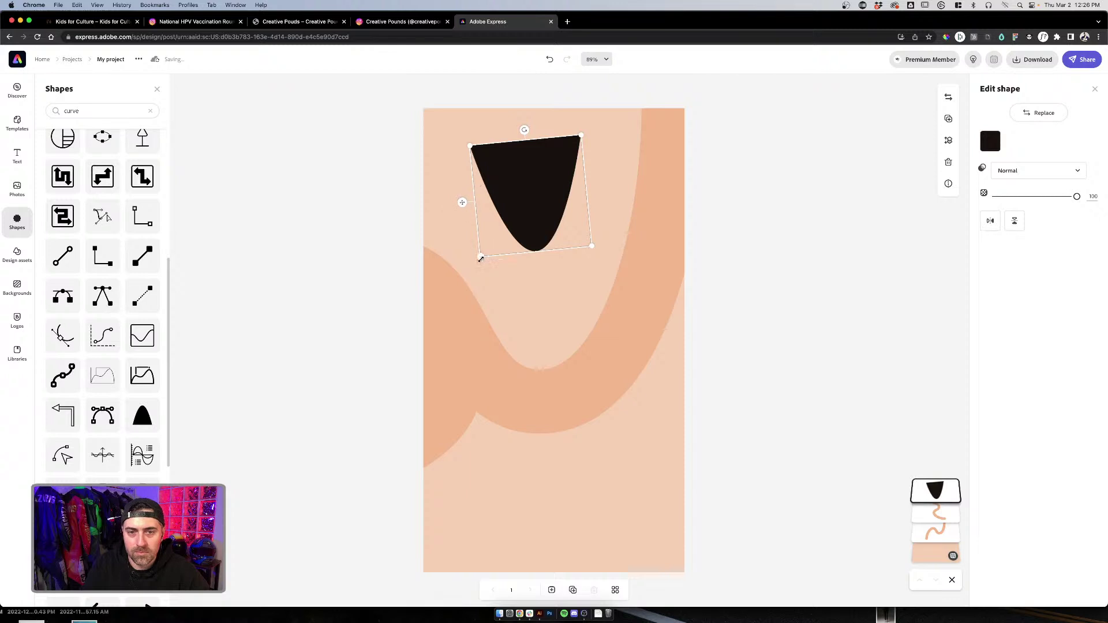
pyautogui.moveTo(481, 258); pyautogui.dragTo(326, 425)
pyautogui.moveTo(534, 225); pyautogui.dragTo(557, 223)
pyautogui.moveTo(691, 370); pyautogui.dragTo(714, 368)
pyautogui.moveTo(566, 253); pyautogui.dragTo(555, 241)
pyautogui.moveTo(696, 375); pyautogui.dragTo(715, 385)
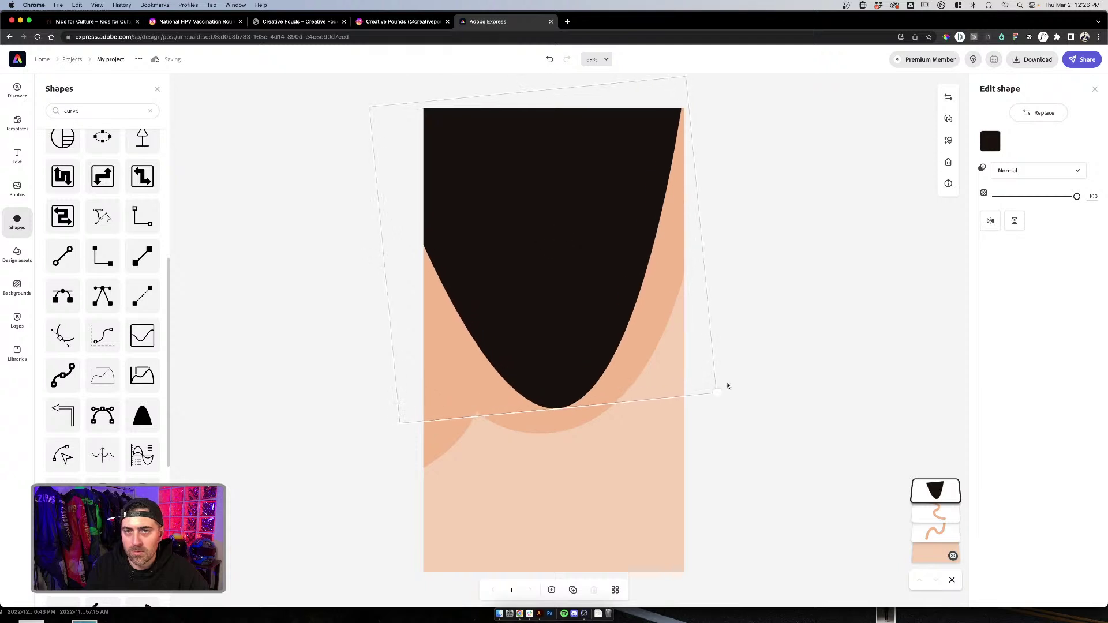
# Step: Recolour the bell shape with the peach Creative Pounds brand colour
pyautogui.click(990, 141)
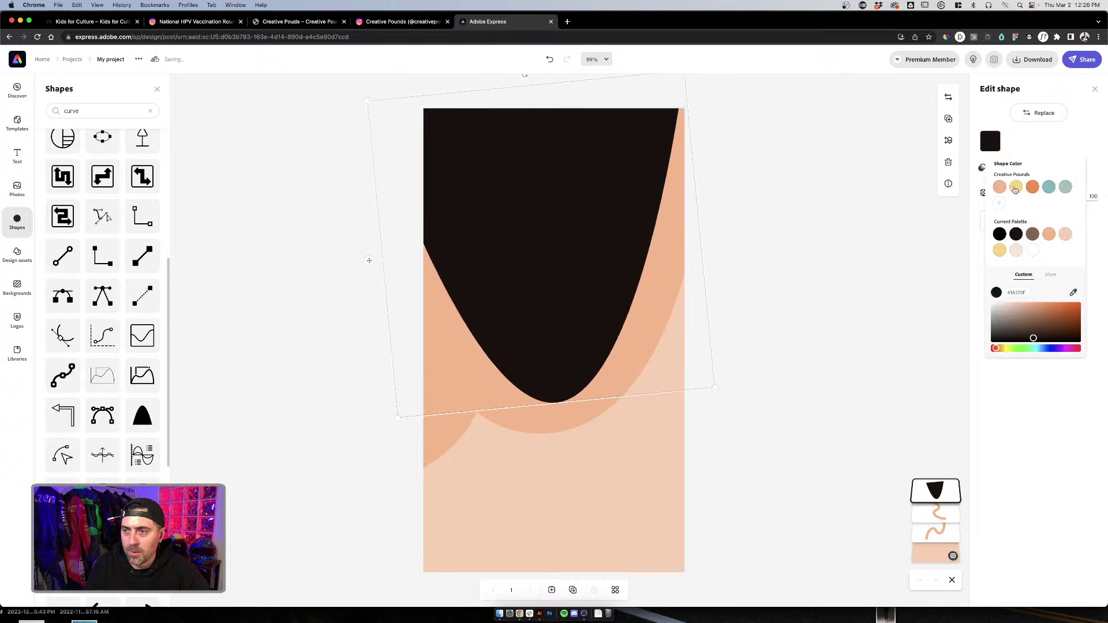
pyautogui.click(998, 186)
pyautogui.click(828, 205)
pyautogui.click(787, 343)
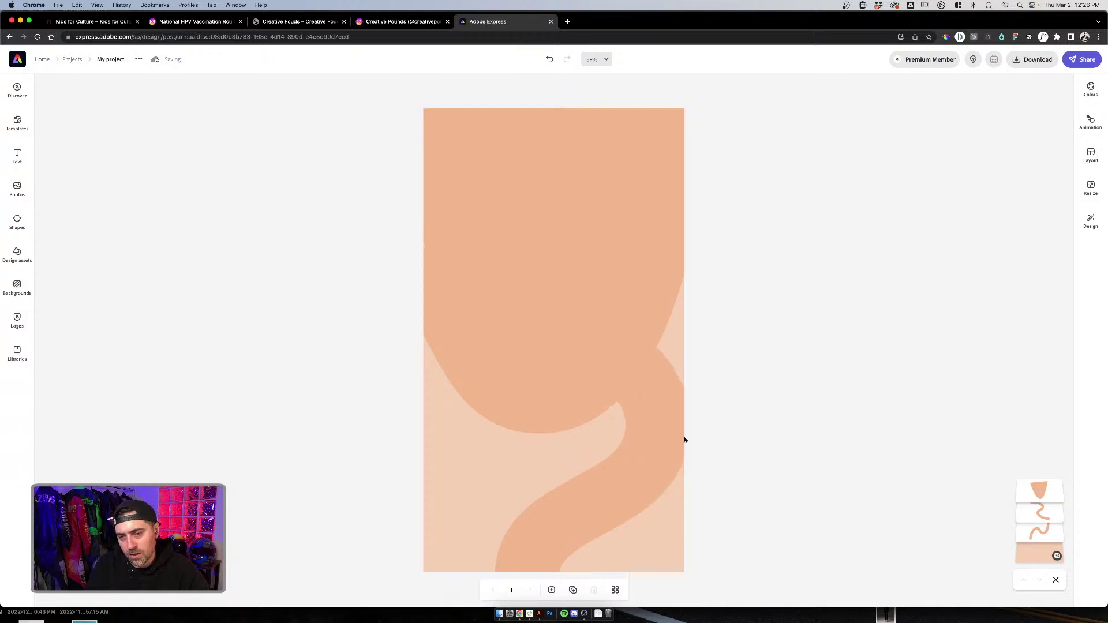
# Step: Rotate the duplicated curve and position it as a wave across the lower part of the story, overlapping the bowl shape
pyautogui.click(649, 378)
pyautogui.moveTo(822, 510)
pyautogui.mouseDown()
pyautogui.moveTo(791, 430)
pyautogui.moveTo(581, 287)
pyautogui.moveTo(489, 278)
pyautogui.mouseUp()
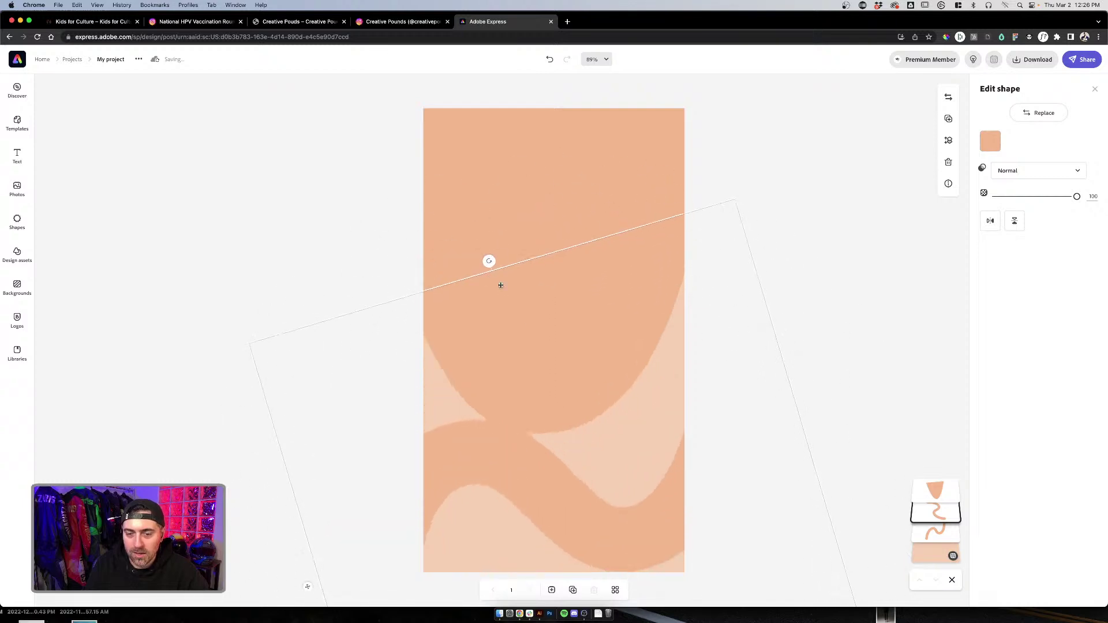
pyautogui.moveTo(483, 489)
pyautogui.mouseDown()
pyautogui.moveTo(660, 442)
pyautogui.moveTo(673, 388)
pyautogui.moveTo(519, 389)
pyautogui.moveTo(482, 400)
pyautogui.moveTo(519, 416)
pyautogui.mouseUp()
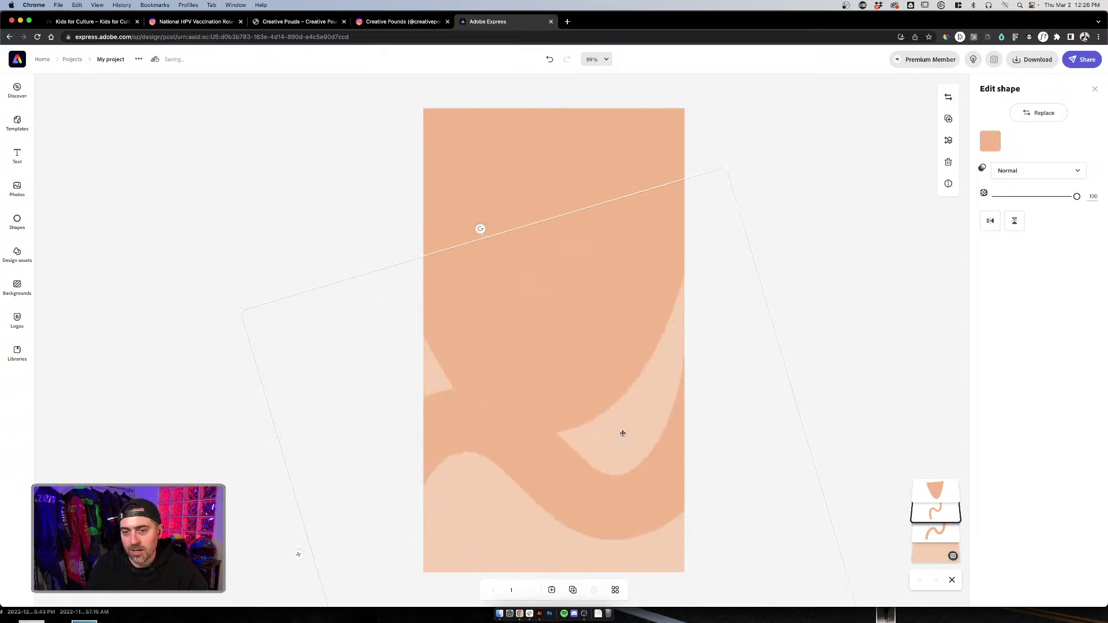
pyautogui.click(844, 283)
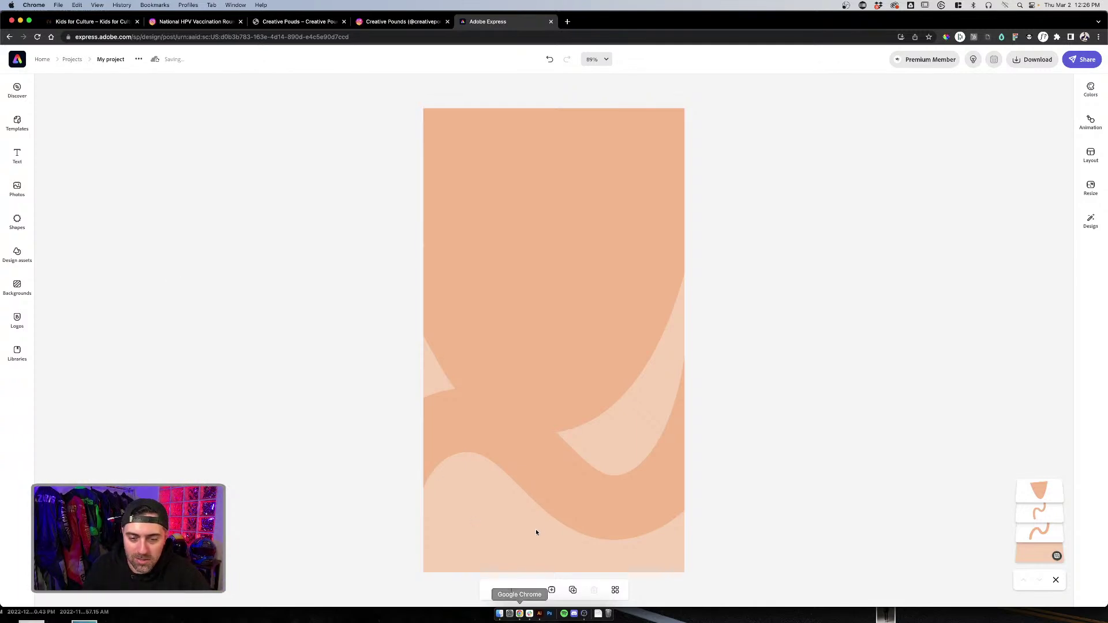
pyautogui.moveTo(541, 508); pyautogui.dragTo(539, 526)
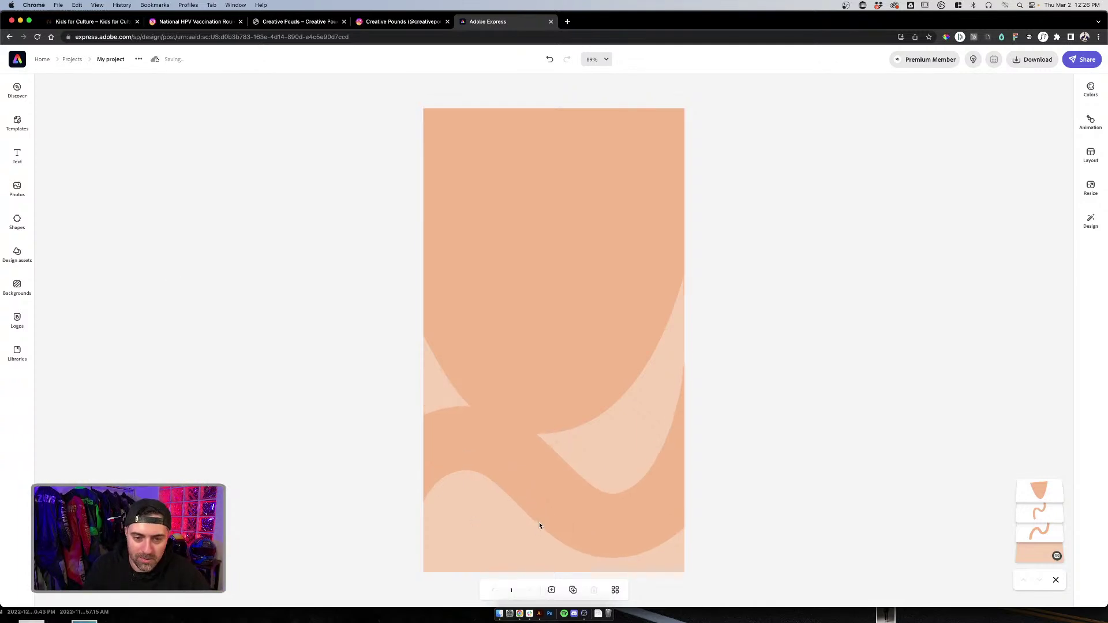
# Step: Add a text box reading "Pop Up Shop" in the upper part of the story
pyautogui.click(15, 155)
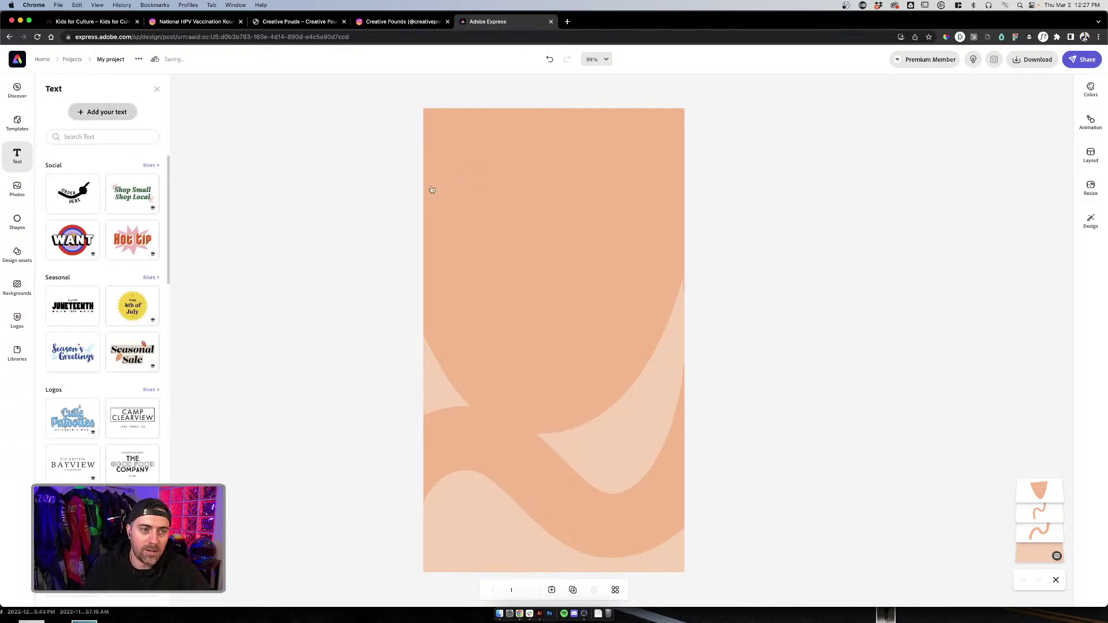
pyautogui.press('t')
pyautogui.moveTo(576, 317); pyautogui.dragTo(577, 192)
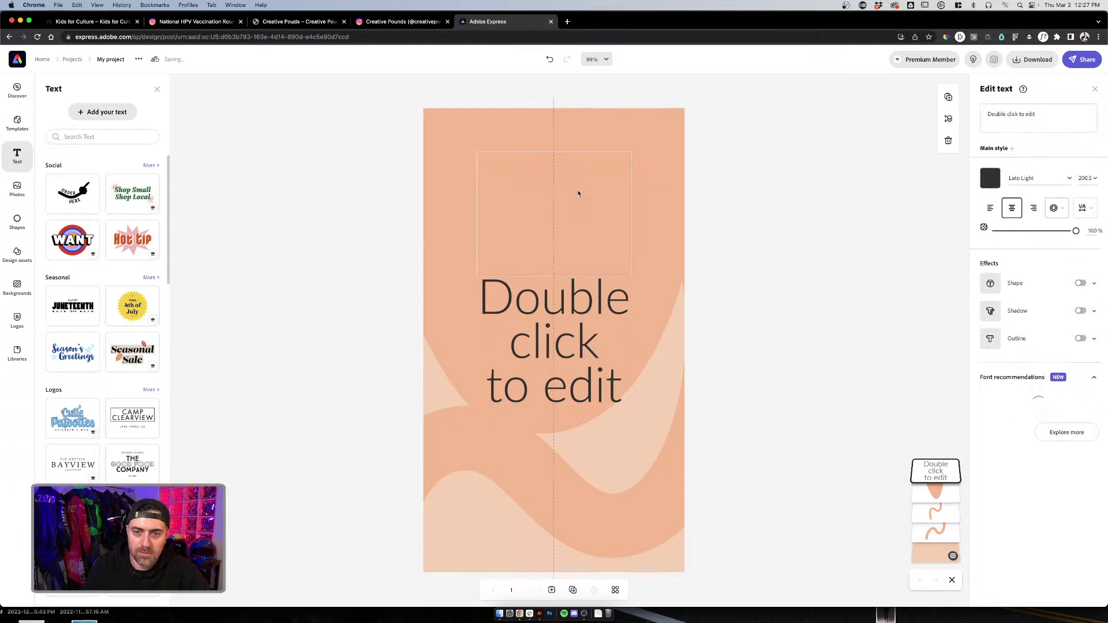
pyautogui.click(1036, 117)
pyautogui.hotkey('ctrl', 'a')
pyautogui.write('Pop up')
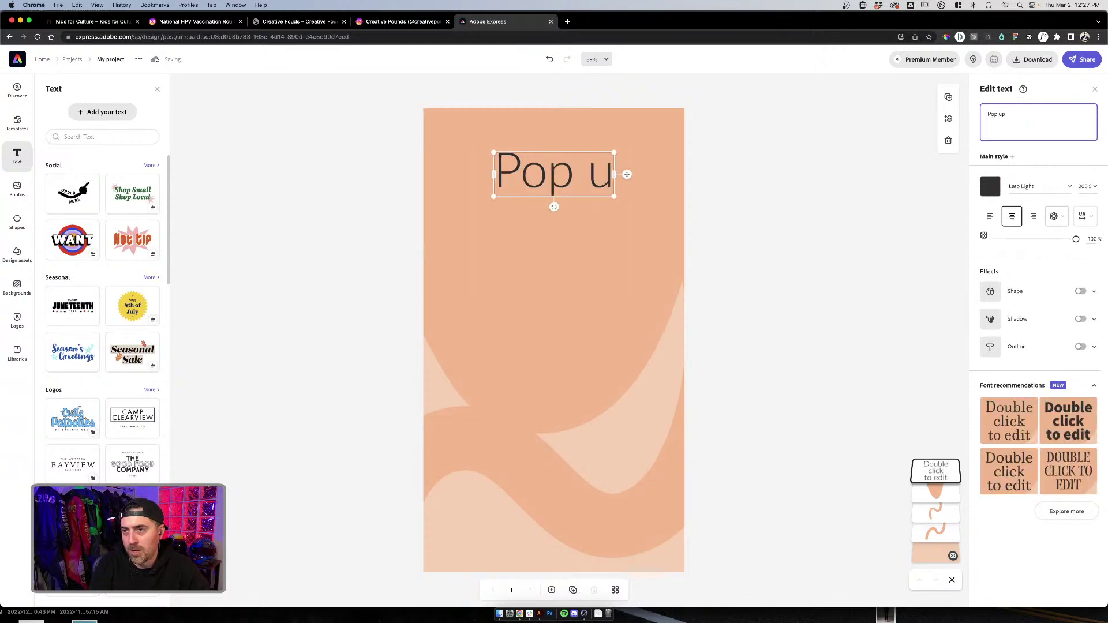
pyautogui.press('BackSpace')
pyautogui.press('BackSpace')
pyautogui.write('Up Shop')
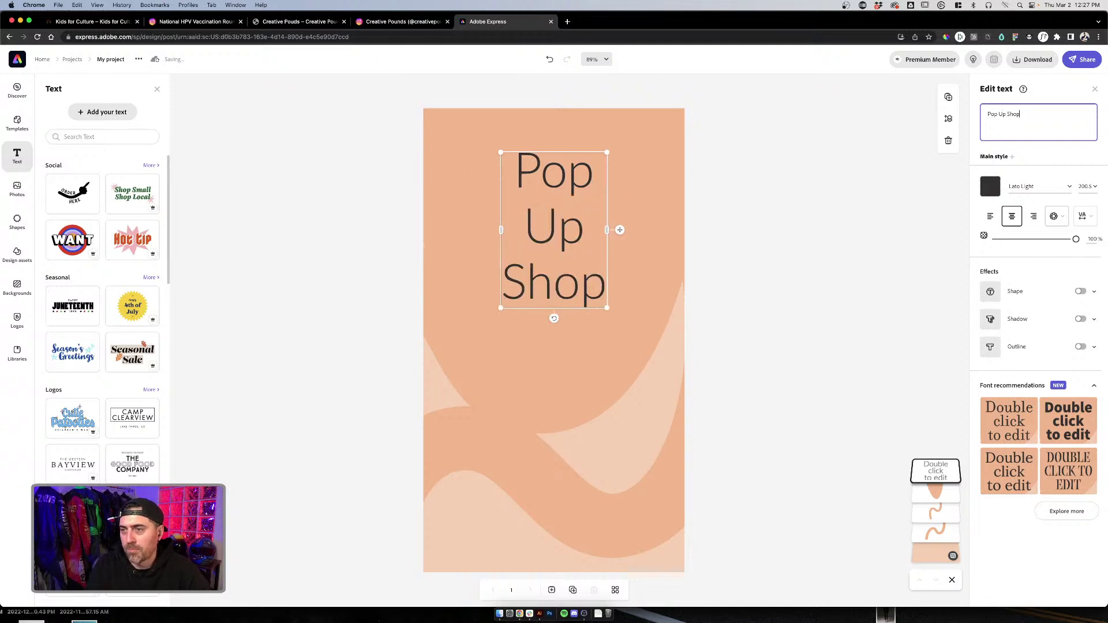
# Step: Change the "Pop Up Shop" text's font to Local Brewery Bold
pyautogui.click(1066, 178)
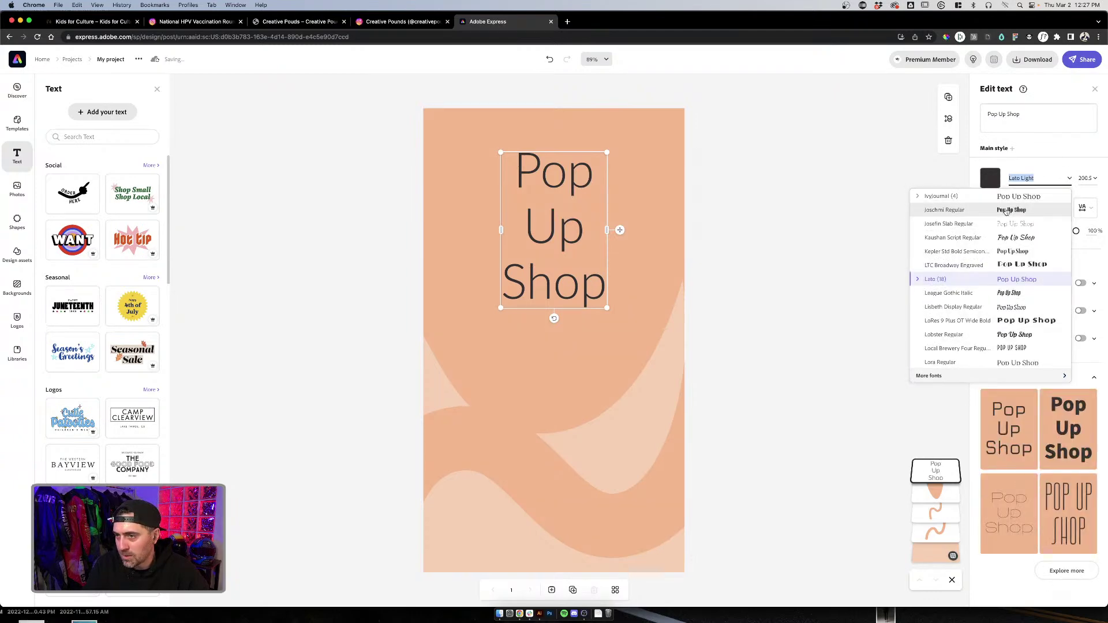
pyautogui.scroll(10, 1015, 191)
pyautogui.write('brew')
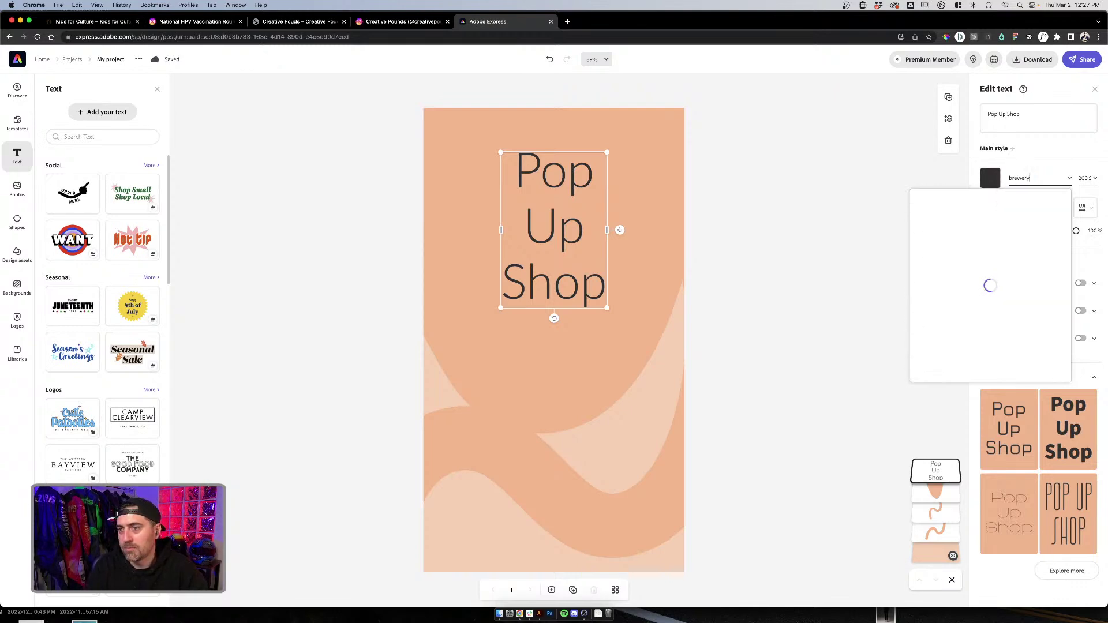
pyautogui.write('ery')
pyautogui.click(1021, 207)
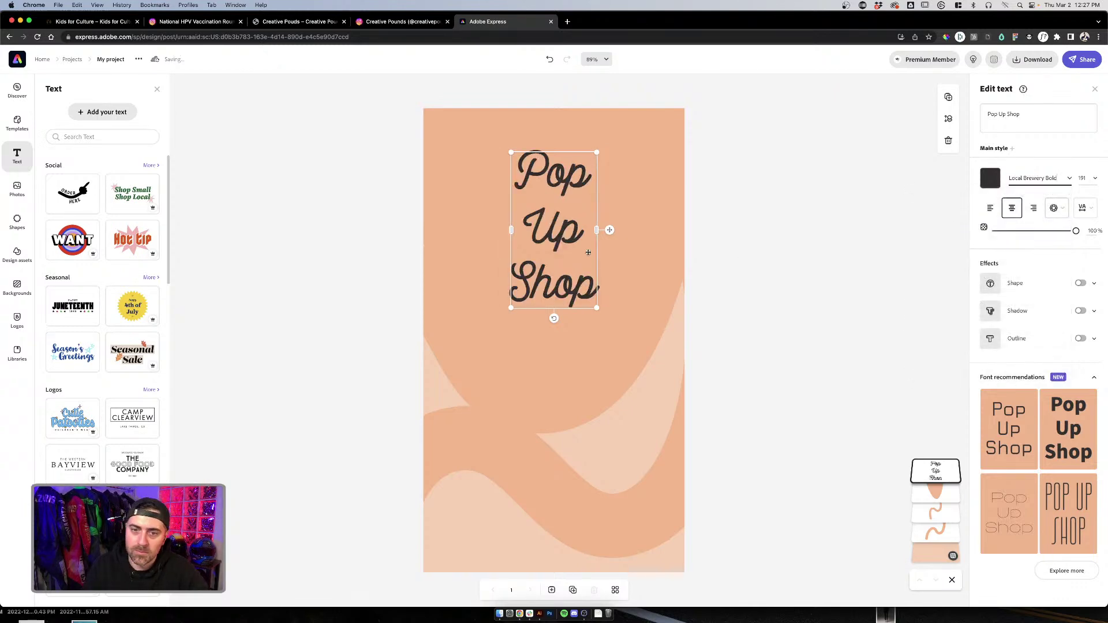
# Step: Widen the "Pop Up Shop" text box onto one line, shrink the text to about size 151.8 and centre it near the story's upper edge
pyautogui.moveTo(596, 230); pyautogui.dragTo(763, 223)
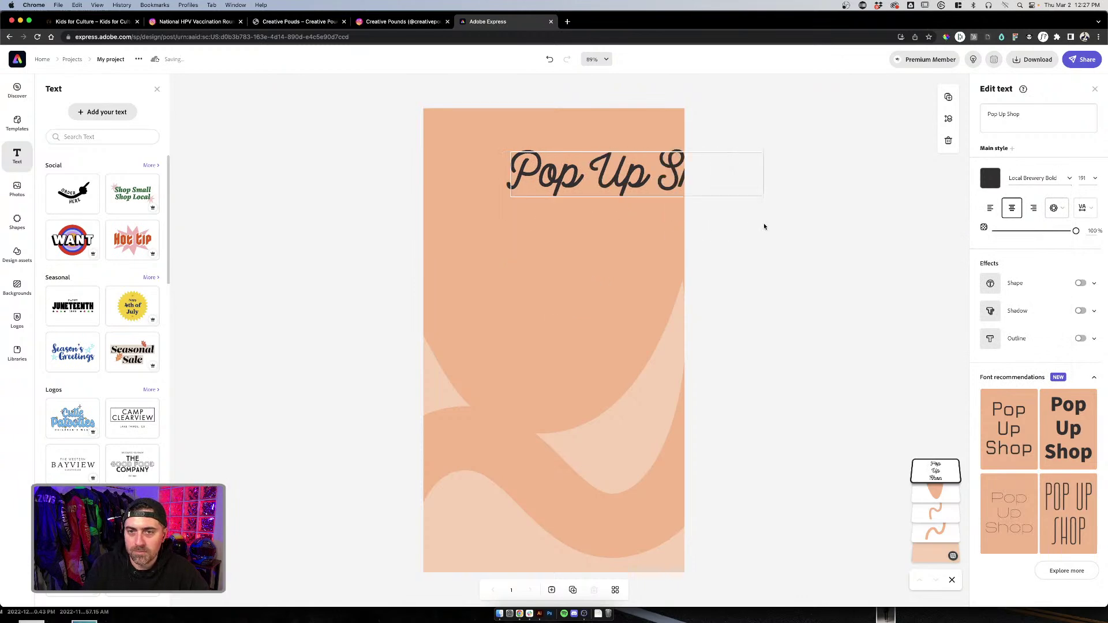
pyautogui.moveTo(642, 184); pyautogui.dragTo(607, 185)
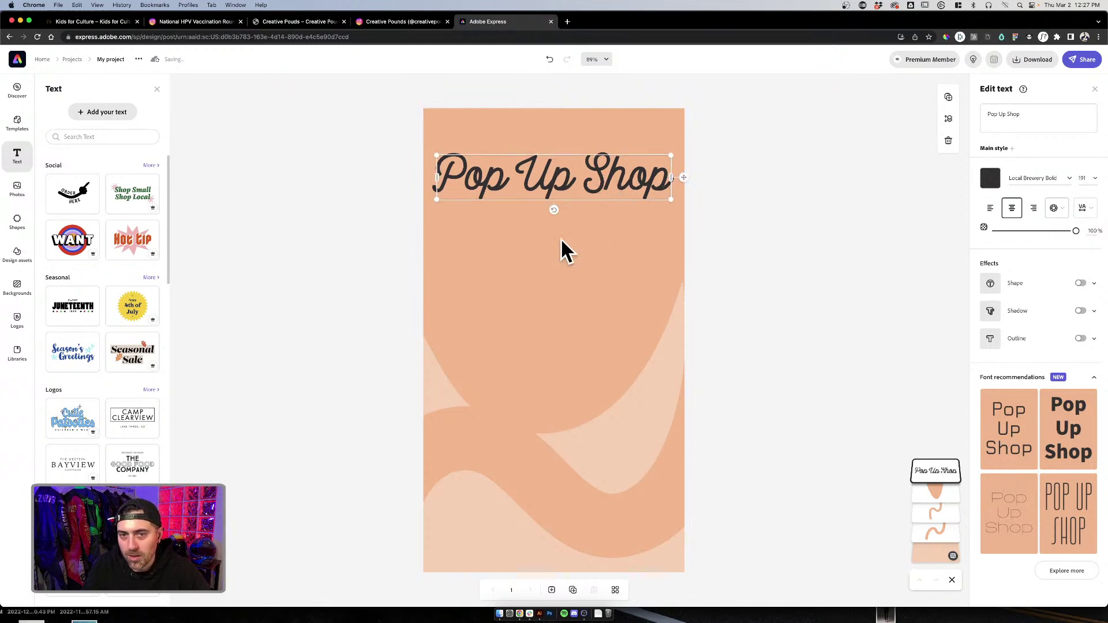
pyautogui.moveTo(669, 199); pyautogui.dragTo(622, 158)
pyautogui.moveTo(542, 171); pyautogui.dragTo(562, 171)
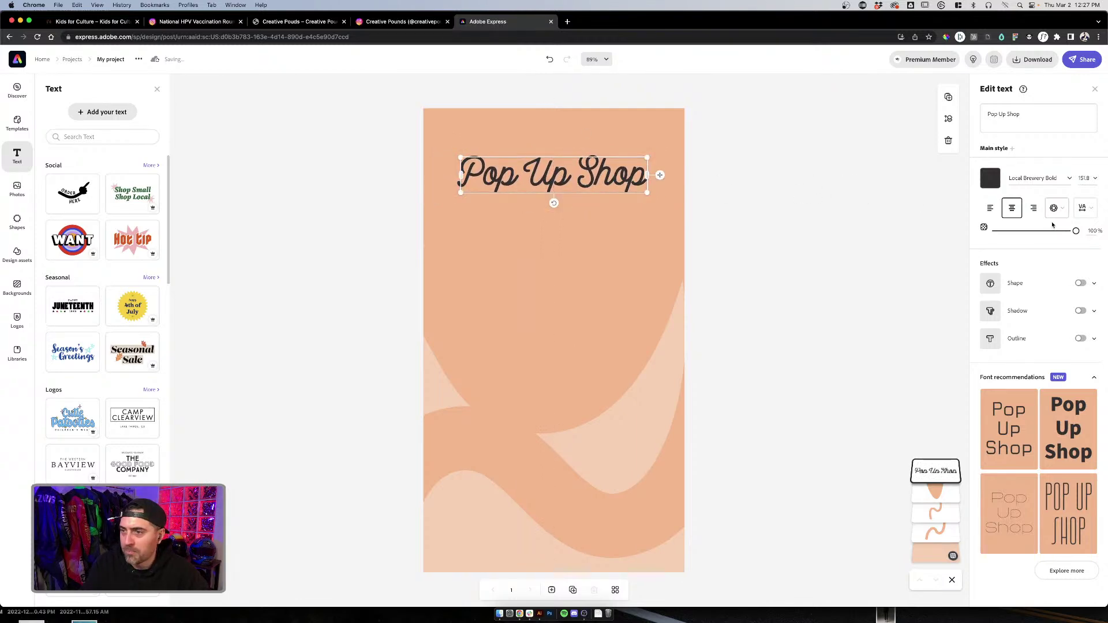
# Step: Try several palette colours on the "Pop Up Shop" text, settle on pure black #000000, and nudge the text slightly up
pyautogui.click(990, 179)
pyautogui.click(1016, 225)
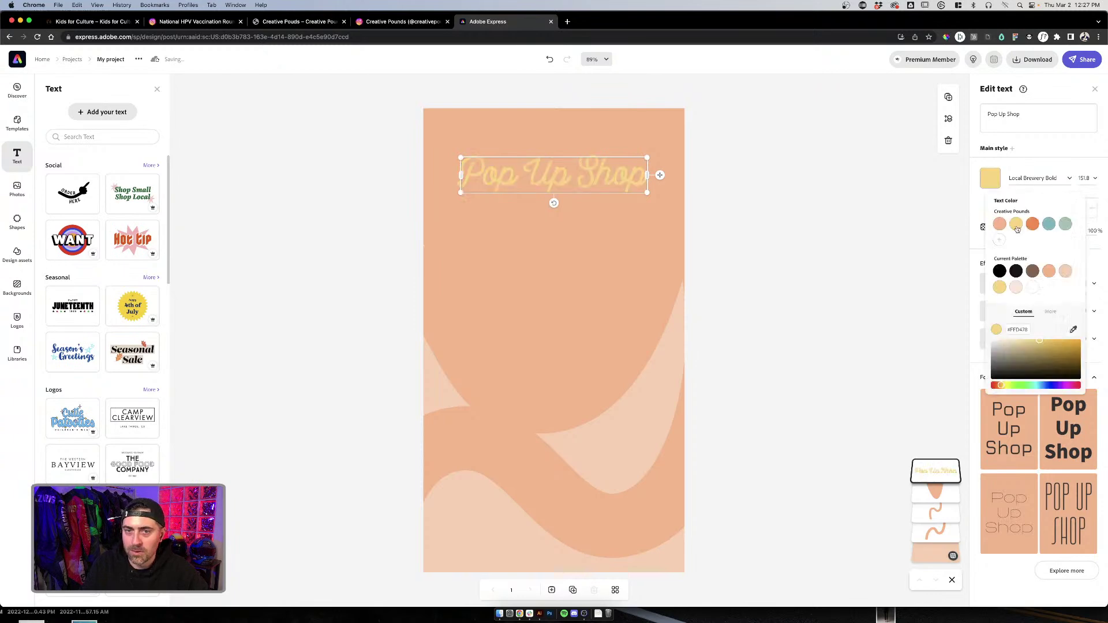
pyautogui.click(1049, 224)
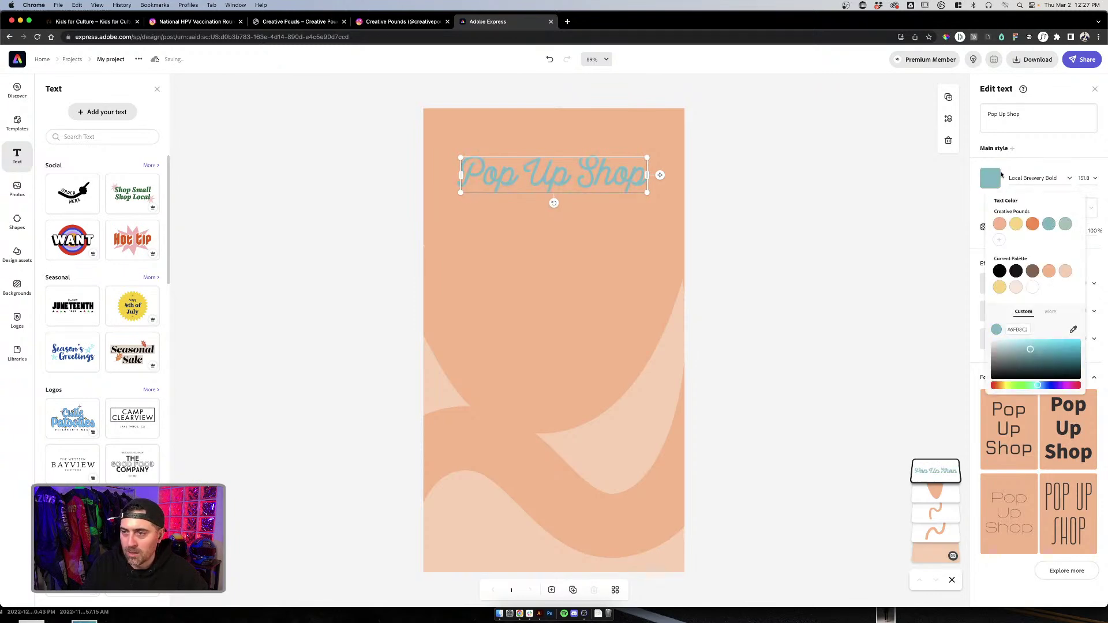
pyautogui.click(1015, 270)
pyautogui.click(1031, 272)
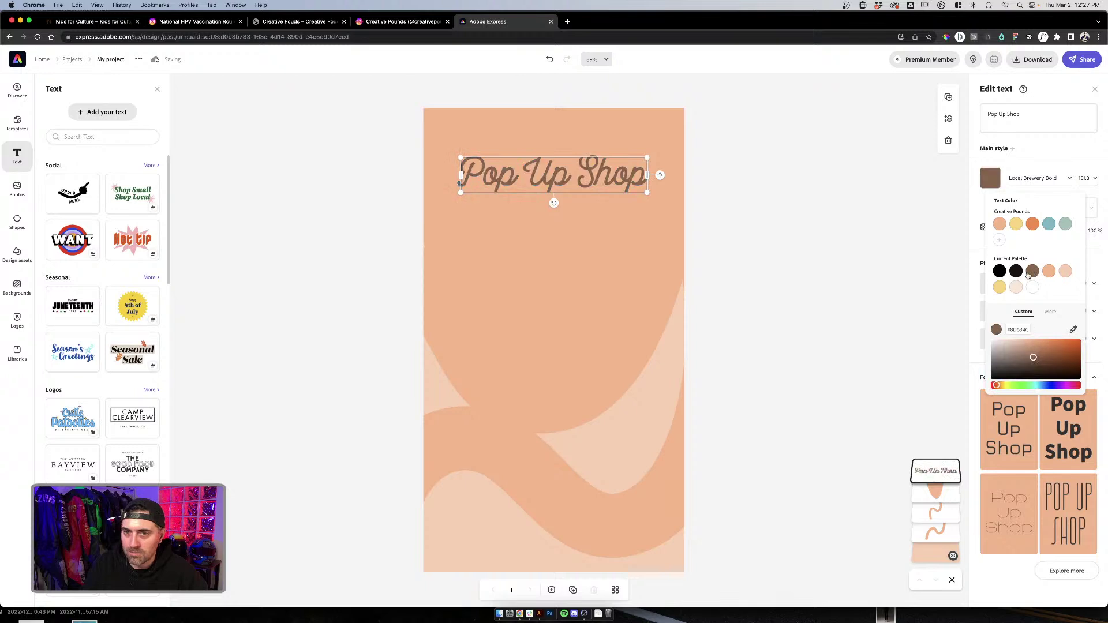
pyautogui.click(1017, 274)
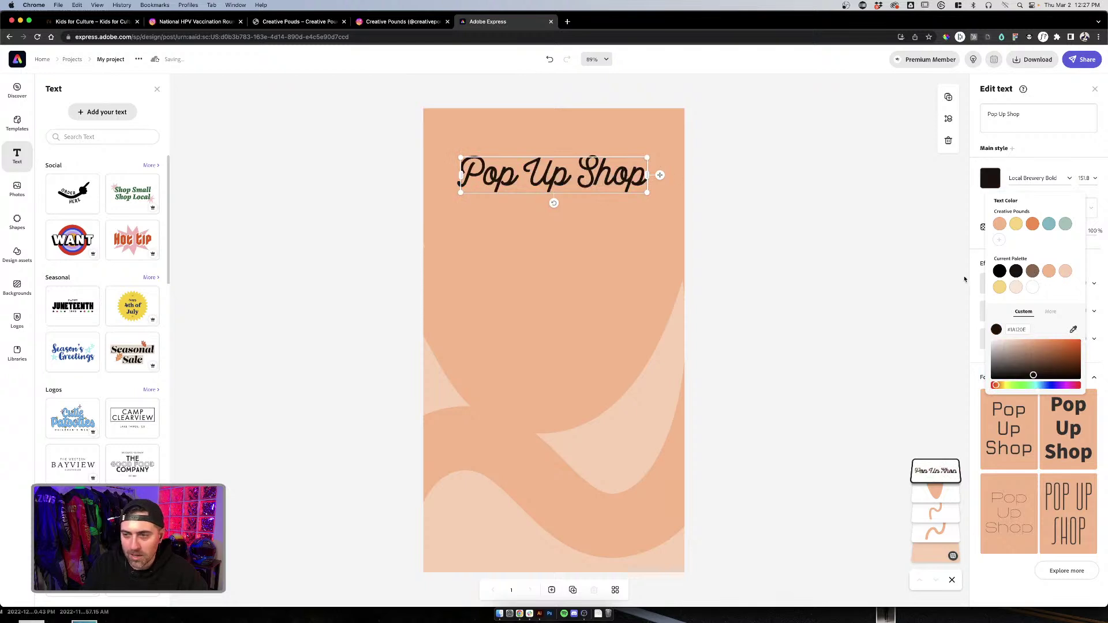
pyautogui.click(1002, 275)
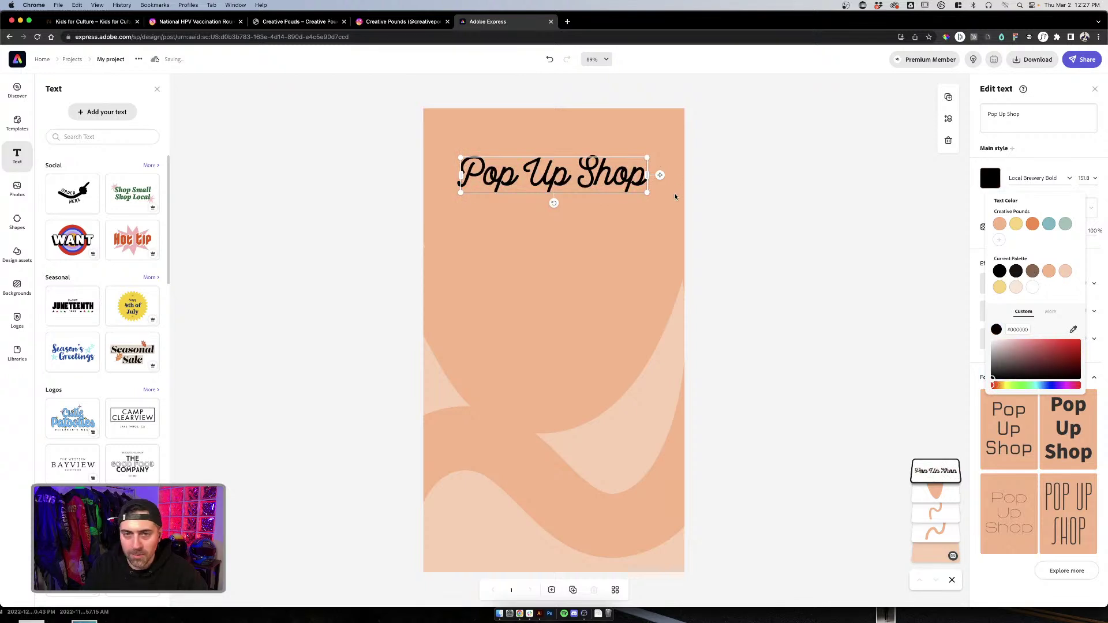
pyautogui.click(801, 172)
pyautogui.moveTo(560, 173); pyautogui.dragTo(564, 174)
pyautogui.click(754, 153)
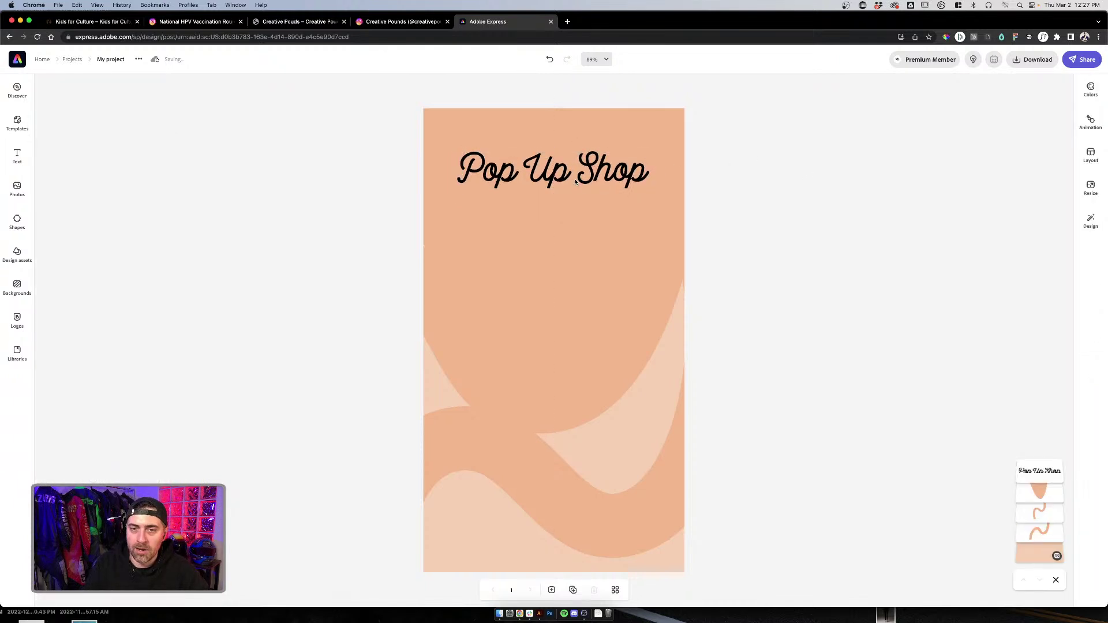
# Step: Duplicate the "Pop Up Shop" text, place the copy directly below it and change its wording to "This Thursday"
pyautogui.click(584, 184)
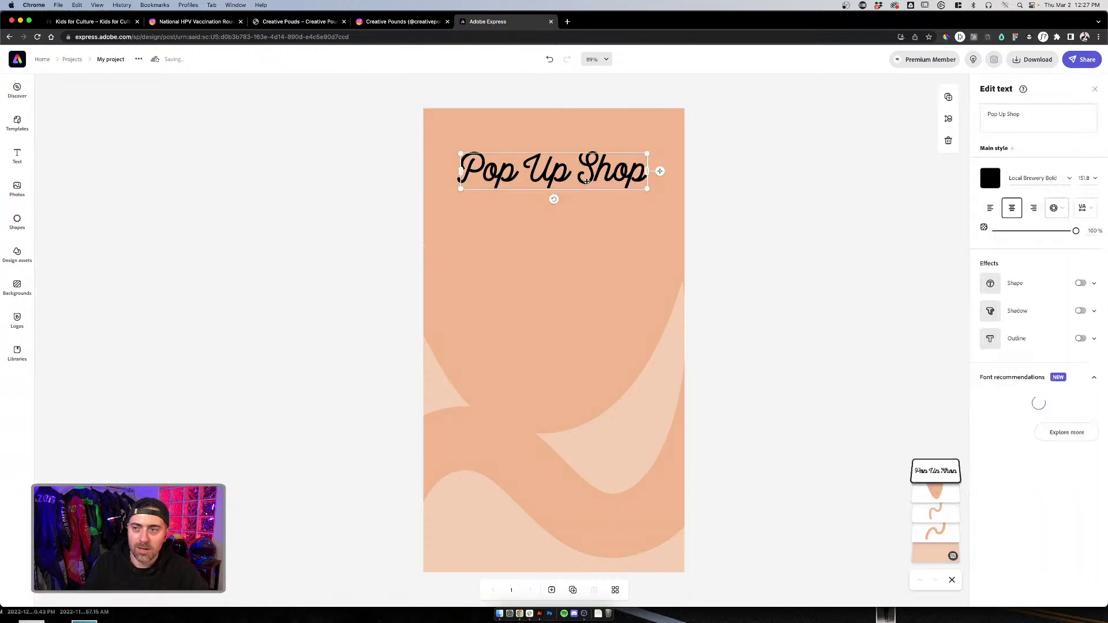
pyautogui.click(948, 97)
pyautogui.moveTo(504, 183); pyautogui.dragTo(494, 219)
pyautogui.click(1018, 122)
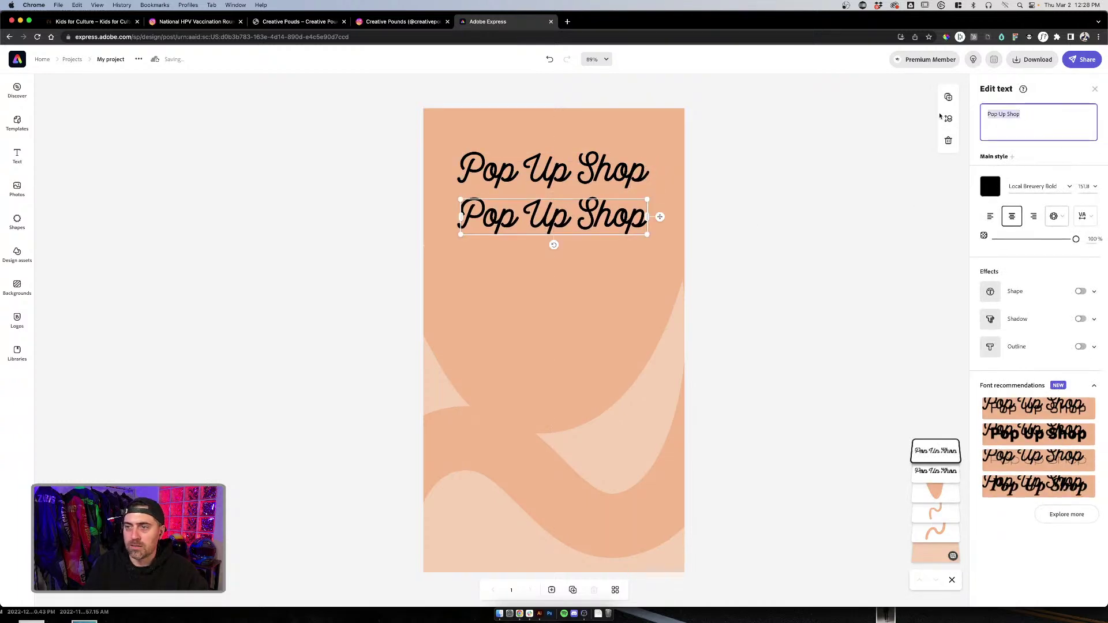
pyautogui.write('This Thursday')
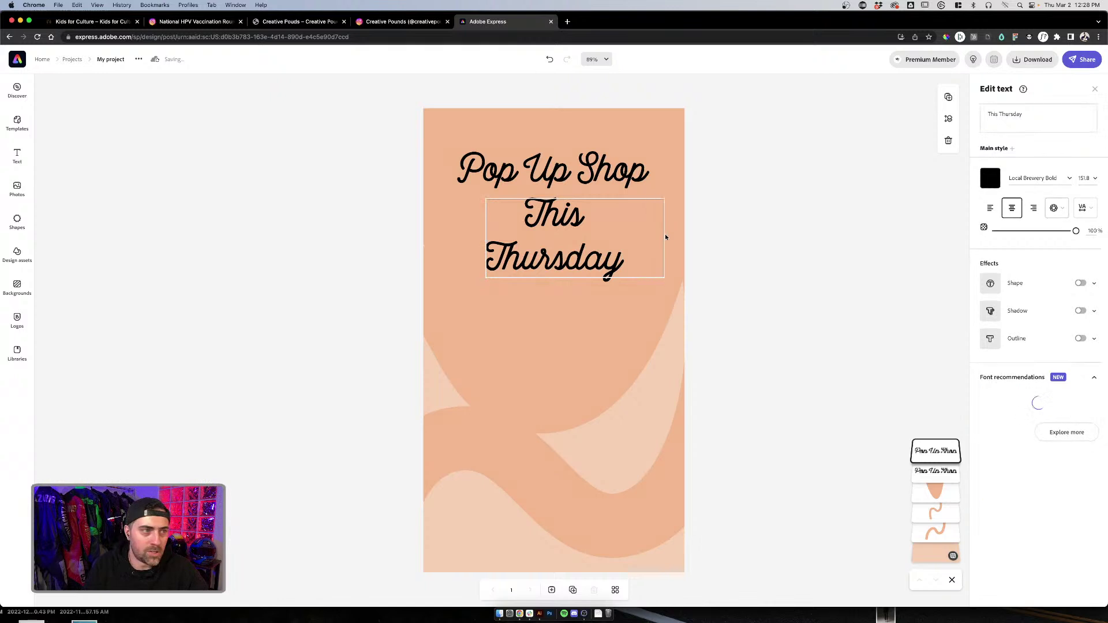
# Step: Change the "This Thursday" text's font to the brand Lato-Regular and shift the text slightly down
pyautogui.click(1032, 178)
pyautogui.write('lato')
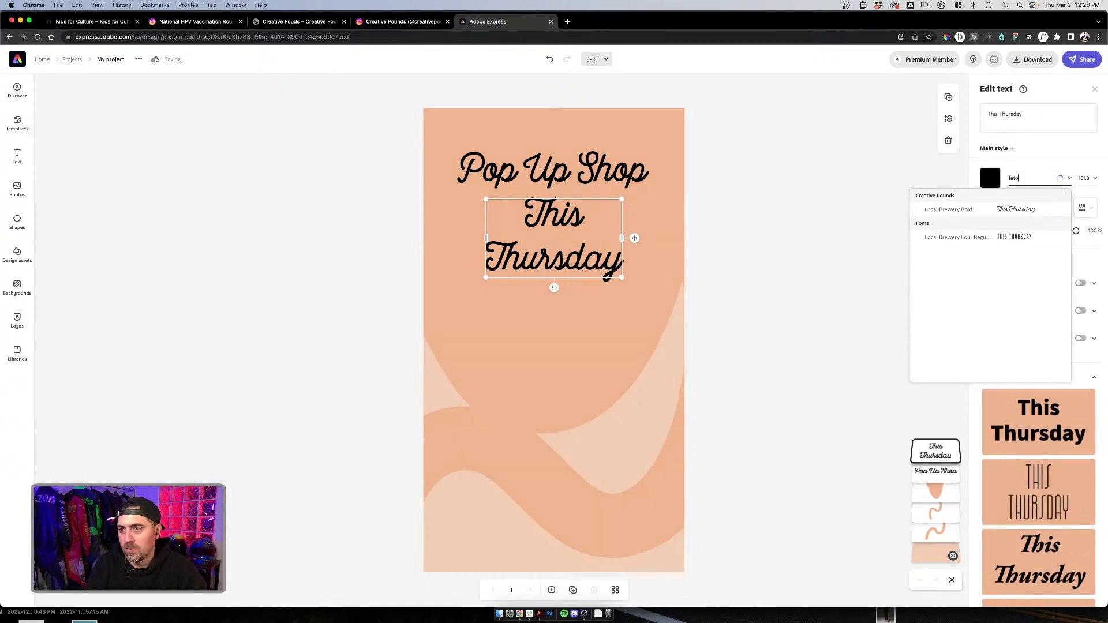
pyautogui.click(1016, 211)
pyautogui.click(769, 207)
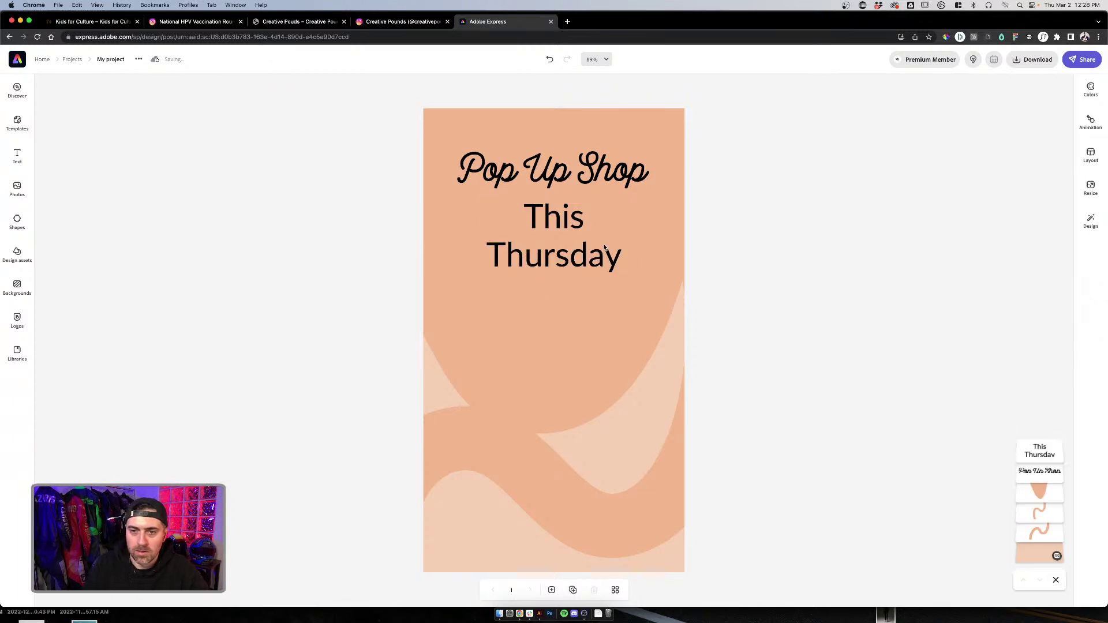
pyautogui.click(561, 231)
pyautogui.moveTo(557, 220); pyautogui.dragTo(558, 222)
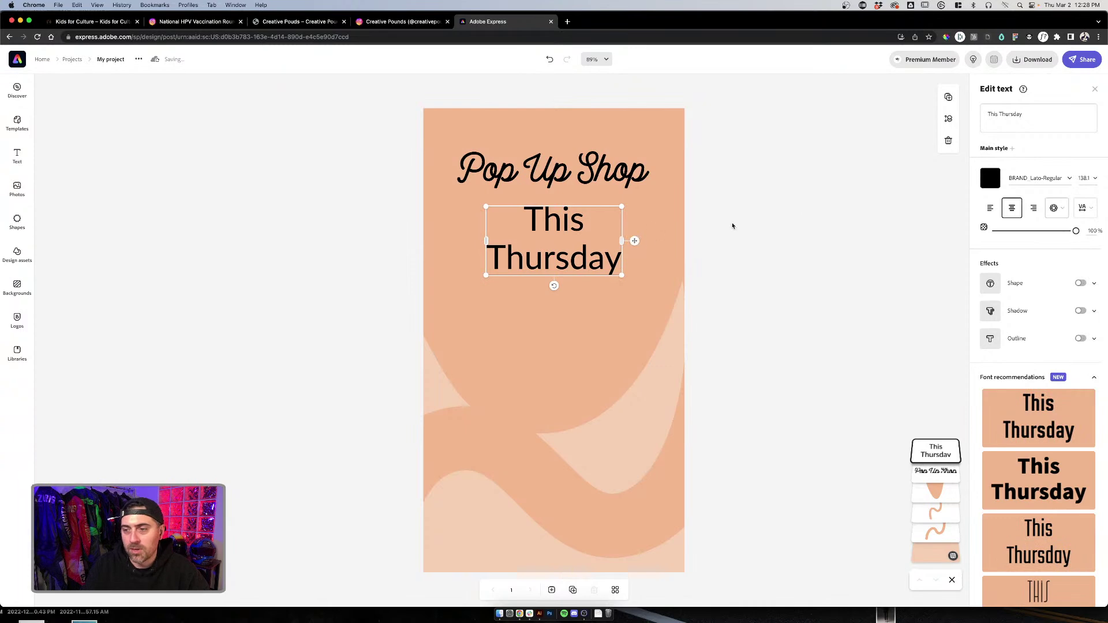
# Step: Apply the recommended Pacifico Regular script font to "This Thursday" and enlarge the text to about size 187.5, centred below the headline
pyautogui.scroll(-2, 1035, 465)
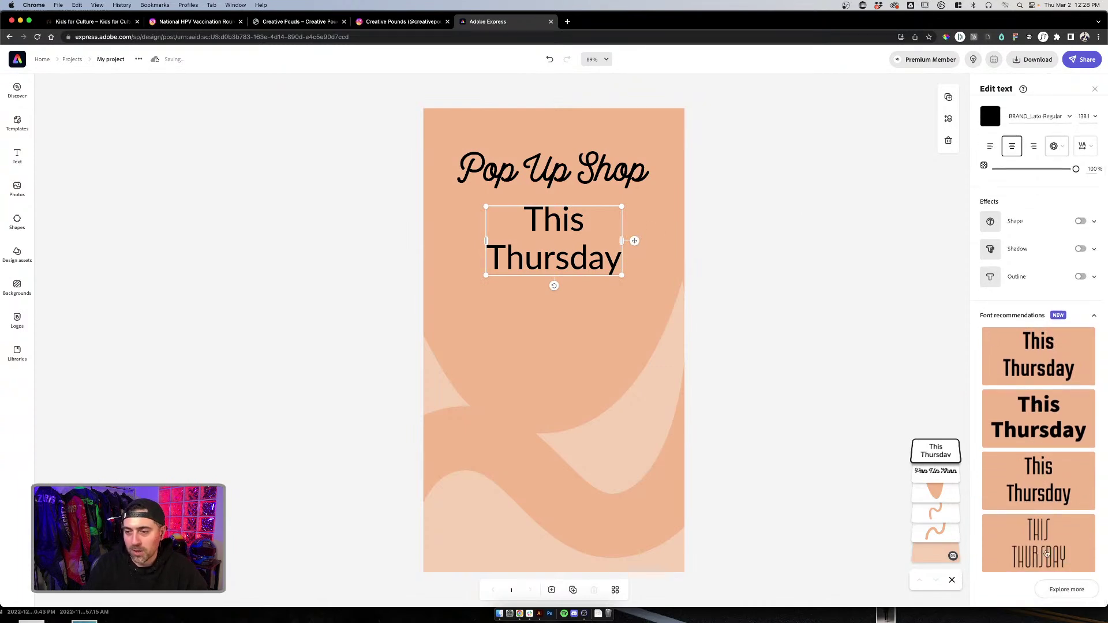
pyautogui.click(1059, 594)
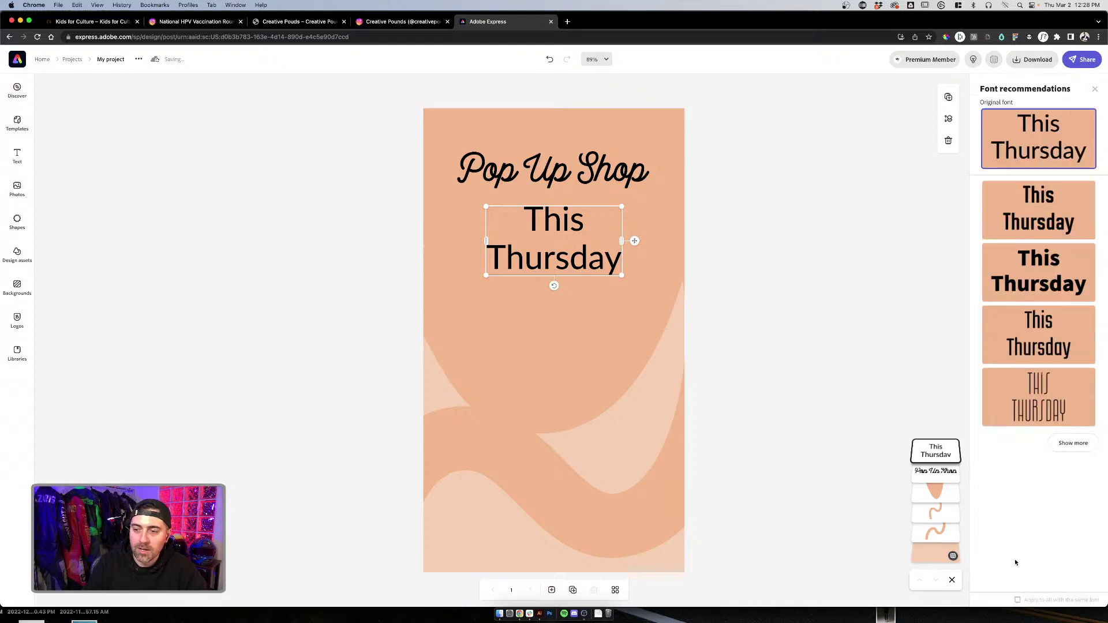
pyautogui.scroll(-3, 1026, 353)
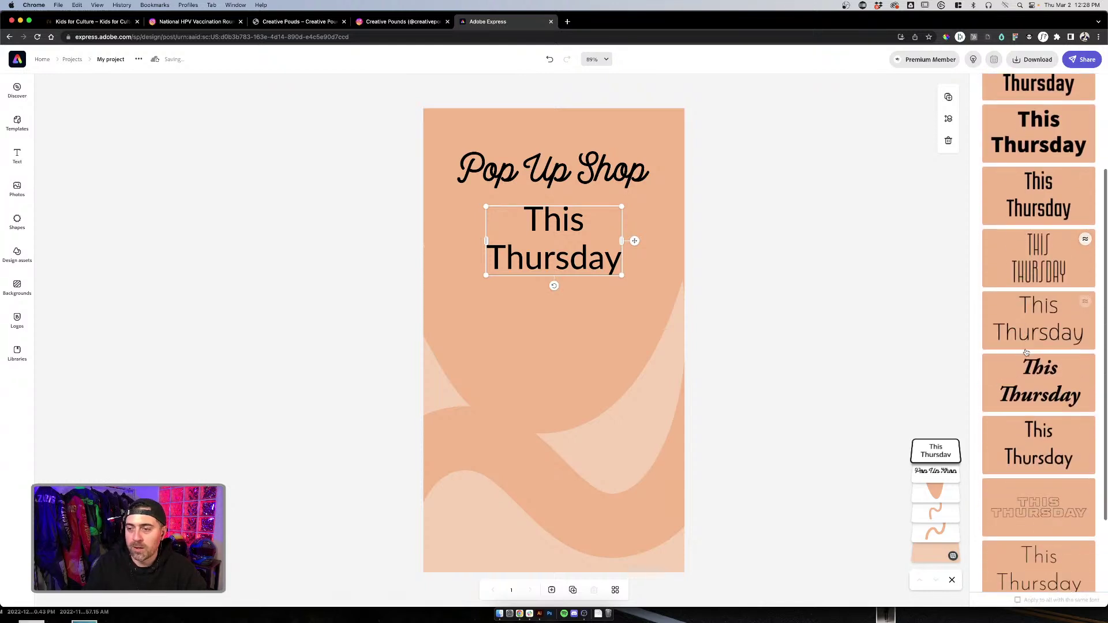
pyautogui.scroll(-2, 1050, 489)
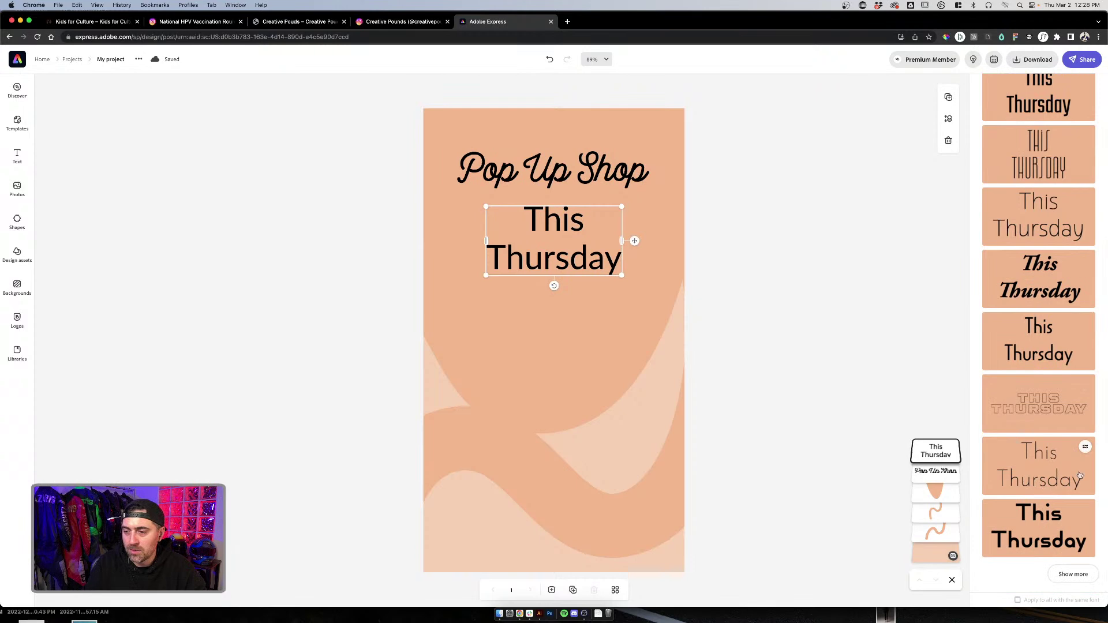
pyautogui.click(1073, 574)
pyautogui.scroll(-4, 1038, 486)
pyautogui.scroll(-4, 1037, 486)
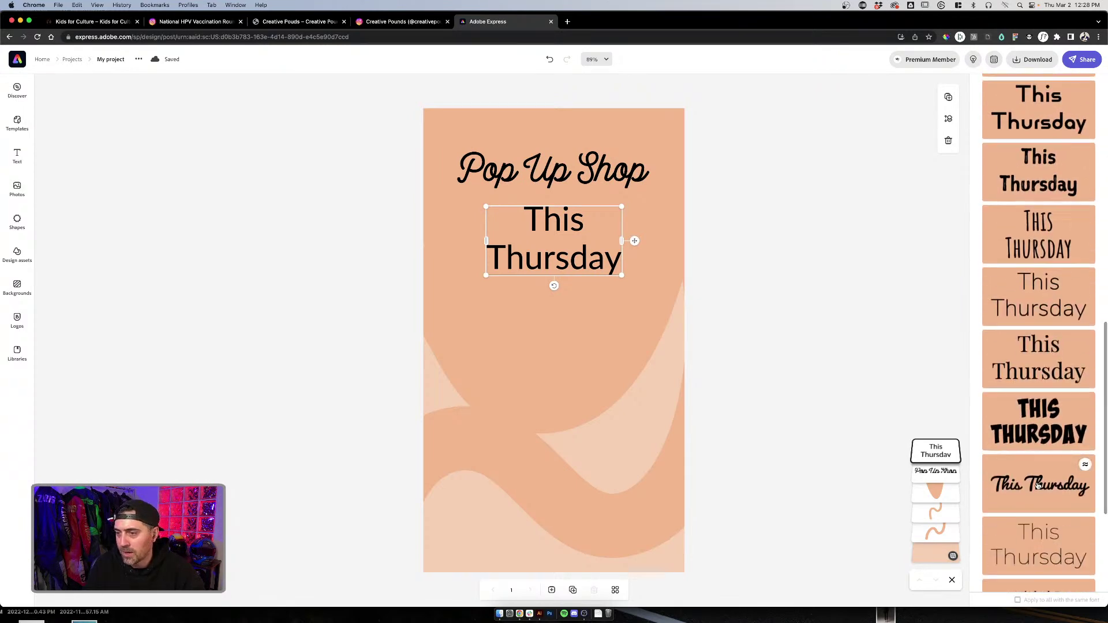
pyautogui.scroll(-4, 1038, 485)
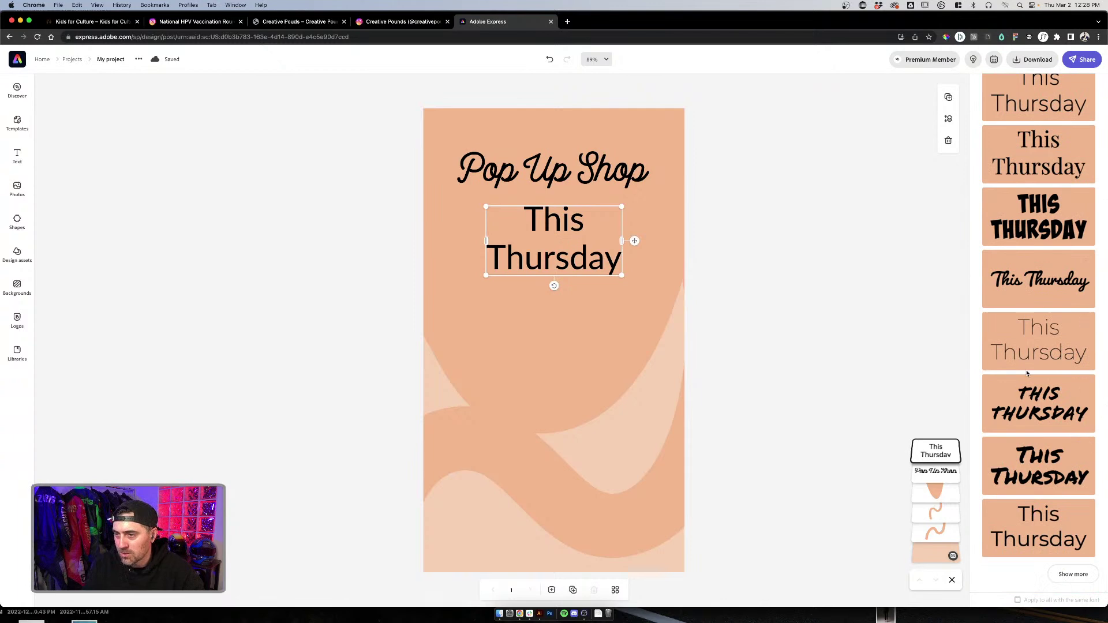
pyautogui.click(1020, 279)
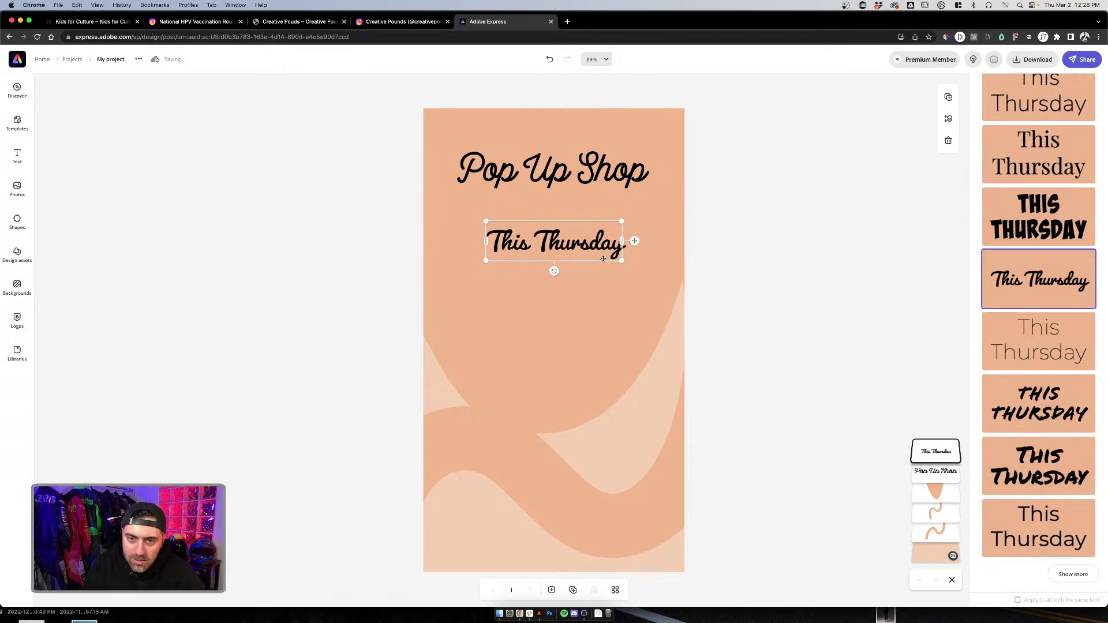
pyautogui.moveTo(624, 259); pyautogui.dragTo(582, 261)
pyautogui.click(580, 162)
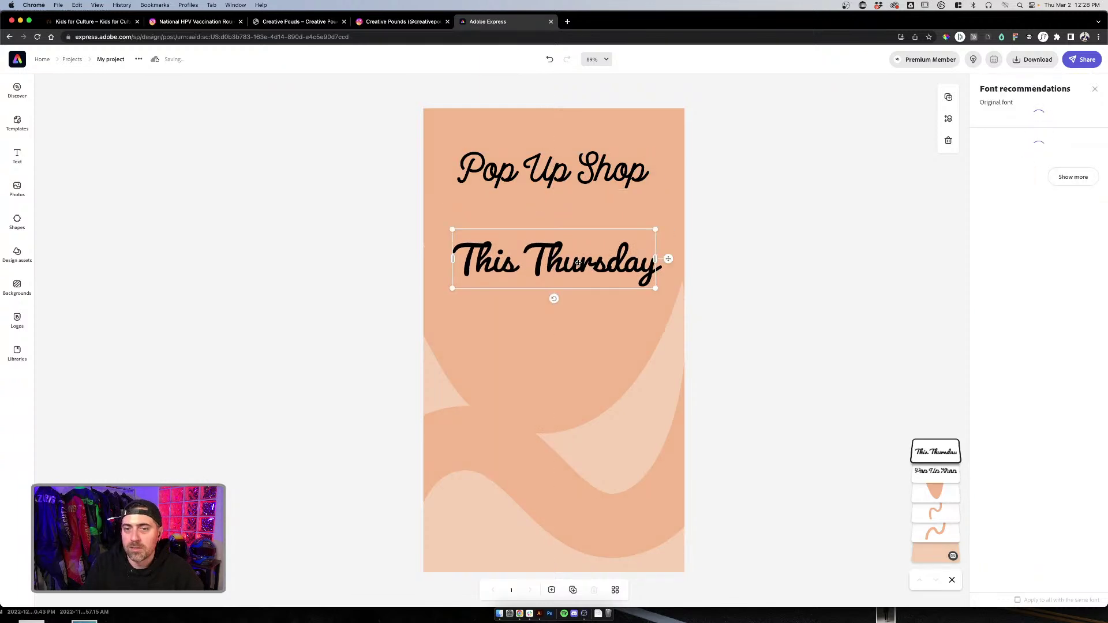
# Step: Duplicate the "This Thursday" text, place the copy below it and change its wording to "Pop Up shop"
pyautogui.click(948, 97)
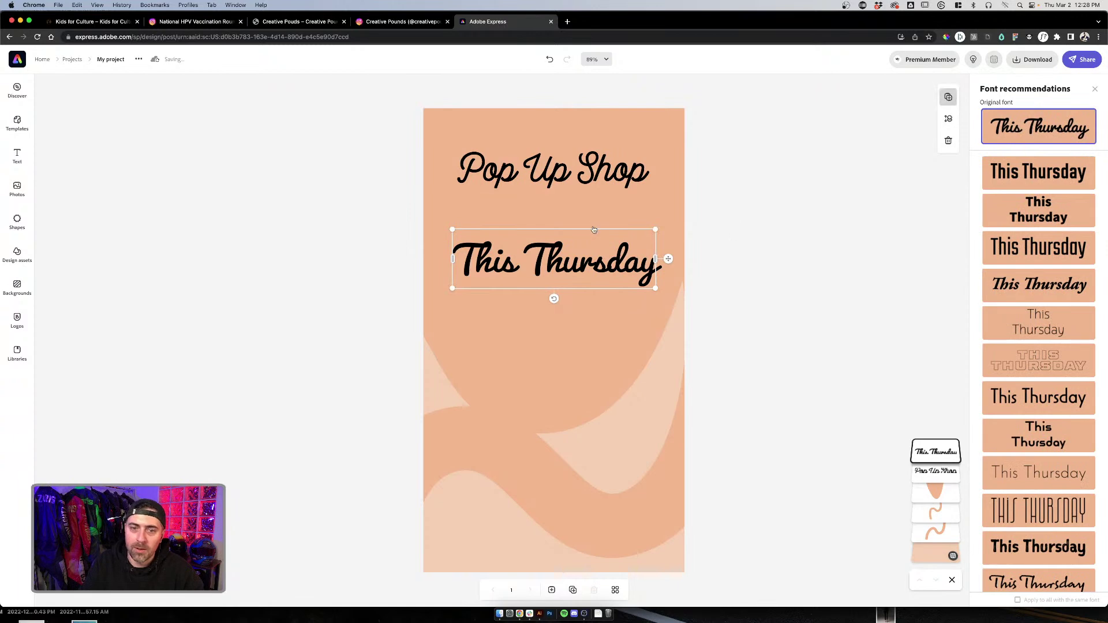
pyautogui.moveTo(568, 265); pyautogui.dragTo(565, 319)
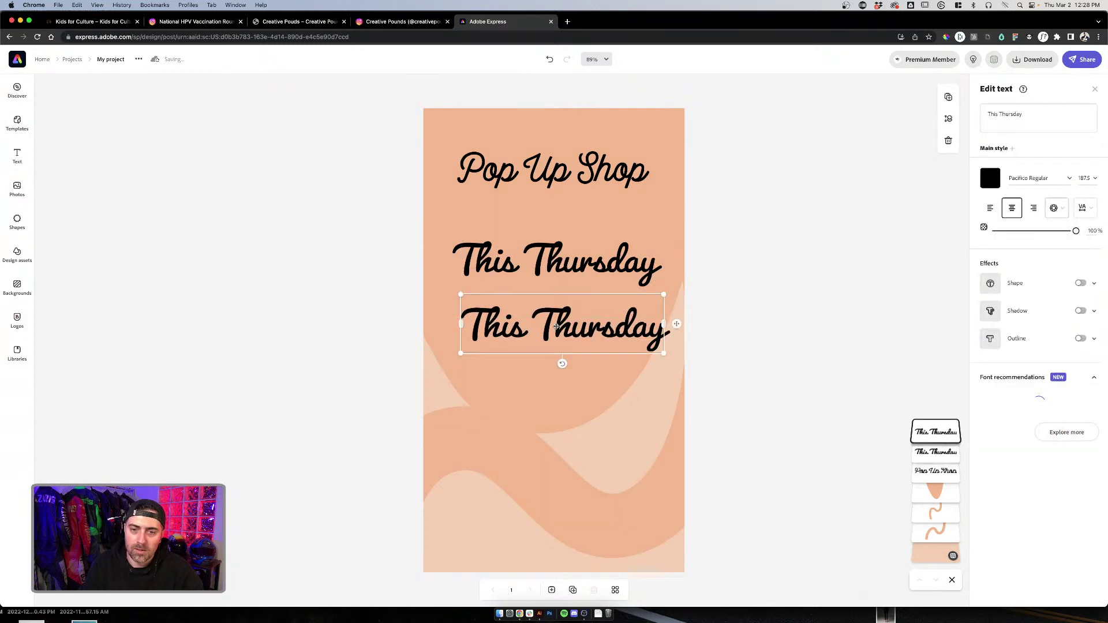
pyautogui.tripleClick(1031, 129)
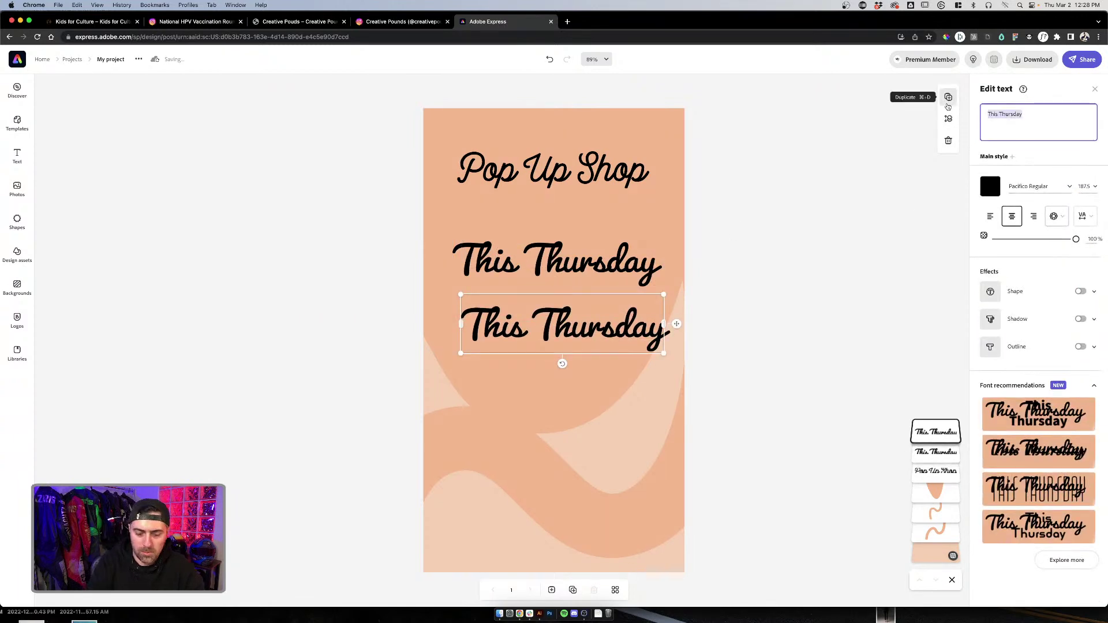
pyautogui.write('Pop up shop')
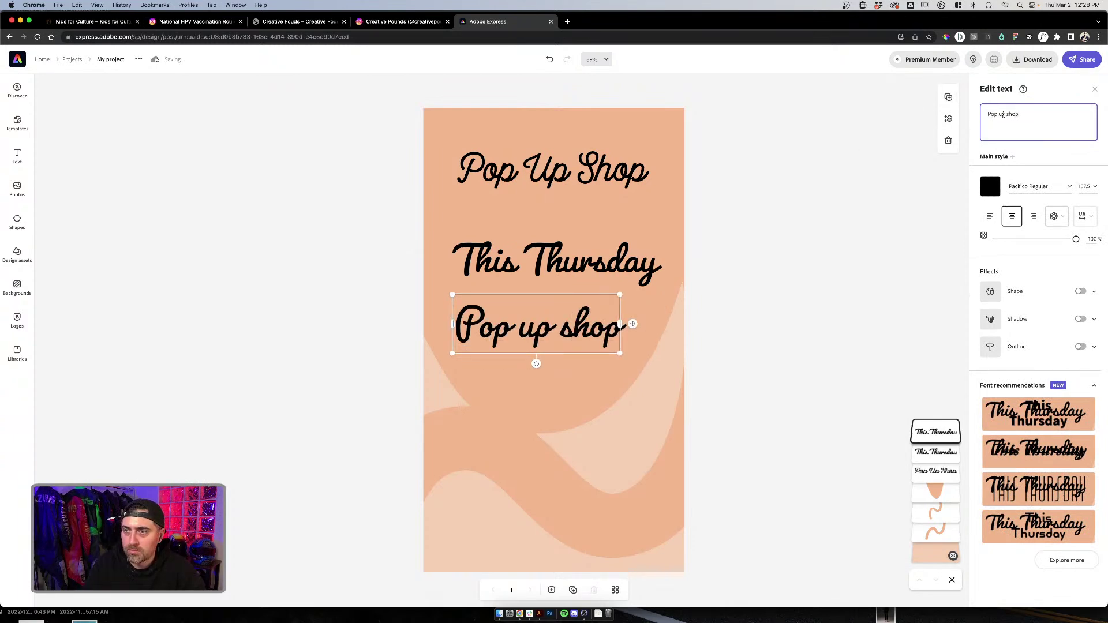
pyautogui.press('BackSpace')
pyautogui.write('P')
pyautogui.press('BackSpace')
pyautogui.write('U')
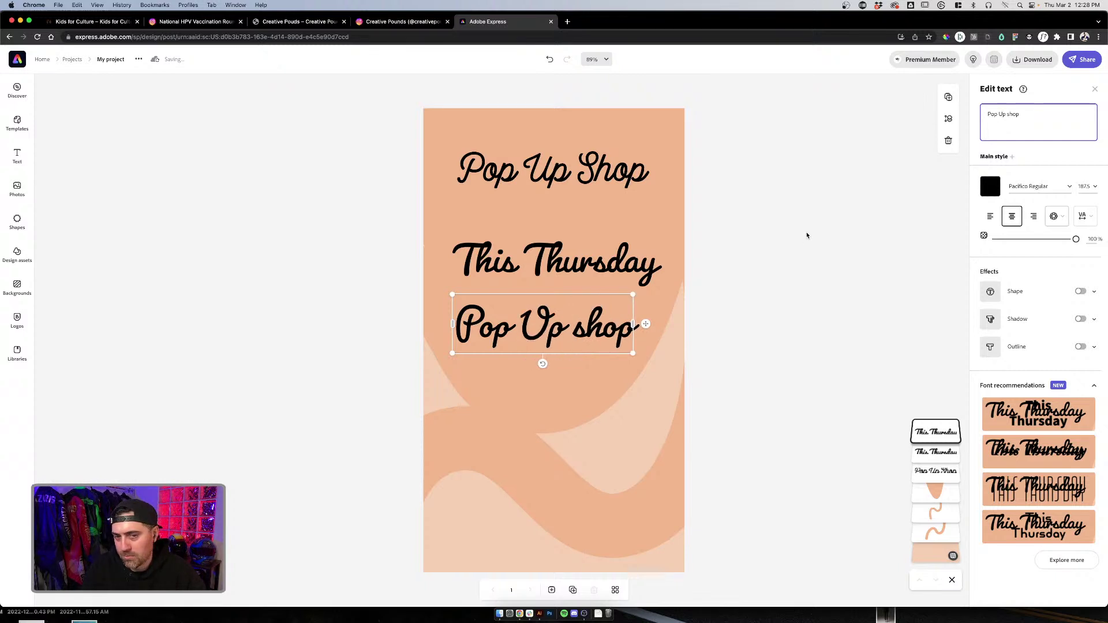
# Step: Capitalise the last word of the lowest text copy so that it reads "Pop Up Shop"
pyautogui.click(617, 300)
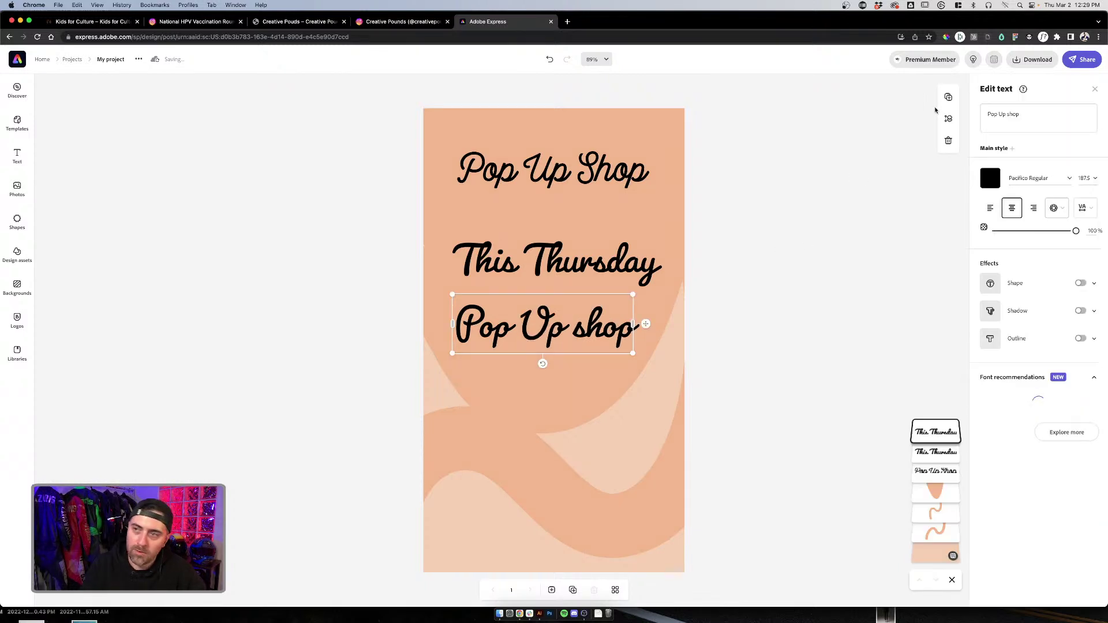
pyautogui.click(1033, 116)
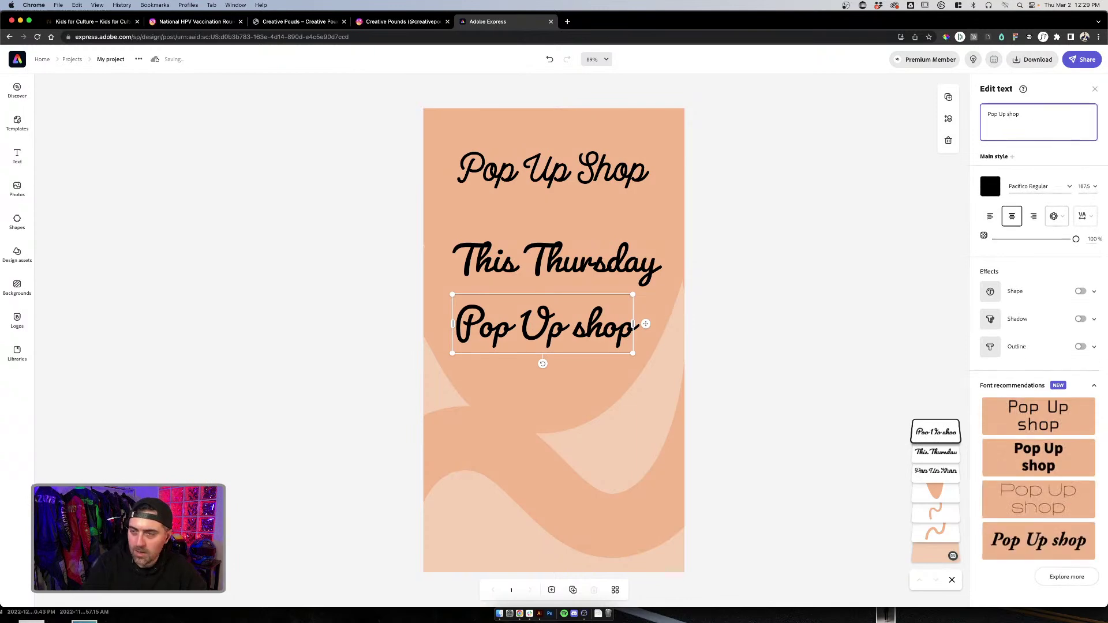
pyautogui.press('BackSpace')
pyautogui.press('BackSpace')
pyautogui.press('BackSpace')
pyautogui.press('BackSpace')
pyautogui.write('Shop')
pyautogui.press('Escape')
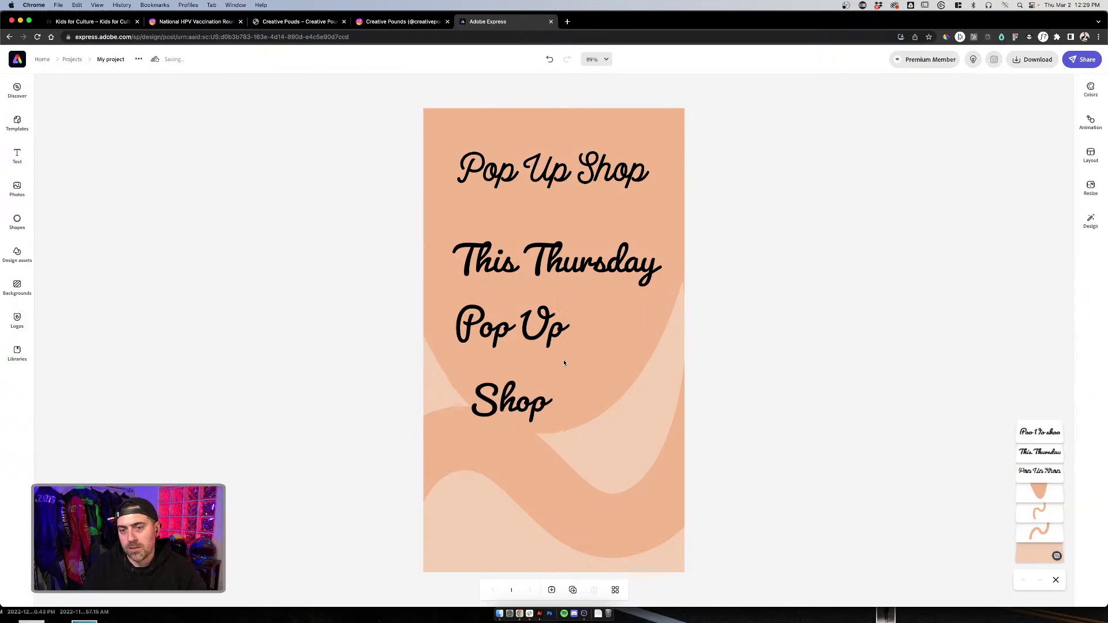
# Step: Fit the "Pop Up Shop" copy on one line, resize it to about 142 and place it above the original headline for comparison
pyautogui.click(542, 326)
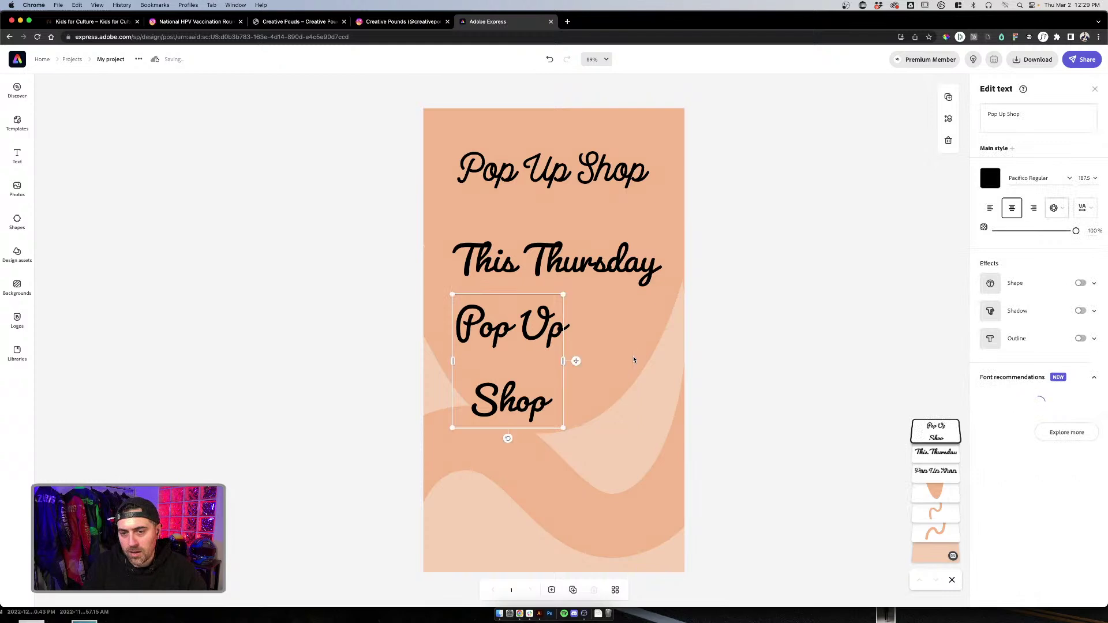
pyautogui.moveTo(575, 361); pyautogui.dragTo(641, 358)
pyautogui.moveTo(637, 419); pyautogui.dragTo(715, 352)
pyautogui.moveTo(650, 334); pyautogui.dragTo(542, 329)
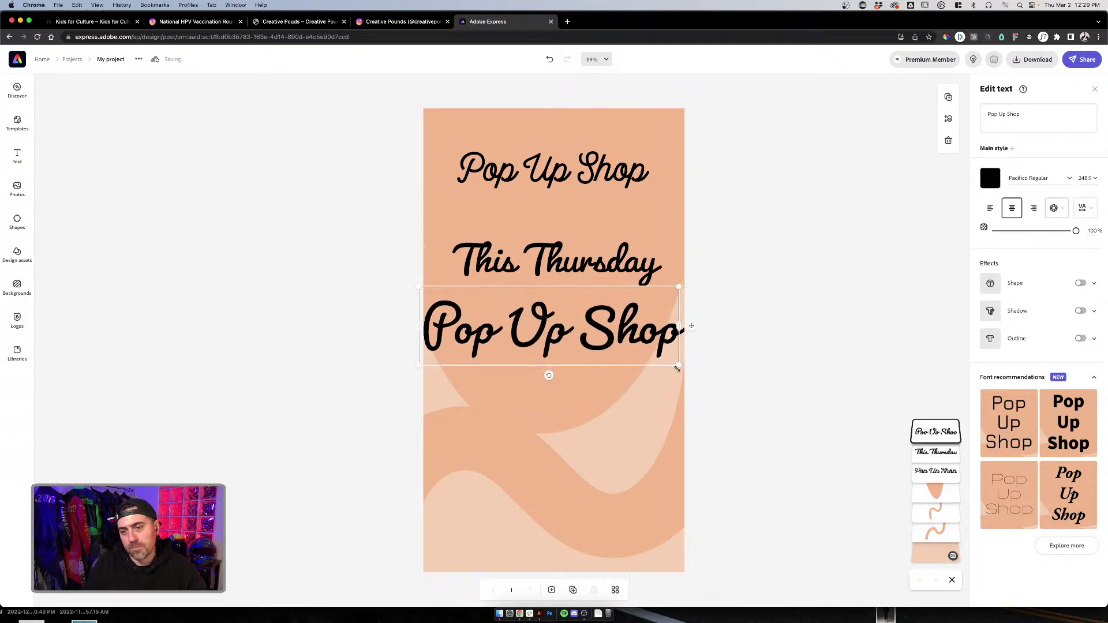
pyautogui.moveTo(679, 366); pyautogui.dragTo(597, 137)
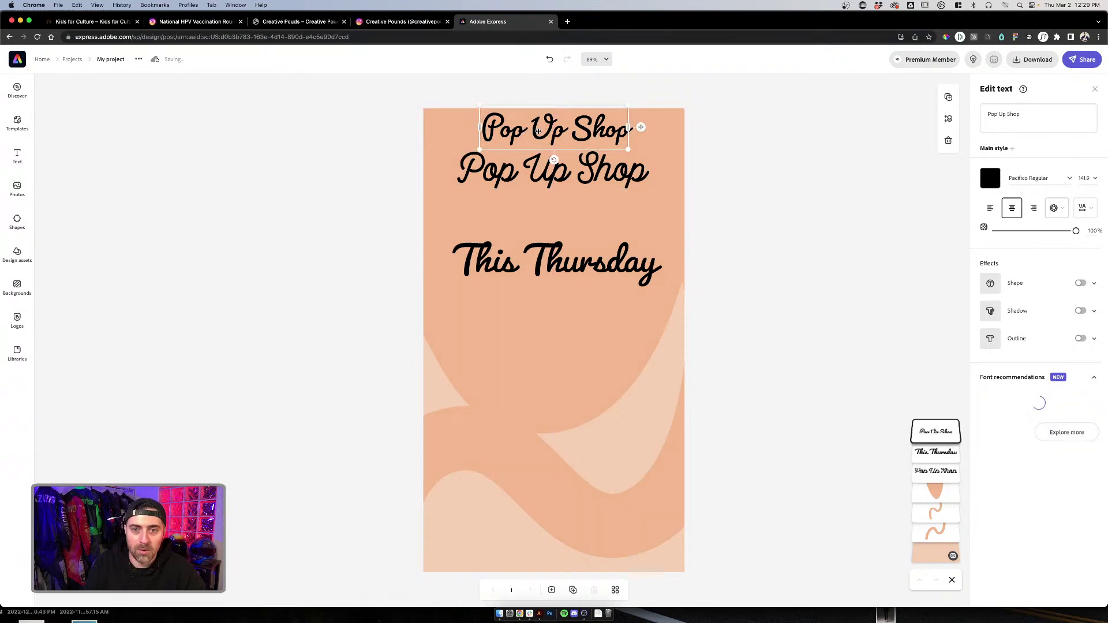
# Step: Check the Creative Pounds website's lettering, return to Adobe Express and remove the extra "Pop Up Shop" copy above the headline
pyautogui.click(275, 26)
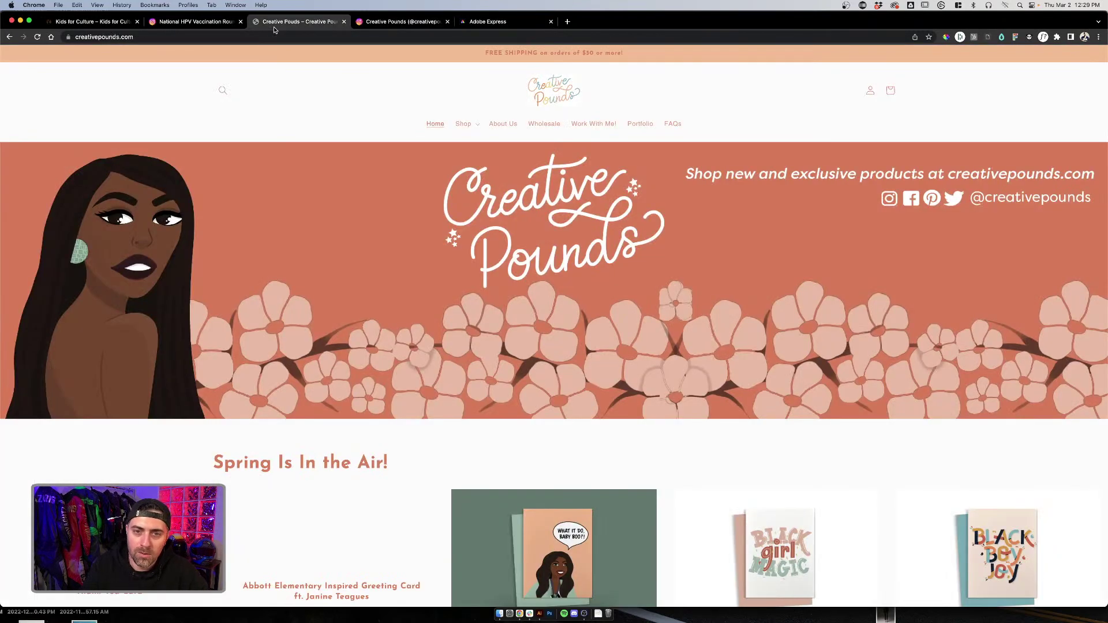
pyautogui.click(496, 22)
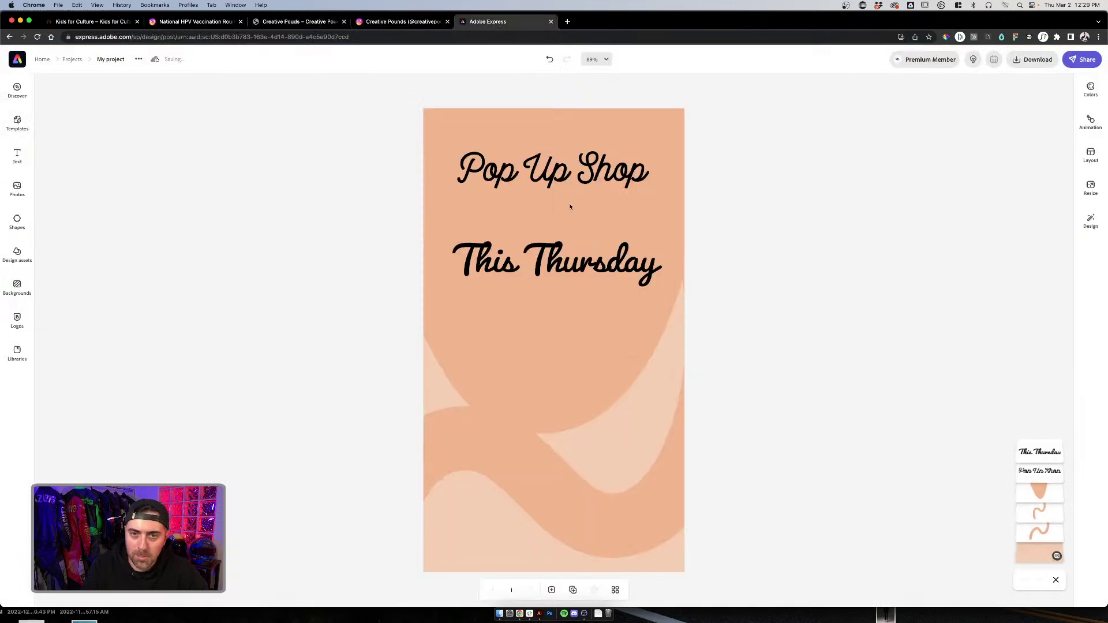
pyautogui.click(547, 181)
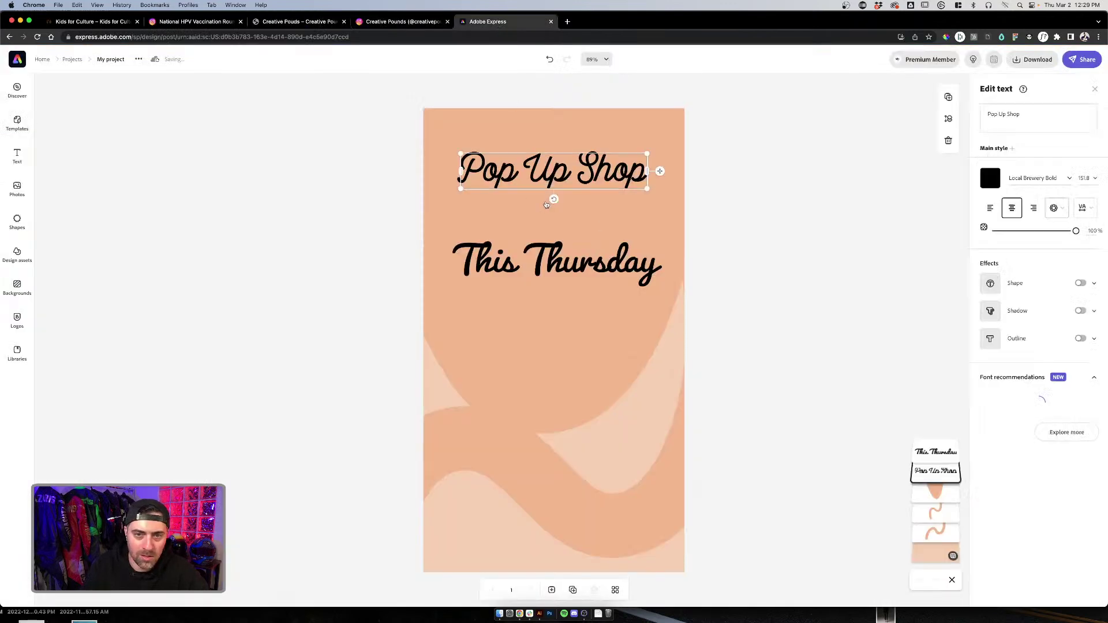
# Step: Change the "This Thursday" text's font to CCMeanwhile Regular
pyautogui.click(564, 276)
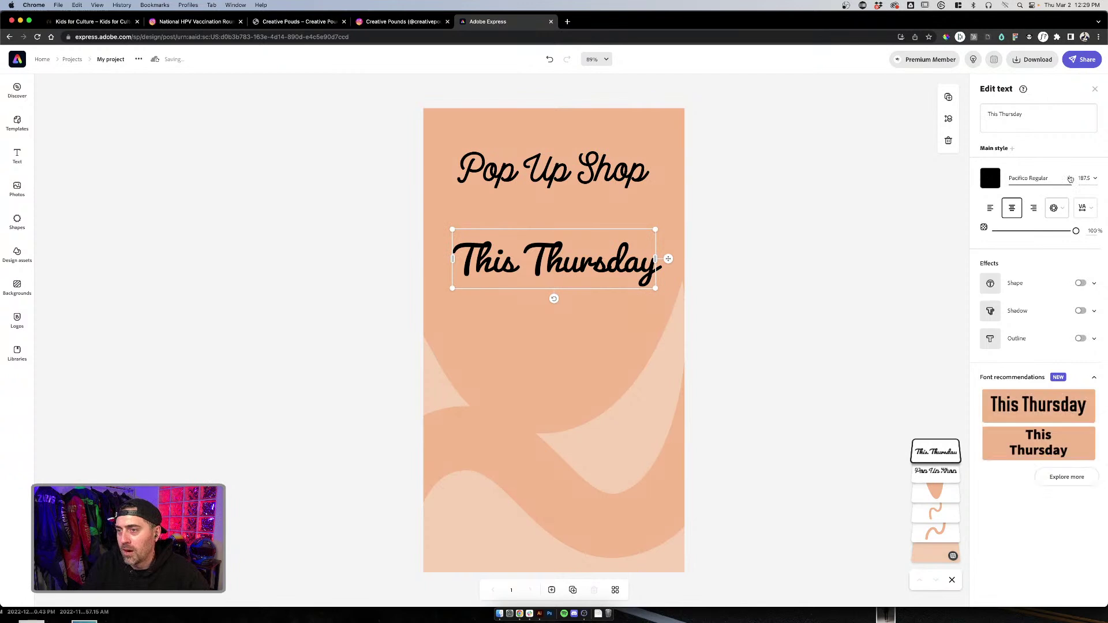
pyautogui.click(1039, 179)
pyautogui.scroll(2, 1004, 257)
pyautogui.scroll(3, 1007, 258)
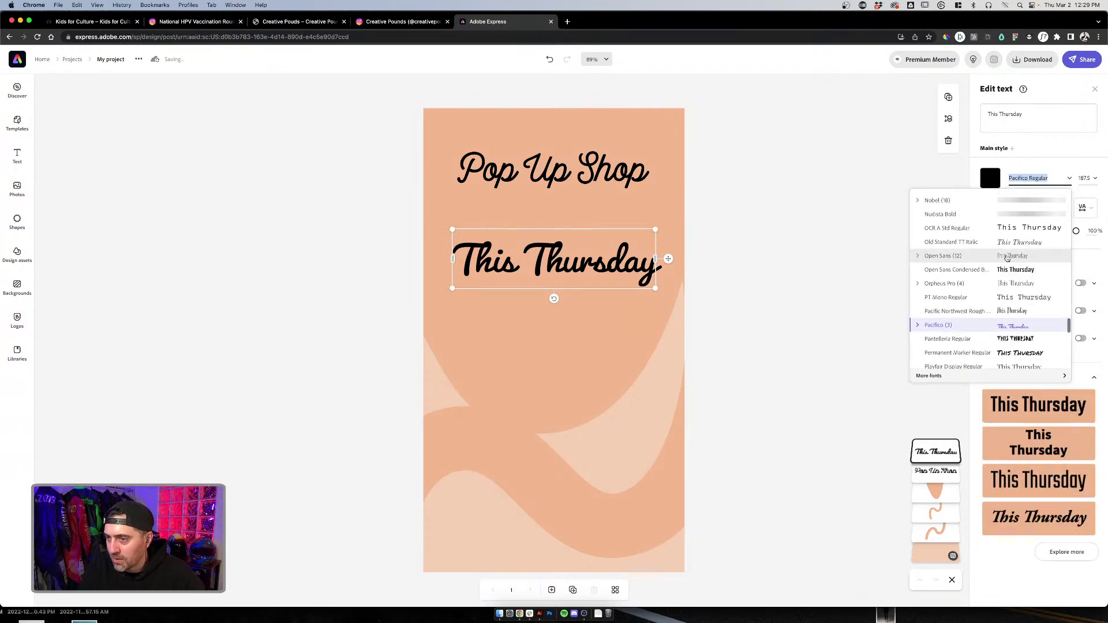
pyautogui.scroll(5, 1045, 276)
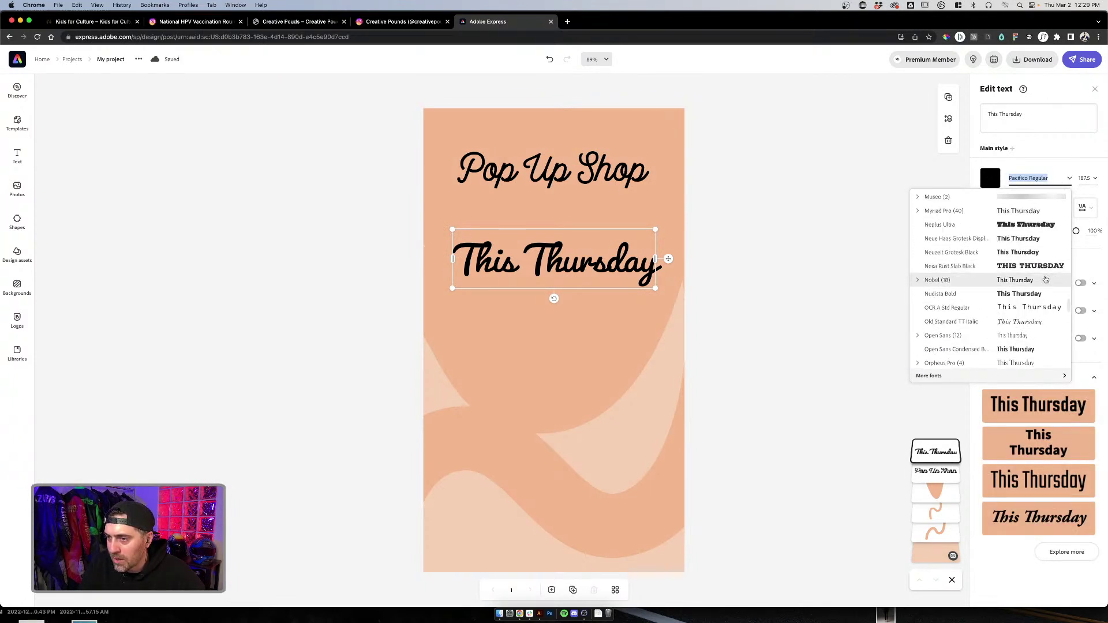
pyautogui.scroll(10, 1045, 279)
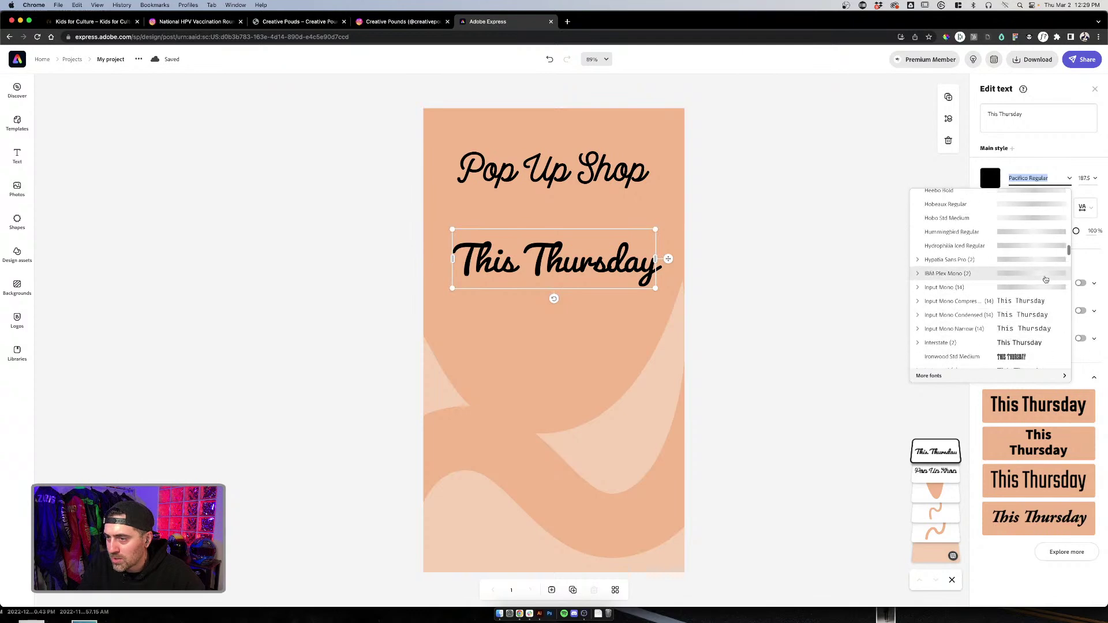
pyautogui.scroll(2, 1036, 304)
pyautogui.scroll(-6, 1035, 306)
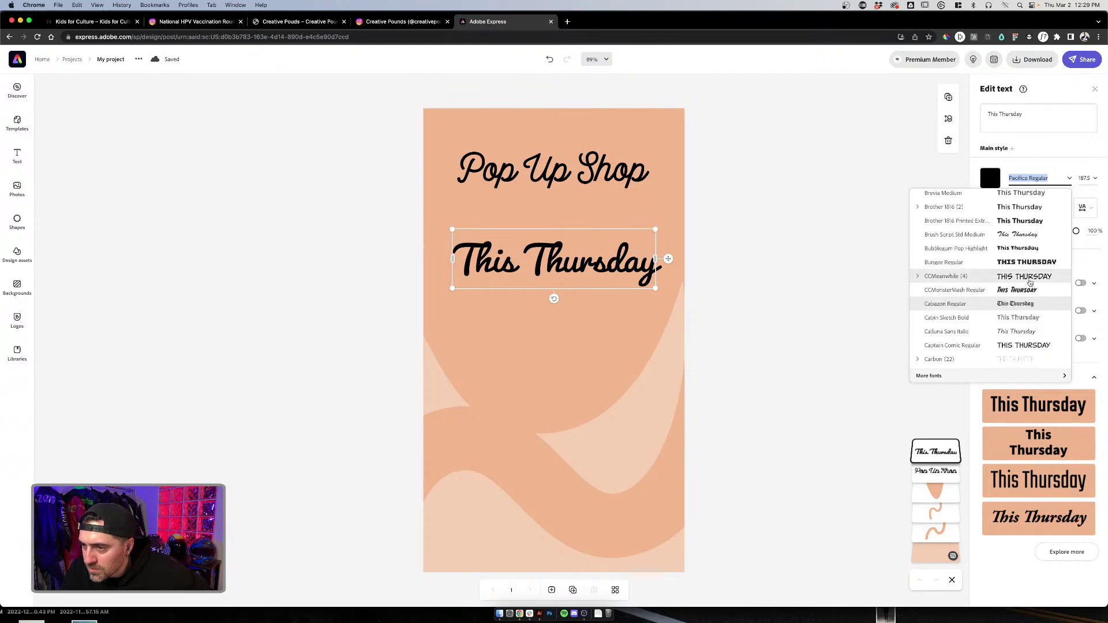
pyautogui.click(1031, 277)
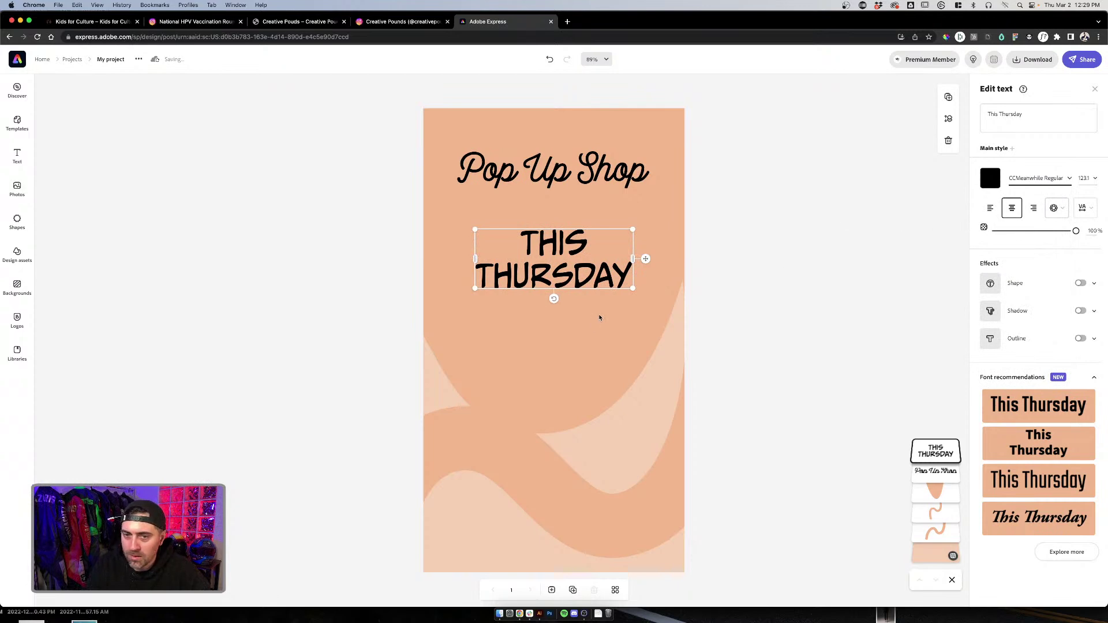
# Step: Shrink "This Thursday" to about size 47 on one line and centre it just below the "Pop Up Shop" headline
pyautogui.moveTo(633, 287); pyautogui.dragTo(566, 207)
pyautogui.click(729, 217)
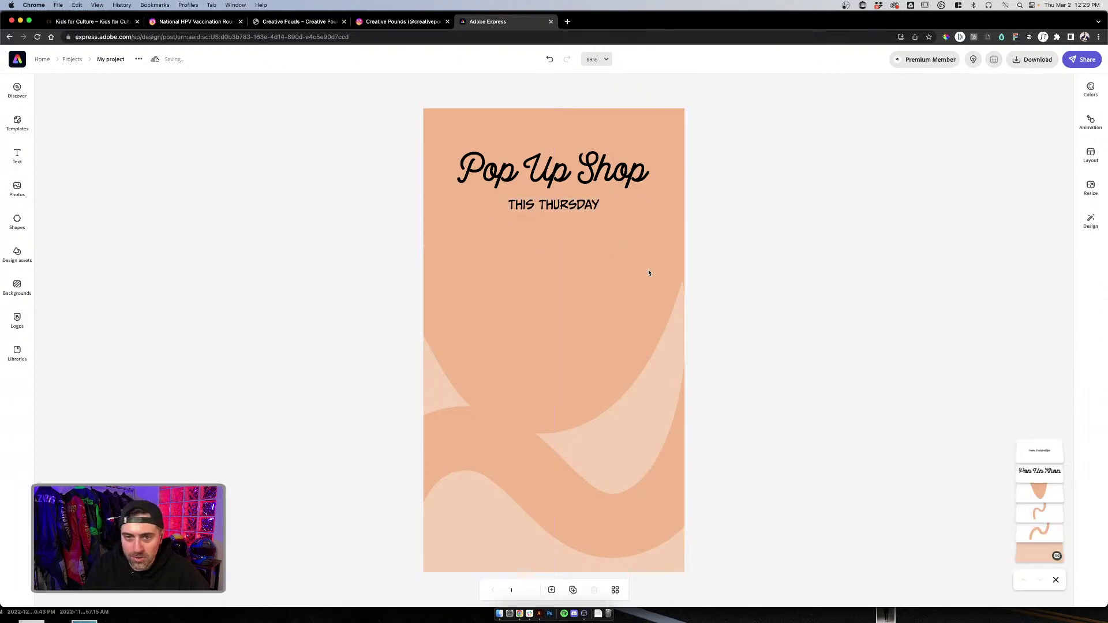
pyautogui.click(769, 431)
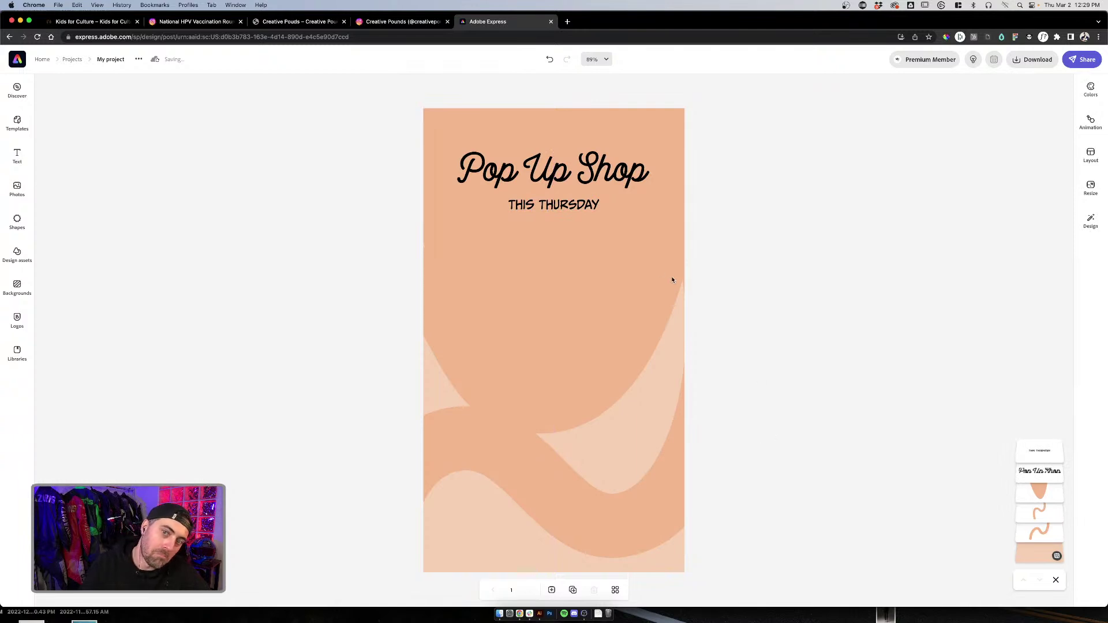
pyautogui.click(605, 225)
pyautogui.click(566, 206)
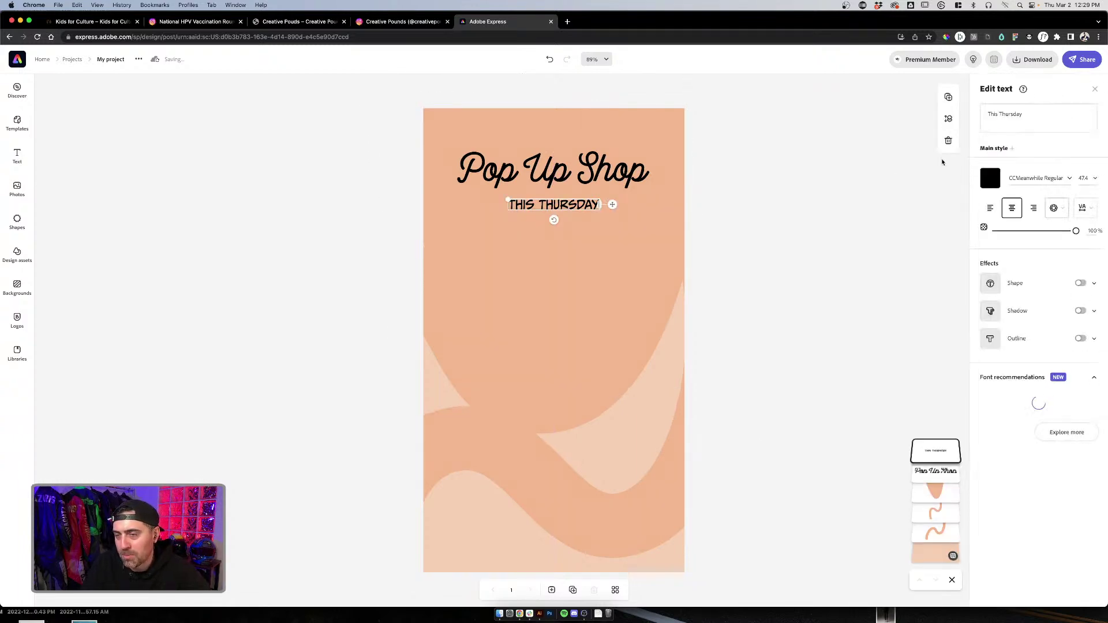
pyautogui.click(748, 247)
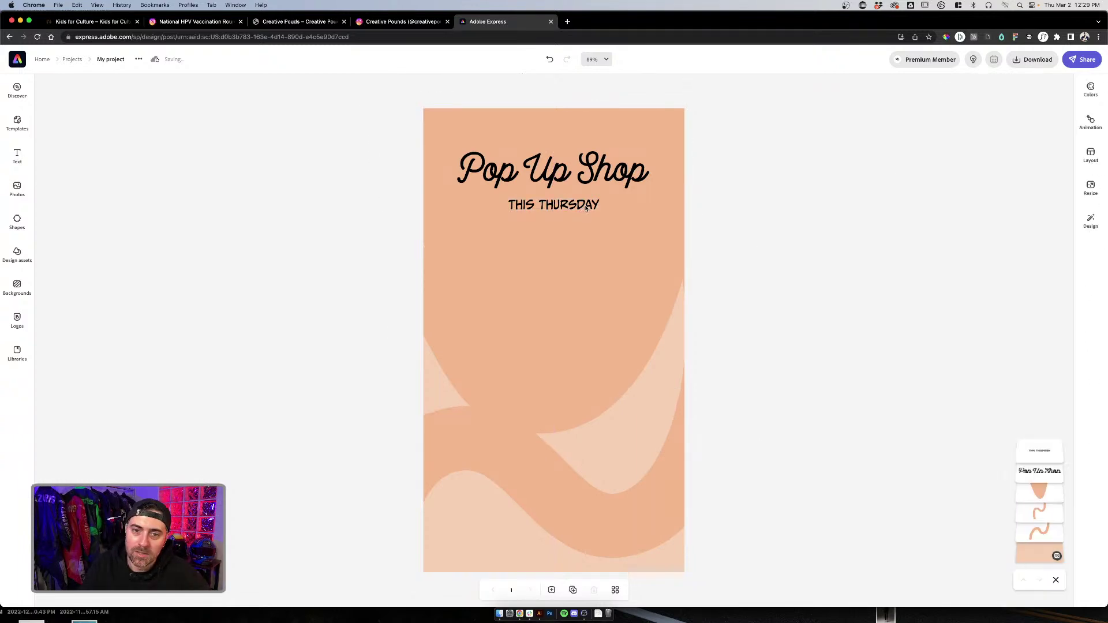
# Step: Look through the brand fonts and the full font list for an alternative to the "This Thursday" text's font
pyautogui.click(554, 205)
pyautogui.click(1036, 177)
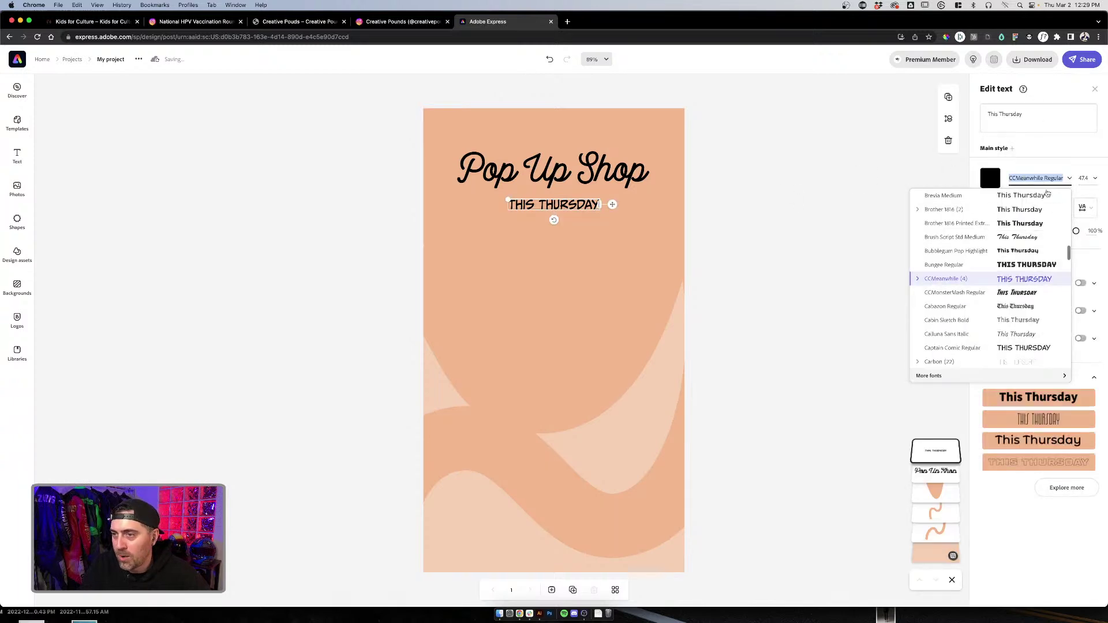
pyautogui.scroll(10, 1068, 256)
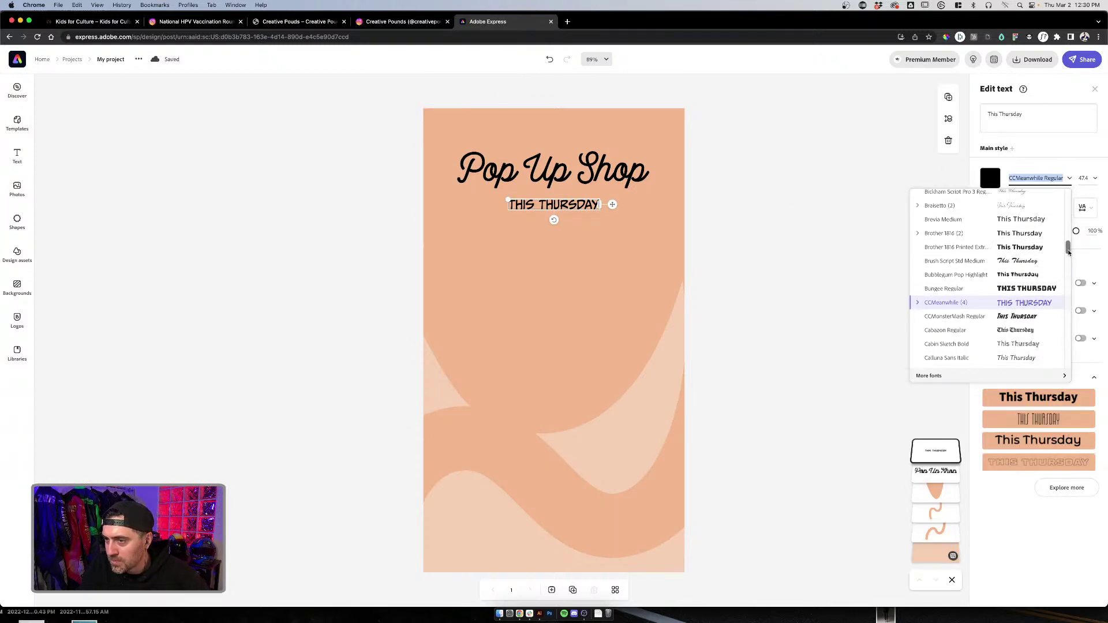
pyautogui.scroll(5, 1068, 230)
pyautogui.scroll(5, 1065, 223)
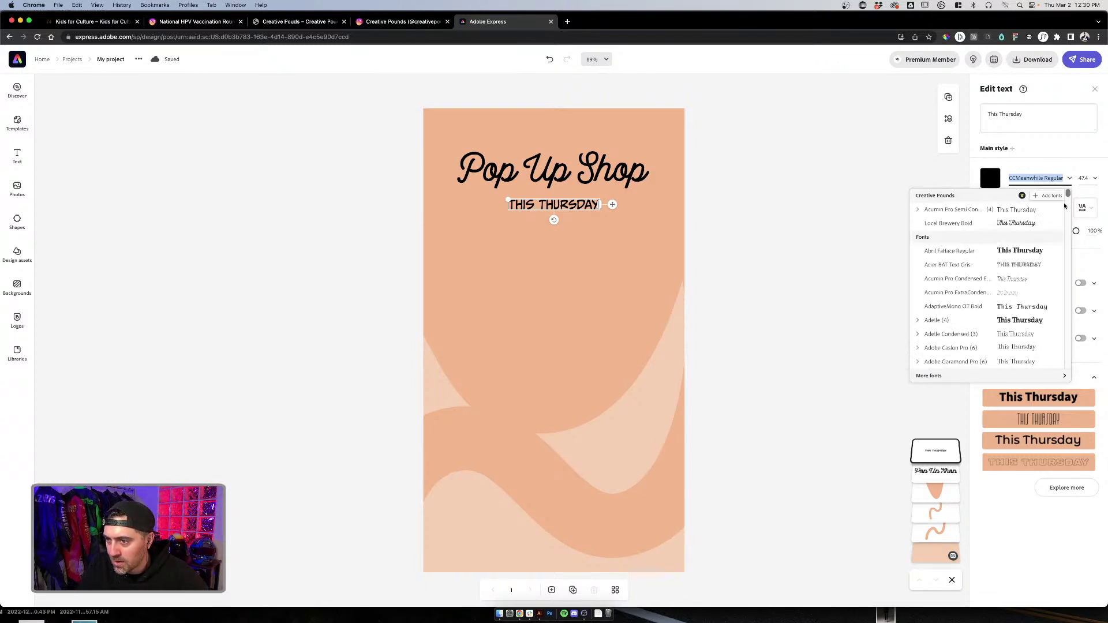
pyautogui.scroll(-15, 1064, 206)
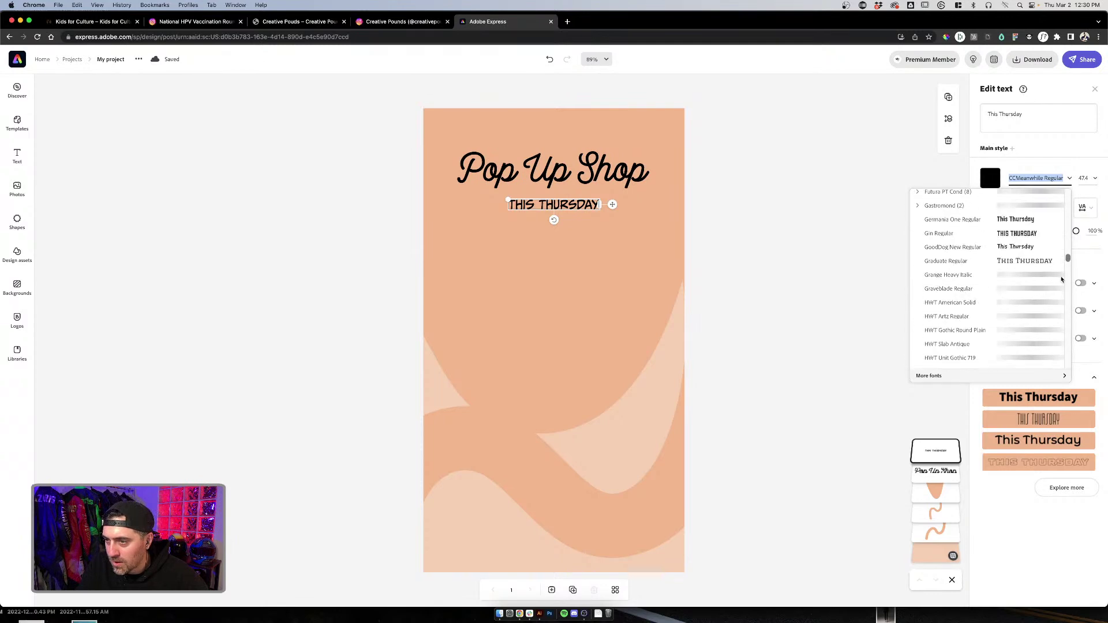
pyautogui.scroll(-10, 1061, 280)
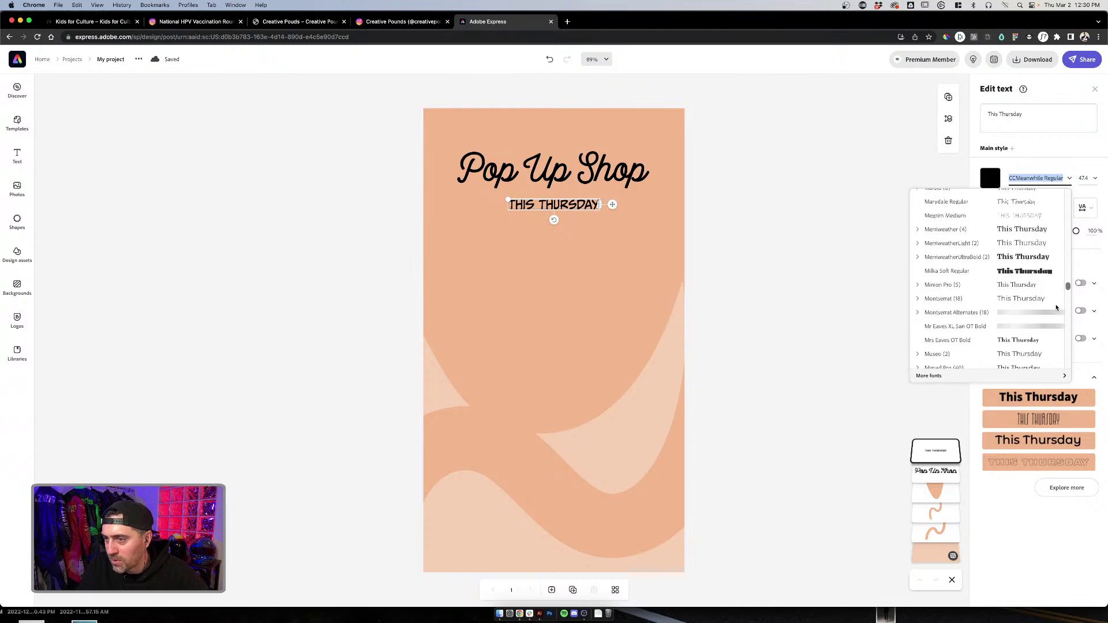
pyautogui.scroll(-1, 1055, 308)
pyautogui.scroll(-2, 1056, 310)
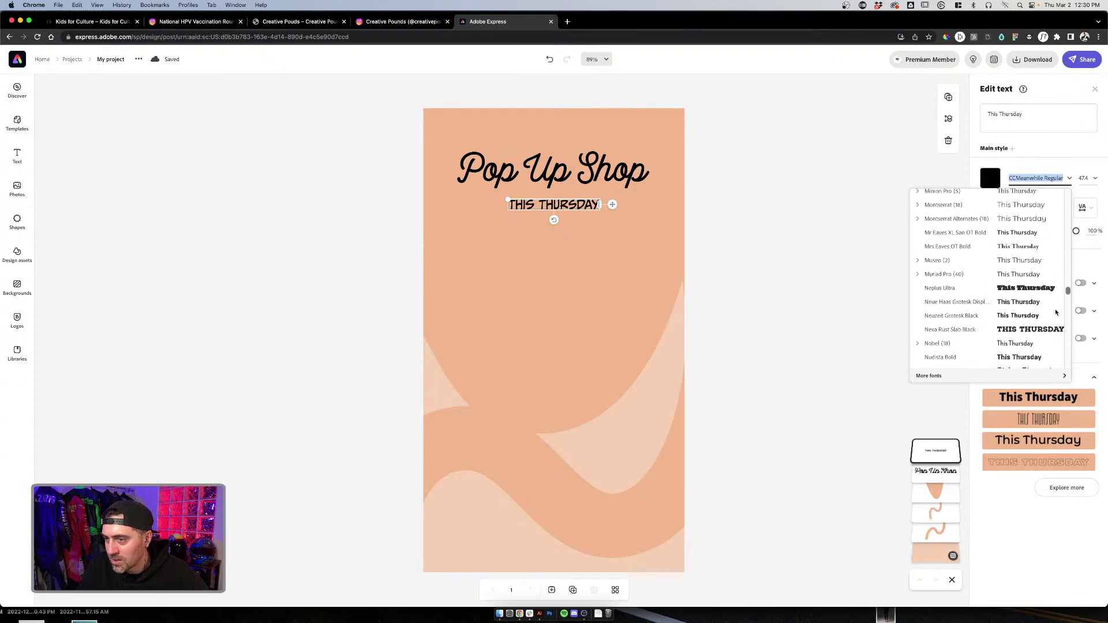
pyautogui.scroll(-4, 1055, 312)
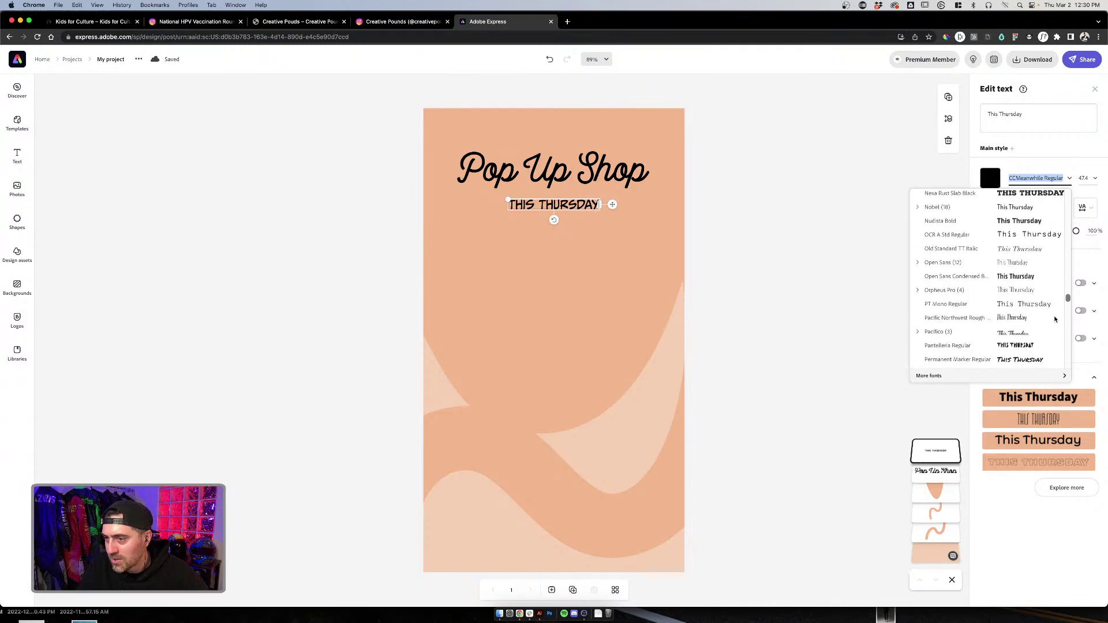
pyautogui.click(782, 379)
# Step: Switch to Adobe Illustrator, add a "Lorem ipsum" placeholder text below the black logo and enlarge it to about 54 pt
pyautogui.click(539, 613)
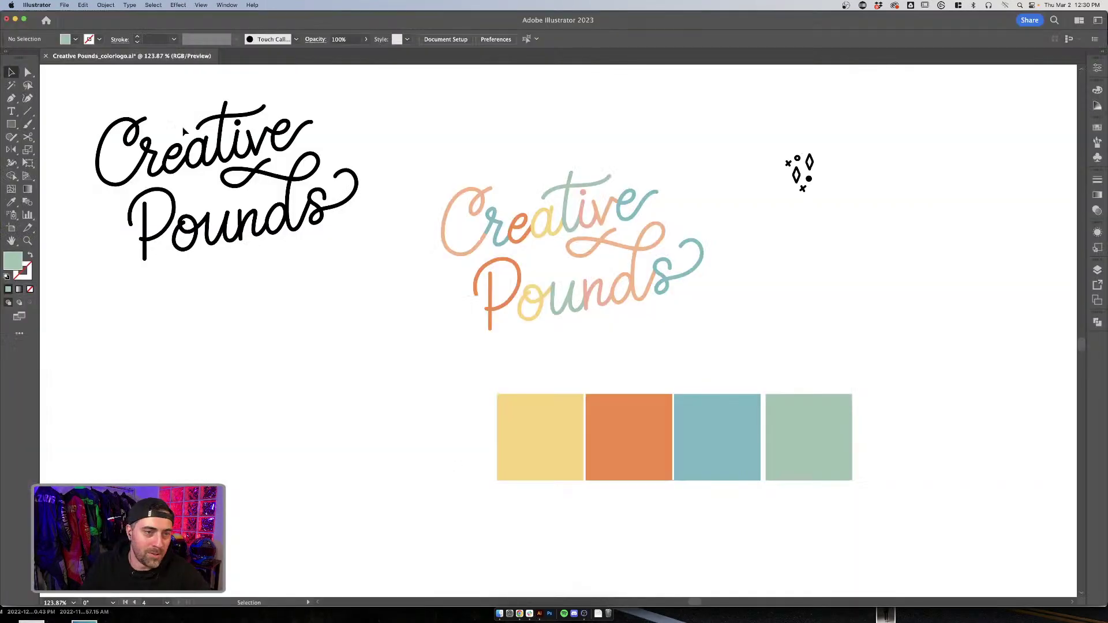
pyautogui.press('t')
pyautogui.click(194, 376)
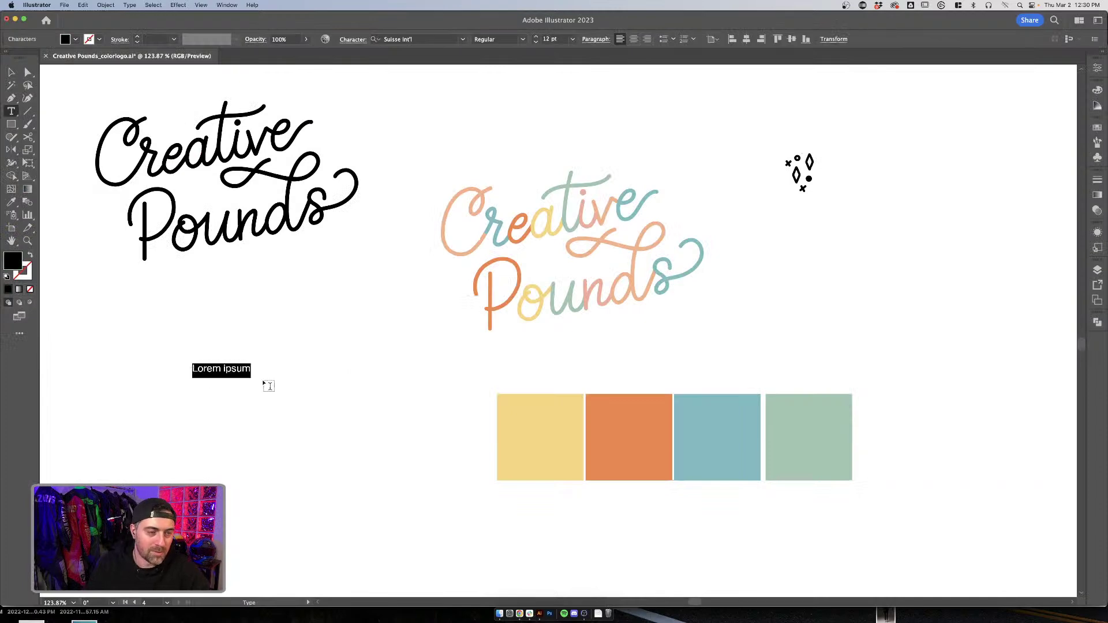
pyautogui.click(11, 72)
pyautogui.moveTo(251, 378); pyautogui.dragTo(455, 466)
pyautogui.moveTo(403, 398); pyautogui.dragTo(316, 399)
# Step: Move the "Lorem ipsum" text further down into the empty space below the black logo
pyautogui.click(366, 501)
pyautogui.hscroll(-2, 375, 497)
pyautogui.hscroll(-2, 376, 497)
pyautogui.click(413, 381)
pyautogui.moveTo(413, 392); pyautogui.dragTo(434, 547)
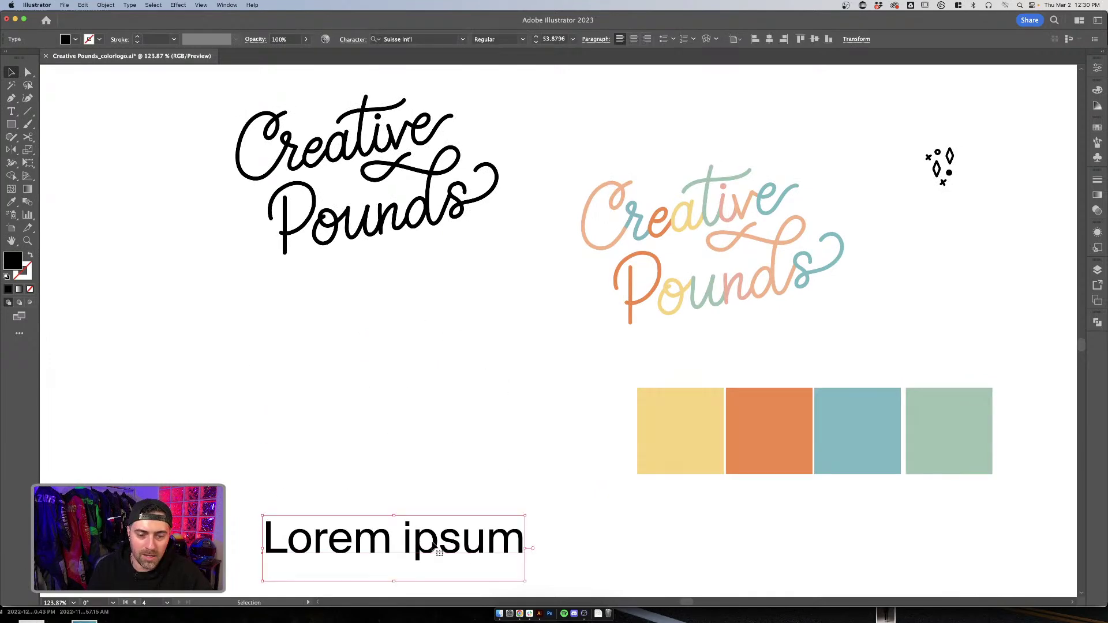
pyautogui.scroll(-8, 434, 547)
# Step: Select the whole "Lorem ipsum" text for editing and open its font family list
pyautogui.doubleClick(402, 312)
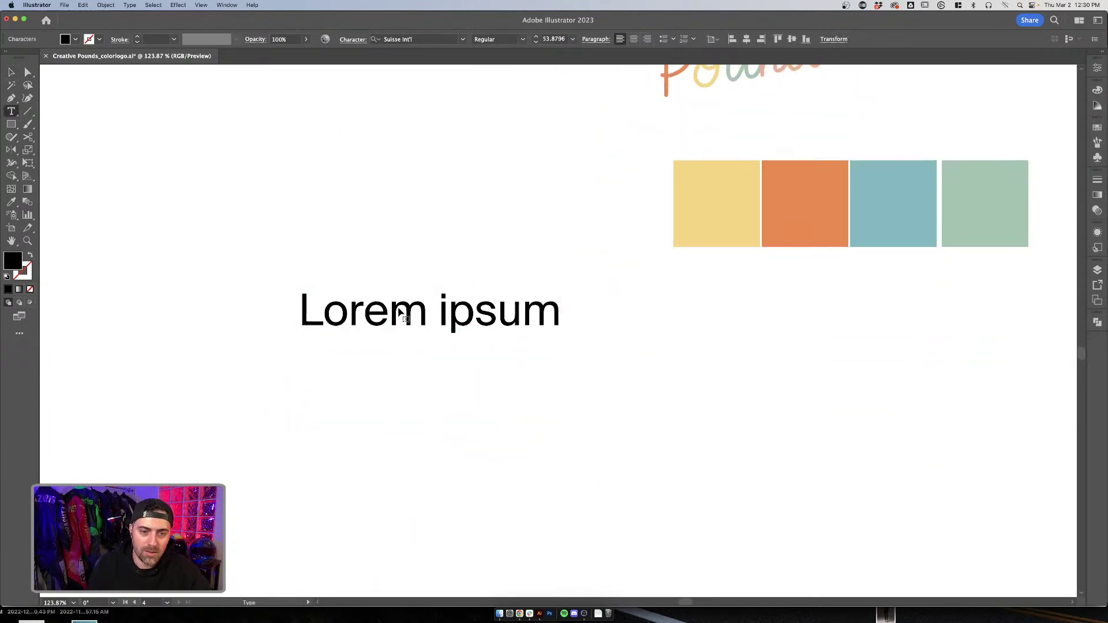
pyautogui.press('super+a')
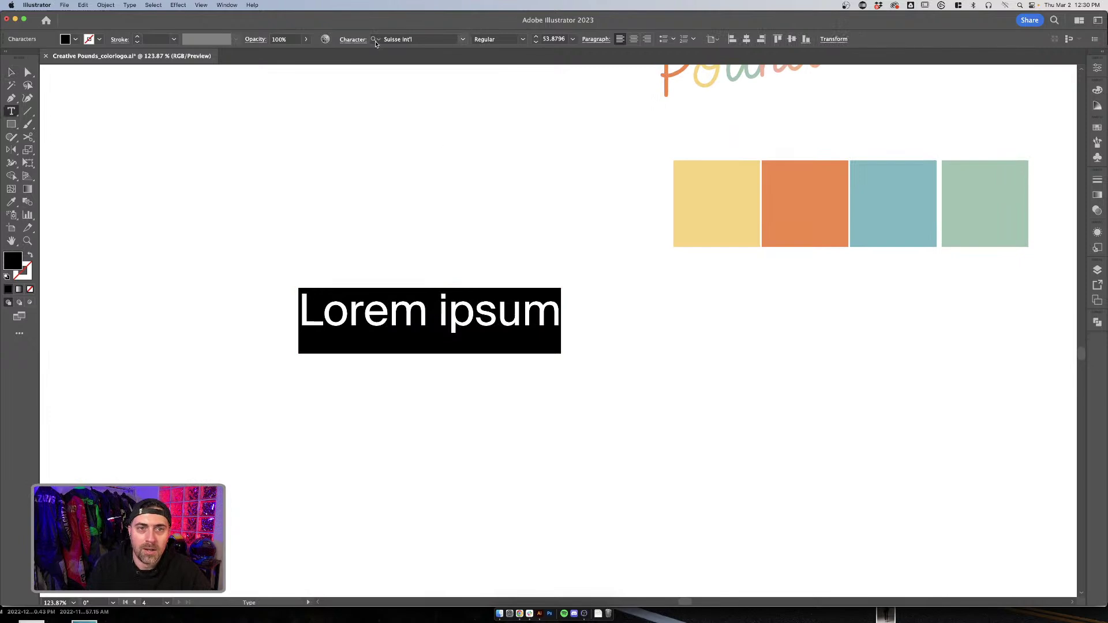
pyautogui.click(462, 39)
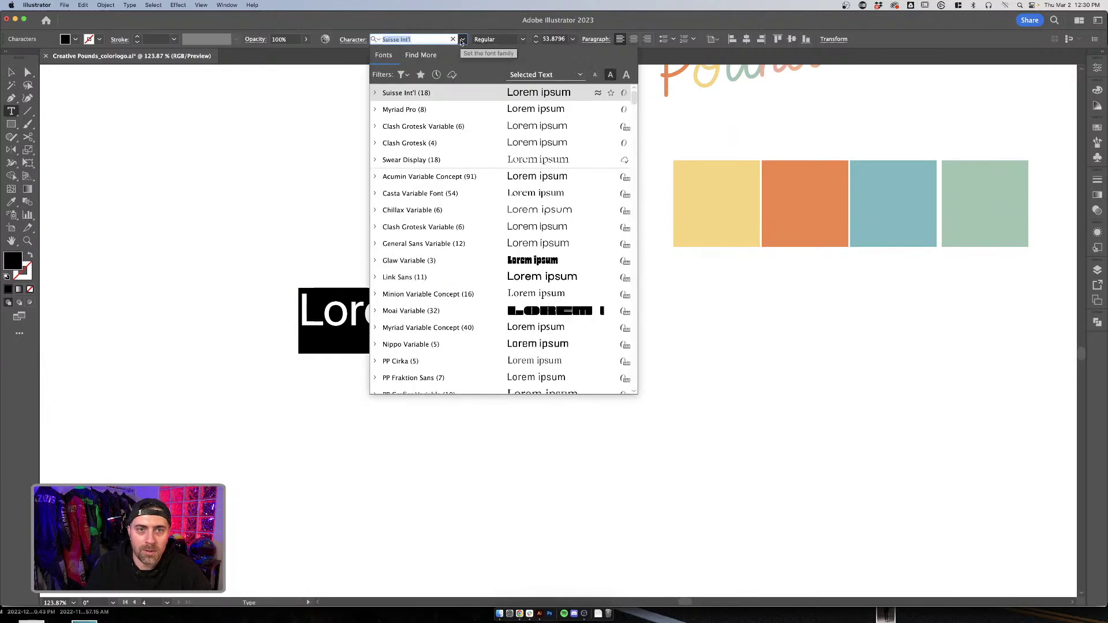
pyautogui.click(402, 75)
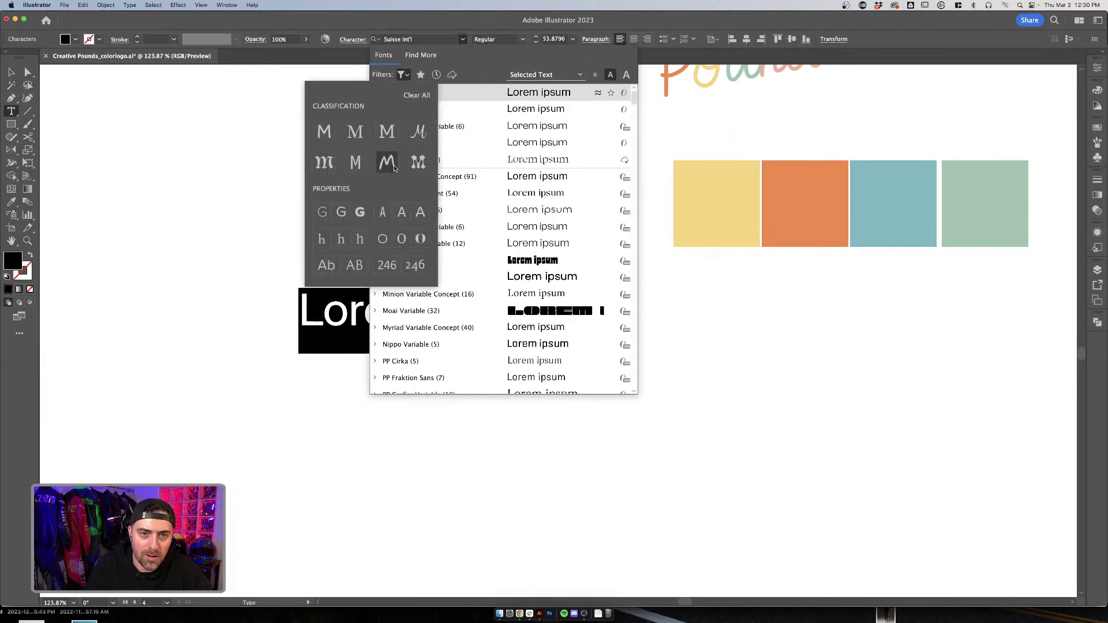
pyautogui.click(327, 133)
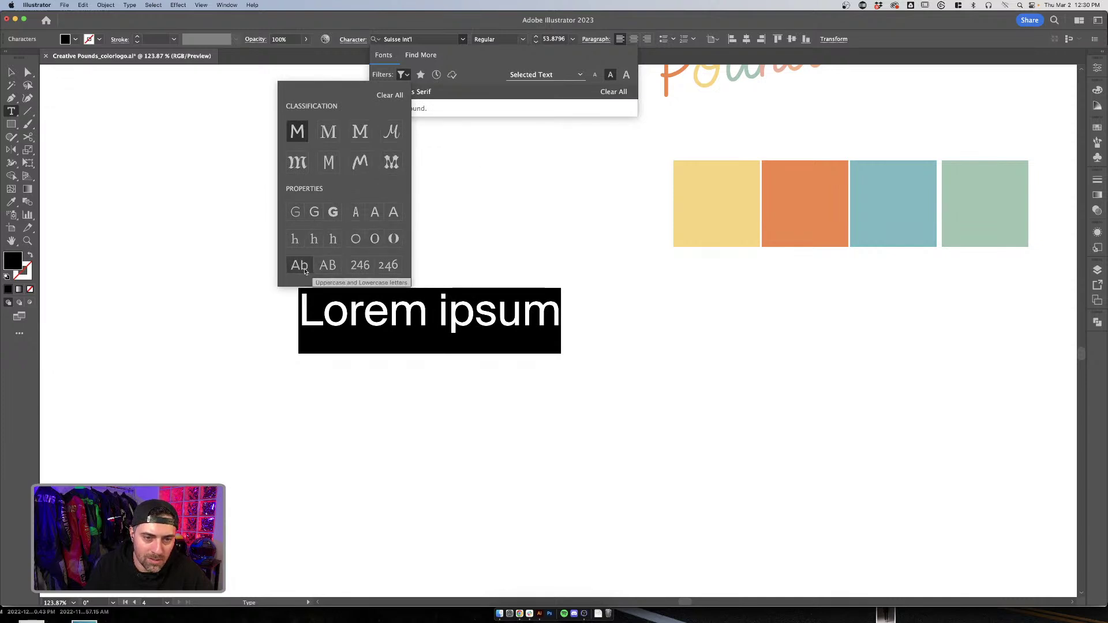
pyautogui.click(320, 214)
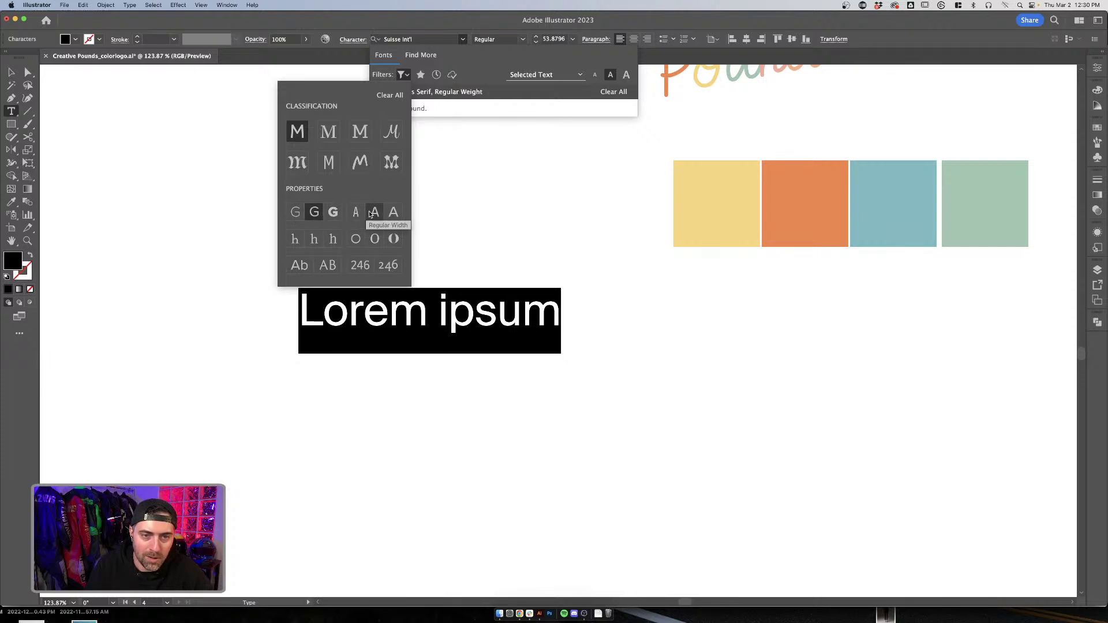
pyautogui.click(469, 68)
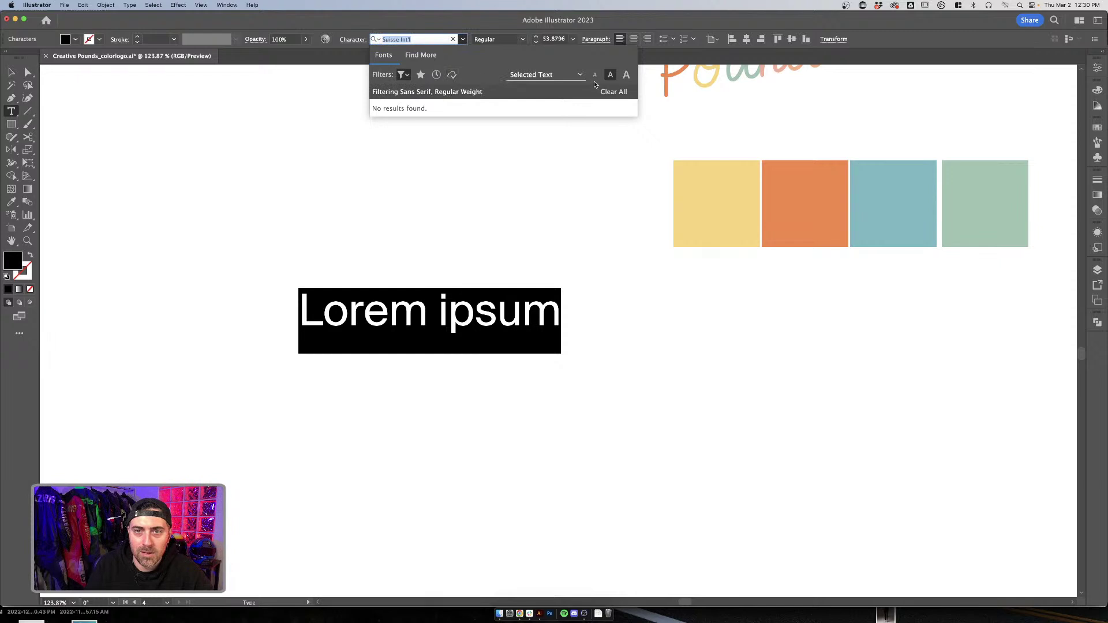
pyautogui.click(404, 75)
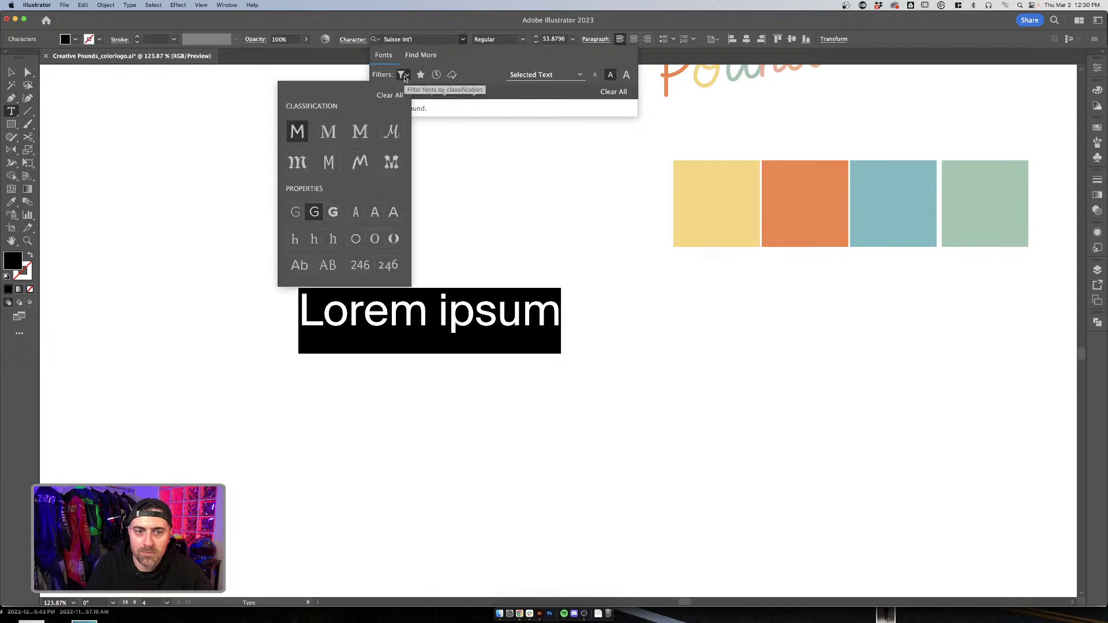
pyautogui.click(404, 74)
pyautogui.click(613, 92)
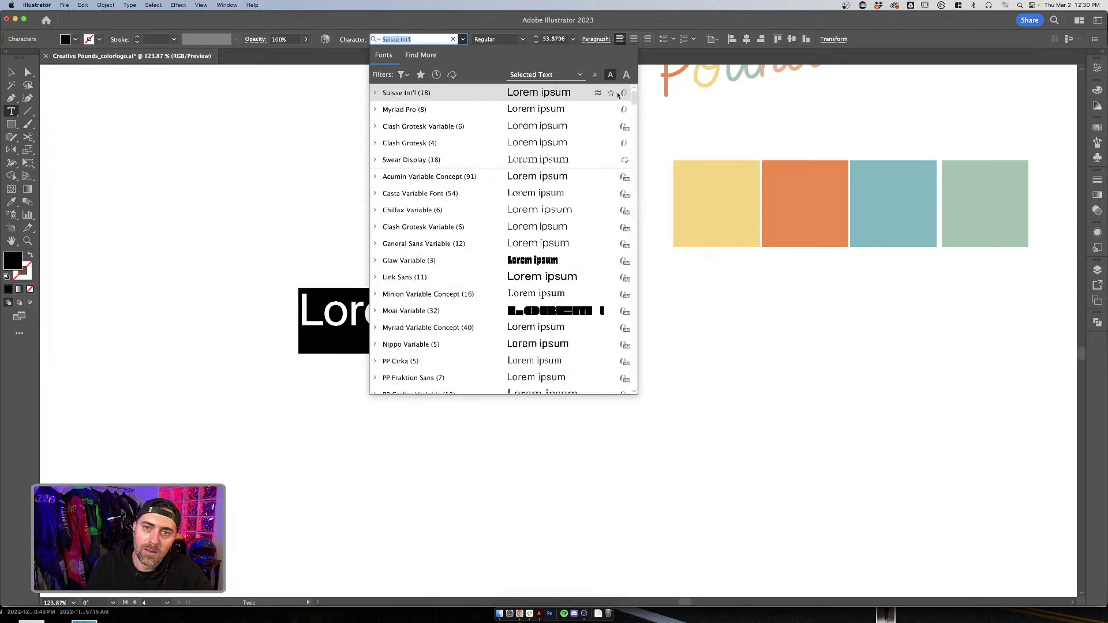
# Step: Filter the font list to Sans Serif with Regular Weight and look through the fonts for the "Lorem ipsum" text
pyautogui.click(403, 74)
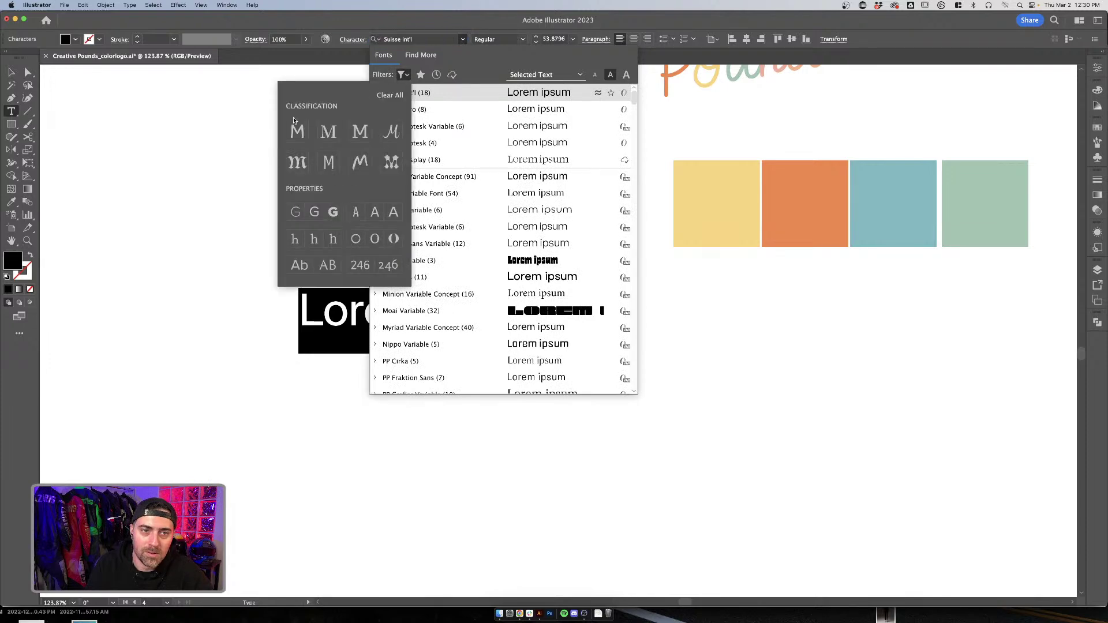
pyautogui.click(297, 131)
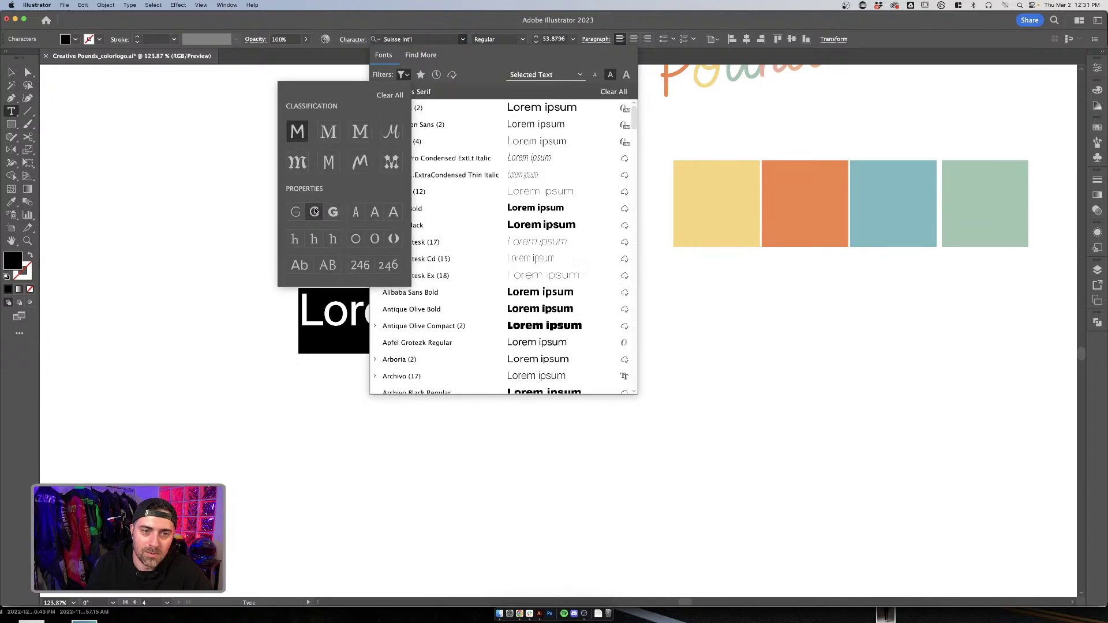
pyautogui.click(314, 212)
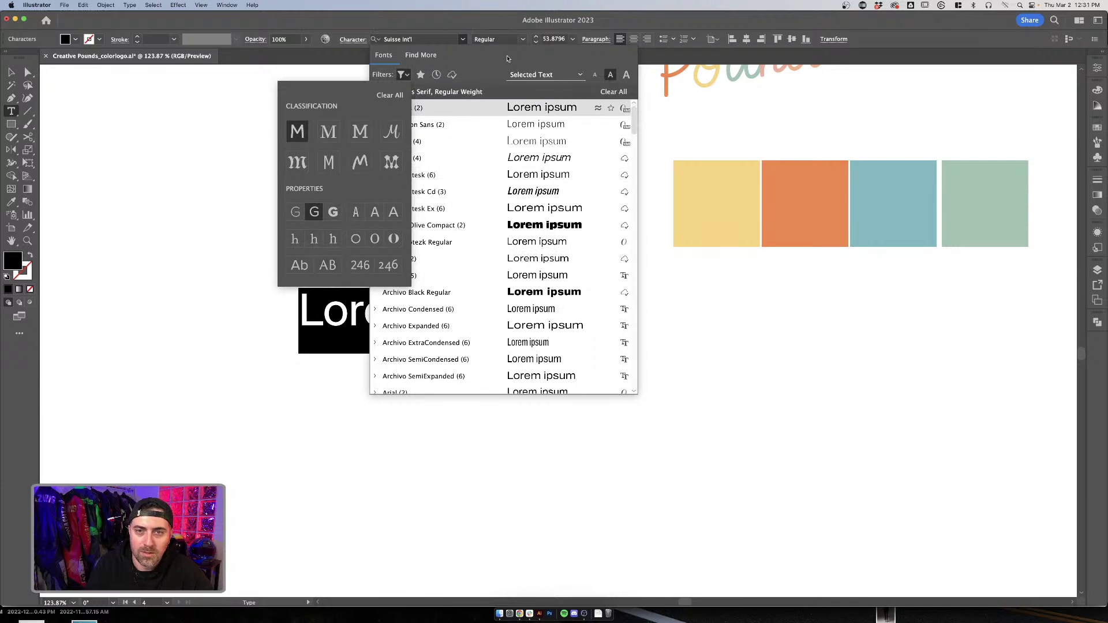
pyautogui.moveTo(633, 123); pyautogui.dragTo(616, 374)
pyautogui.scroll(-2, 617, 375)
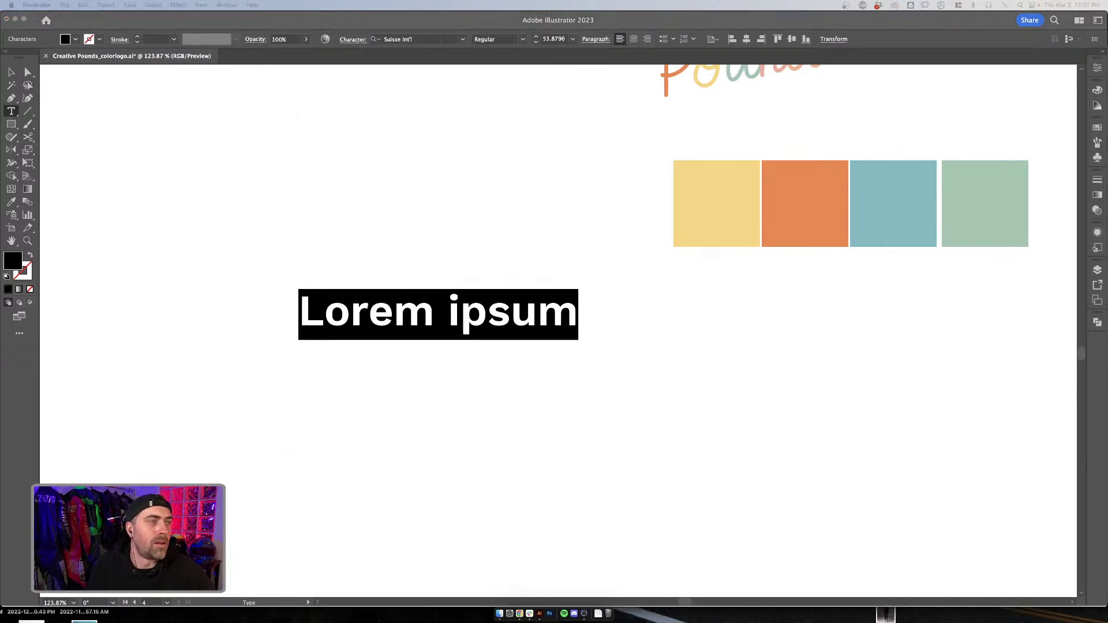
# Step: Switch to Chrome, open the Adobe Fonts site at fonts.adobe.com and enlarge the browser window to fill the screen
pyautogui.moveTo(607, 130); pyautogui.dragTo(586, 118)
pyautogui.write('fonts')
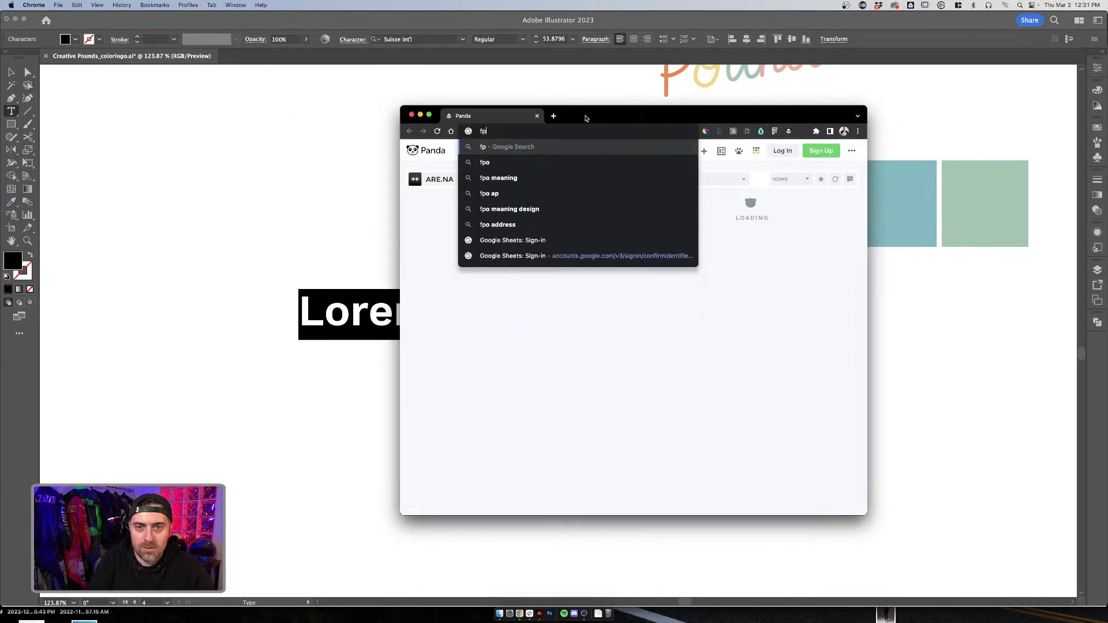
pyautogui.write('.adohe.c')
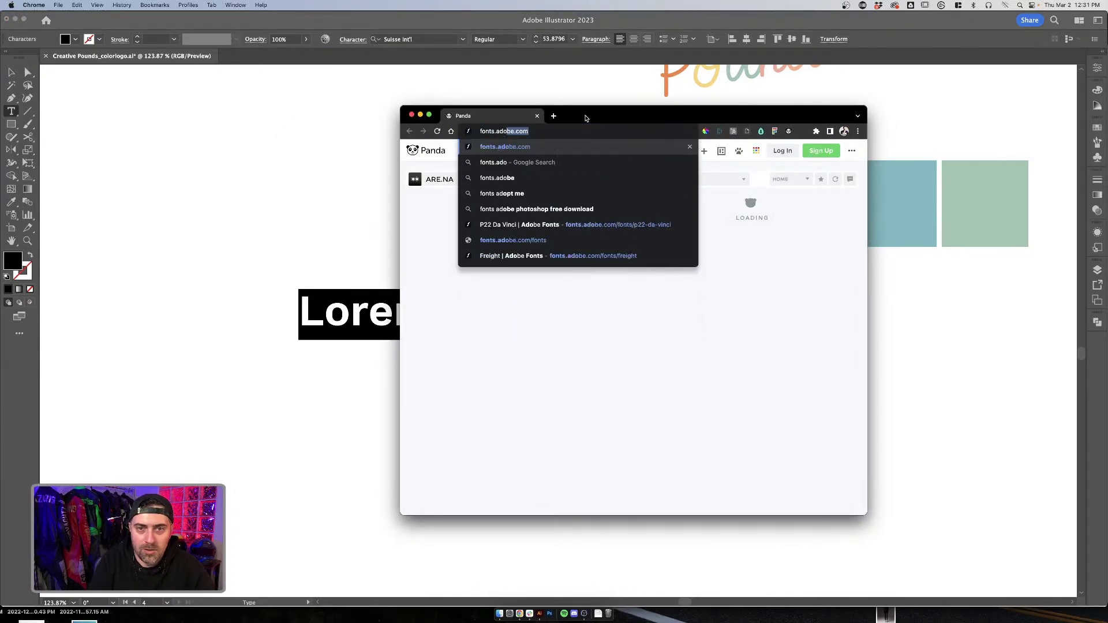
pyautogui.press('BackSpace')
pyautogui.press('BackSpace')
pyautogui.press('BackSpace')
pyautogui.press('BackSpace')
pyautogui.write('be.c')
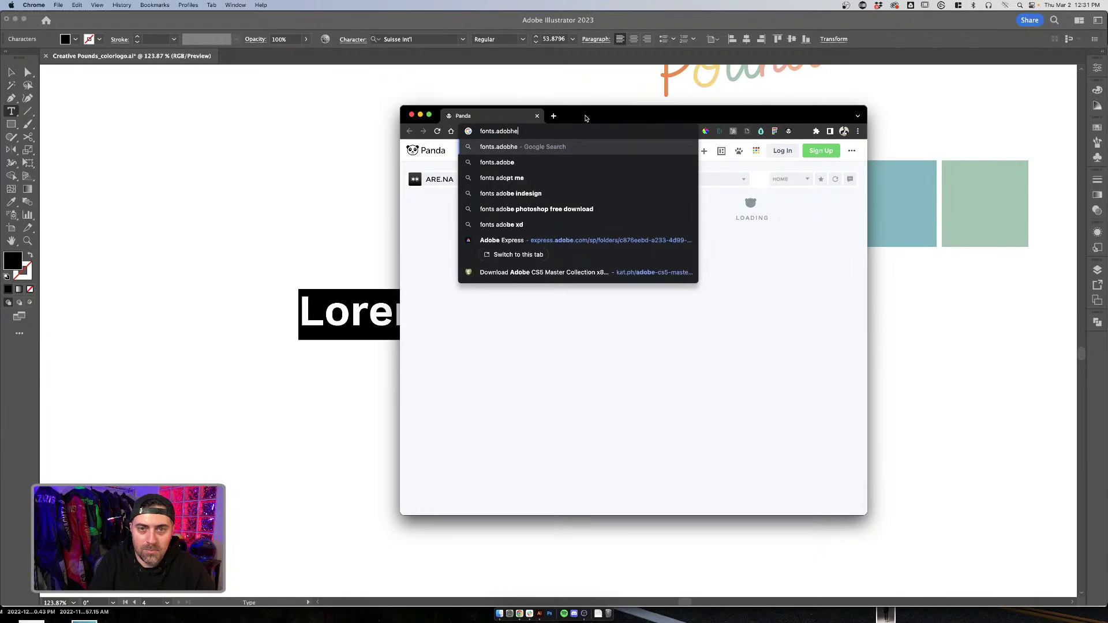
pyautogui.press('Return')
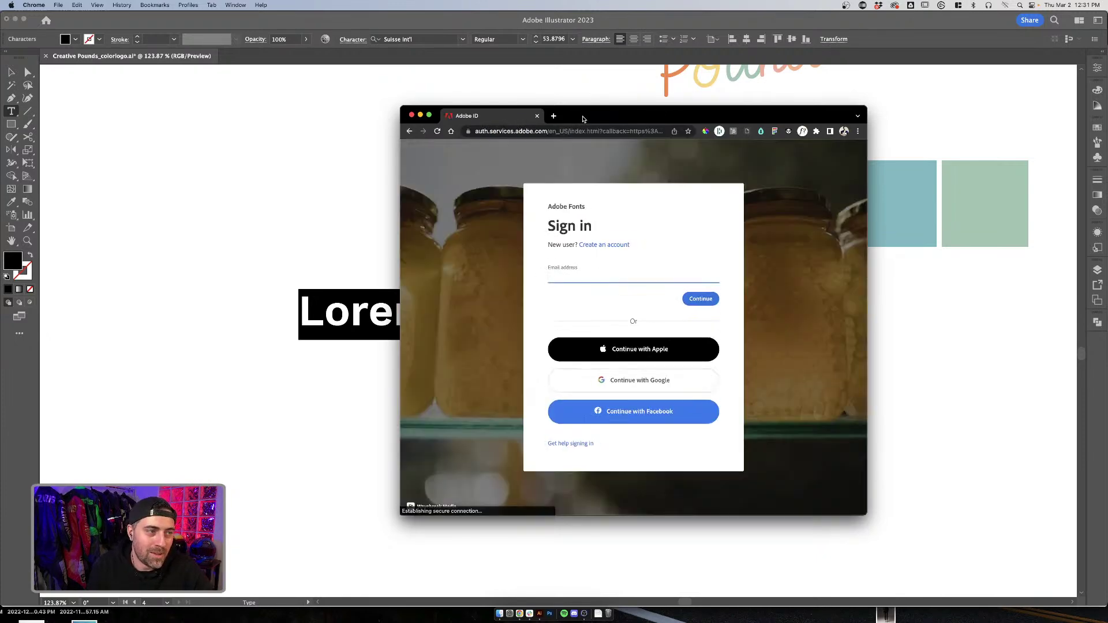
pyautogui.press('super+h')
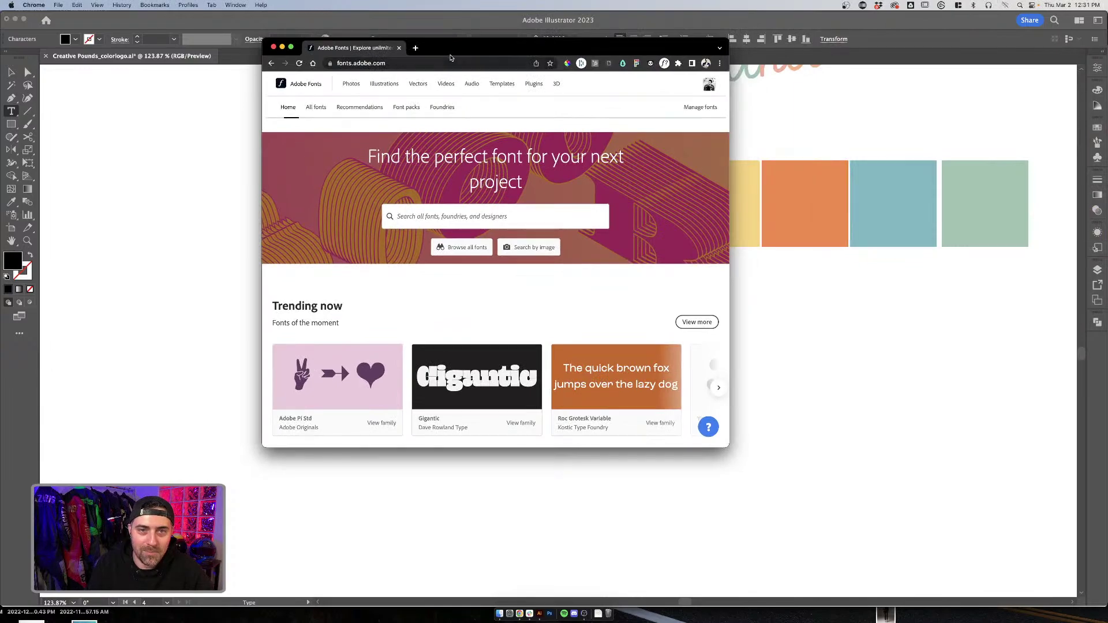
pyautogui.doubleClick(452, 57)
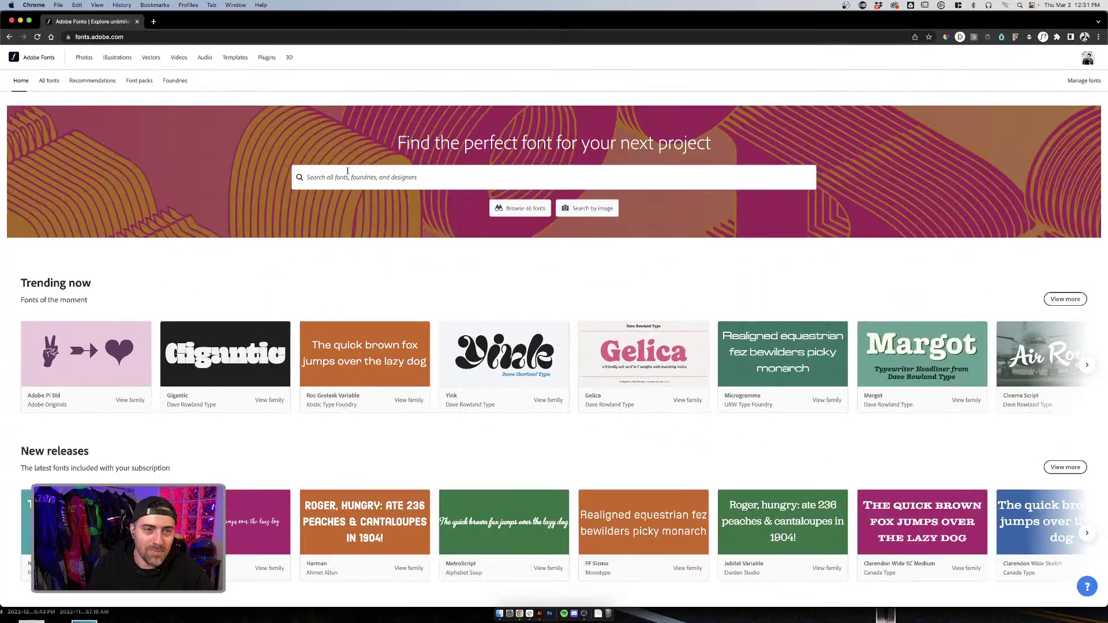
# Step: Browse all fonts under the Clean and Friendly tags, and filter the catalogue by the Rounded tag
pyautogui.click(56, 84)
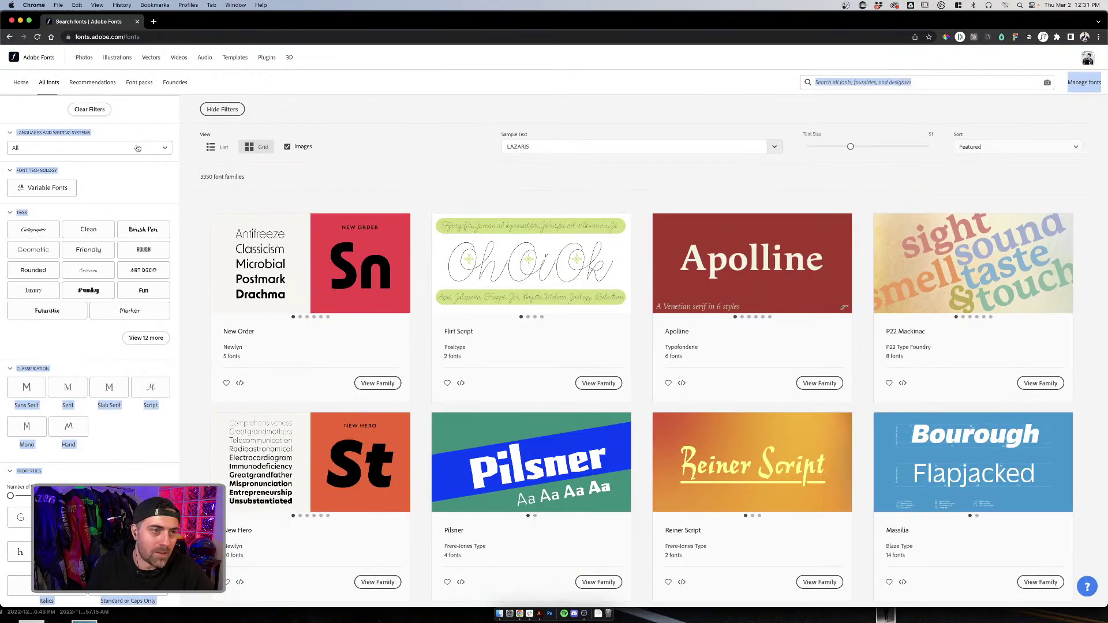
pyautogui.click(98, 235)
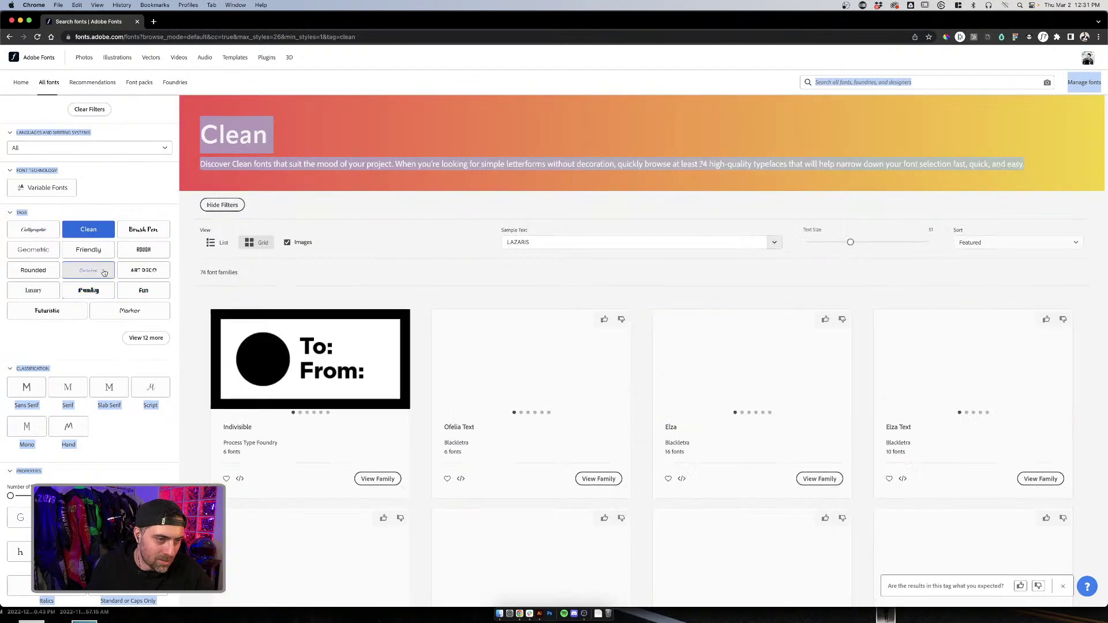
pyautogui.click(98, 252)
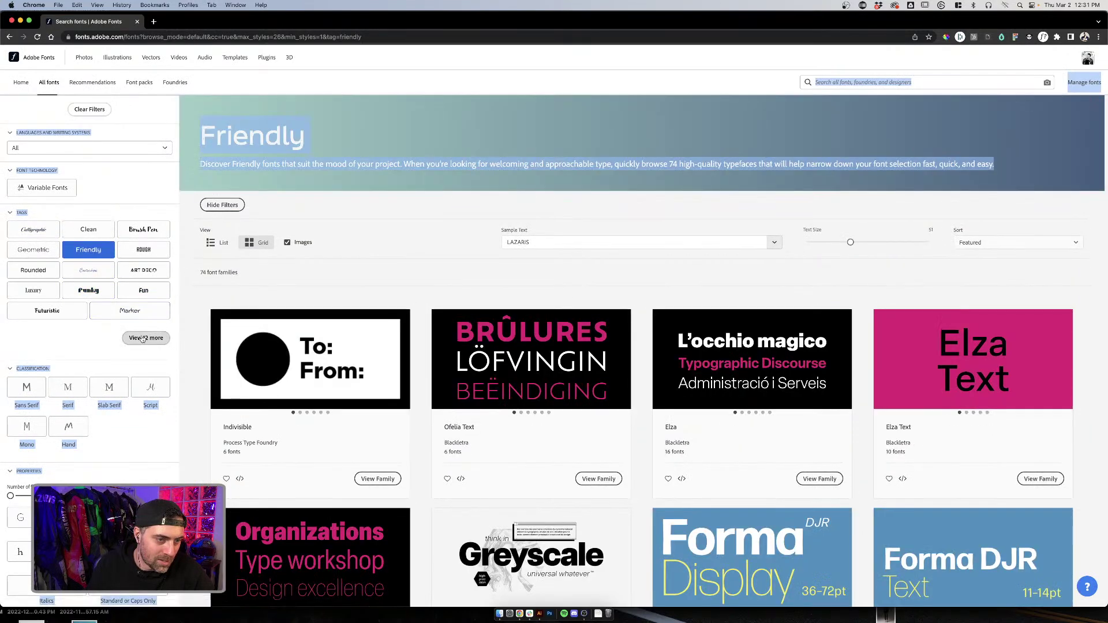
pyautogui.click(33, 270)
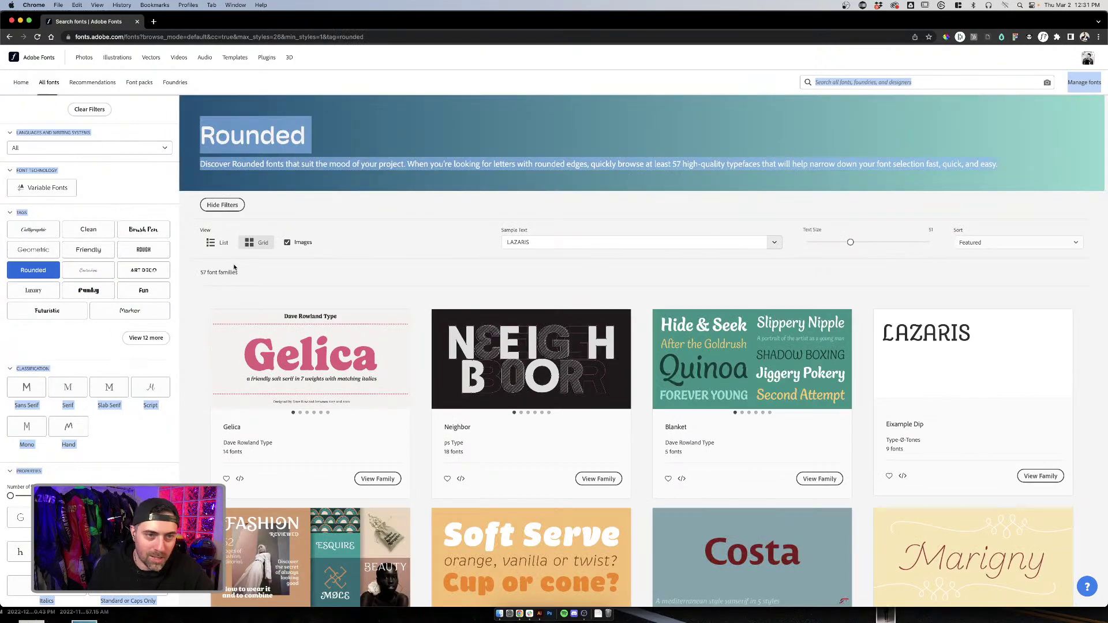
# Step: Look through the Rounded font families and open the DNP Shuei Mgothic Std family page
pyautogui.scroll(-1, 418, 225)
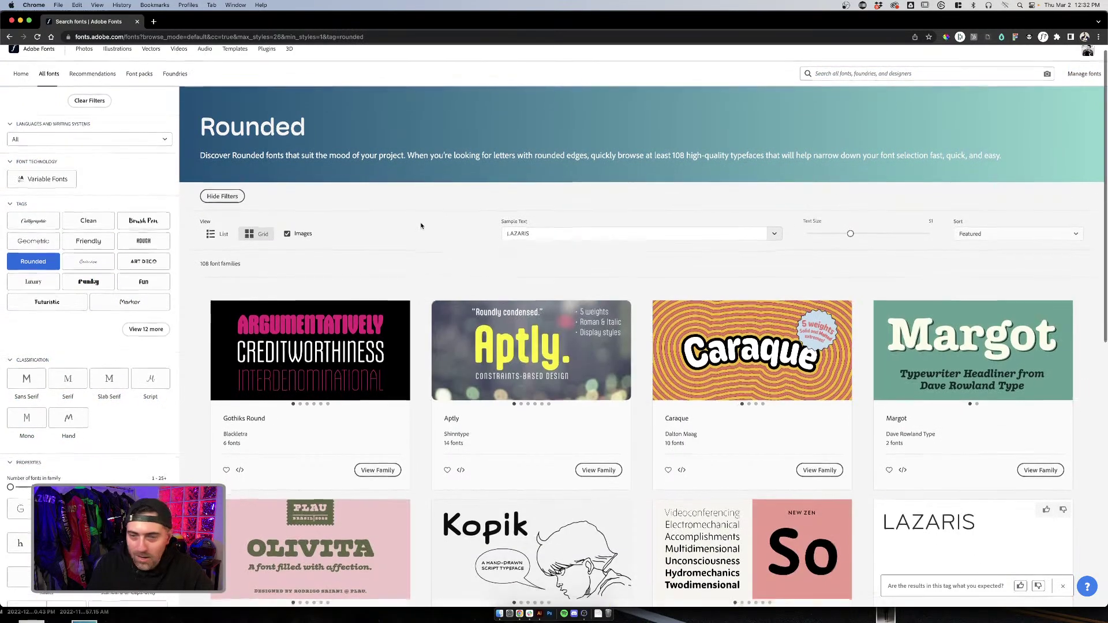
pyautogui.scroll(-5, 420, 226)
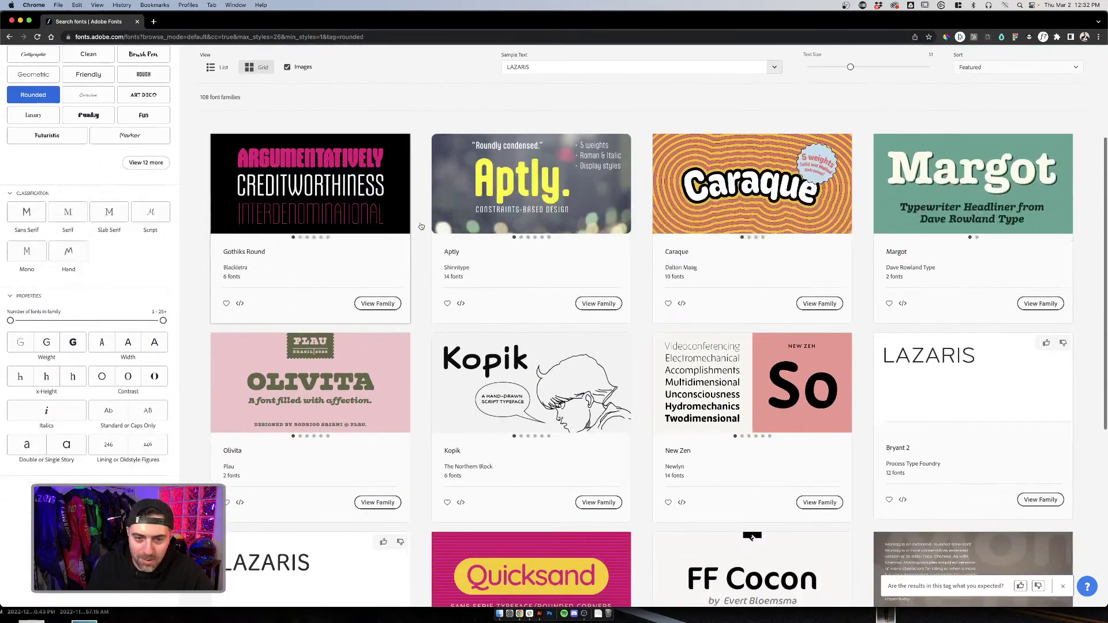
pyautogui.scroll(-1, 438, 219)
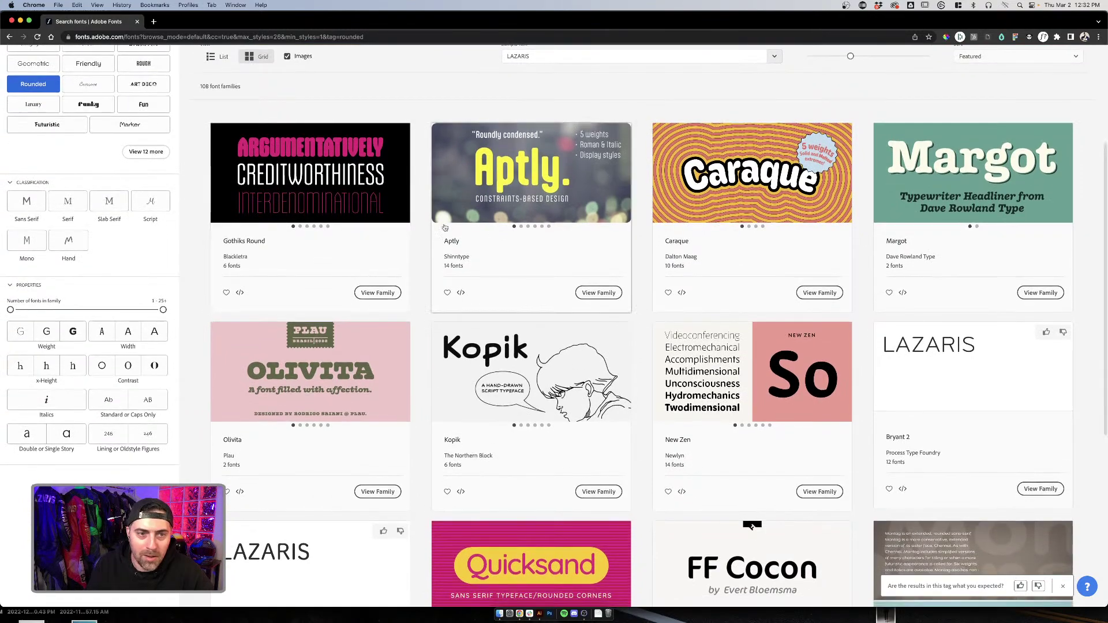
pyautogui.scroll(-10, 548, 231)
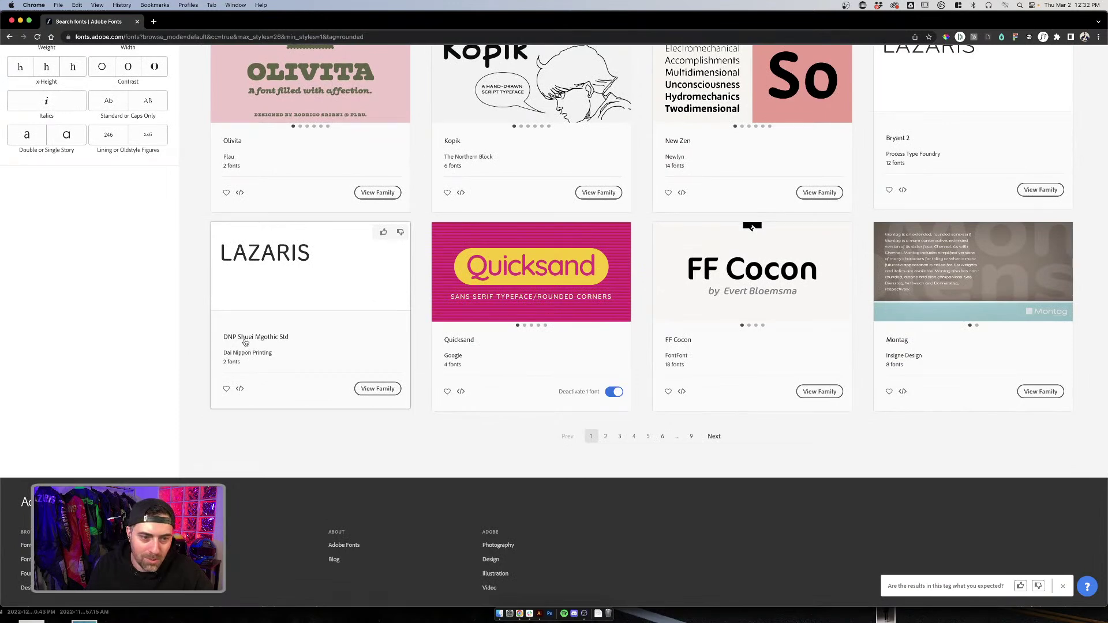
pyautogui.click(282, 291)
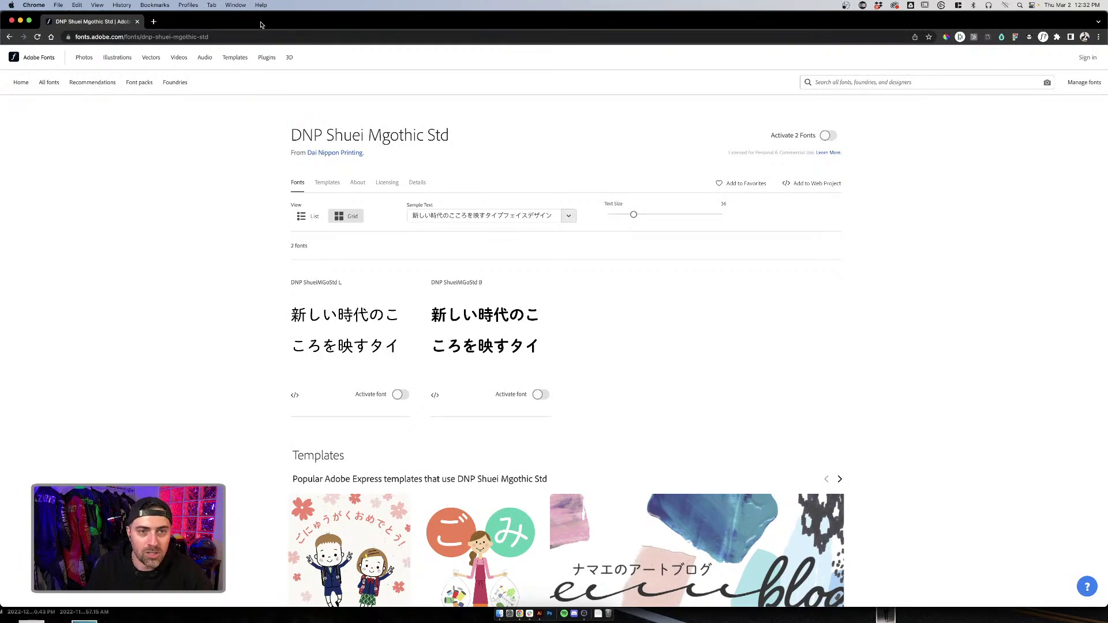
# Step: Switch back to the Adobe Express story and search the "This Thursday" text's font list for "dnp shu"
pyautogui.hotkey('ctrl', 'Left')
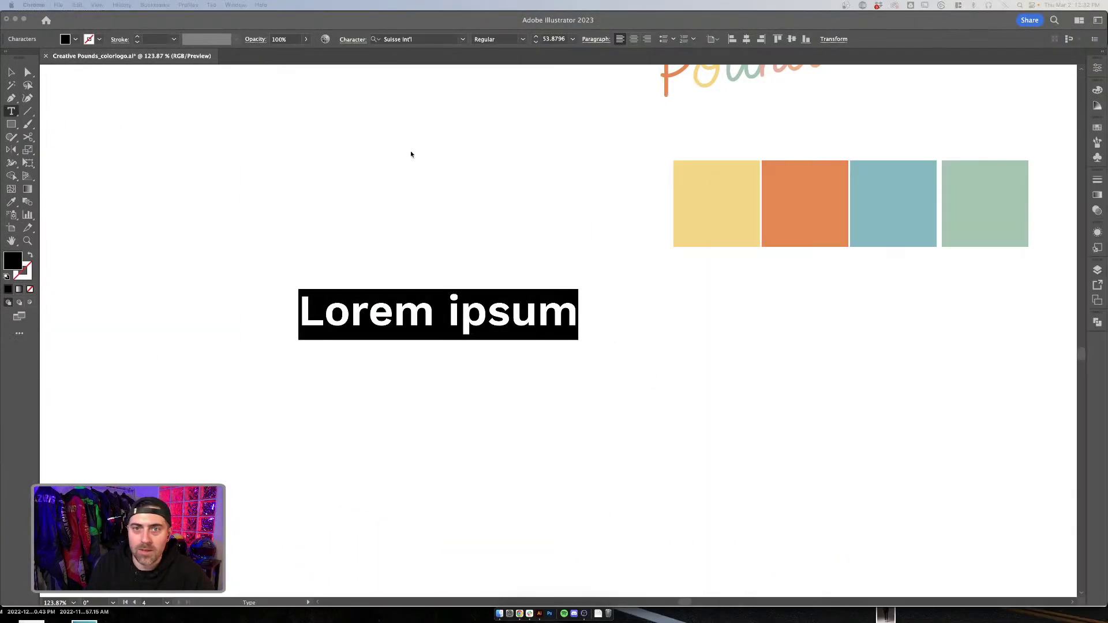
pyautogui.hotkey('ctrl', 'Up')
pyautogui.click(549, 224)
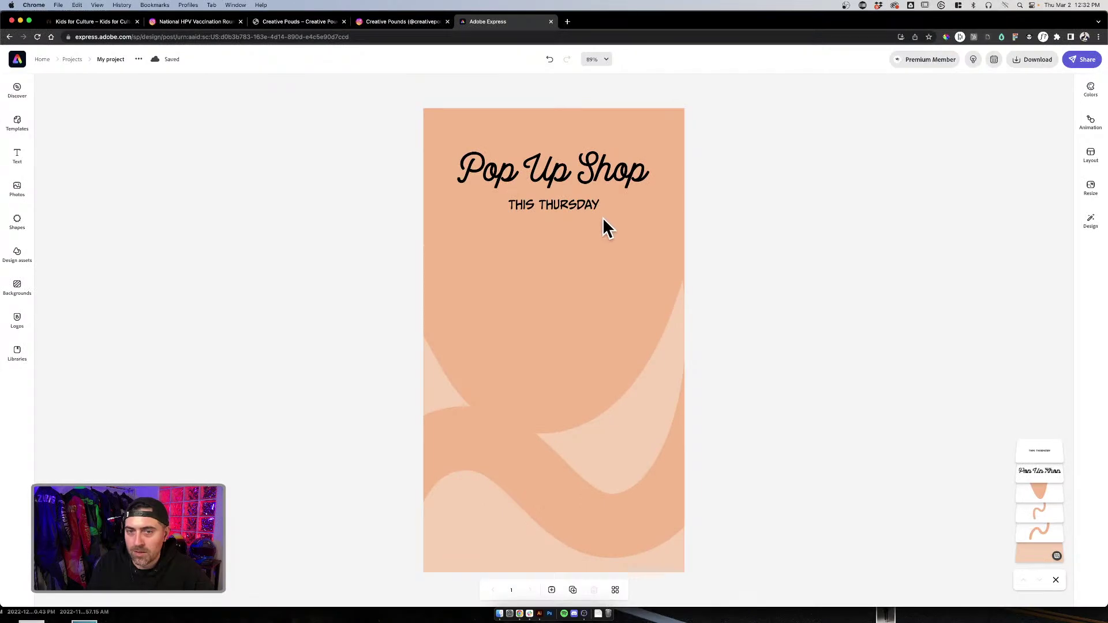
pyautogui.click(544, 205)
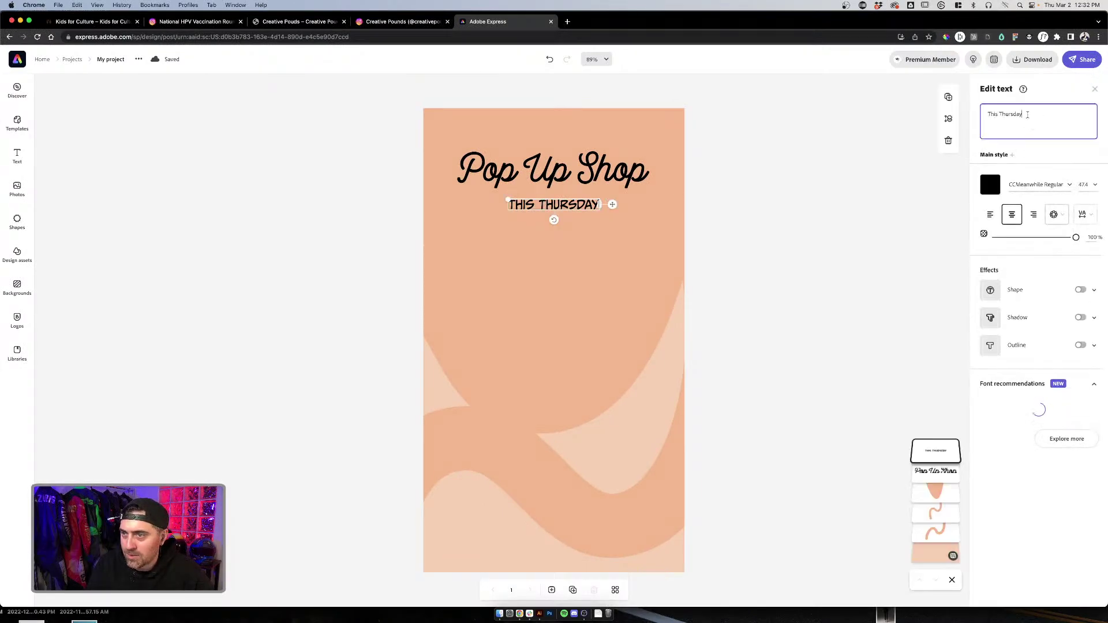
pyautogui.click(1043, 181)
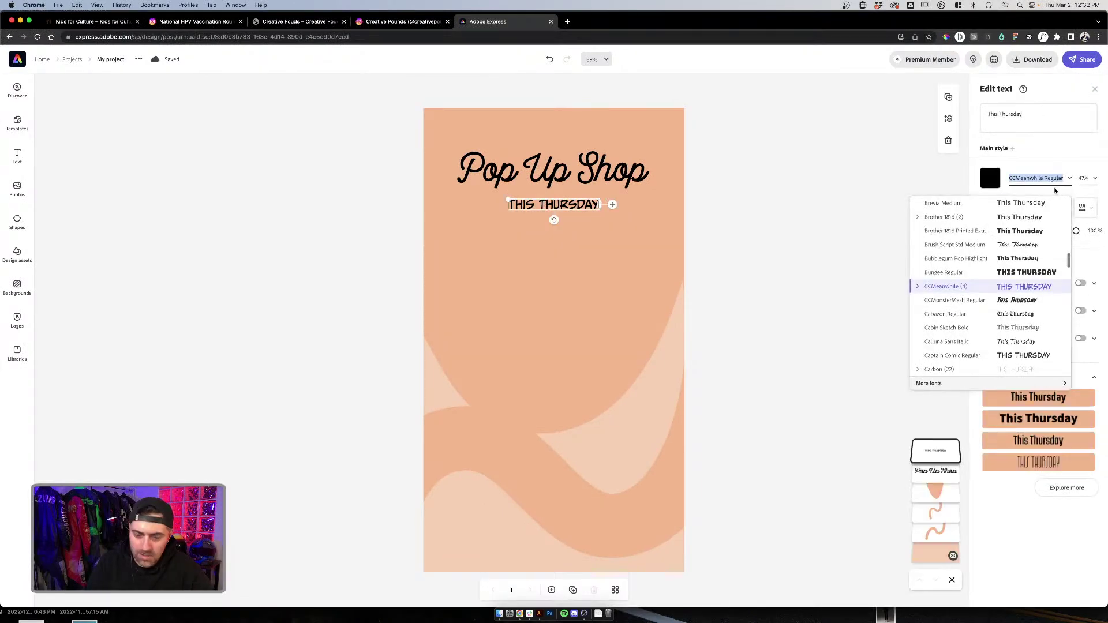
pyautogui.write('dnp shui')
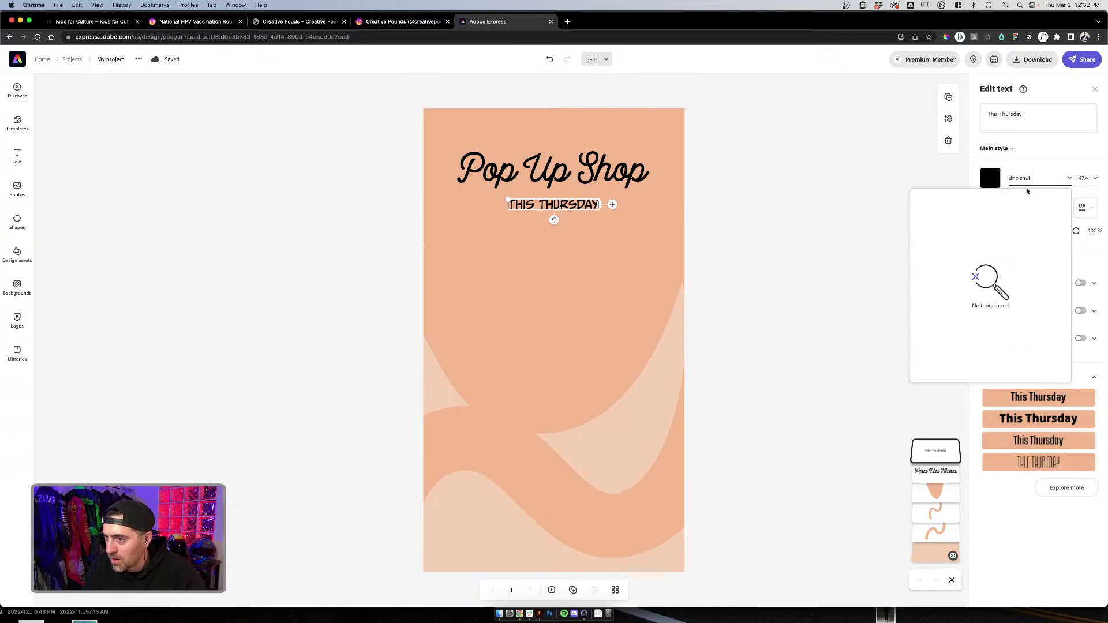
pyautogui.press('BackSpace')
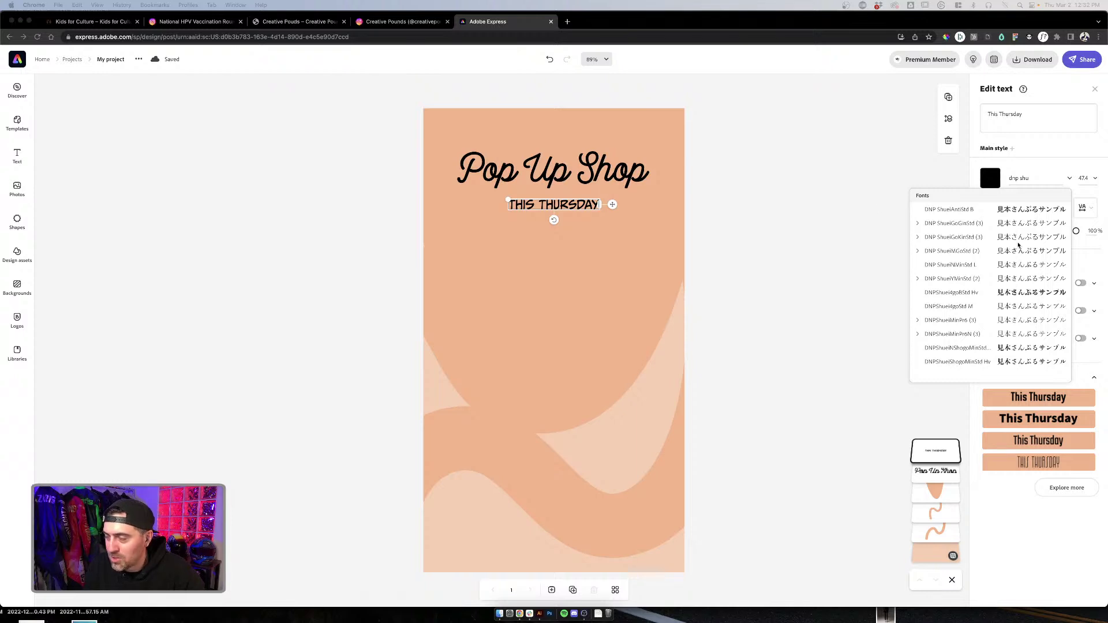
pyautogui.click(952, 250)
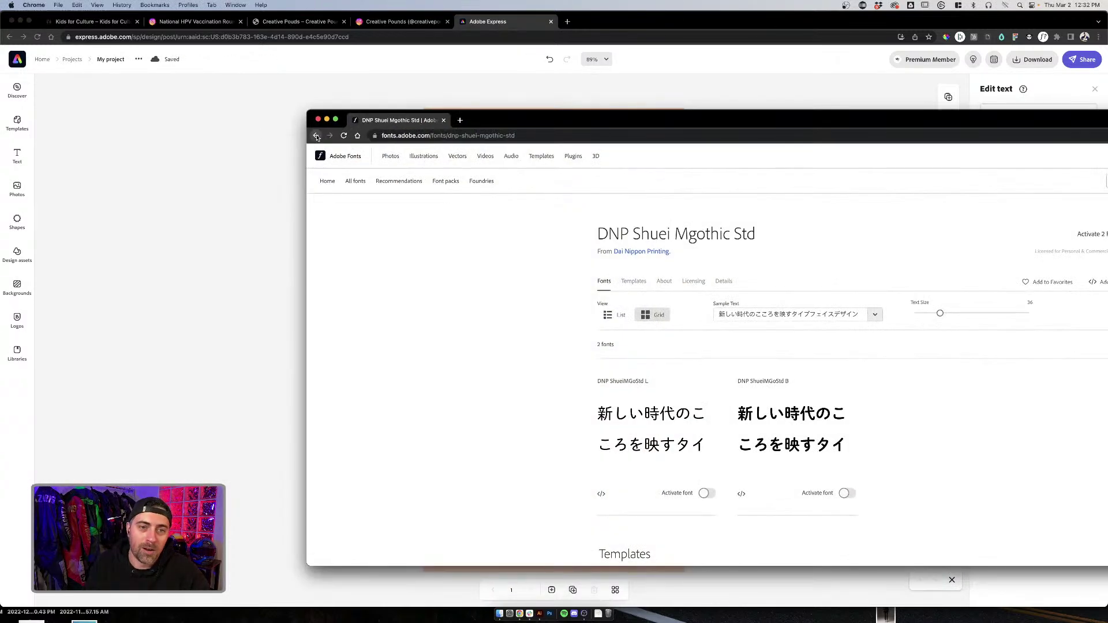
# Step: Switch to the Adobe Fonts window, return to the Rounded results and look through the families, picking Bryant 2
pyautogui.doubleClick(591, 118)
pyautogui.press('super+bracketleft')
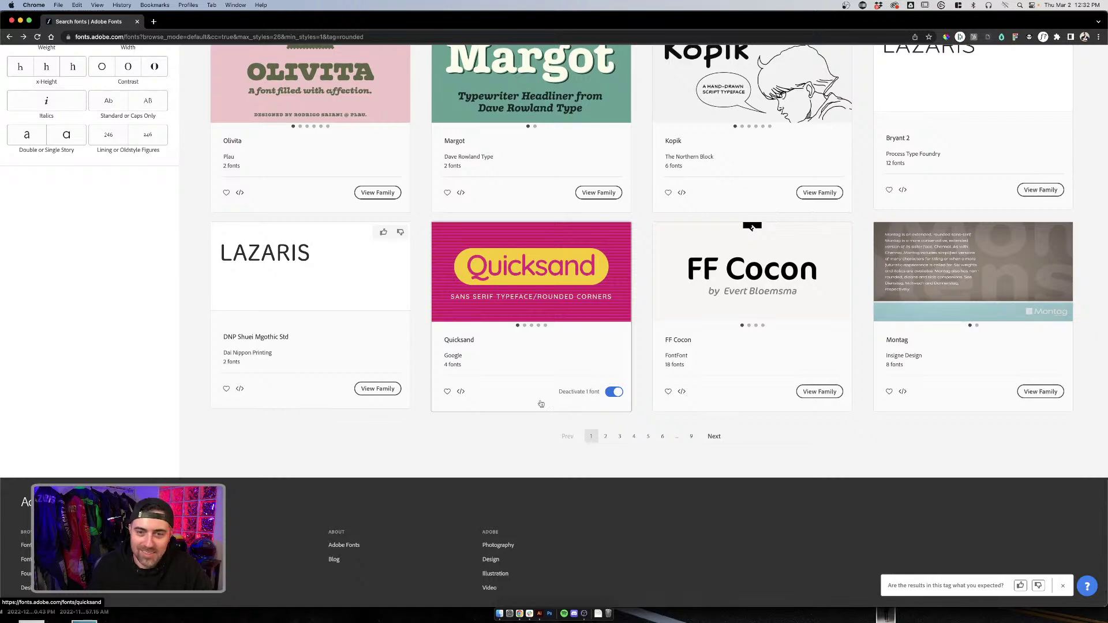
pyautogui.scroll(10, 582, 445)
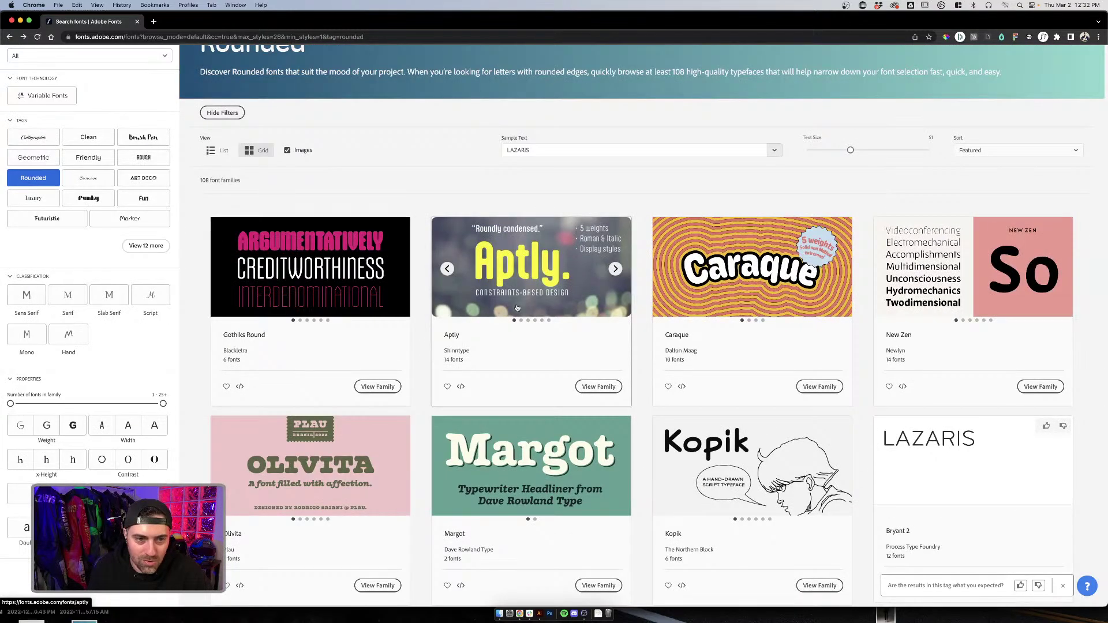
pyautogui.scroll(-5, 795, 312)
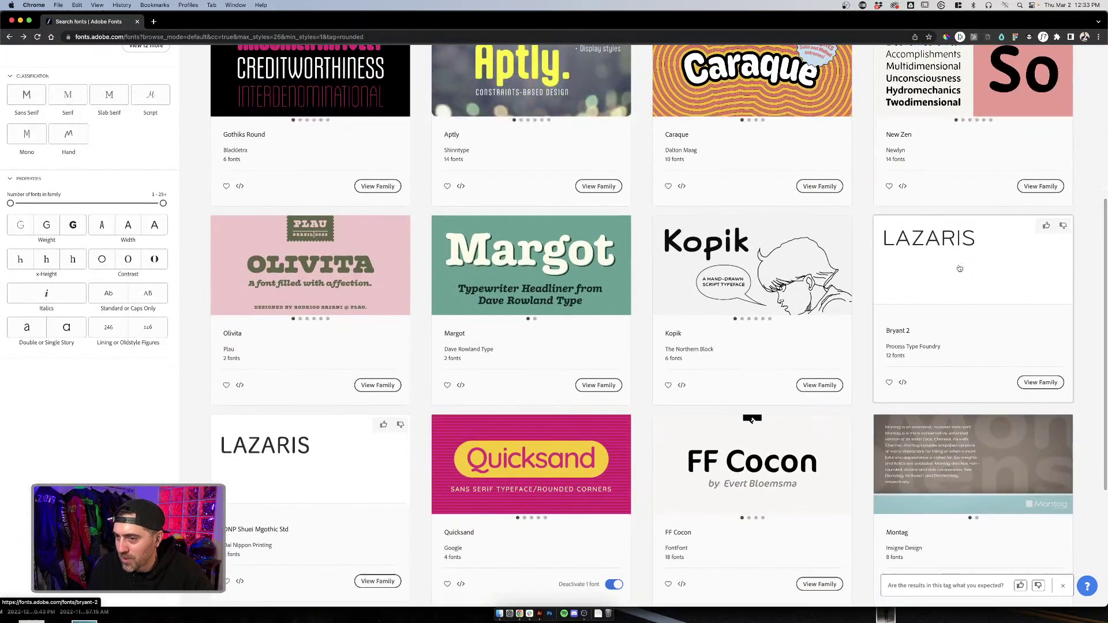
pyautogui.click(959, 269)
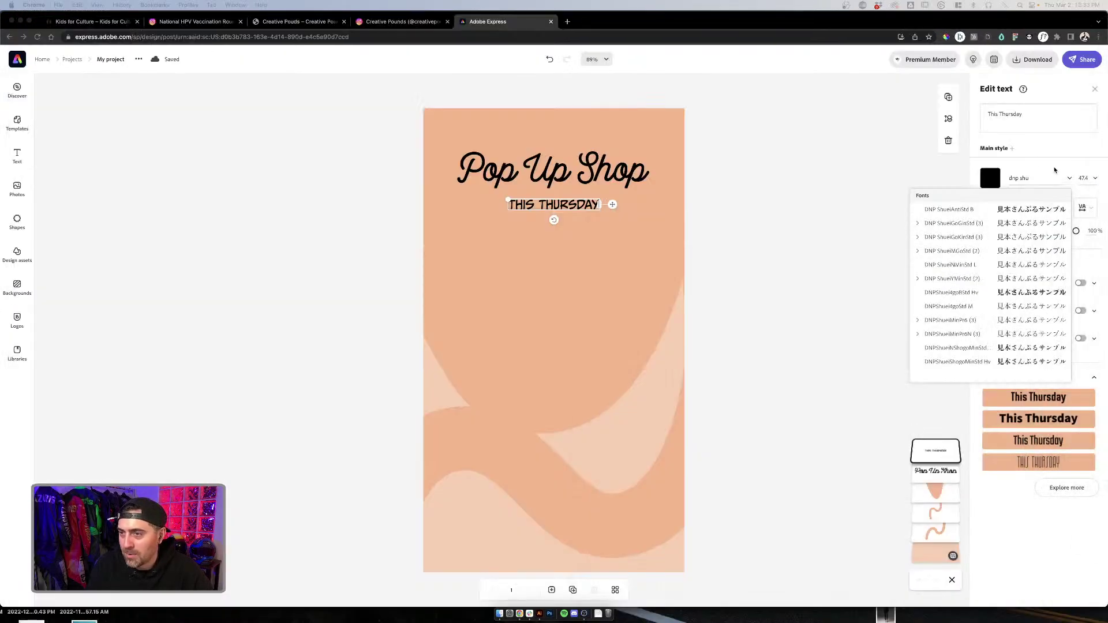
# Step: Switch back to the Adobe Express story, search the fonts for "bryant" and apply the Bryant family to the "This Thursday" text
pyautogui.click(1033, 179)
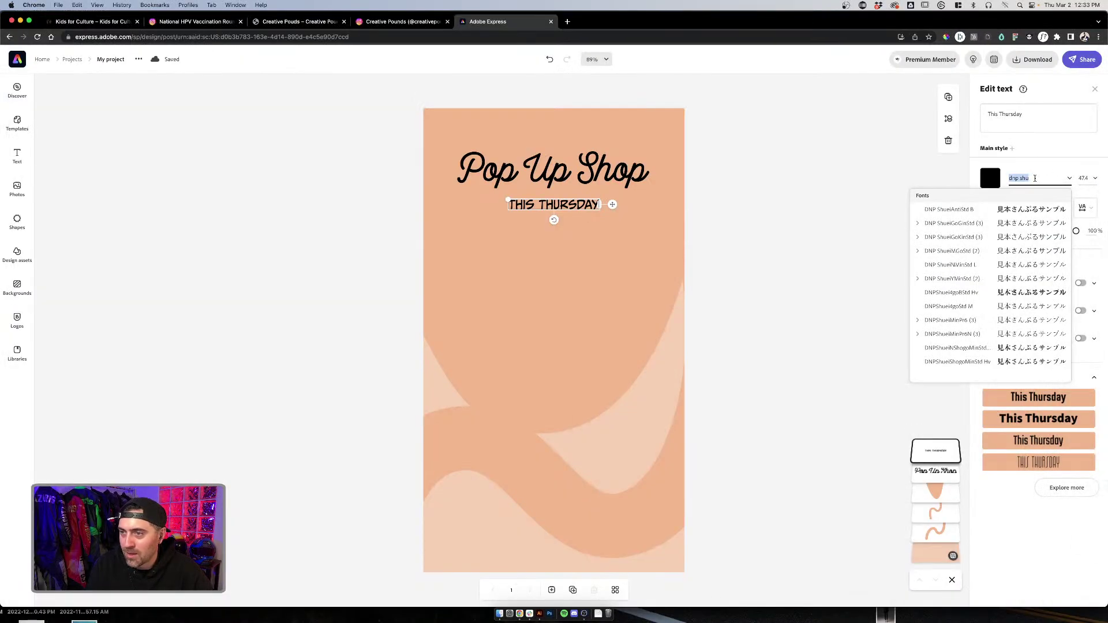
pyautogui.write('bryant')
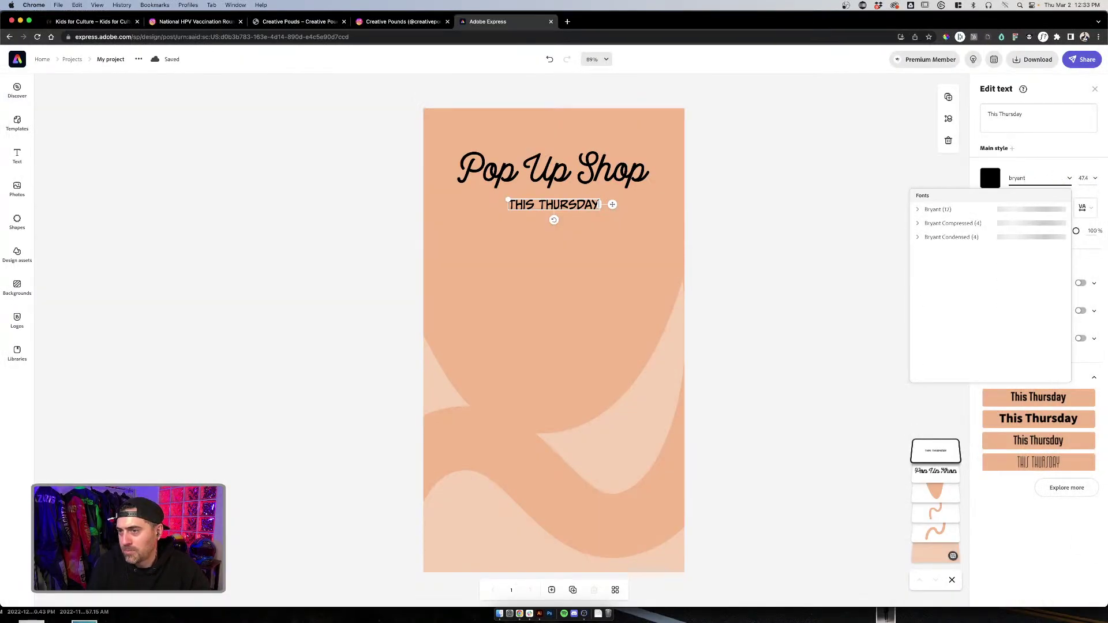
pyautogui.click(960, 211)
pyautogui.click(714, 265)
# Step: Enlarge the "This Thursday" text to about 95 and centre it horizontally just beneath the "Pop Up Shop" headline
pyautogui.click(586, 211)
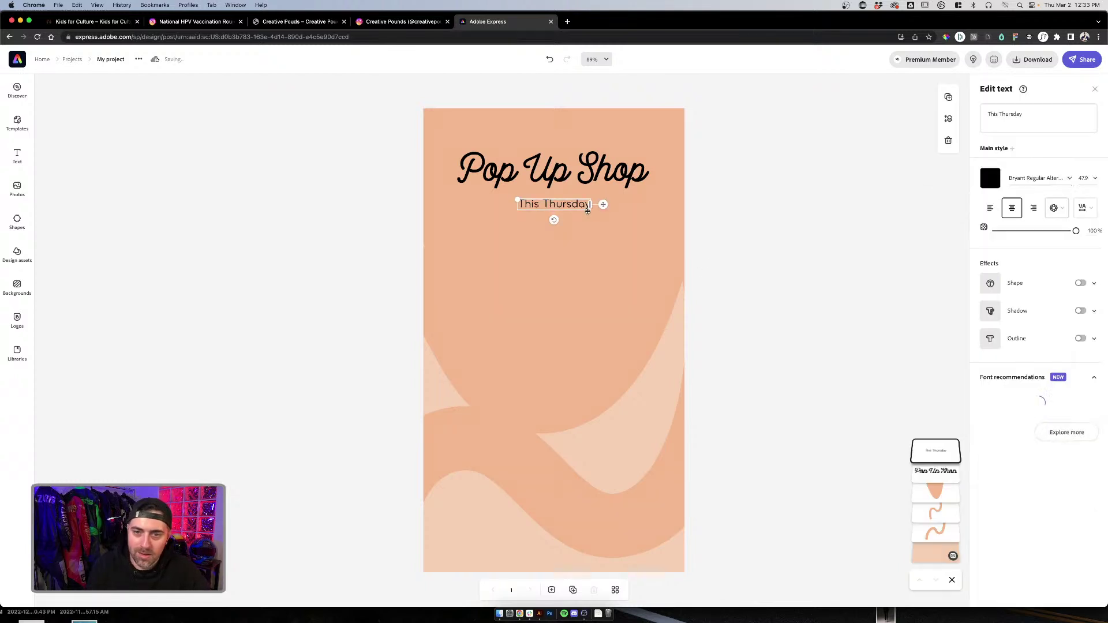
pyautogui.moveTo(517, 199); pyautogui.dragTo(549, 210)
pyautogui.press('Escape')
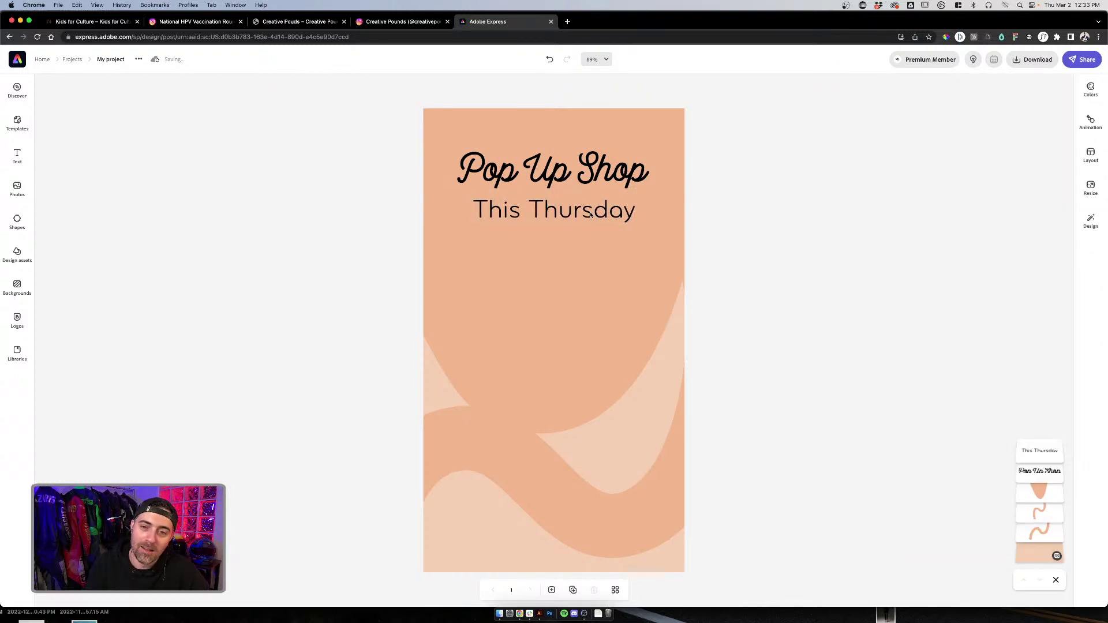
pyautogui.click(591, 215)
pyautogui.moveTo(635, 222); pyautogui.dragTo(588, 210)
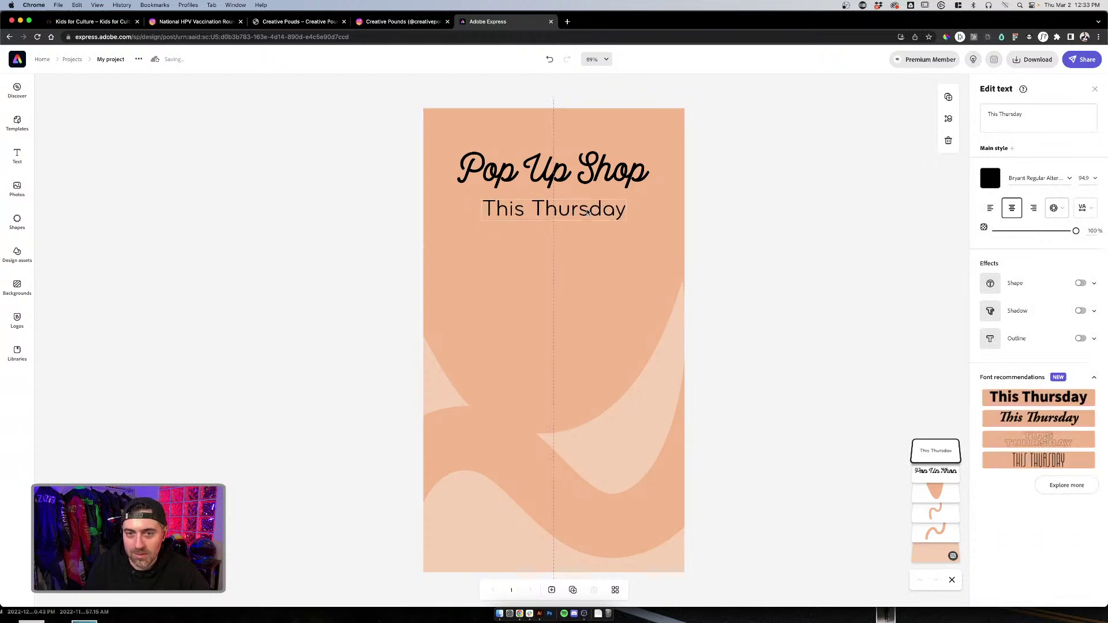
pyautogui.click(742, 220)
pyautogui.click(526, 210)
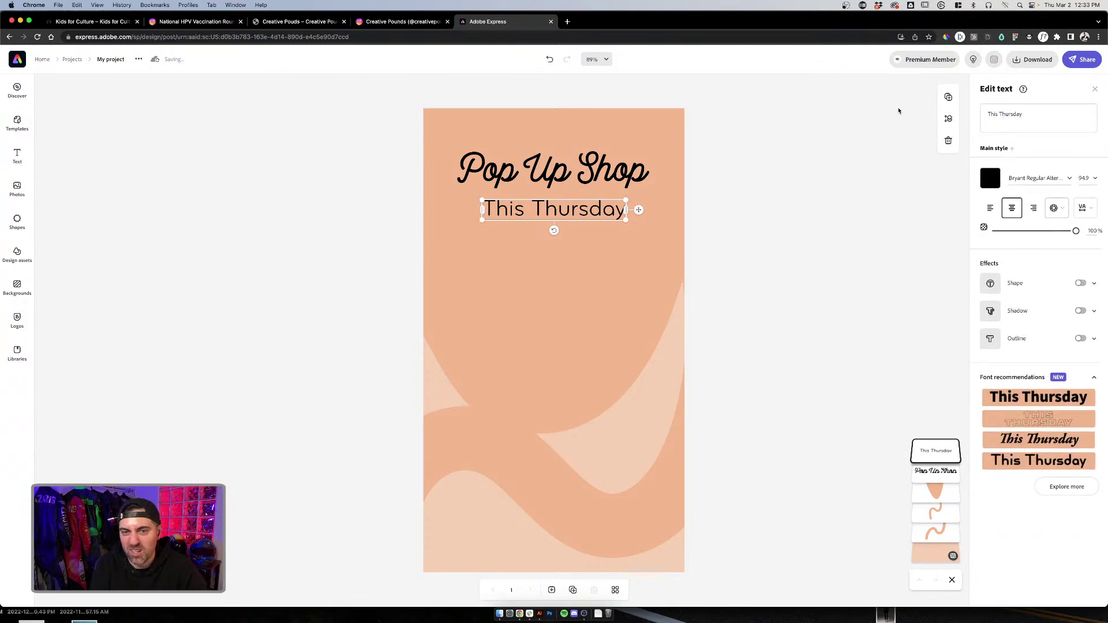
# Step: Shrink the "This Thursday" text below the heading to font size 68.6, keeping it centred
pyautogui.click(807, 185)
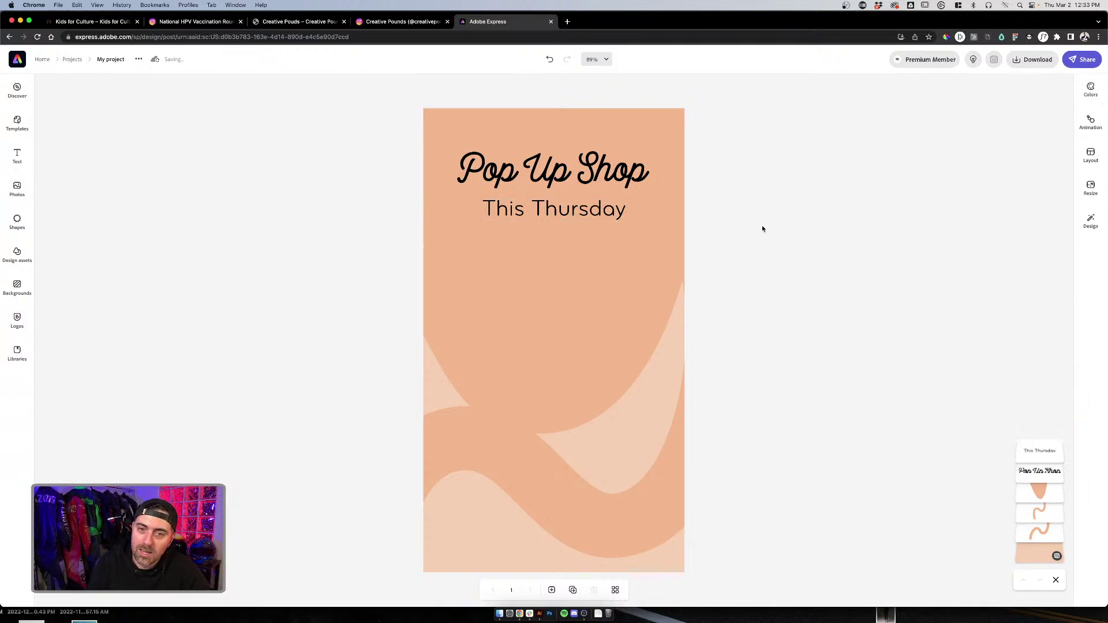
pyautogui.click(550, 217)
pyautogui.click(744, 257)
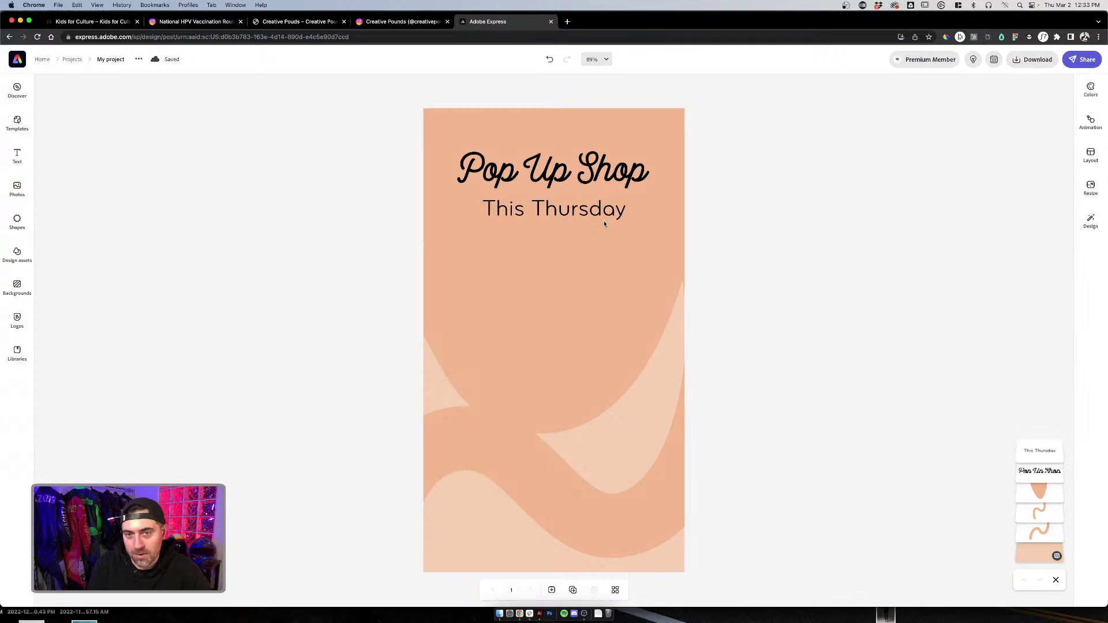
pyautogui.click(607, 214)
pyautogui.moveTo(638, 209); pyautogui.dragTo(598, 208)
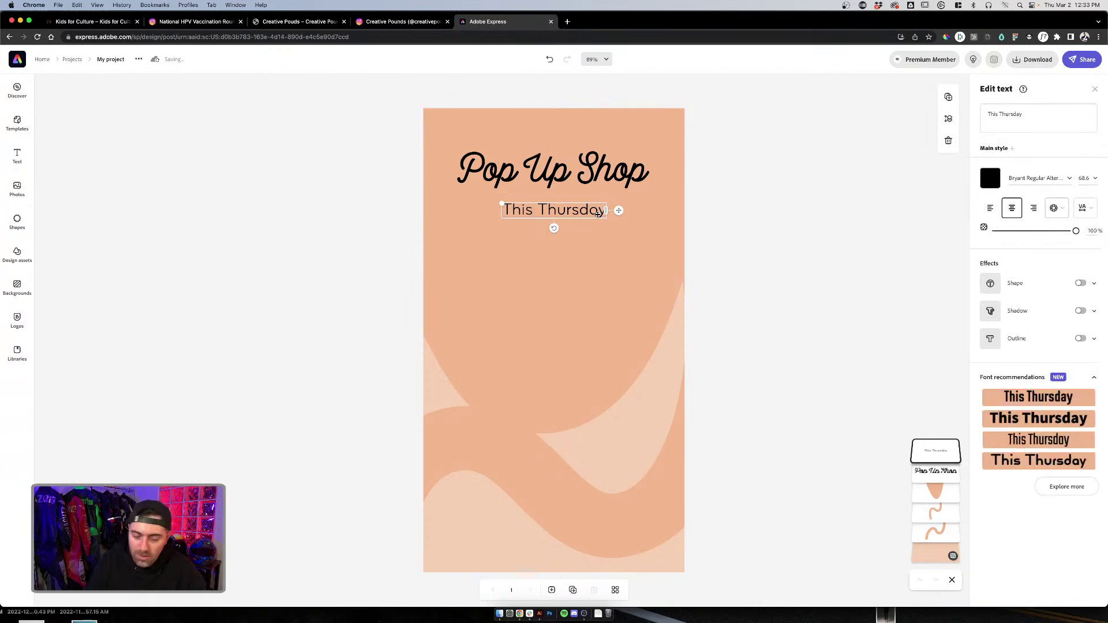
# Step: Duplicate the "This Thursday" text below the original and give the copy a shape background in the yellow Creative Pounds colour
pyautogui.click(948, 97)
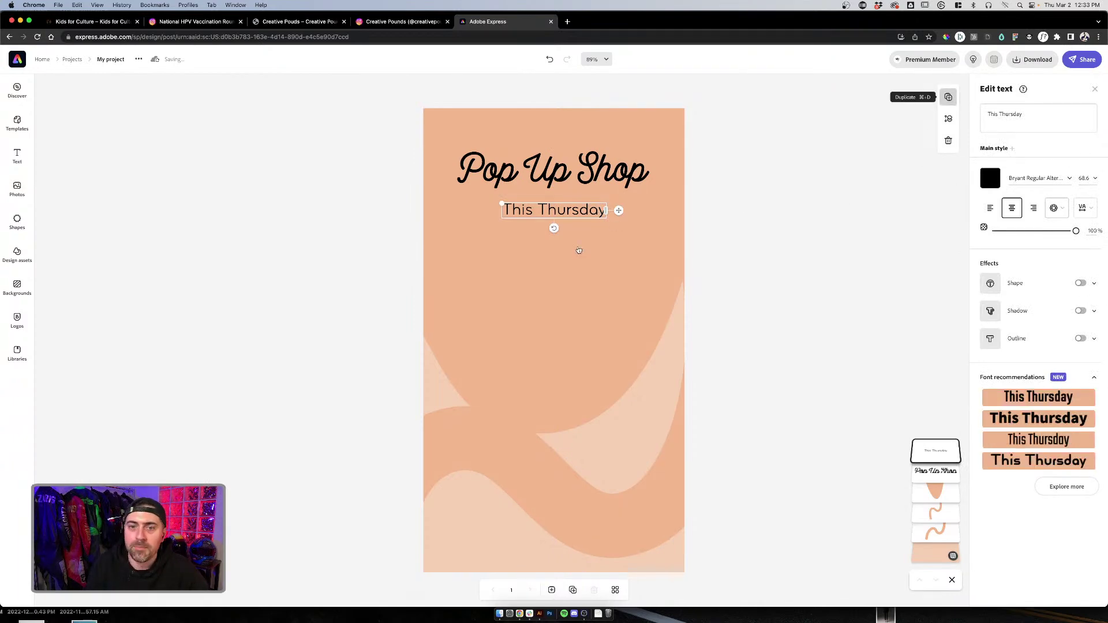
pyautogui.moveTo(560, 223); pyautogui.dragTo(561, 254)
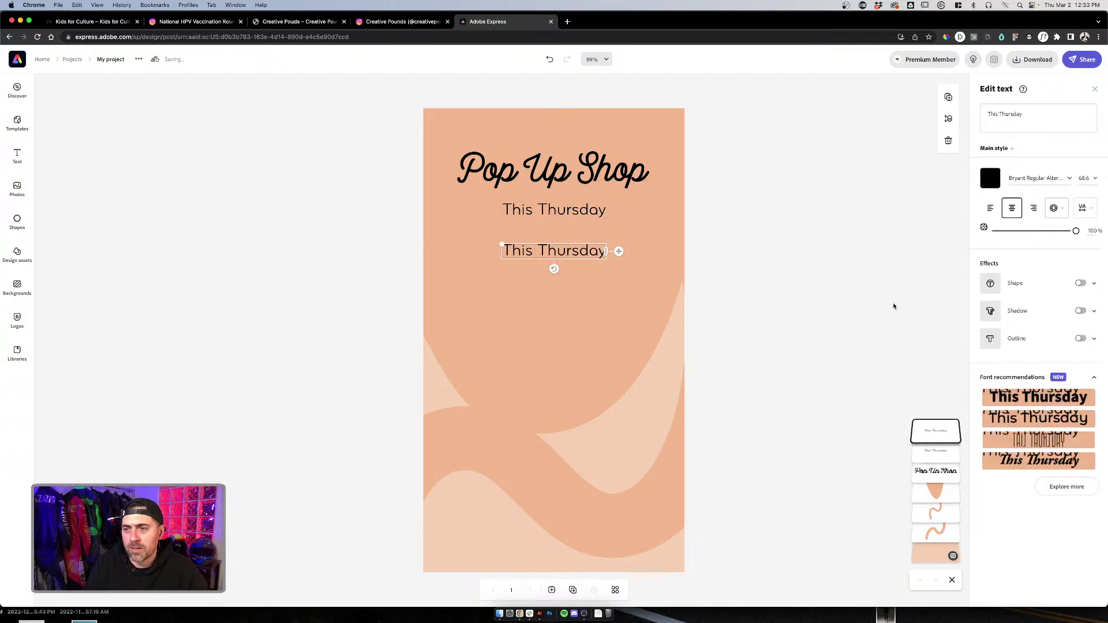
pyautogui.click(1080, 283)
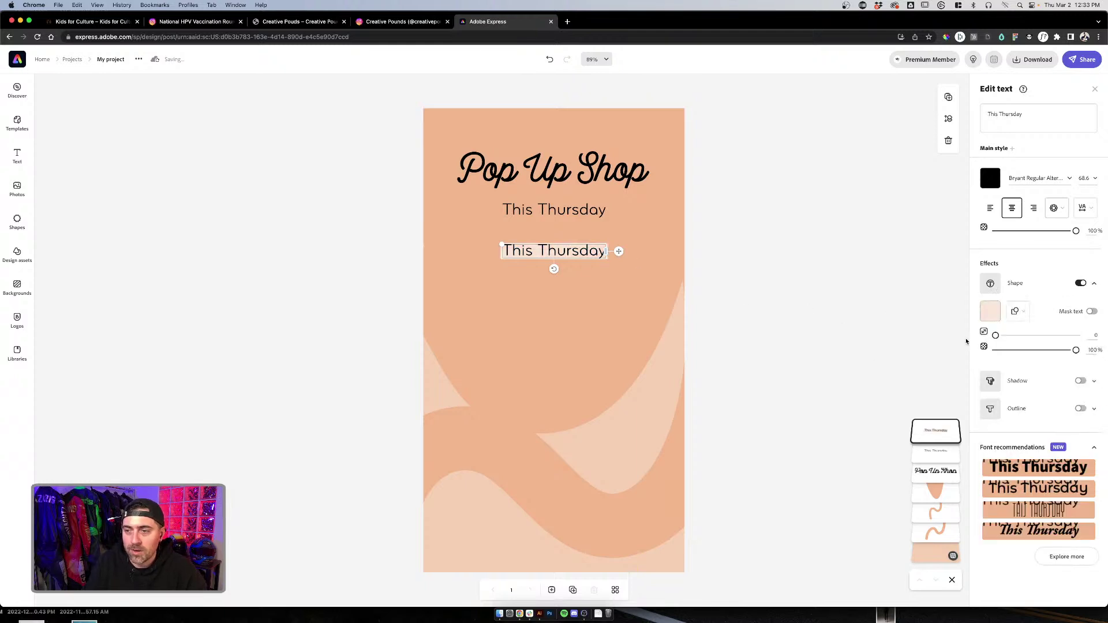
pyautogui.click(990, 312)
pyautogui.click(1015, 357)
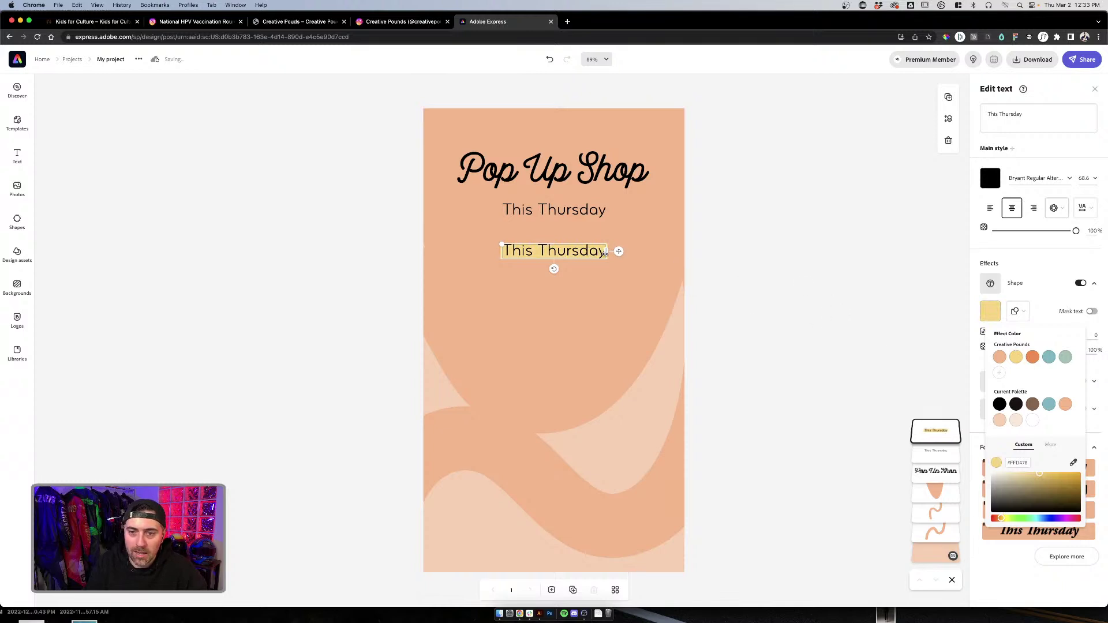
pyautogui.click(1047, 358)
pyautogui.click(1065, 357)
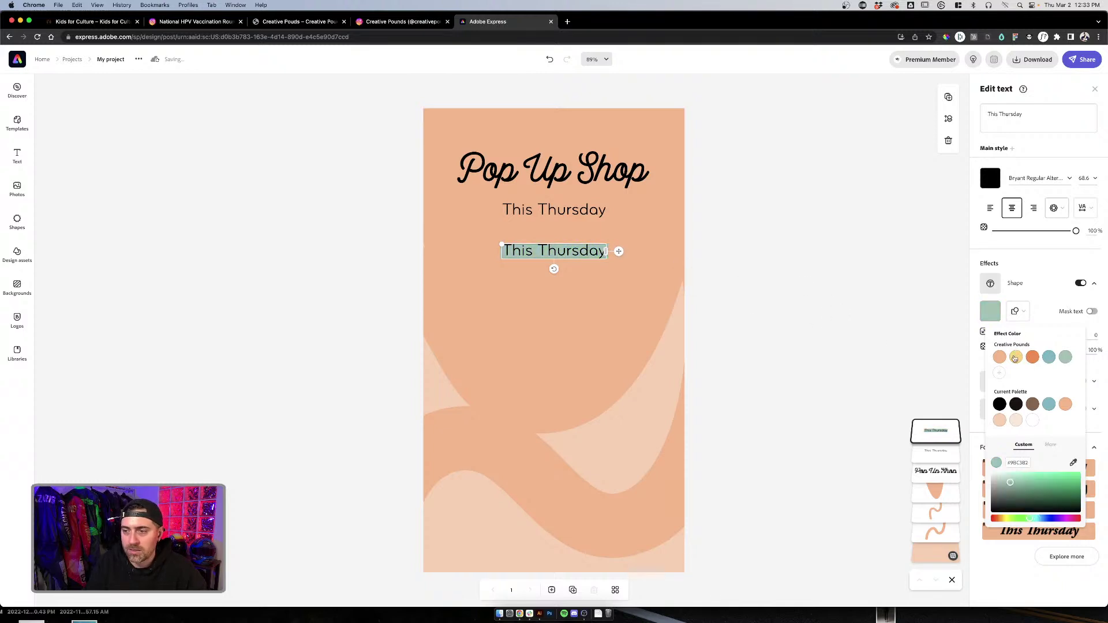
pyautogui.click(1015, 357)
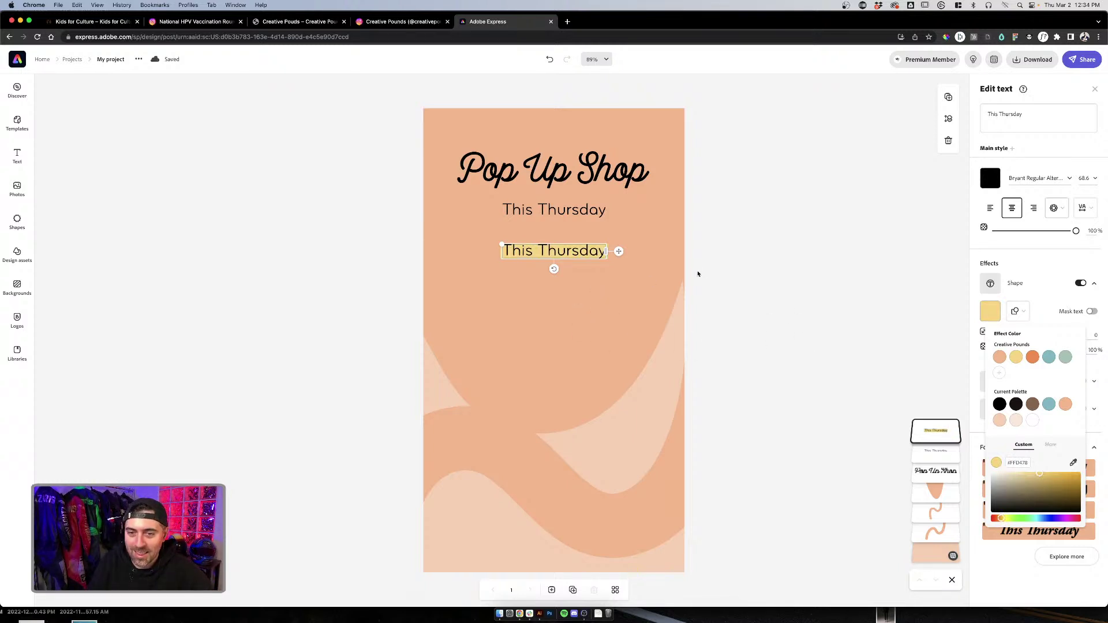
pyautogui.press('Escape')
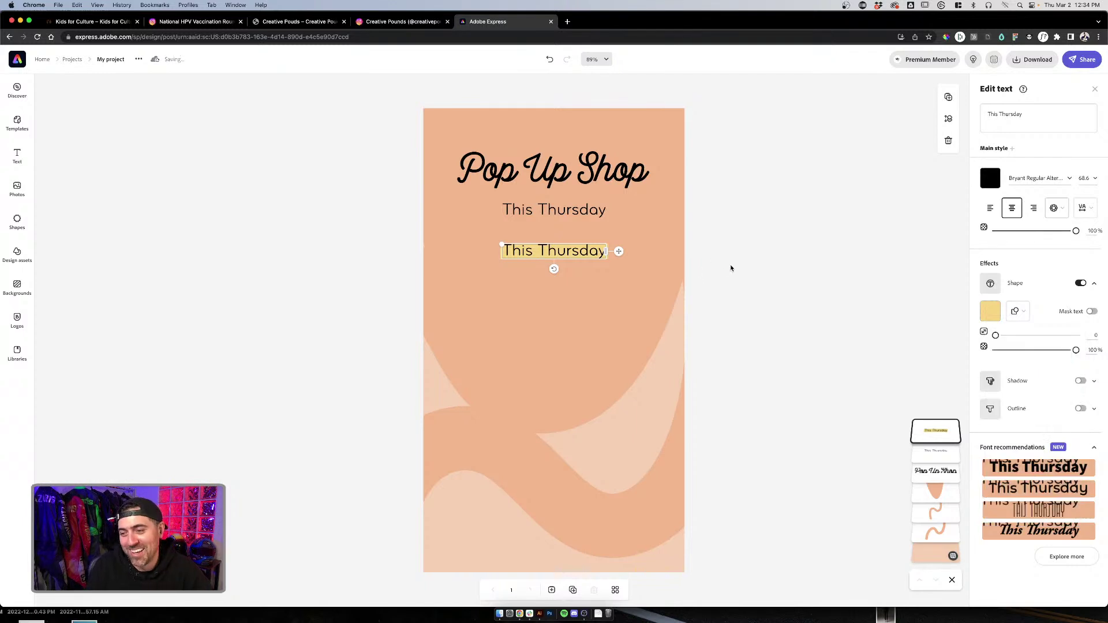
# Step: Try the text mask on the copy's yellow shape background and switch the mask off again
pyautogui.click(826, 279)
pyautogui.click(565, 250)
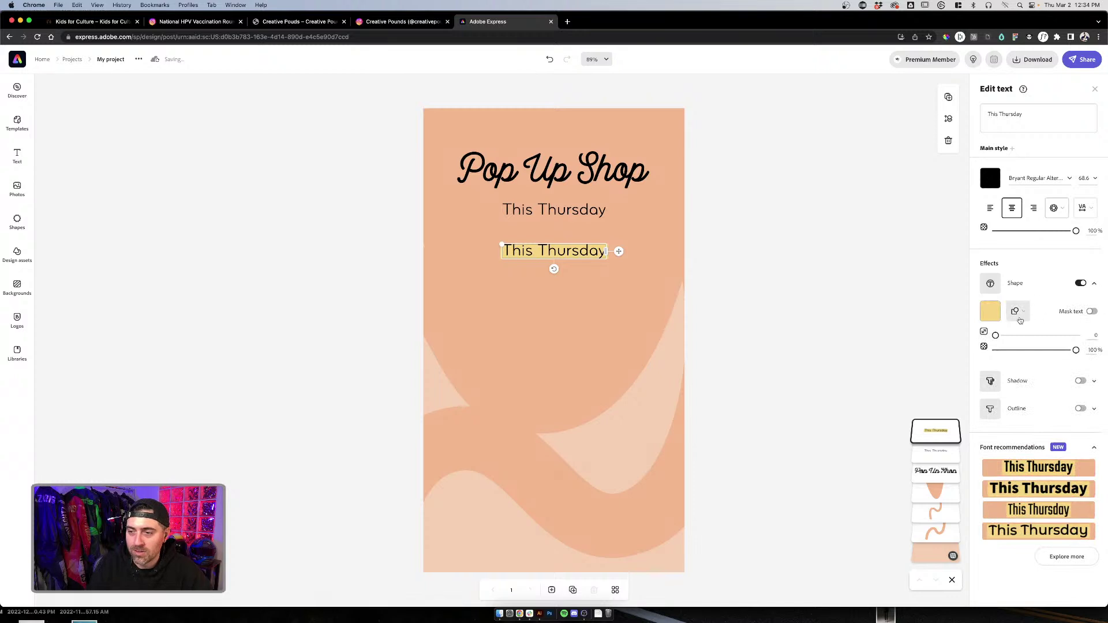
pyautogui.click(1090, 312)
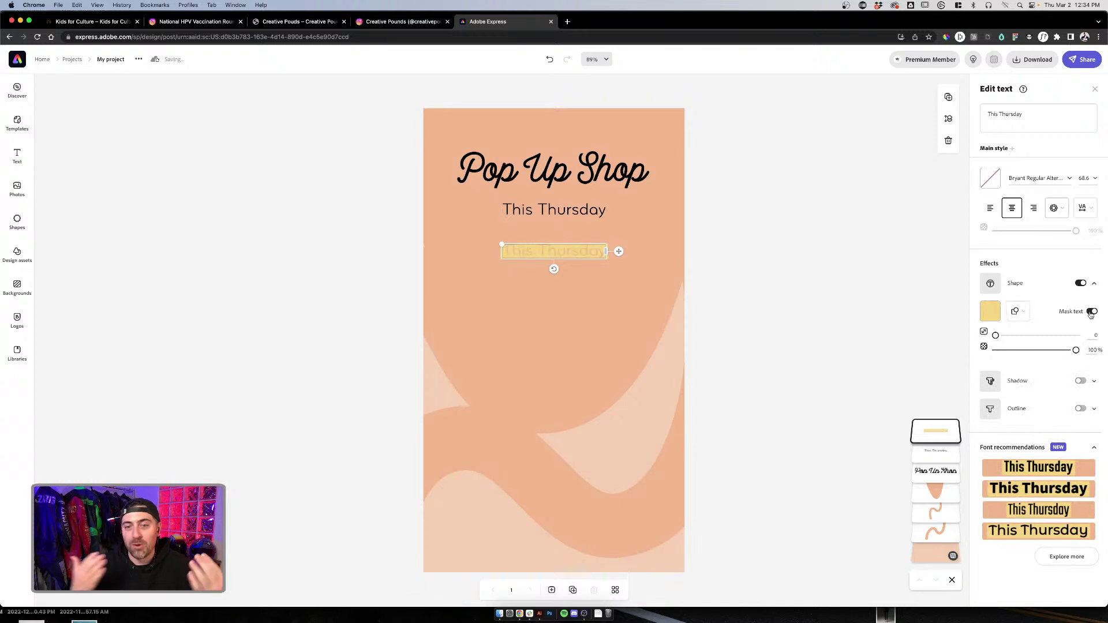
pyautogui.click(1090, 312)
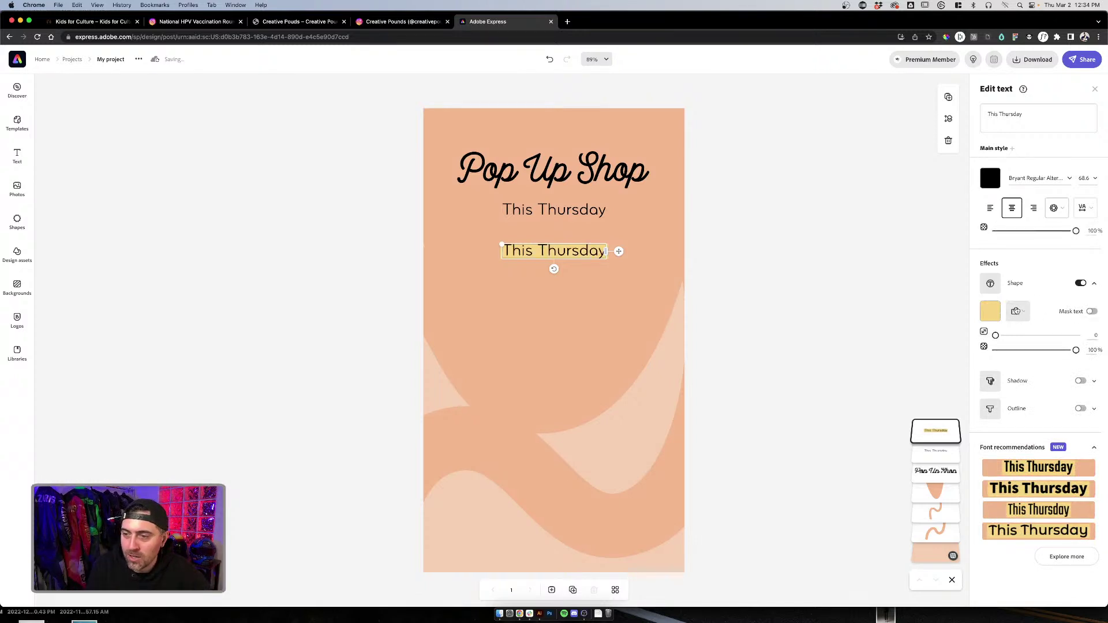
# Step: Try circle, speech-bubble and other background shape styles on the lower "This Thursday" text, and turn the shape effect off
pyautogui.click(1017, 311)
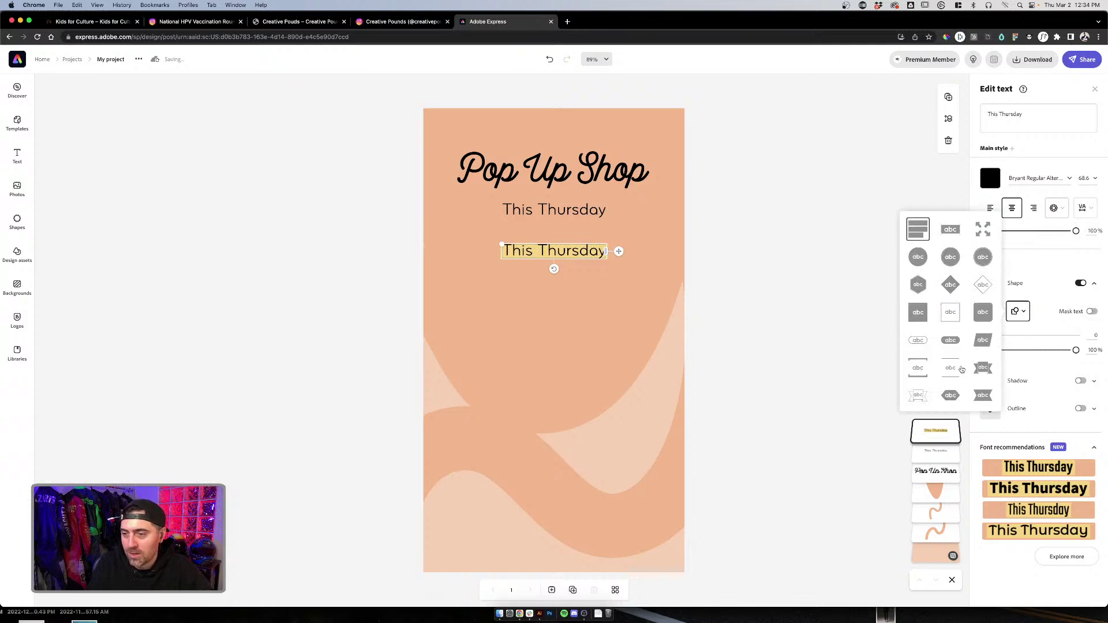
pyautogui.scroll(-1, 961, 369)
pyautogui.click(951, 388)
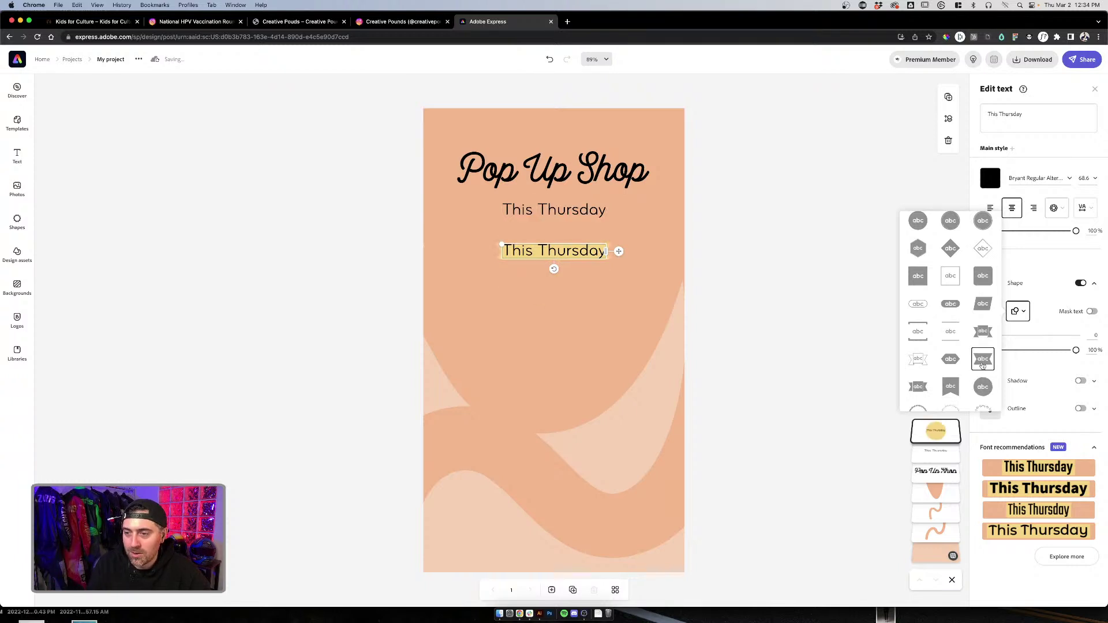
pyautogui.click(979, 395)
pyautogui.scroll(-3, 969, 357)
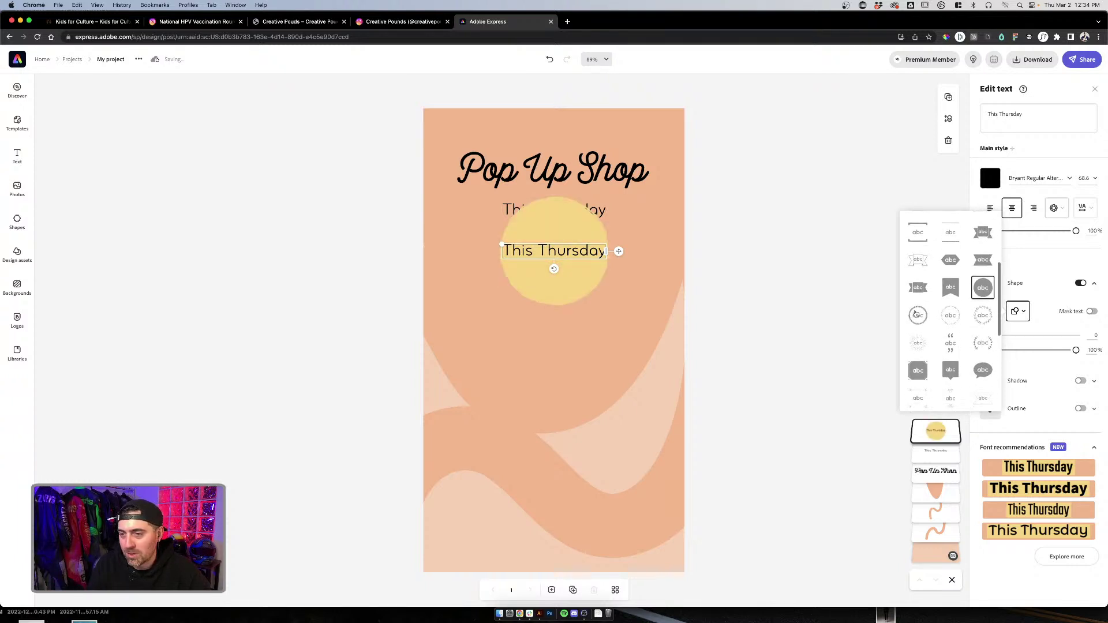
pyautogui.click(959, 316)
pyautogui.click(979, 316)
pyautogui.click(982, 343)
pyautogui.click(983, 370)
pyautogui.click(950, 370)
pyautogui.scroll(-1, 938, 386)
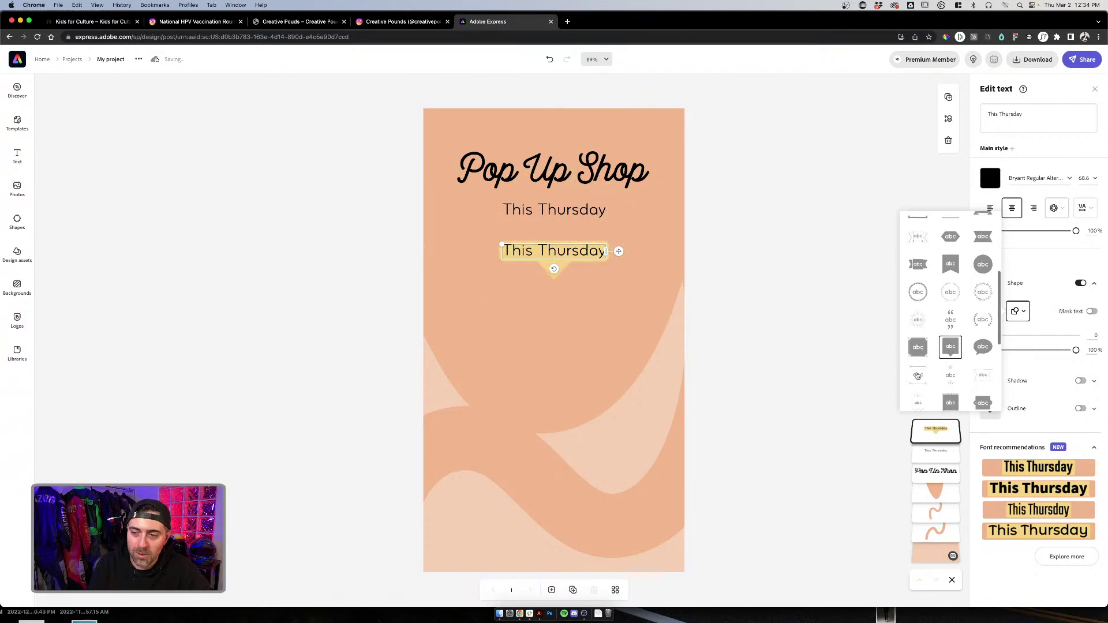
pyautogui.click(917, 376)
pyautogui.click(950, 376)
pyautogui.scroll(-3, 958, 369)
pyautogui.click(981, 362)
pyautogui.click(951, 362)
pyautogui.click(917, 362)
pyautogui.click(918, 390)
pyautogui.click(950, 390)
pyautogui.scroll(-10, 958, 346)
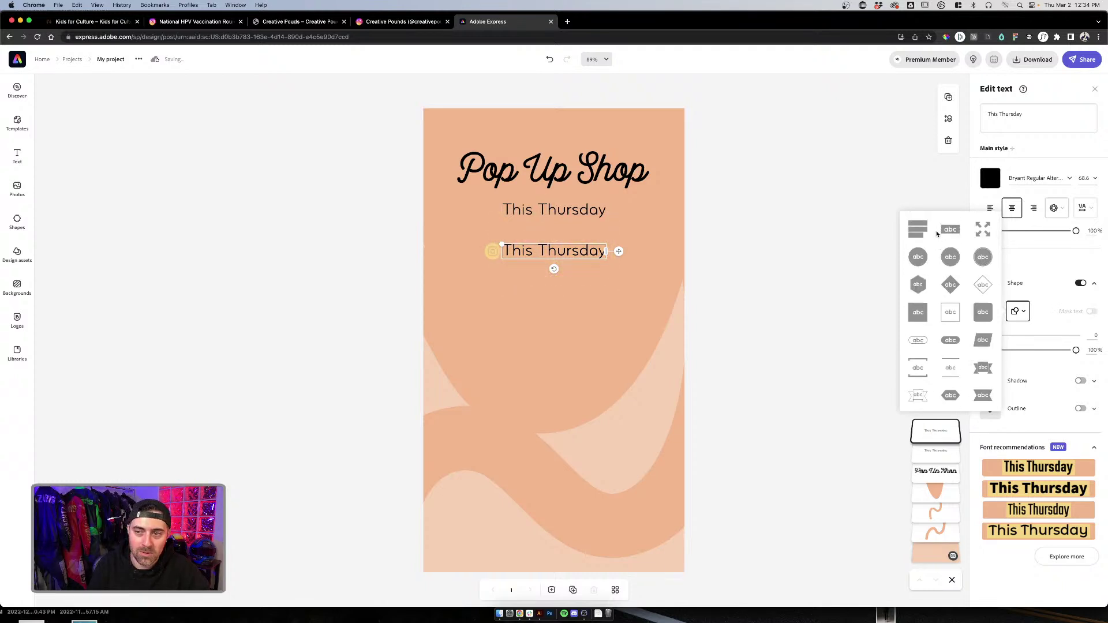
pyautogui.click(1050, 253)
pyautogui.click(1081, 284)
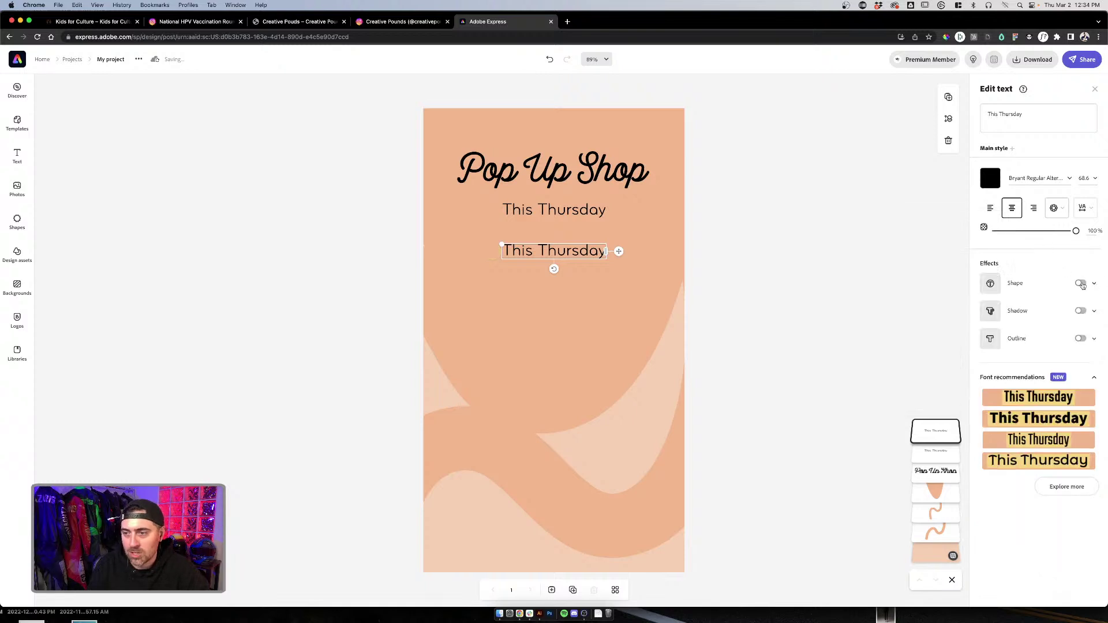
# Step: Try a shadow on the lower "This Thursday" text with different angles and distances, and turn the shadow off
pyautogui.click(1081, 311)
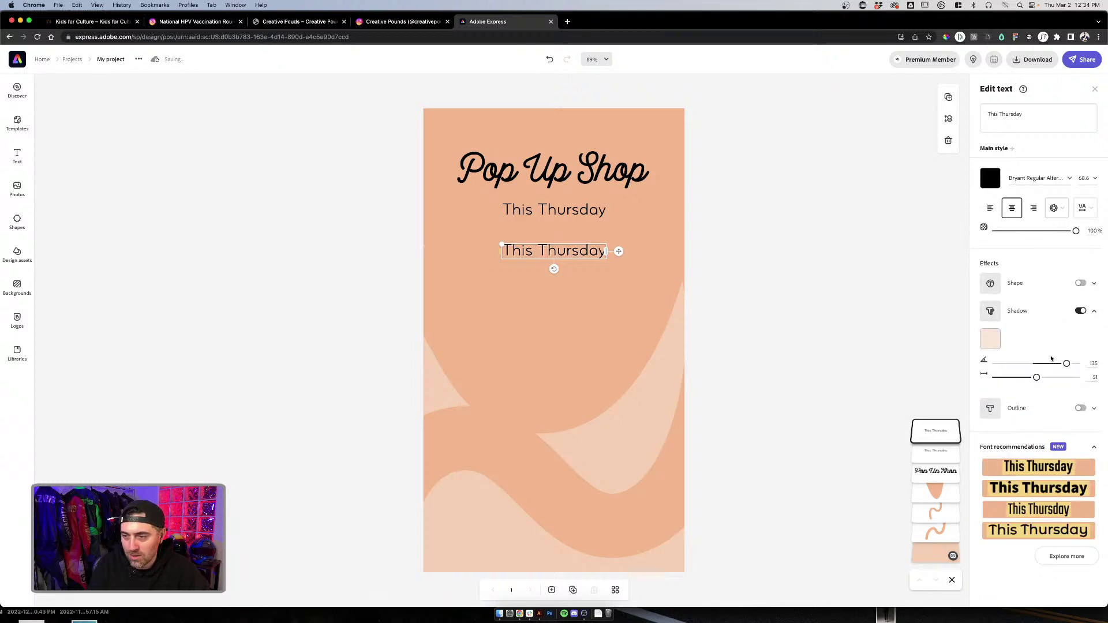
pyautogui.moveTo(1065, 365); pyautogui.dragTo(1090, 377)
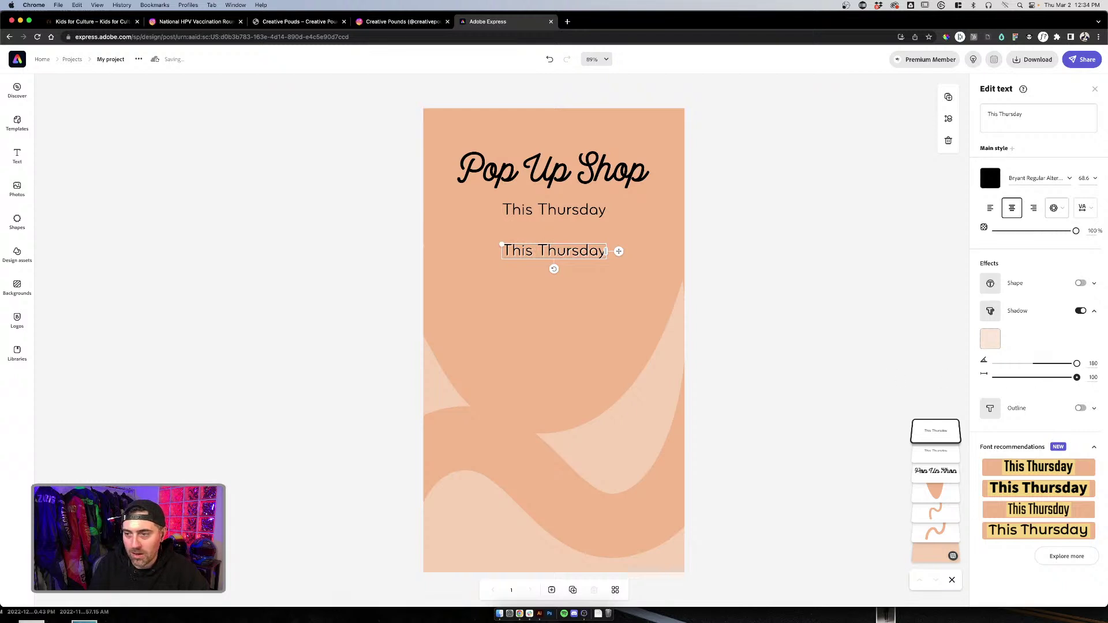
pyautogui.press('cmd+z')
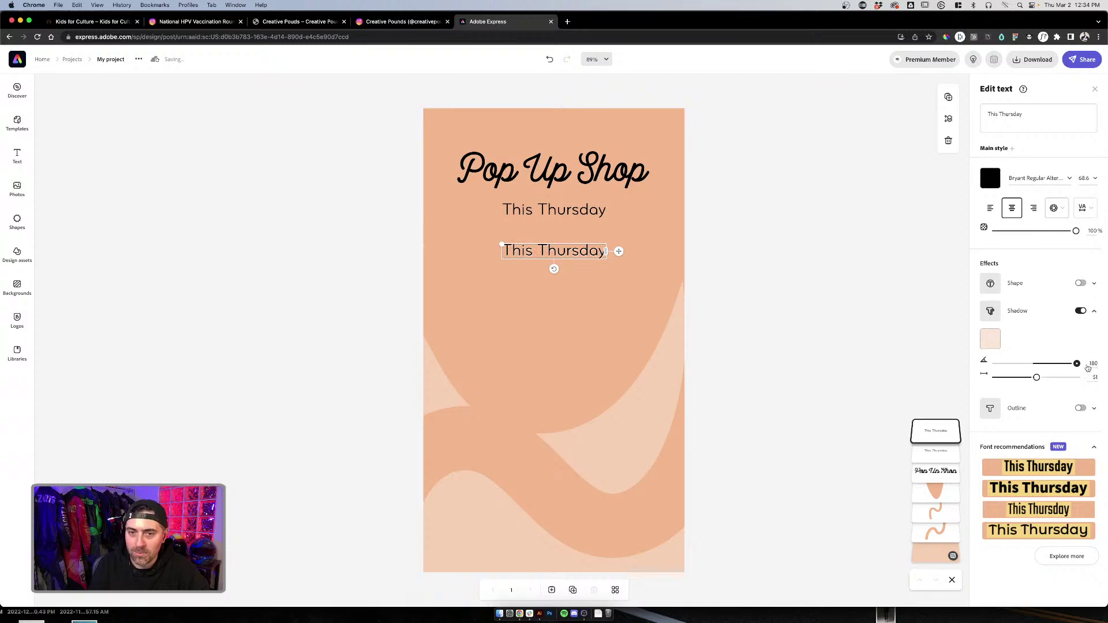
pyautogui.moveTo(1039, 378)
pyautogui.mouseDown()
pyautogui.moveTo(1075, 378)
pyautogui.moveTo(1034, 376)
pyautogui.mouseUp()
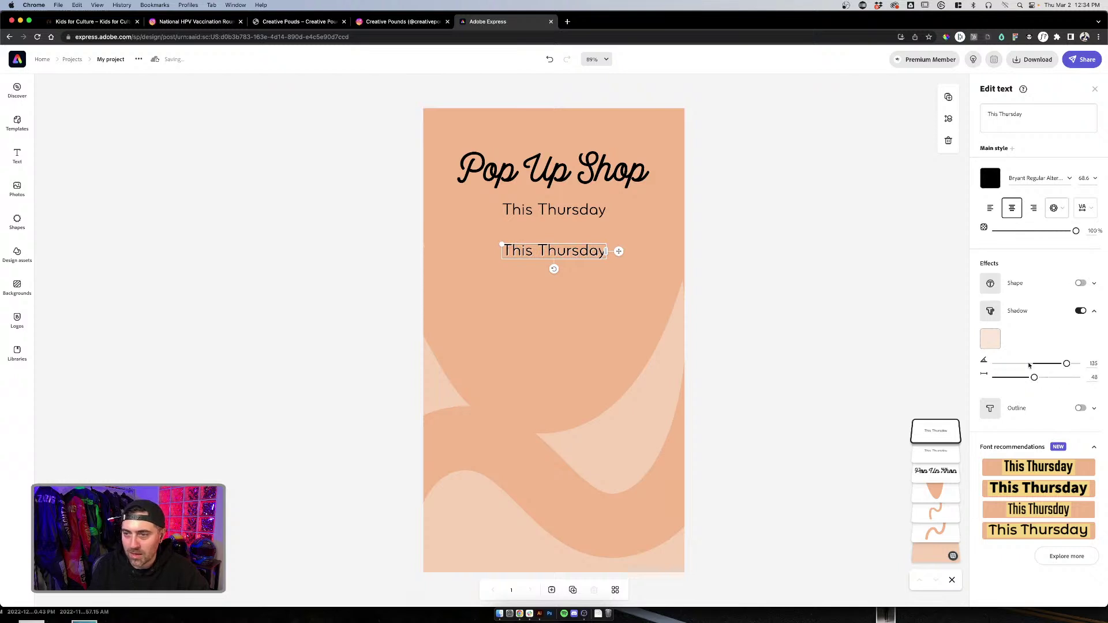
pyautogui.click(1082, 311)
# Step: Try a light outline with thickness 52 on the lower "This Thursday" text, and turn the outline off
pyautogui.click(1078, 339)
pyautogui.moveTo(1005, 390); pyautogui.dragTo(1042, 391)
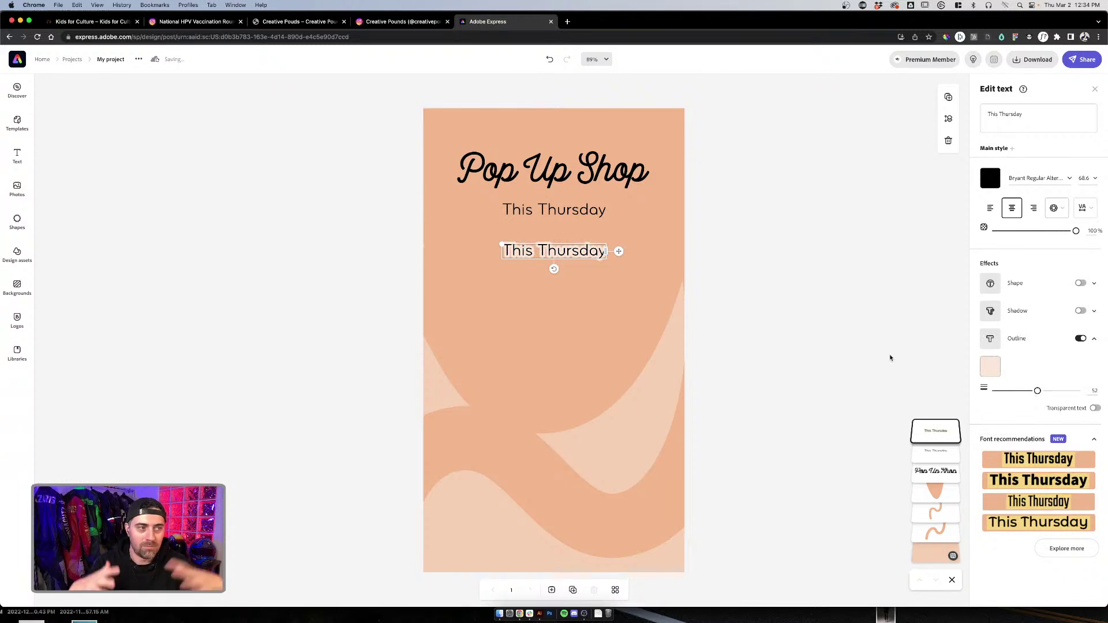
pyautogui.click(1080, 339)
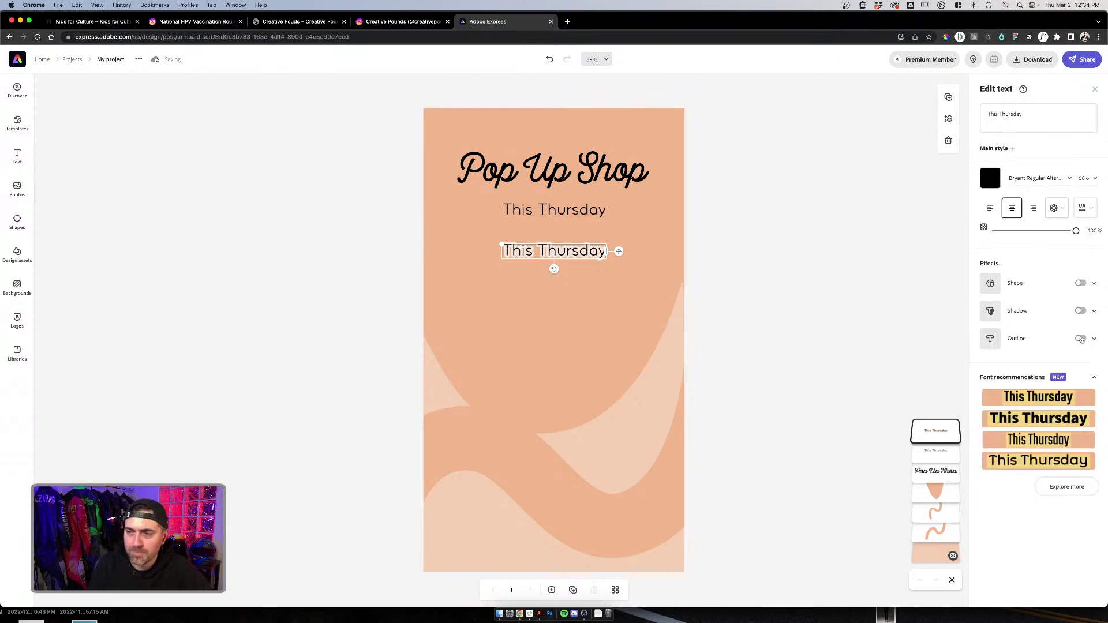
# Step: Curve the lower "This Thursday" text into a full circle and enlarge it beside the straight "This Thursday" line
pyautogui.click(1056, 208)
pyautogui.click(1035, 251)
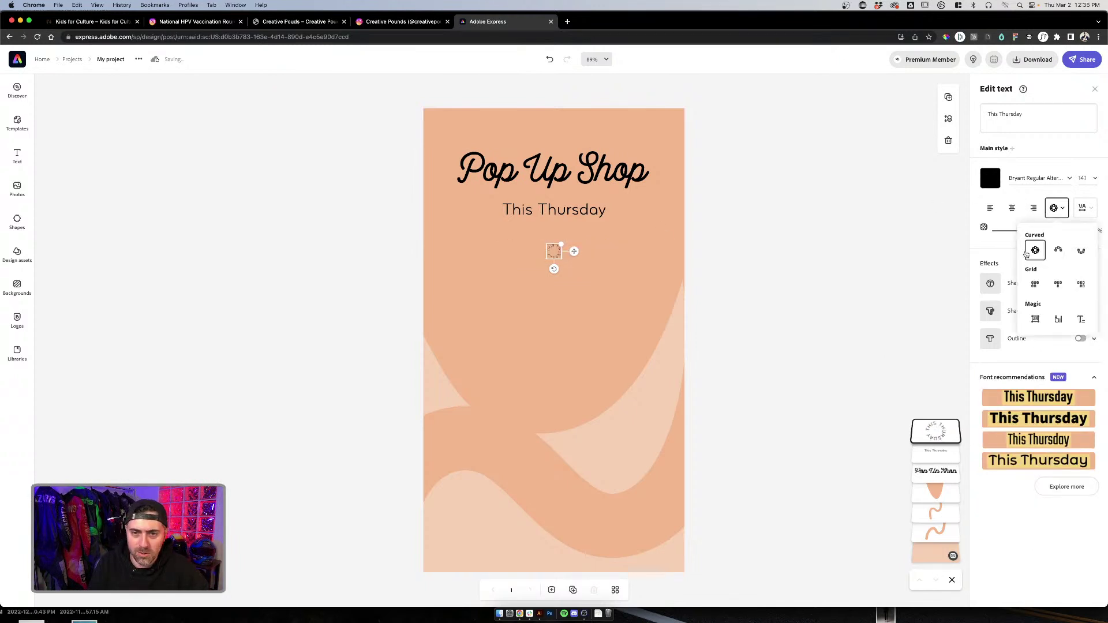
pyautogui.moveTo(560, 247); pyautogui.dragTo(642, 220)
# Step: Add leading spaces to open a gap in the circular text, and fit it rotated around the end of "Pop Up Shop"
pyautogui.click(988, 114)
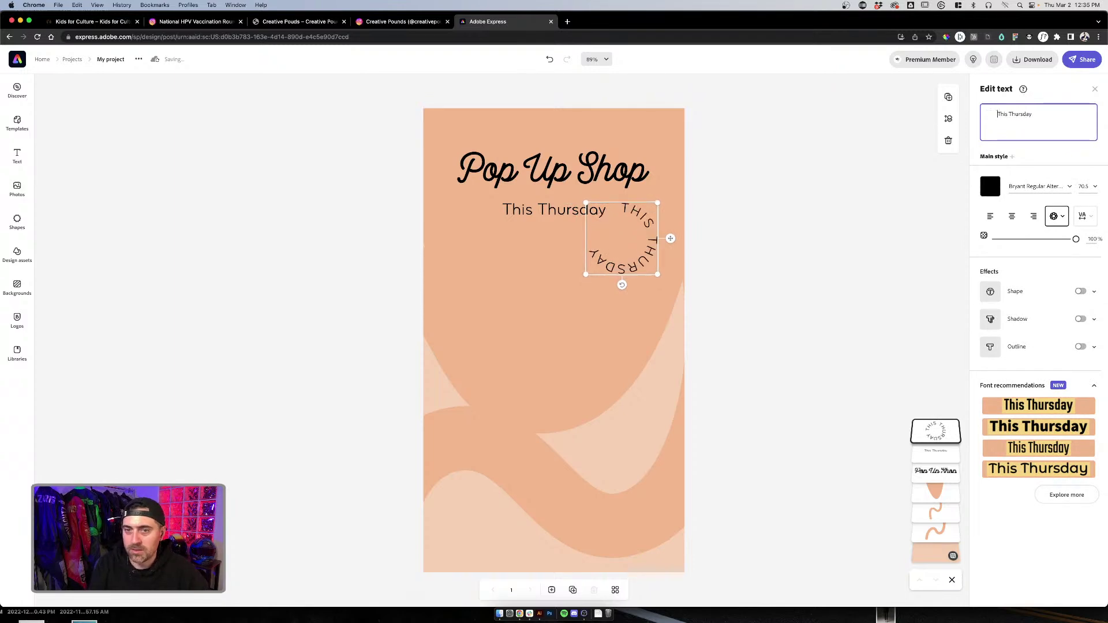
pyautogui.click(809, 204)
pyautogui.moveTo(650, 230); pyautogui.dragTo(669, 174)
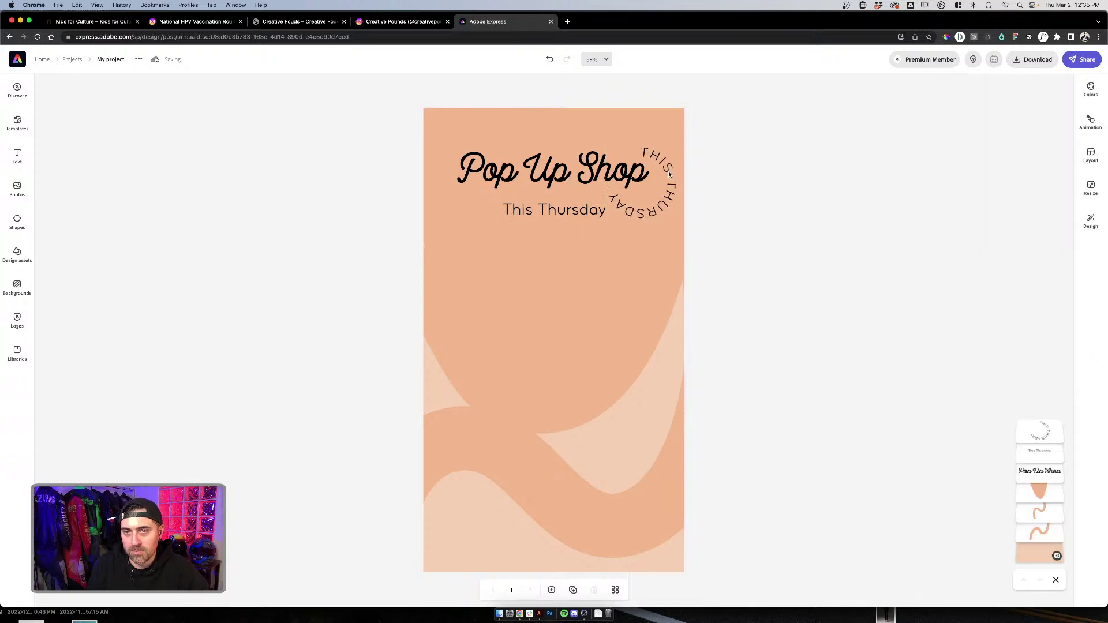
pyautogui.click(623, 217)
pyautogui.moveTo(640, 232); pyautogui.dragTo(689, 227)
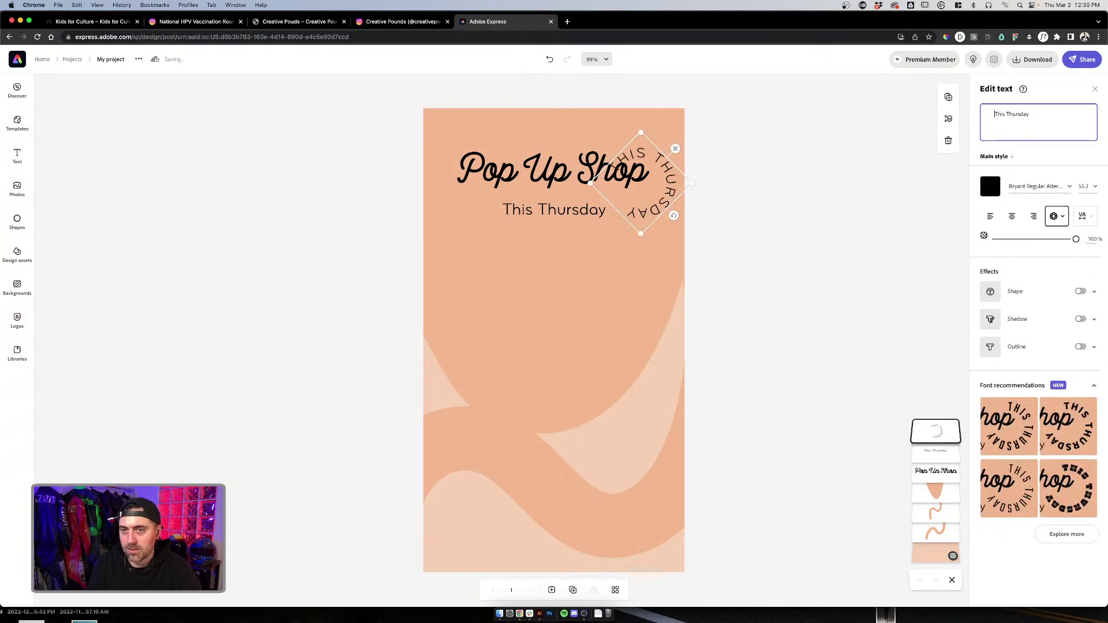
# Step: Move the "Pop Up Shop" heading and the circular text together down to the middle of the canvas
pyautogui.moveTo(668, 223); pyautogui.dragTo(658, 329)
pyautogui.click(569, 182)
pyautogui.keyDown('shift'); pyautogui.click(656, 192); pyautogui.keyUp('shift')
pyautogui.click(794, 257)
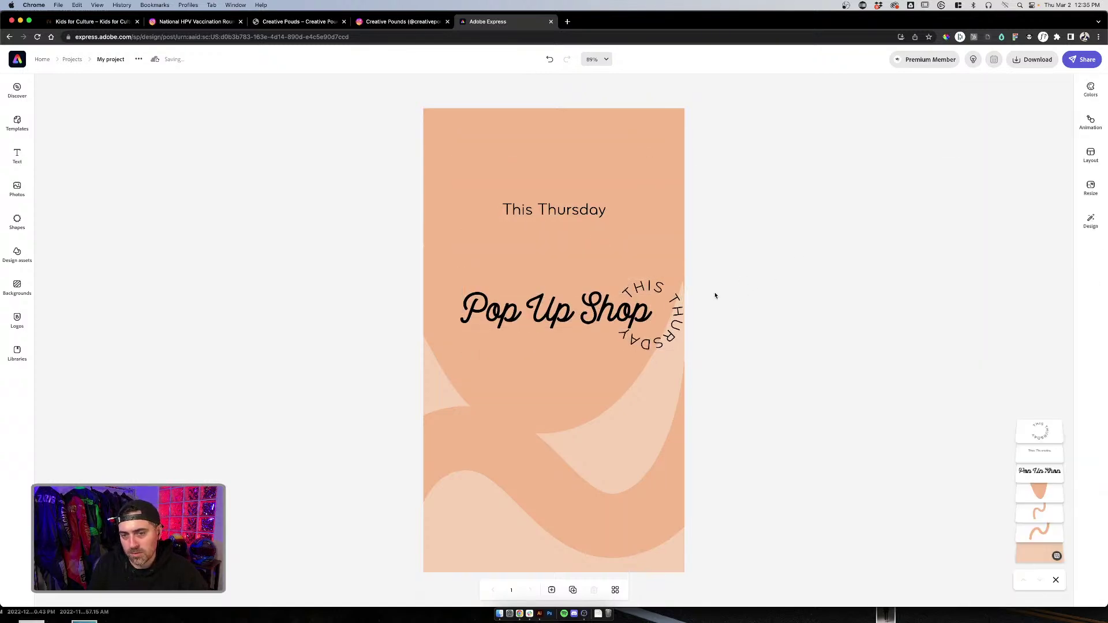
# Step: Insert more leading spaces in the circular "This Thursday" text to widen the gap in the ring
pyautogui.click(675, 299)
pyautogui.click(1020, 104)
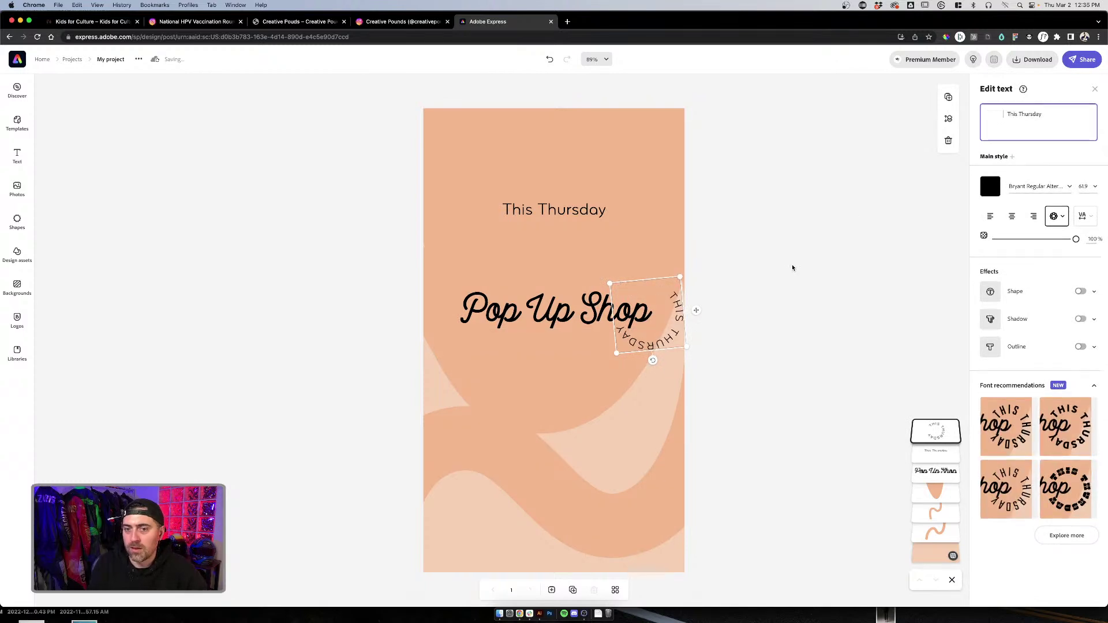
pyautogui.click(788, 267)
# Step: Shrink the circular text to about size 31.1 and rotate it to wrap around the upper end of "Shop"
pyautogui.click(678, 347)
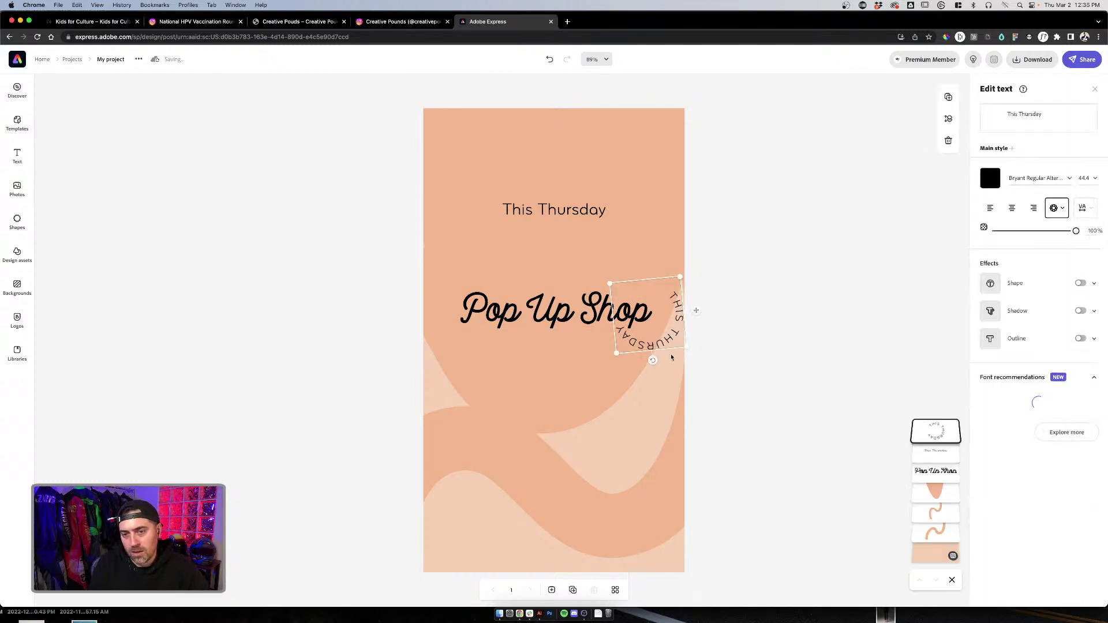
pyautogui.moveTo(707, 344); pyautogui.dragTo(664, 276)
pyautogui.moveTo(700, 329); pyautogui.dragTo(670, 314)
pyautogui.moveTo(649, 292); pyautogui.dragTo(661, 294)
pyautogui.click(750, 321)
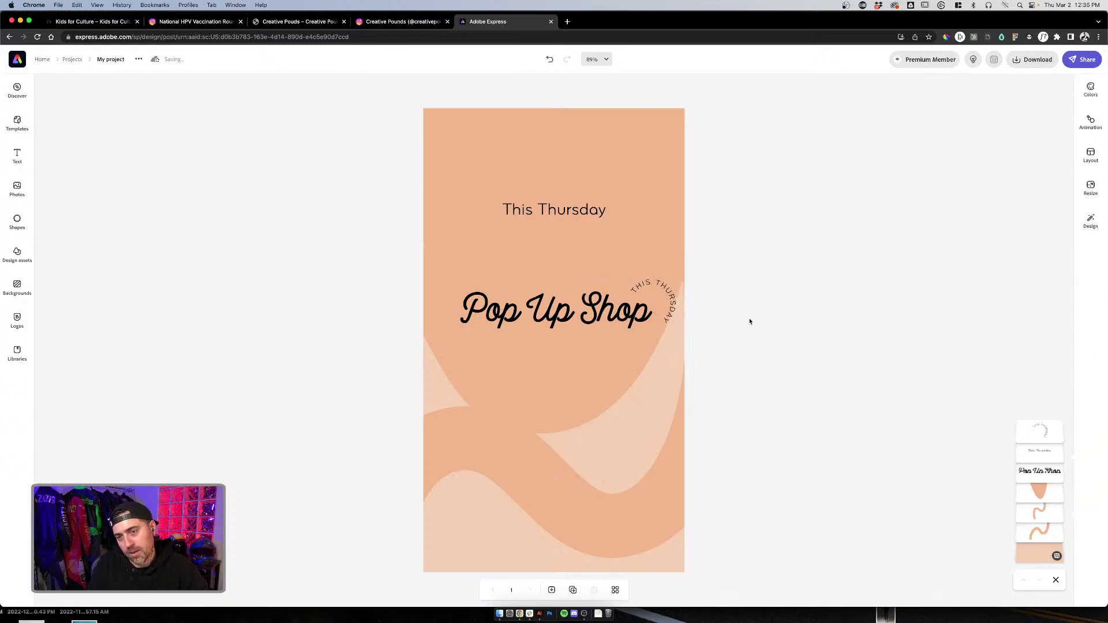
# Step: Delete the small circular "This Thursday" text at the end of the "Pop Up Shop" heading
pyautogui.click(670, 296)
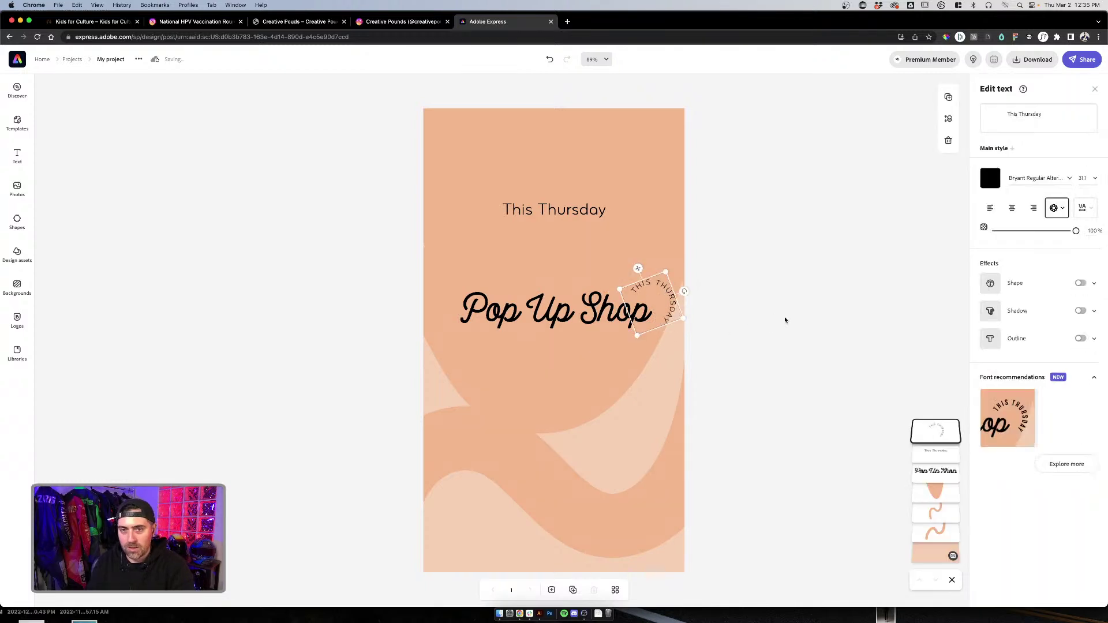
pyautogui.press('Delete')
pyautogui.click(565, 306)
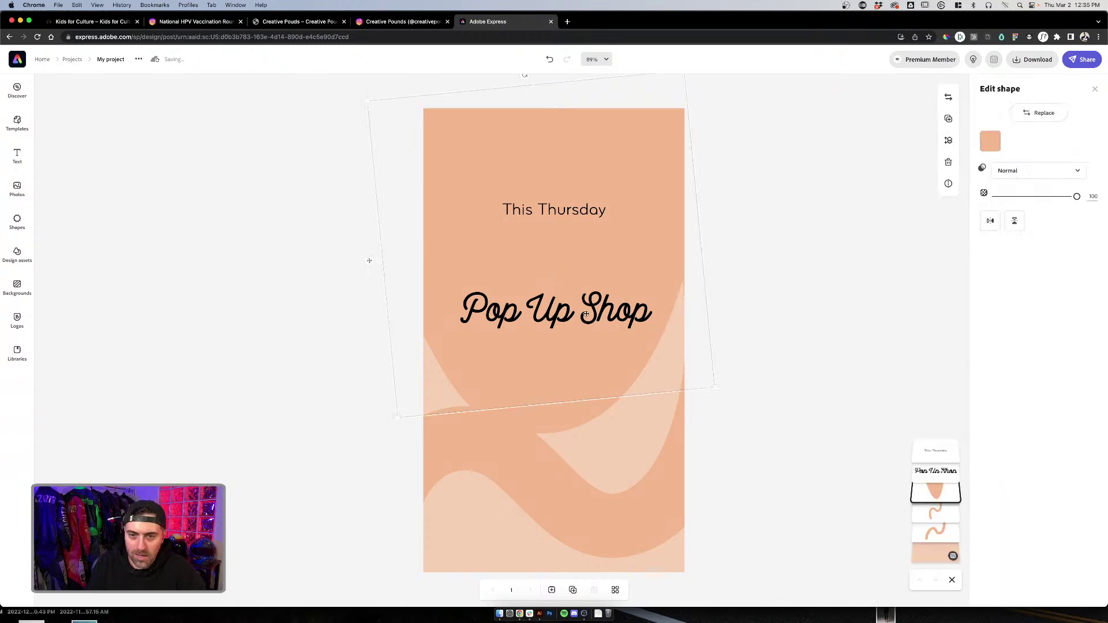
# Step: Enlarge the "Pop Up Shop" heading, recenter it, and place the "This Thursday" text directly beneath it
pyautogui.click(582, 312)
pyautogui.moveTo(650, 294); pyautogui.dragTo(675, 287)
pyautogui.moveTo(613, 316)
pyautogui.mouseDown()
pyautogui.moveTo(585, 316)
pyautogui.moveTo(600, 316)
pyautogui.mouseUp()
pyautogui.click(578, 233)
pyautogui.moveTo(578, 232); pyautogui.dragTo(572, 354)
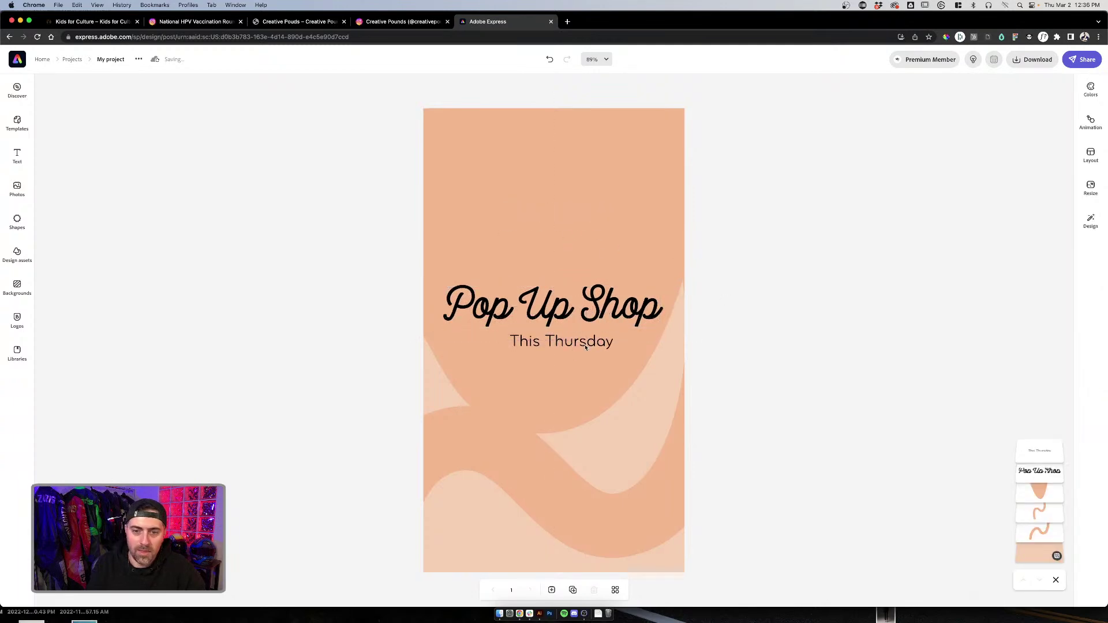
# Step: Duplicate the "This Thursday" text and place the copy a little below the original
pyautogui.click(587, 345)
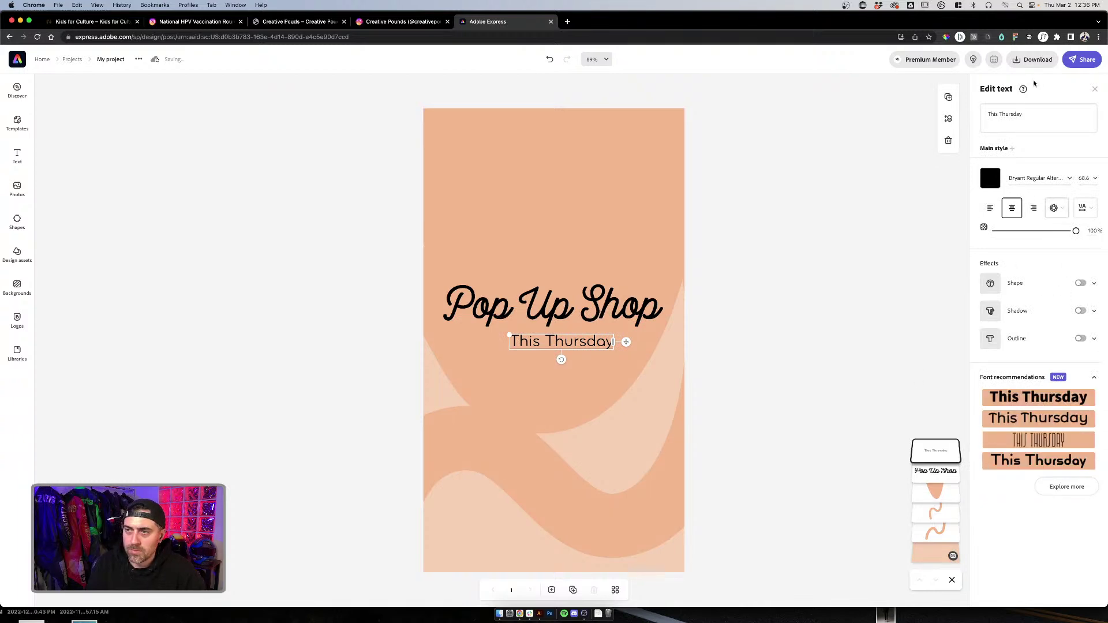
pyautogui.click(948, 97)
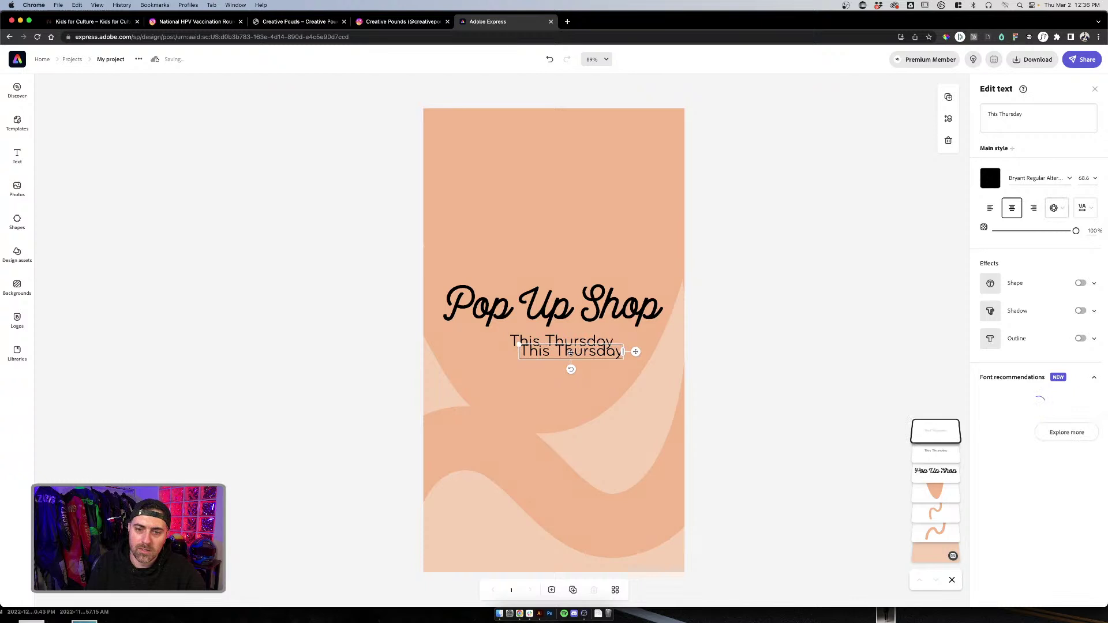
pyautogui.moveTo(561, 357); pyautogui.dragTo(561, 390)
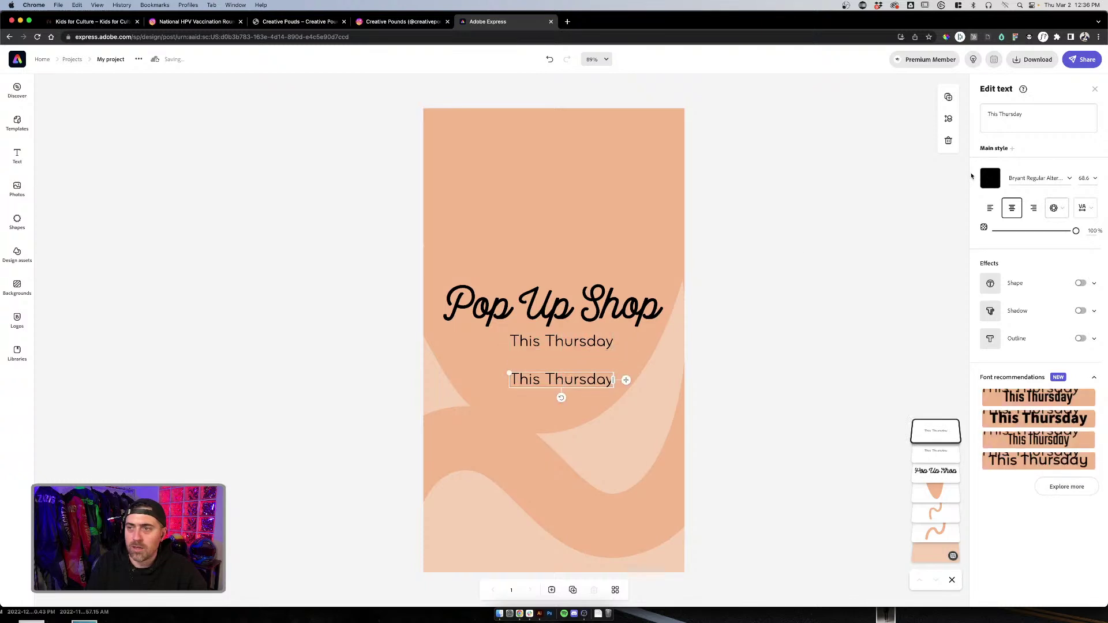
# Step: Replace the duplicated text with the shop's address, putting the street on the first line and the city and state on the second
pyautogui.click(1023, 124)
pyautogui.press('super+a')
pyautogui.write('1')
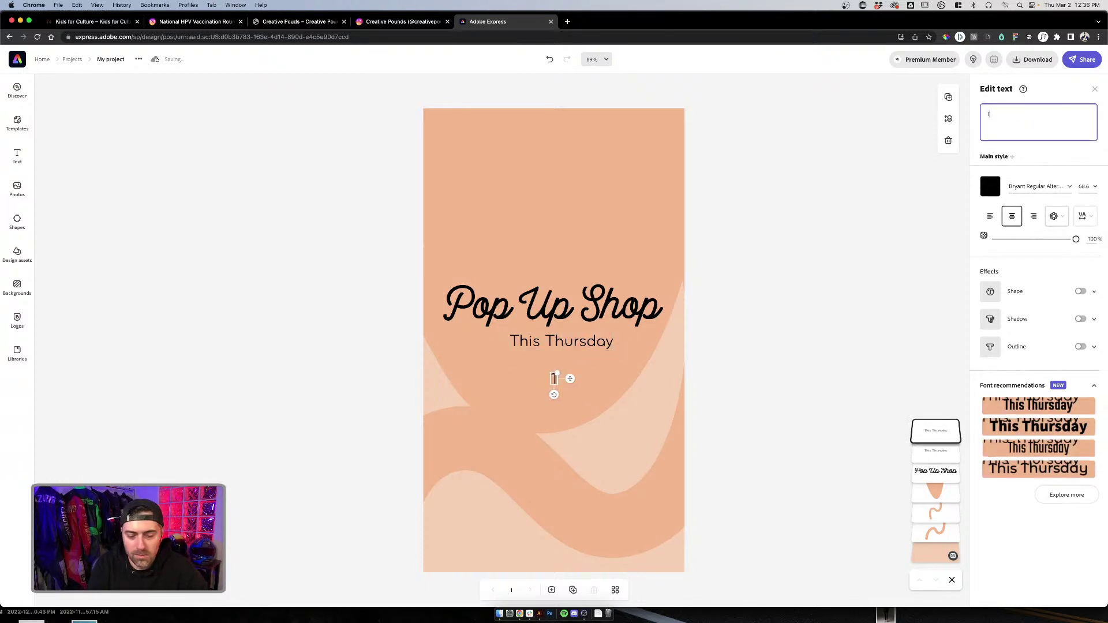
pyautogui.write('23 awesome pl')
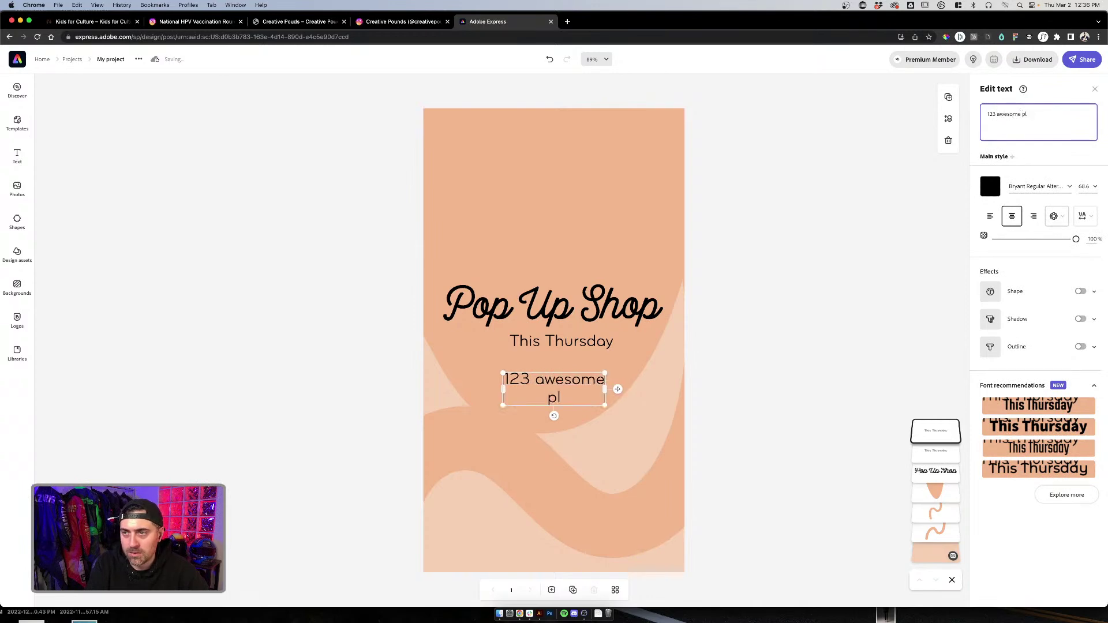
pyautogui.write('sc')
pyautogui.write('a')
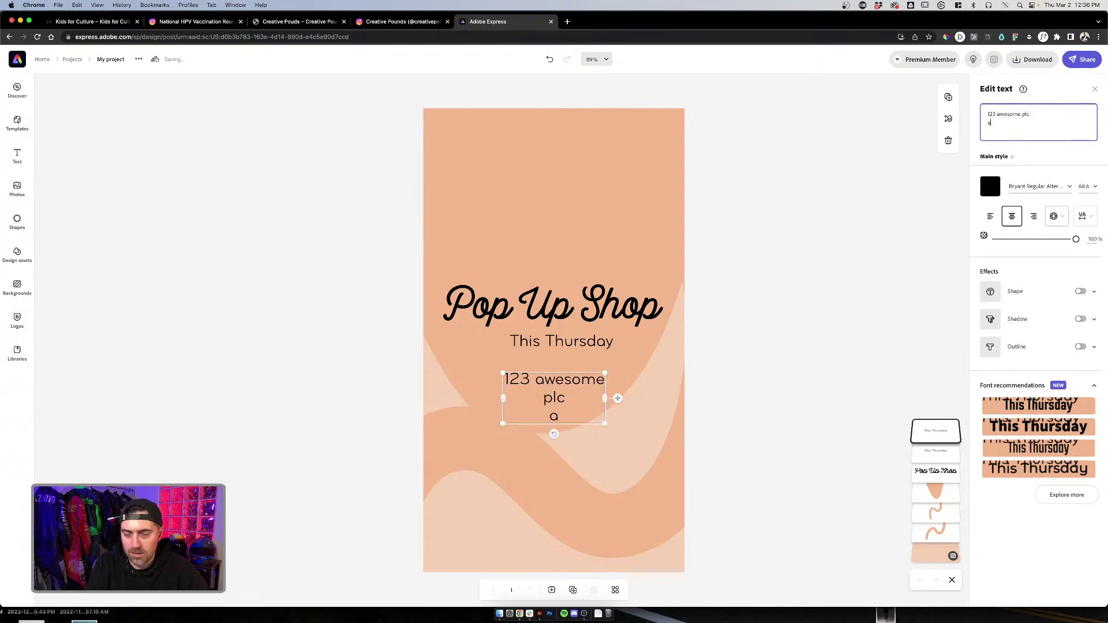
pyautogui.write('xe')
pyautogui.press('BackSpace')
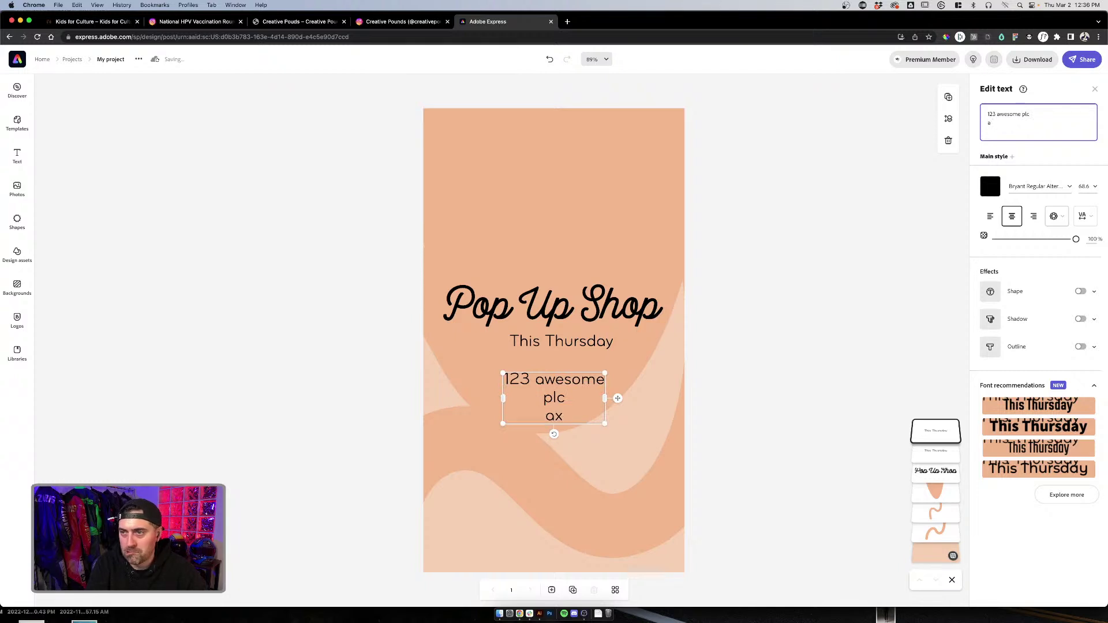
pyautogui.write('xandr')
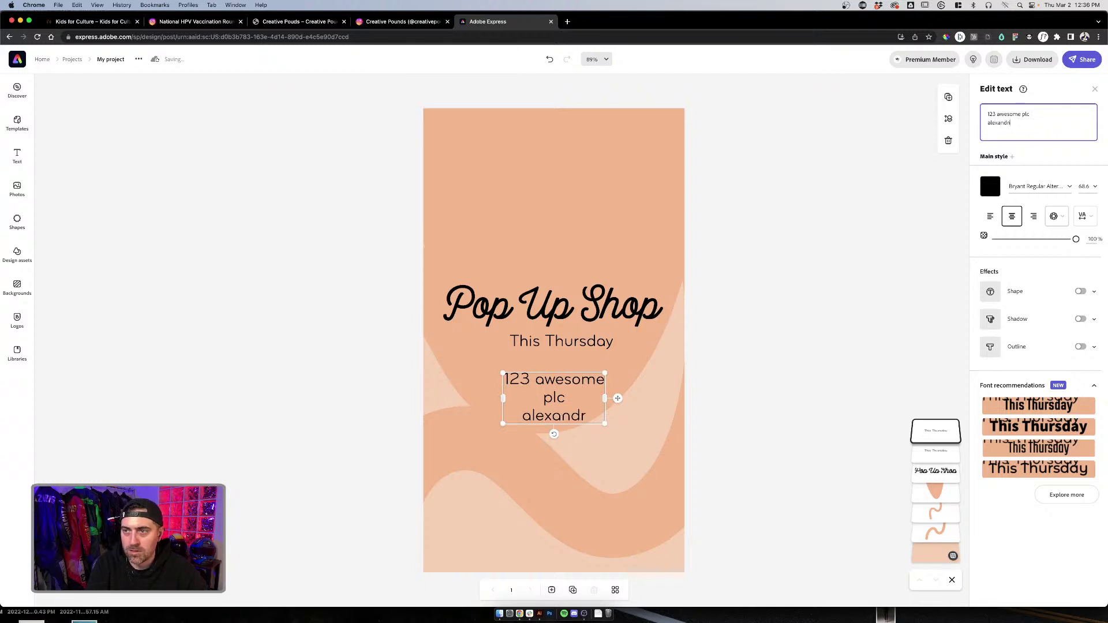
pyautogui.write('ia, Vi')
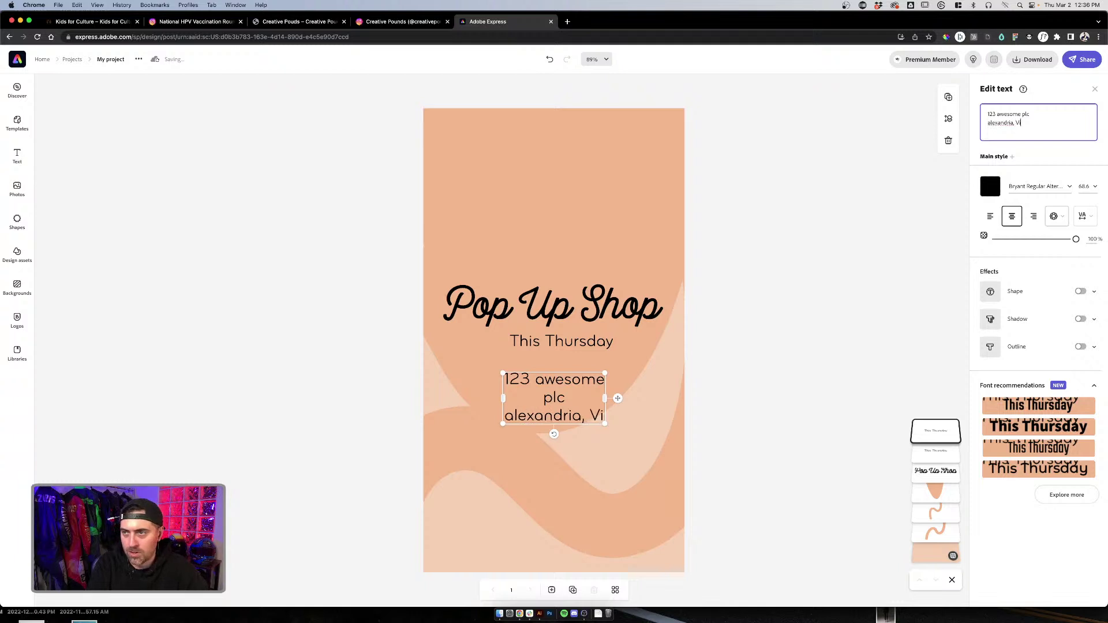
pyautogui.write('rginia')
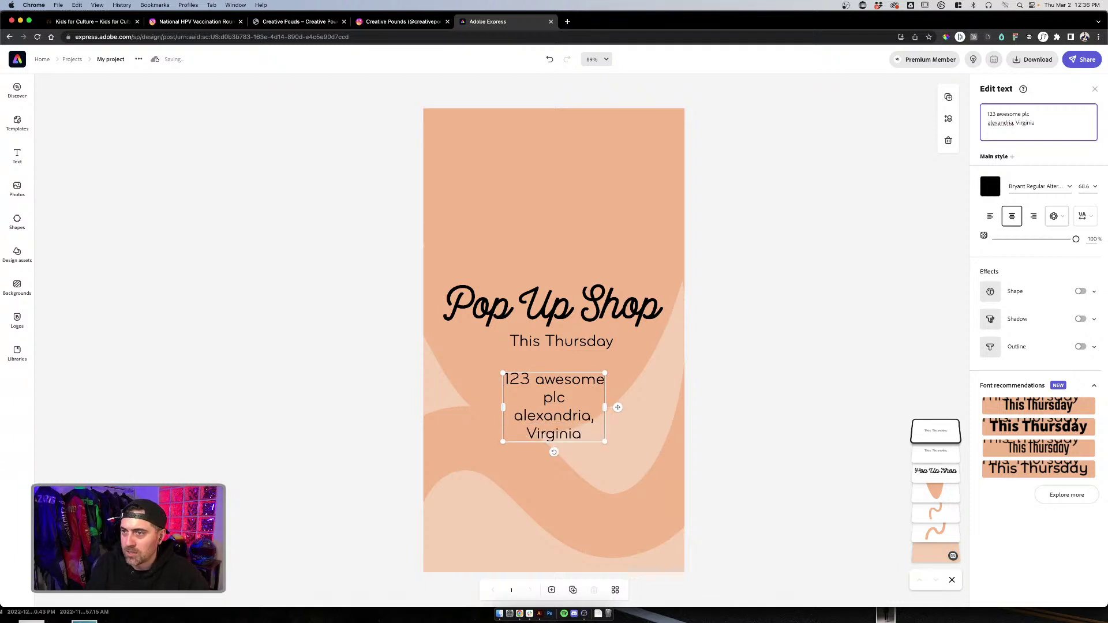
# Step: Capitalize the city name in the address text and spell out the abbreviated last word of the street line
pyautogui.click(990, 122)
pyautogui.press('BackSpace')
pyautogui.write('A')
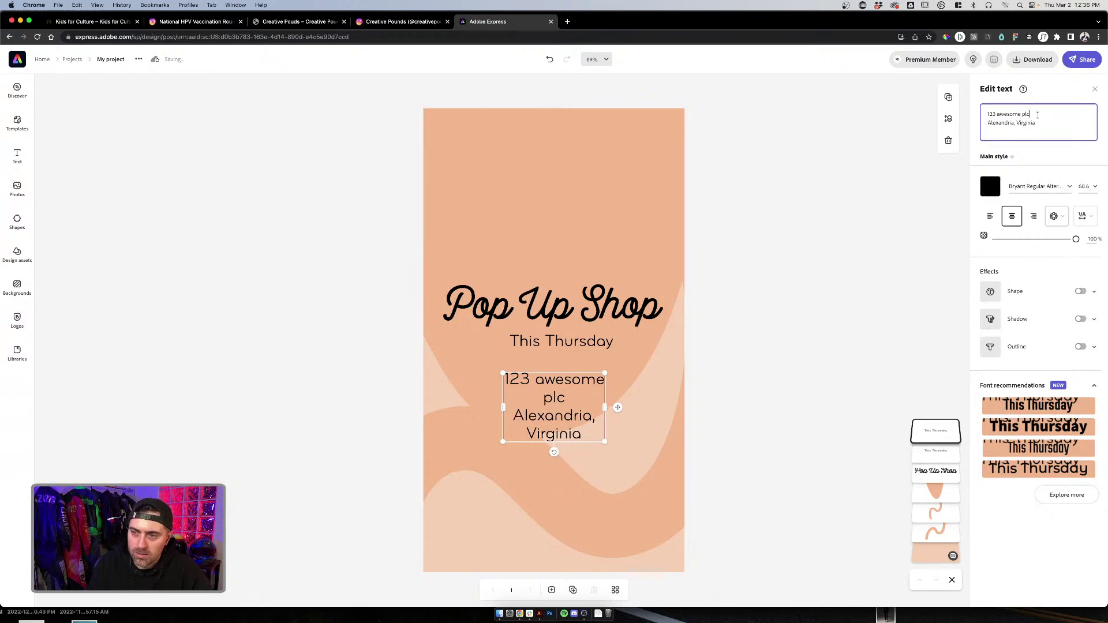
pyautogui.write('ace')
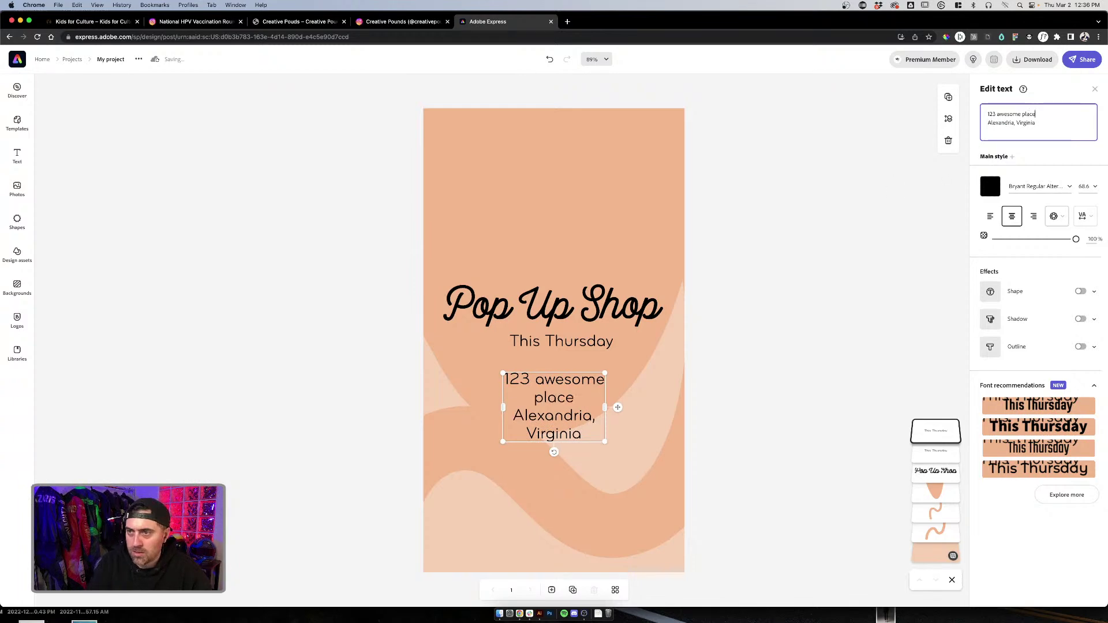
pyautogui.click(721, 395)
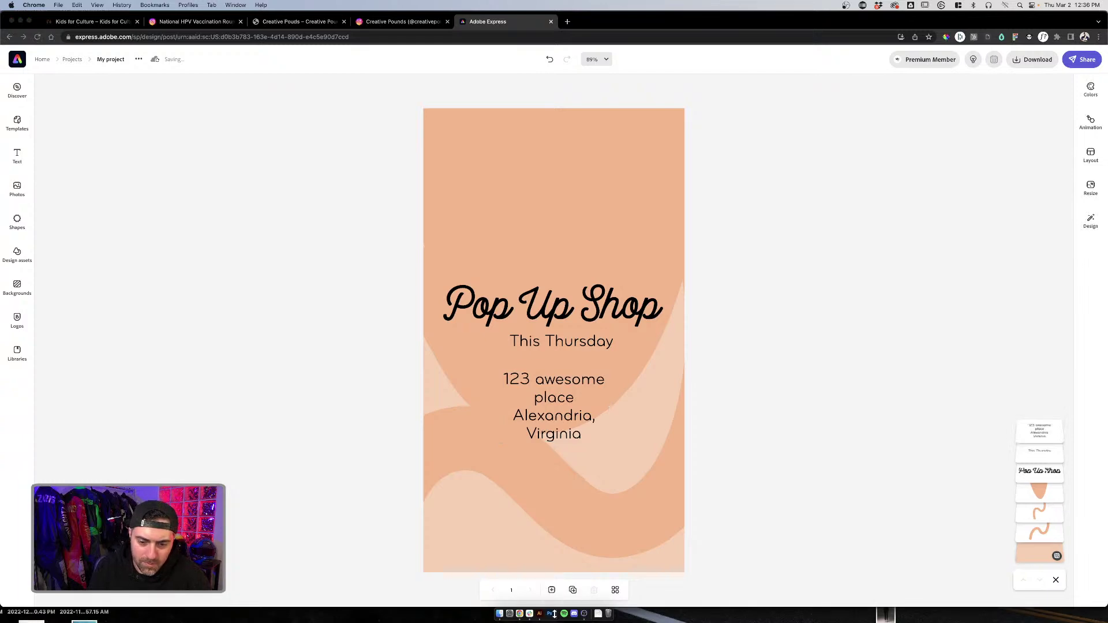
# Step: Switch to Adobe Illustrator to read the Creative Pounds background, audience and goals notes, and return to Adobe Express
pyautogui.click(539, 613)
pyautogui.keyDown('super'); pyautogui.click(588, 373); pyautogui.keyUp('super')
pyautogui.scroll(-3, 589, 373)
pyautogui.scroll(-2, 589, 373)
pyautogui.scroll(3, 588, 373)
pyautogui.scroll(-3, 588, 373)
pyautogui.scroll(2, 588, 374)
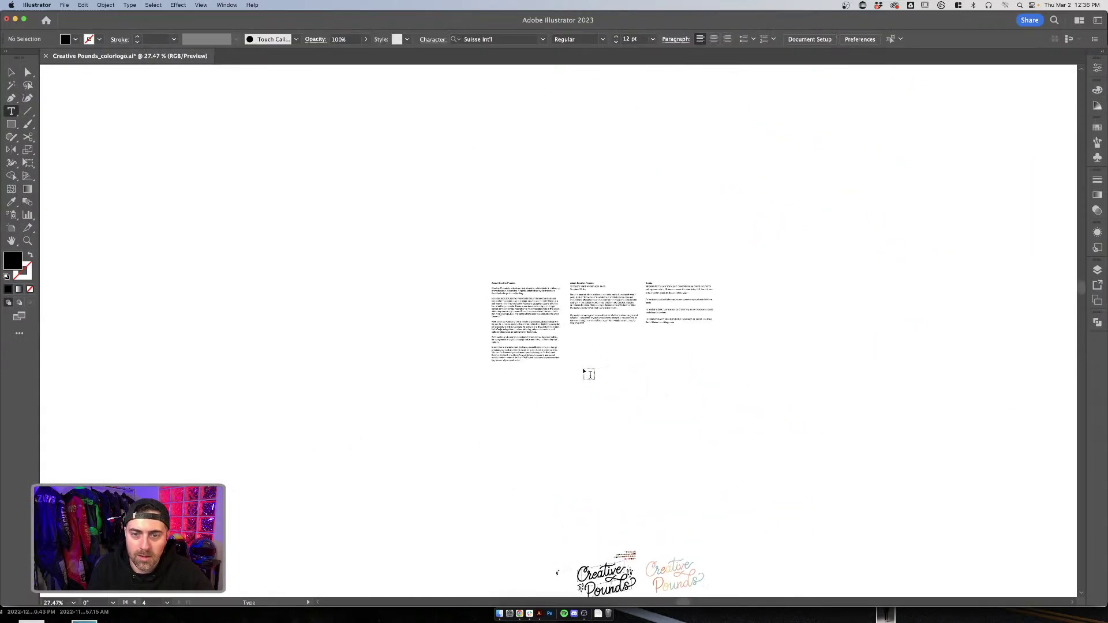
pyautogui.scroll(5, 589, 373)
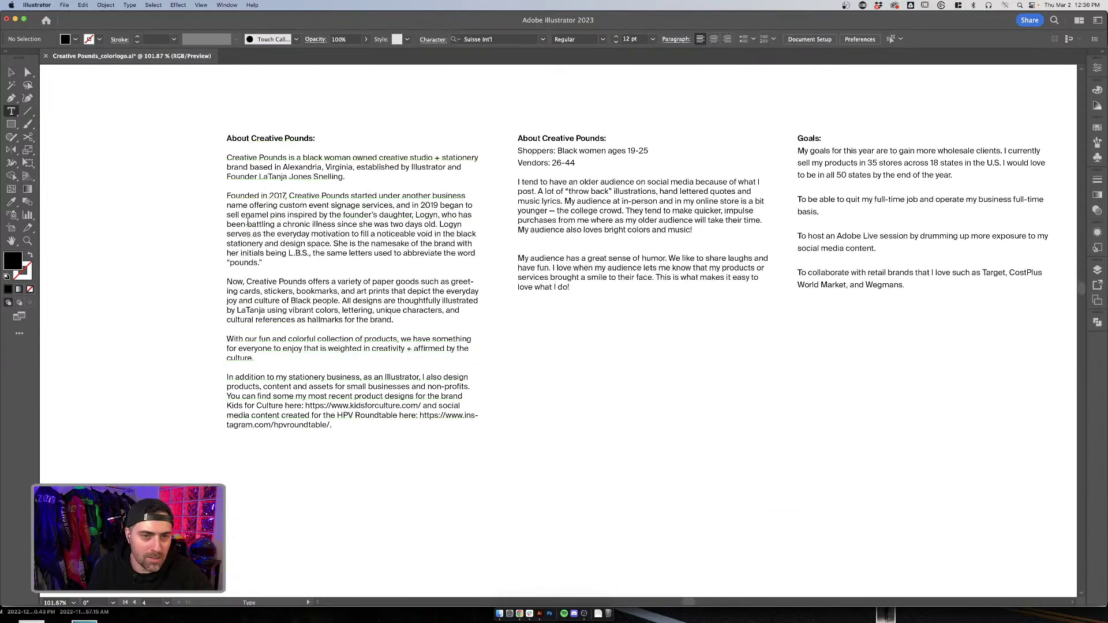
pyautogui.scroll(-1, 305, 166)
pyautogui.hotkey('ctrl', 'Up')
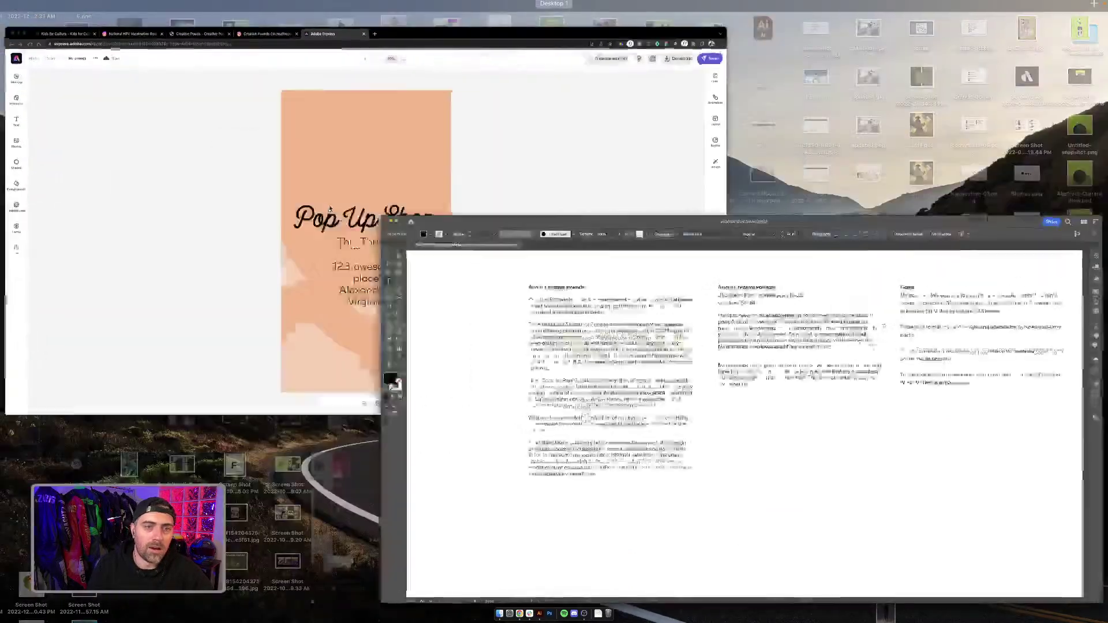
pyautogui.click(356, 203)
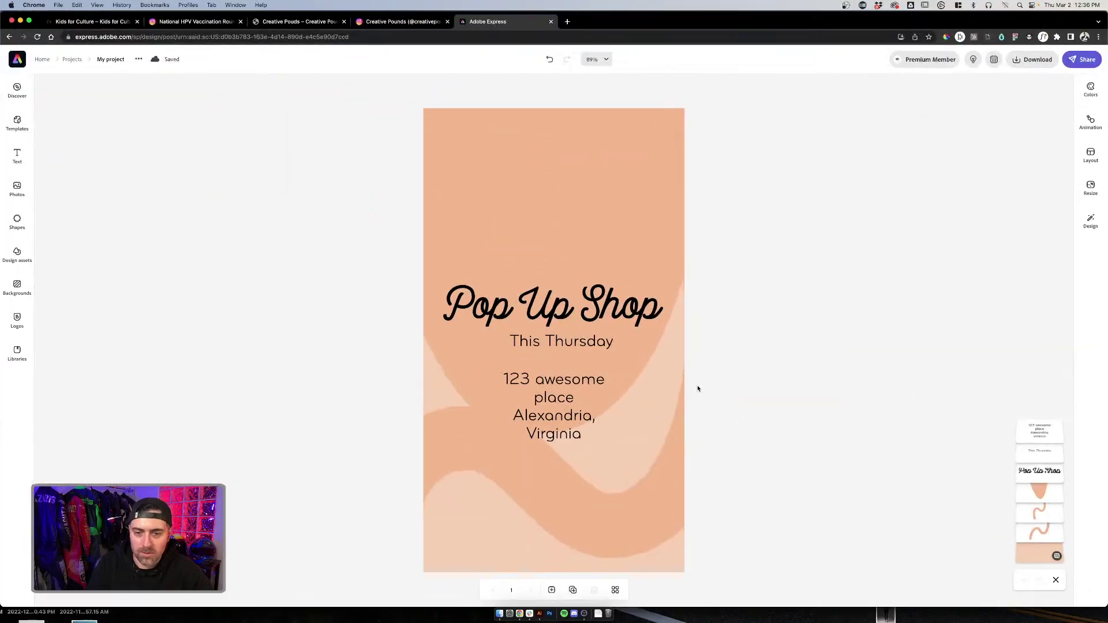
# Step: Enlarge the address text to about size 80.1 and widen its box so it fits on two lines
pyautogui.click(586, 417)
pyautogui.moveTo(599, 438); pyautogui.dragTo(673, 435)
pyautogui.moveTo(619, 402); pyautogui.dragTo(596, 407)
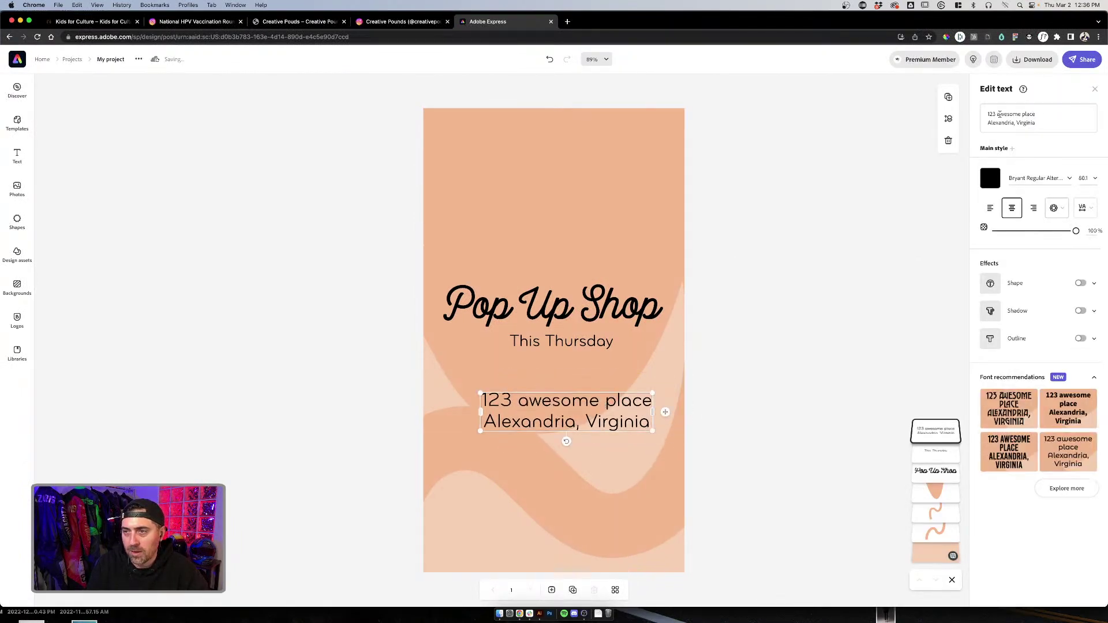
# Step: Capitalize both words of the street name in the address text
pyautogui.click(1021, 116)
pyautogui.press('BackSpace')
pyautogui.write('A')
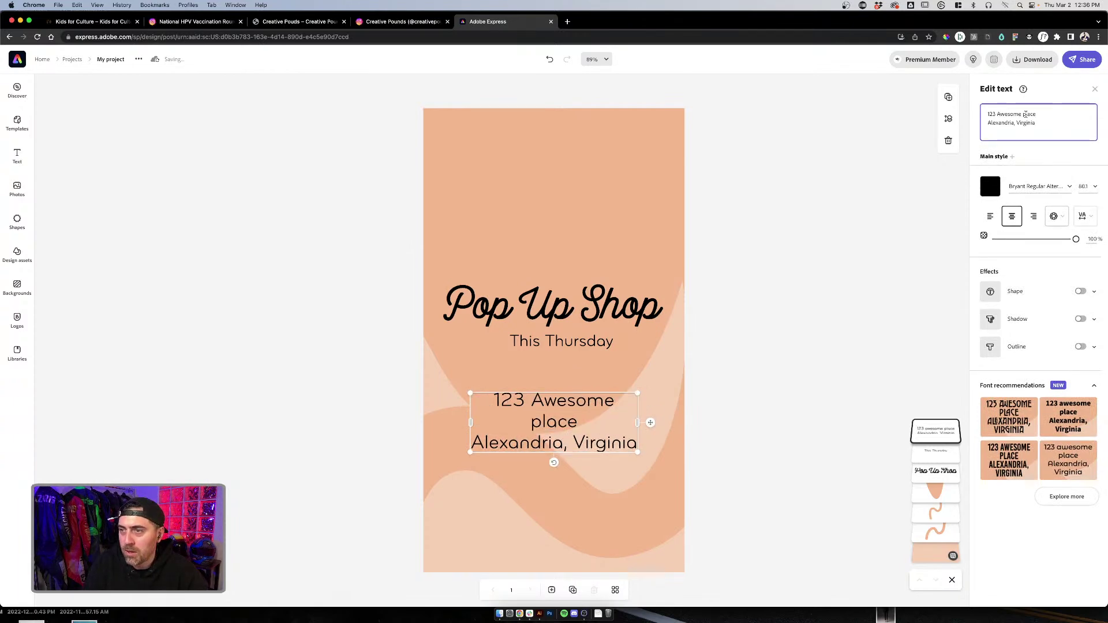
pyautogui.write('p')
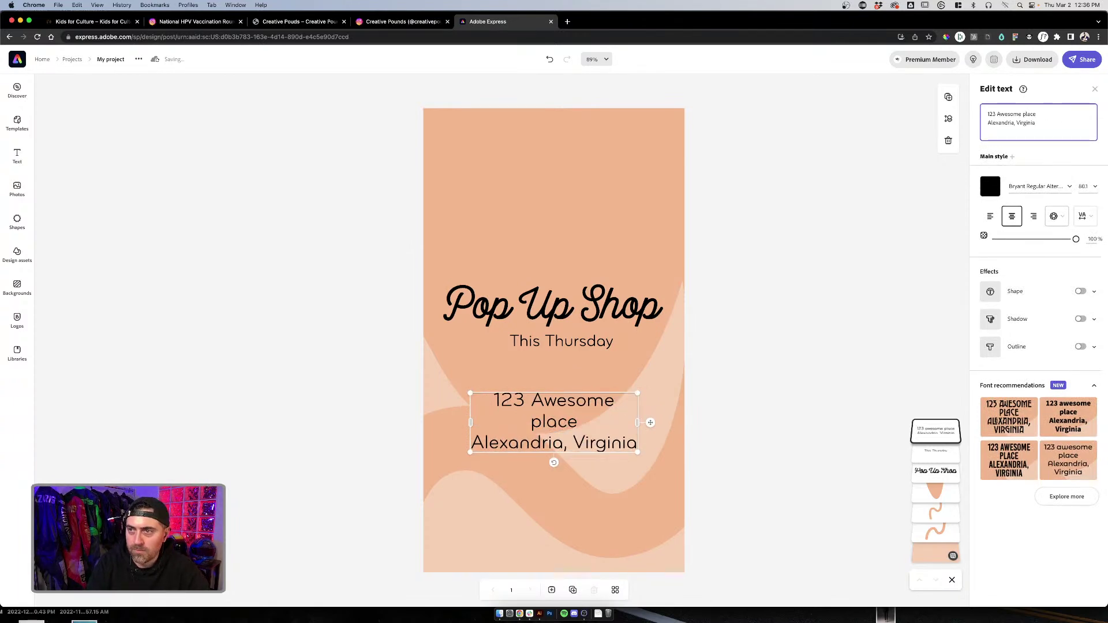
pyautogui.press('BackSpace')
pyautogui.write('P')
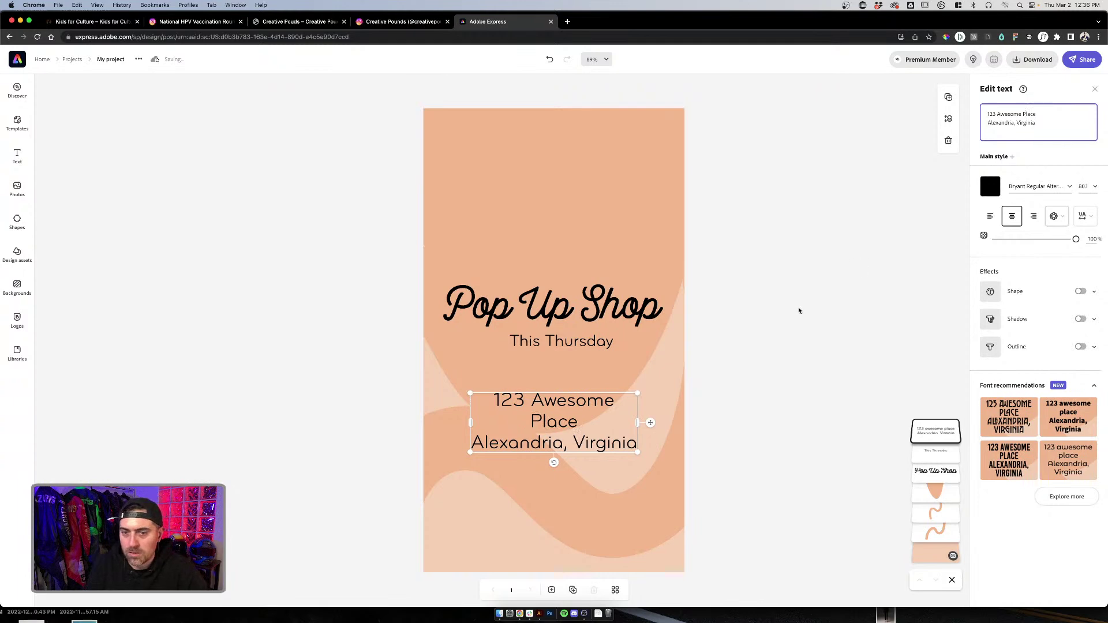
# Step: Widen the address box so the street fits on one line, and move it near the lower edge of the design
pyautogui.press('Escape')
pyautogui.click(611, 426)
pyautogui.moveTo(637, 420); pyautogui.dragTo(661, 420)
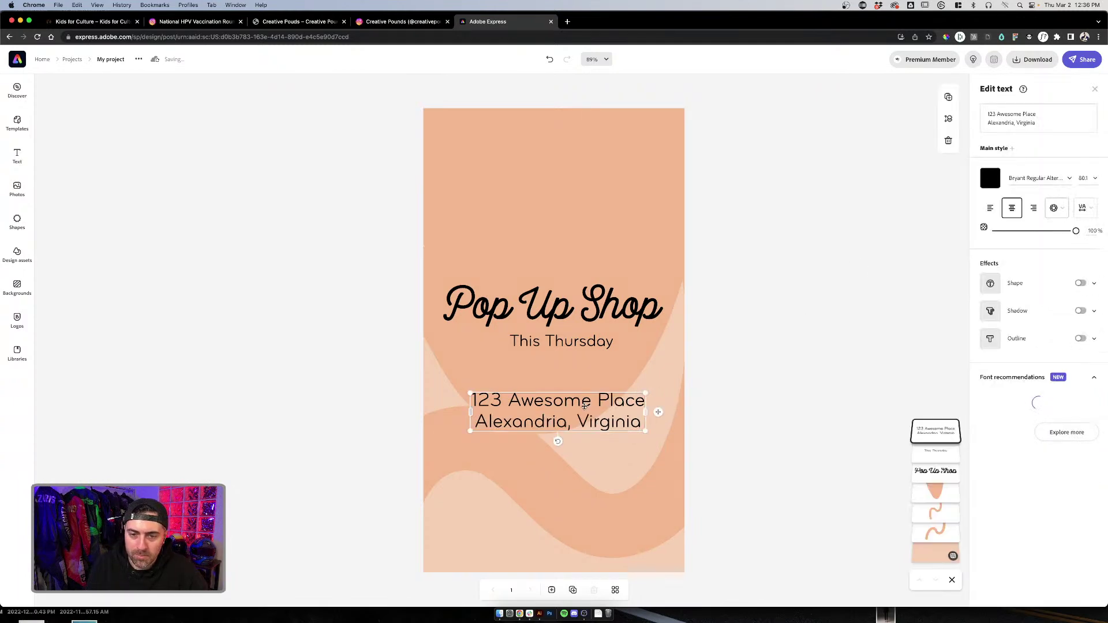
pyautogui.press('Escape')
pyautogui.moveTo(576, 420); pyautogui.dragTo(583, 532)
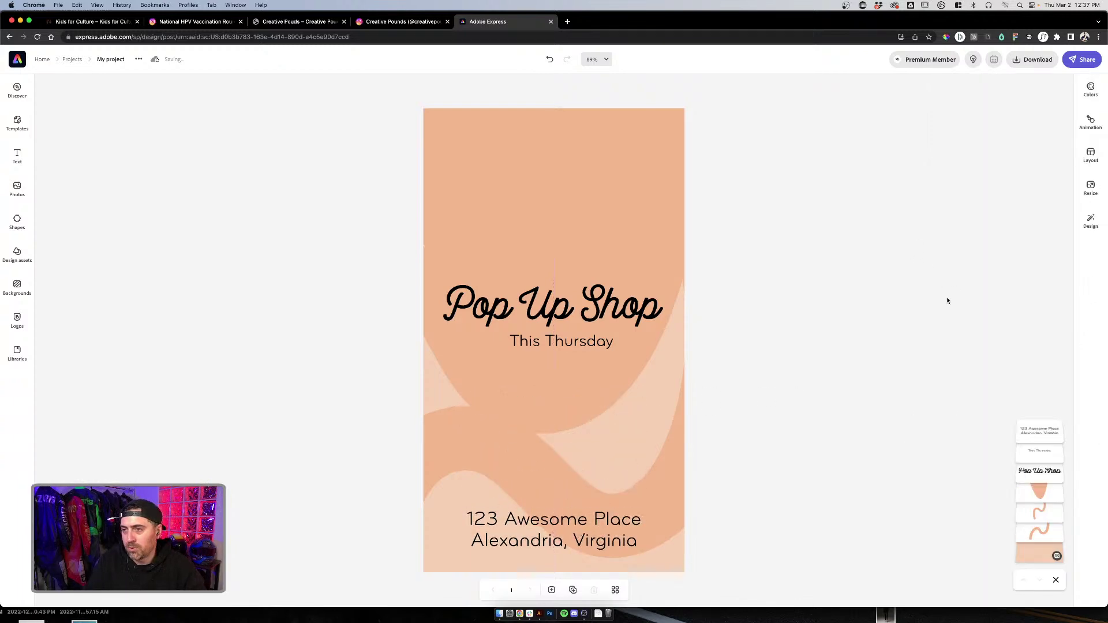
# Step: Try the left-aligned Grid text layout on the address and undo it
pyautogui.click(588, 520)
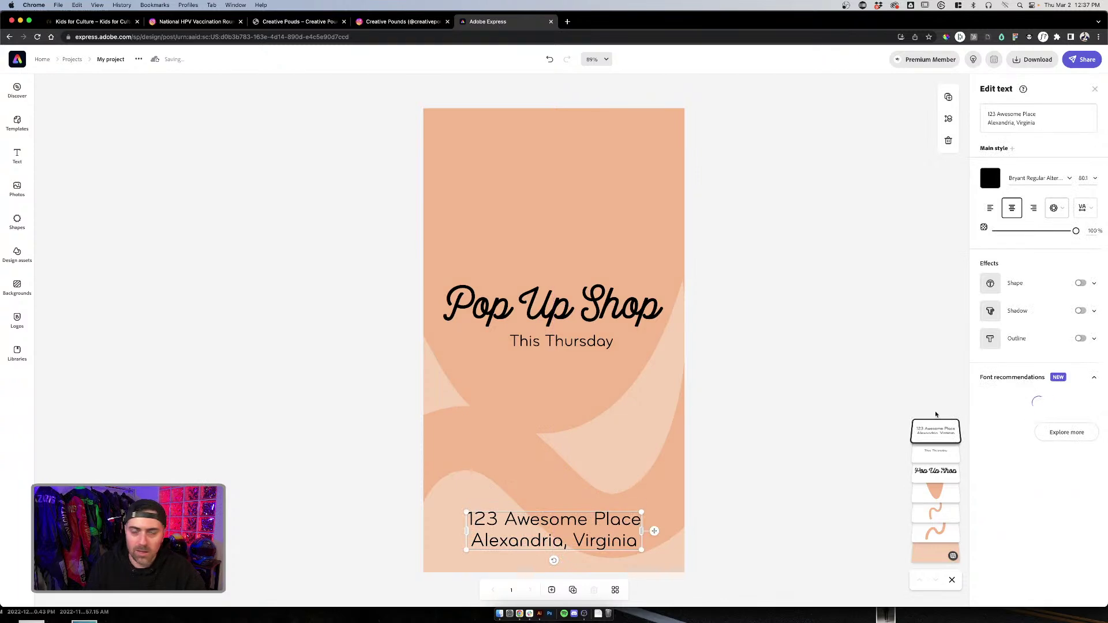
pyautogui.click(1057, 207)
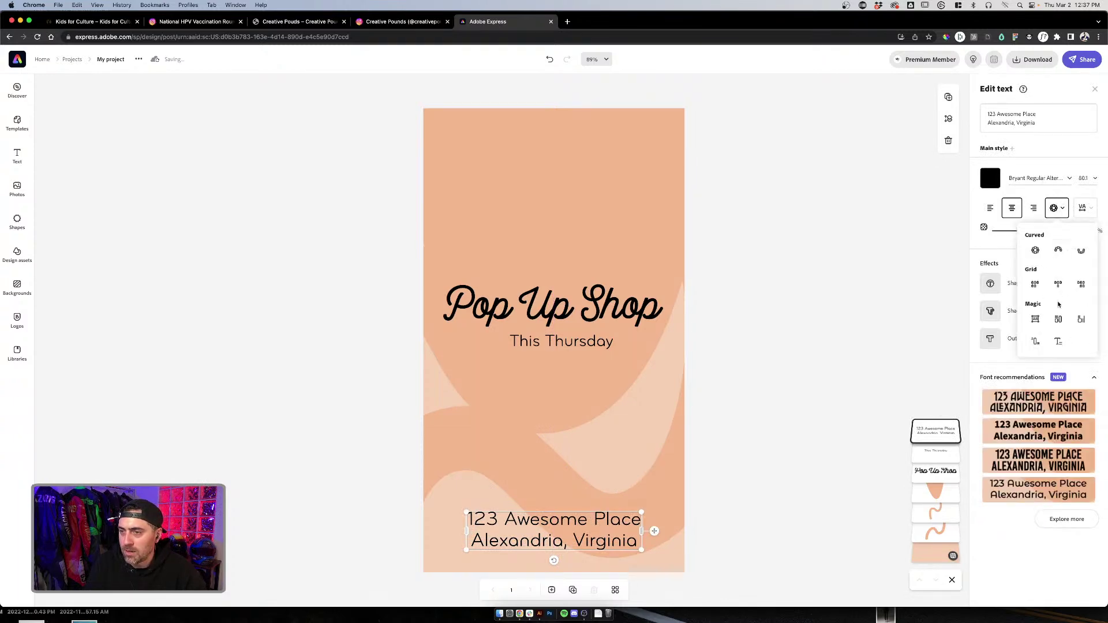
pyautogui.click(1034, 284)
pyautogui.moveTo(592, 552); pyautogui.dragTo(660, 528)
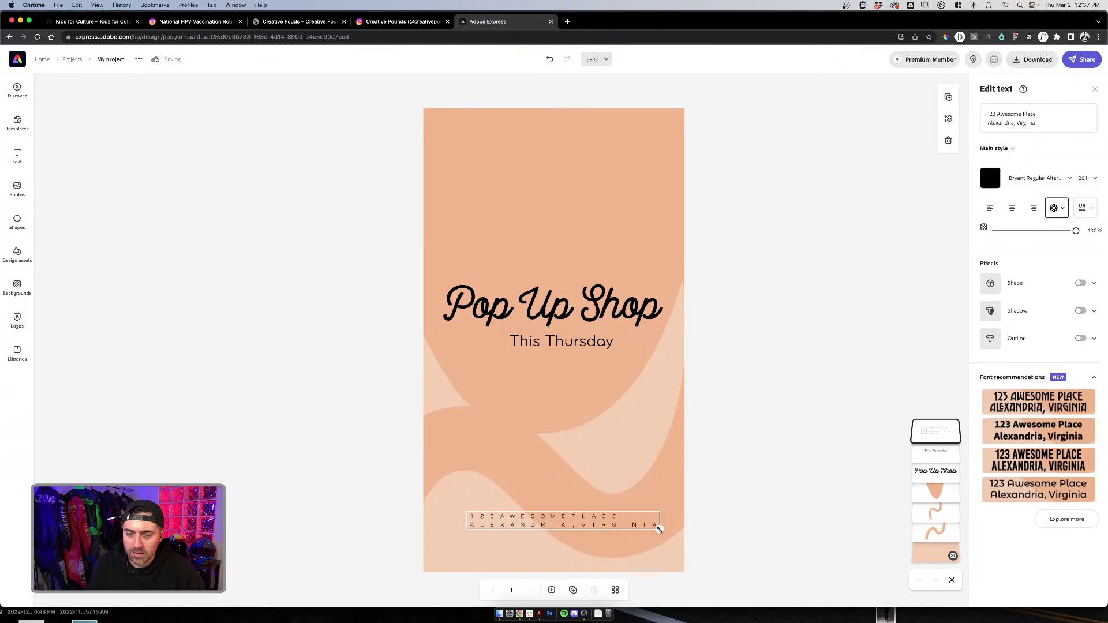
pyautogui.press('super+z')
pyautogui.press('super+z')
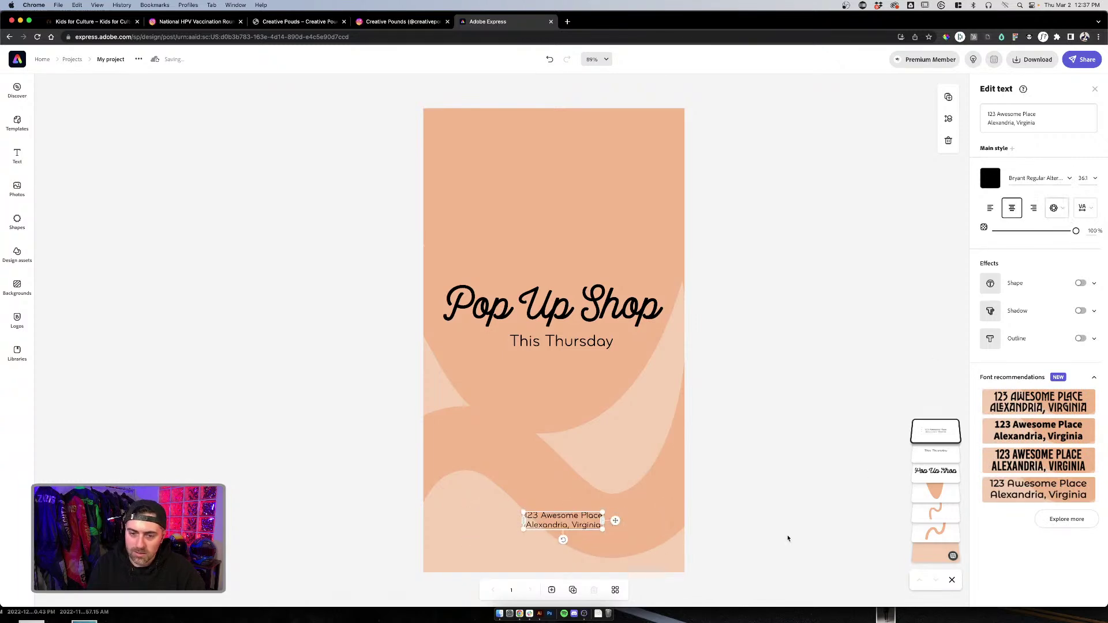
# Step: Apply the first Magic text layout to the address and scale it up to about size 66.8
pyautogui.click(1057, 208)
pyautogui.click(1035, 284)
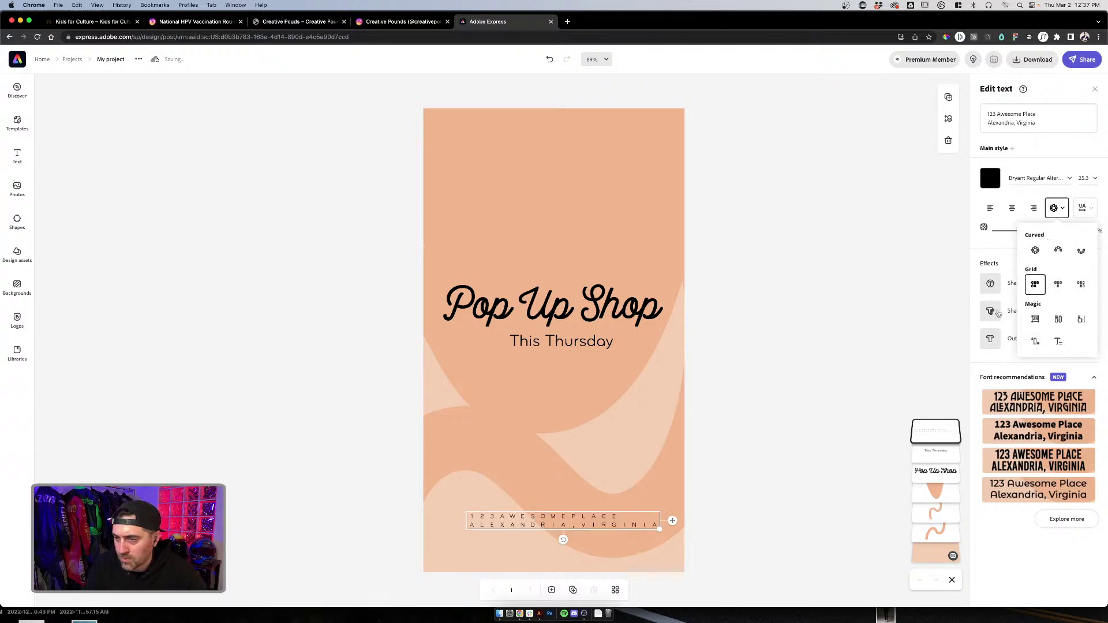
pyautogui.click(1036, 321)
pyautogui.moveTo(596, 522); pyautogui.dragTo(642, 469)
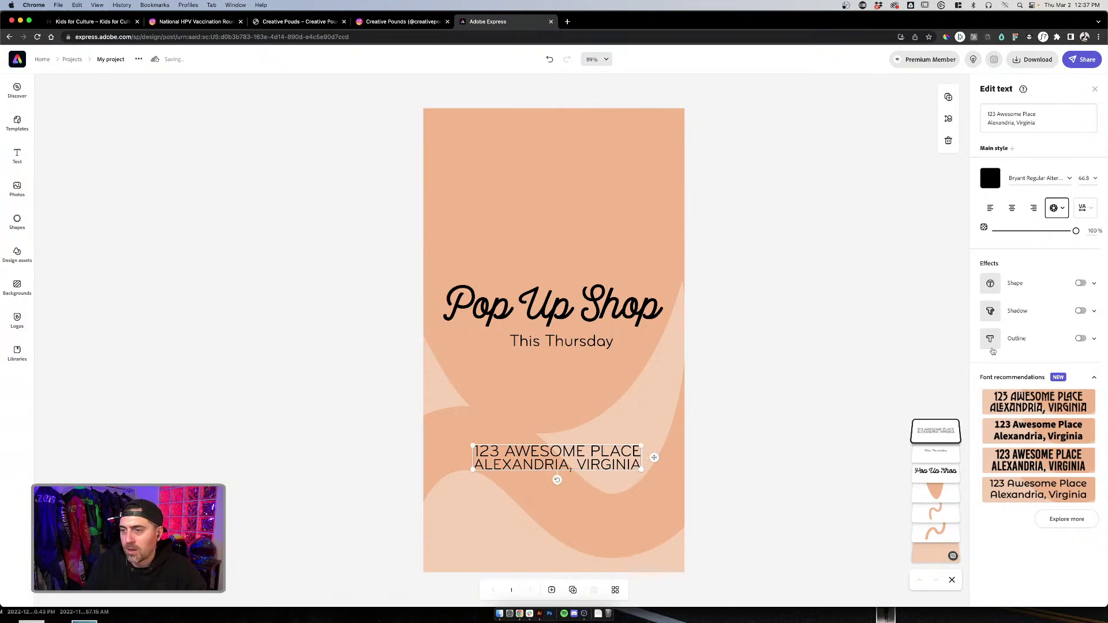
# Step: Move the address block down near the lower edge of the design and shrink it to about half its width, centered
pyautogui.moveTo(574, 476); pyautogui.dragTo(570, 552)
pyautogui.click(779, 453)
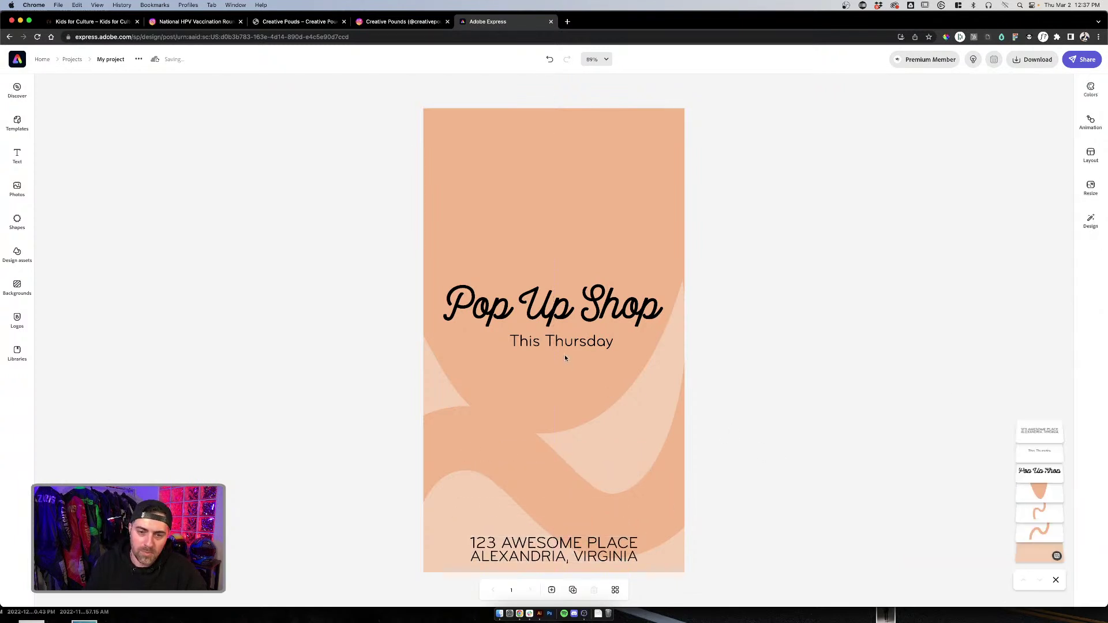
pyautogui.click(573, 545)
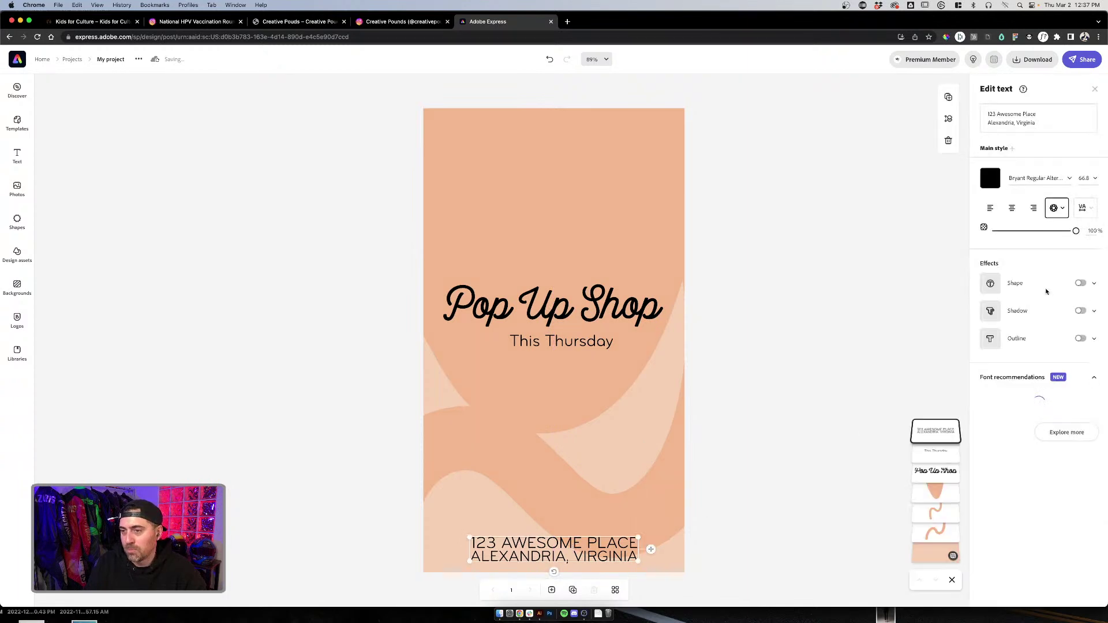
pyautogui.moveTo(638, 536); pyautogui.dragTo(569, 533)
pyautogui.click(713, 479)
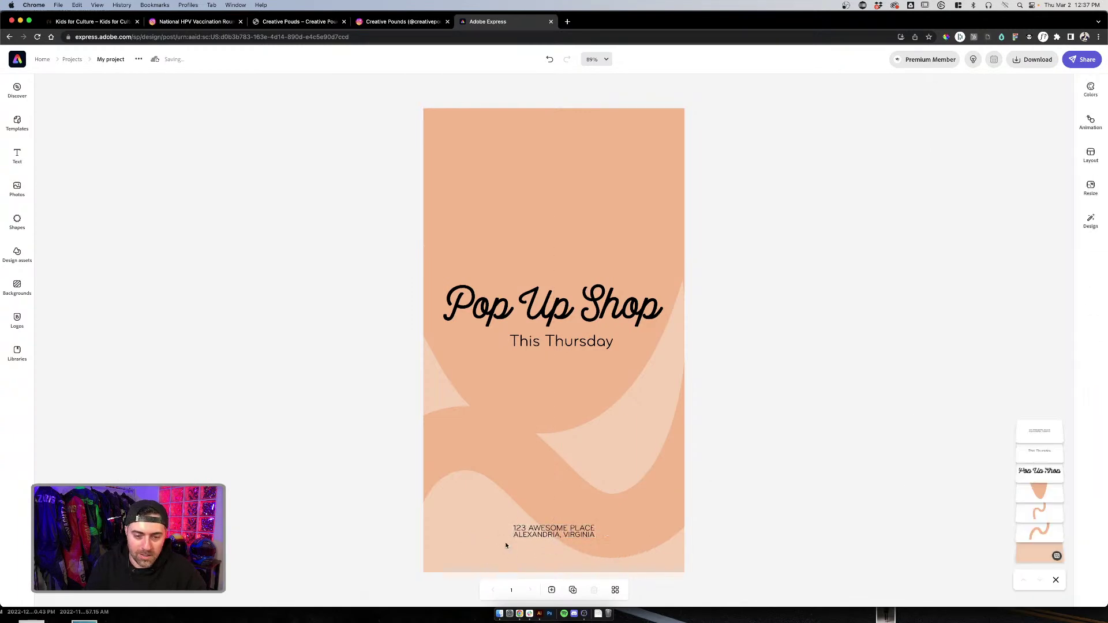
pyautogui.click(572, 539)
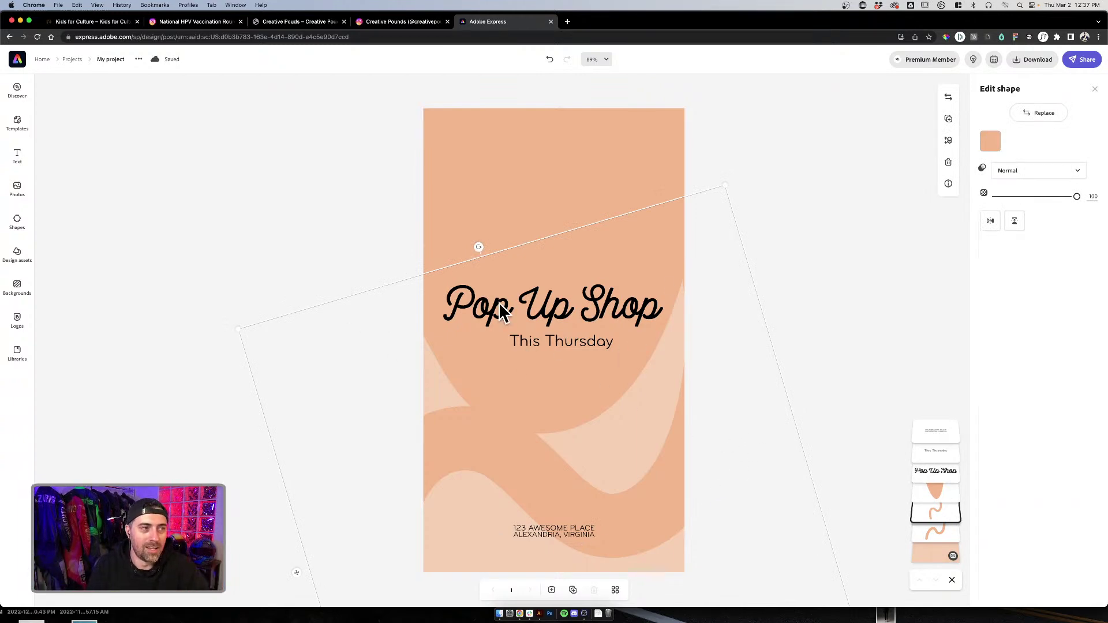
pyautogui.click(857, 226)
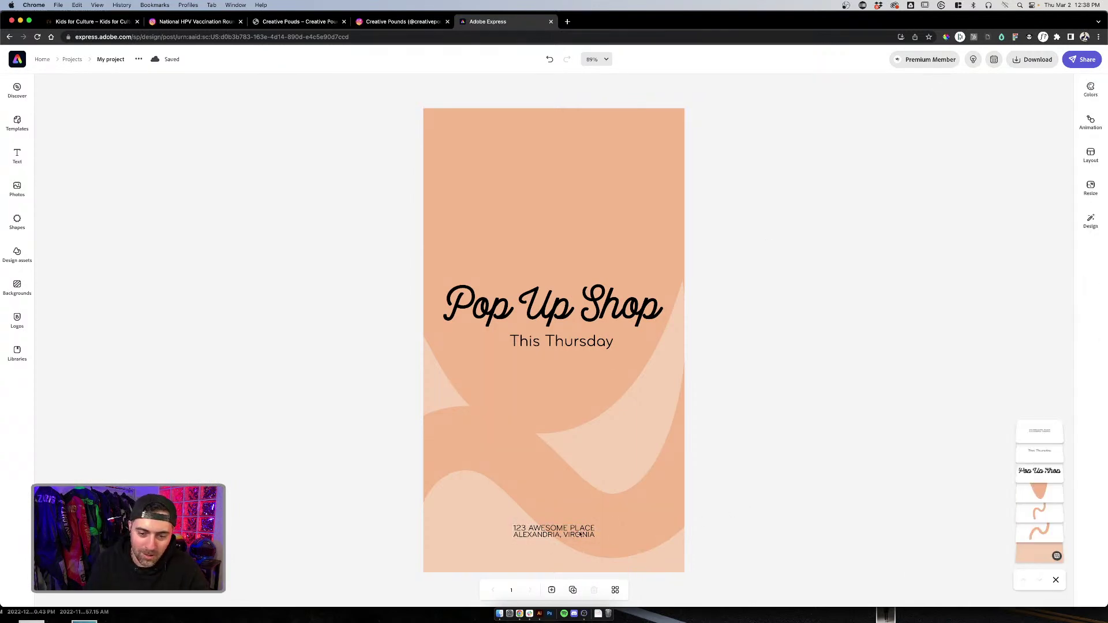
# Step: Nudge the address block slightly lower on the design
pyautogui.moveTo(580, 535); pyautogui.dragTo(565, 535)
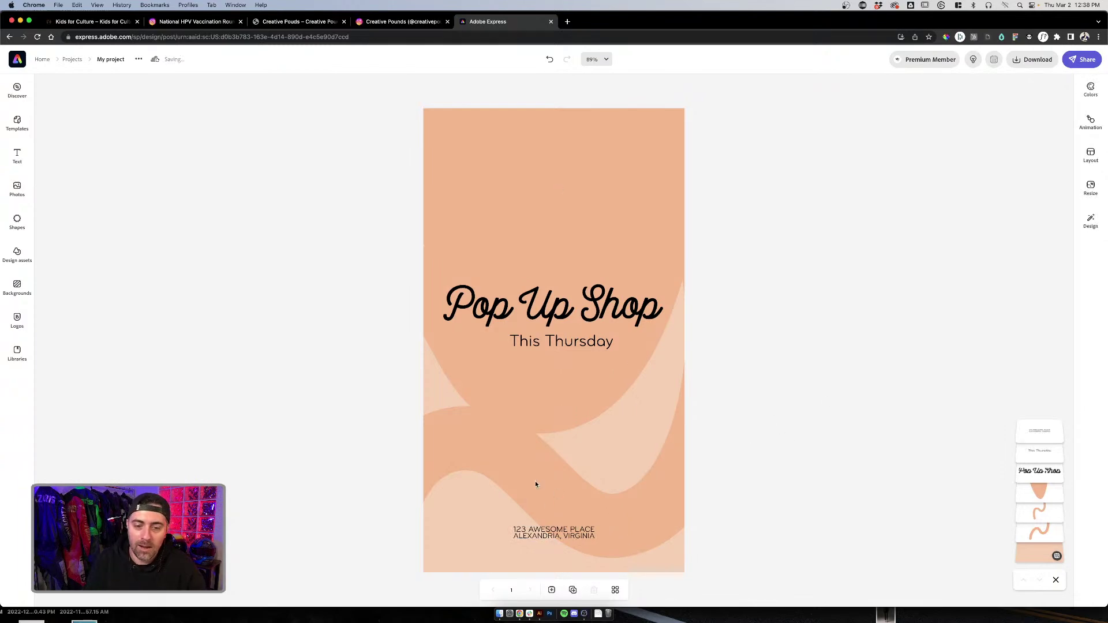
# Step: Switch to the Creative Pounds shop site and browse its Celebration greeting cards collection
pyautogui.click(398, 21)
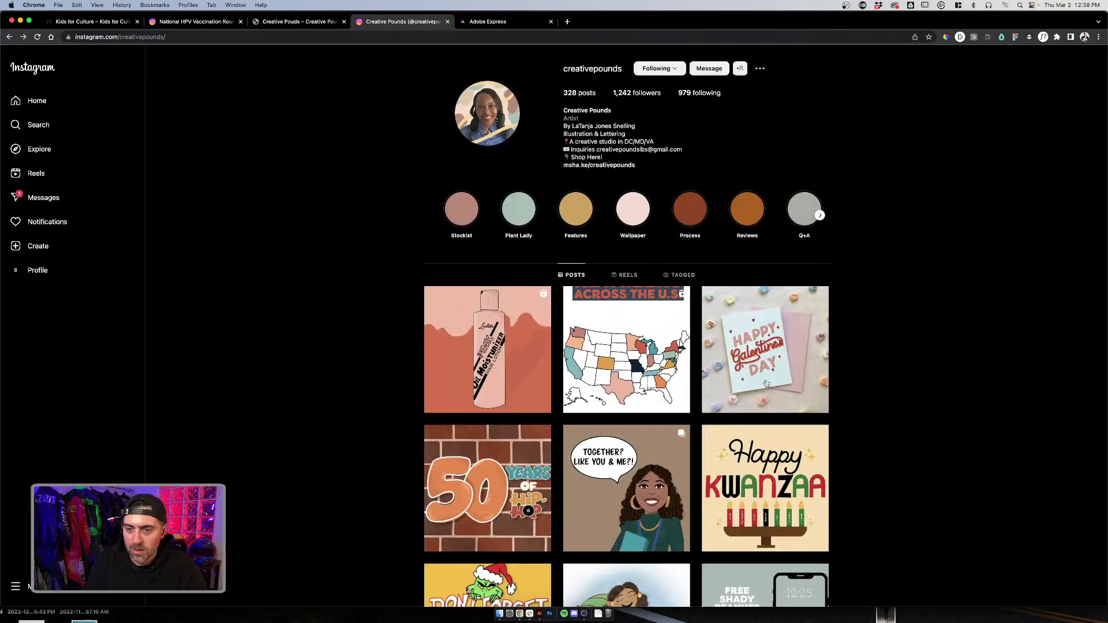
pyautogui.click(337, 21)
pyautogui.scroll(-9, 705, 282)
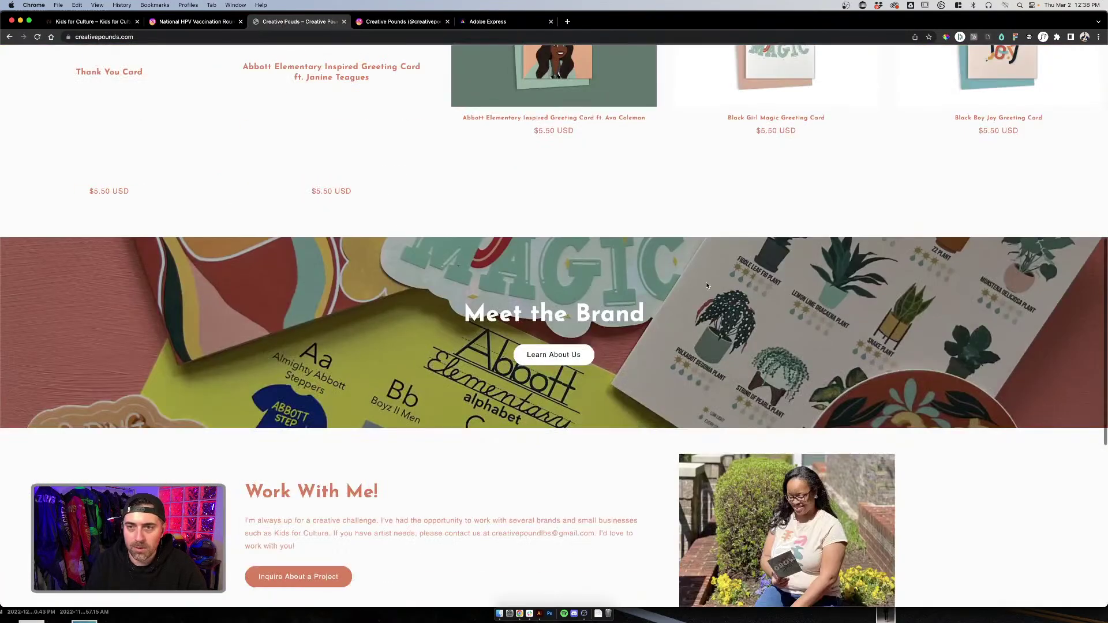
pyautogui.scroll(5, 705, 282)
pyautogui.scroll(-4, 707, 286)
pyautogui.scroll(9, 706, 286)
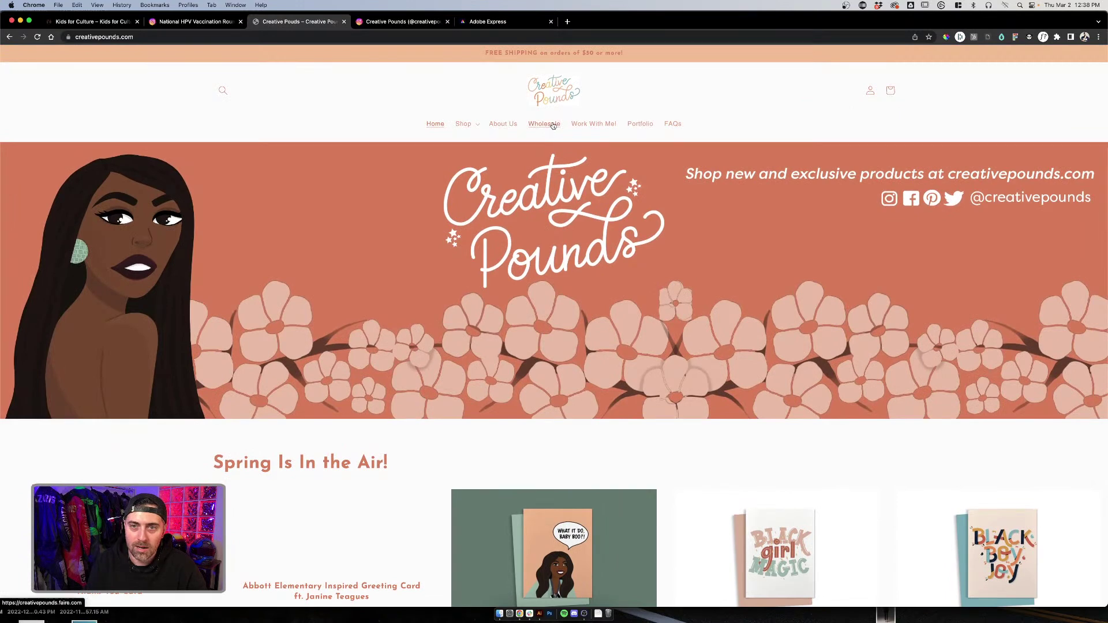
pyautogui.click(464, 124)
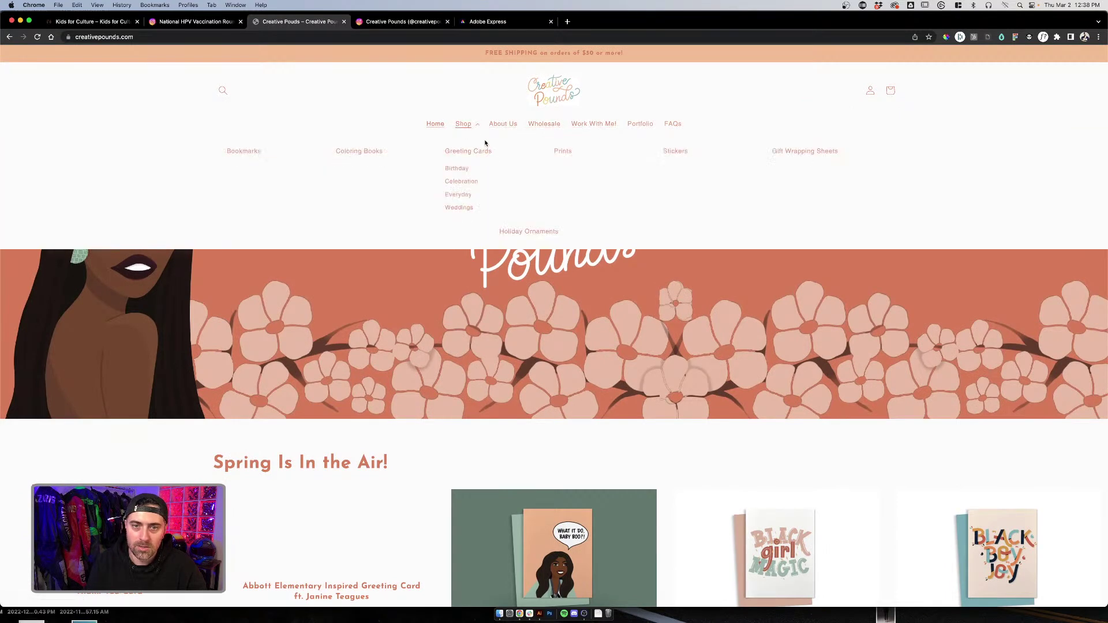
pyautogui.click(478, 199)
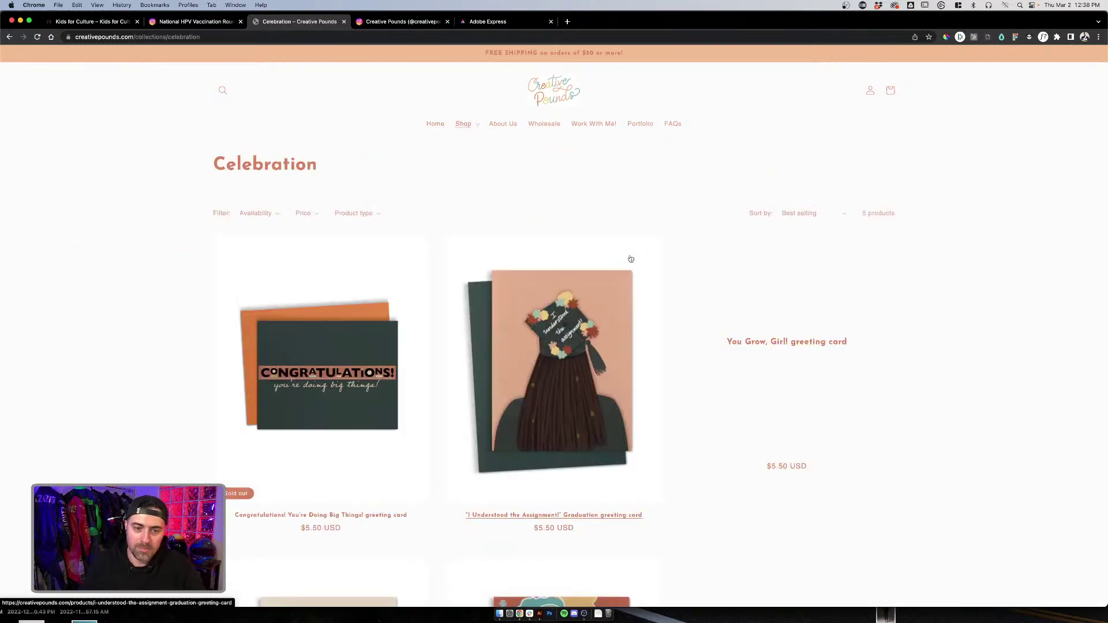
pyautogui.scroll(-6, 630, 259)
pyautogui.scroll(5, 626, 266)
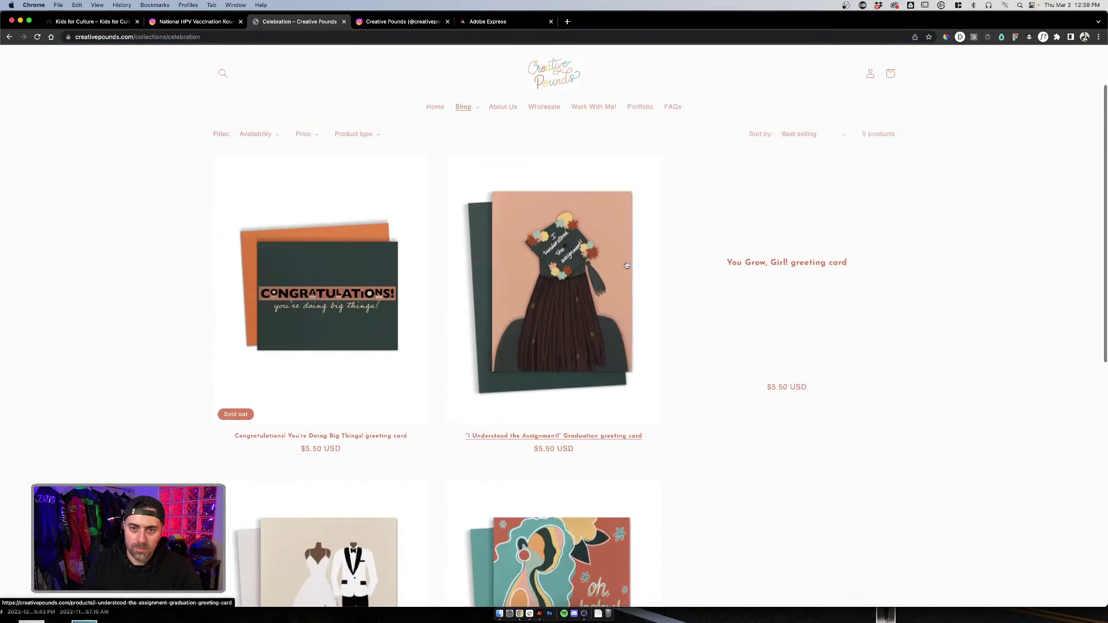
# Step: Try to copy the graduation greeting card image from the shop and paste it into the story design in Adobe Express
pyautogui.rightClick(627, 266)
pyautogui.click(618, 366)
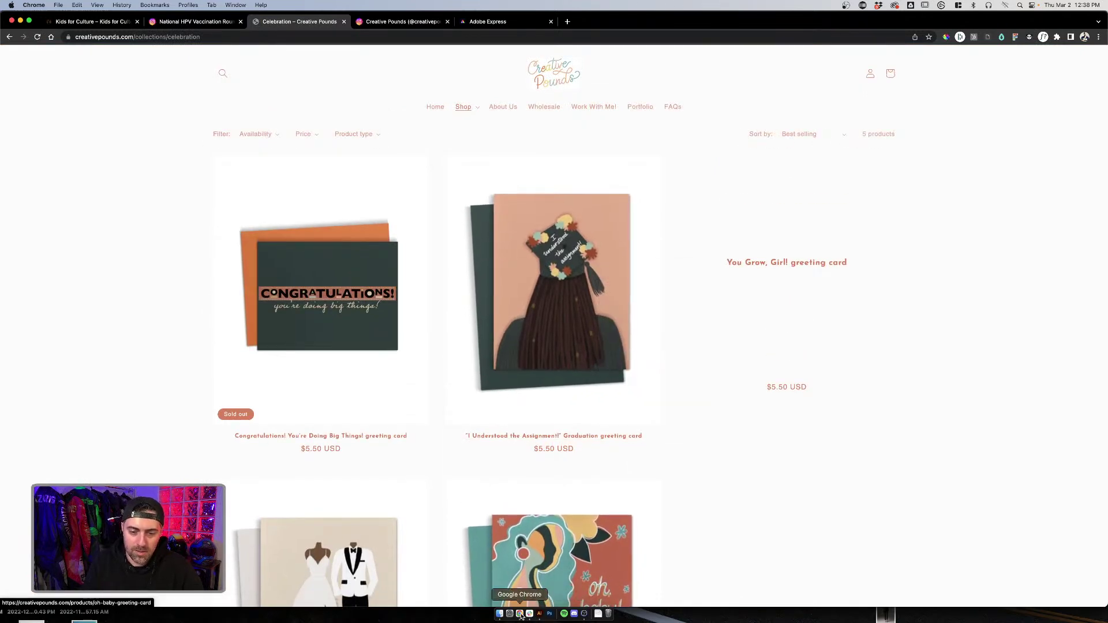
pyautogui.click(487, 21)
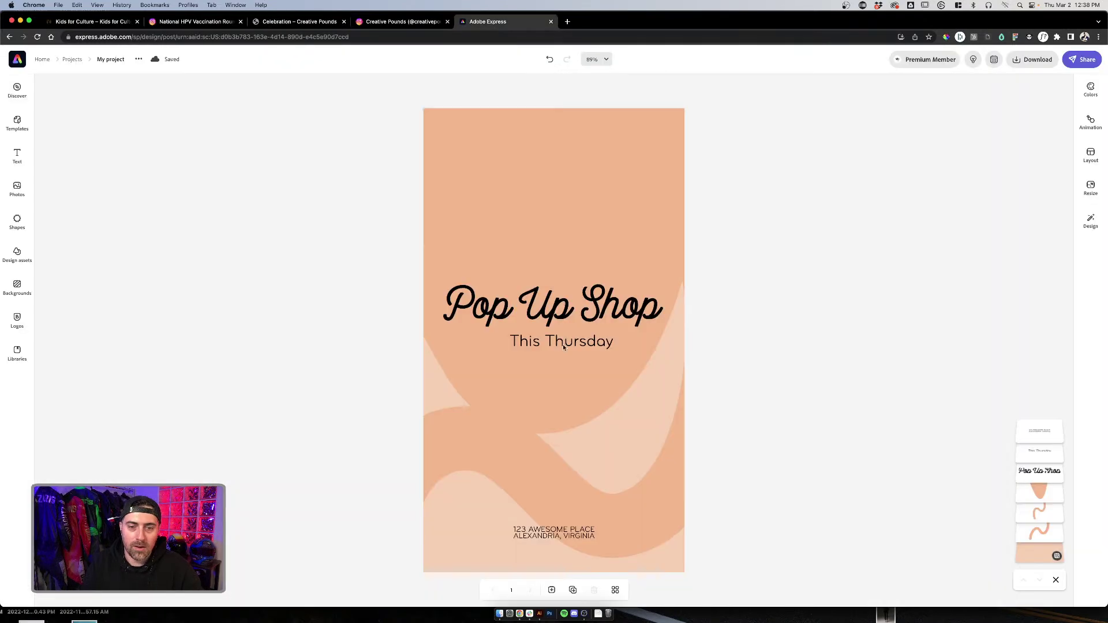
pyautogui.click(607, 367)
pyautogui.press('cmd+v')
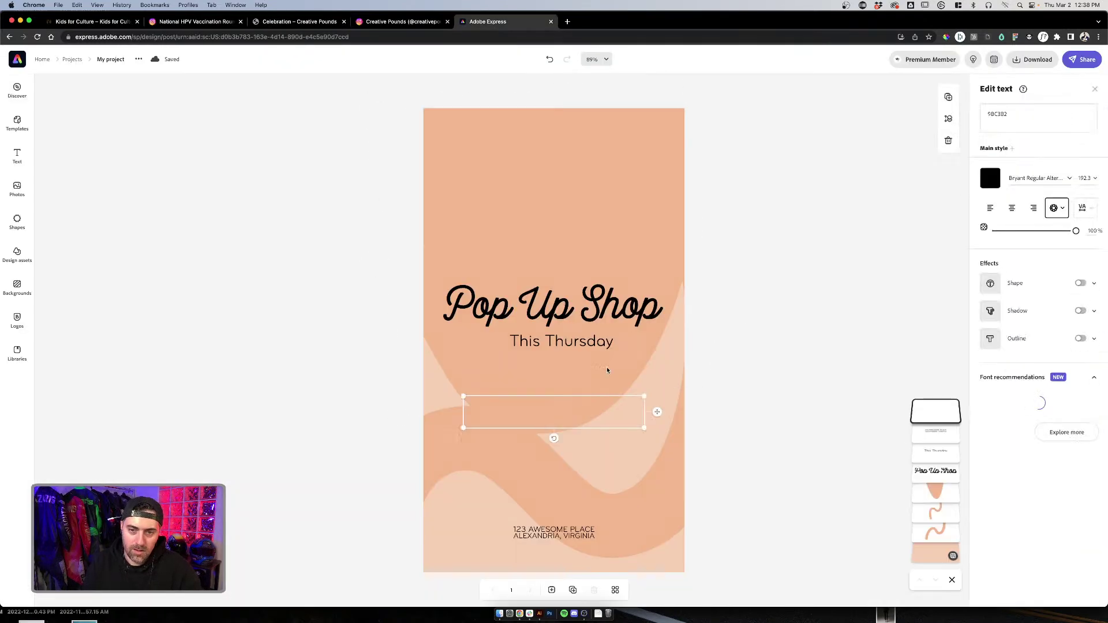
pyautogui.press('BackSpace')
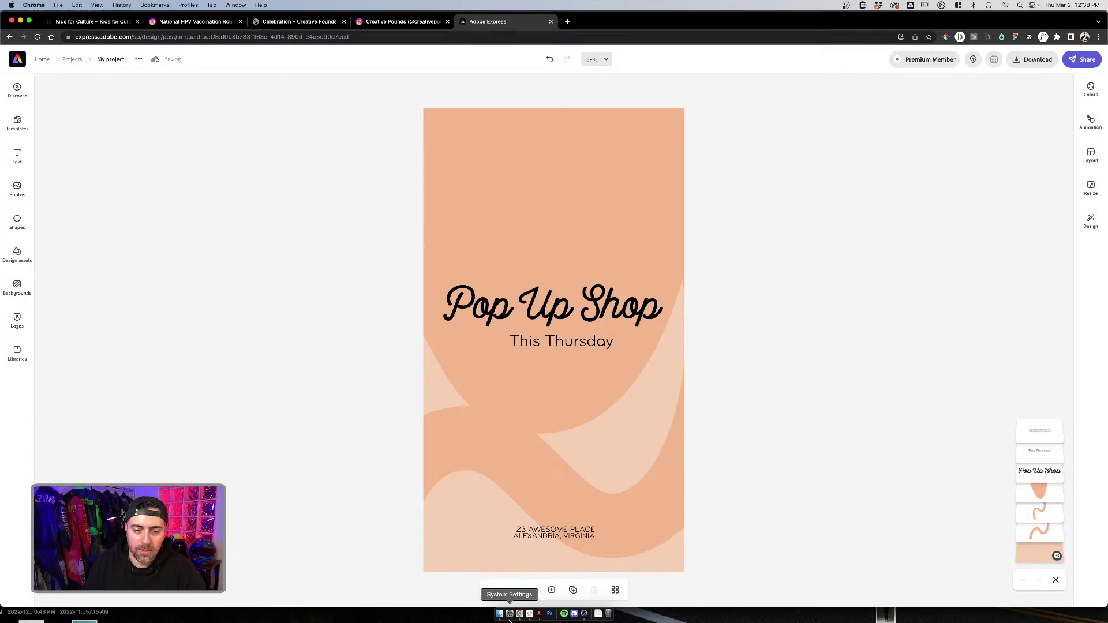
# Step: Return to the shop's Celebration collection and open the "I Understood the Assignment!" Graduation greeting card product page
pyautogui.click(270, 22)
pyautogui.rightClick(562, 270)
pyautogui.click(584, 366)
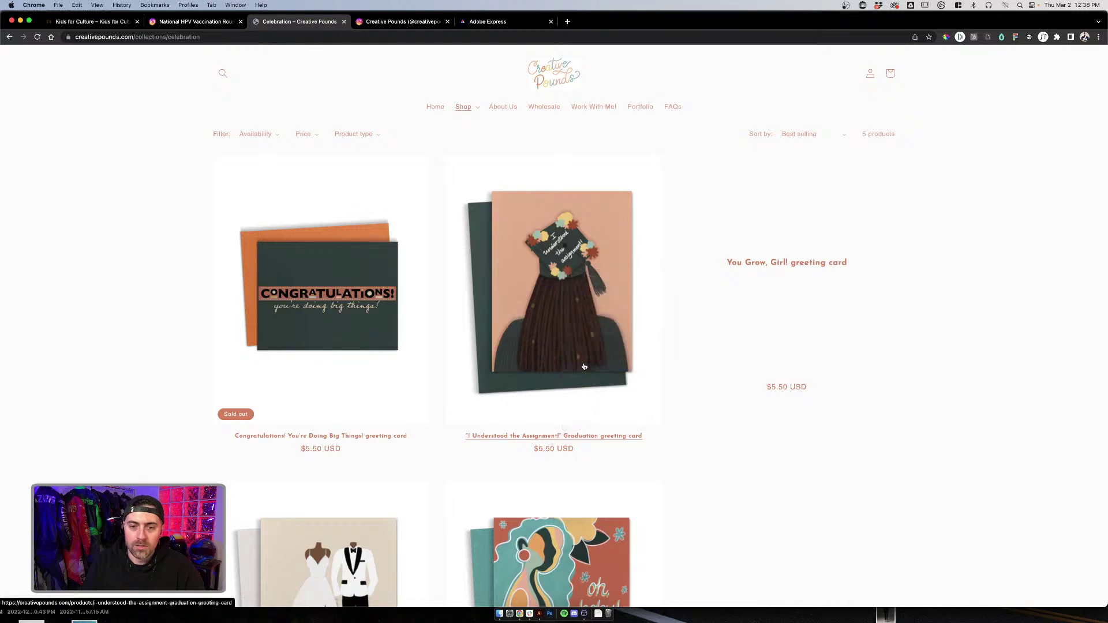
pyautogui.rightClick(602, 342)
pyautogui.click(555, 308)
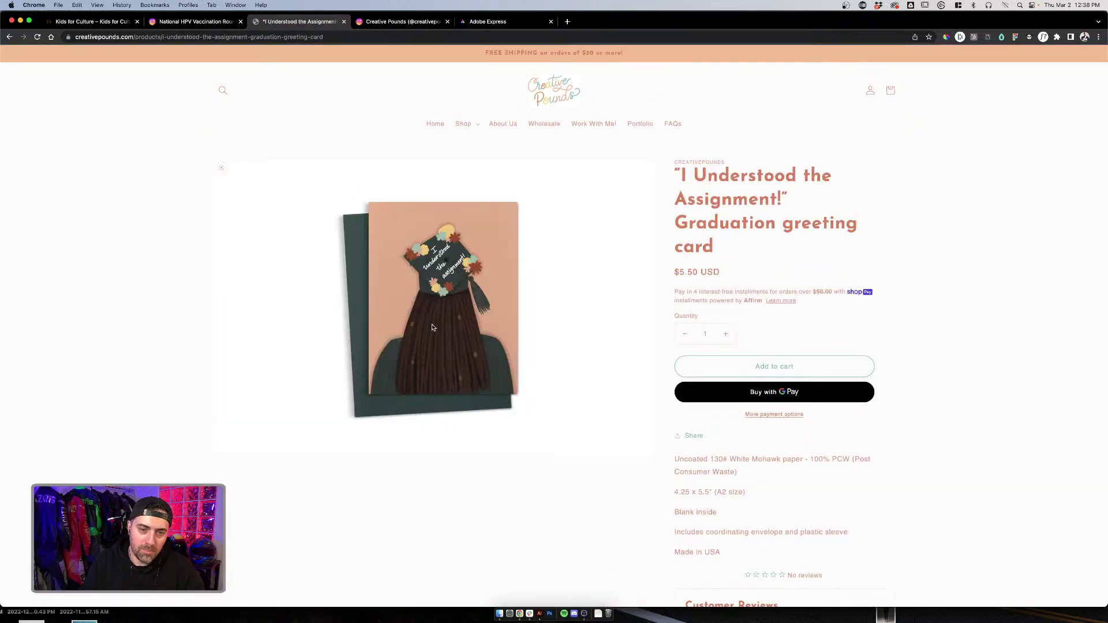
# Step: Save the product image as GradGC in the From Site folder under Google Drive, Shared drives, Adobe Live, Creative Pounds
pyautogui.rightClick(433, 328)
pyautogui.click(475, 339)
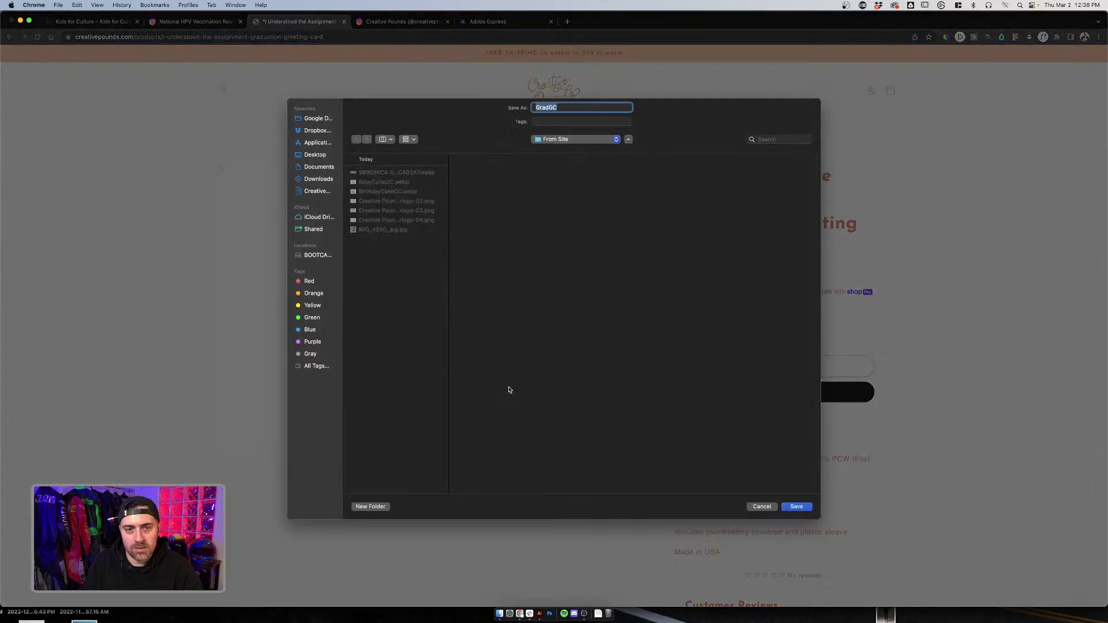
pyautogui.click(323, 155)
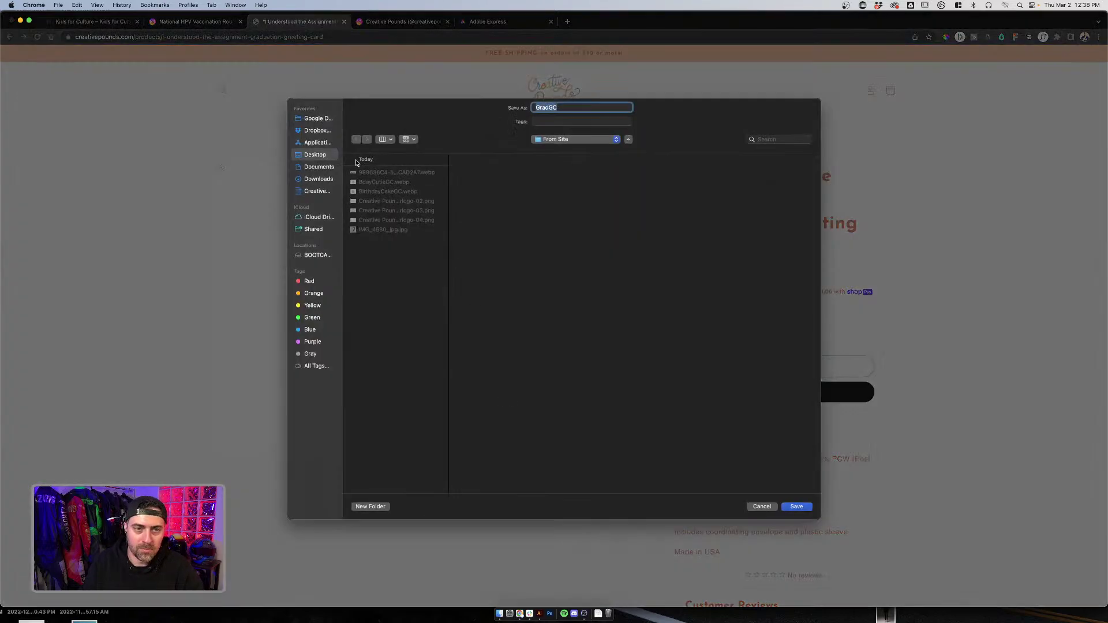
pyautogui.click(312, 119)
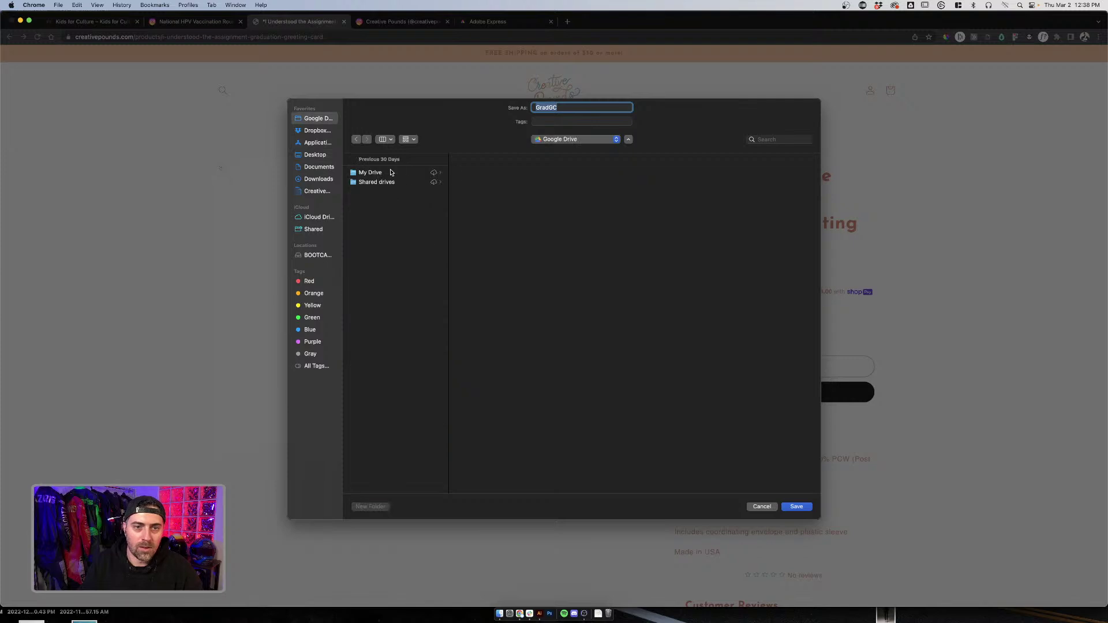
pyautogui.click(391, 172)
pyautogui.click(368, 182)
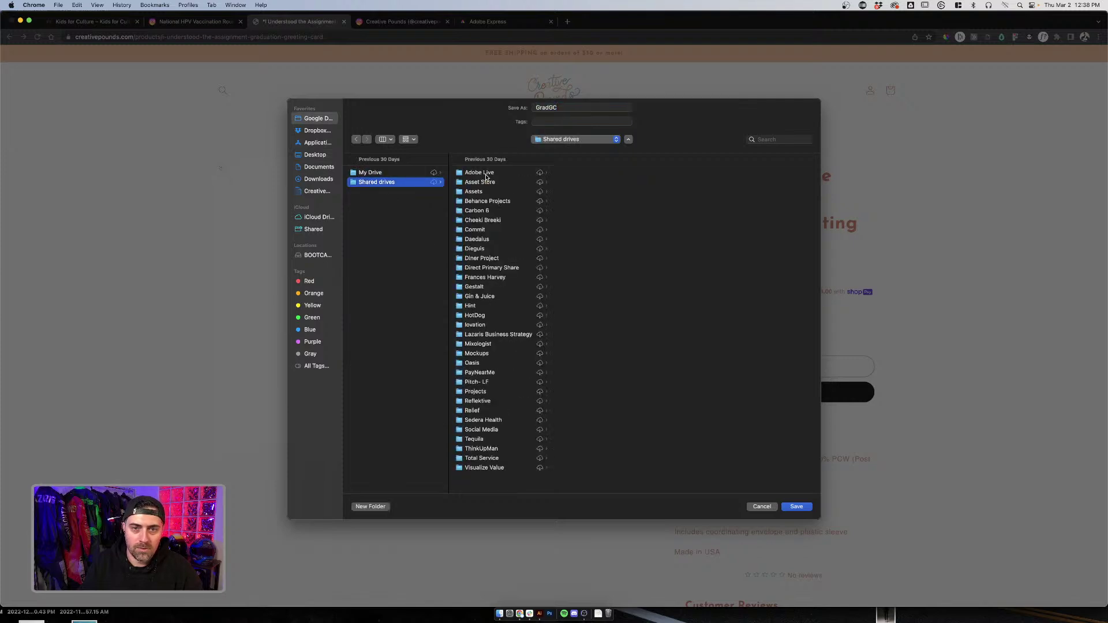
pyautogui.click(522, 173)
pyautogui.click(593, 172)
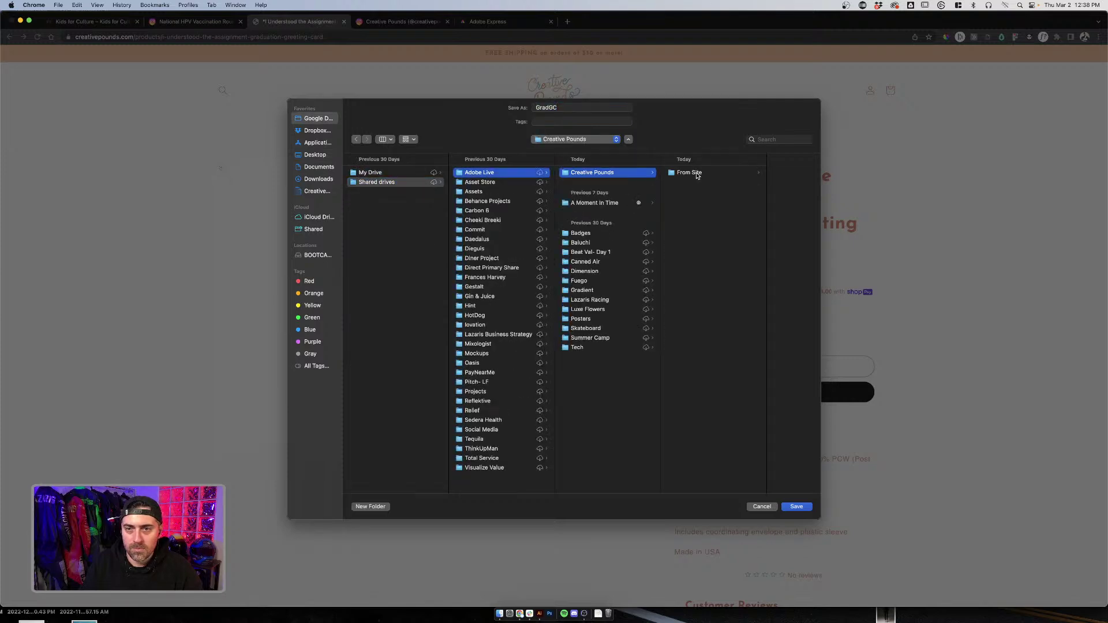
pyautogui.click(696, 173)
pyautogui.click(796, 505)
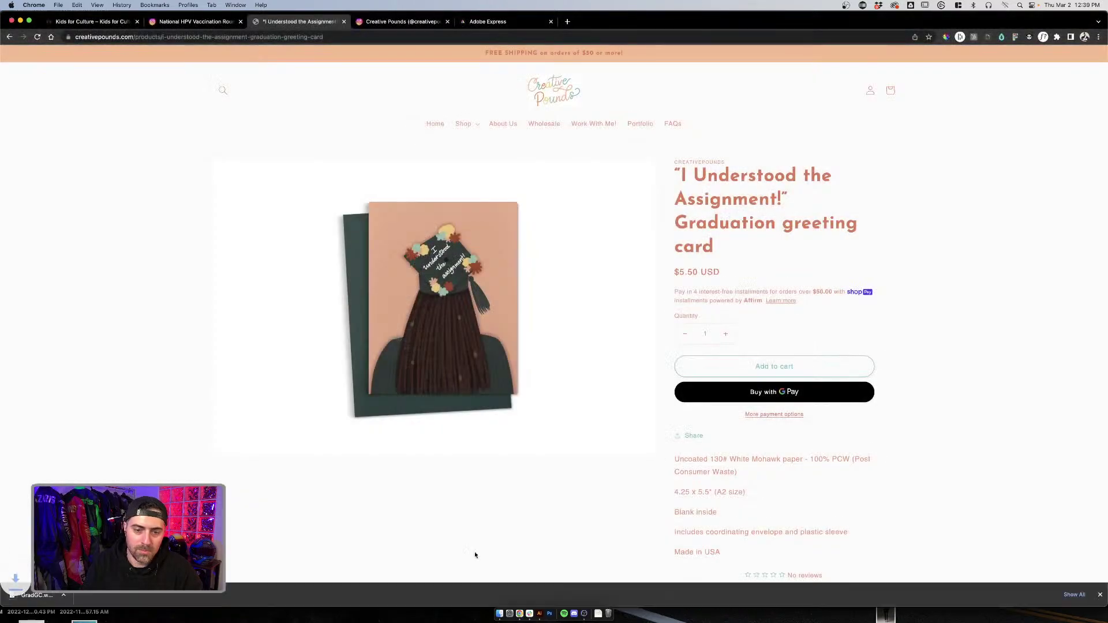
# Step: Try to add the downloaded GradGC.webp file to the Adobe Express design
pyautogui.click(488, 22)
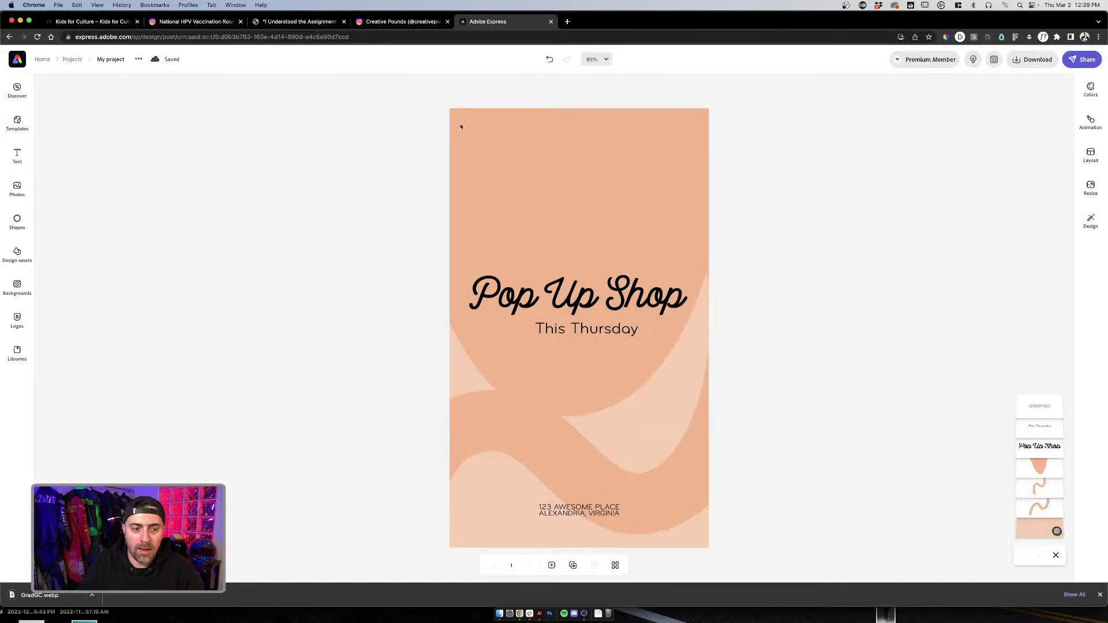
pyautogui.moveTo(37, 596); pyautogui.dragTo(508, 231)
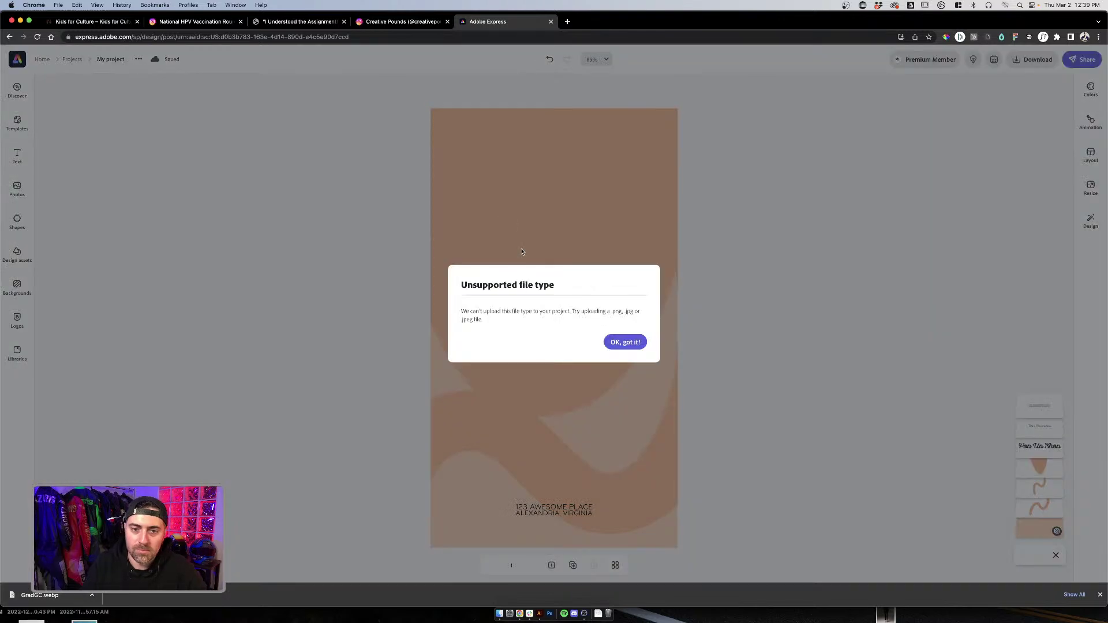
pyautogui.click(627, 344)
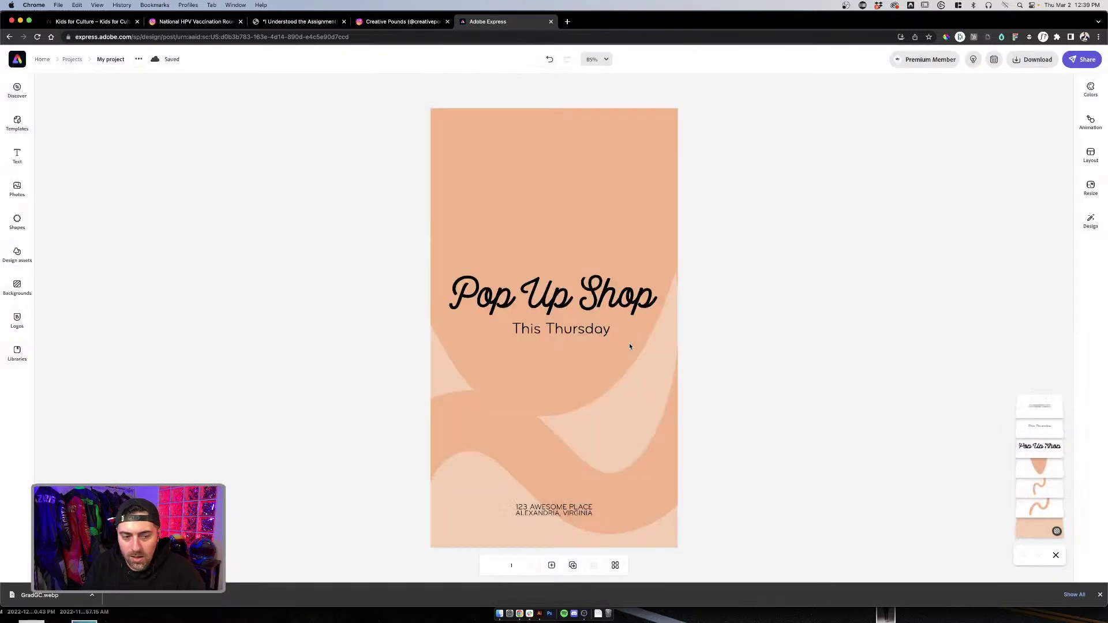
# Step: Return to the graduation card's product page and capture a screenshot of just the card and its envelope
pyautogui.click(499, 614)
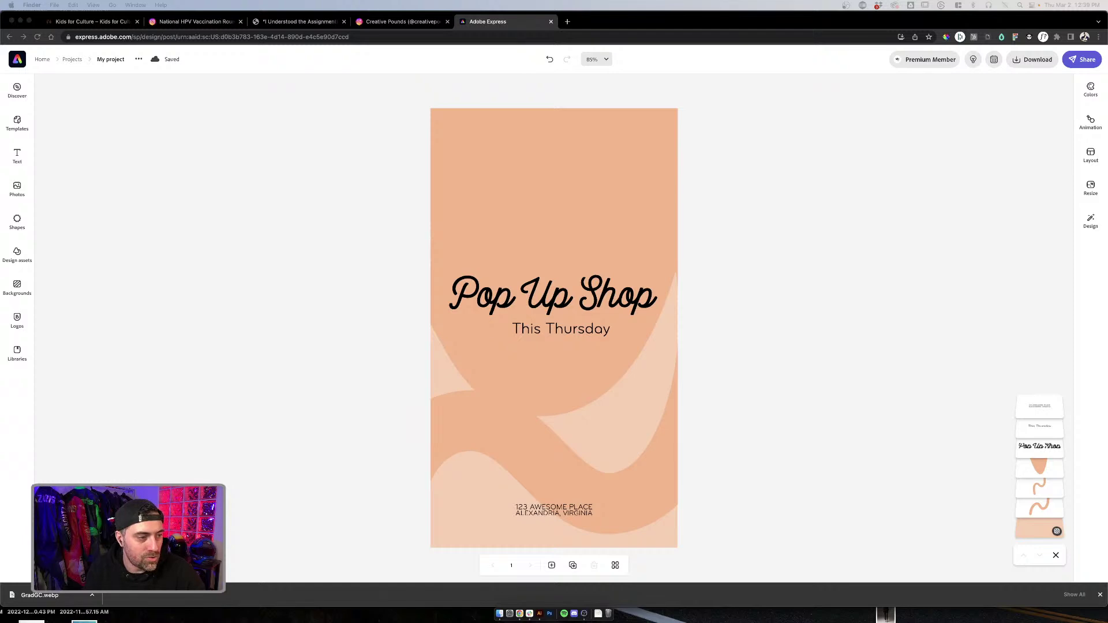
pyautogui.hotkey('ctrl', 'shift', 'Tab')
pyautogui.hotkey('ctrl', 'shift', 'Tab')
pyautogui.hotkey('ctrl', 'shift', 'Tab')
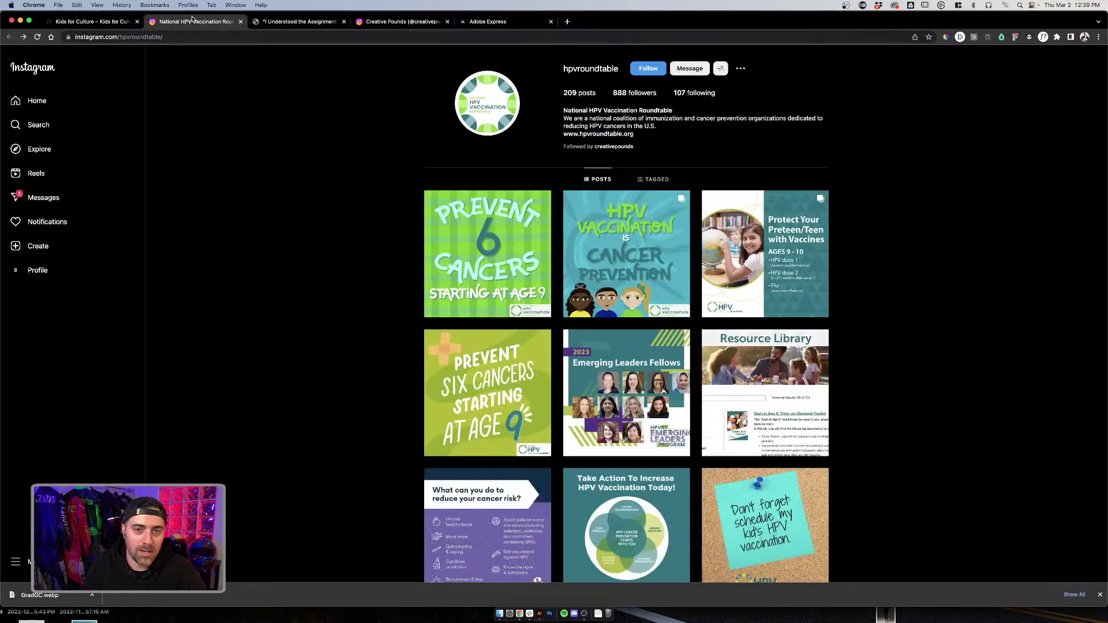
pyautogui.click(285, 21)
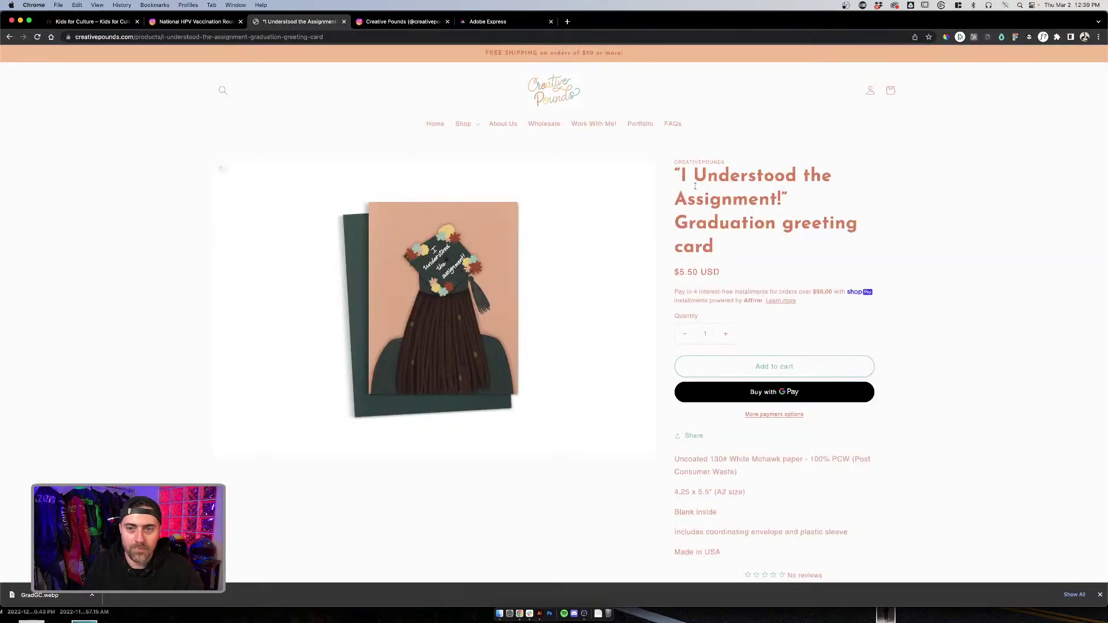
pyautogui.press('super+shift+4')
pyautogui.moveTo(318, 183); pyautogui.dragTo(544, 442)
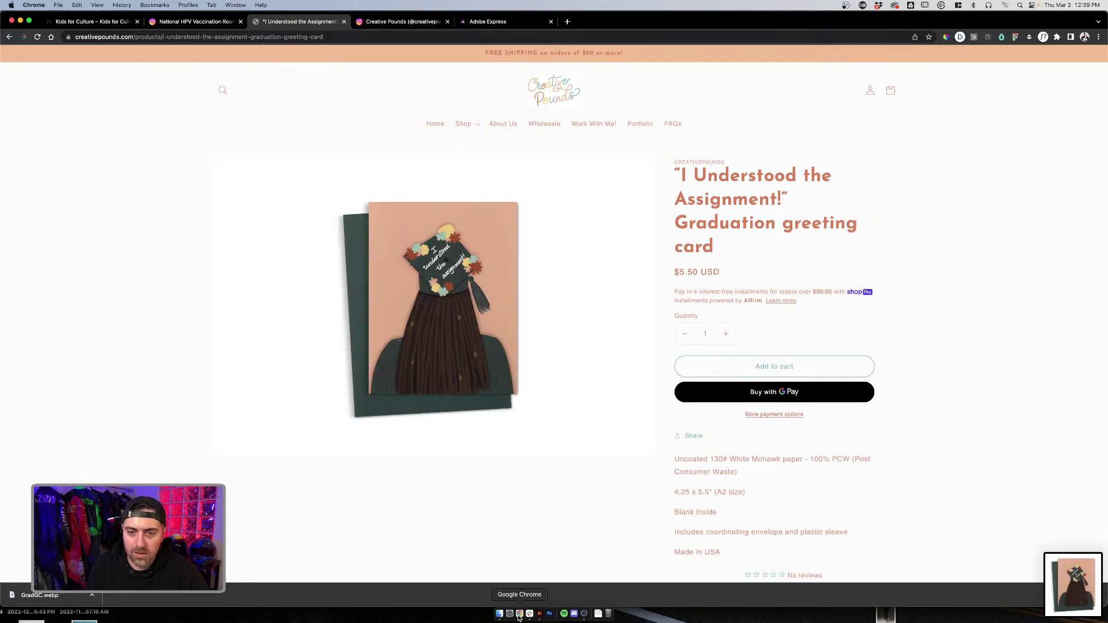
# Step: Switch to the Adobe Express design and place the captured card screenshot over its upper part
pyautogui.click(521, 25)
pyautogui.moveTo(1072, 584); pyautogui.dragTo(642, 327)
pyautogui.click(642, 255)
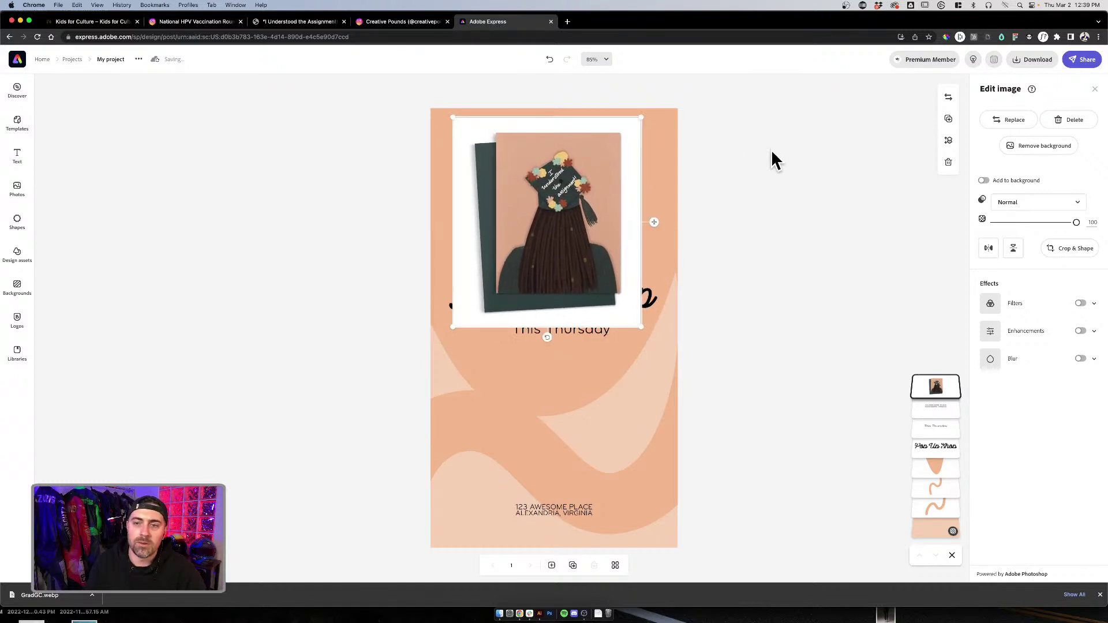
# Step: Try removing the card image's background and erasing part of the cutout with the full image shown, and discard the cutout
pyautogui.click(1047, 151)
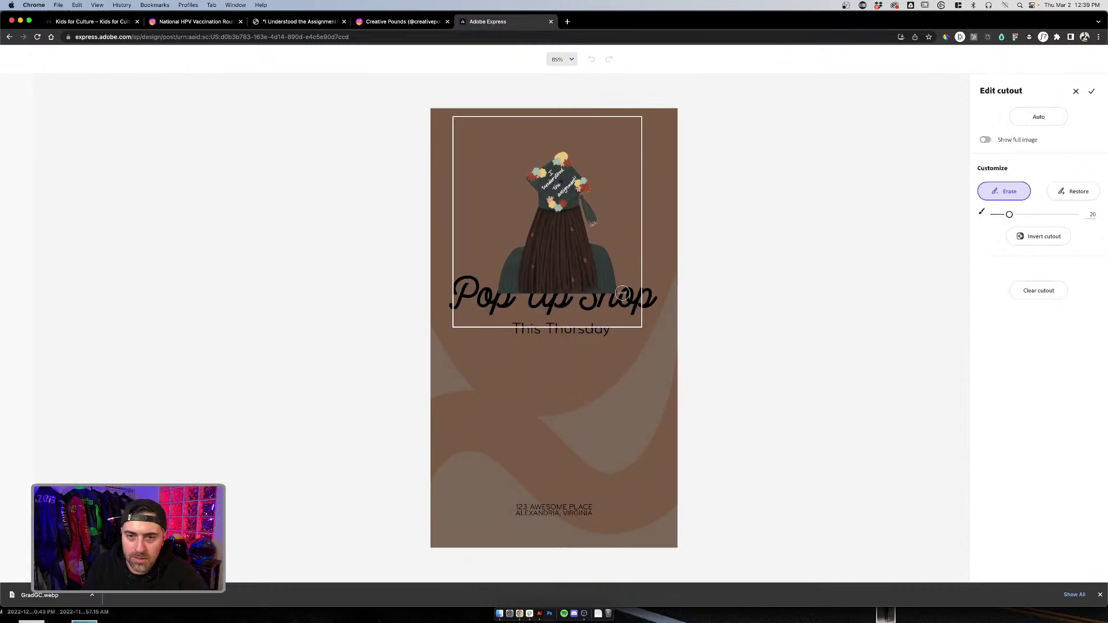
pyautogui.moveTo(1010, 215)
pyautogui.mouseDown()
pyautogui.moveTo(997, 216)
pyautogui.moveTo(1009, 217)
pyautogui.mouseUp()
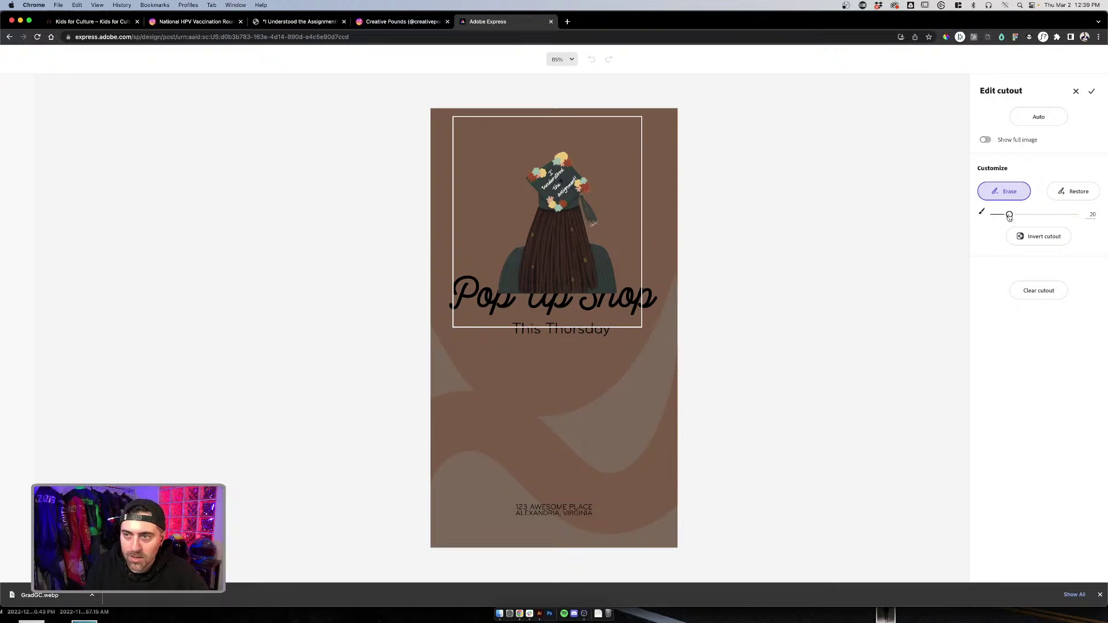
pyautogui.click(984, 140)
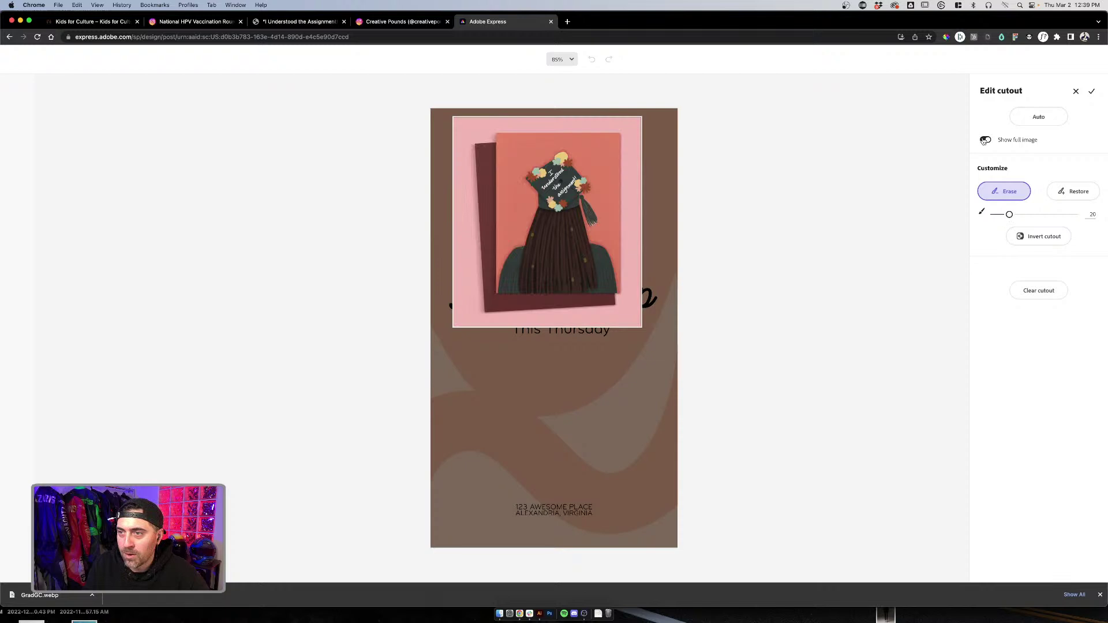
pyautogui.scroll(5, 494, 184)
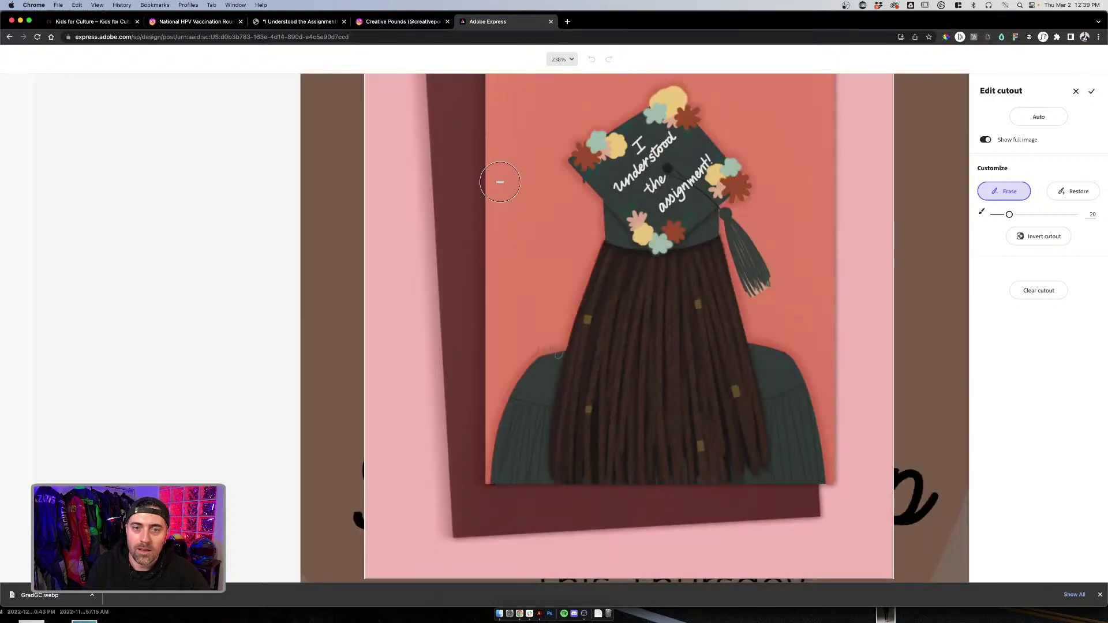
pyautogui.scroll(-4, 488, 150)
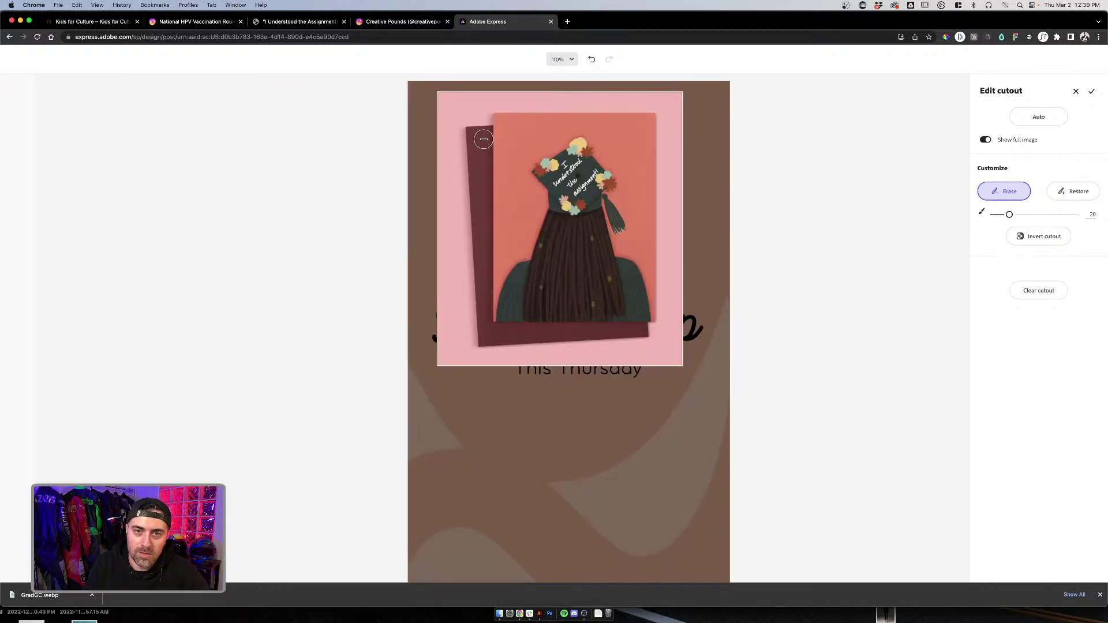
pyautogui.moveTo(568, 214); pyautogui.dragTo(551, 237)
pyautogui.click(985, 141)
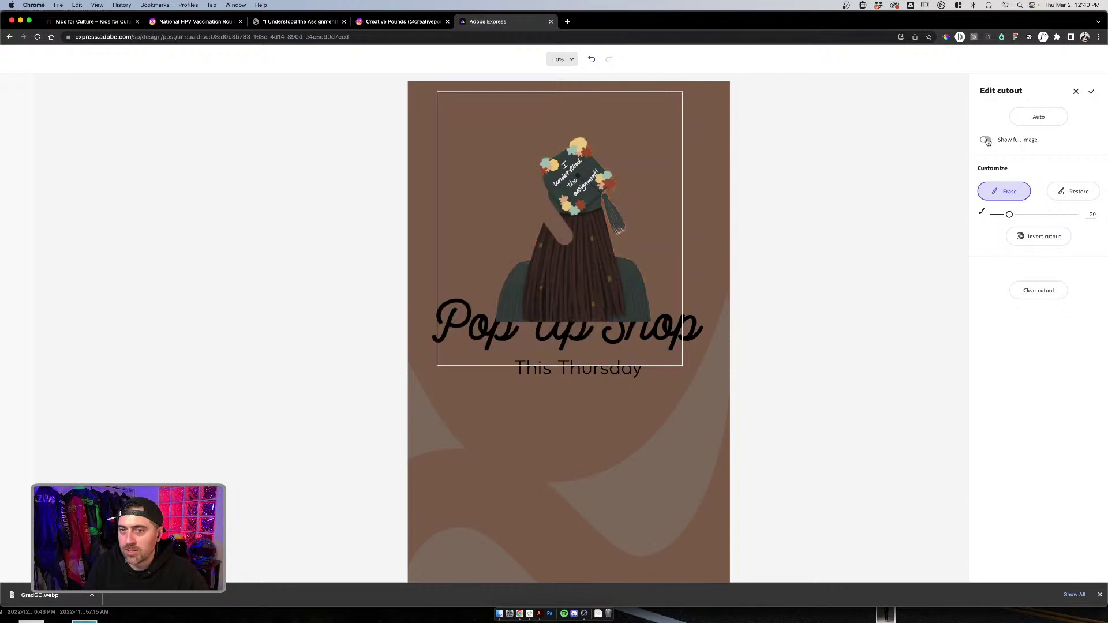
pyautogui.click(1076, 91)
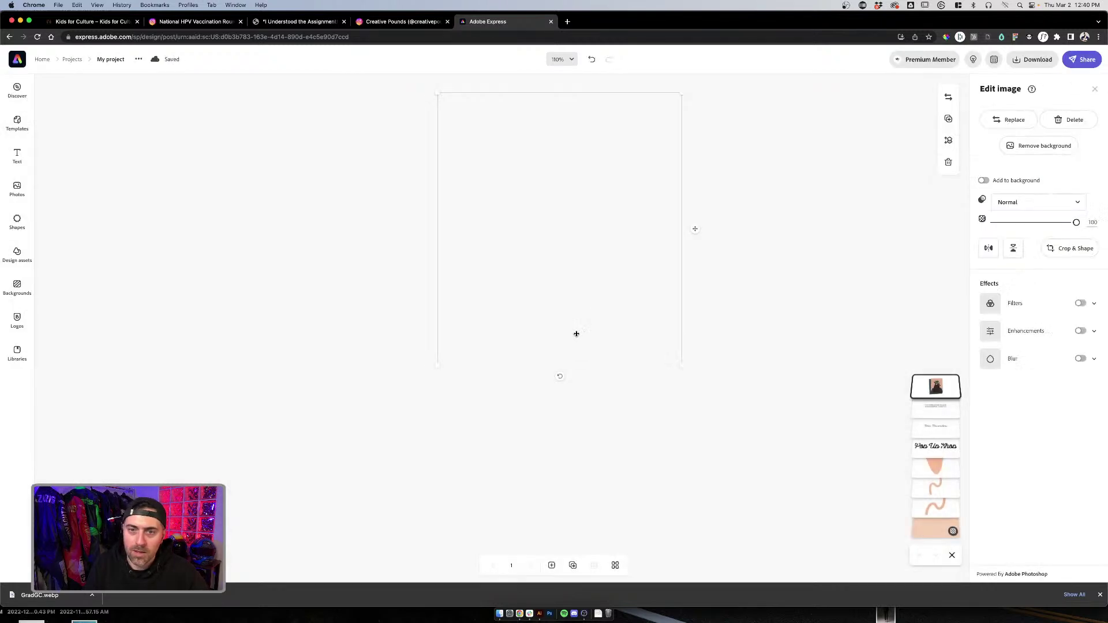
pyautogui.click(793, 339)
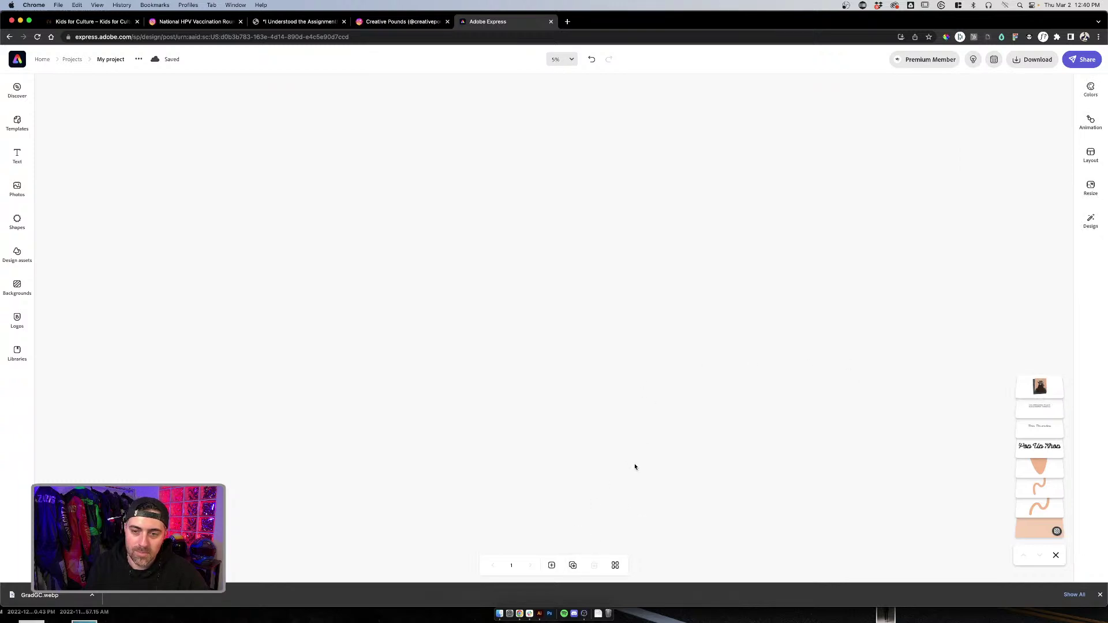
# Step: Try to bring the missing story canvas back into view with the Fit and Fill zoom options
pyautogui.click(567, 61)
pyautogui.click(523, 211)
pyautogui.click(568, 60)
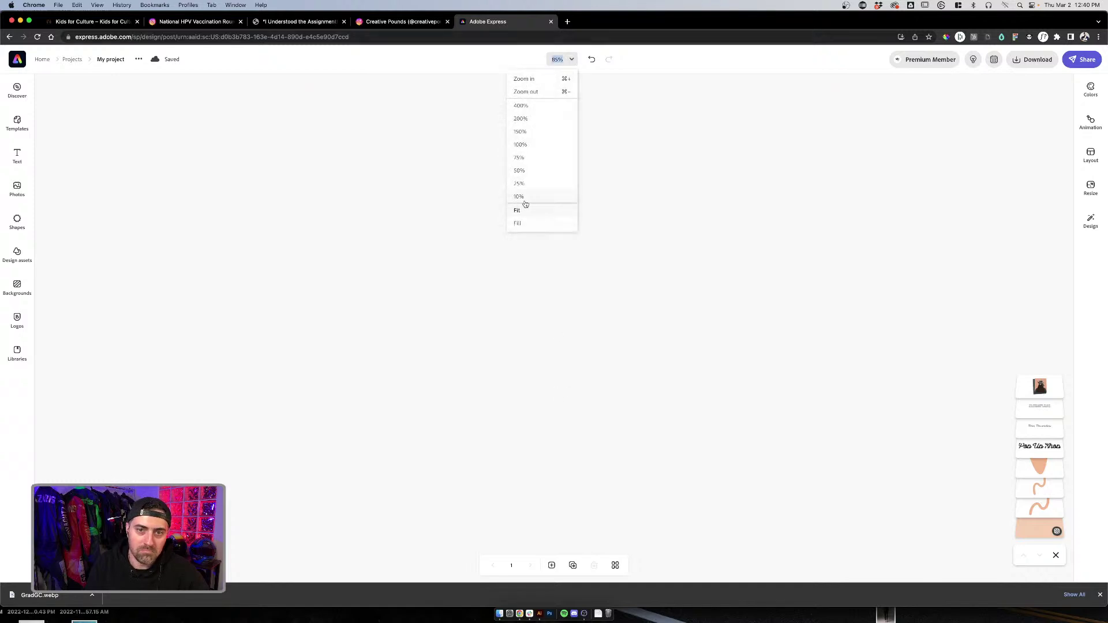
pyautogui.click(522, 222)
pyautogui.click(507, 210)
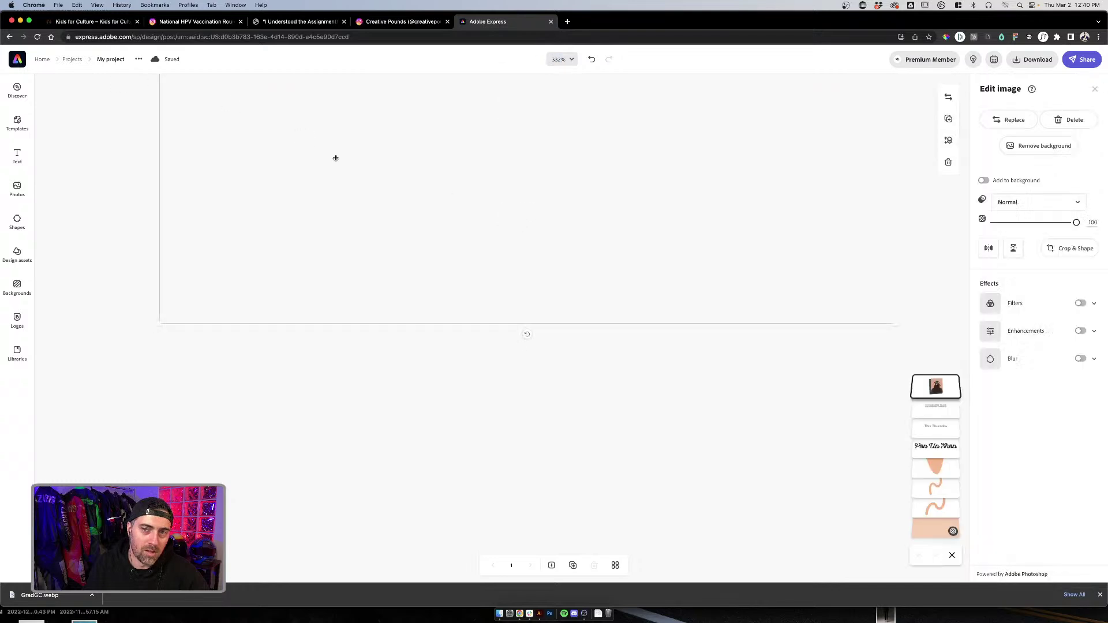
pyautogui.click(622, 426)
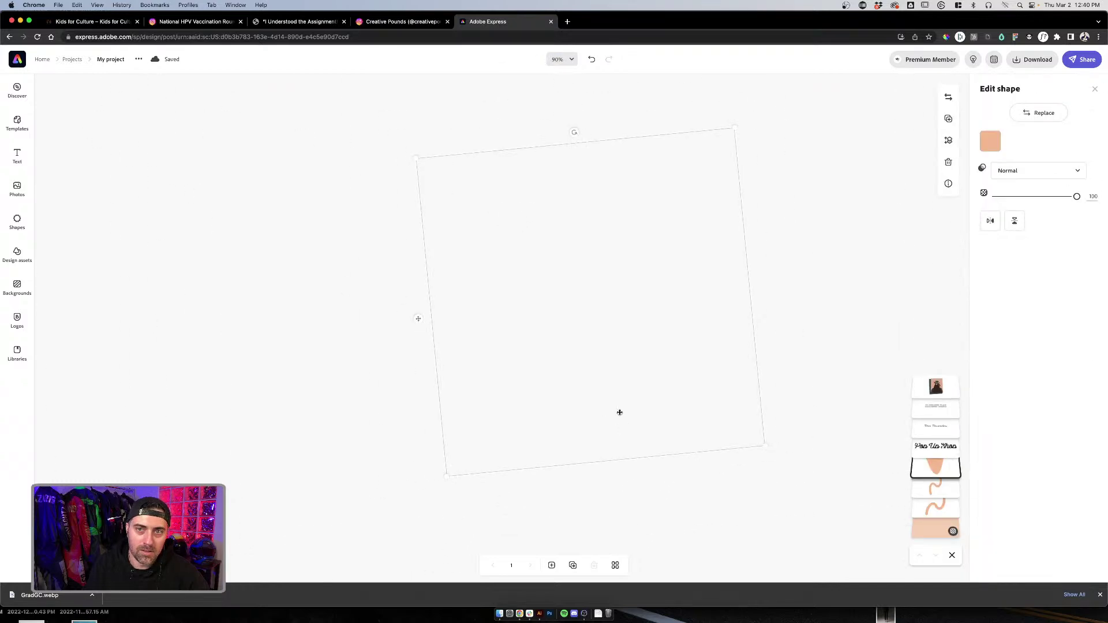
pyautogui.scroll(-5, 574, 105)
# Step: Reload the design page with site notifications allowed, and delete the greeting card screenshot from the story
pyautogui.click(111, 60)
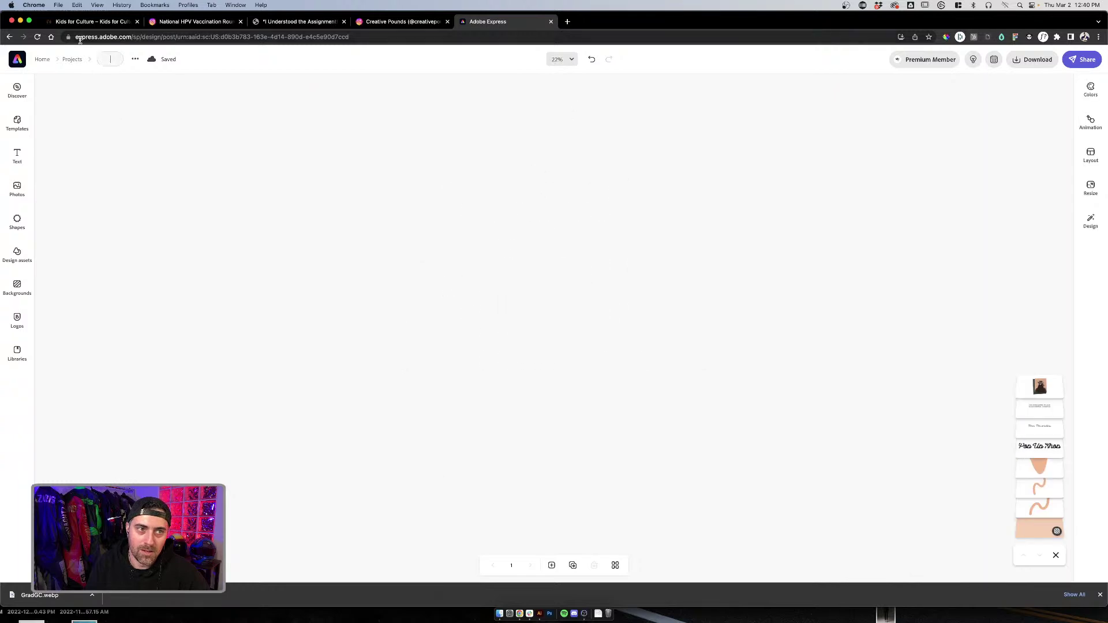
pyautogui.click(38, 37)
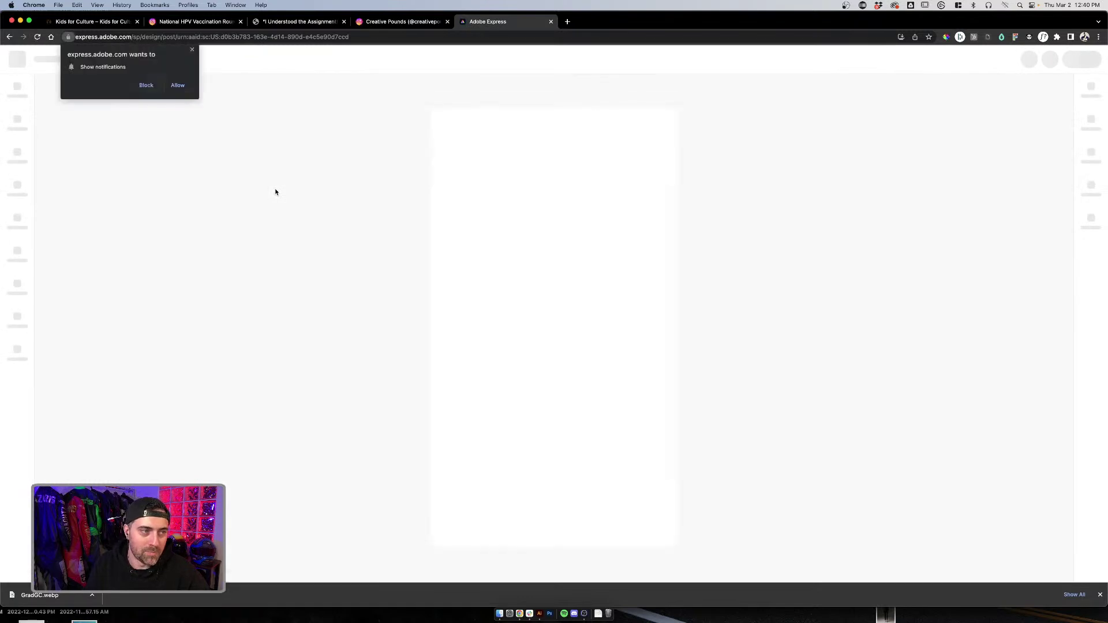
pyautogui.click(179, 84)
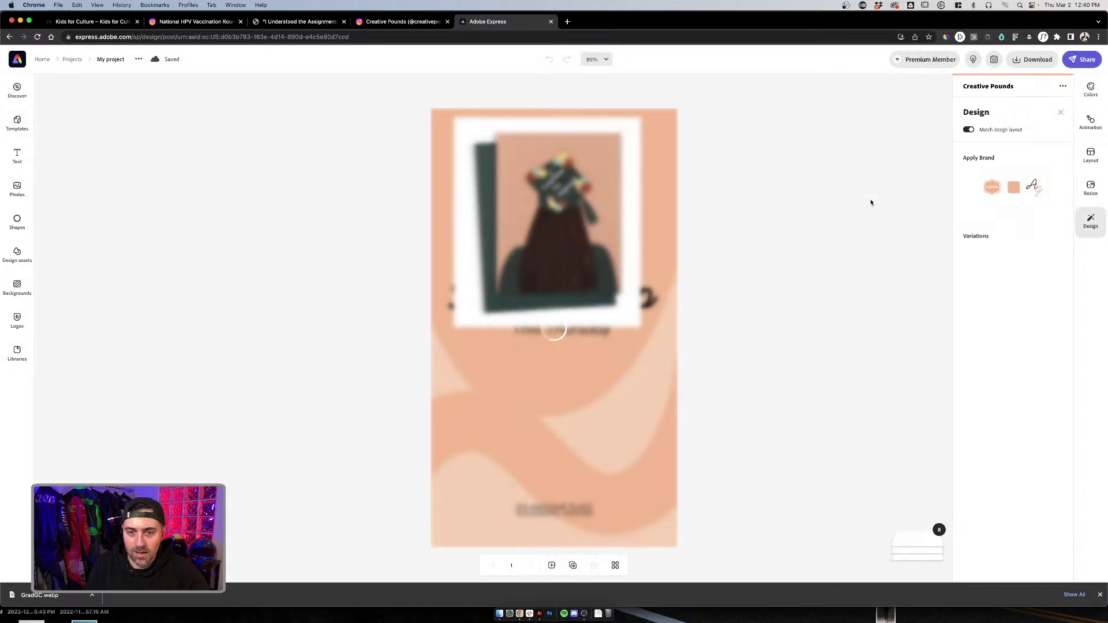
pyautogui.click(621, 218)
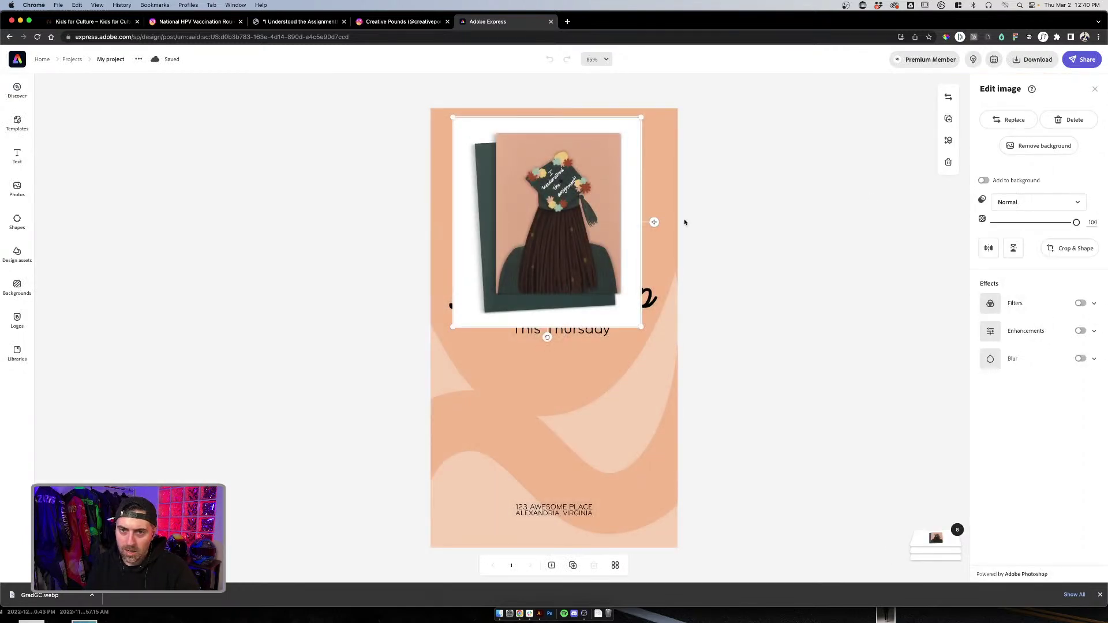
pyautogui.press('Delete')
# Step: Return to the Celebration collection on the Creative Pounds site and look through the greeting cards for another usable product image
pyautogui.click(298, 23)
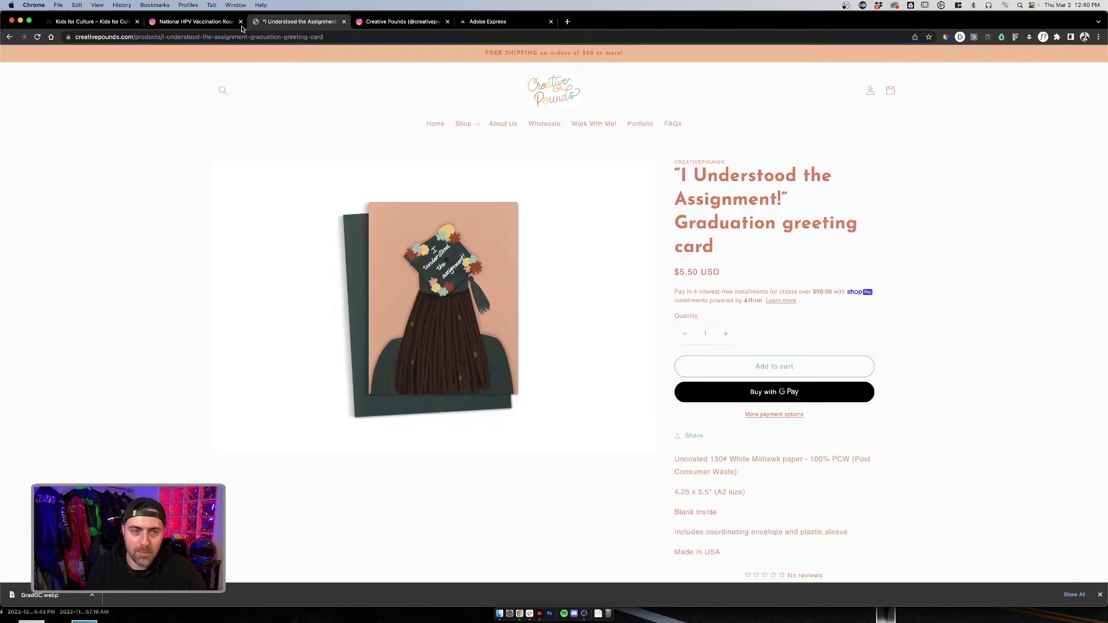
pyautogui.click(9, 36)
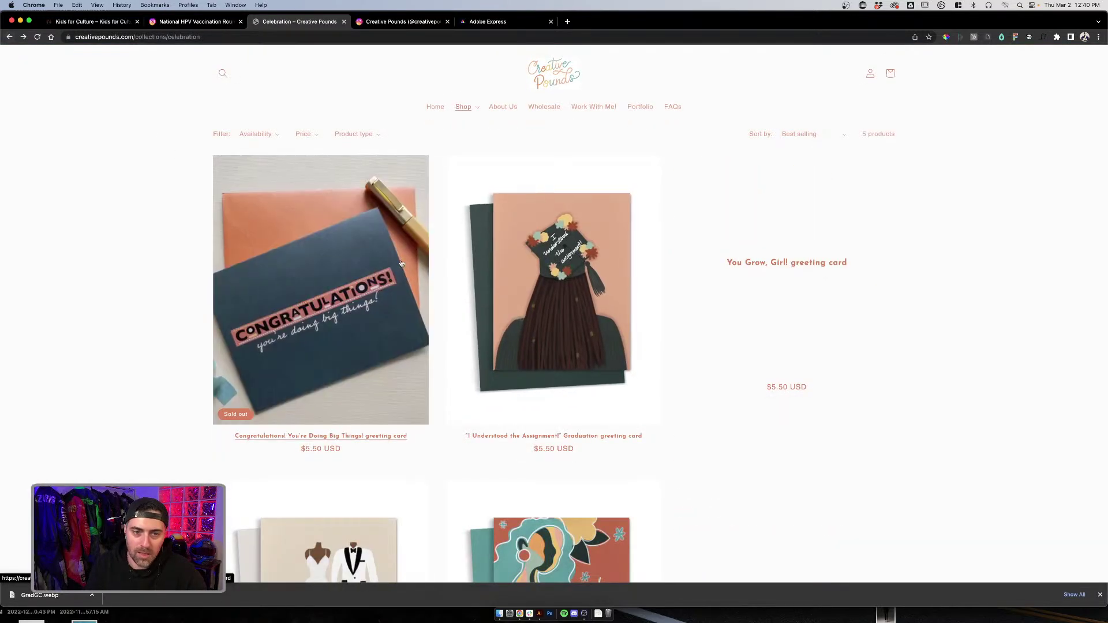
pyautogui.scroll(-3, 390, 261)
pyautogui.scroll(3, 390, 261)
pyautogui.scroll(-4, 390, 261)
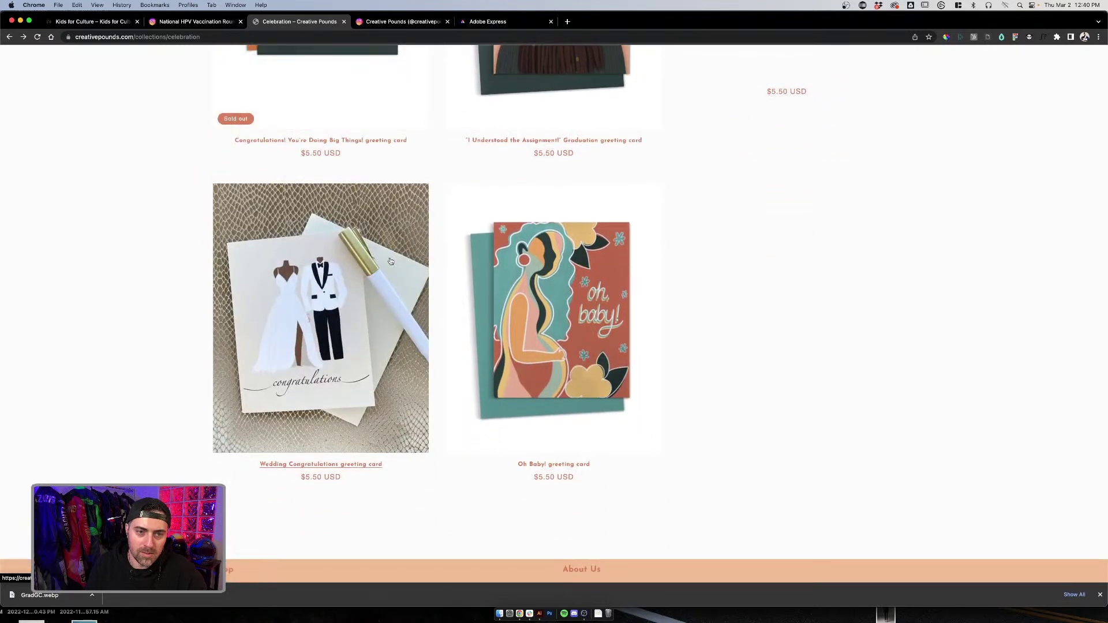
pyautogui.rightClick(391, 261)
pyautogui.click(445, 353)
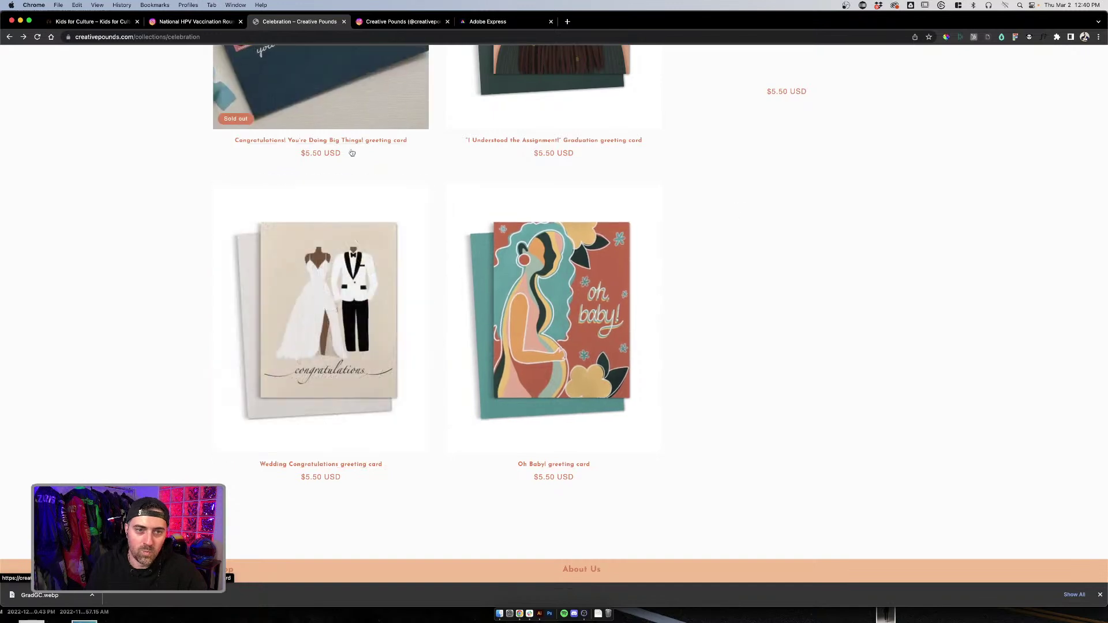
pyautogui.scroll(7, 707, 294)
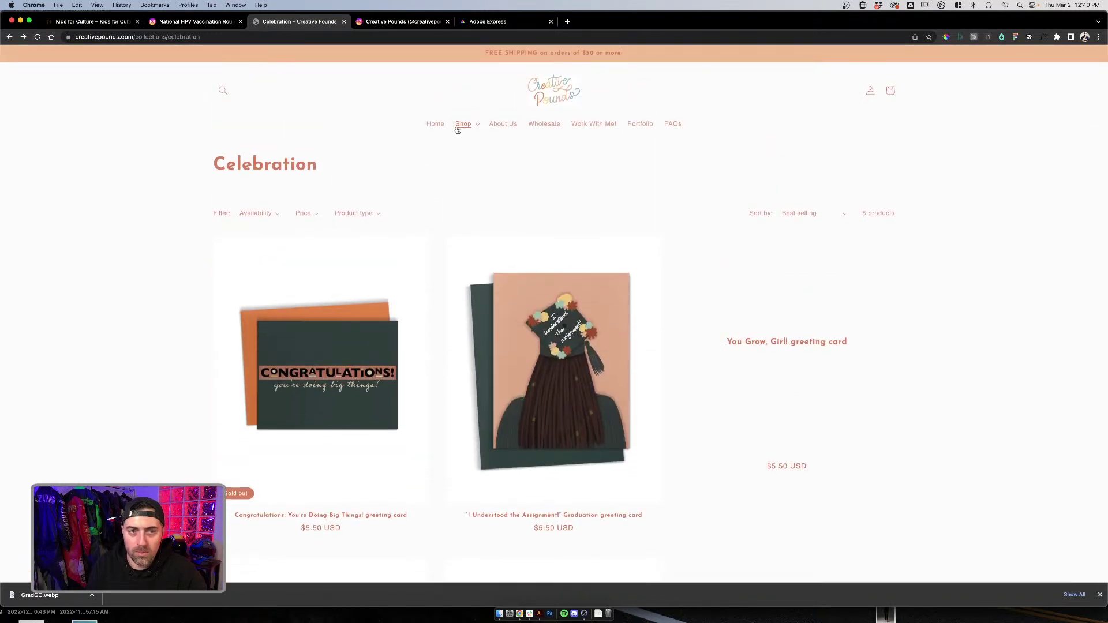
pyautogui.scroll(-1, 481, 230)
pyautogui.scroll(-5, 481, 231)
pyautogui.hotkey('ctrl', 'Up')
pyautogui.click(507, 302)
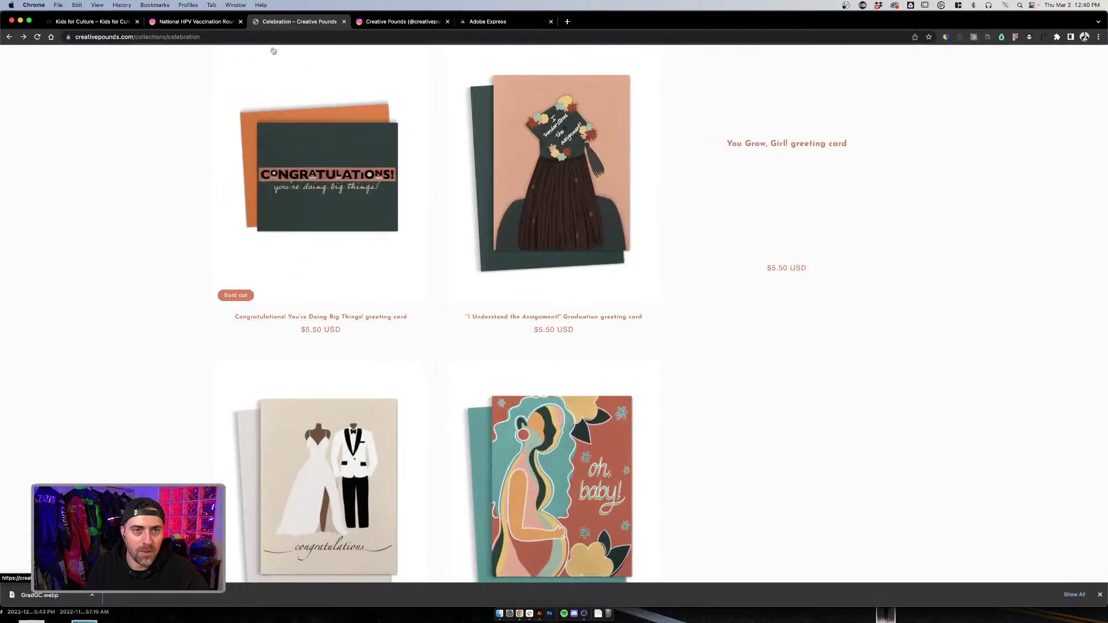
# Step: Switch to the Adobe Express design and move the Pop Up Shop heading and This Thursday text together slightly lower
pyautogui.press('super+9')
pyautogui.click(595, 338)
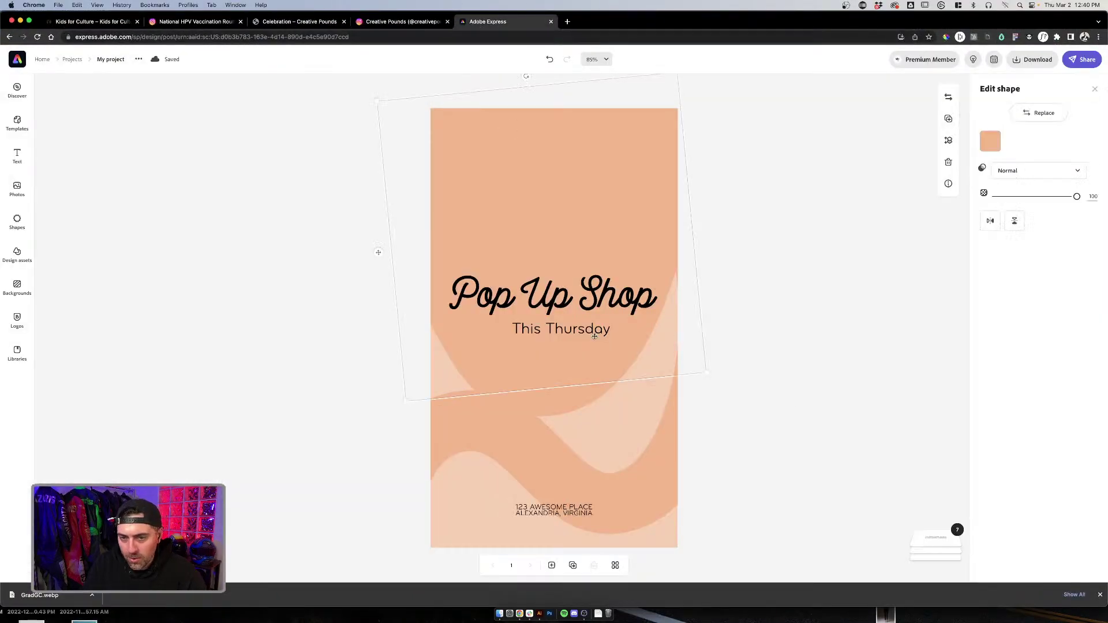
pyautogui.click(577, 330)
pyautogui.click(785, 336)
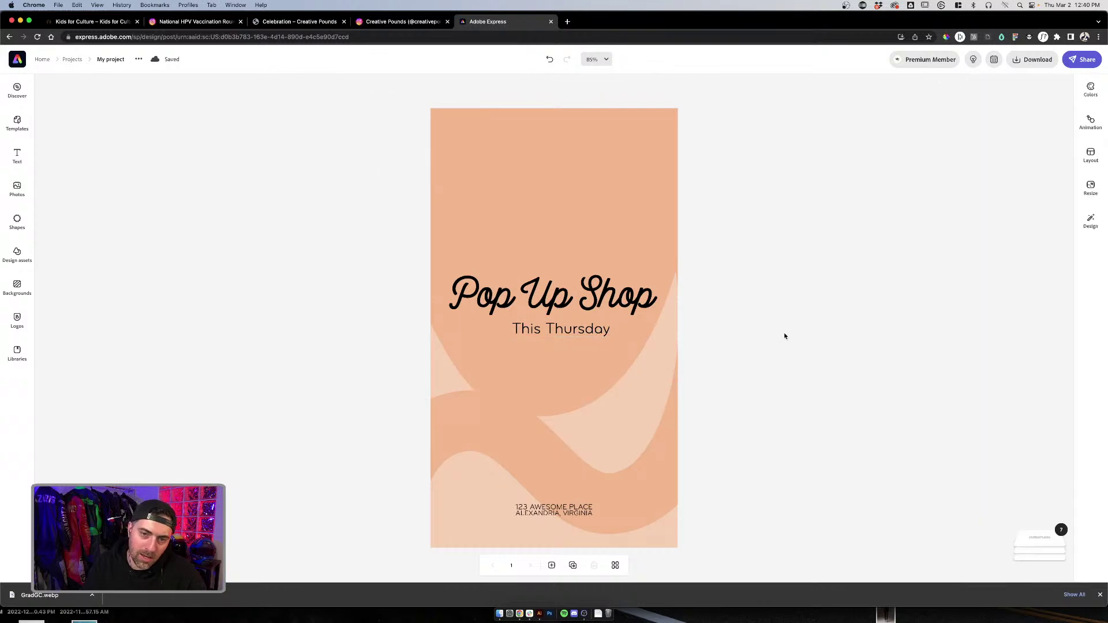
pyautogui.click(624, 326)
pyautogui.keyDown('shift'); pyautogui.click(605, 300); pyautogui.keyUp('shift')
pyautogui.moveTo(604, 300); pyautogui.dragTo(605, 315)
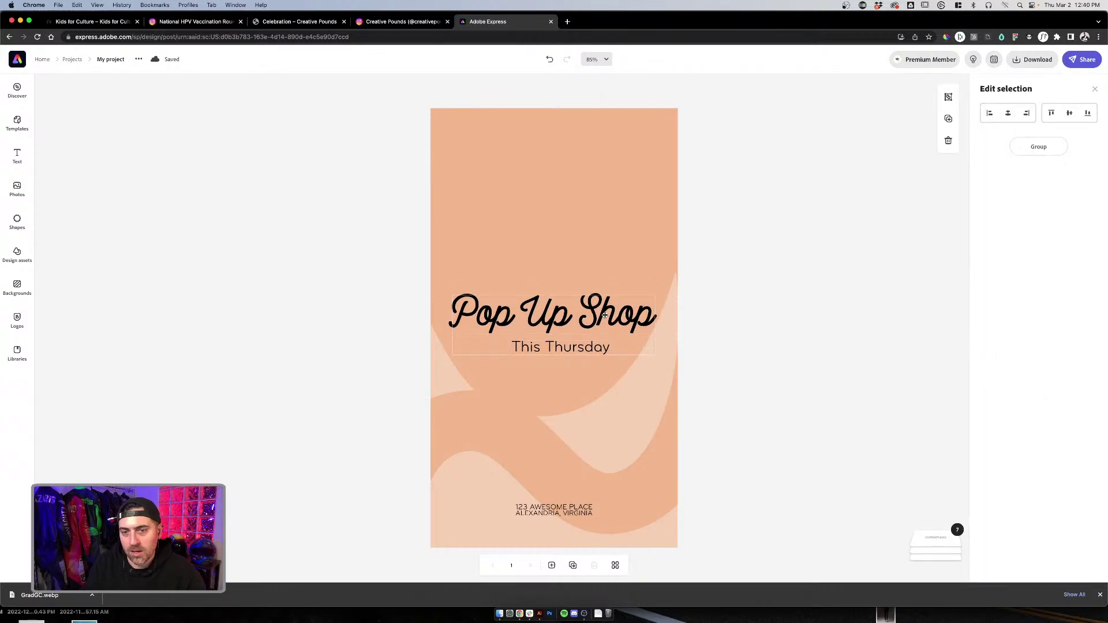
pyautogui.click(764, 292)
# Step: Return to the Creative Pounds site, look through the Work With Me page for images, and open the artist's Behance portfolio
pyautogui.click(289, 21)
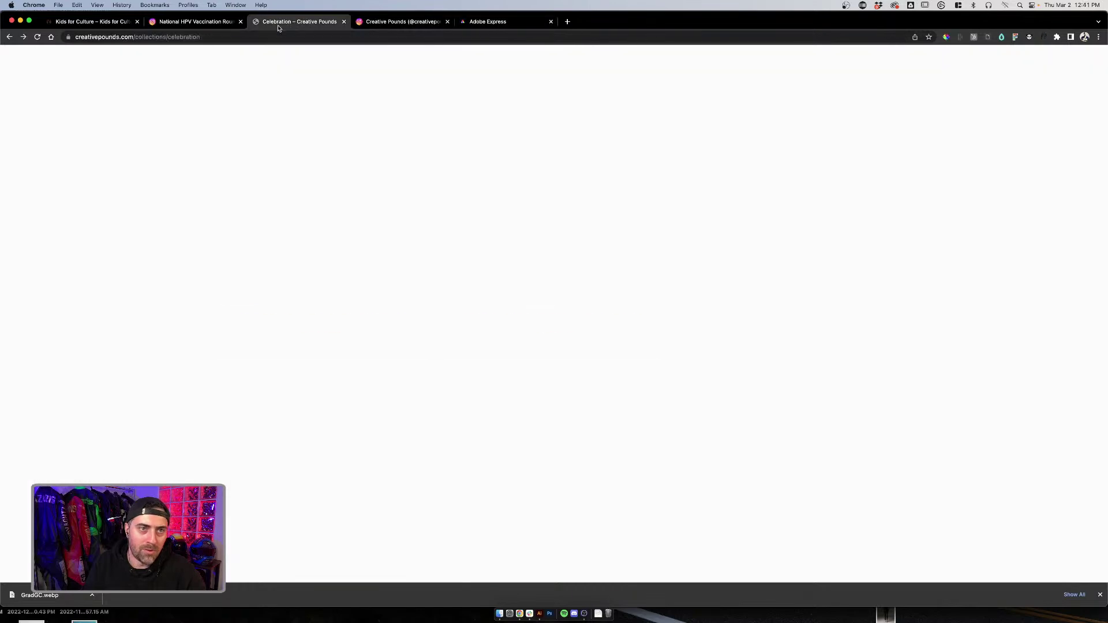
pyautogui.click(178, 21)
pyautogui.click(291, 21)
pyautogui.scroll(5, 569, 123)
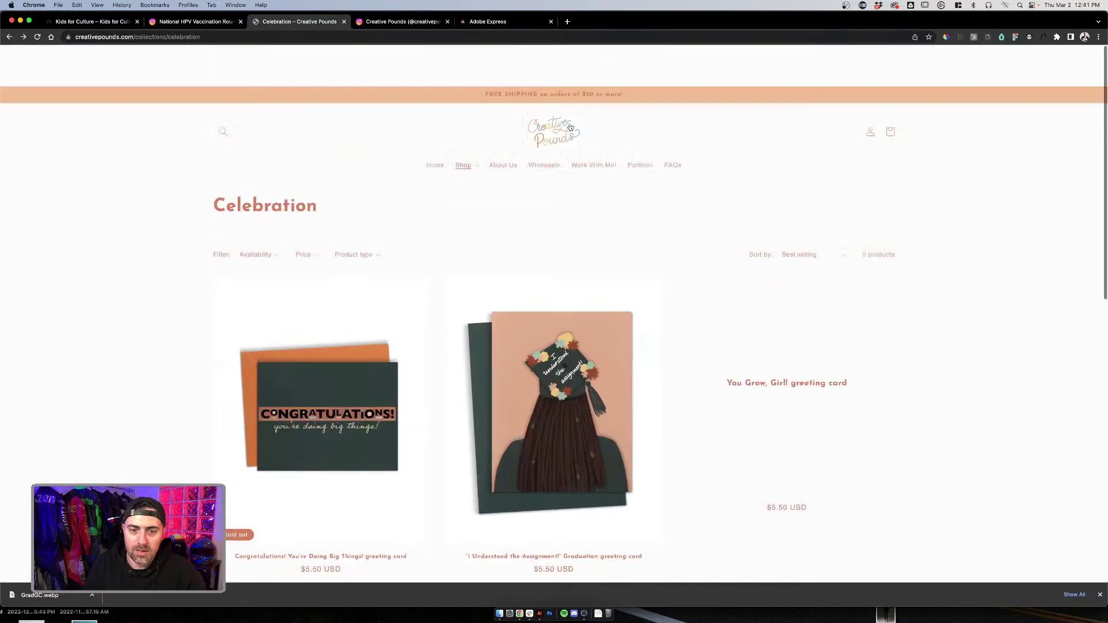
pyautogui.click(605, 128)
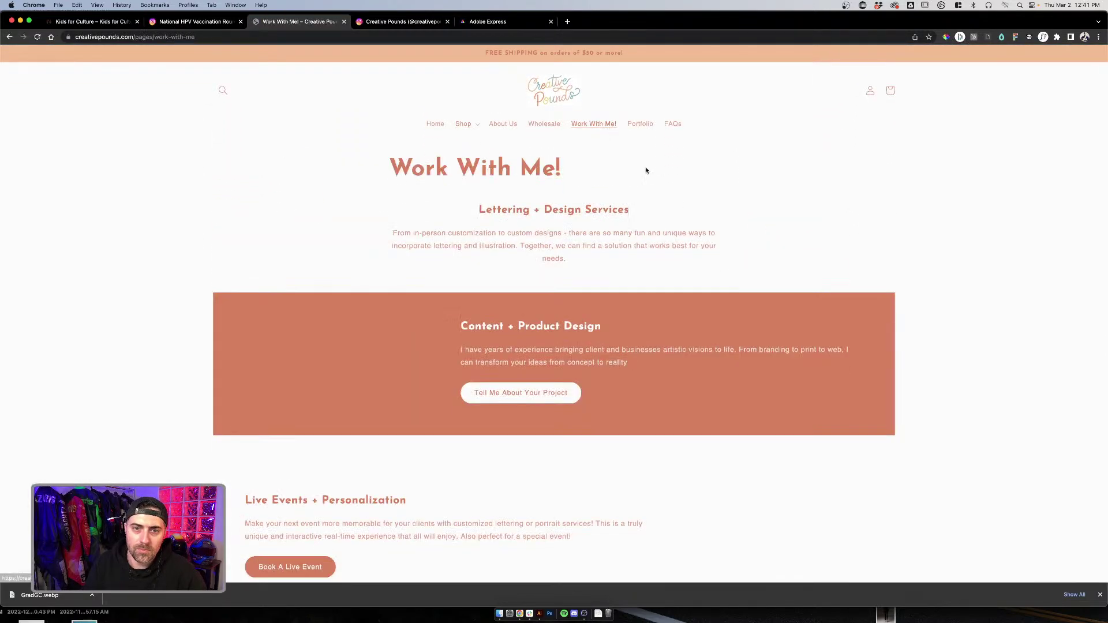
pyautogui.scroll(-5, 646, 181)
pyautogui.scroll(5, 646, 181)
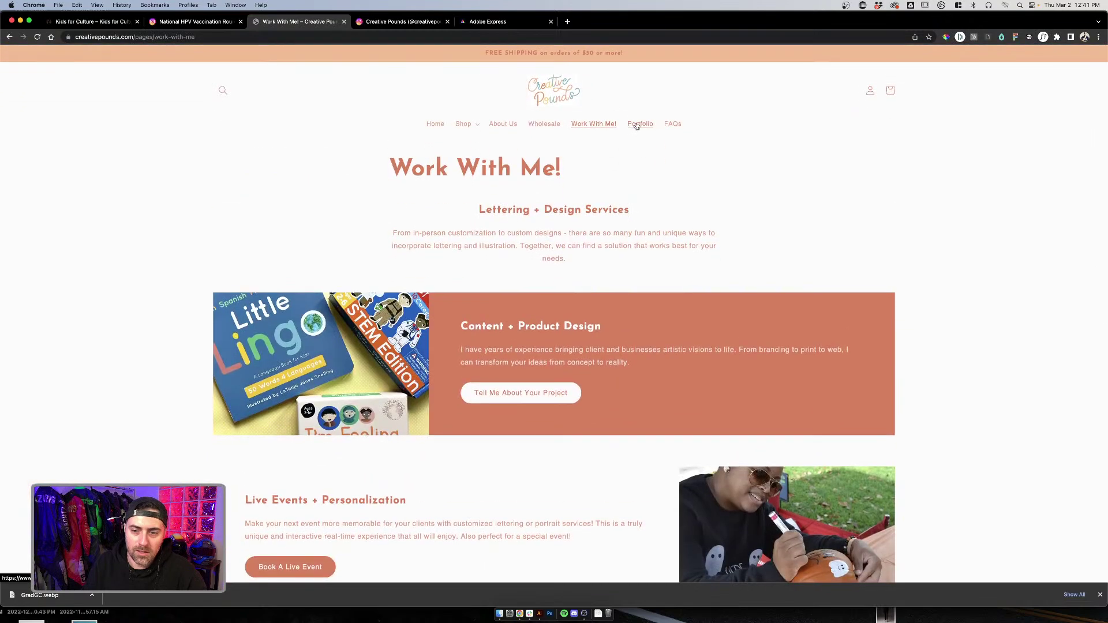
pyautogui.click(635, 125)
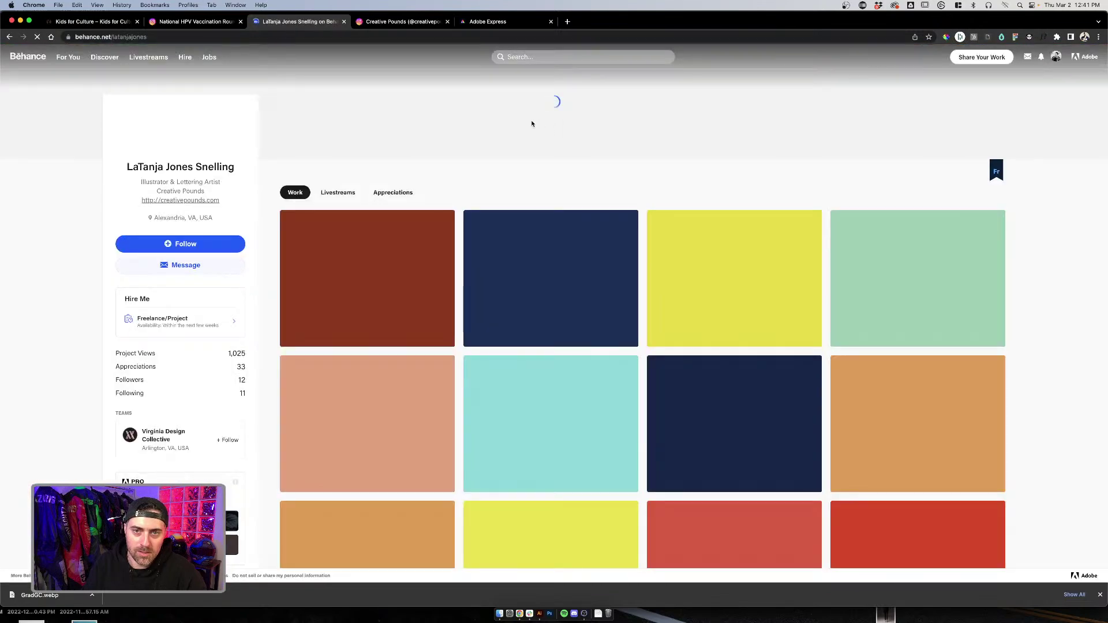
# Step: Save the artist's profile photo from the Behance page into the From Site folder
pyautogui.rightClick(186, 129)
pyautogui.press('Escape')
pyautogui.rightClick(201, 129)
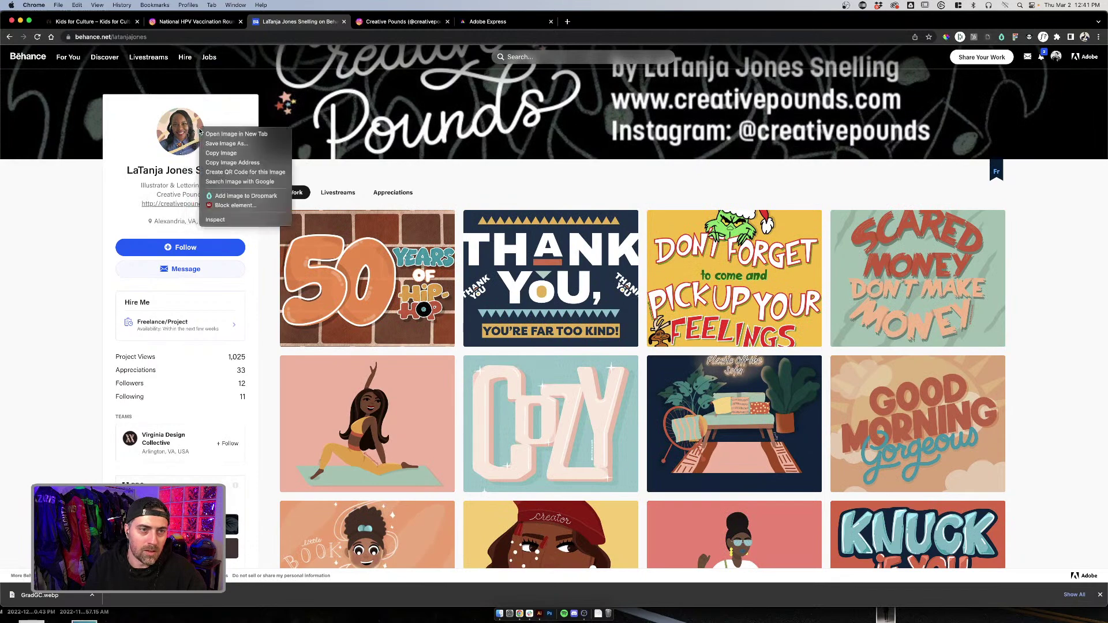
pyautogui.click(228, 144)
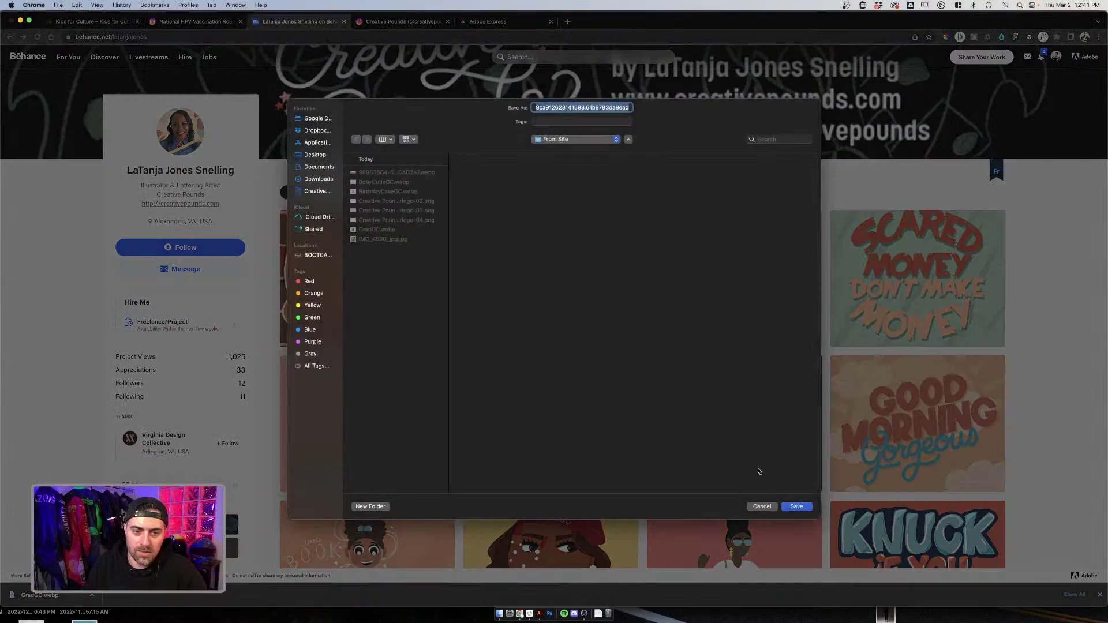
pyautogui.click(810, 506)
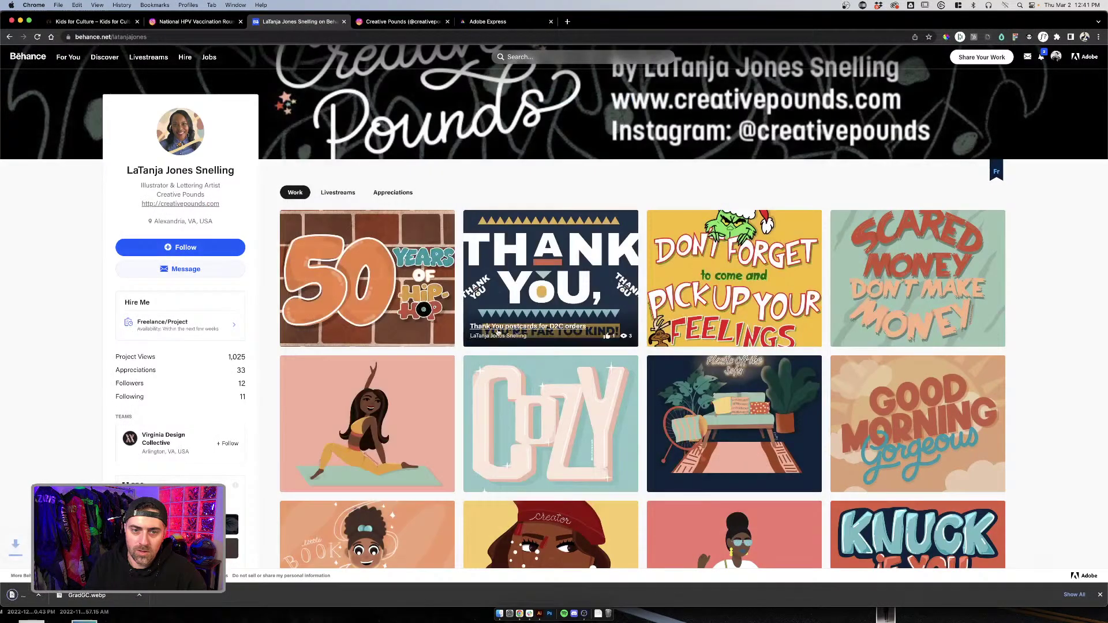
# Step: Switch to the Adobe Express design and place the downloaded profile photo above the Pop Up Shop heading
pyautogui.click(399, 21)
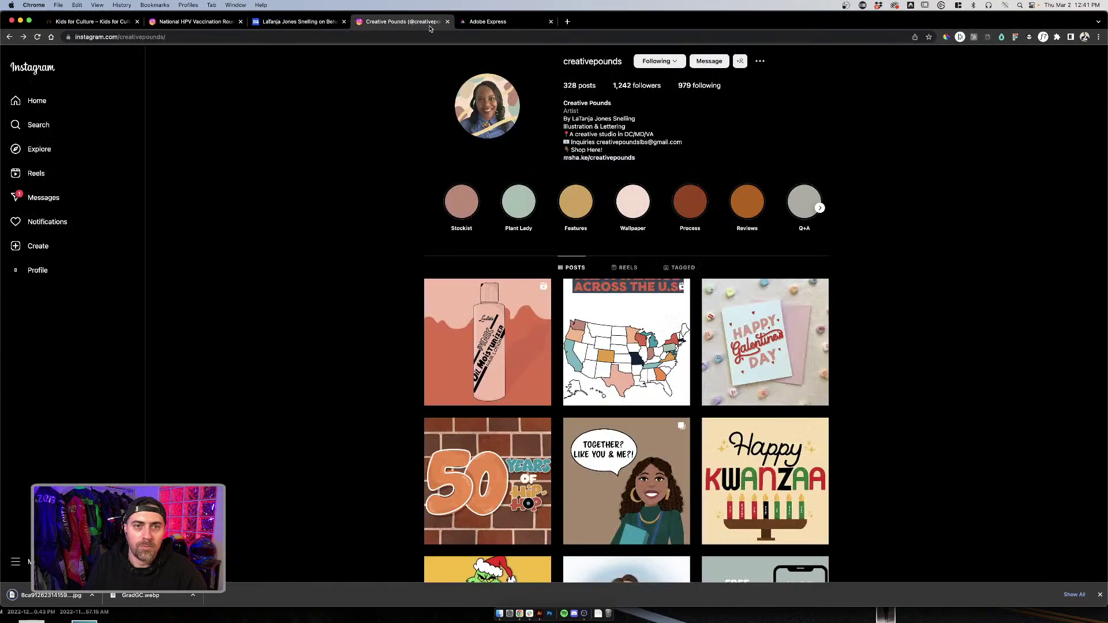
pyautogui.click(492, 22)
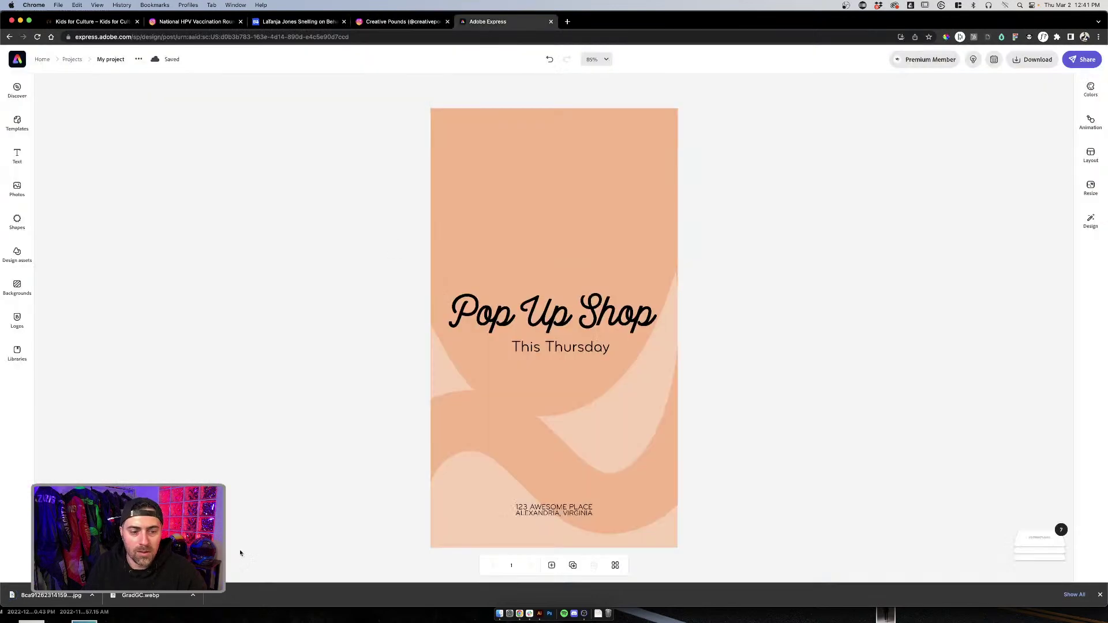
pyautogui.moveTo(73, 595); pyautogui.dragTo(556, 250)
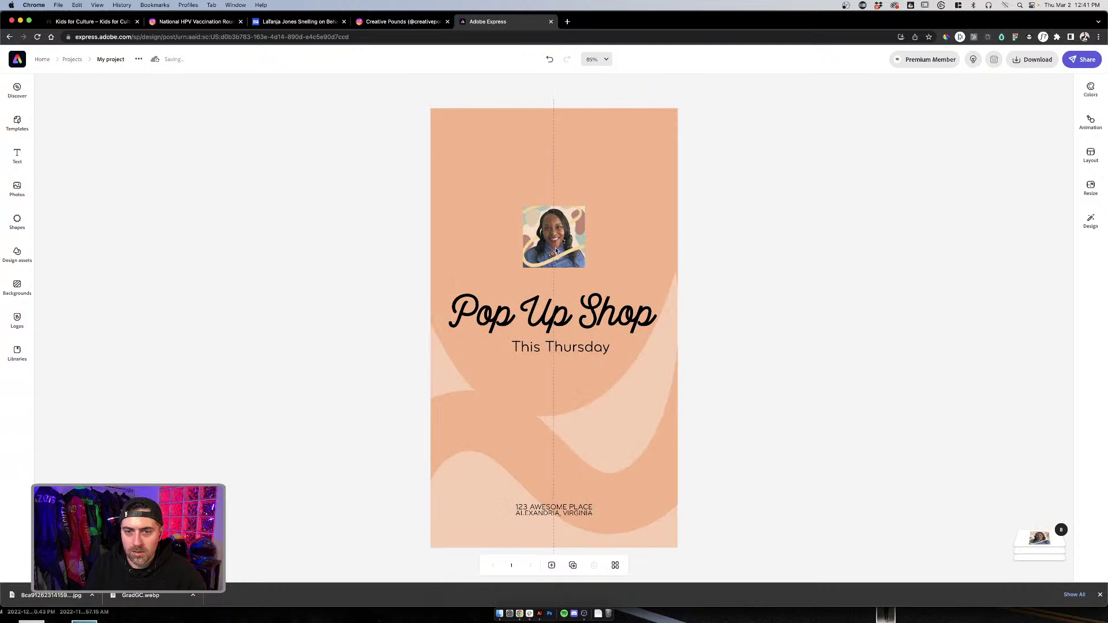
pyautogui.click(573, 207)
pyautogui.click(572, 220)
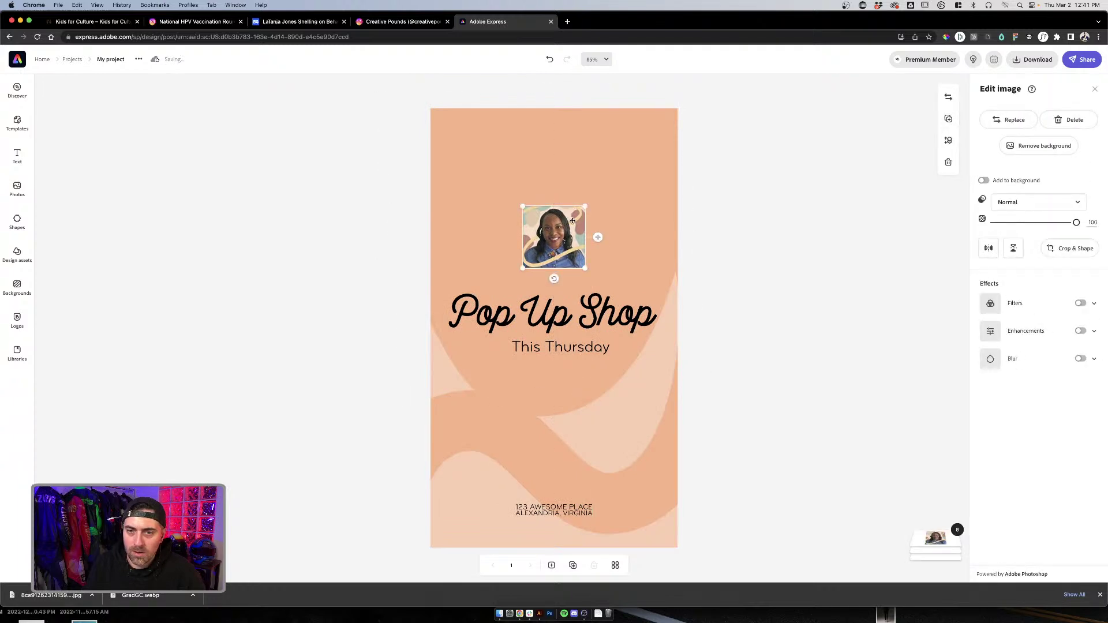
# Step: Enlarge the profile photo to nearly half the story's width and center it above the heading
pyautogui.moveTo(589, 206); pyautogui.dragTo(653, 142)
pyautogui.moveTo(602, 203); pyautogui.dragTo(569, 203)
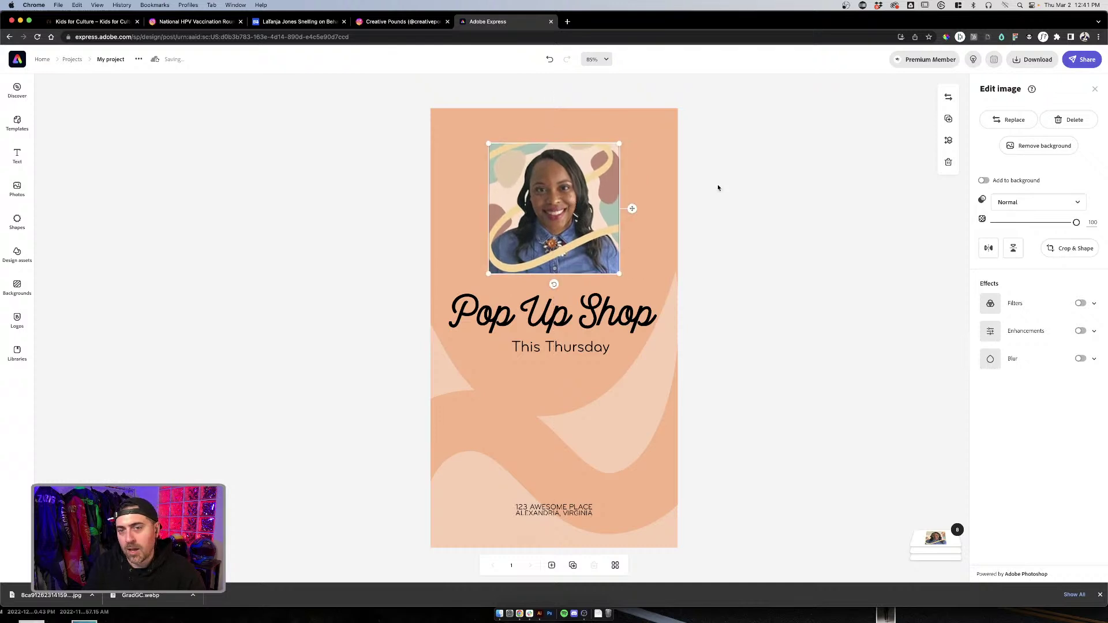
pyautogui.moveTo(612, 271); pyautogui.dragTo(597, 254)
pyautogui.moveTo(555, 215); pyautogui.dragTo(567, 227)
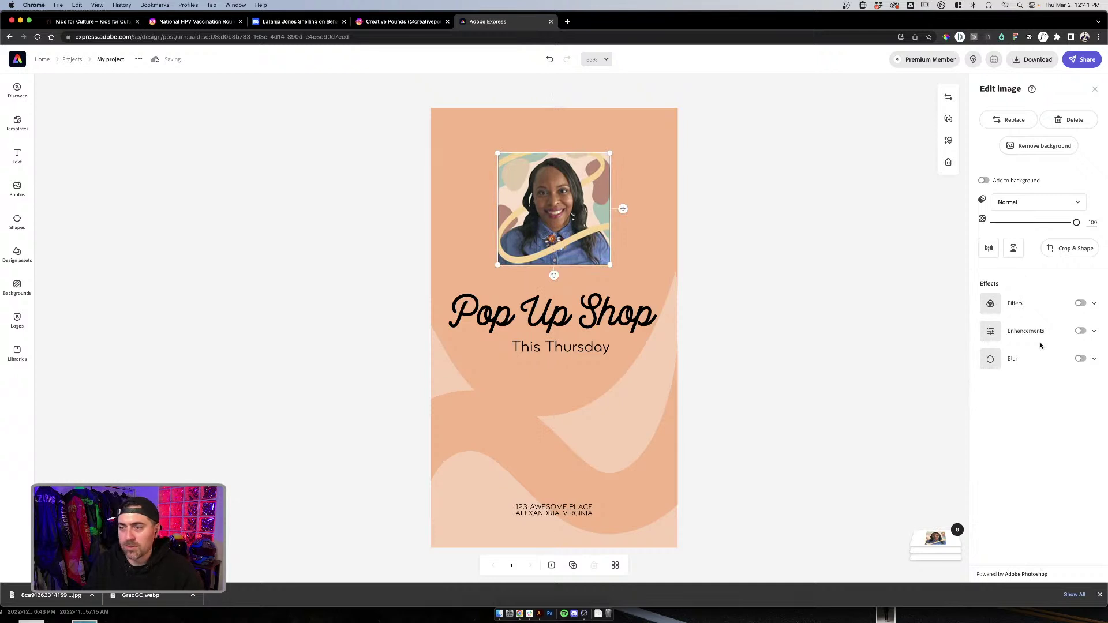
# Step: Crop the profile photo to a hexagon after trying other shapes, and move it slightly closer to the heading
pyautogui.click(1069, 249)
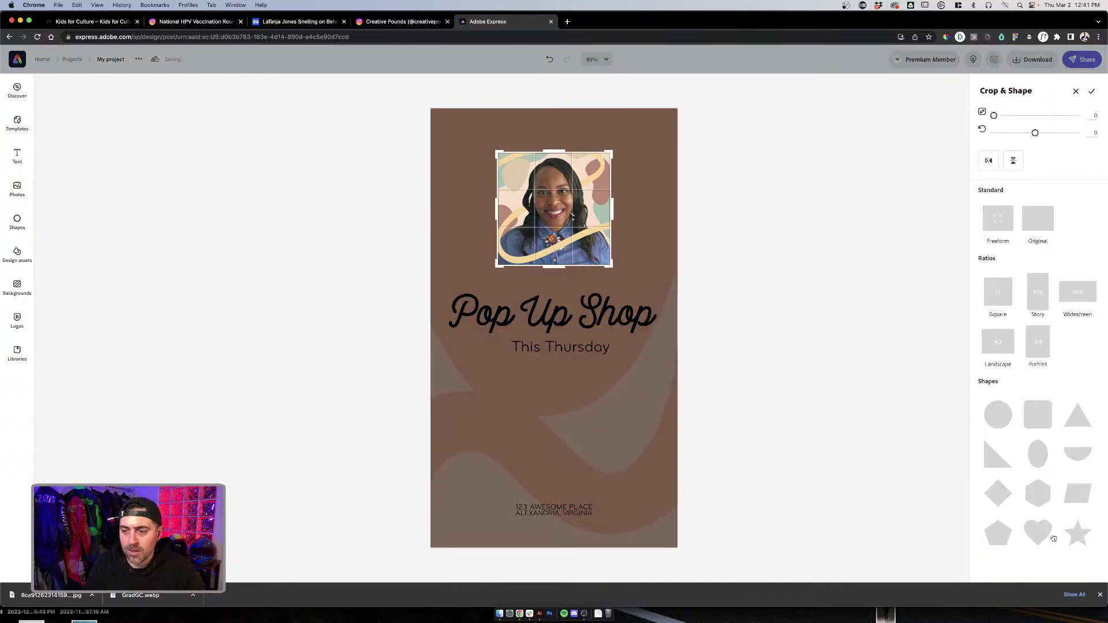
pyautogui.click(1039, 495)
pyautogui.click(1006, 501)
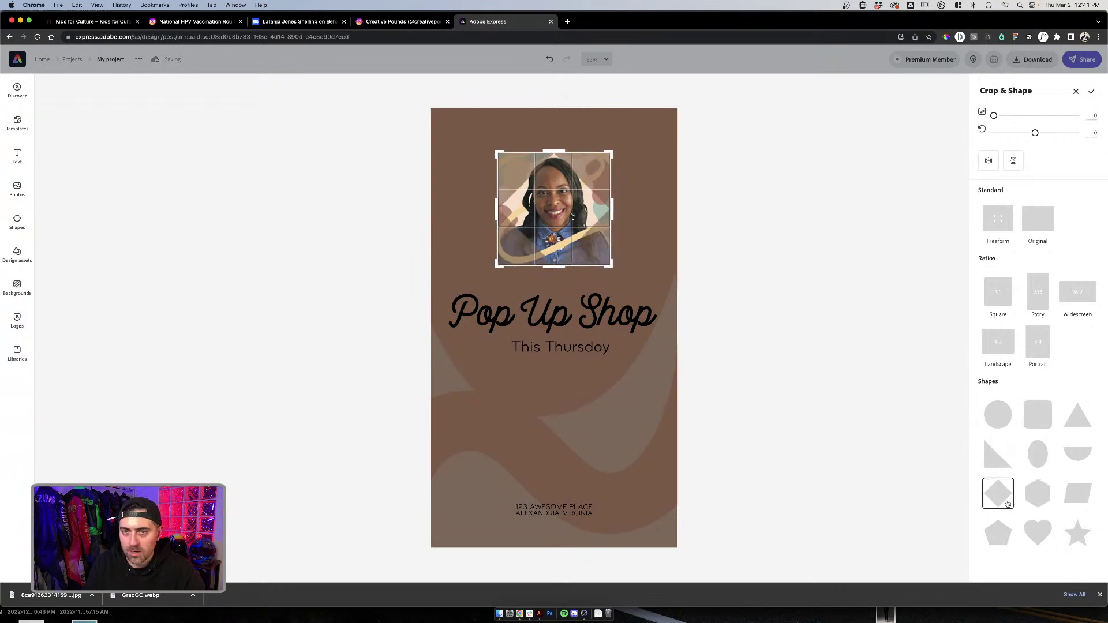
pyautogui.click(1036, 538)
pyautogui.click(1000, 535)
pyautogui.click(1035, 505)
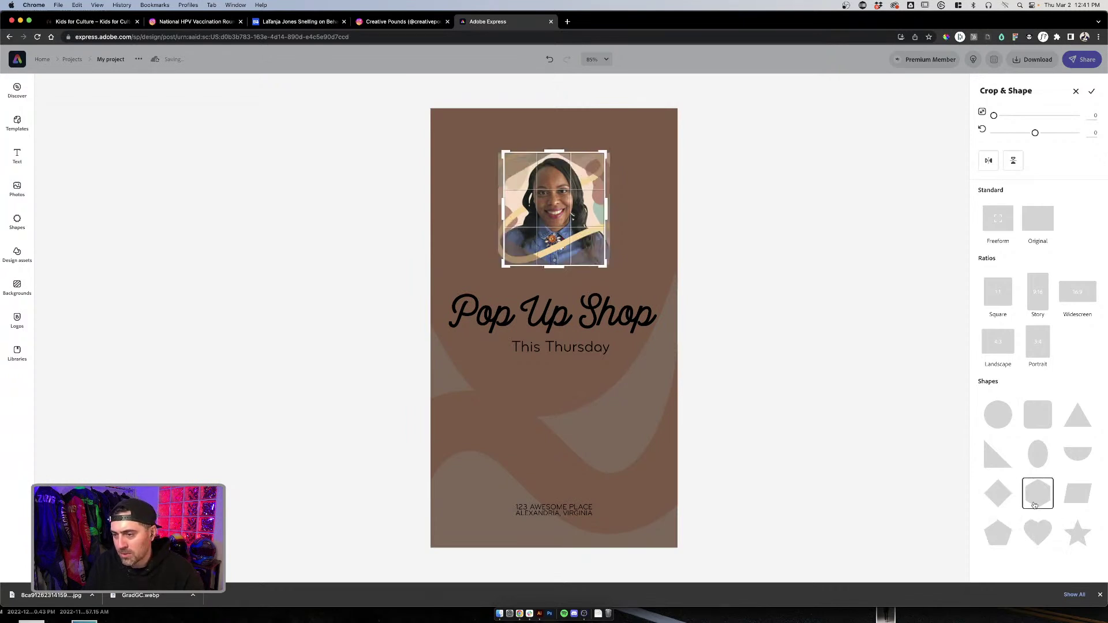
pyautogui.click(894, 386)
pyautogui.click(892, 383)
pyautogui.click(600, 217)
pyautogui.moveTo(583, 207); pyautogui.dragTo(584, 213)
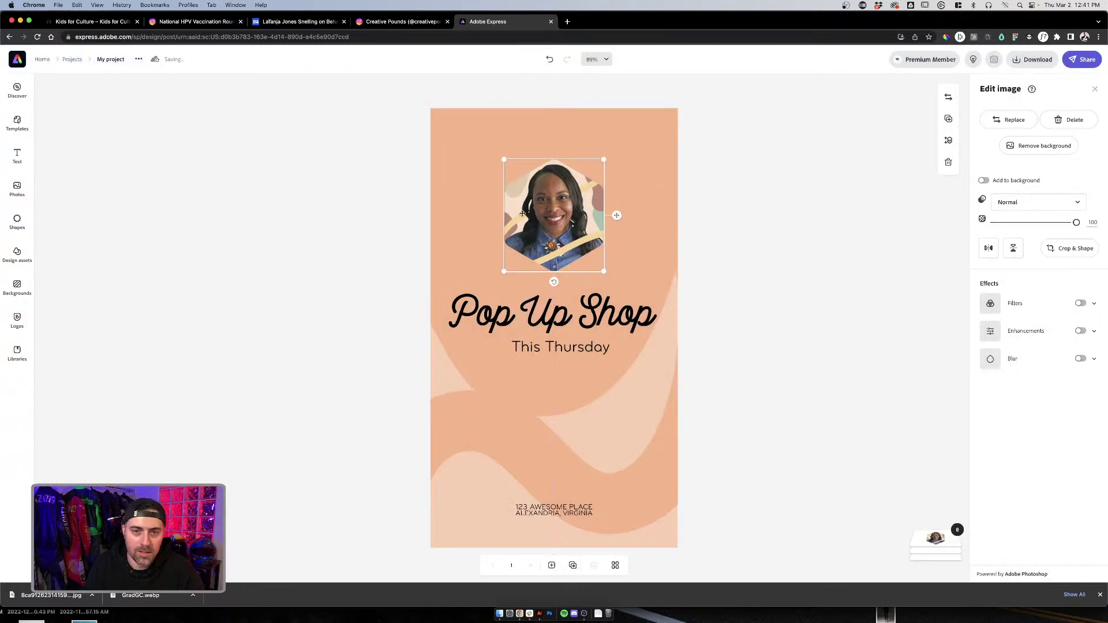
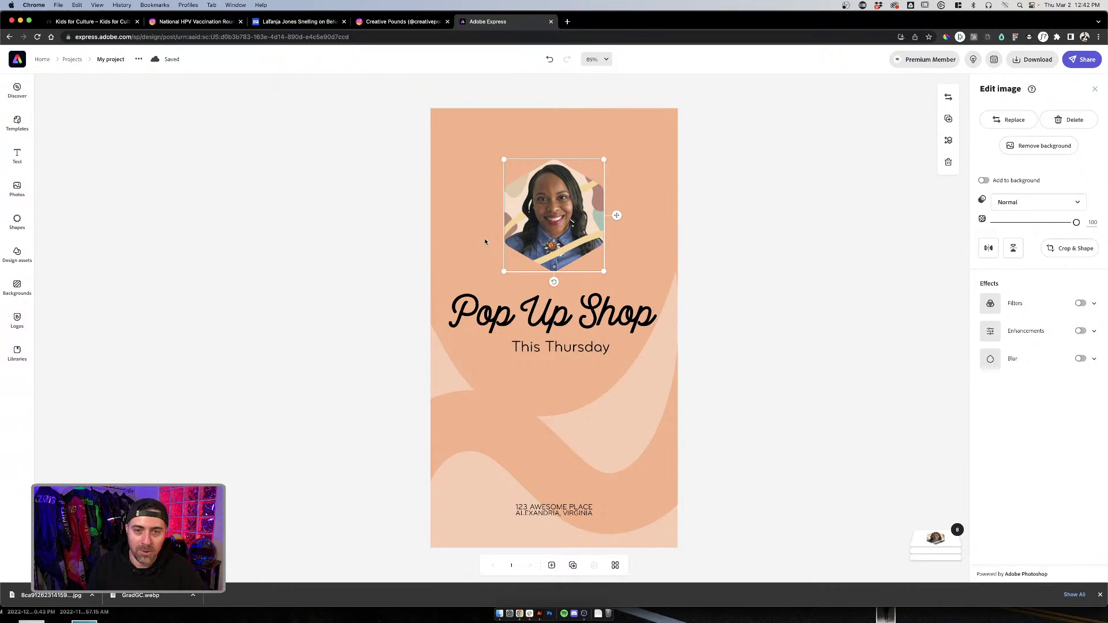
pyautogui.click(716, 219)
pyautogui.click(585, 226)
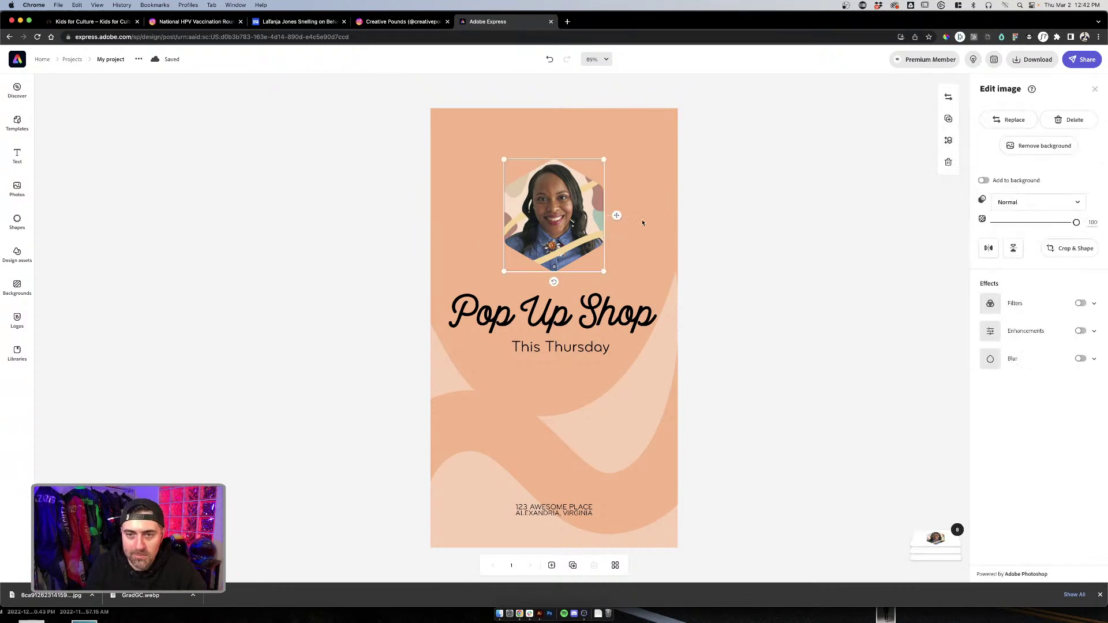
pyautogui.click(664, 219)
pyautogui.click(760, 234)
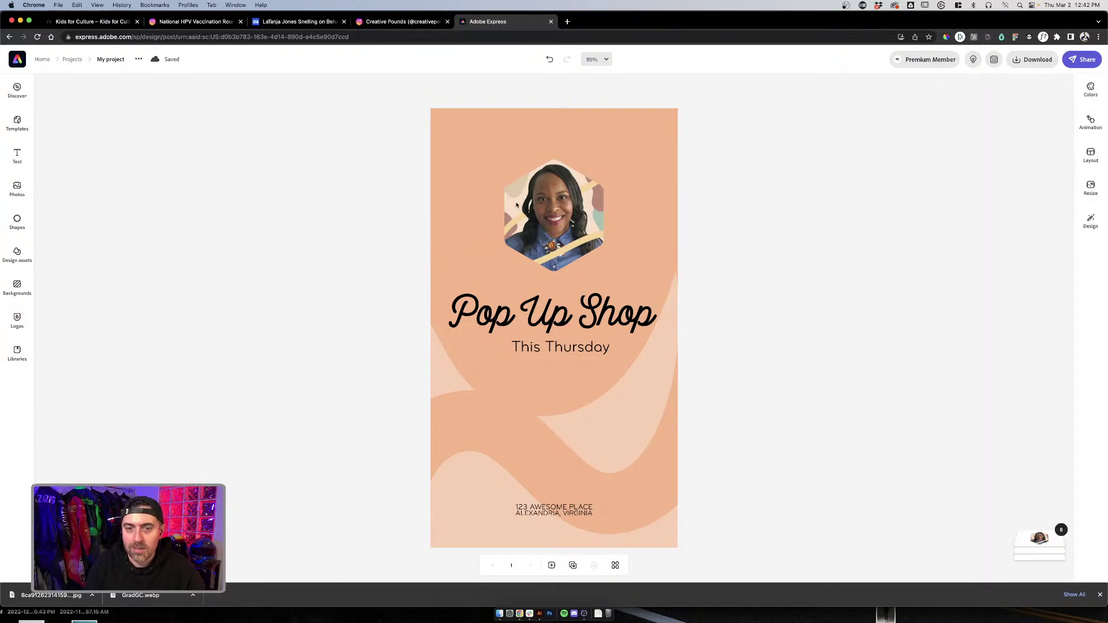
pyautogui.click(555, 351)
pyautogui.click(687, 353)
pyautogui.click(594, 351)
pyautogui.click(771, 344)
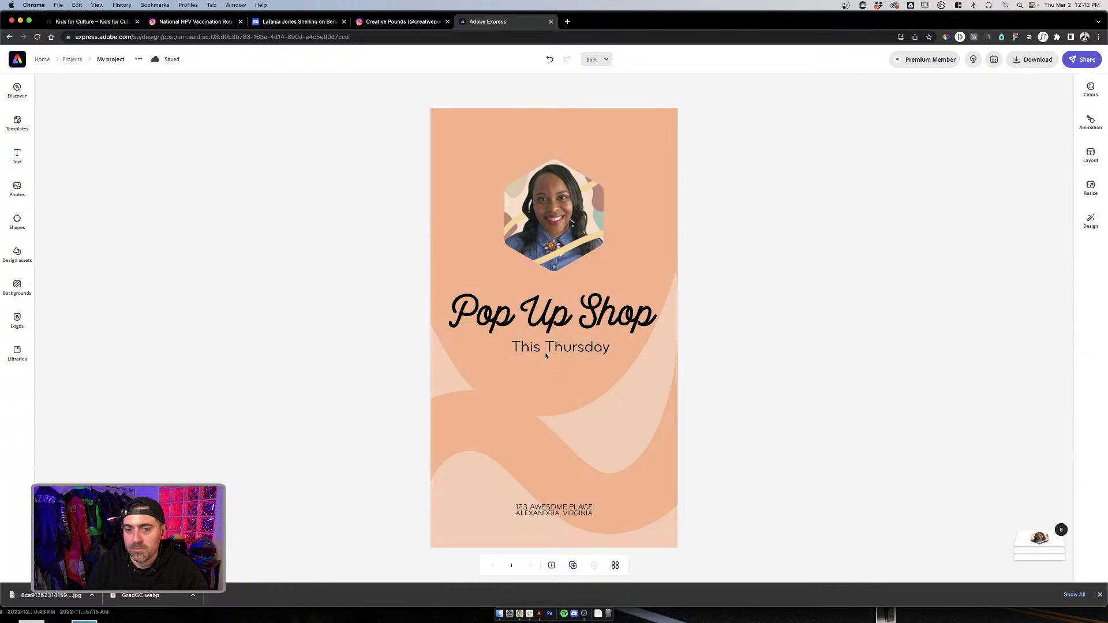
# Step: Duplicate the This Thursday text, place the copy in the gap above the address, and center both lines on the story
pyautogui.click(613, 349)
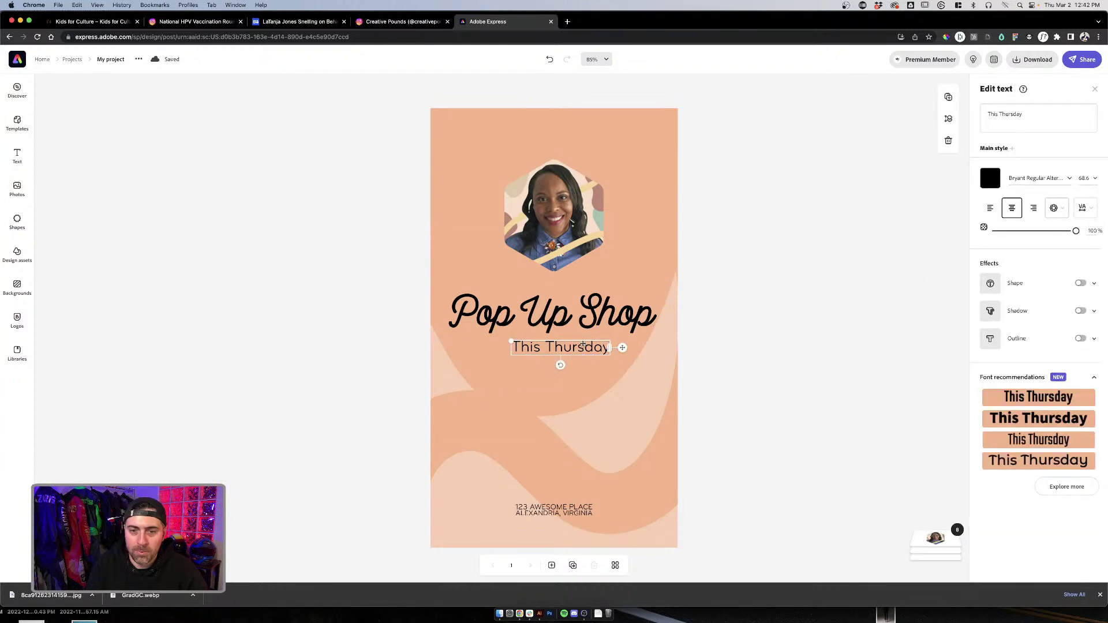
pyautogui.click(947, 97)
pyautogui.moveTo(590, 365); pyautogui.dragTo(578, 402)
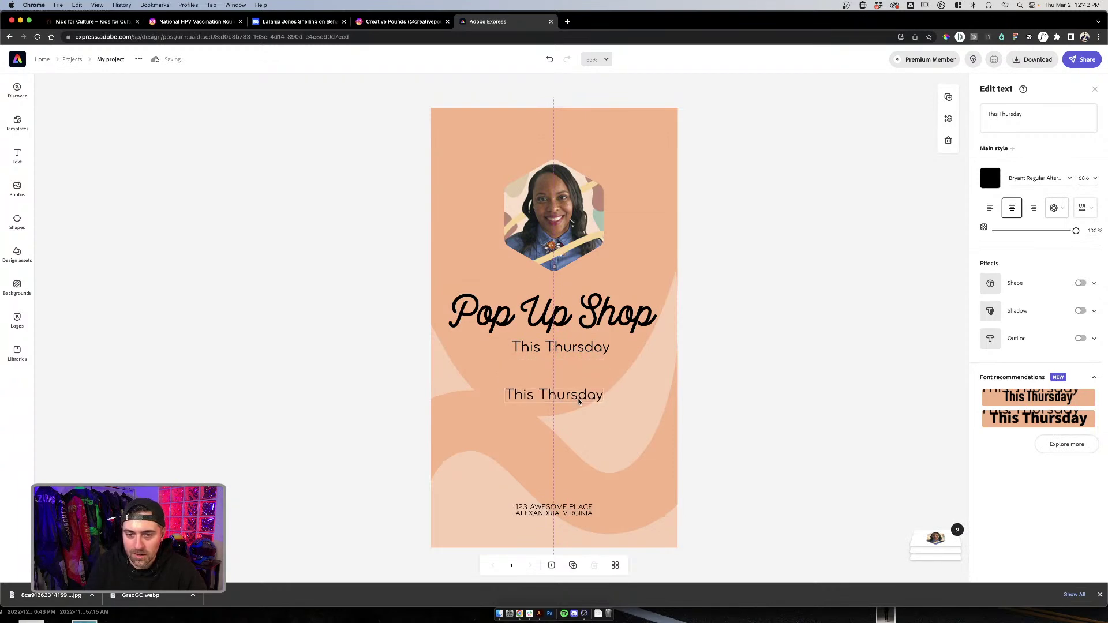
pyautogui.click(584, 348)
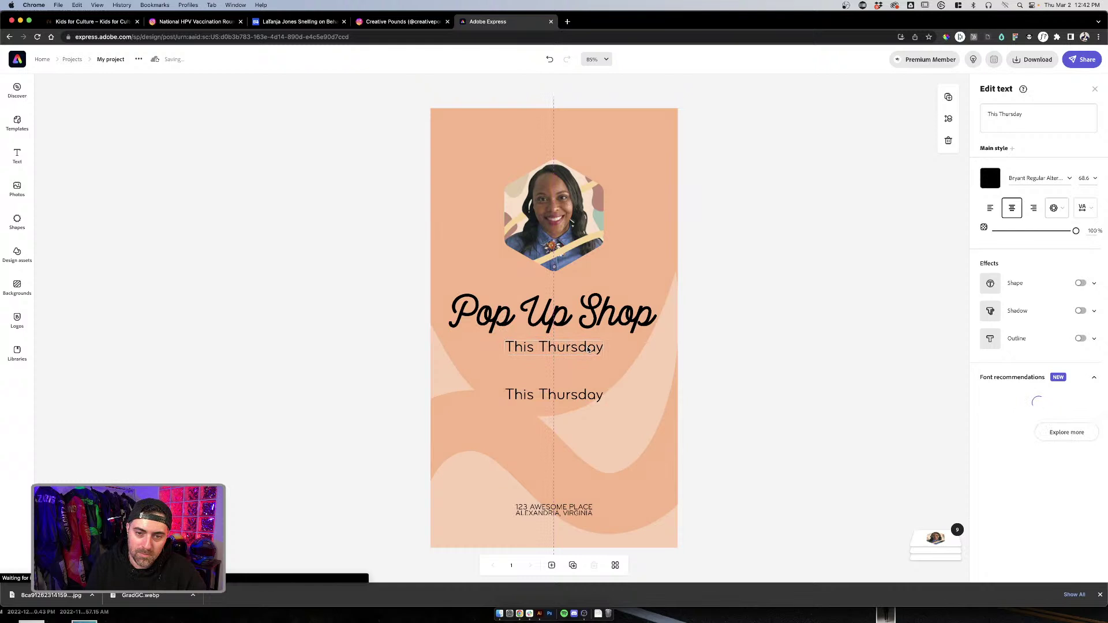
pyautogui.click(661, 353)
pyautogui.click(585, 397)
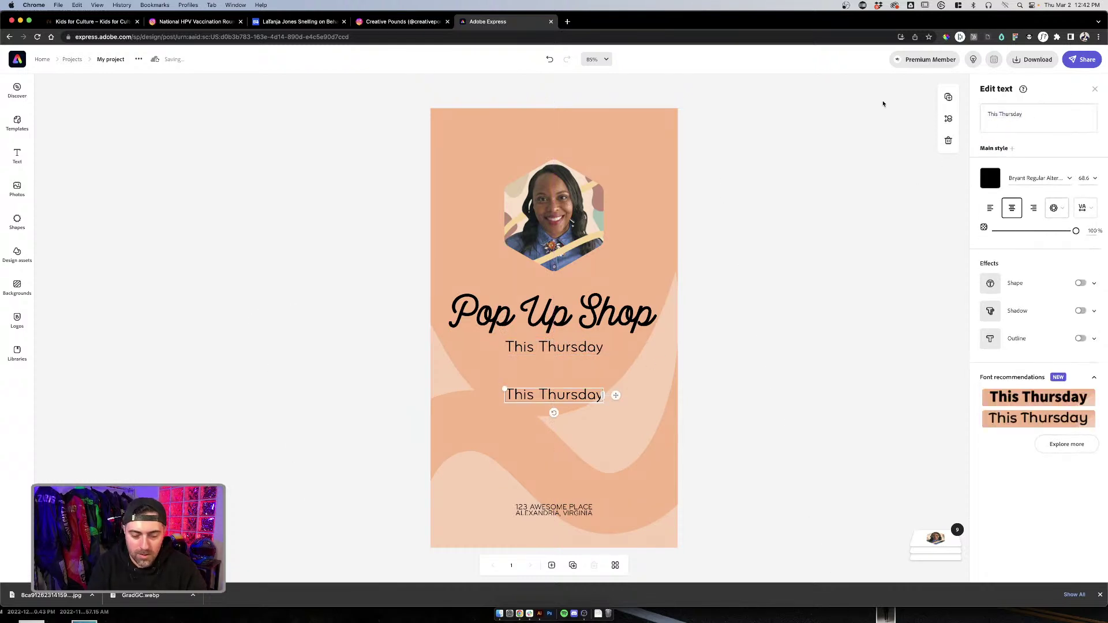
# Step: Replace the duplicated text with "Rap your favorite Jay Z lyric to me for 15% off"
pyautogui.click(1031, 119)
pyautogui.click(1039, 154)
pyautogui.click(1038, 118)
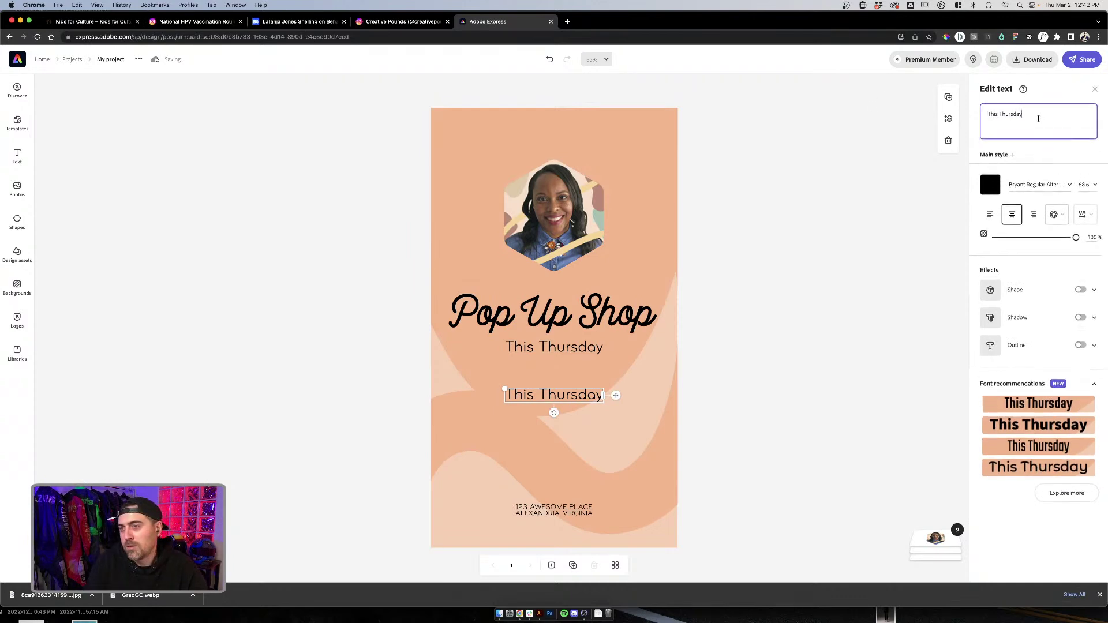
pyautogui.write('Ra')
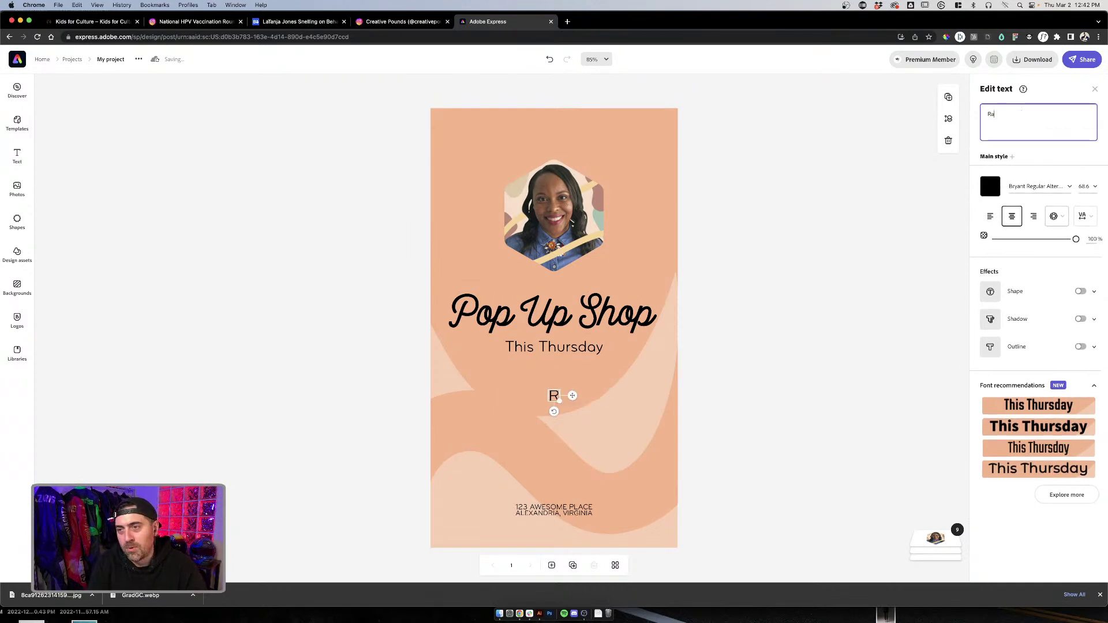
pyautogui.write('p your fav')
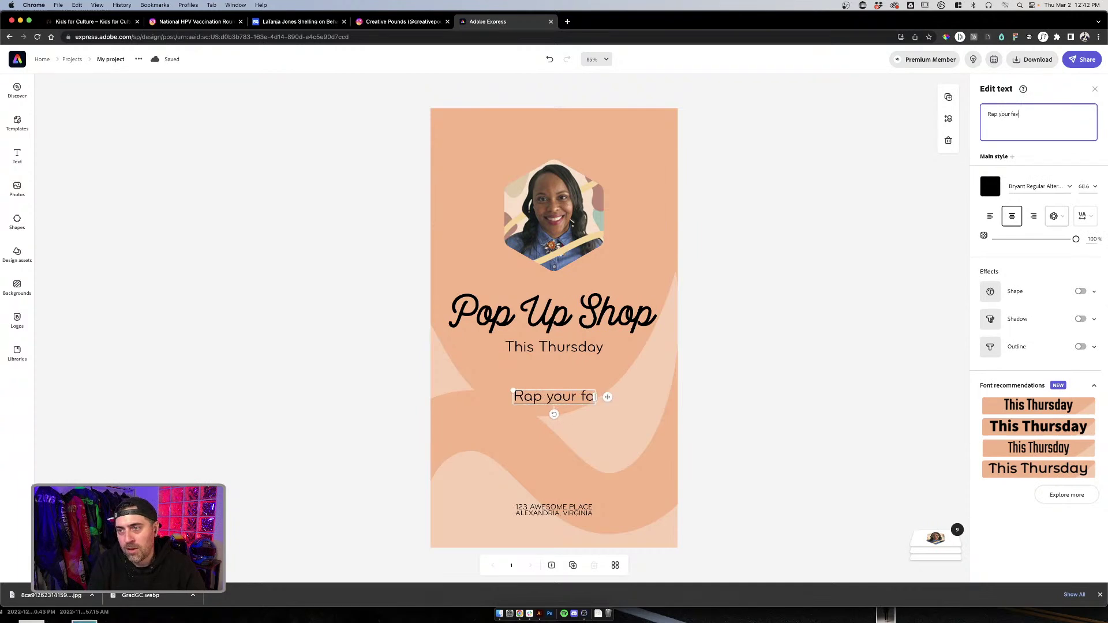
pyautogui.write('orite Jay Z lyric to me for')
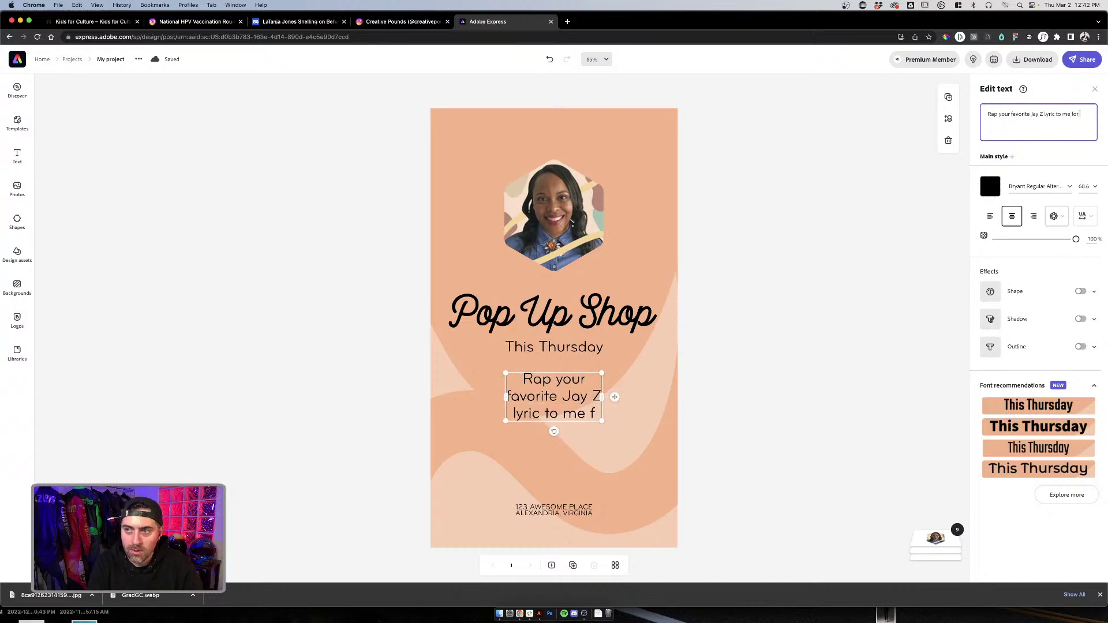
pyautogui.write(' 15')
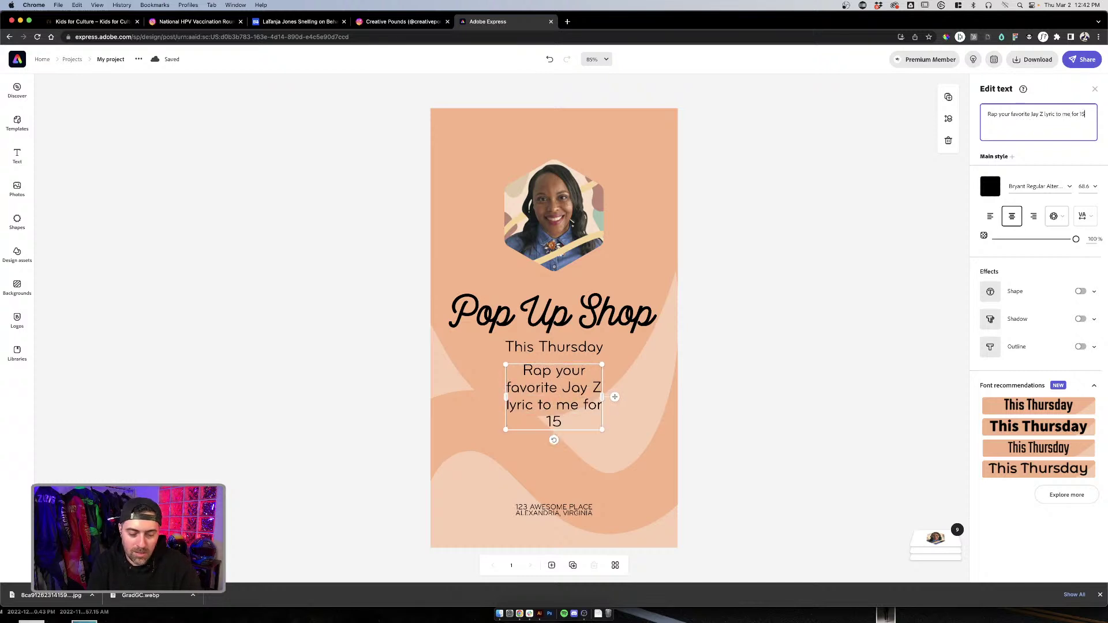
pyautogui.write('% off')
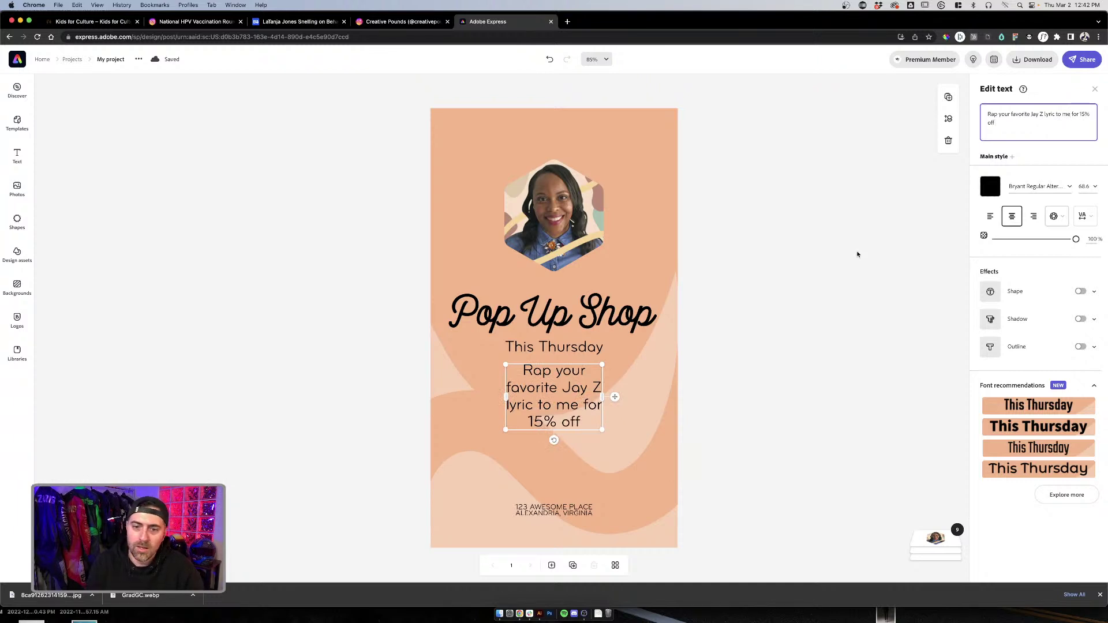
# Step: Widen the promo text box so it wraps onto two lines and move it lower, centered between the date and address
pyautogui.click(632, 413)
pyautogui.click(595, 424)
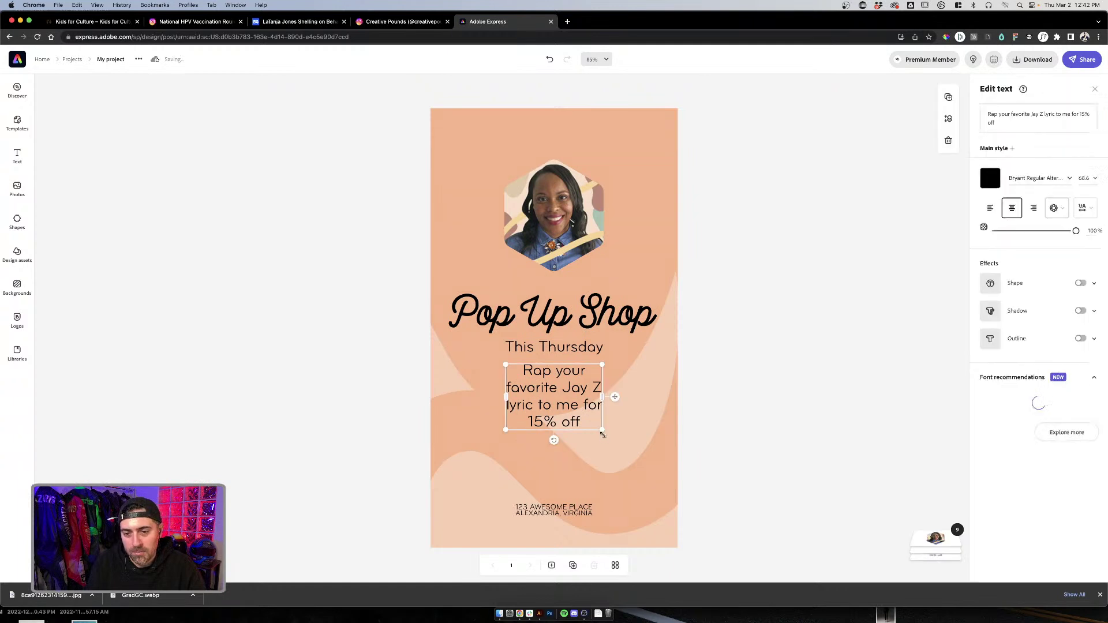
pyautogui.moveTo(571, 398); pyautogui.dragTo(594, 420)
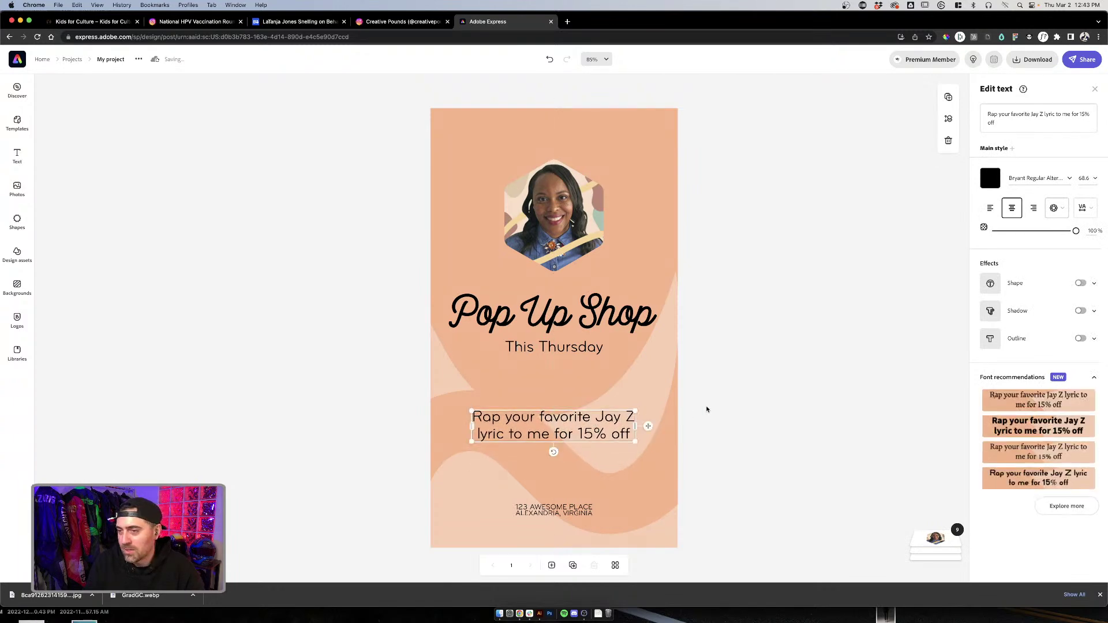
# Step: Add a shape effect behind the promo text in the Creative Pounds yellow, with its size set to 77
pyautogui.click(1080, 283)
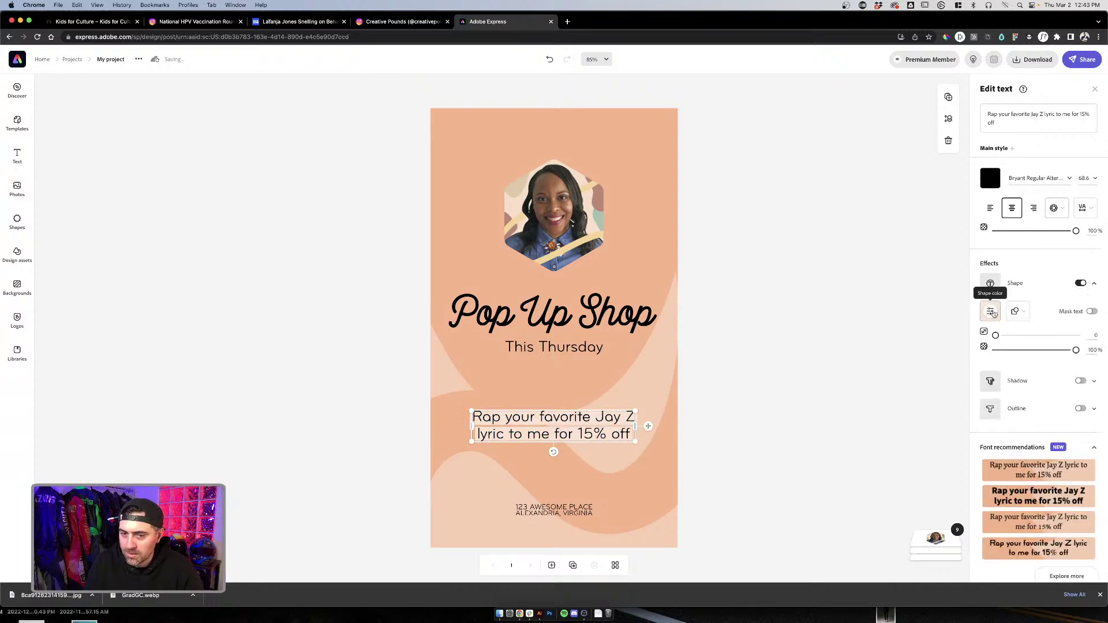
pyautogui.click(991, 311)
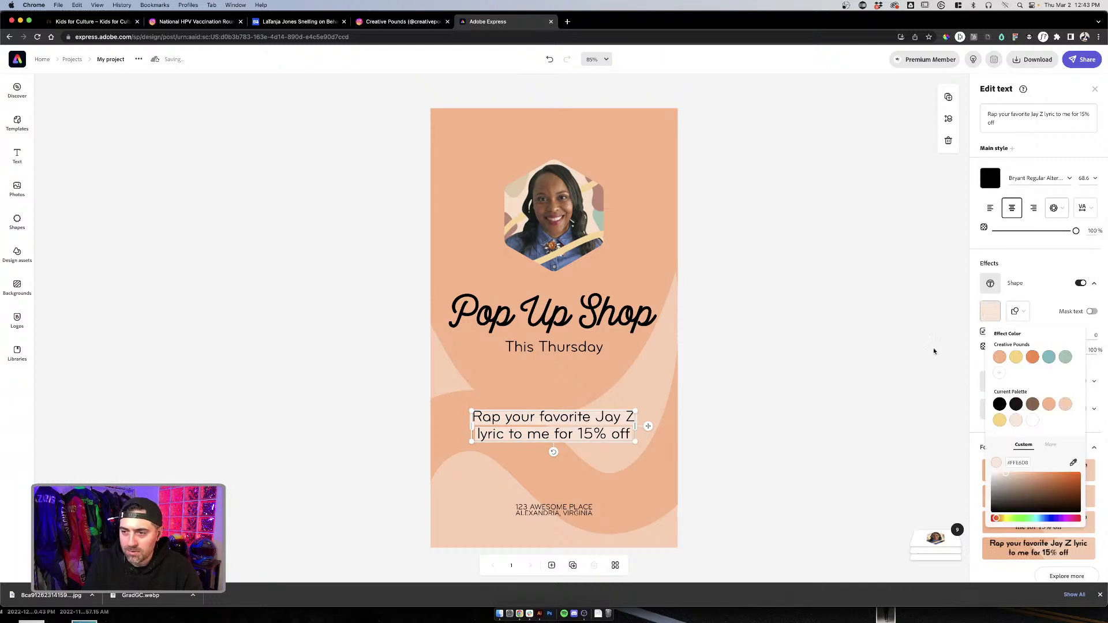
pyautogui.click(1016, 358)
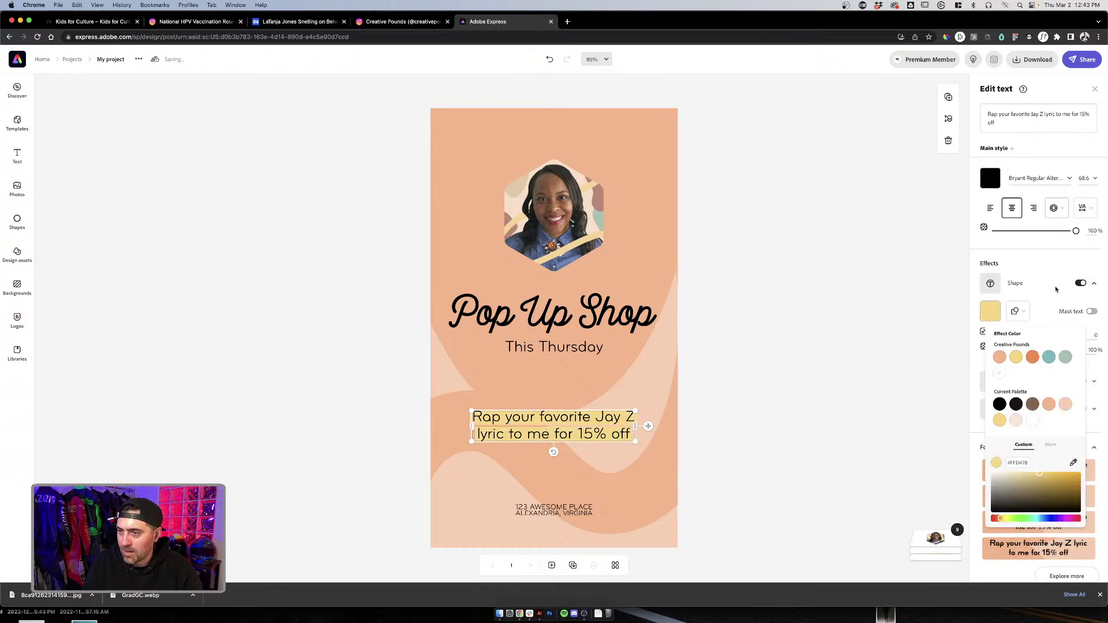
pyautogui.click(1043, 270)
pyautogui.moveTo(998, 335); pyautogui.dragTo(1059, 338)
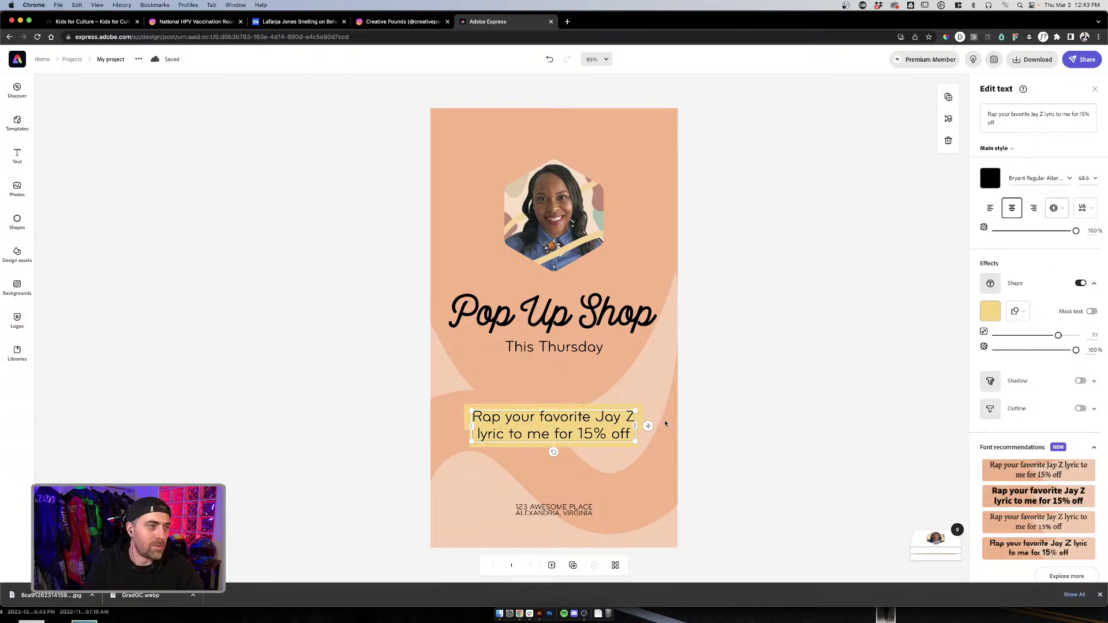
# Step: Move the promo text up slightly, centered below the date, and turn off its shape effect
pyautogui.moveTo(612, 412); pyautogui.dragTo(557, 398)
pyautogui.click(710, 395)
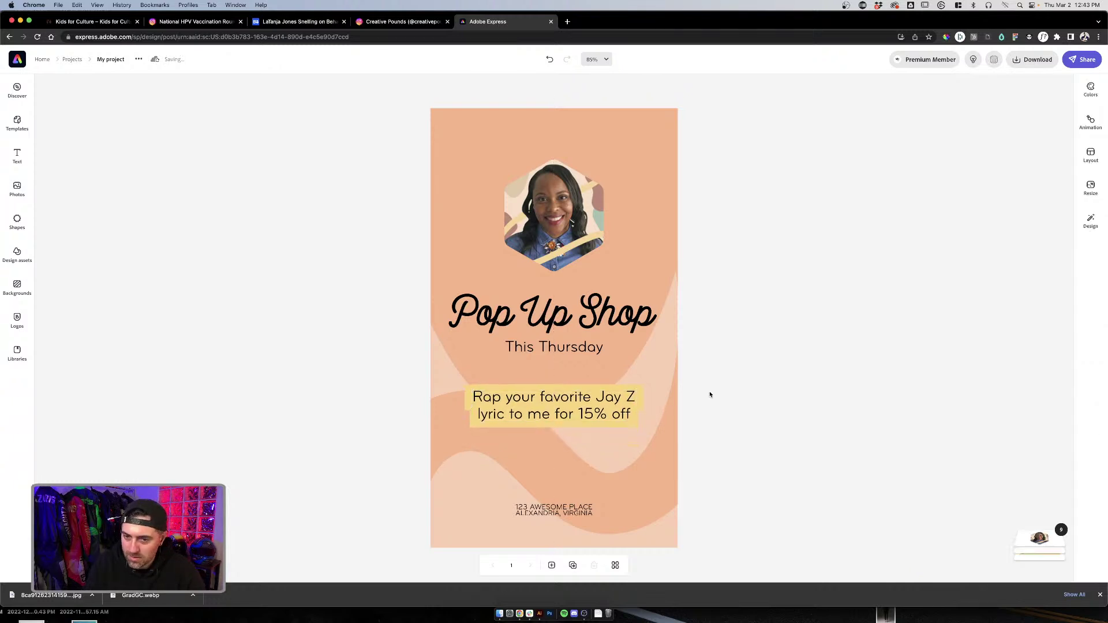
pyautogui.click(602, 426)
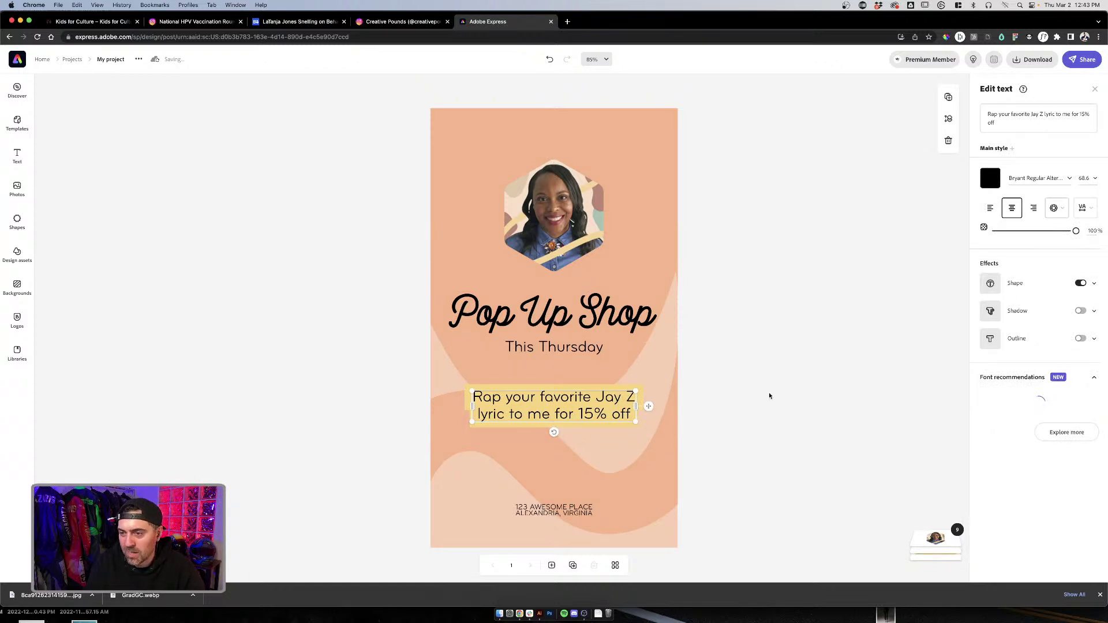
pyautogui.click(1081, 283)
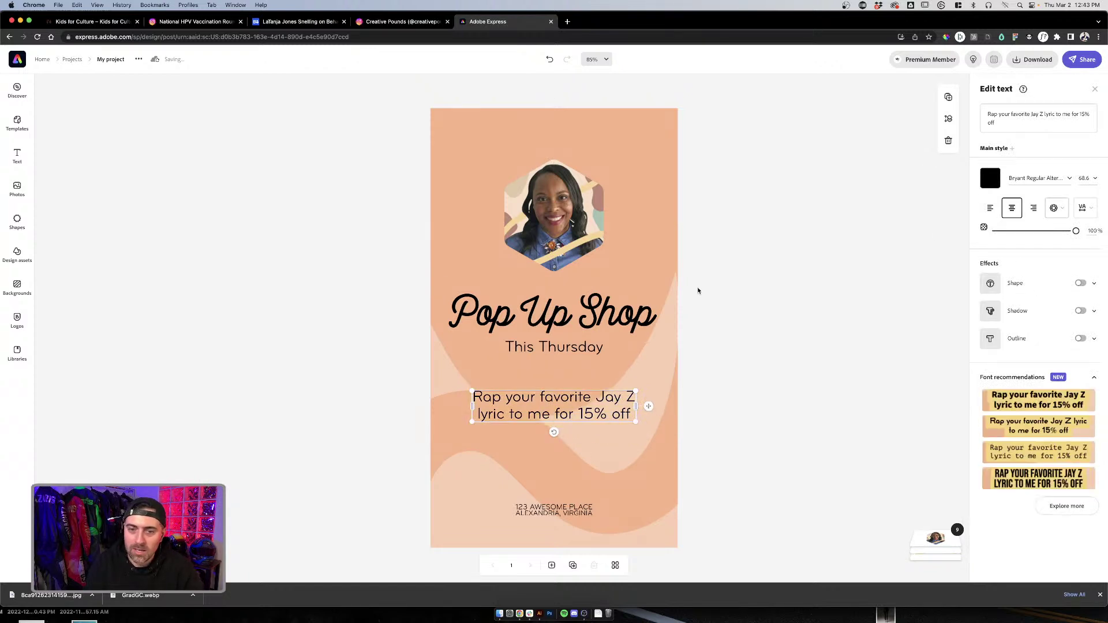
pyautogui.click(348, 266)
pyautogui.click(18, 220)
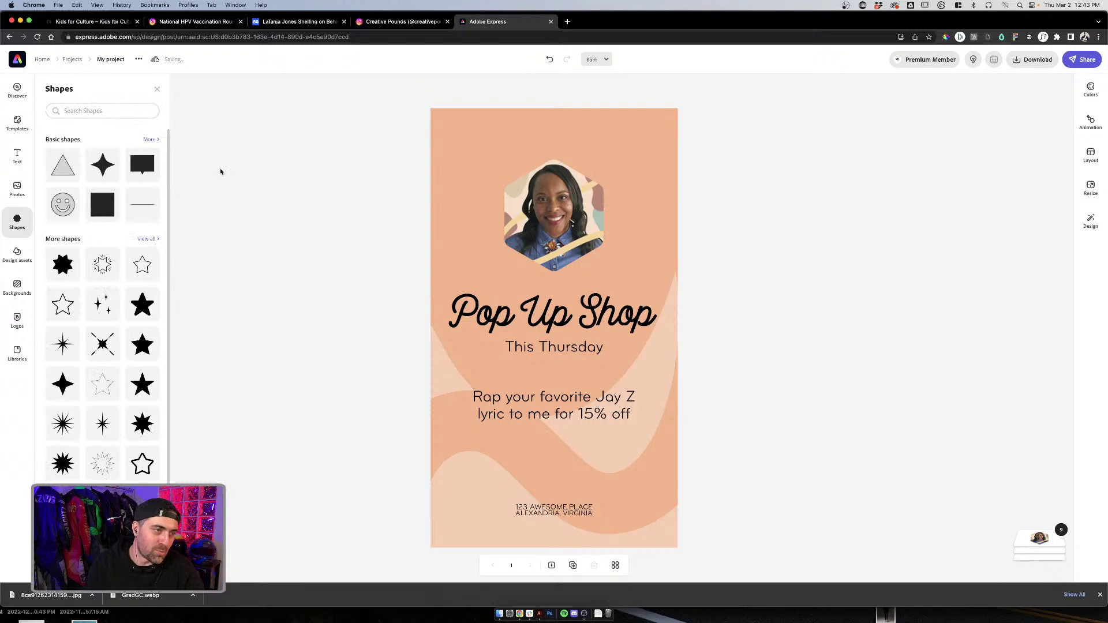
pyautogui.click(370, 378)
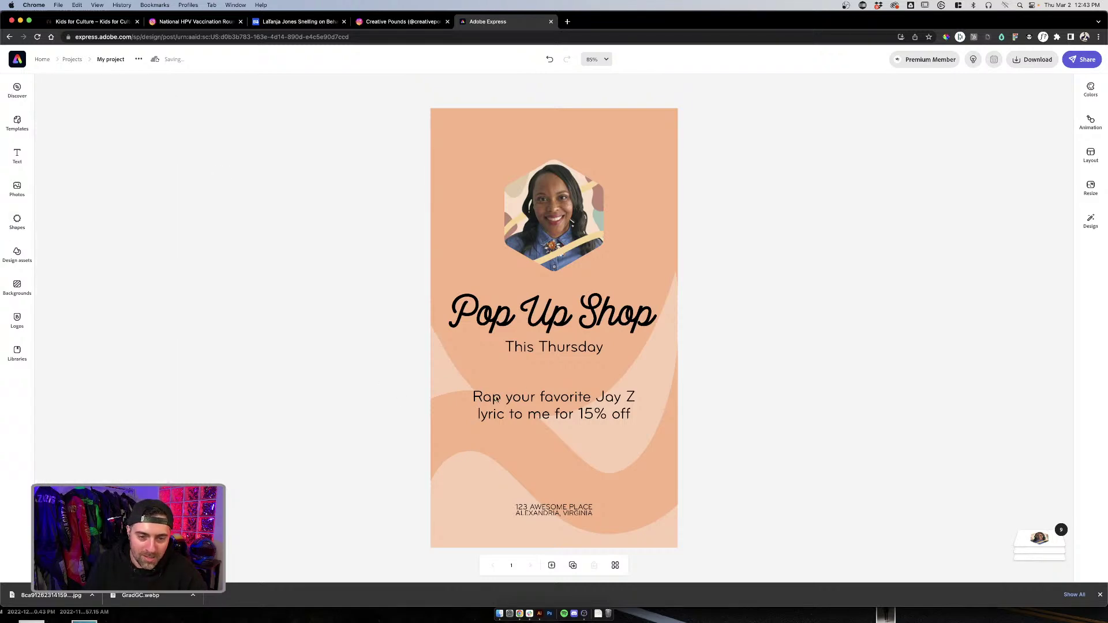
pyautogui.scroll(10, 404, 386)
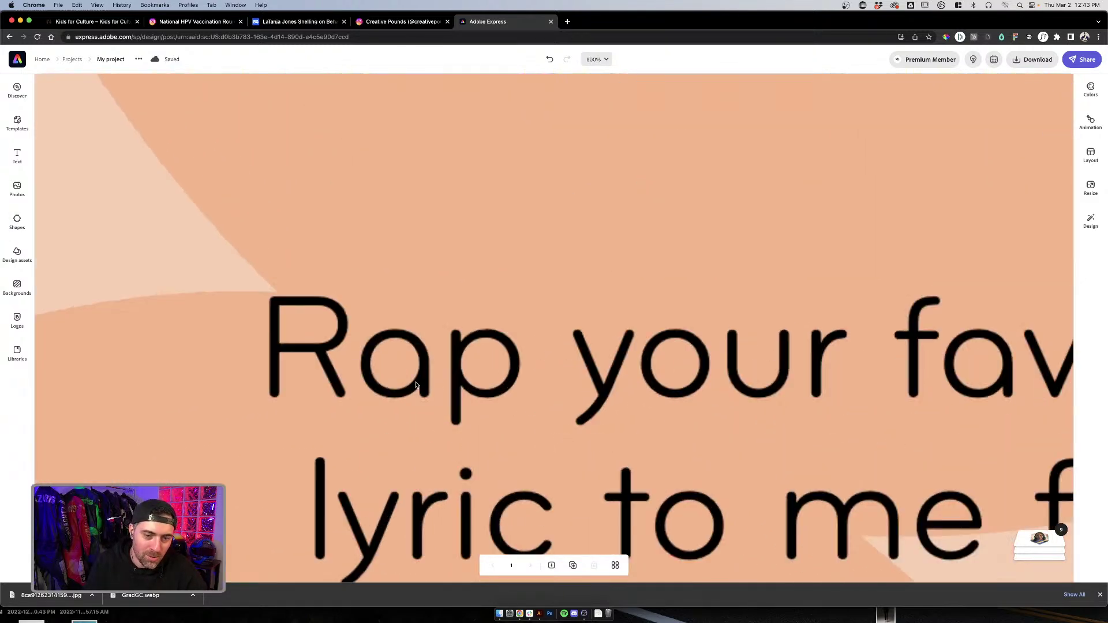
pyautogui.scroll(-10, 469, 401)
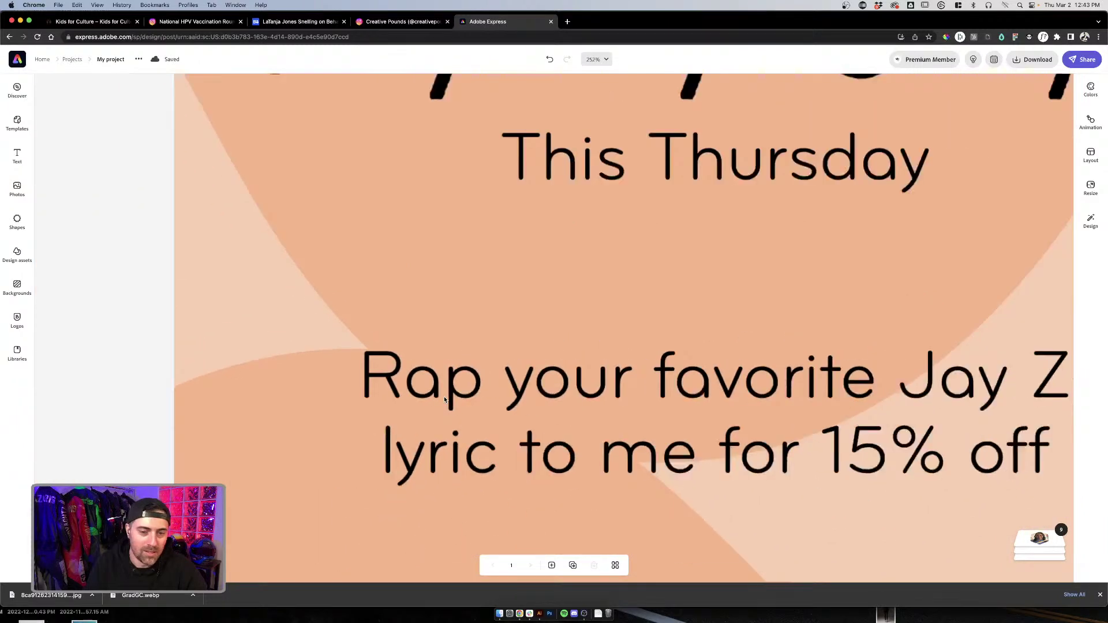
pyautogui.scroll(-5, 357, 344)
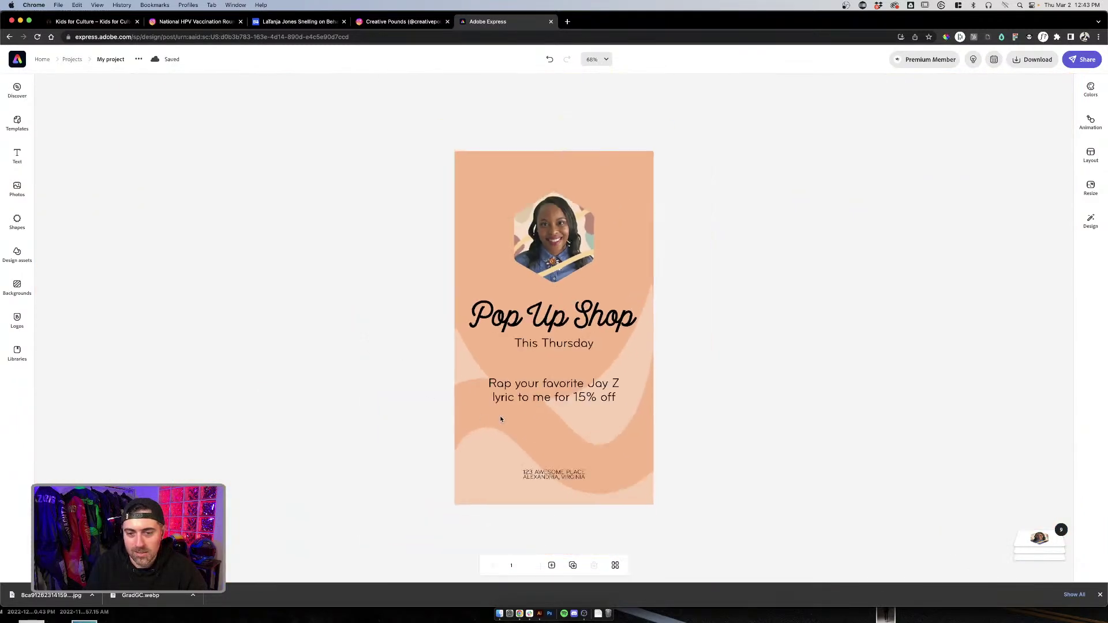
pyautogui.click(566, 415)
pyautogui.scroll(6, 566, 415)
pyautogui.click(788, 373)
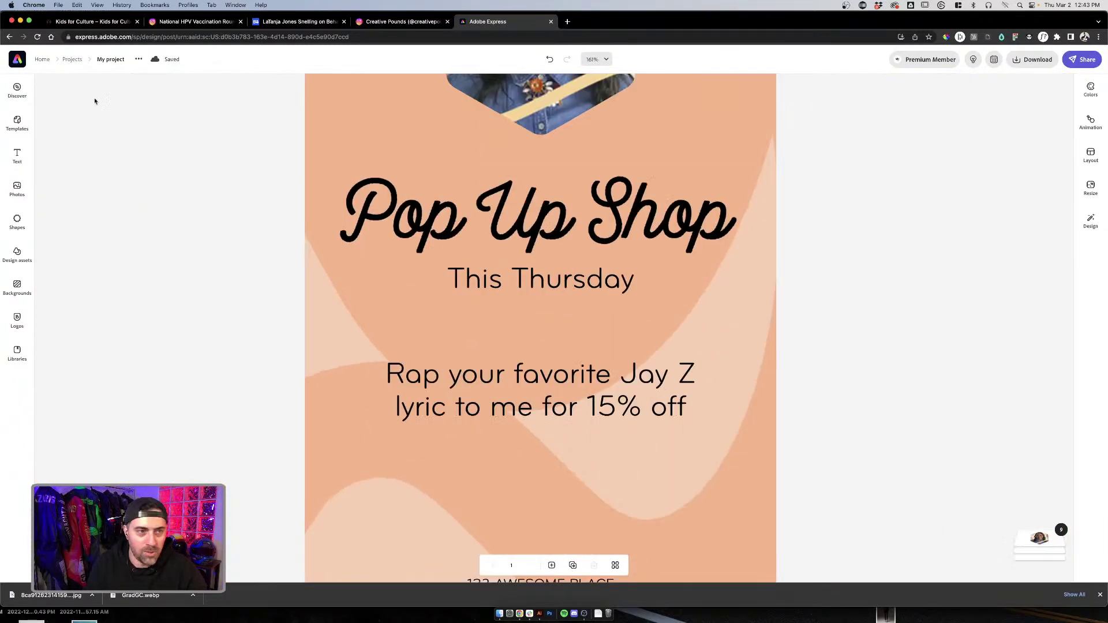
# Step: Add a basic square and reshape it into a wide, short rectangle covering the promo text
pyautogui.click(16, 221)
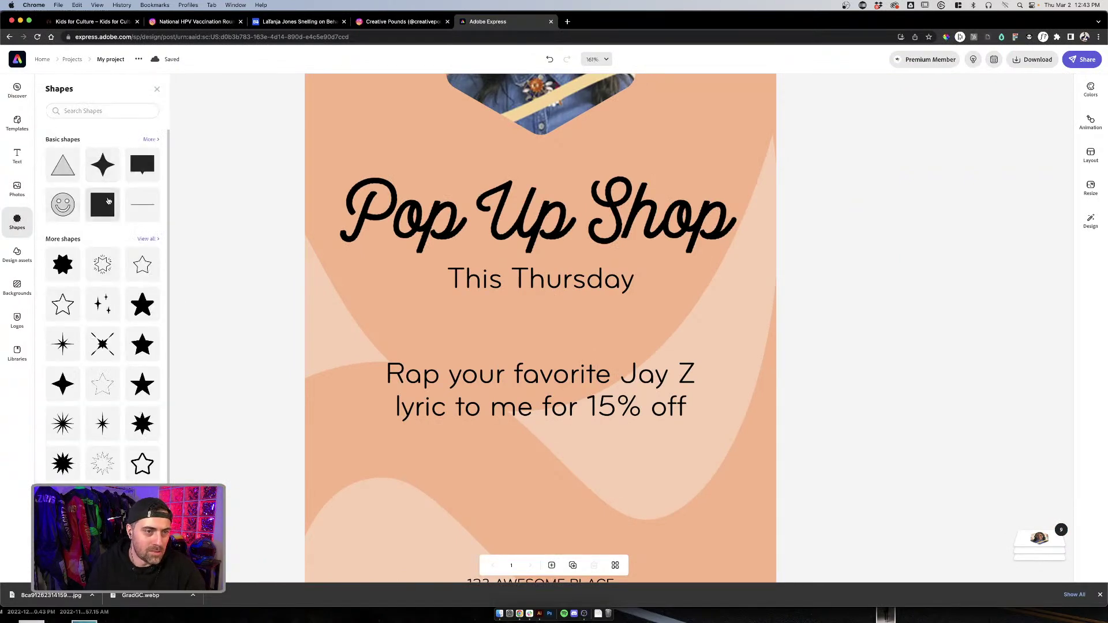
pyautogui.click(108, 200)
pyautogui.moveTo(577, 466); pyautogui.dragTo(556, 437)
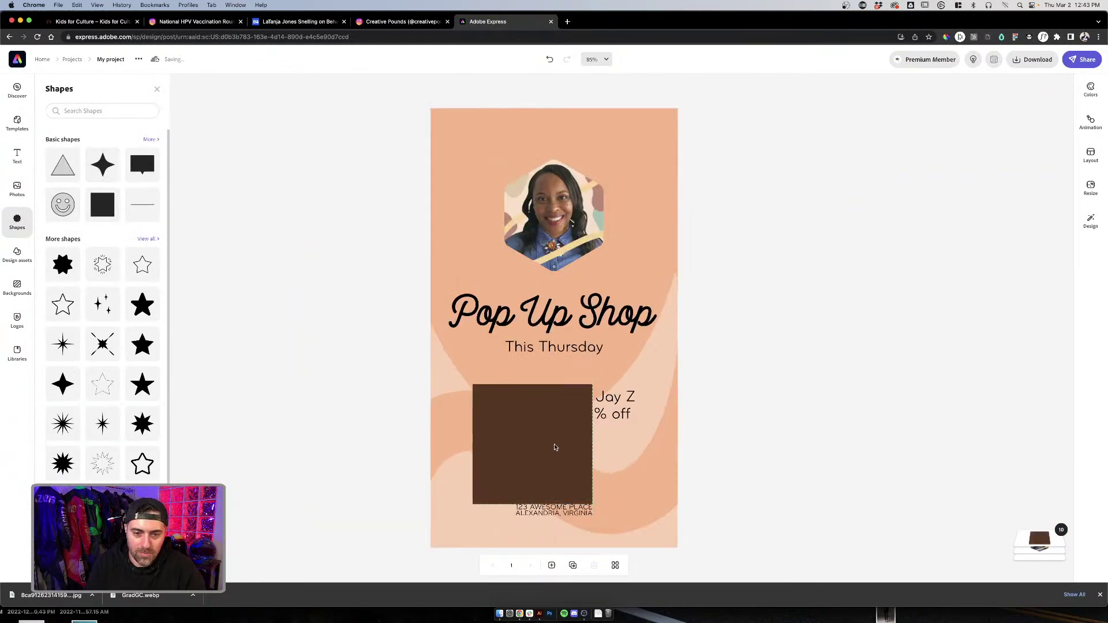
pyautogui.click(591, 502)
pyautogui.moveTo(592, 504); pyautogui.dragTo(577, 489)
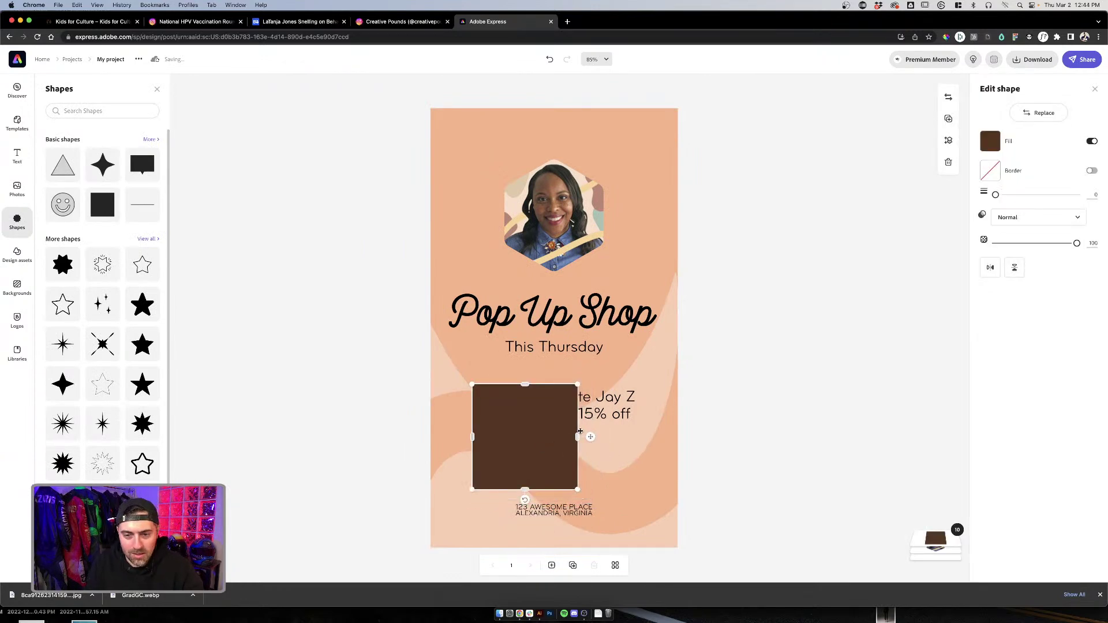
pyautogui.moveTo(579, 434); pyautogui.dragTo(649, 437)
pyautogui.moveTo(561, 489); pyautogui.dragTo(561, 430)
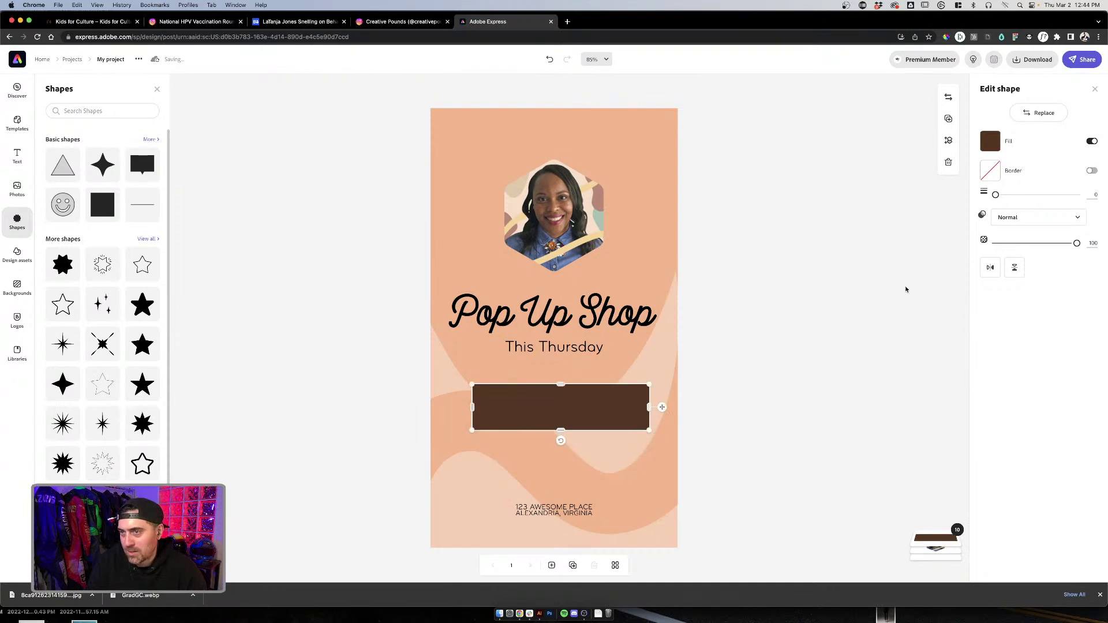
# Step: Fill the rectangle with the brand yellow, and undo a trial duplicate of it
pyautogui.click(990, 140)
pyautogui.click(1015, 187)
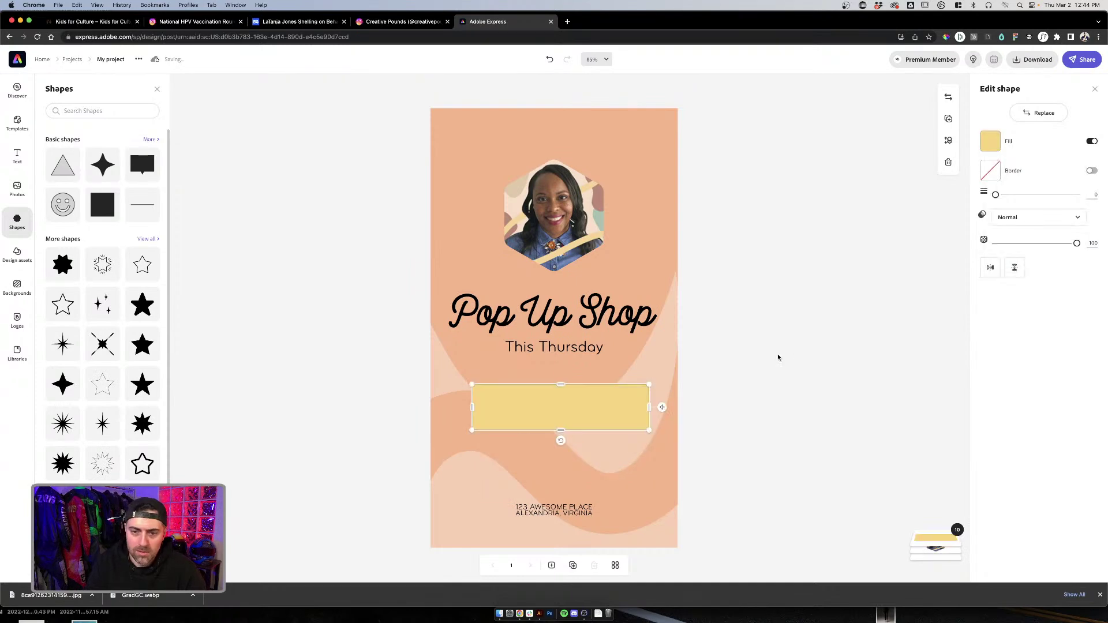
pyautogui.click(948, 118)
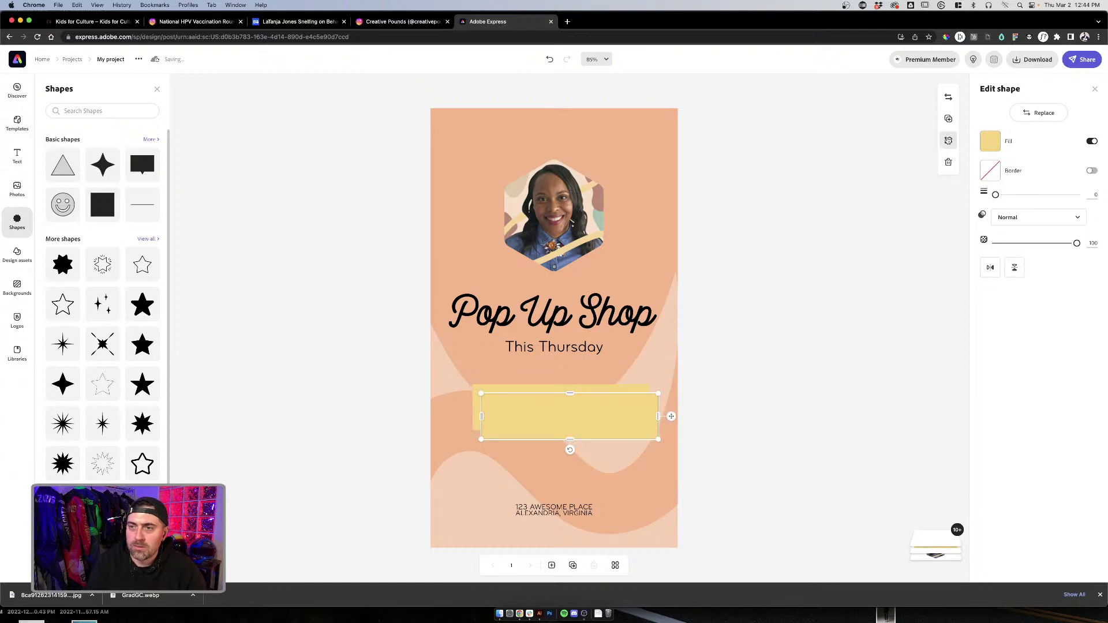
pyautogui.press('super+z')
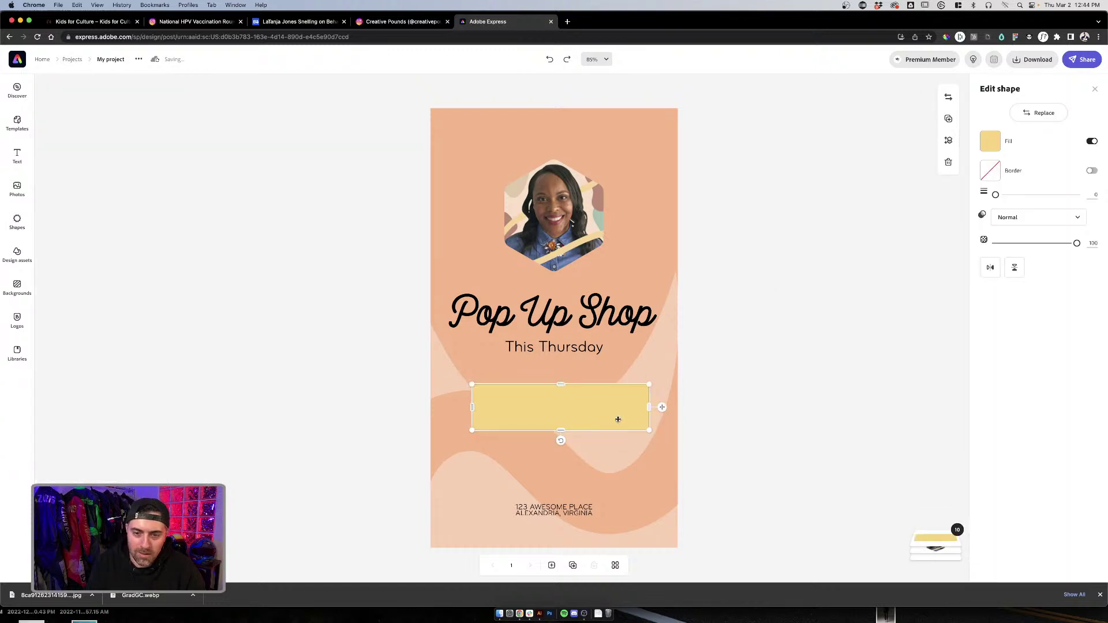
# Step: Reorder the yellow rectangle so it sits directly behind the promo text and above the background shapes
pyautogui.click(948, 140)
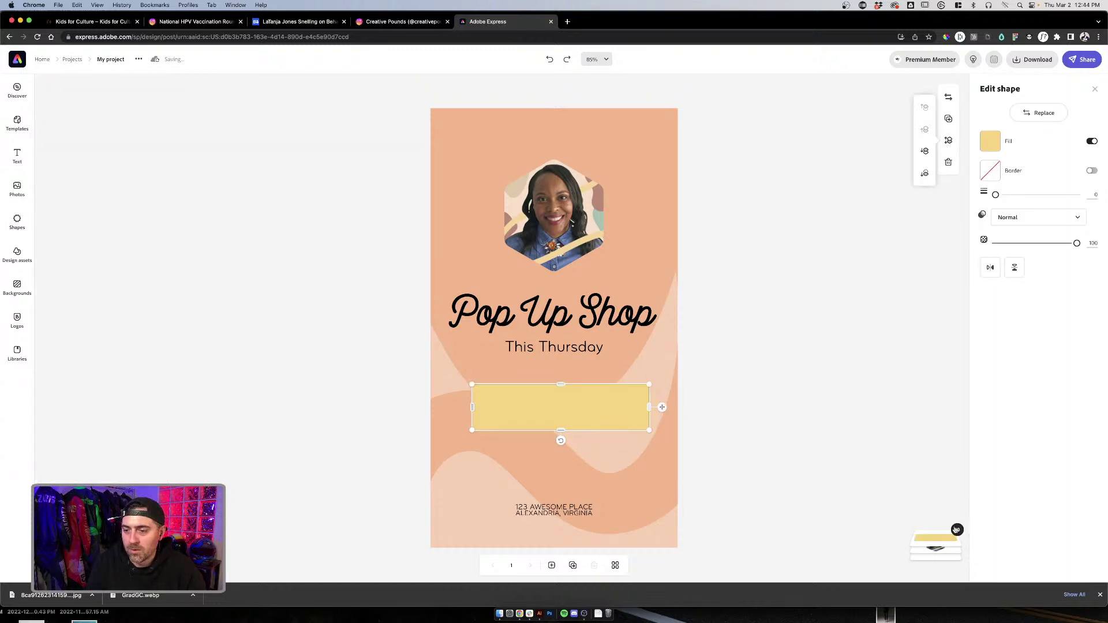
pyautogui.click(924, 173)
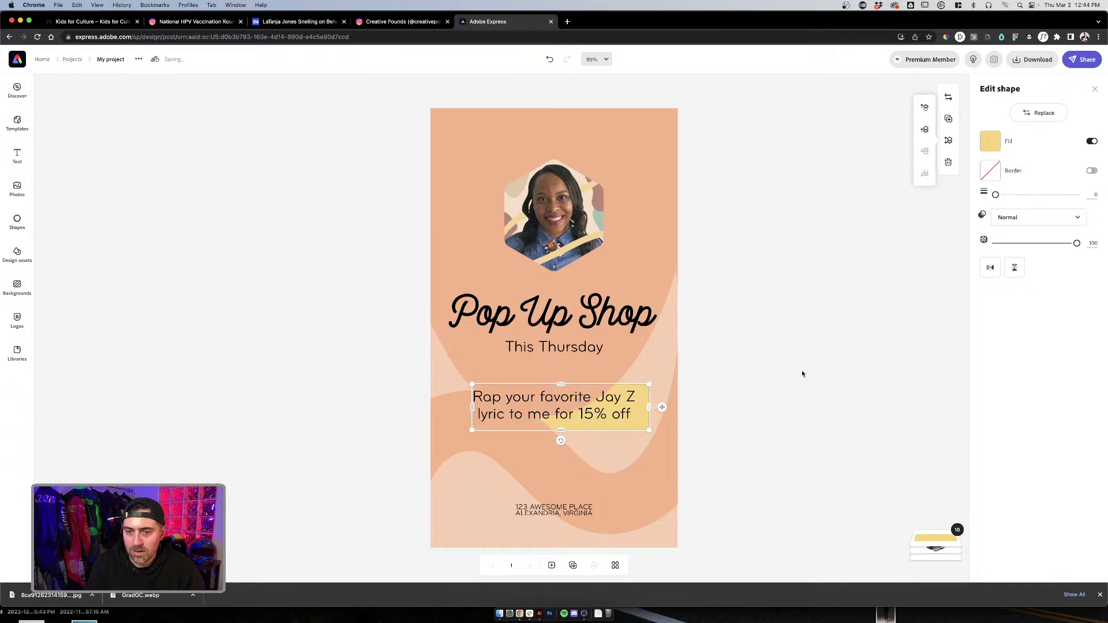
pyautogui.click(922, 542)
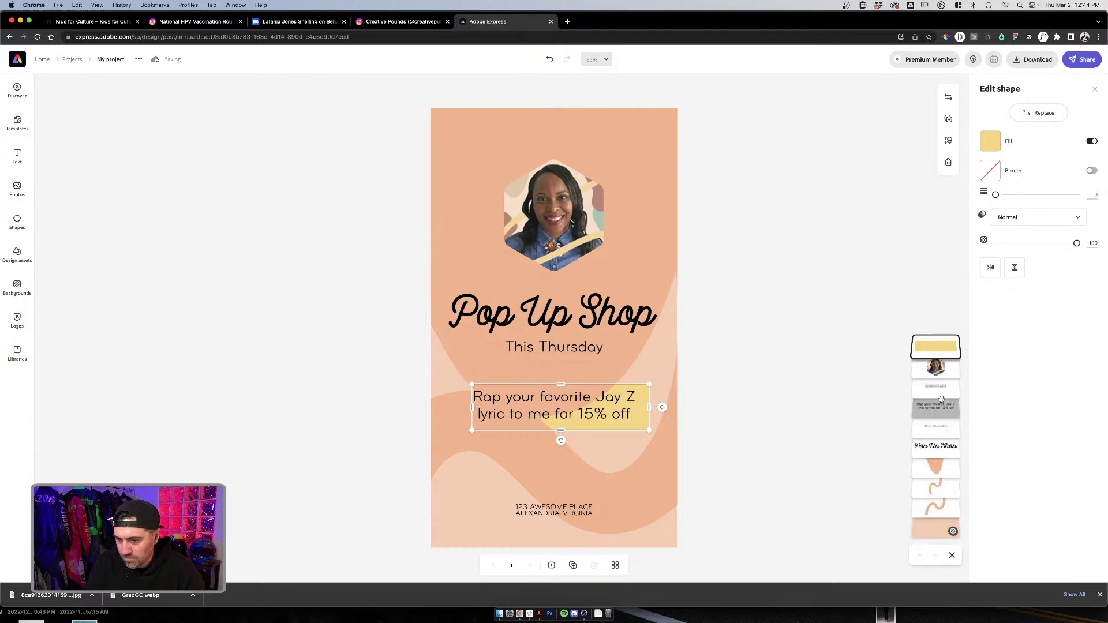
pyautogui.moveTo(934, 347); pyautogui.dragTo(939, 414)
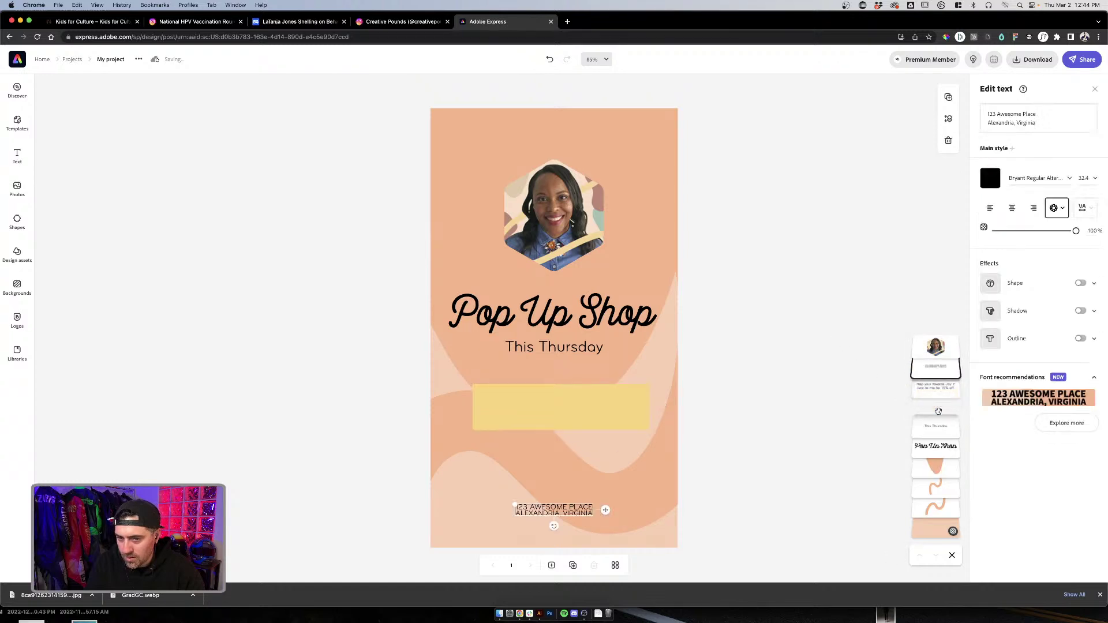
pyautogui.click(725, 314)
# Step: Widen and reposition the yellow rectangle so the two-line promo text sits centered inside it
pyautogui.click(642, 402)
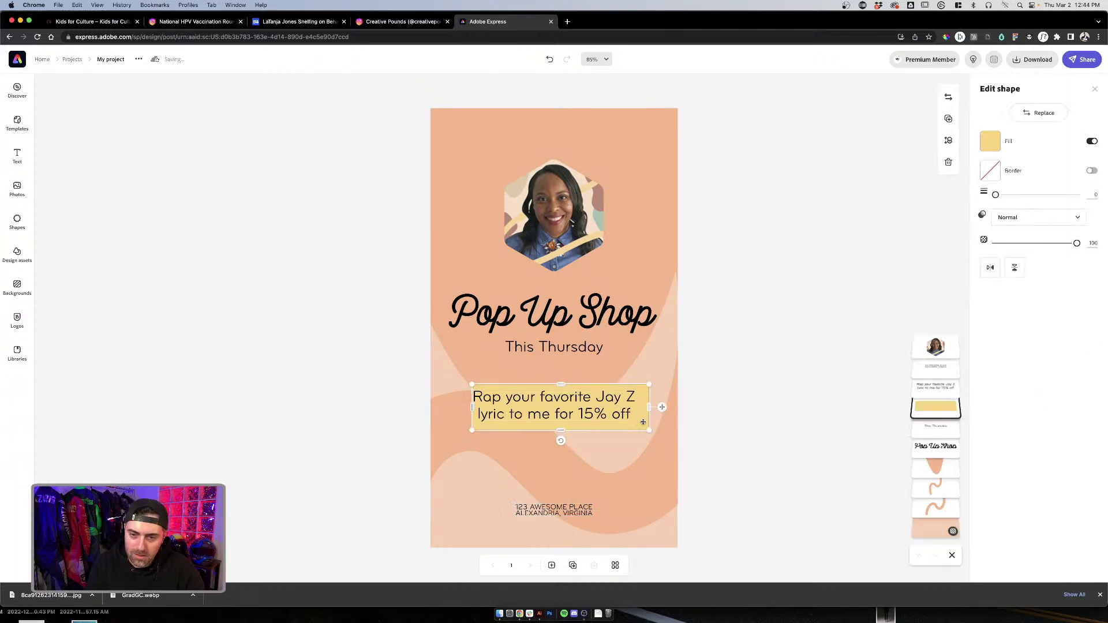
pyautogui.moveTo(643, 426); pyautogui.dragTo(643, 431)
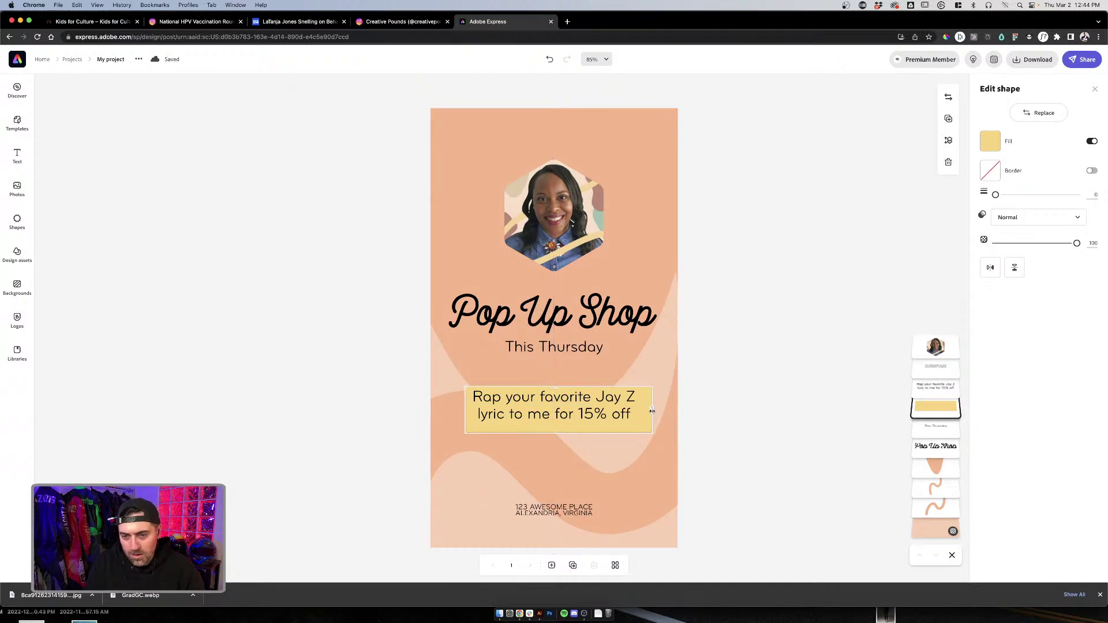
pyautogui.moveTo(466, 406); pyautogui.dragTo(490, 421)
pyautogui.click(782, 359)
pyautogui.moveTo(632, 388); pyautogui.dragTo(639, 409)
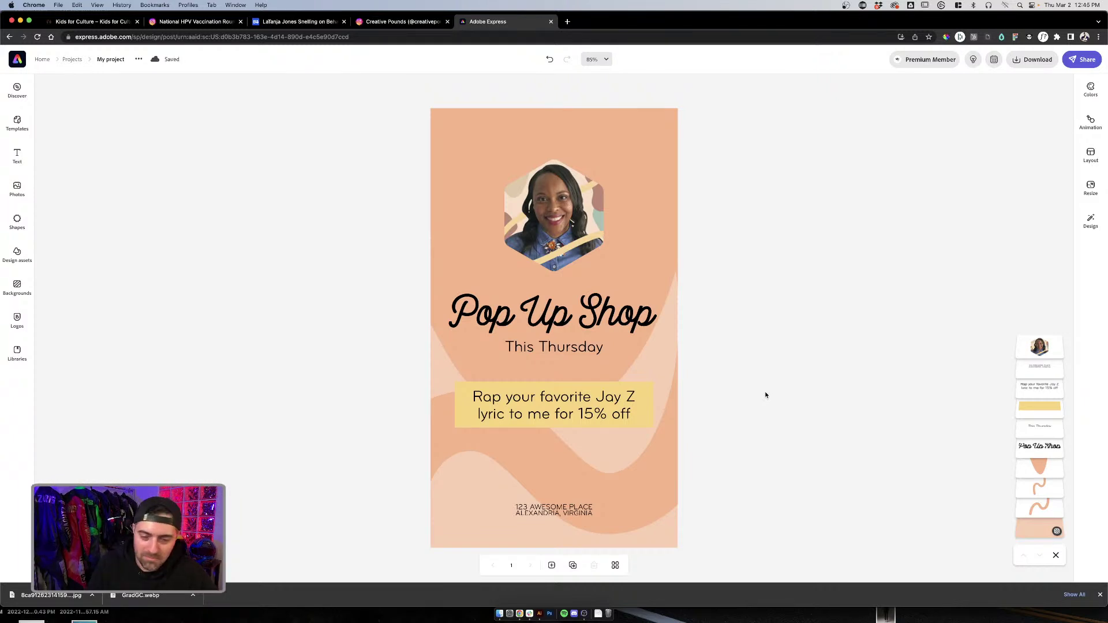
# Step: Tighten the line spacing of the promo text slightly
pyautogui.click(587, 413)
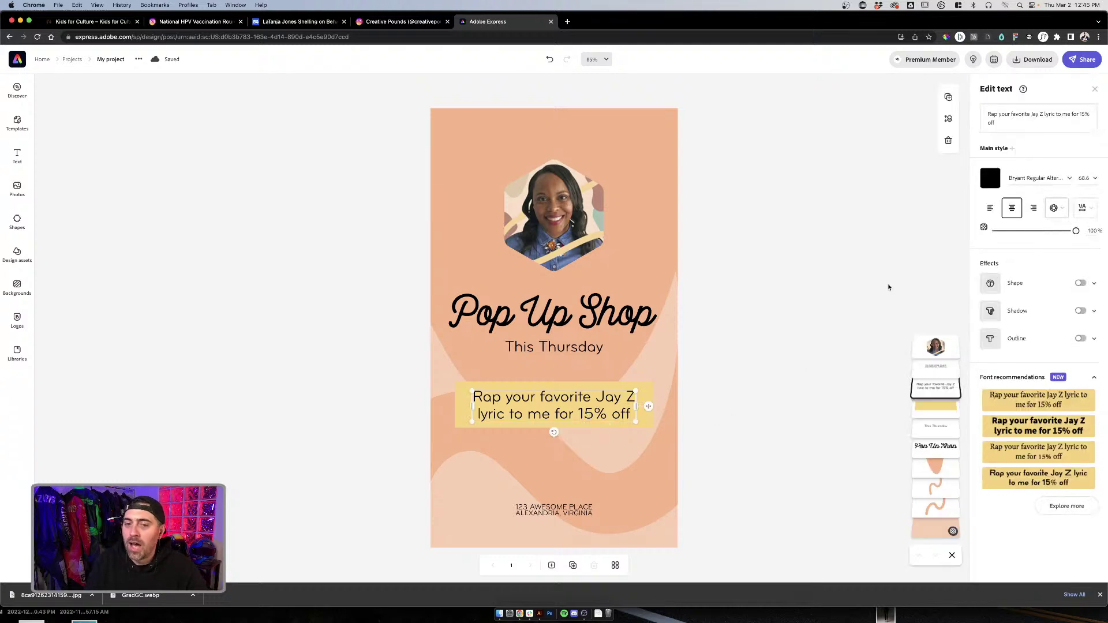
pyautogui.click(1083, 208)
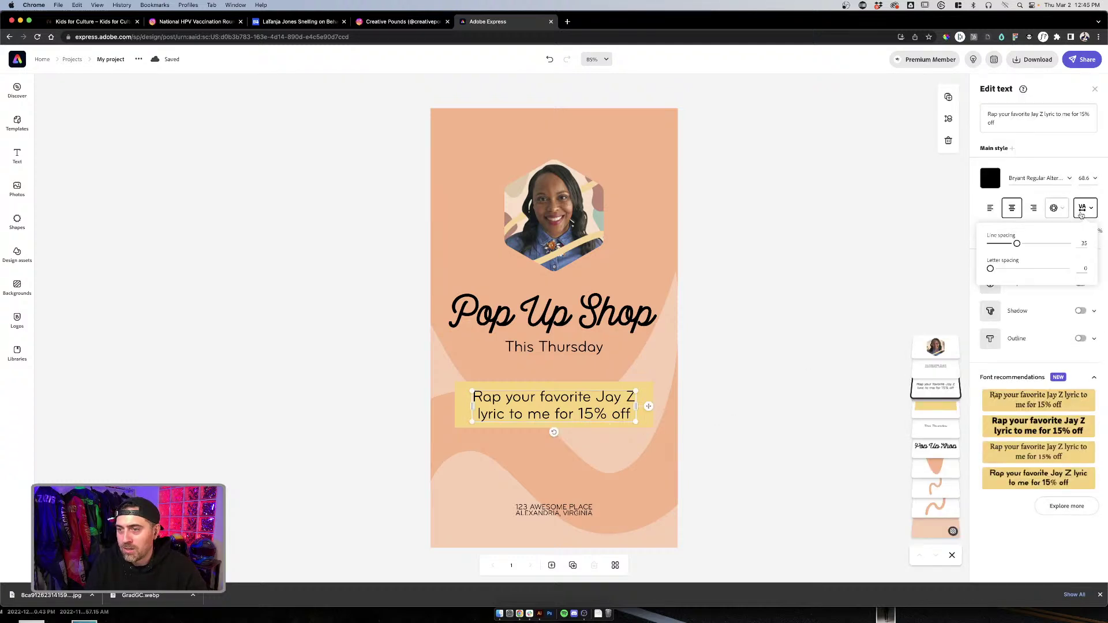
pyautogui.moveTo(1016, 245)
pyautogui.mouseDown()
pyautogui.moveTo(992, 245)
pyautogui.moveTo(1003, 245)
pyautogui.mouseUp()
pyautogui.click(729, 392)
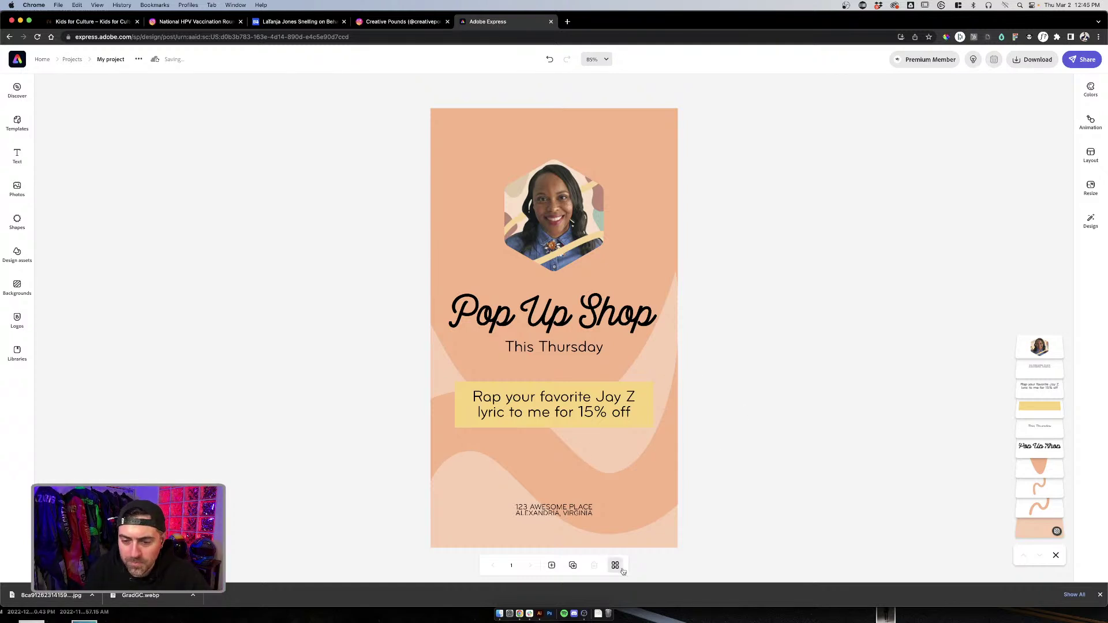
# Step: Duplicate the story page to create a second page with the same design
pyautogui.click(572, 566)
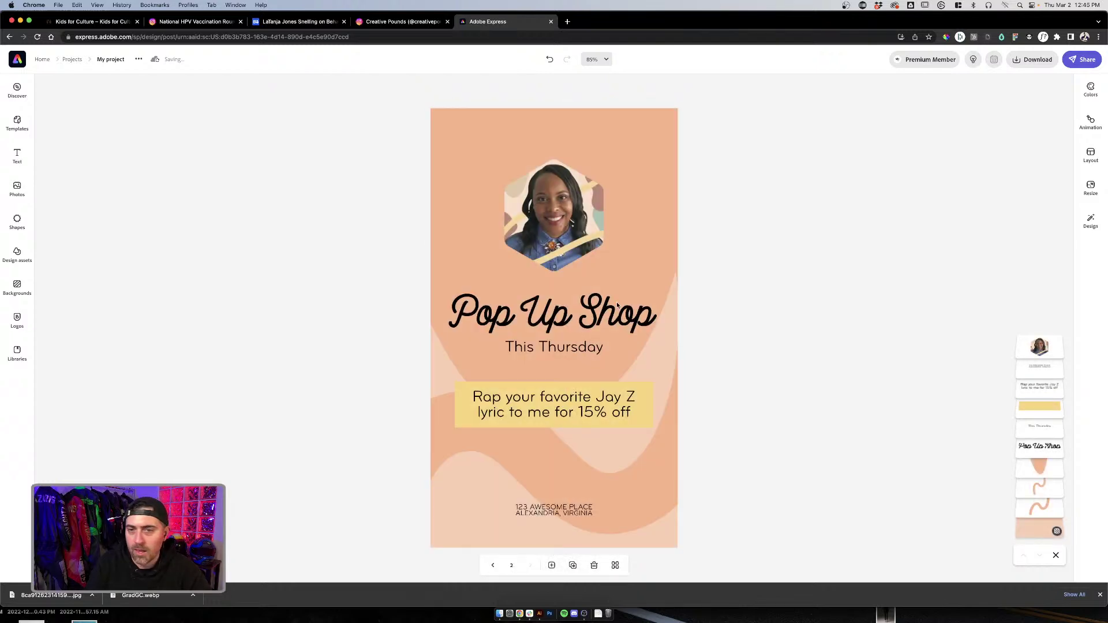
pyautogui.click(622, 298)
pyautogui.click(718, 275)
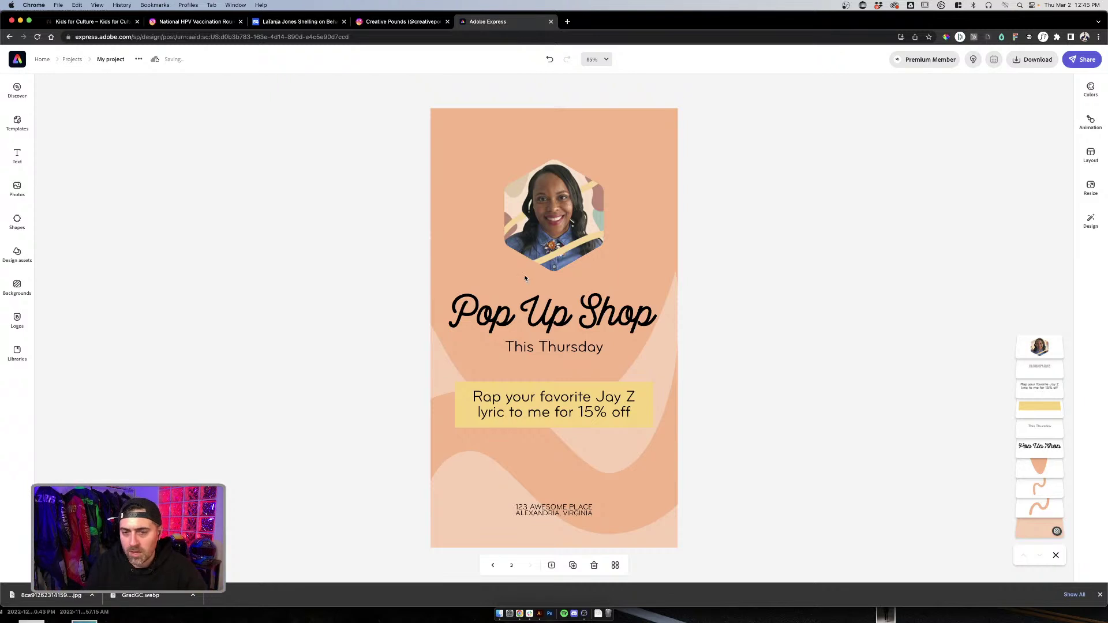
pyautogui.click(577, 304)
pyautogui.click(939, 190)
pyautogui.click(650, 198)
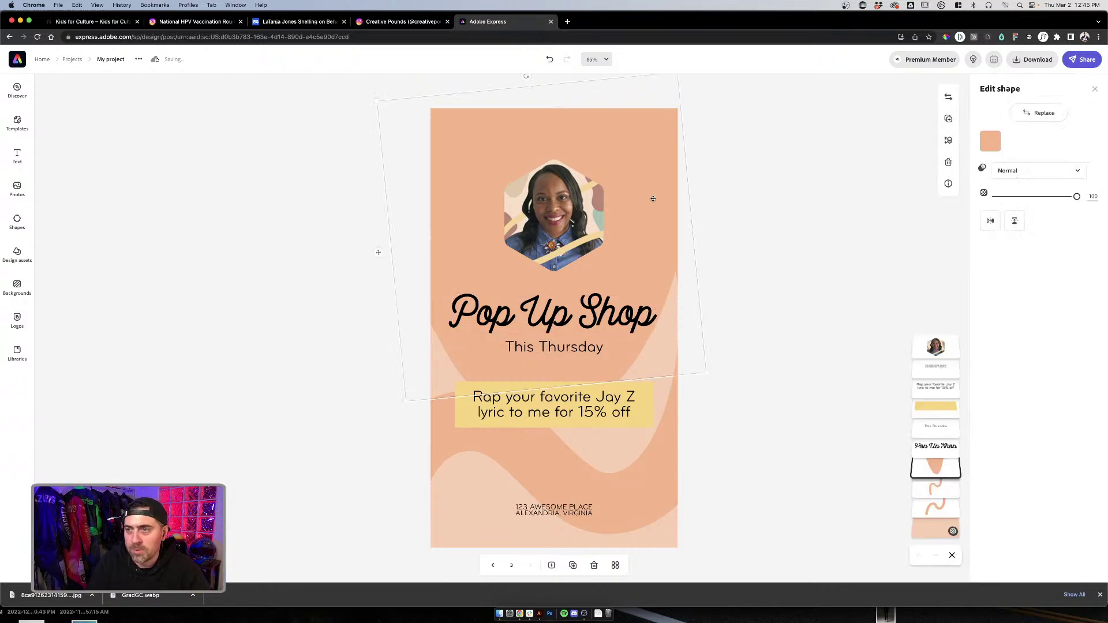
pyautogui.click(797, 169)
# Step: Resize the second page to the Letter print format, 8.5 x 11 in
pyautogui.click(1089, 189)
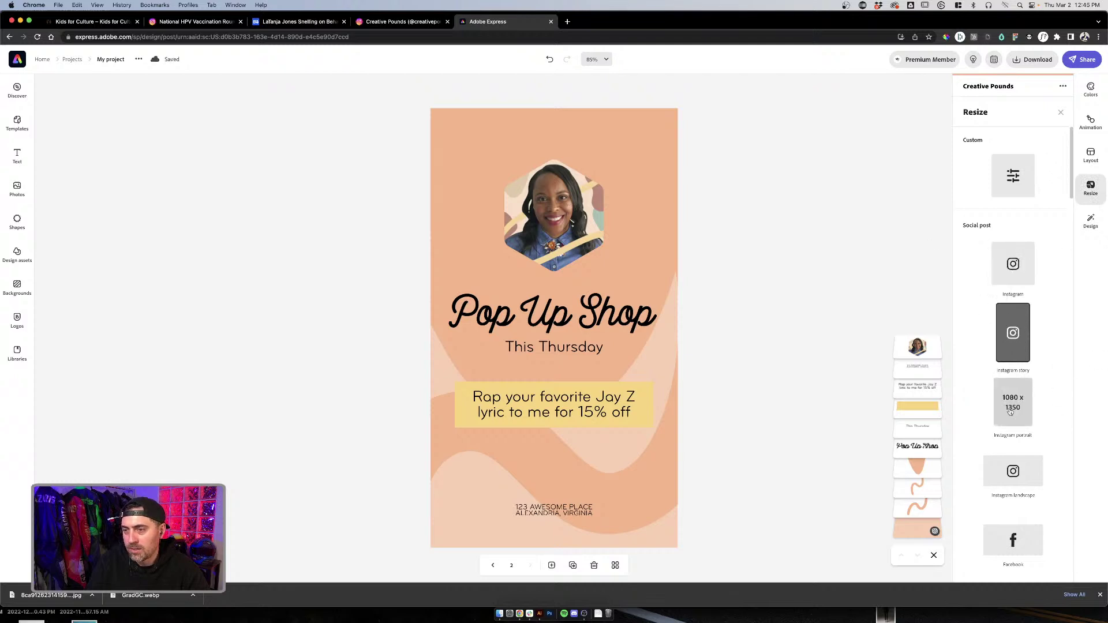
pyautogui.scroll(-10, 1003, 367)
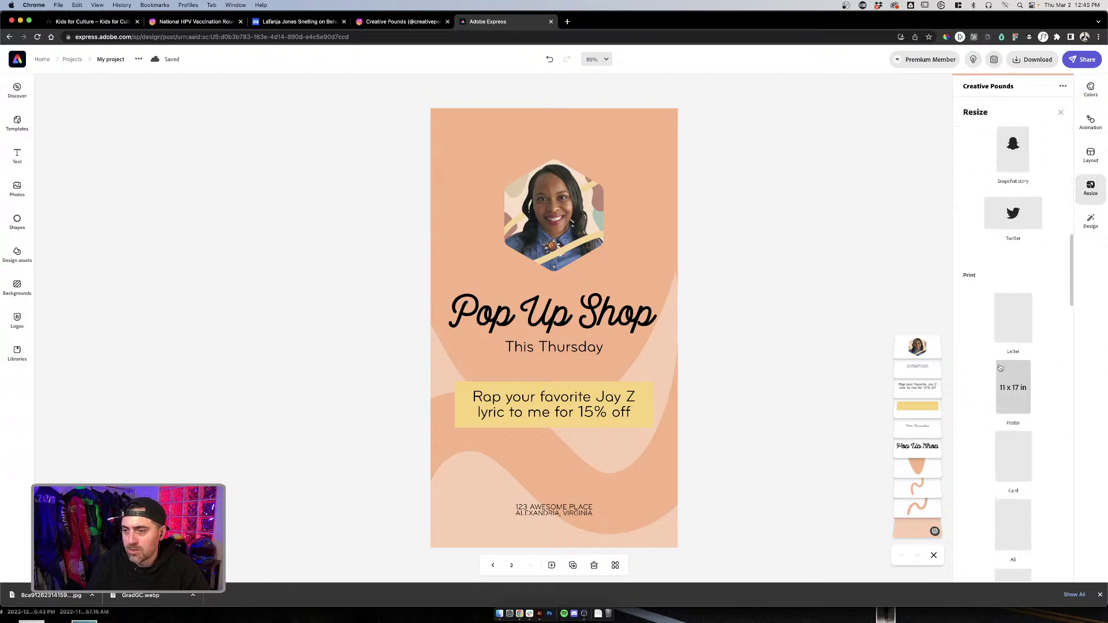
pyautogui.scroll(-1, 1000, 368)
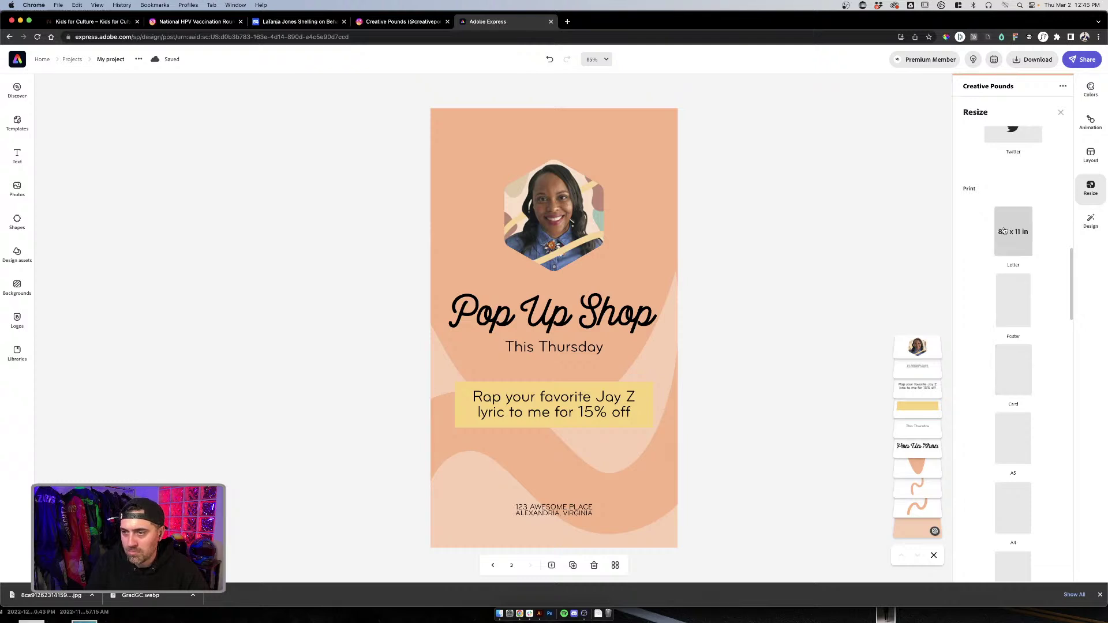
pyautogui.click(1020, 246)
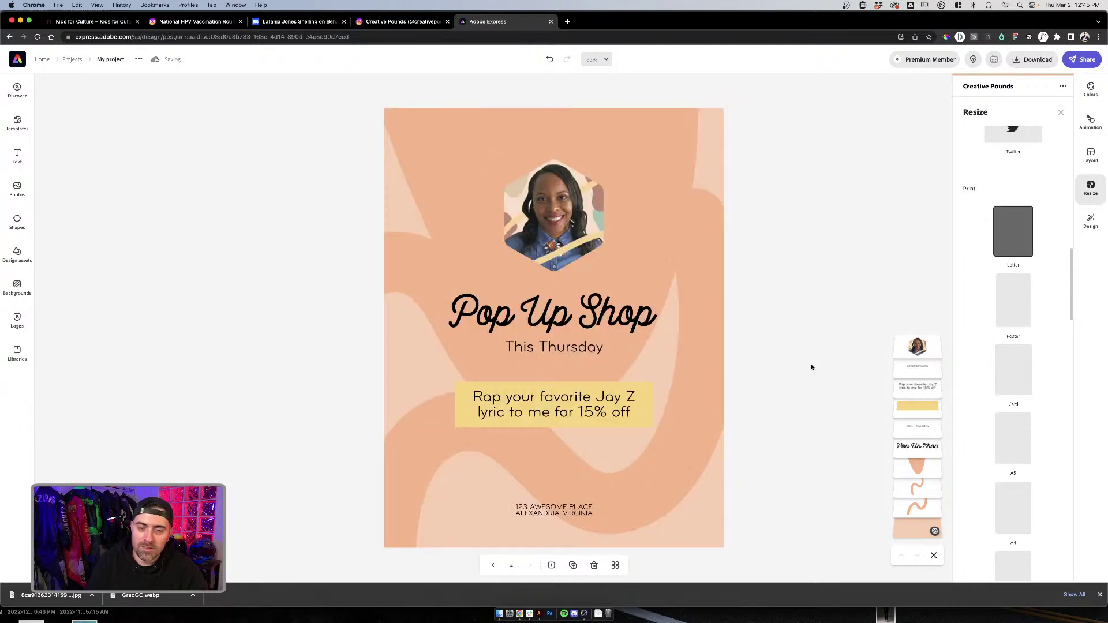
# Step: Replace the "Pop Up Shop" heading on the letter page with "About me"
pyautogui.click(736, 379)
pyautogui.click(597, 399)
pyautogui.click(598, 316)
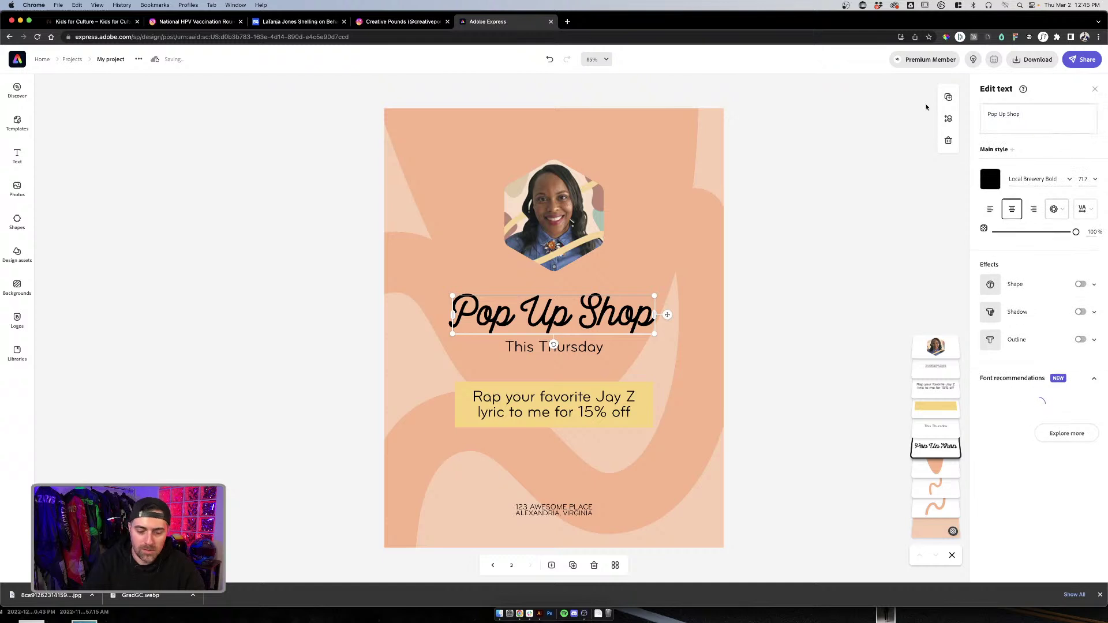
pyautogui.tripleClick(1050, 120)
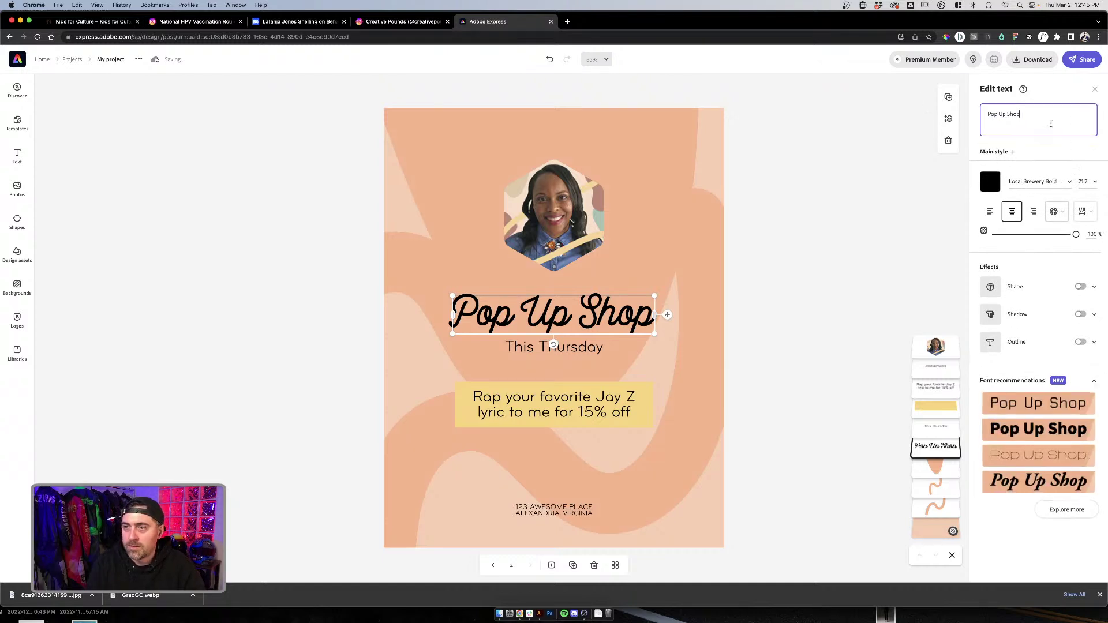
pyautogui.write('About me')
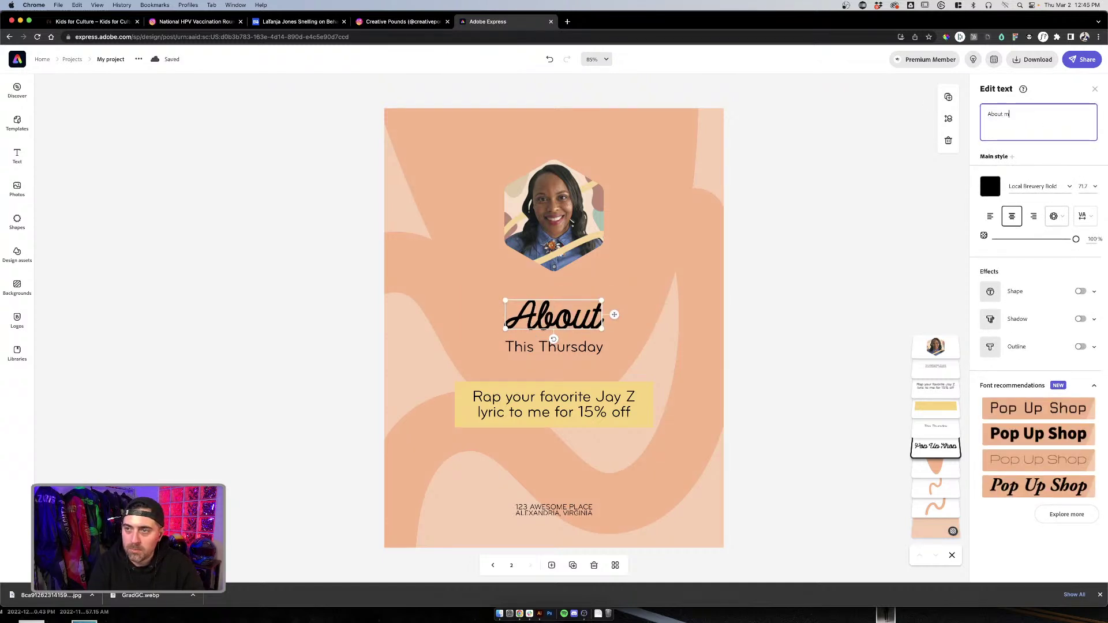
pyautogui.click(893, 178)
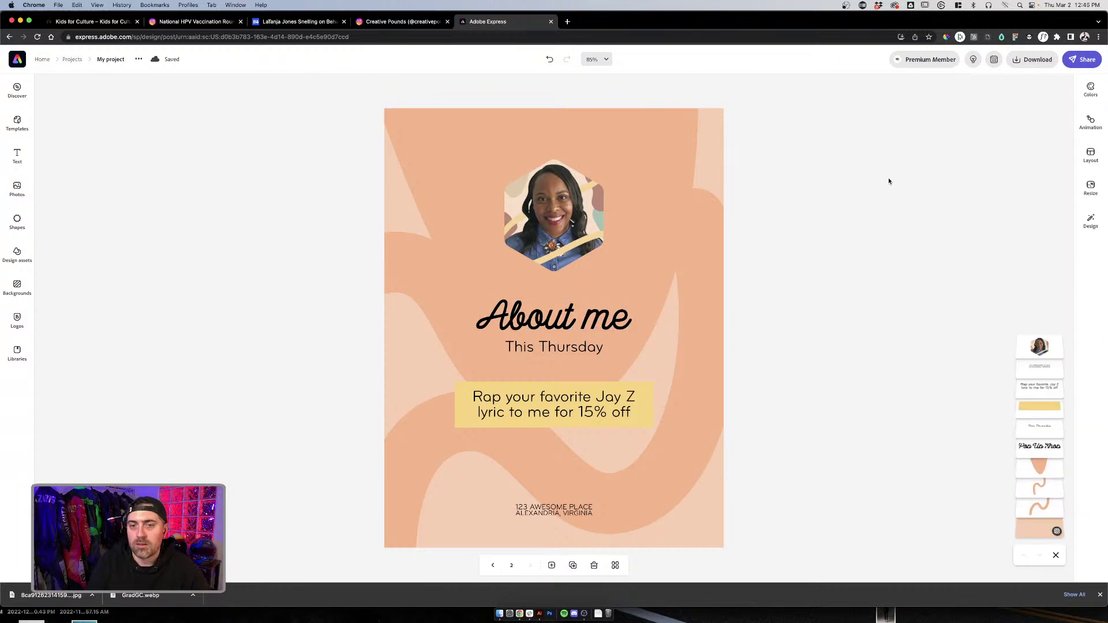
# Step: Find the About Us page on the Creative Pounds website and copy its description paragraphs below the portrait
pyautogui.click(554, 214)
pyautogui.click(597, 347)
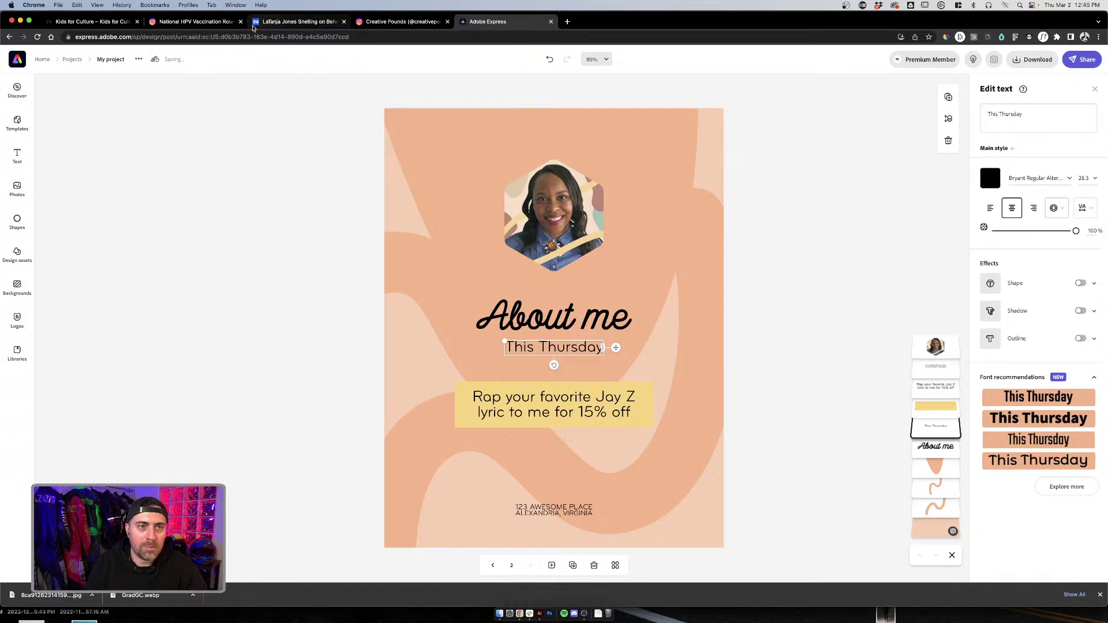
pyautogui.click(196, 23)
pyautogui.click(297, 22)
pyautogui.click(388, 23)
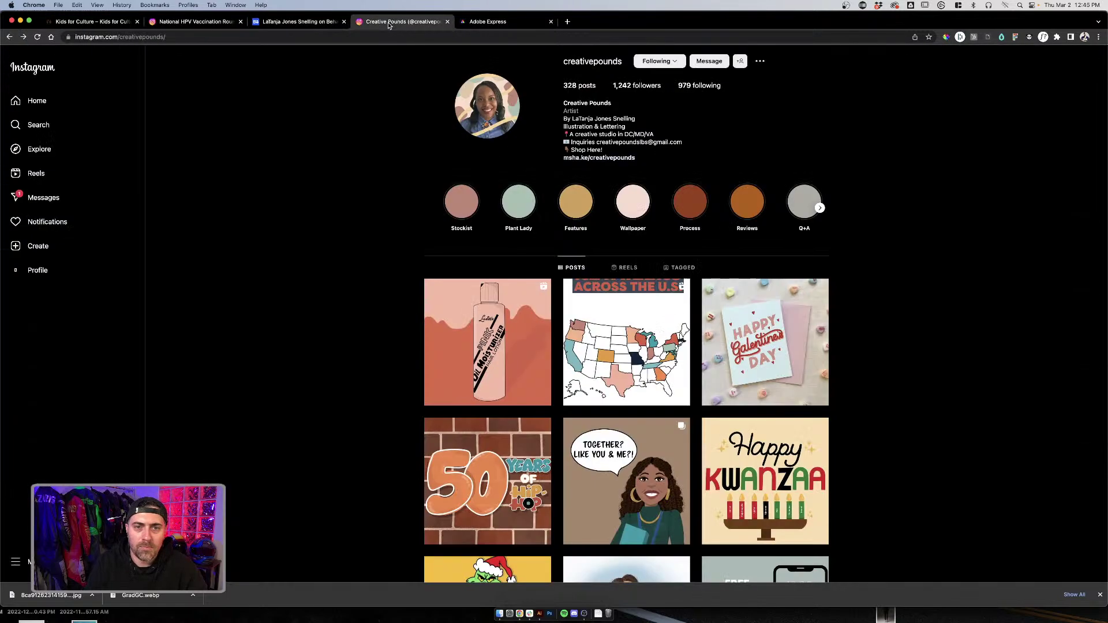
pyautogui.click(321, 19)
pyautogui.click(159, 356)
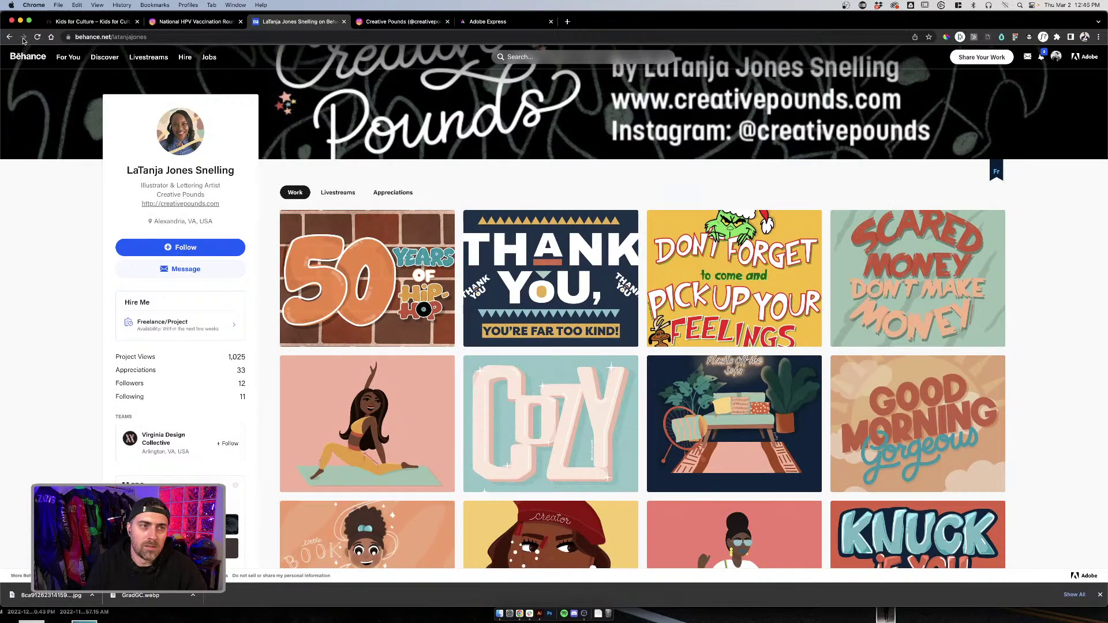
pyautogui.scroll(-1, 554, 179)
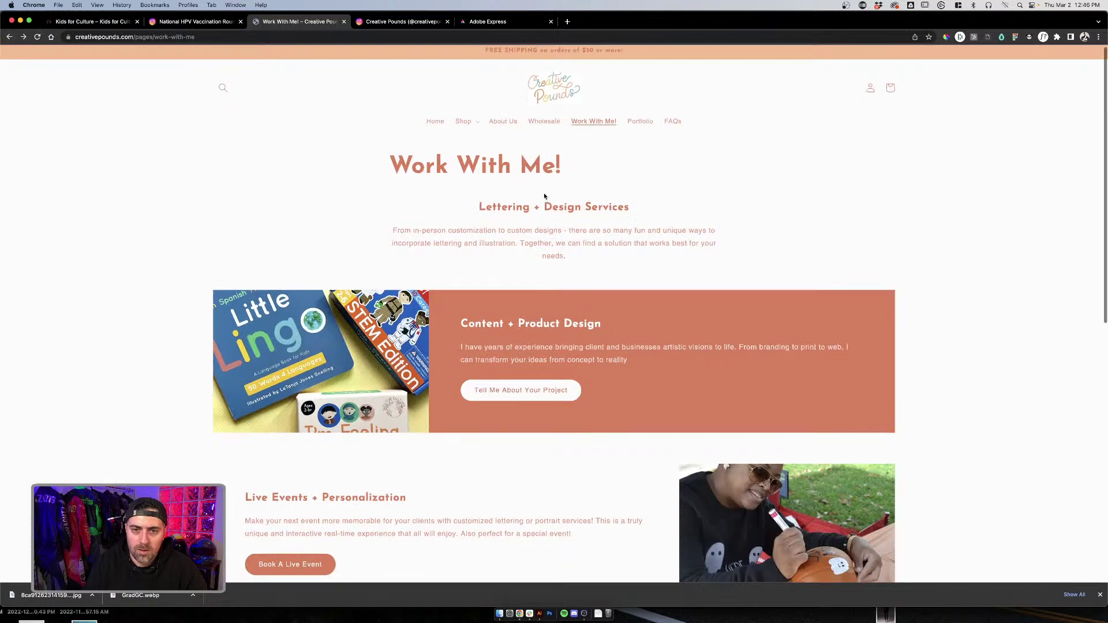
pyautogui.click(506, 118)
pyautogui.scroll(-3, 596, 265)
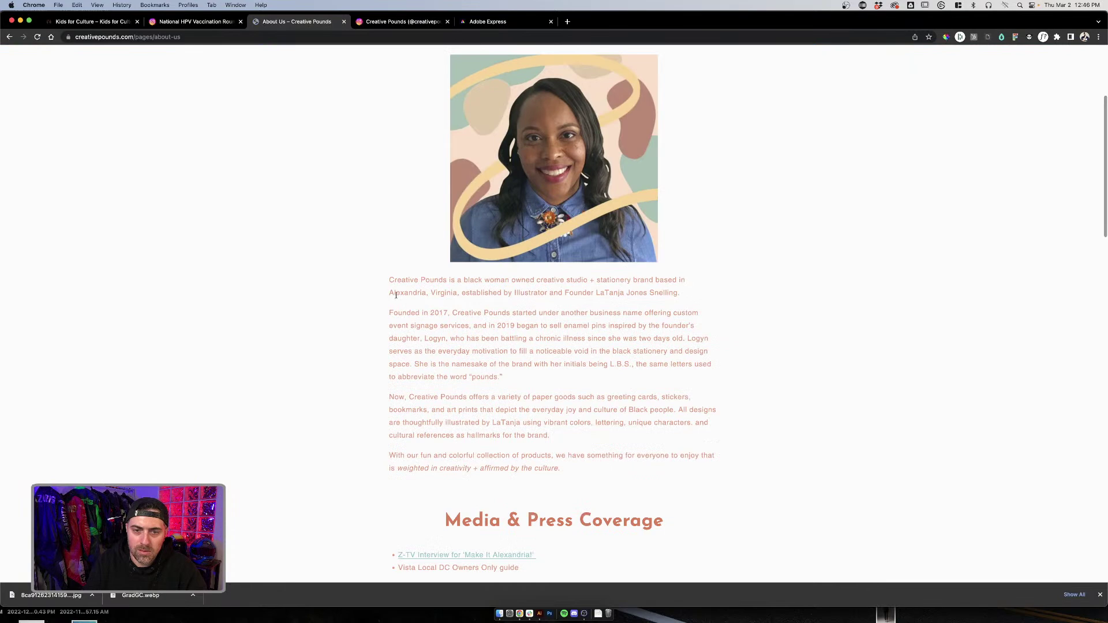
pyautogui.moveTo(388, 281); pyautogui.dragTo(581, 468)
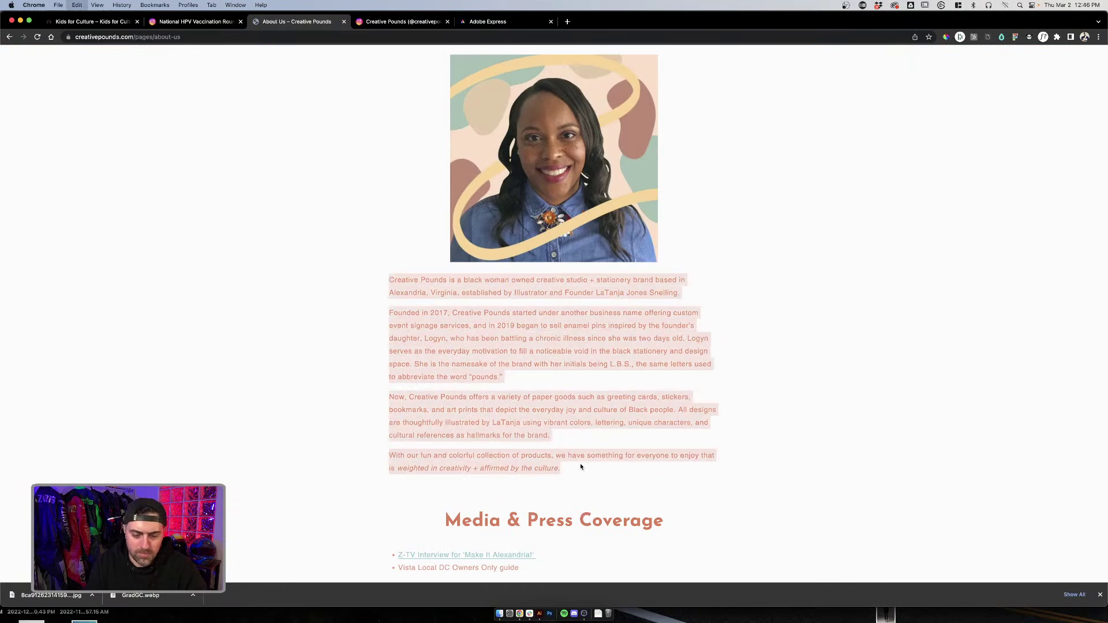
# Step: Return to the Adobe Express design and change the heading on the letter page to "About Us"
pyautogui.click(541, 618)
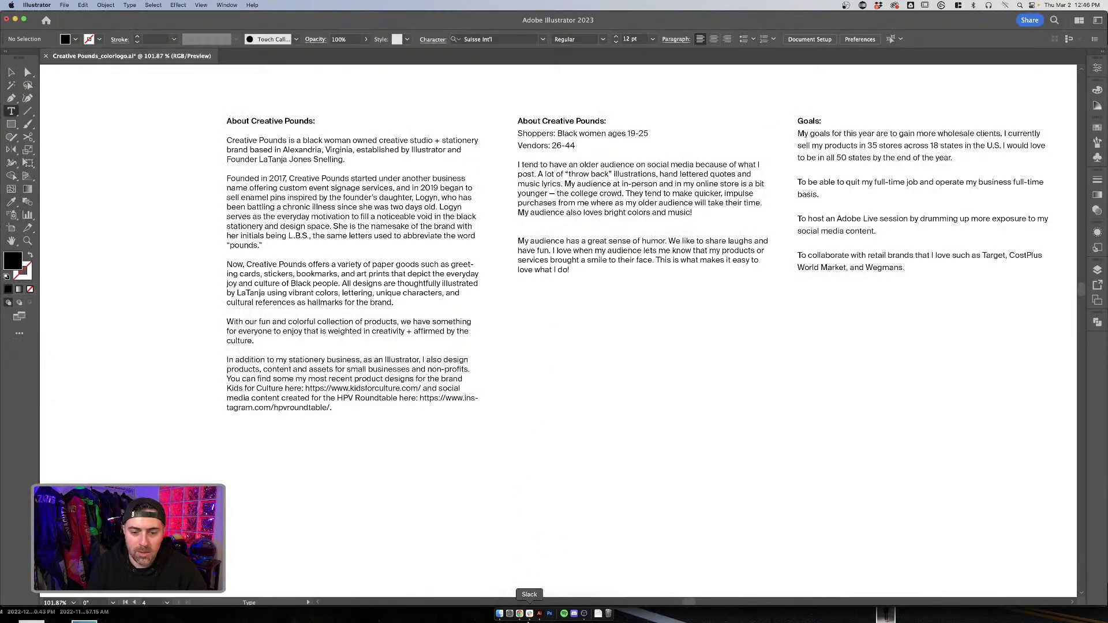
pyautogui.click(521, 616)
pyautogui.click(404, 21)
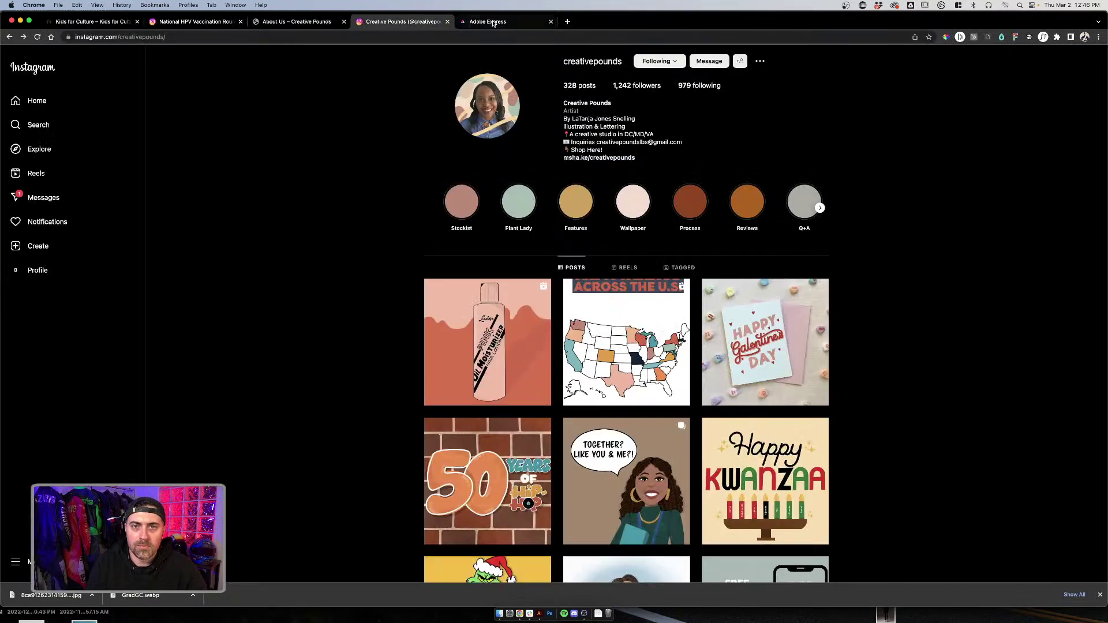
pyautogui.click(487, 21)
pyautogui.click(539, 313)
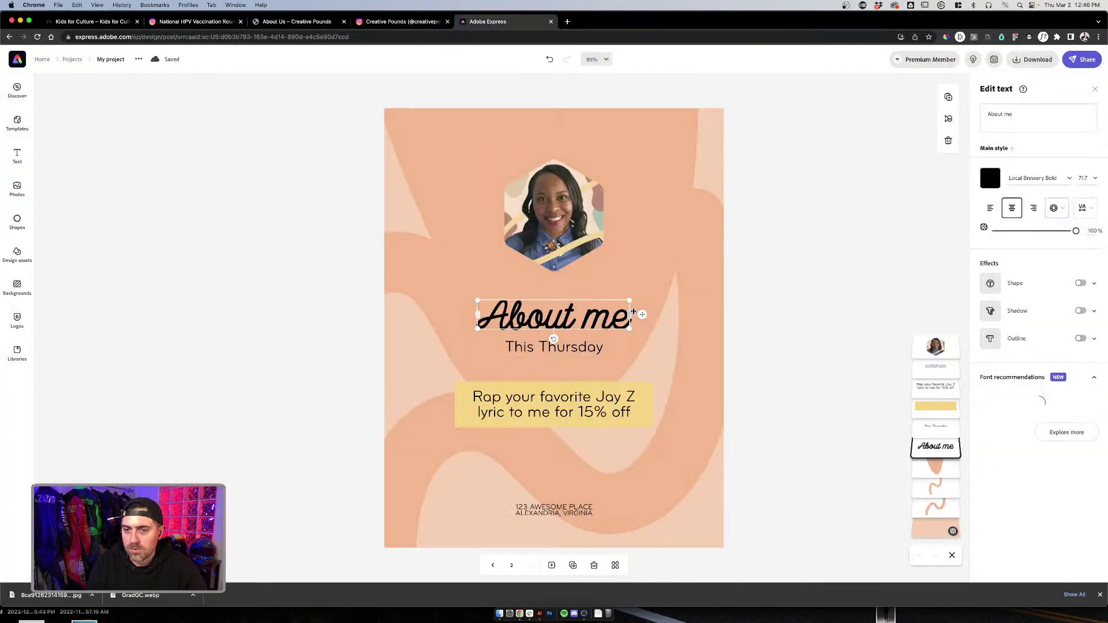
pyautogui.click(1008, 114)
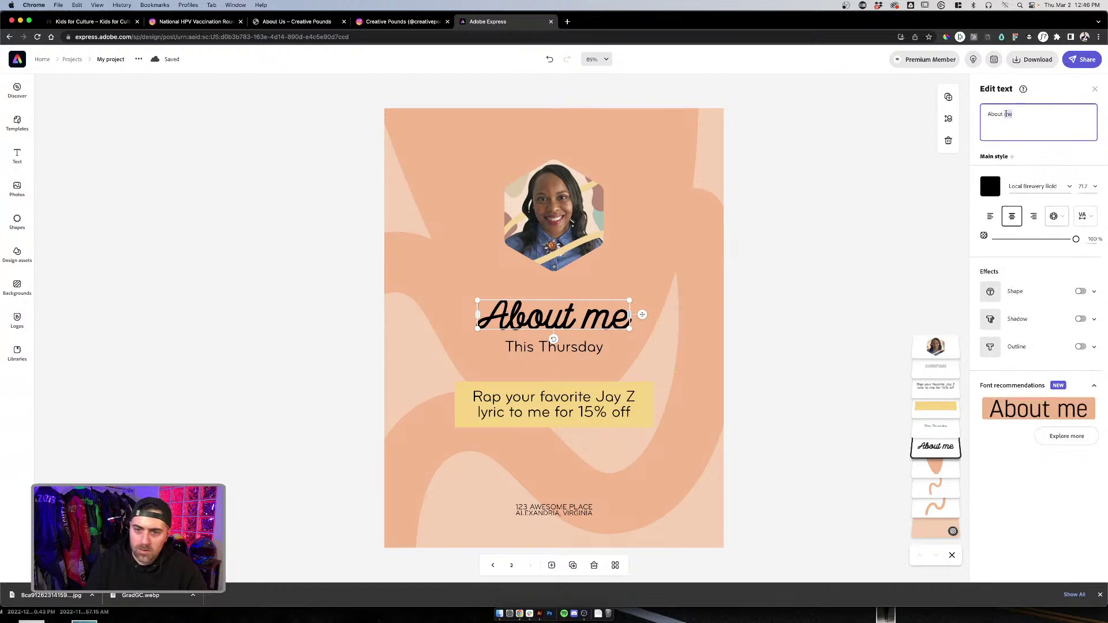
pyautogui.write('Us')
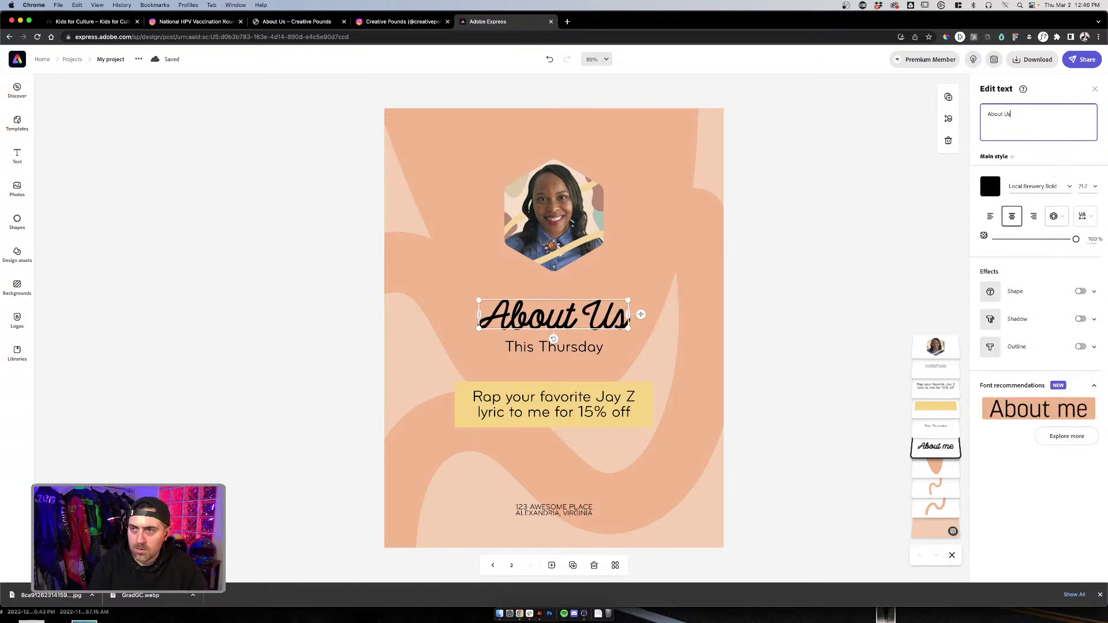
pyautogui.click(665, 335)
pyautogui.click(621, 315)
pyautogui.click(750, 277)
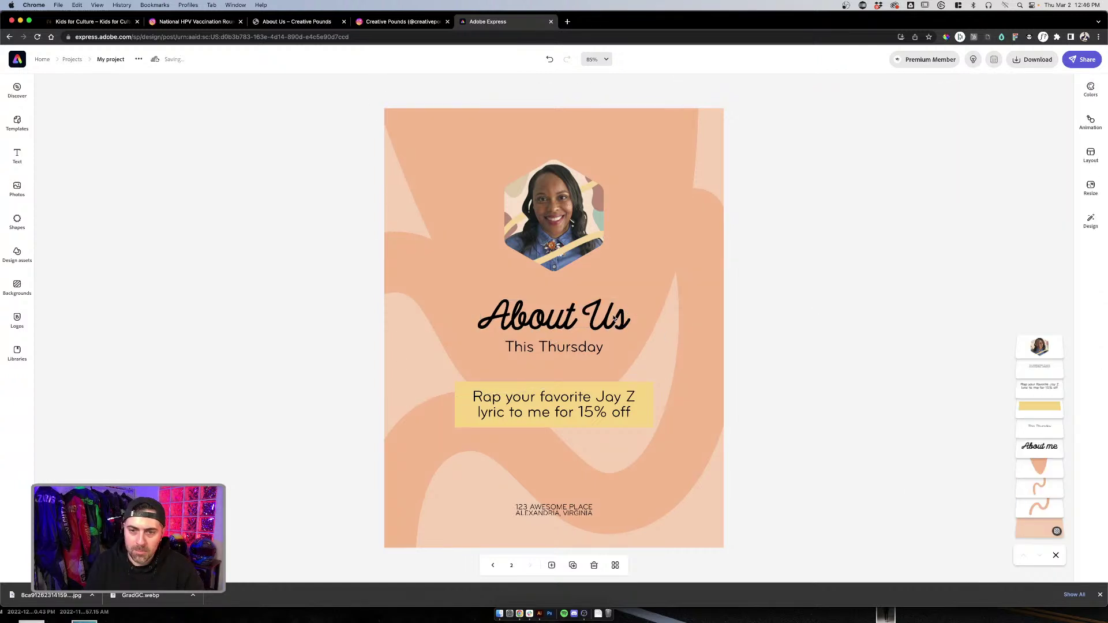
# Step: Enlarge the background shapes together and reposition them so they fill more of the letter page
pyautogui.click(572, 346)
pyautogui.click(676, 168)
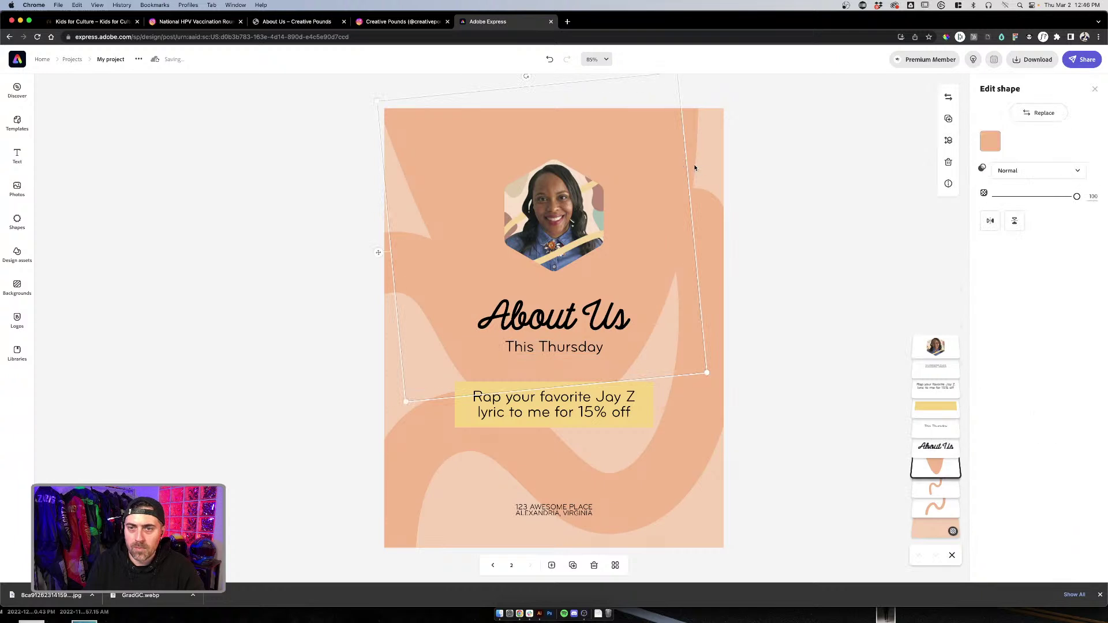
pyautogui.keyDown('shift'); pyautogui.click(692, 123); pyautogui.keyUp('shift')
pyautogui.moveTo(704, 539); pyautogui.dragTo(791, 557)
pyautogui.moveTo(669, 202); pyautogui.dragTo(609, 192)
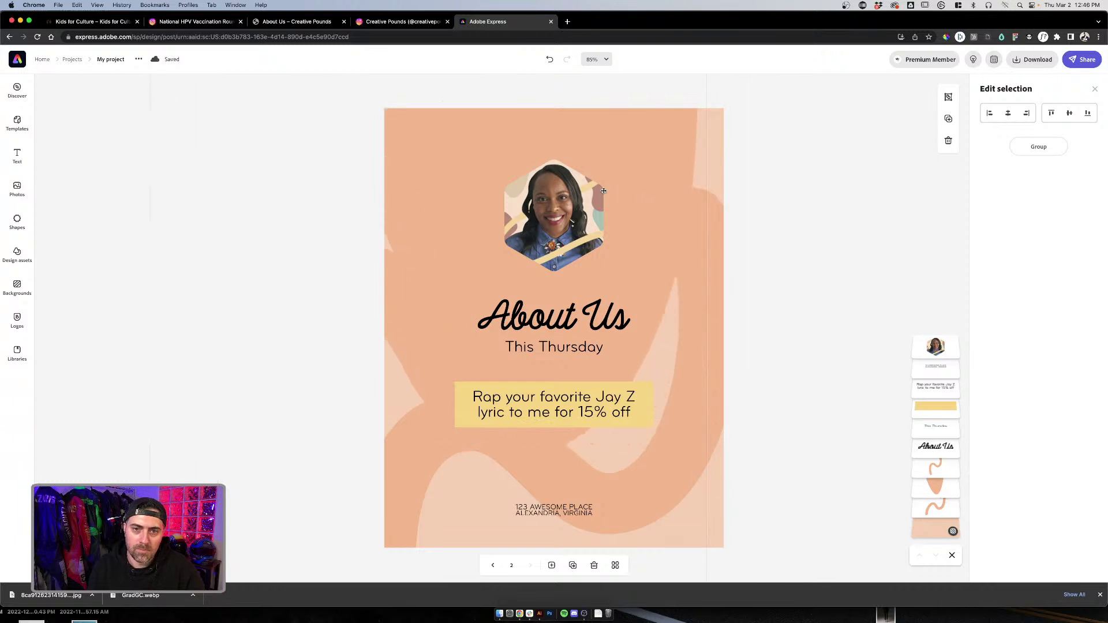
pyautogui.scroll(-5, 800, 264)
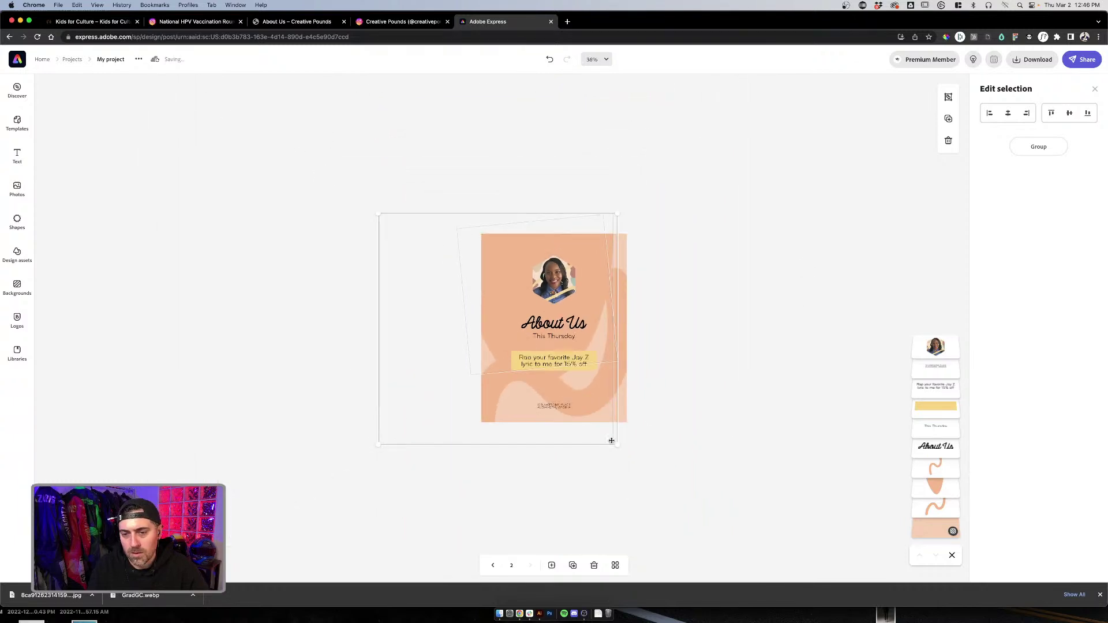
pyautogui.moveTo(616, 446); pyautogui.dragTo(641, 458)
pyautogui.moveTo(590, 269); pyautogui.dragTo(578, 269)
pyautogui.moveTo(623, 462); pyautogui.dragTo(656, 474)
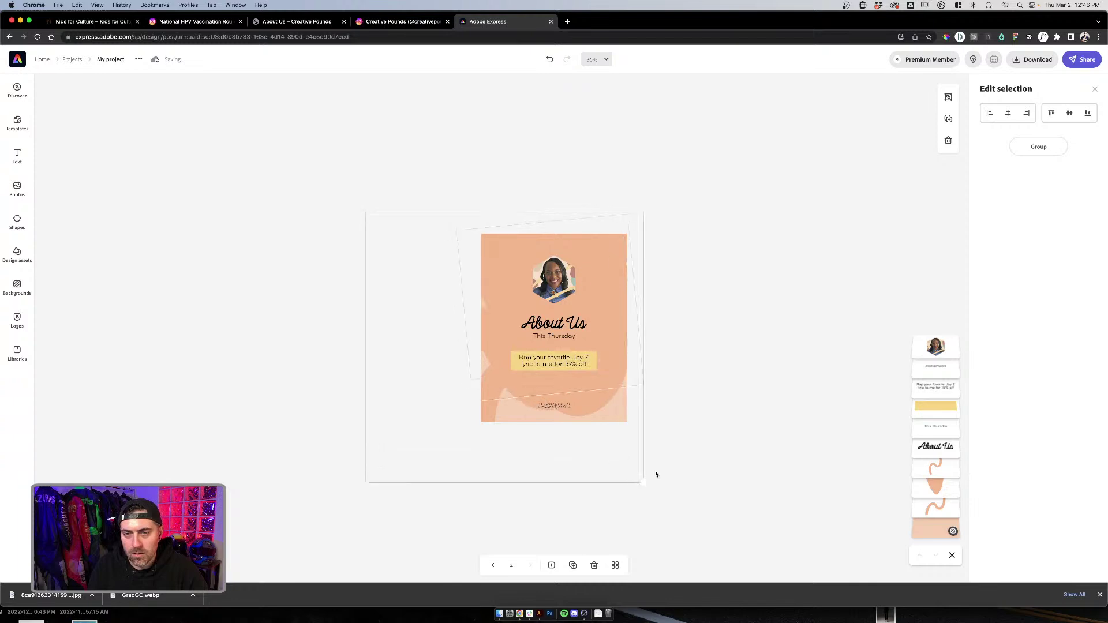
pyautogui.moveTo(594, 255); pyautogui.dragTo(590, 246)
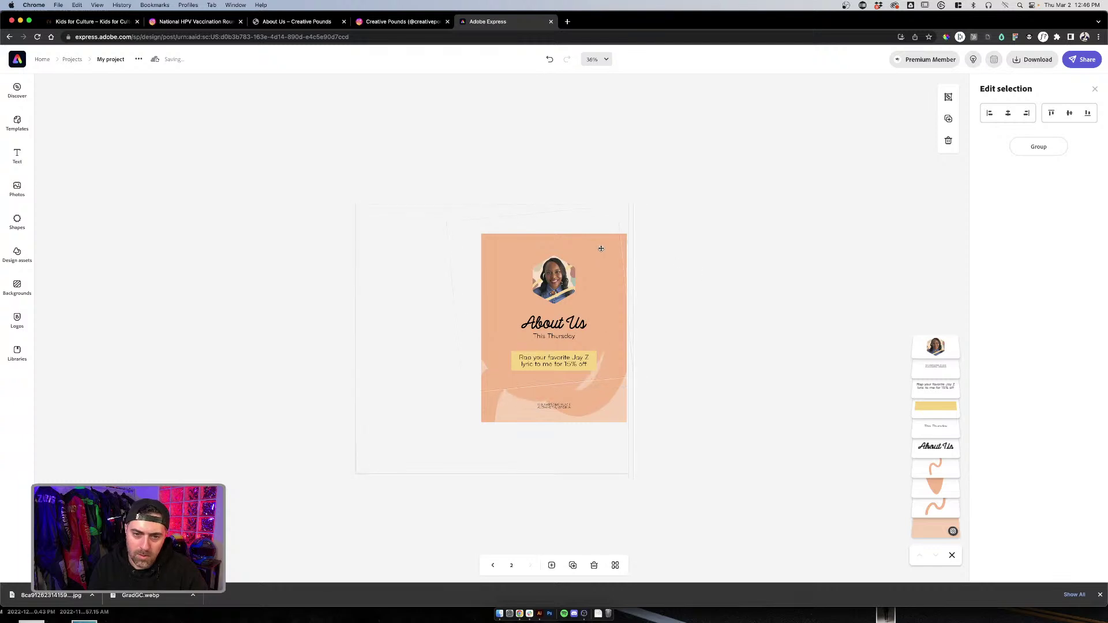
pyautogui.click(728, 341)
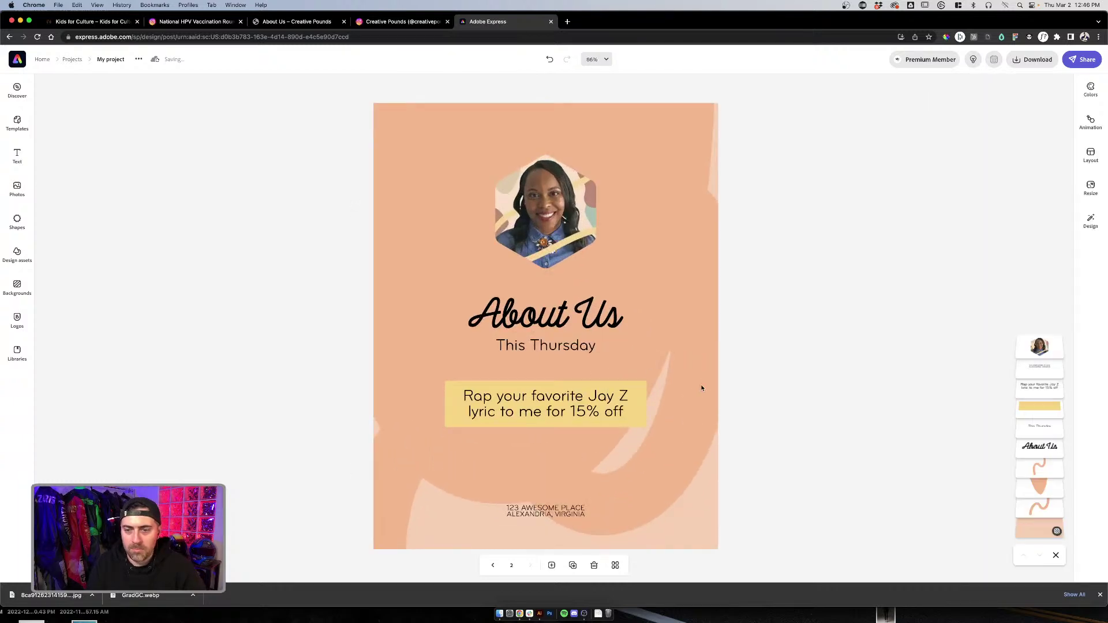
# Step: Delete the two wavy line shapes from the letter page's background
pyautogui.click(699, 388)
pyautogui.click(940, 470)
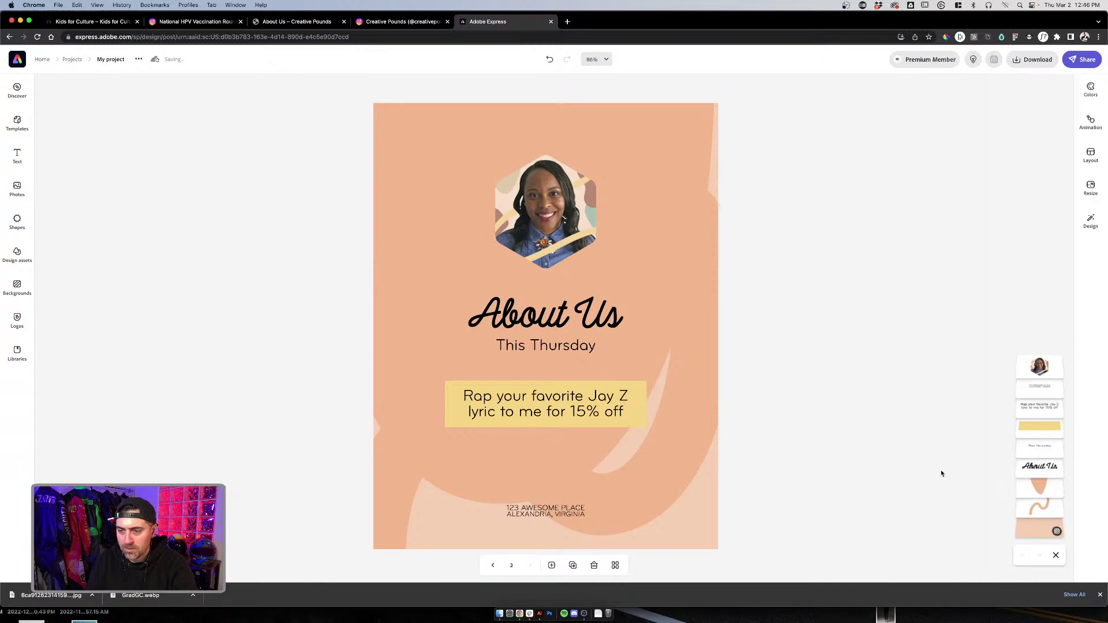
pyautogui.click(1035, 505)
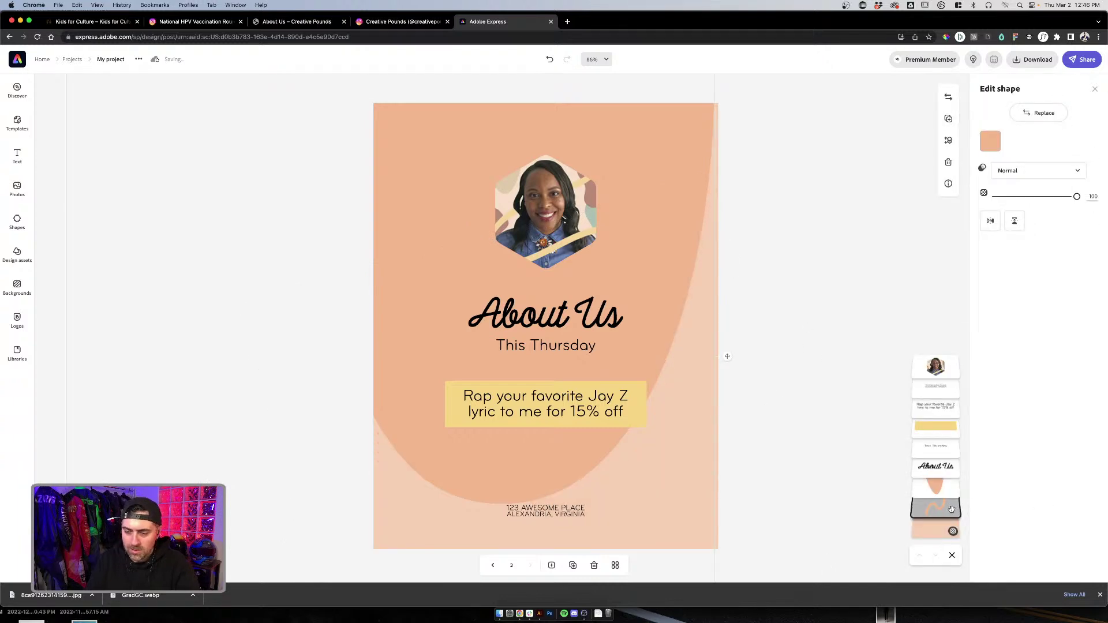
pyautogui.press('Delete')
# Step: Move the remaining rounded shape into the page's upper-left corner and place a rotated duplicate in the lower-right corner
pyautogui.click(643, 242)
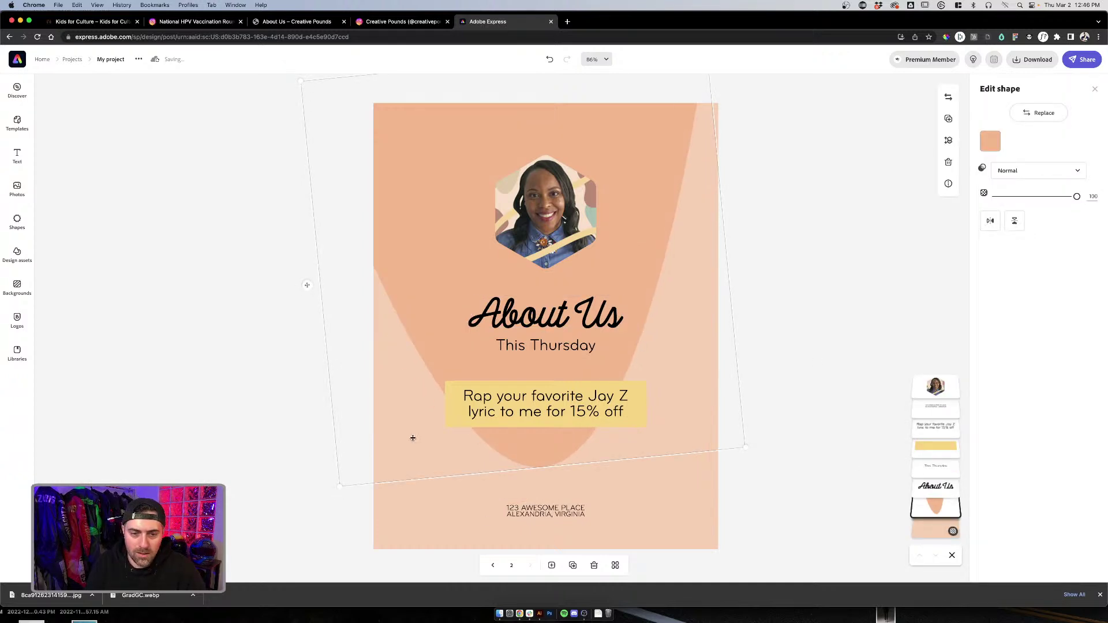
pyautogui.moveTo(619, 283); pyautogui.dragTo(113, 200)
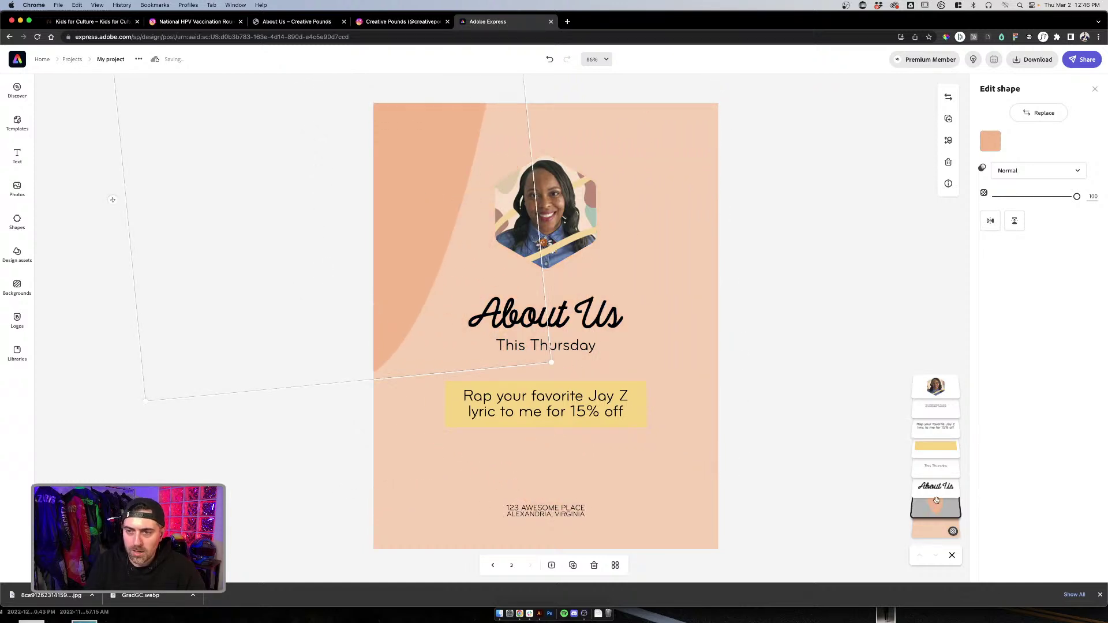
pyautogui.click(948, 118)
pyautogui.moveTo(531, 233); pyautogui.dragTo(874, 282)
pyautogui.moveTo(702, 189); pyautogui.dragTo(734, 514)
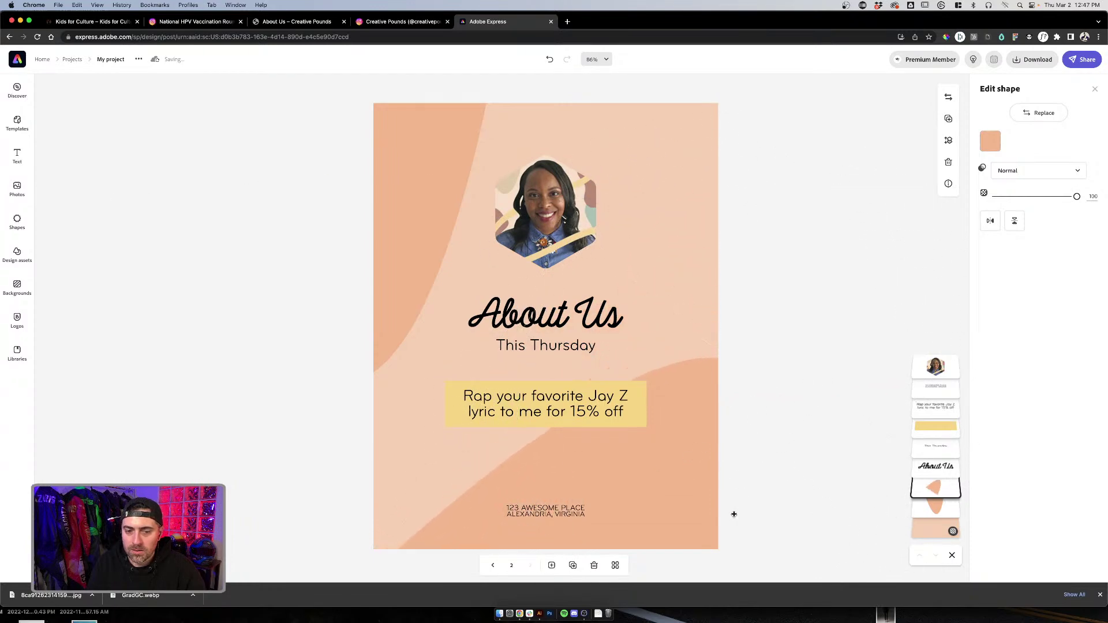
pyautogui.click(805, 310)
# Step: Shrink the hexagonal portrait, center it near the top of the page, and move the "About Us" heading up beneath it
pyautogui.click(710, 380)
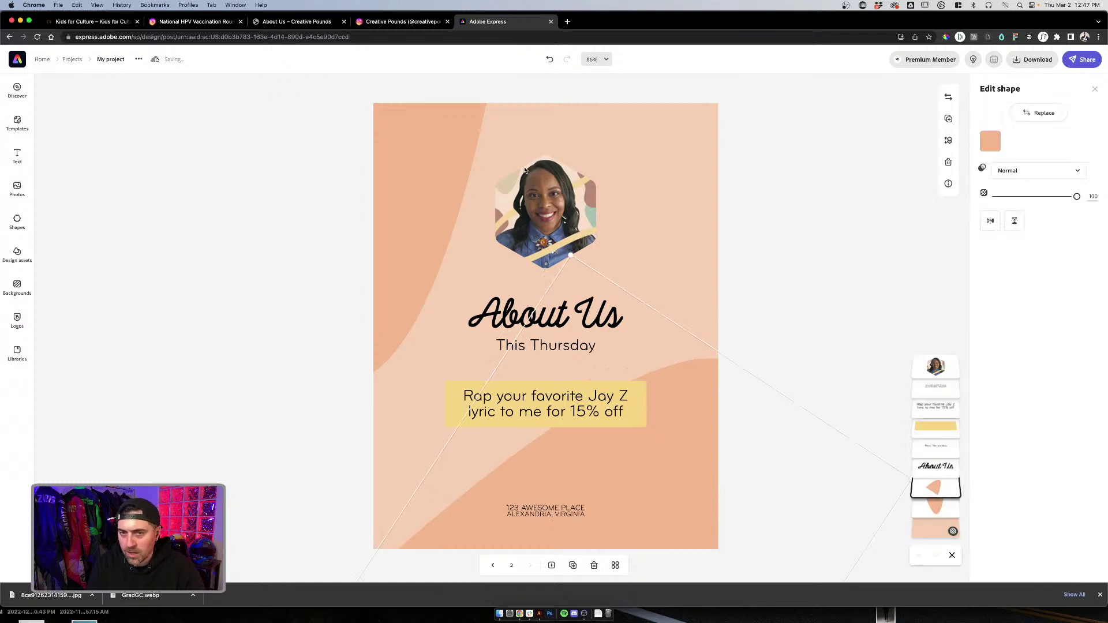
pyautogui.click(564, 194)
pyautogui.moveTo(596, 266); pyautogui.dragTo(570, 239)
pyautogui.moveTo(541, 193); pyautogui.dragTo(558, 165)
pyautogui.moveTo(562, 166); pyautogui.dragTo(563, 170)
pyautogui.click(632, 297)
pyautogui.moveTo(605, 331); pyautogui.dragTo(605, 252)
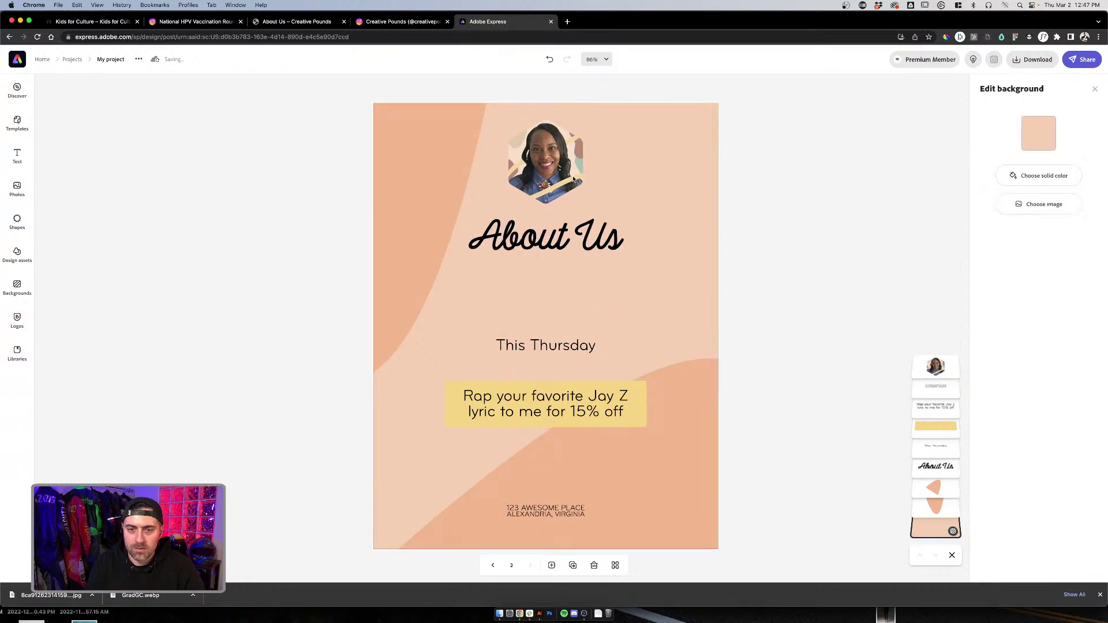
# Step: Copy all the description paragraphs from the Creative Pounds About Us page again and return to the Adobe Express design
pyautogui.click(551, 344)
pyautogui.click(306, 21)
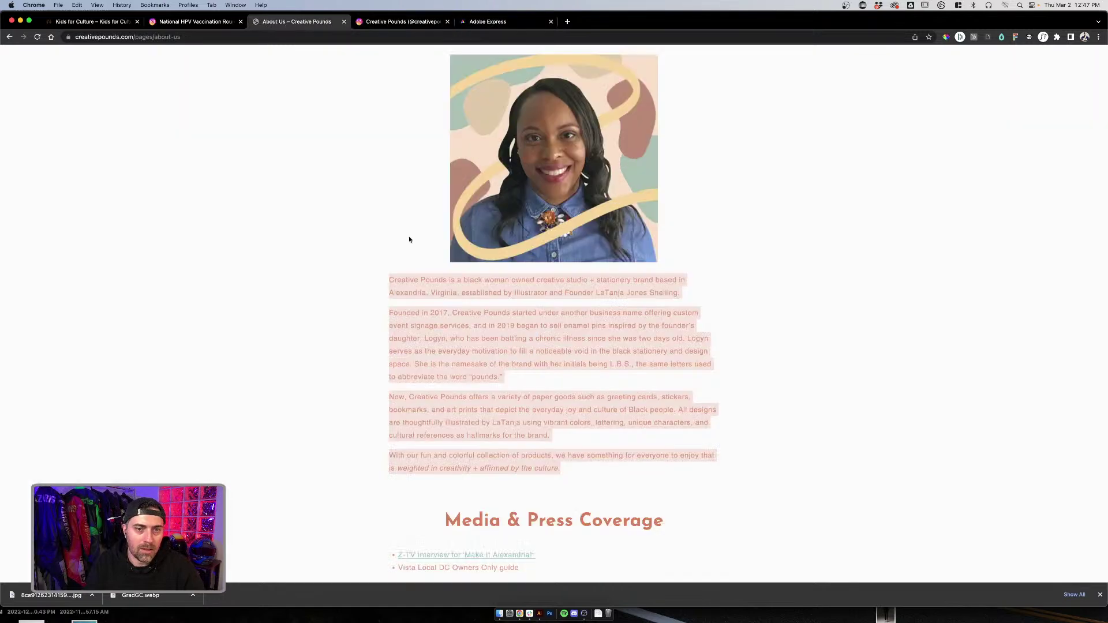
pyautogui.click(552, 455)
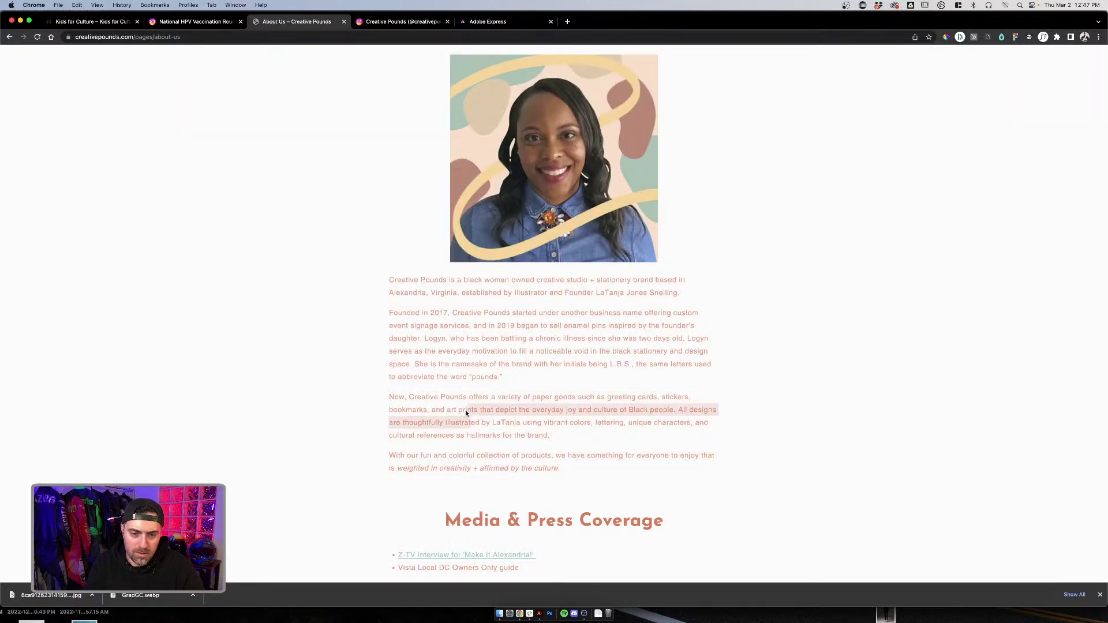
pyautogui.moveTo(389, 280); pyautogui.dragTo(573, 477)
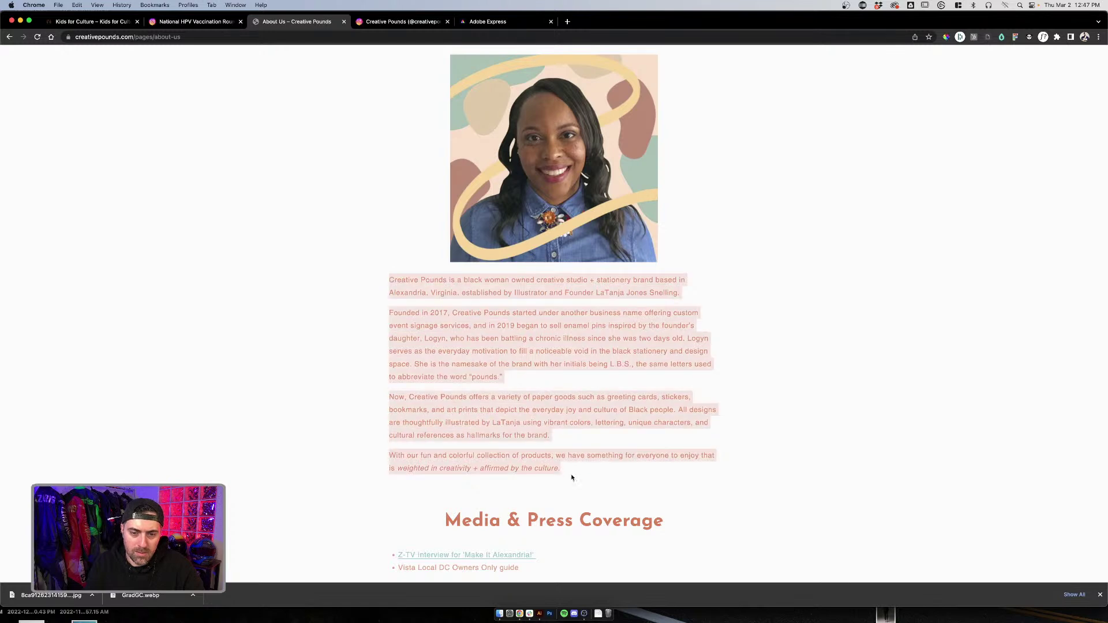
pyautogui.click(488, 21)
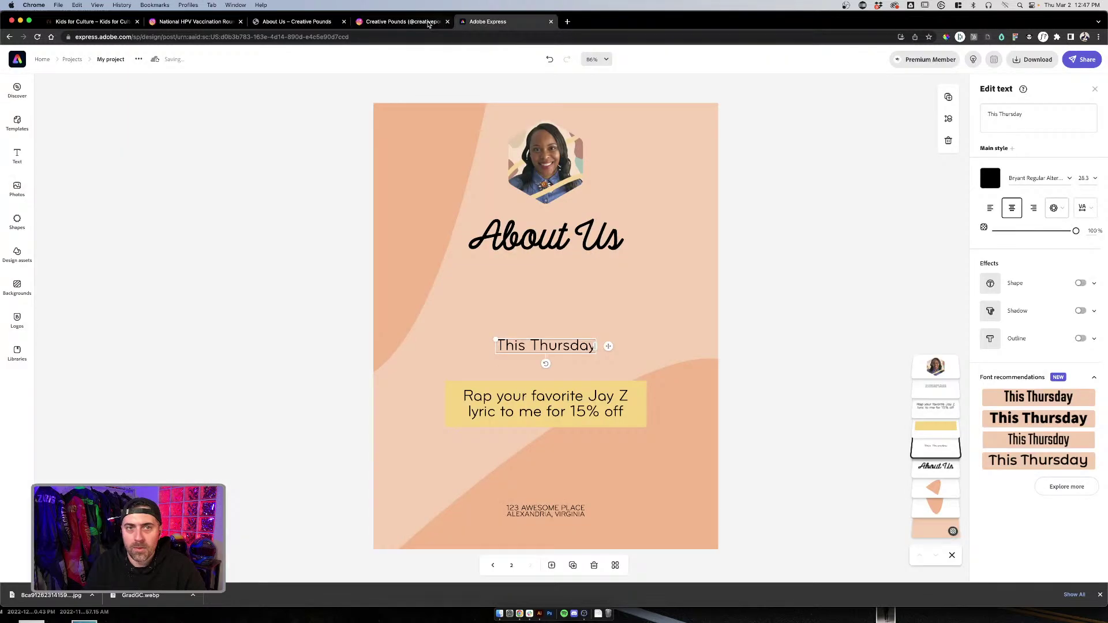
# Step: Paste the description as a text block, left-align it, and place it directly under the "About Us" heading
pyautogui.click(1050, 123)
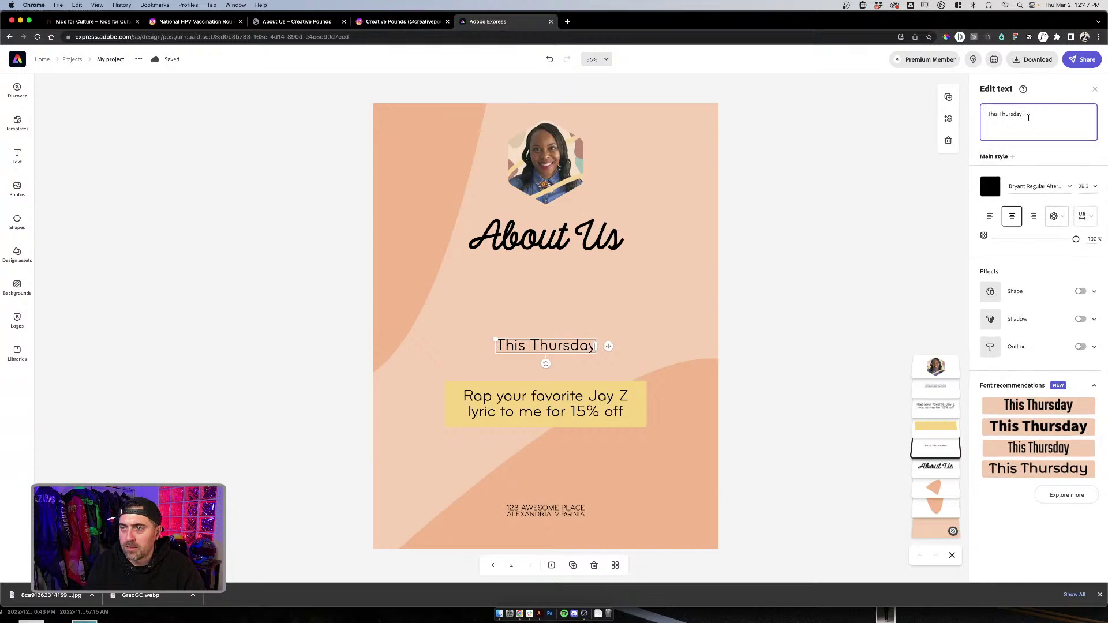
pyautogui.press('super+v')
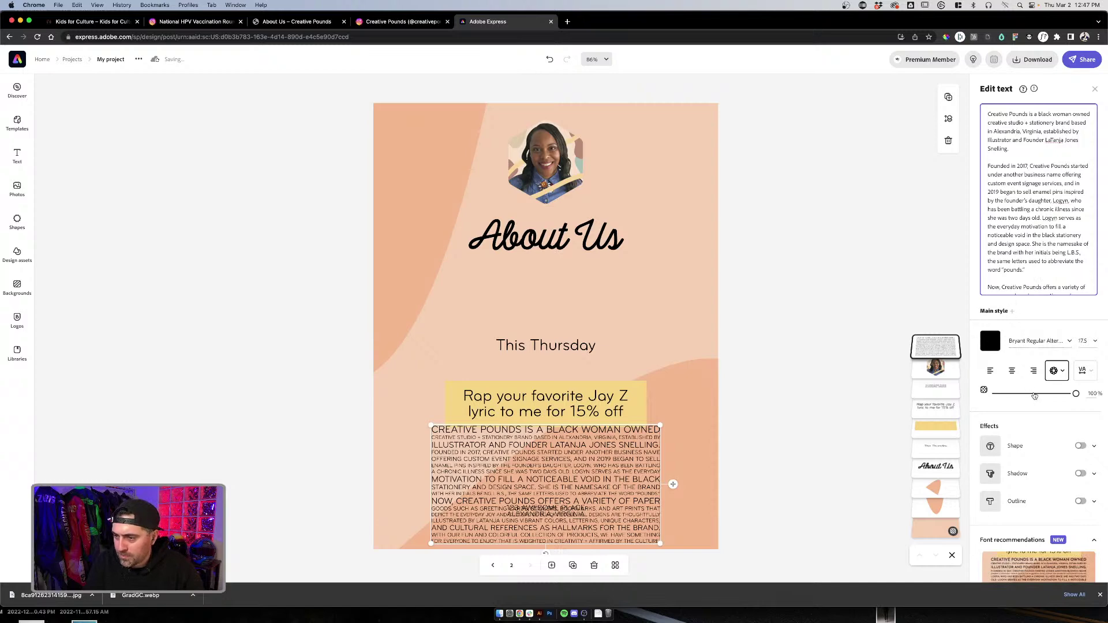
pyautogui.click(1056, 370)
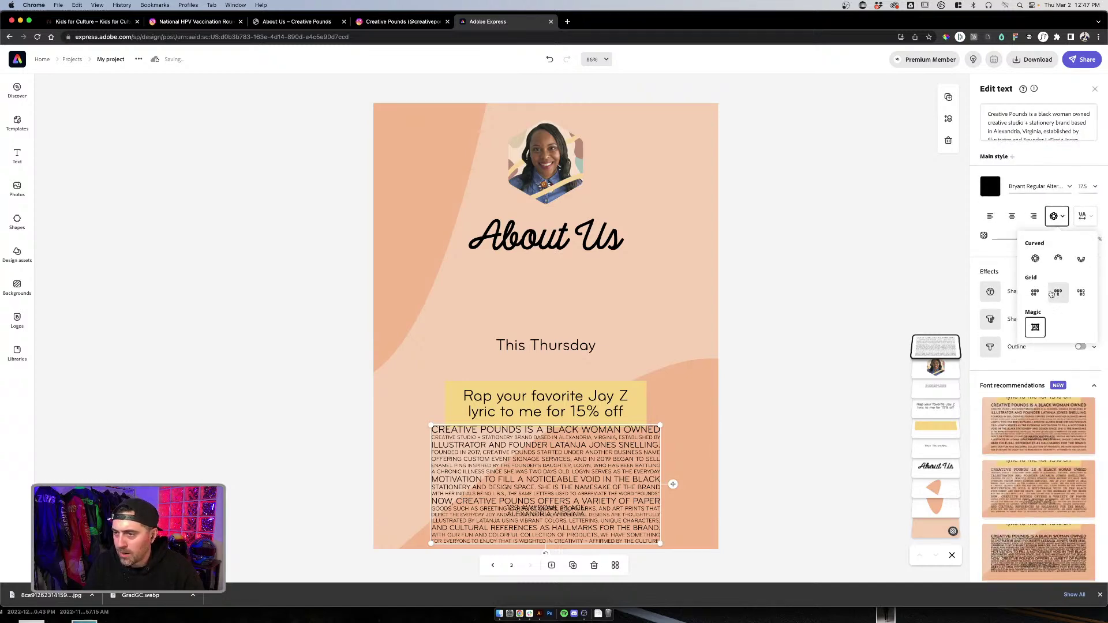
pyautogui.click(990, 216)
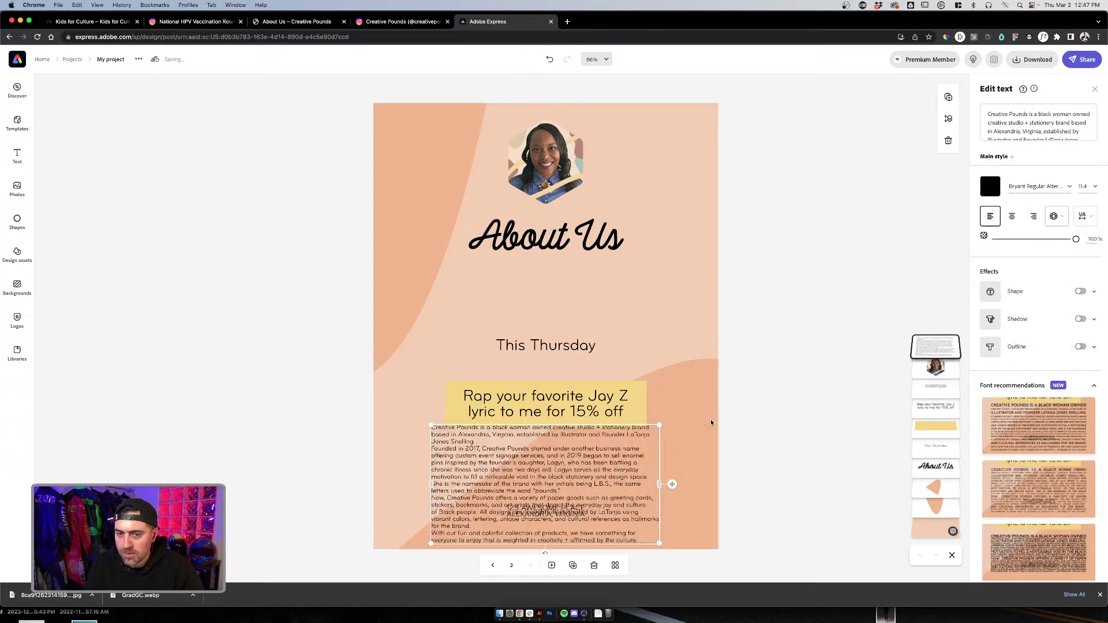
pyautogui.moveTo(551, 457); pyautogui.dragTo(556, 291)
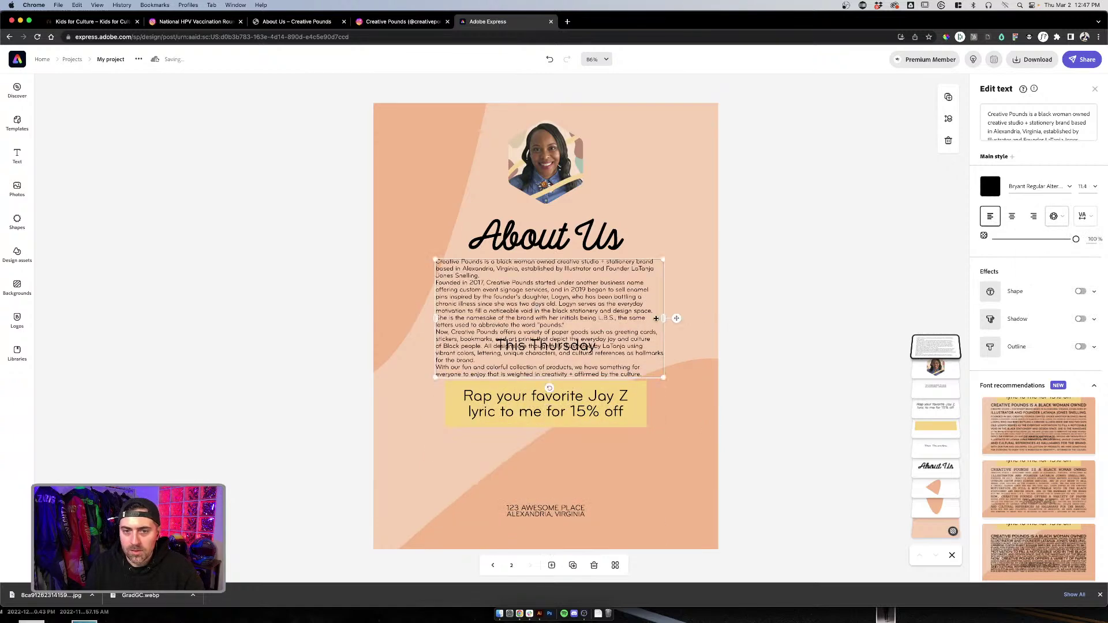
pyautogui.click(789, 341)
# Step: Delete the promo line with its yellow box and the "This Thursday" text, moving the description block lower on the page
pyautogui.click(637, 421)
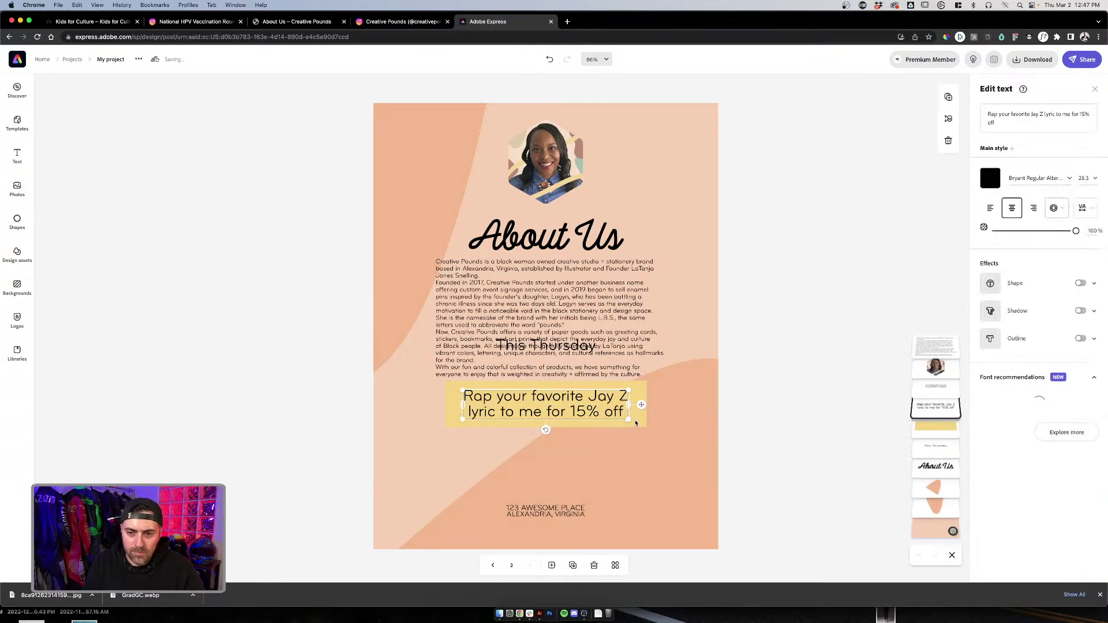
pyautogui.keyDown('shift'); pyautogui.click(638, 422); pyautogui.keyUp('shift')
pyautogui.press('BackSpace')
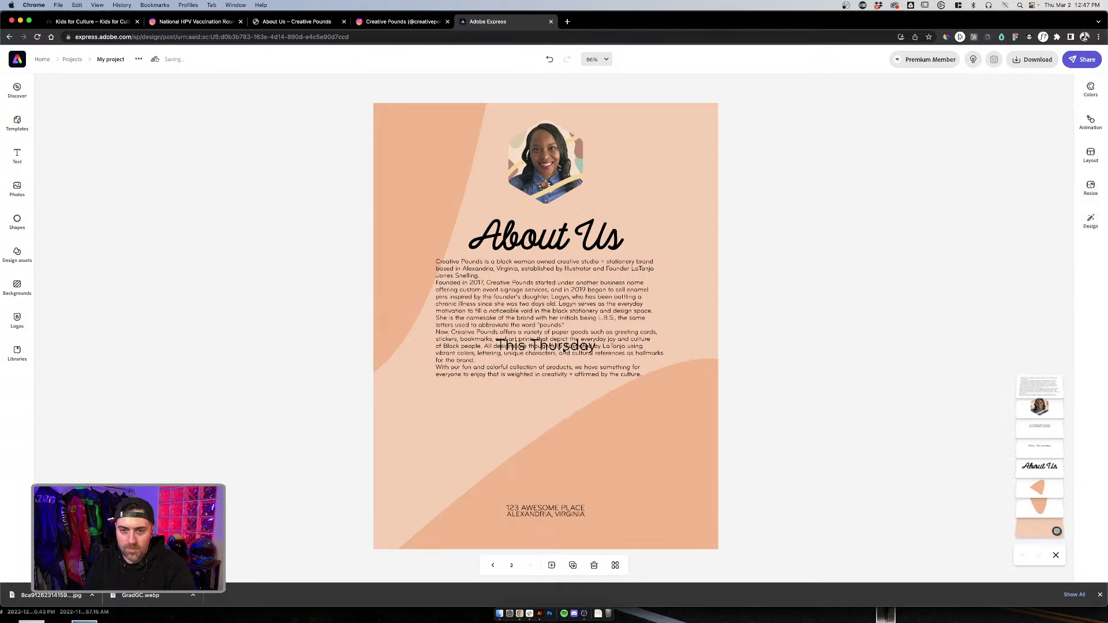
pyautogui.click(564, 351)
pyautogui.moveTo(556, 261); pyautogui.dragTo(555, 363)
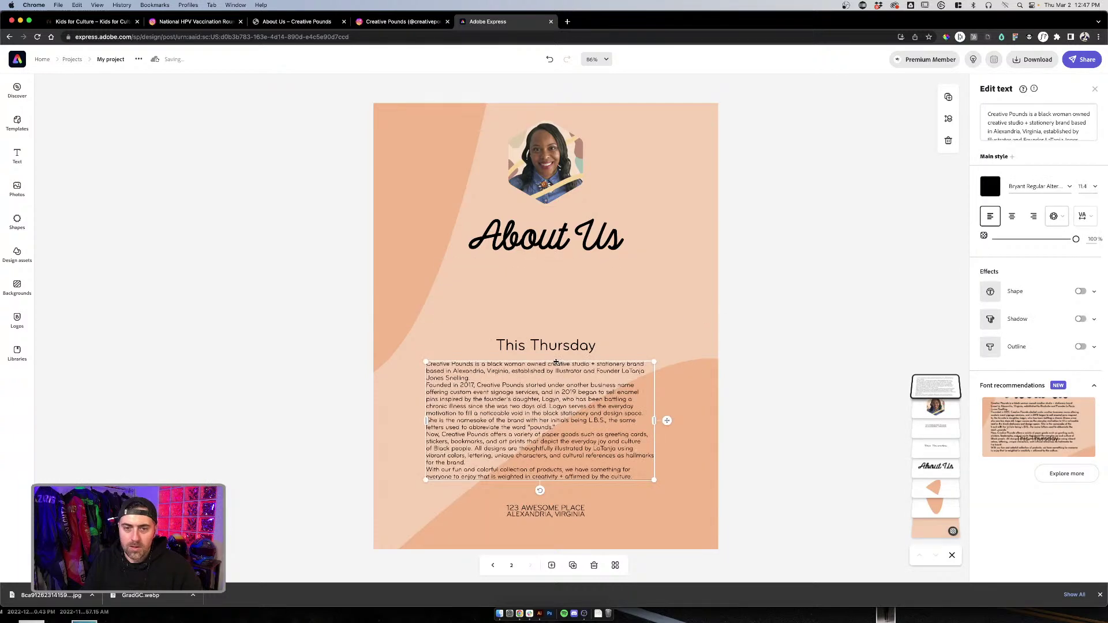
pyautogui.click(557, 346)
pyautogui.press('BackSpace')
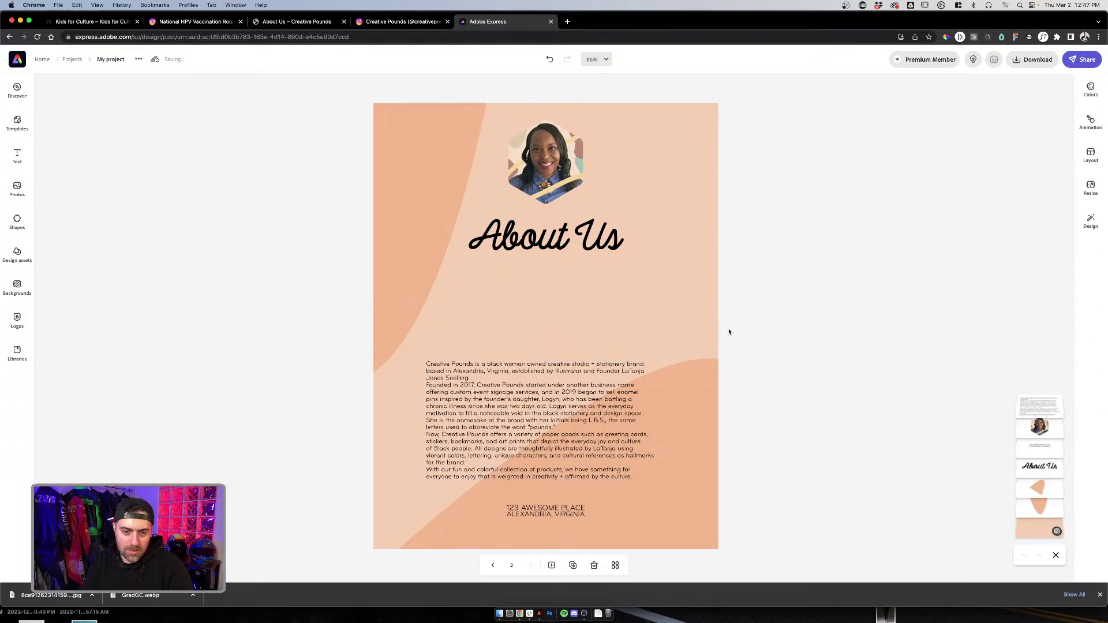
pyautogui.click(560, 514)
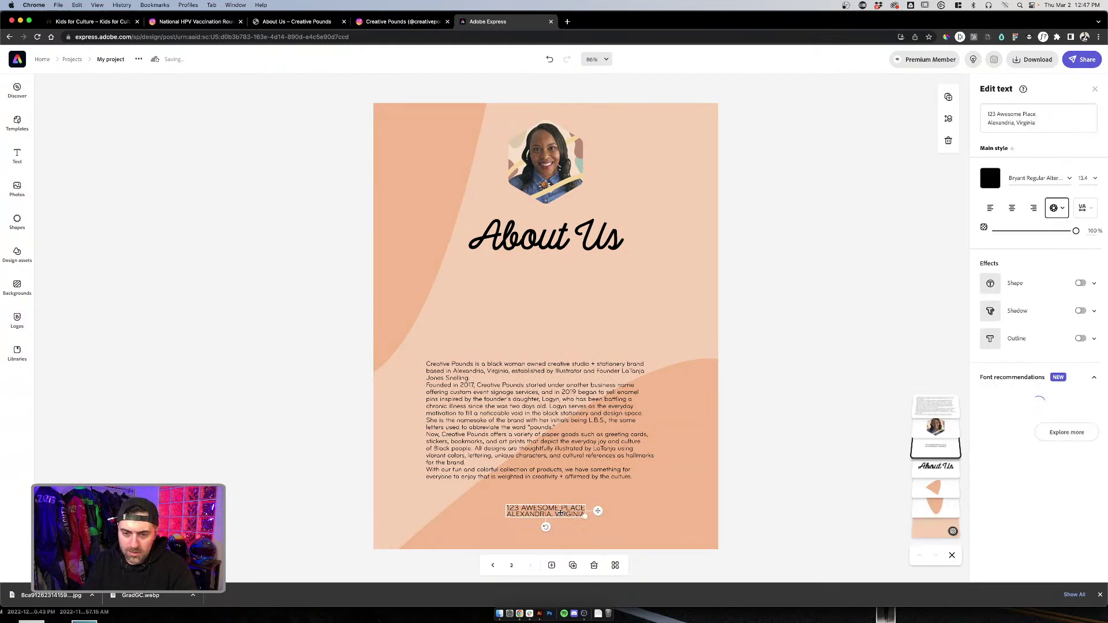
pyautogui.click(1035, 115)
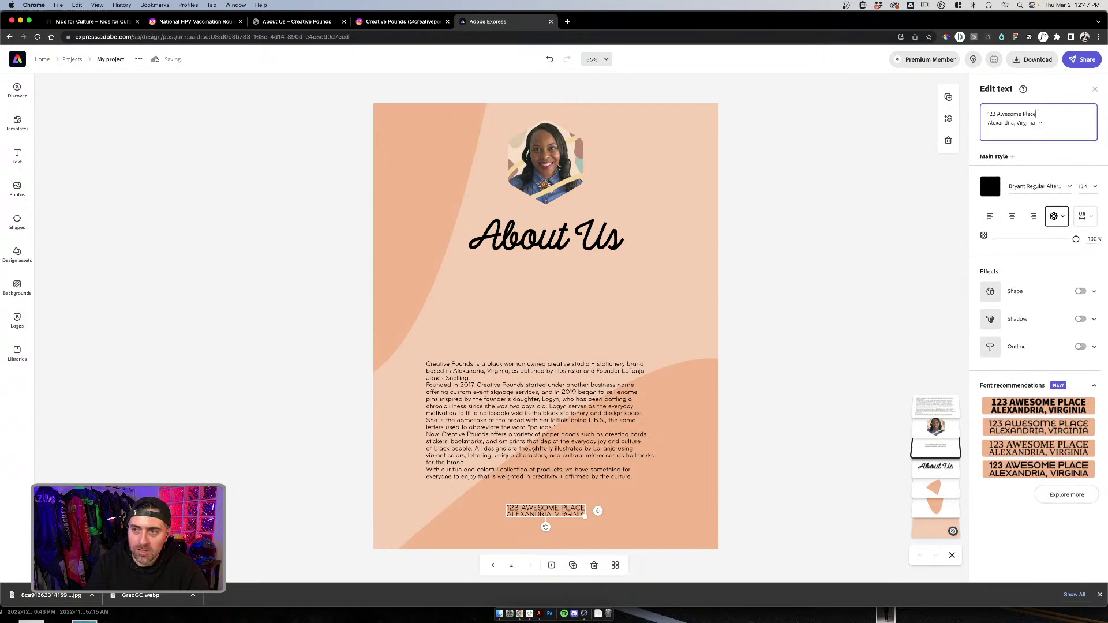
pyautogui.press('super+a')
pyautogui.click(277, 25)
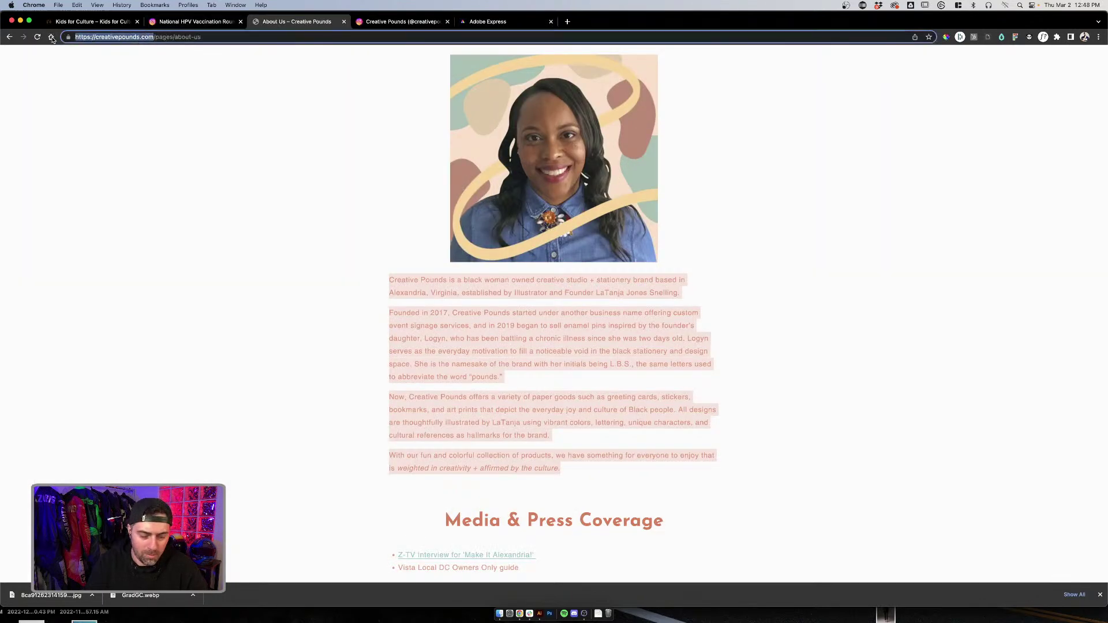
pyautogui.click(488, 21)
pyautogui.click(1013, 123)
pyautogui.press('super+a')
pyautogui.write('https://creativepounds.com/')
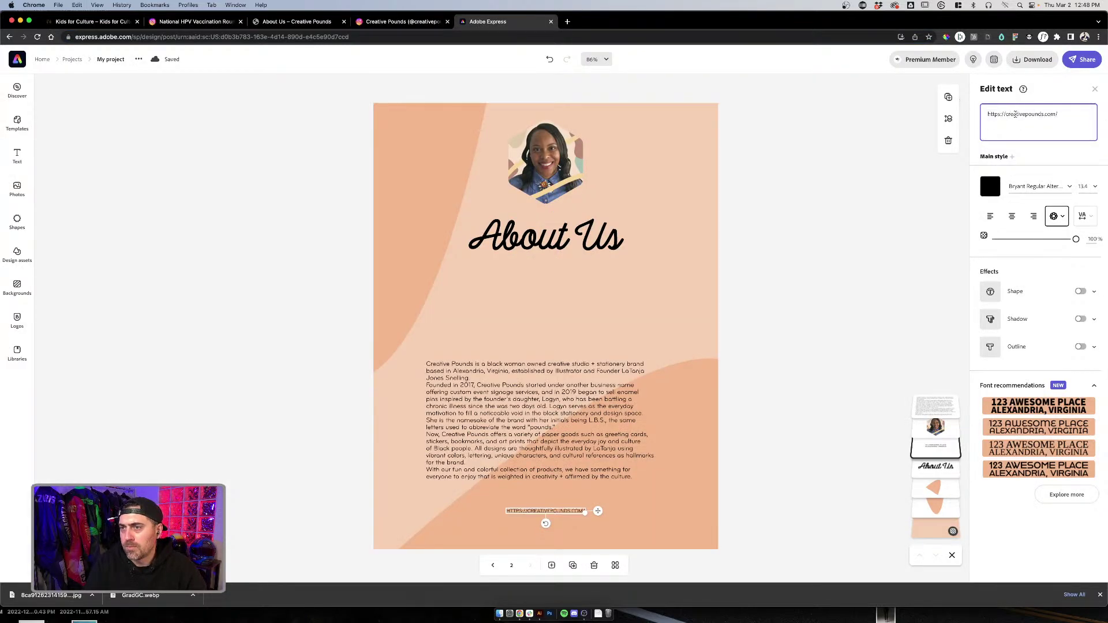
pyautogui.click(935, 118)
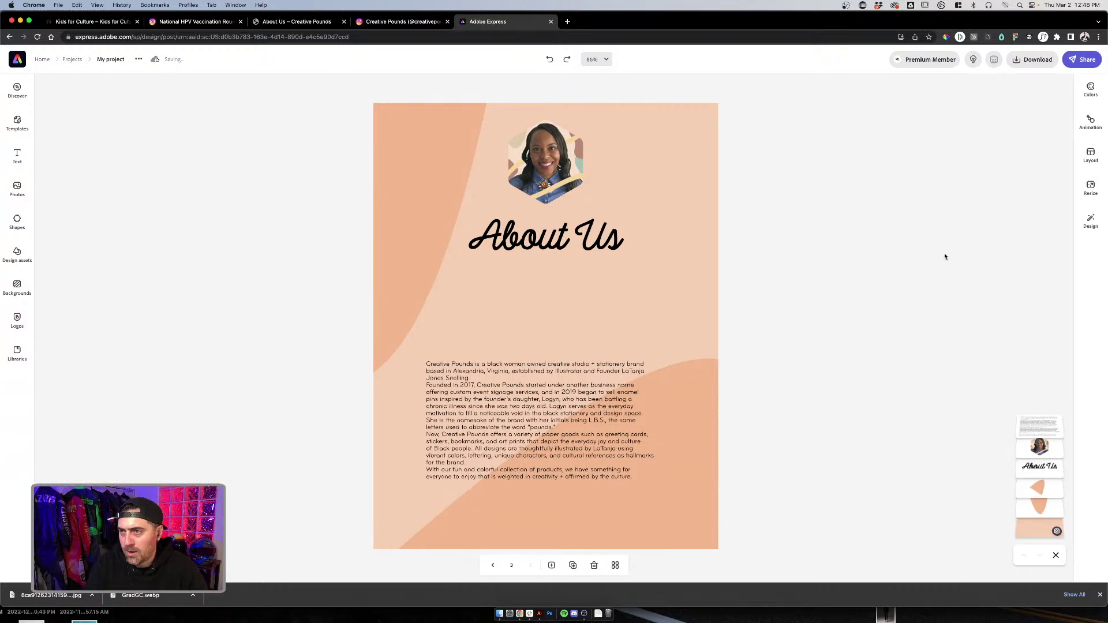
pyautogui.press('super+z')
# Step: Move the lower-right background shape farther into the corner, clear of the website line
pyautogui.click(644, 448)
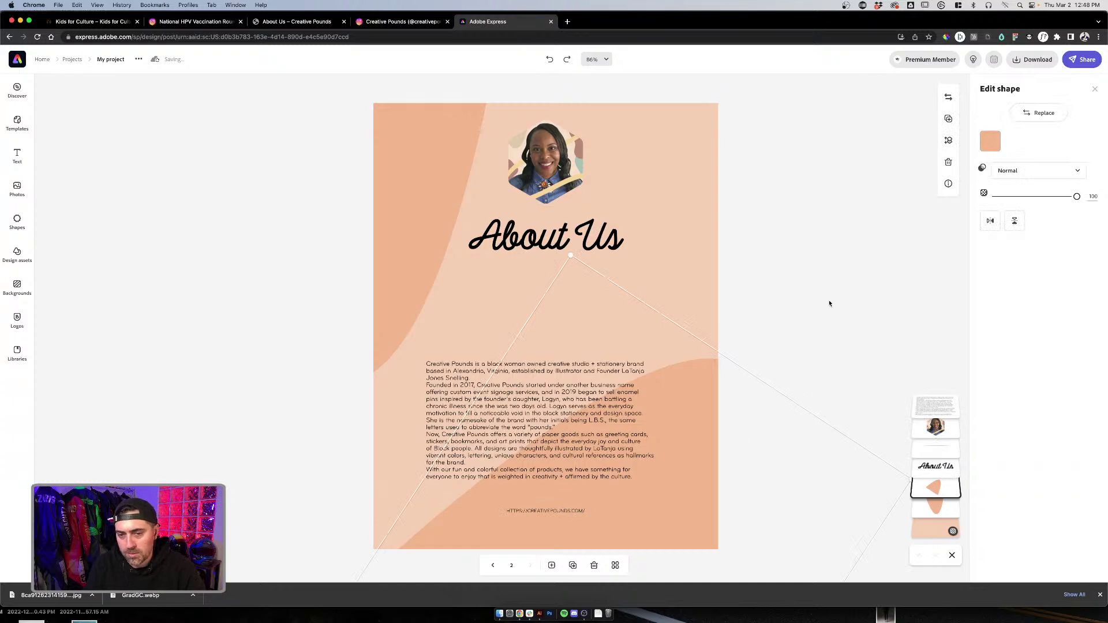
pyautogui.click(805, 429)
pyautogui.click(556, 509)
pyautogui.moveTo(620, 495); pyautogui.dragTo(618, 570)
pyautogui.click(523, 507)
pyautogui.moveTo(612, 498); pyautogui.dragTo(724, 525)
# Step: Shorten the website line at the page's foot to "creativepounds.com"
pyautogui.click(550, 512)
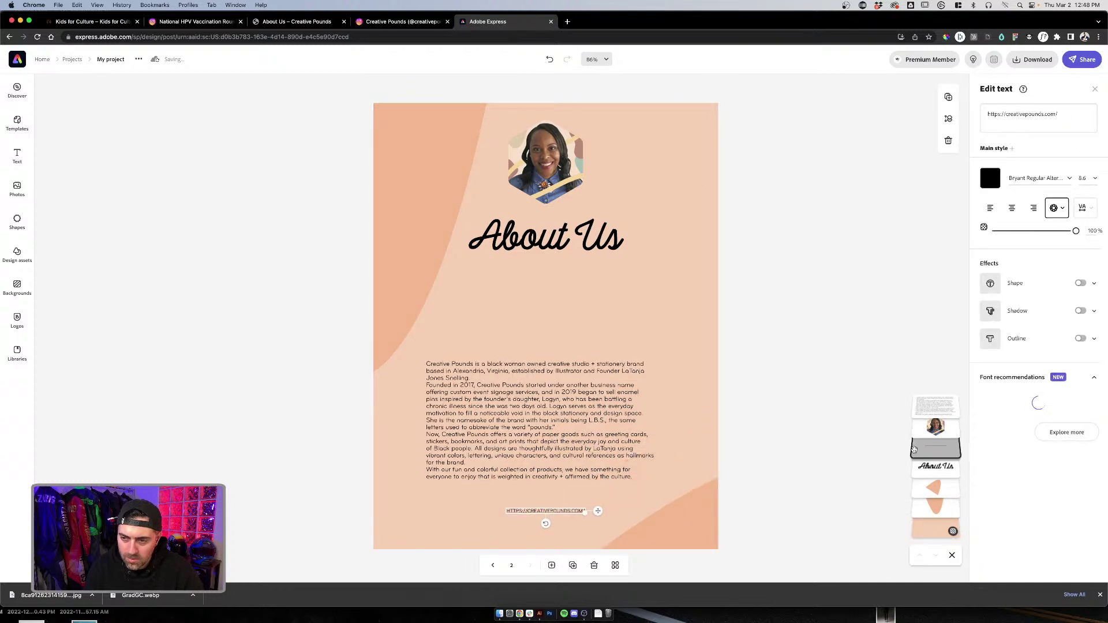
pyautogui.click(1005, 116)
pyautogui.press('BackSpace')
pyautogui.press('BackSpace')
pyautogui.press('BackSpace')
pyautogui.press('BackSpace')
pyautogui.press('BackSpace')
pyautogui.press('BackSpace')
pyautogui.press('BackSpace')
pyautogui.press('BackSpace')
pyautogui.click(1042, 114)
pyautogui.press('BackSpace')
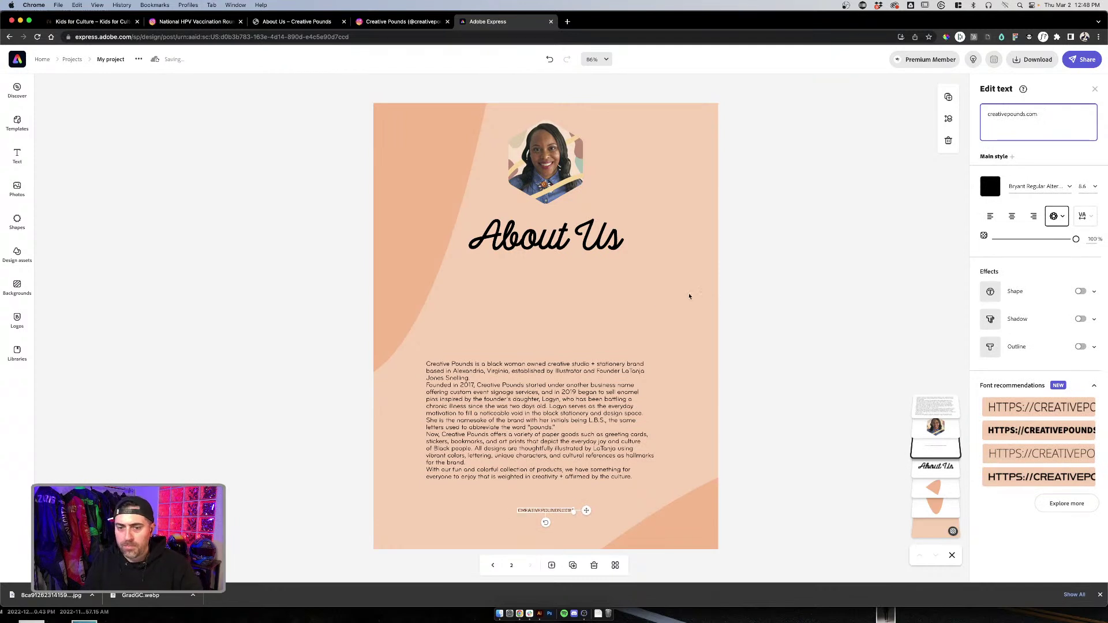
# Step: Move the lower-right background shape back up behind the lower part of the description
pyautogui.click(761, 416)
pyautogui.moveTo(694, 524); pyautogui.dragTo(681, 431)
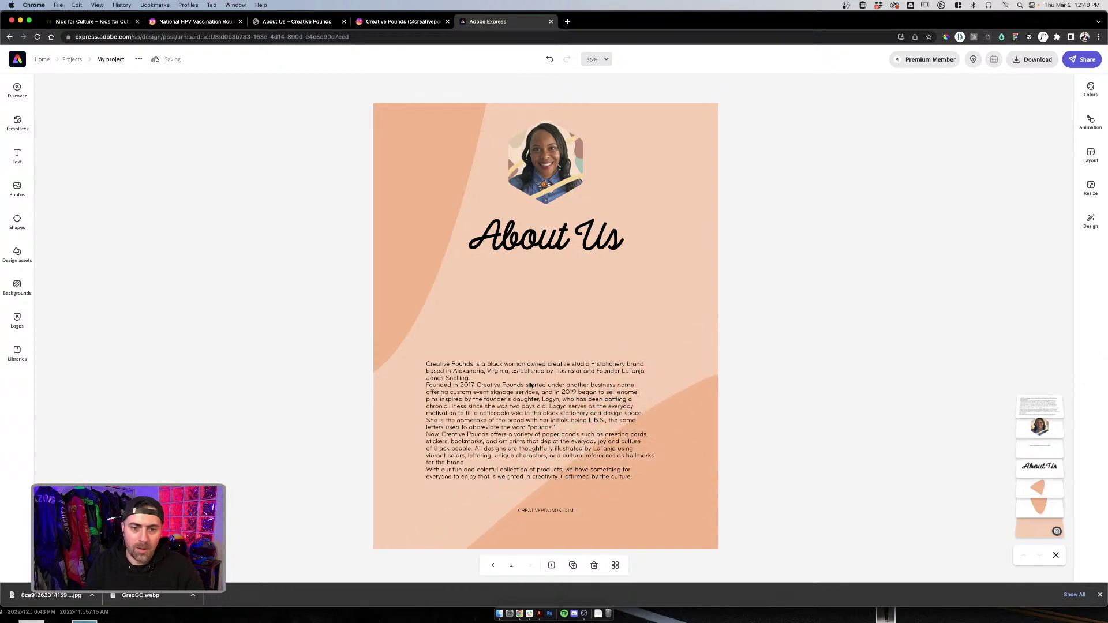
# Step: Try out positions for the description block in the space between the About Us heading and the website line
pyautogui.moveTo(521, 431); pyautogui.dragTo(581, 362)
pyautogui.click(744, 353)
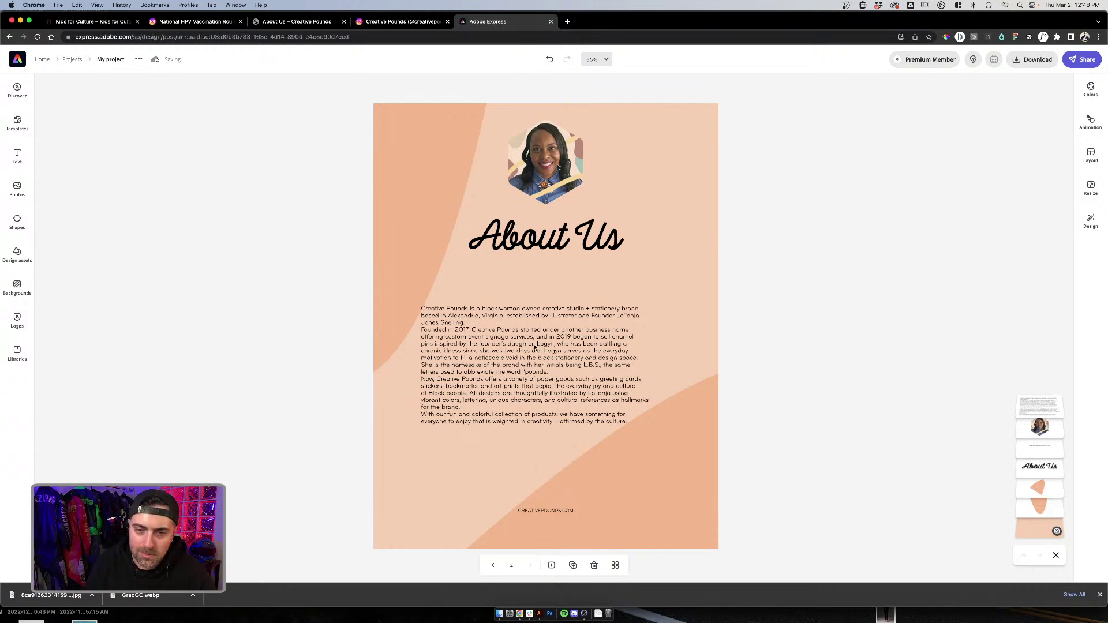
pyautogui.moveTo(541, 363); pyautogui.dragTo(566, 361)
pyautogui.click(858, 284)
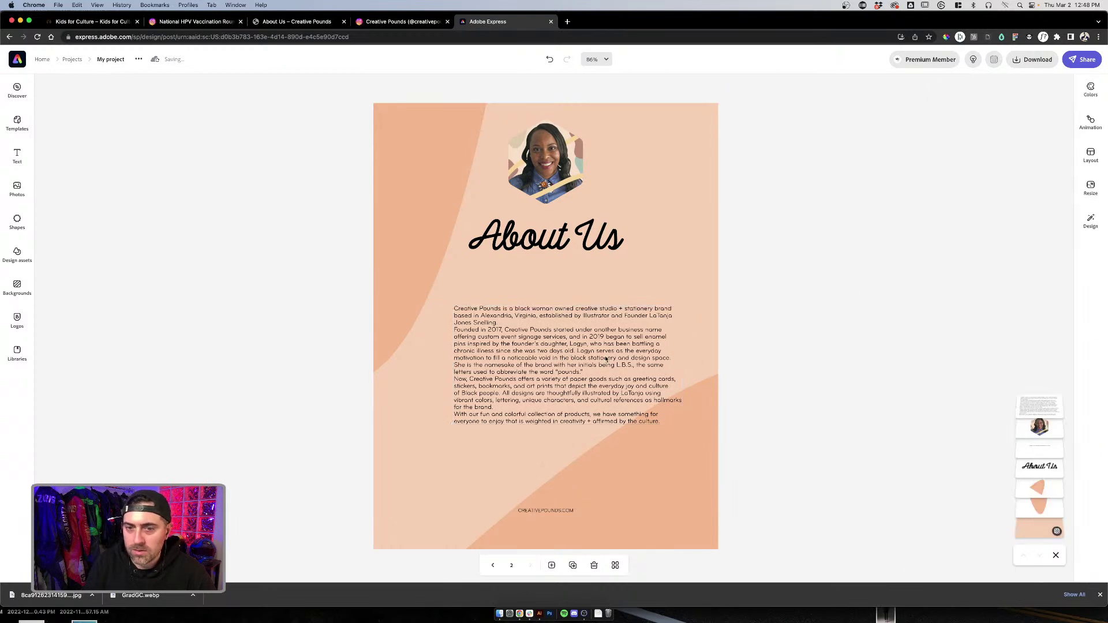
pyautogui.press('super+z')
pyautogui.press('super+z')
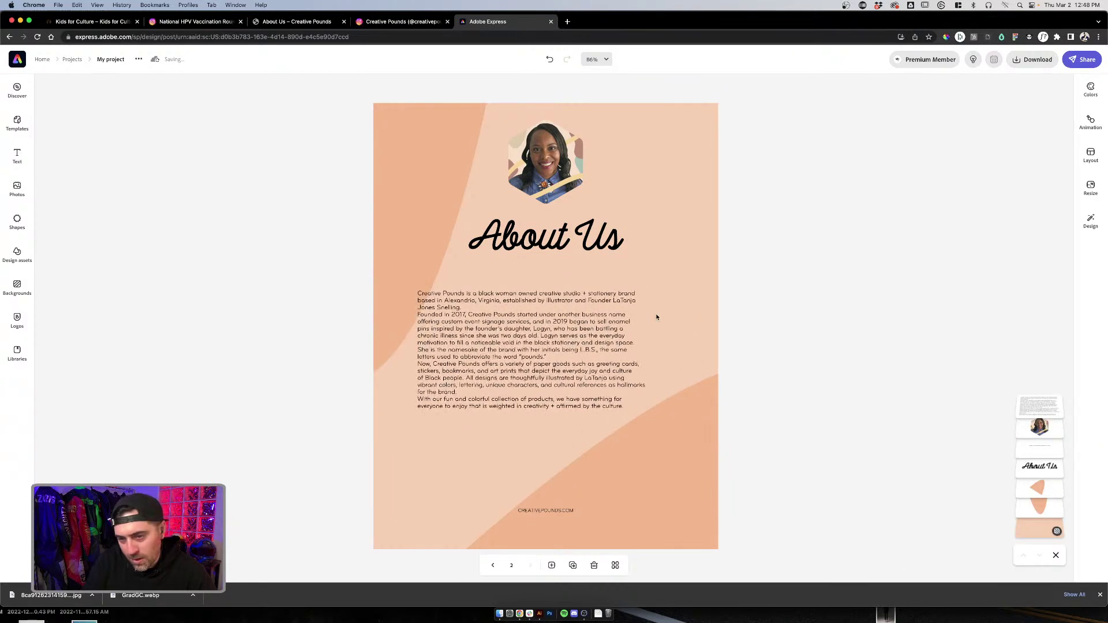
pyautogui.click(694, 320)
pyautogui.press('super+z')
pyautogui.press('super+z')
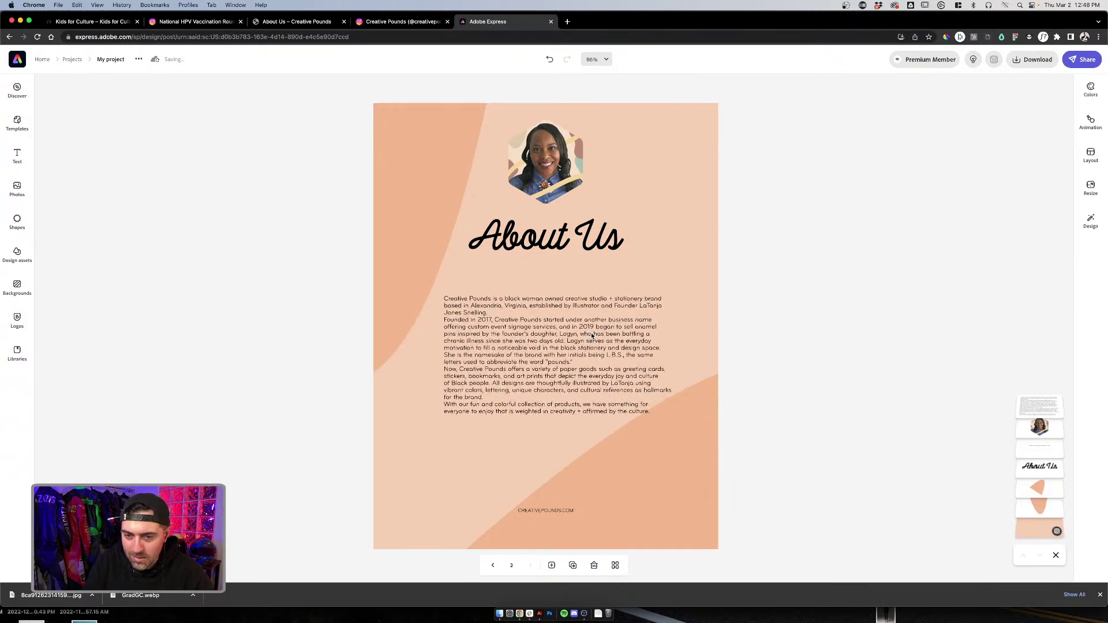
# Step: Try to separate the description's paragraphs by adding extra blank lines between them
pyautogui.click(553, 337)
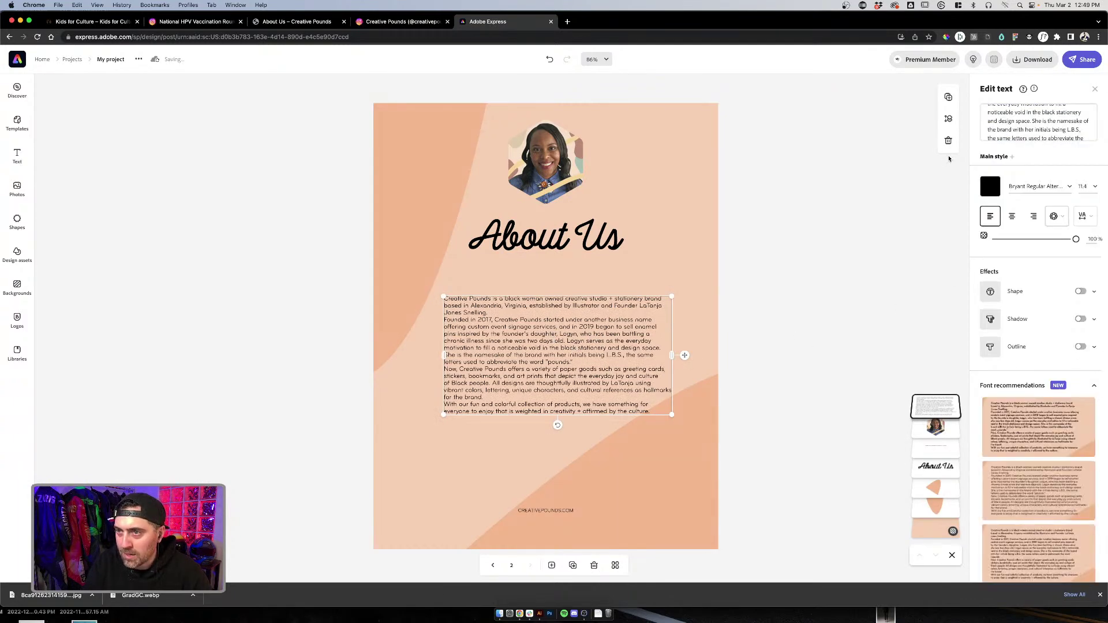
pyautogui.click(475, 419)
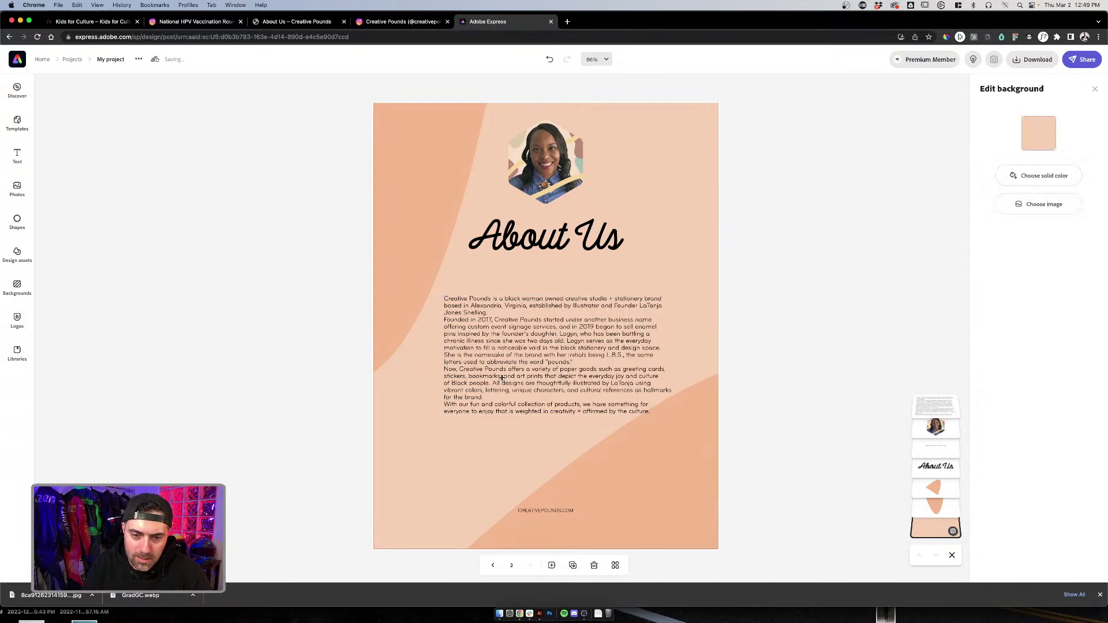
pyautogui.click(529, 356)
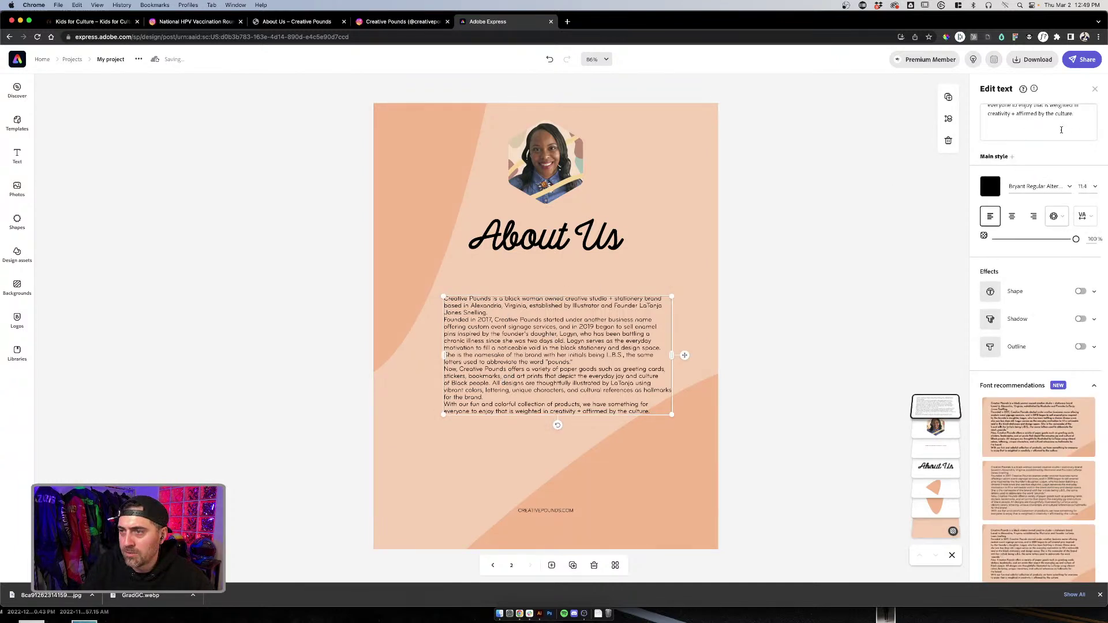
pyautogui.click(1061, 129)
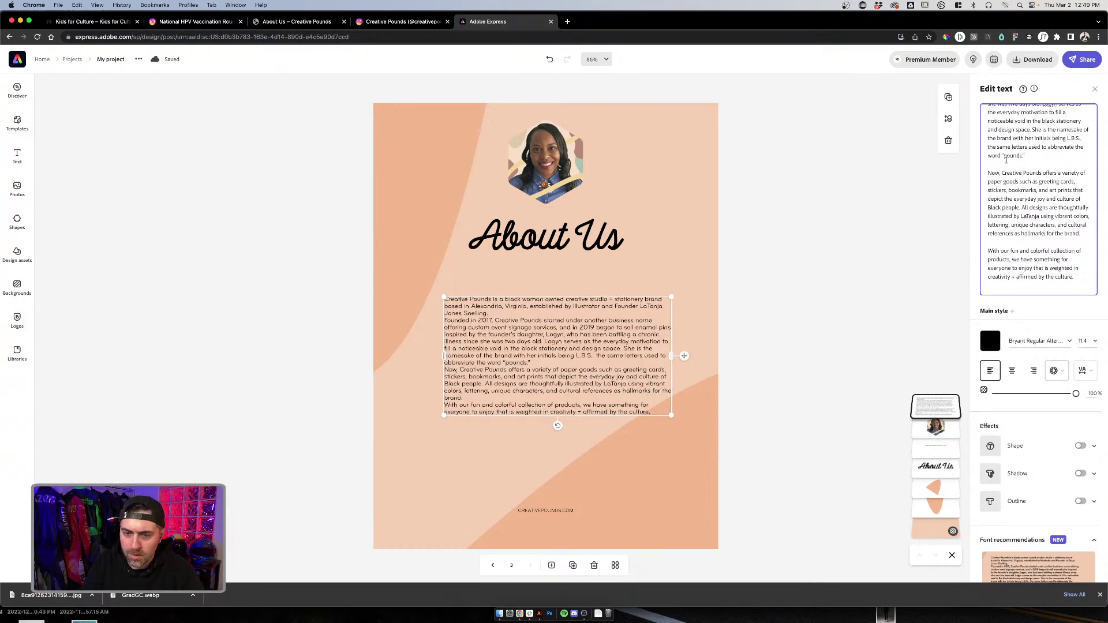
pyautogui.press('Return')
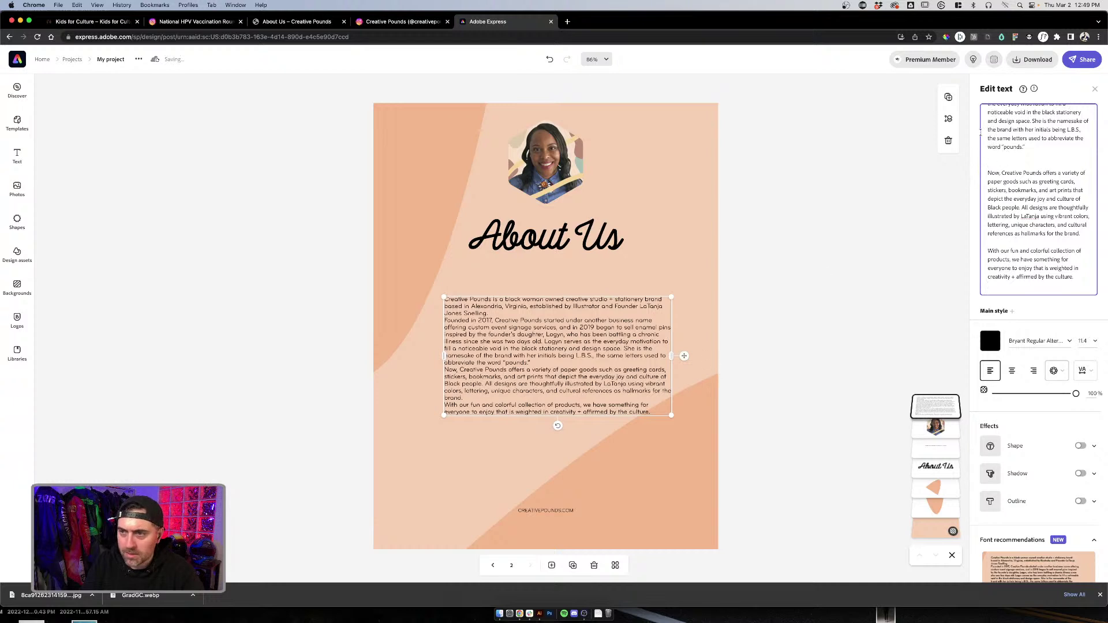
pyautogui.scroll(5, 1006, 155)
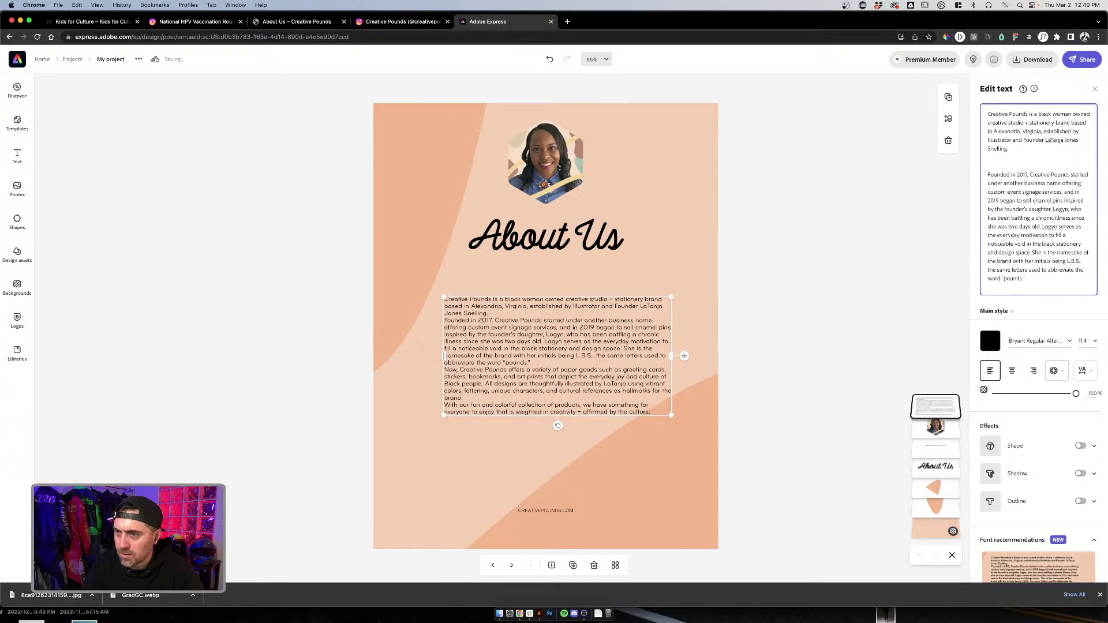
pyautogui.click(602, 339)
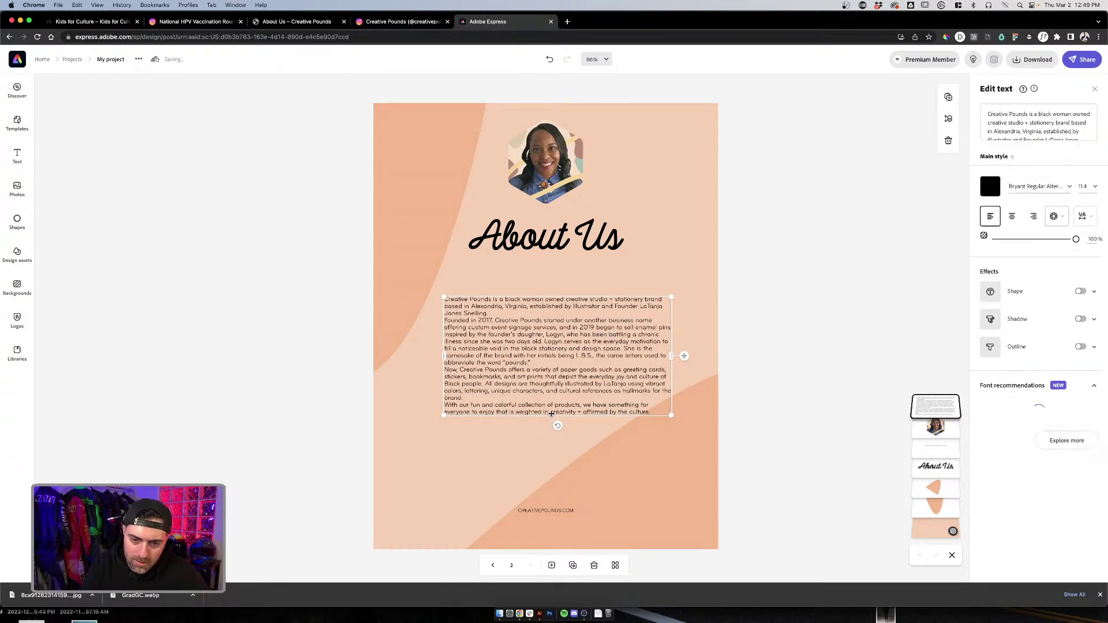
# Step: Move the description block slightly higher and narrow its text box so the lines wrap earlier
pyautogui.moveTo(551, 415)
pyautogui.mouseDown()
pyautogui.moveTo(551, 568)
pyautogui.moveTo(553, 402)
pyautogui.mouseUp()
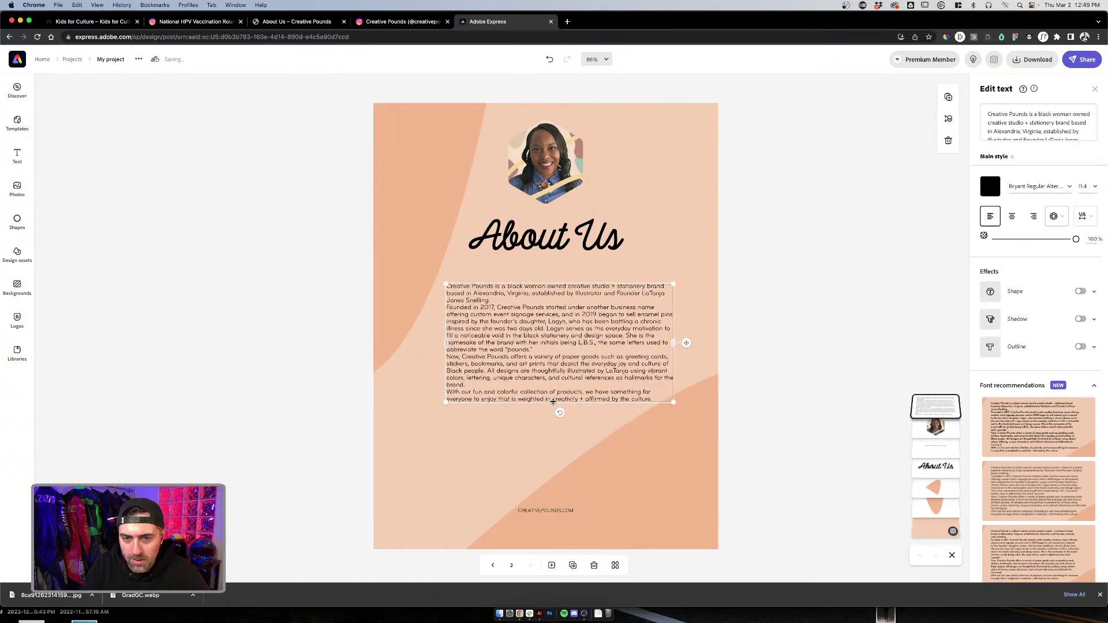
pyautogui.moveTo(675, 342)
pyautogui.mouseDown()
pyautogui.moveTo(705, 345)
pyautogui.moveTo(616, 343)
pyautogui.moveTo(653, 344)
pyautogui.mouseUp()
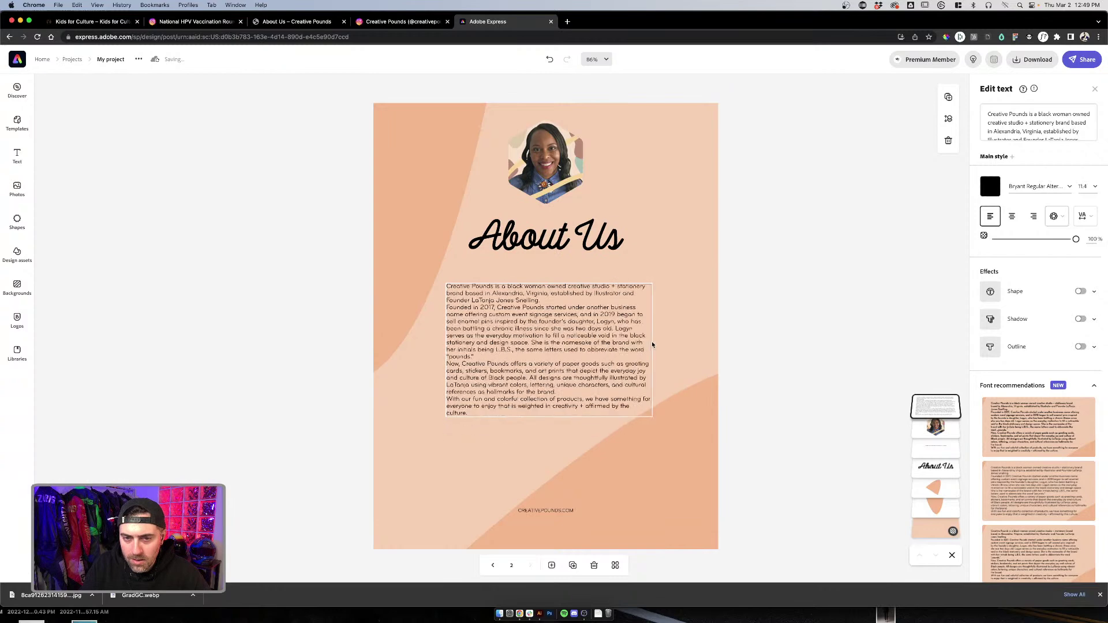
pyautogui.moveTo(555, 323)
pyautogui.mouseDown()
pyautogui.moveTo(556, 343)
pyautogui.moveTo(556, 323)
pyautogui.mouseUp()
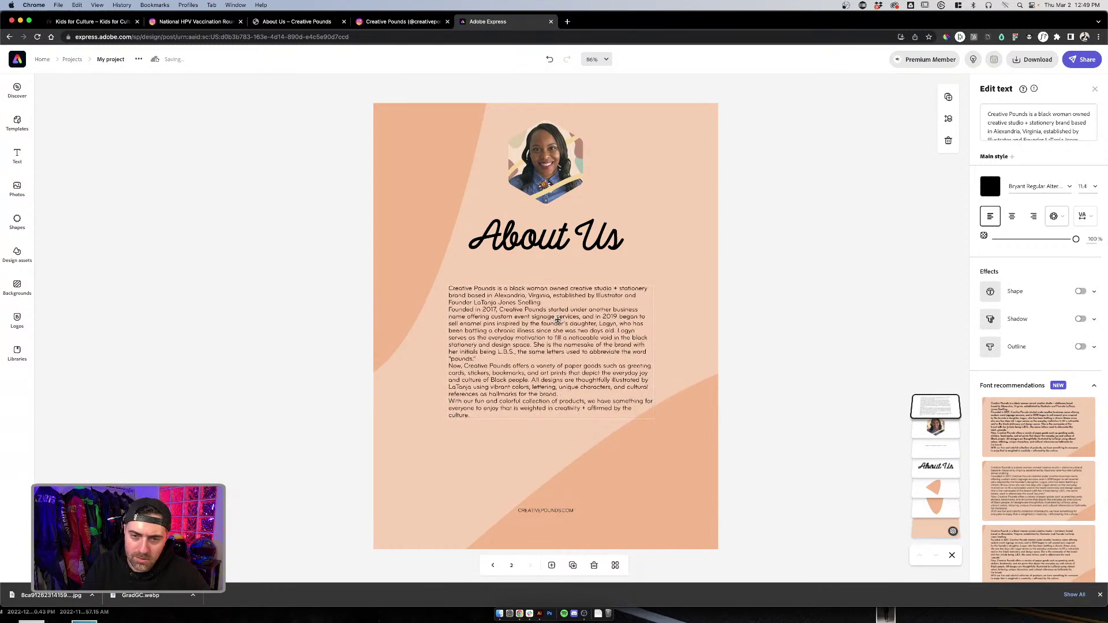
# Step: Cut everything from "Founded in 2017" onward out of the description, keeping only its opening paragraph
pyautogui.doubleClick(544, 304)
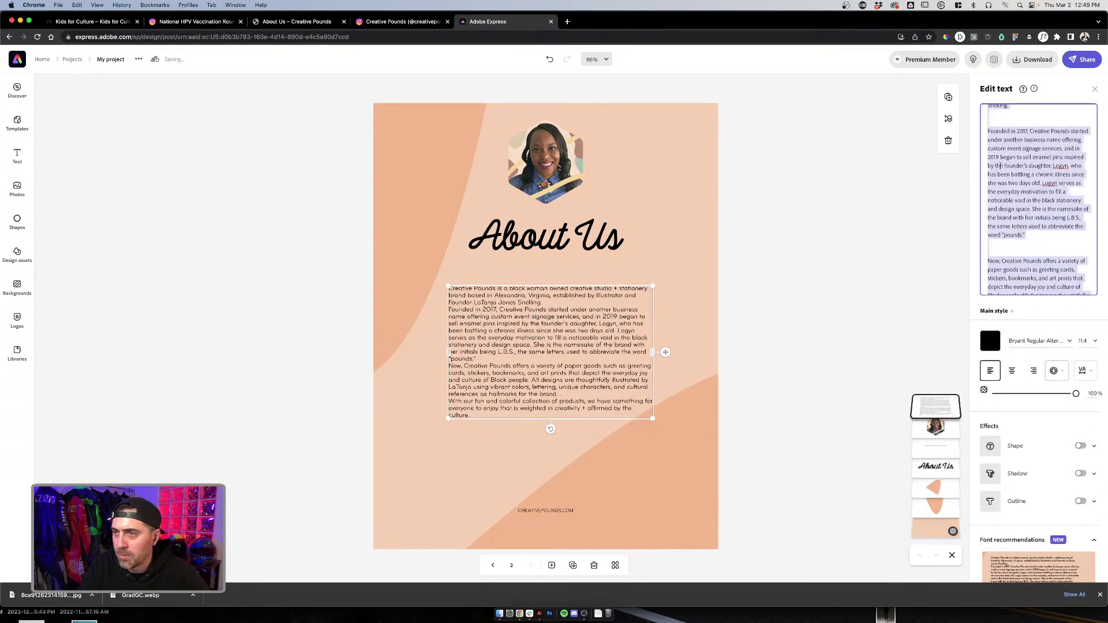
pyautogui.click(1018, 107)
pyautogui.scroll(2, 989, 134)
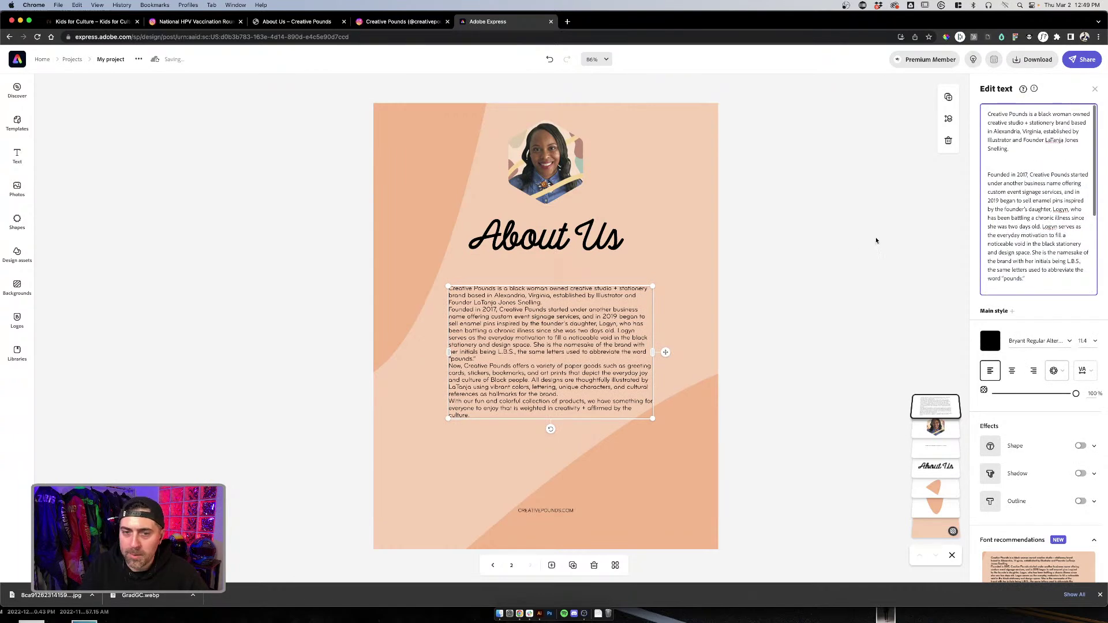
pyautogui.moveTo(987, 174); pyautogui.dragTo(1075, 289)
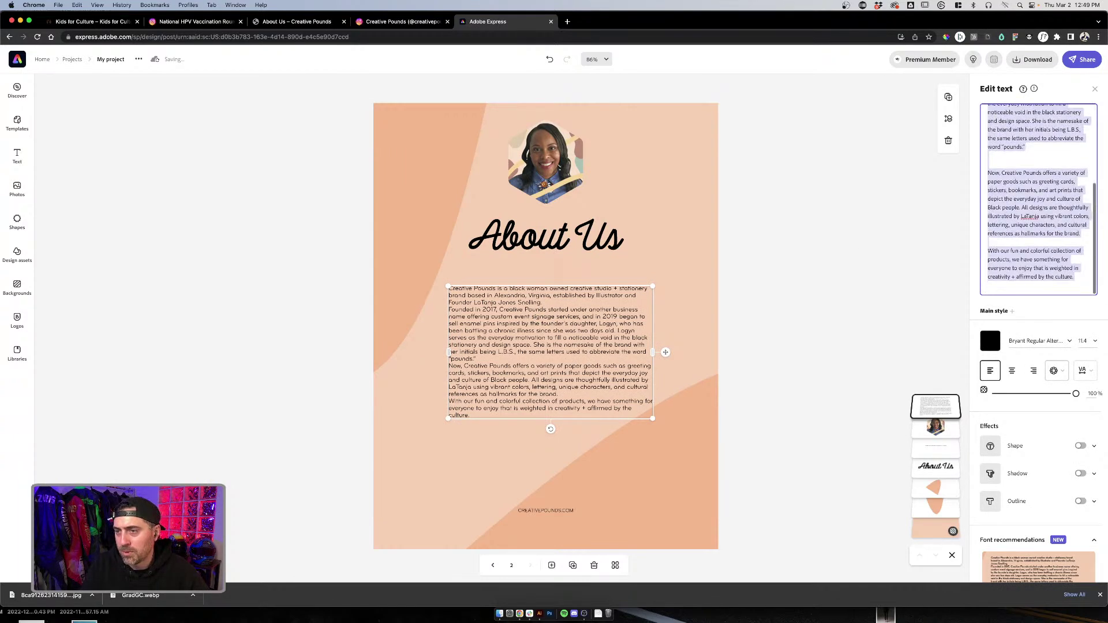
pyautogui.press('BackSpace')
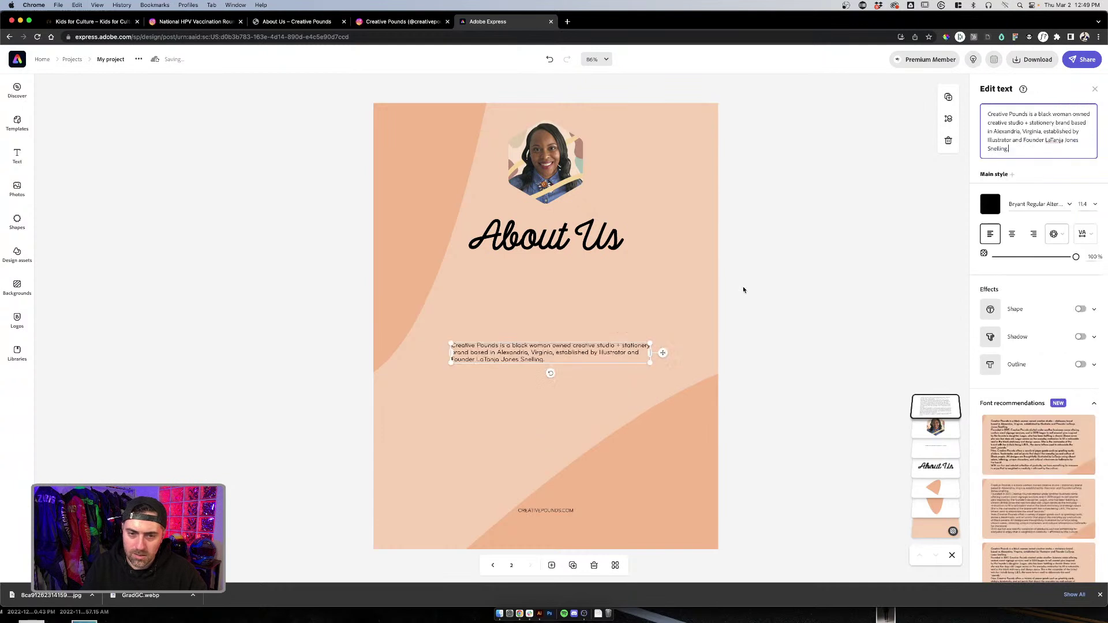
# Step: Place the opening paragraph just below the About Us heading and center-align its text
pyautogui.click(700, 323)
pyautogui.moveTo(546, 353); pyautogui.dragTo(546, 278)
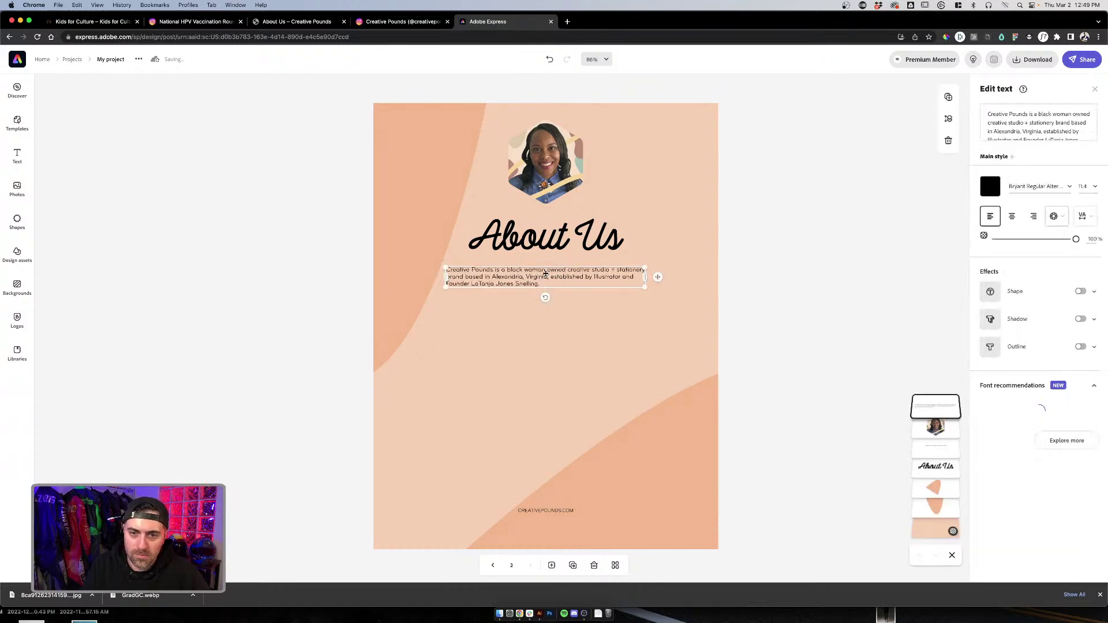
pyautogui.click(1012, 234)
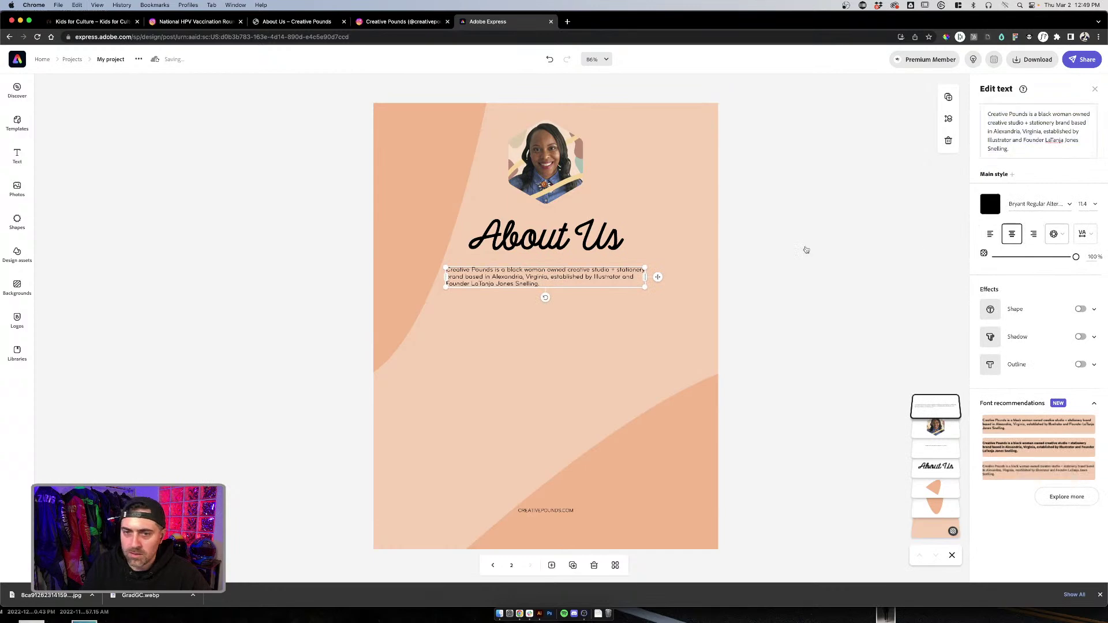
pyautogui.click(704, 282)
pyautogui.moveTo(594, 288); pyautogui.dragTo(601, 295)
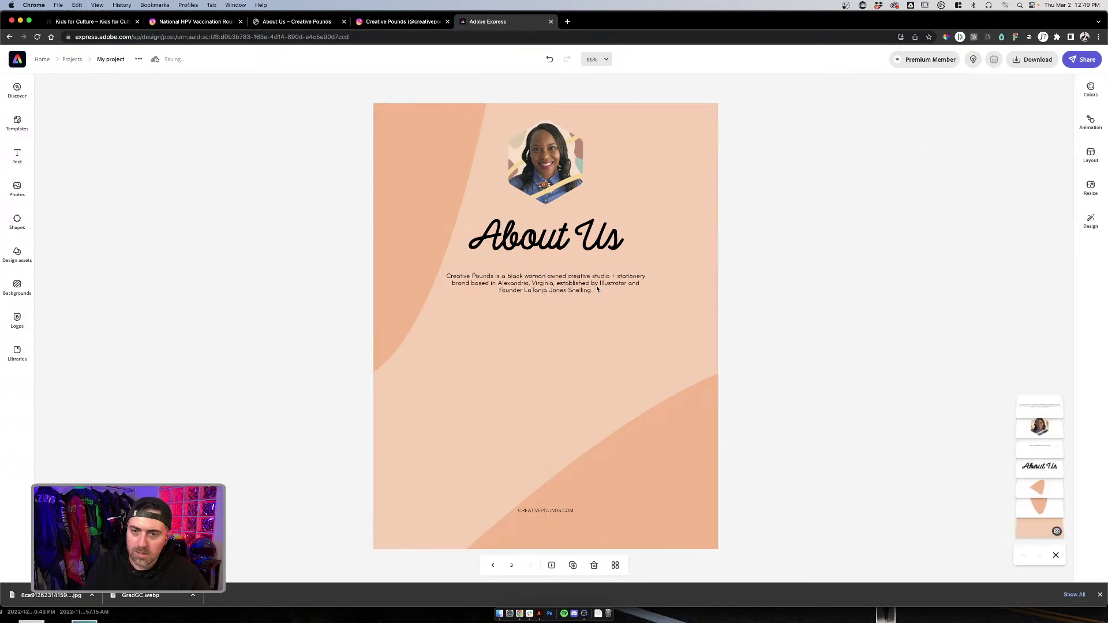
# Step: Duplicate the opening paragraph and place the copy beneath it, centered on the page
pyautogui.click(597, 289)
pyautogui.click(948, 97)
pyautogui.moveTo(577, 291); pyautogui.dragTo(545, 325)
# Step: Replace the copy's text with the cut description starting at "Founded in 2017", without blank lines above it
pyautogui.click(1027, 127)
pyautogui.hotkey('ctrl', 'a')
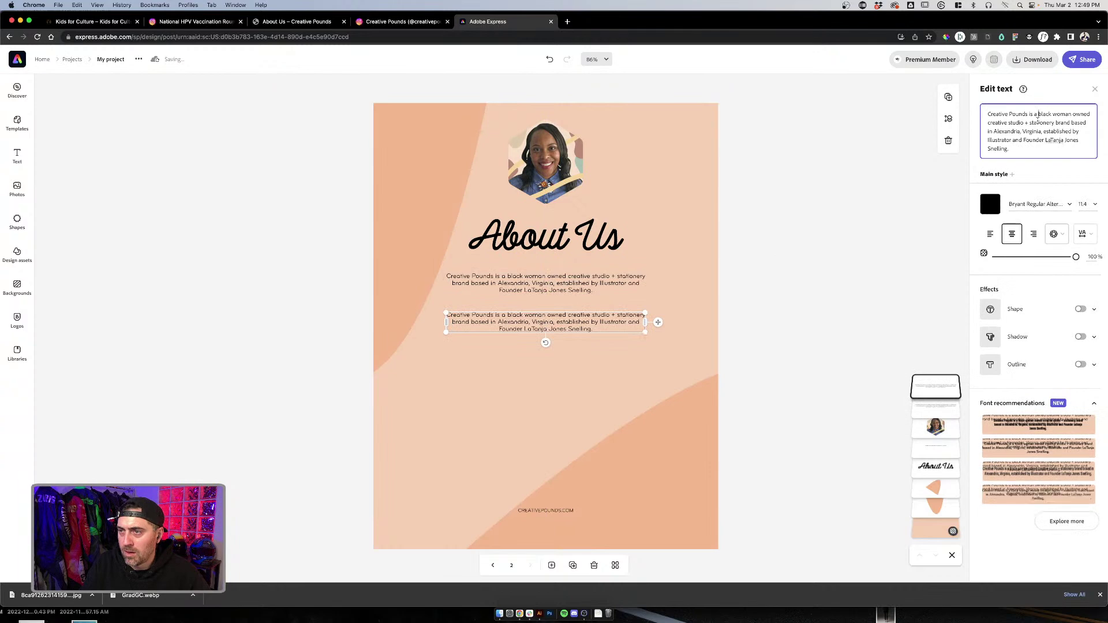
pyautogui.write('Founded in 2017, Creative Pounds started under another business name offering custom event signage services, and in 2019 began to sell enamel pins inspired by the founder\'s daughter, Logyn, who has been battling a chronic illness since she was two days old. Logyn serves as the everyday motivation to fill a noticeable void in the black stationery and design space. She is the namesake of the brand with her initials being L.B.S., the same letters used to abbreviate the word "pounds."  Now, Creative Pounds offers a variety of paper goods such as greeting cards, stickers, bookmarks, and art prints that depict the everyday joy and culture of Black people. All designs are thoughtfully illustrated by LaTanja using vibrant colors, lettering, unique characters, and cultural references as hallmarks for the brand.  With our fun and colorful collection of products, we have something for everyone to enjoy that is weighted in creativity + affirmed by the culture.')
pyautogui.scroll(5, 992, 127)
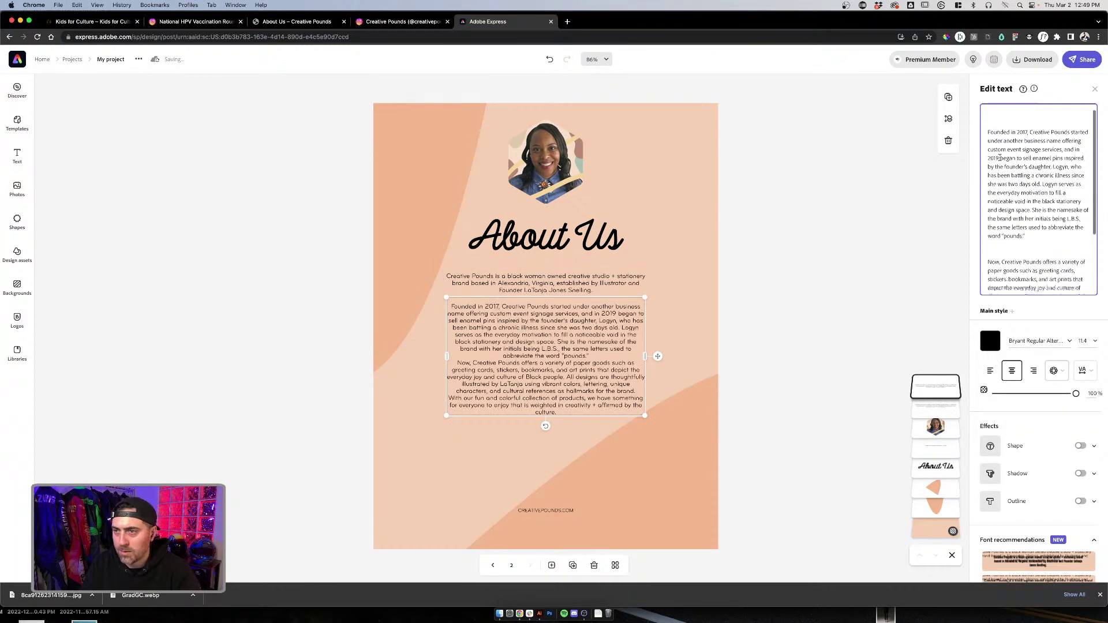
pyautogui.press('Delete')
pyautogui.press('Delete')
pyautogui.press('Delete')
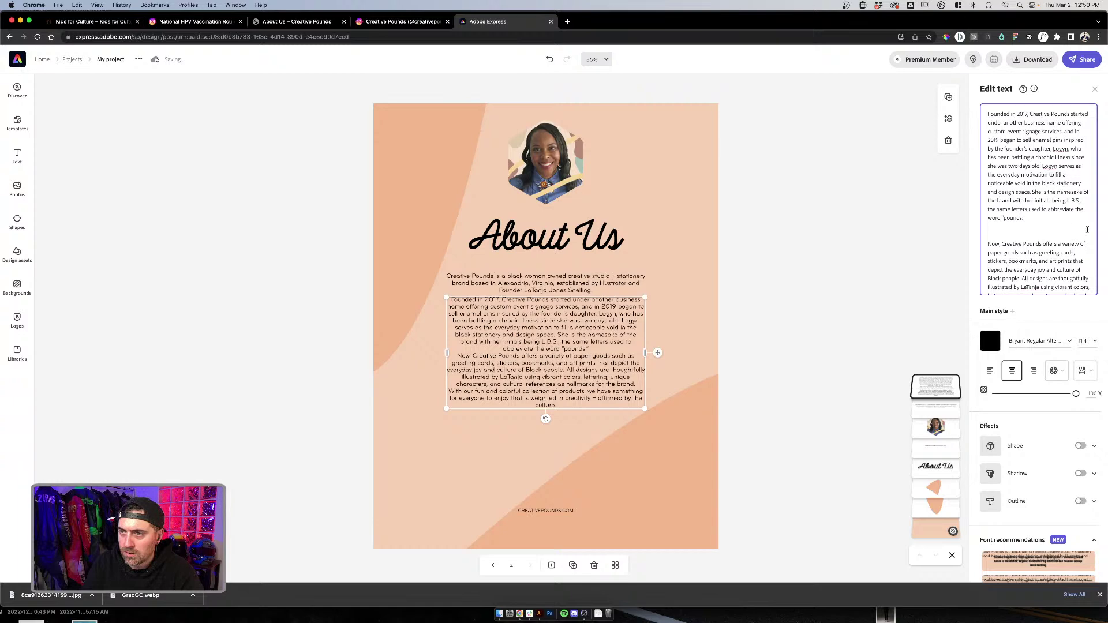
# Step: Cut the text from "Now, Creative Pounds offers" onward out of the second block and leave a small gap above the block
pyautogui.moveTo(1001, 228); pyautogui.dragTo(1058, 339)
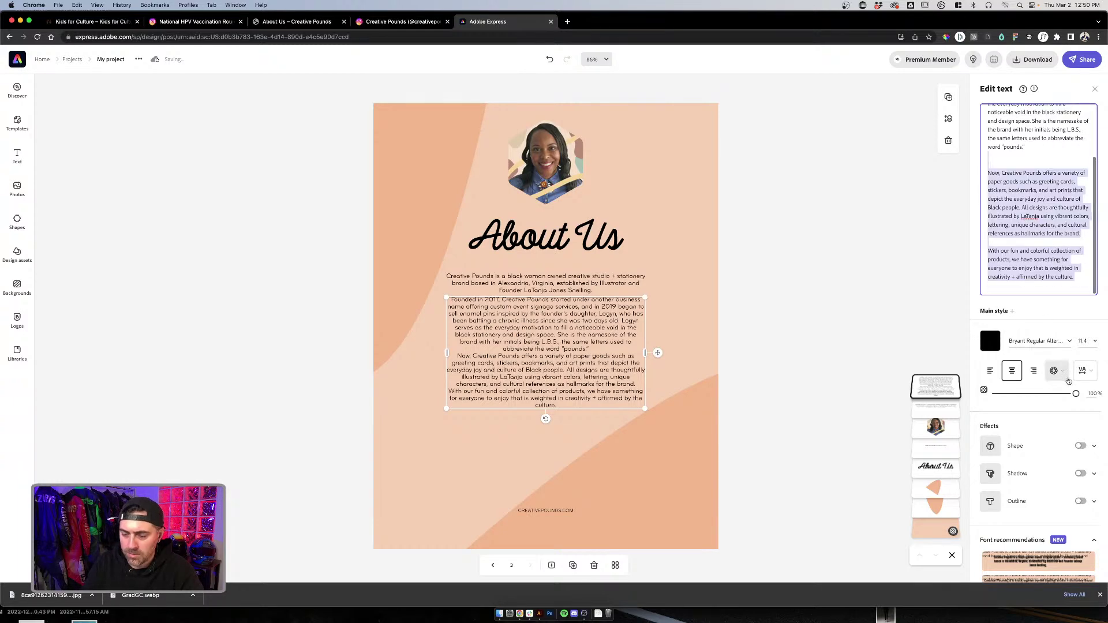
pyautogui.press('Delete')
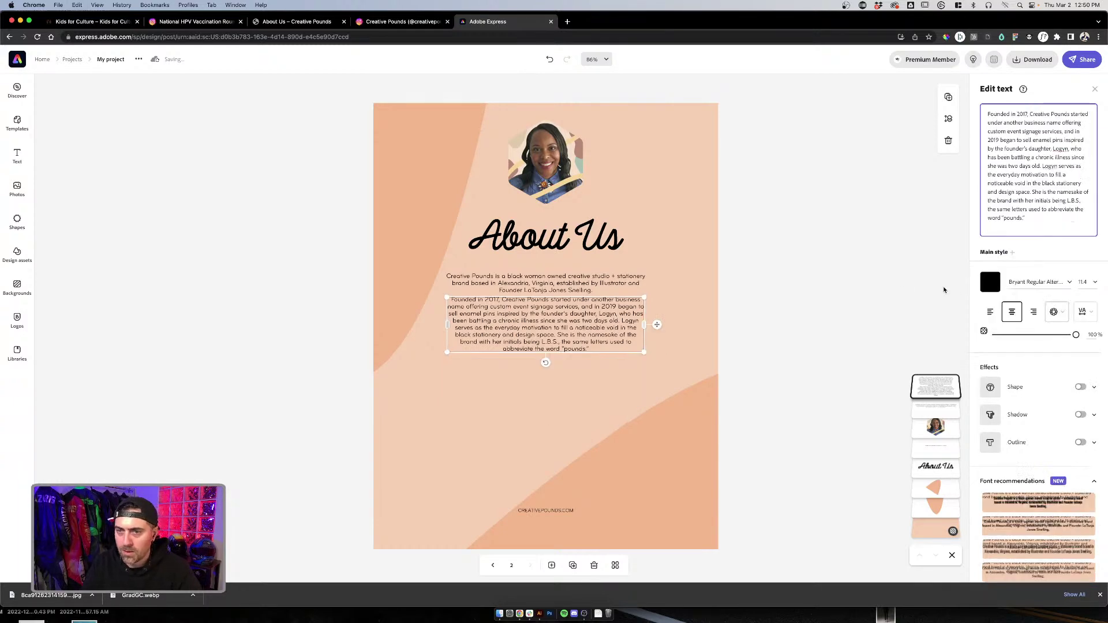
pyautogui.click(736, 313)
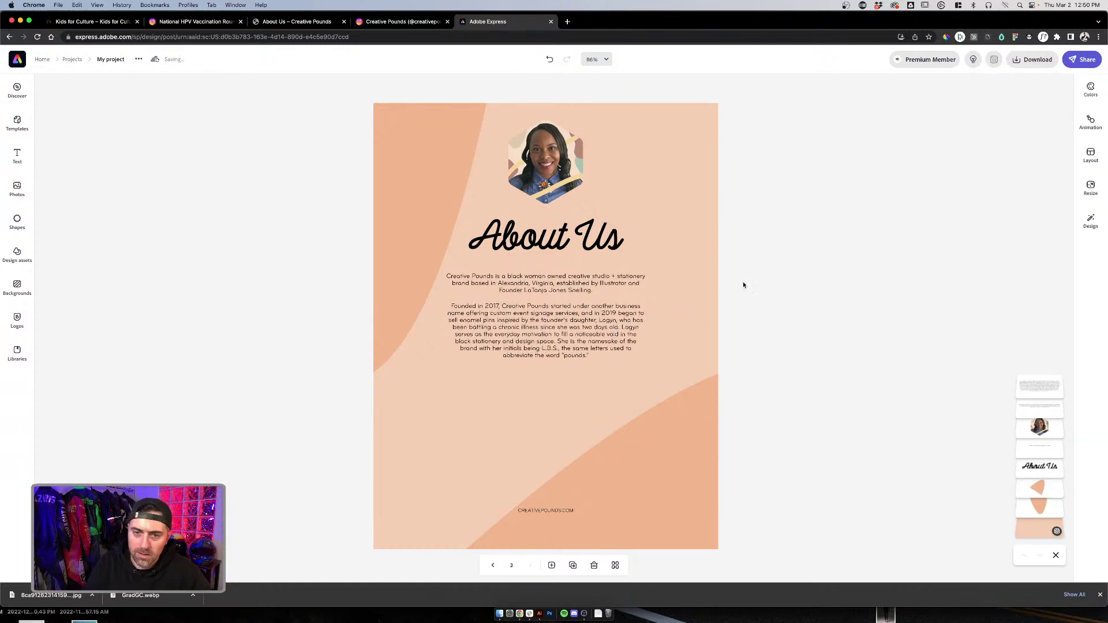
pyautogui.click(597, 323)
pyautogui.keyDown('shift'); pyautogui.click(564, 279); pyautogui.keyUp('shift')
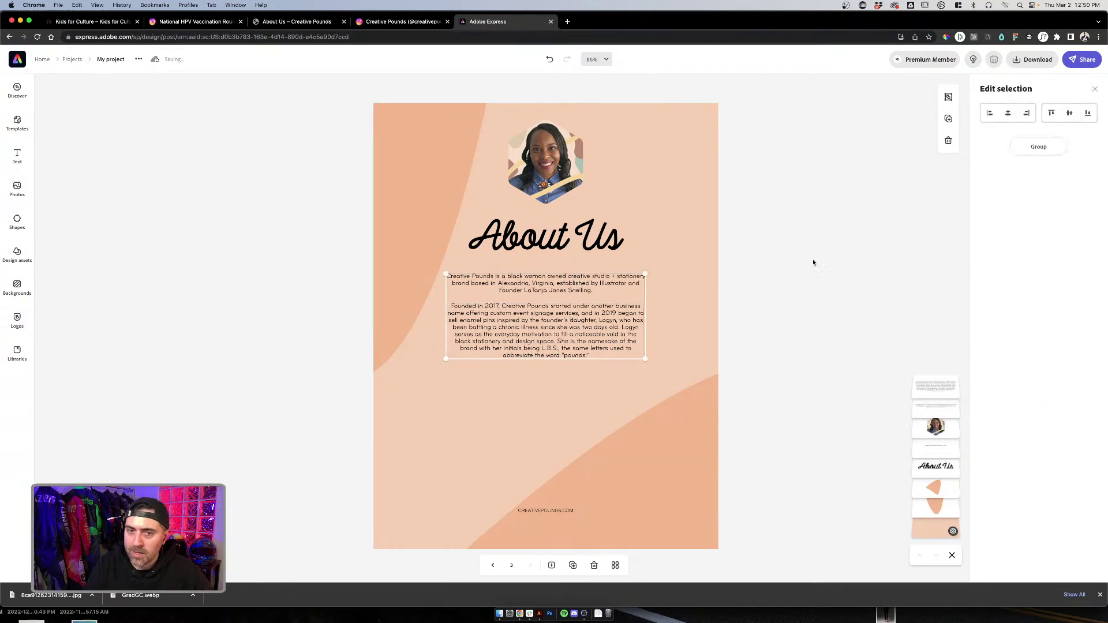
pyautogui.click(751, 318)
pyautogui.moveTo(593, 326); pyautogui.dragTo(593, 389)
pyautogui.press('super+z')
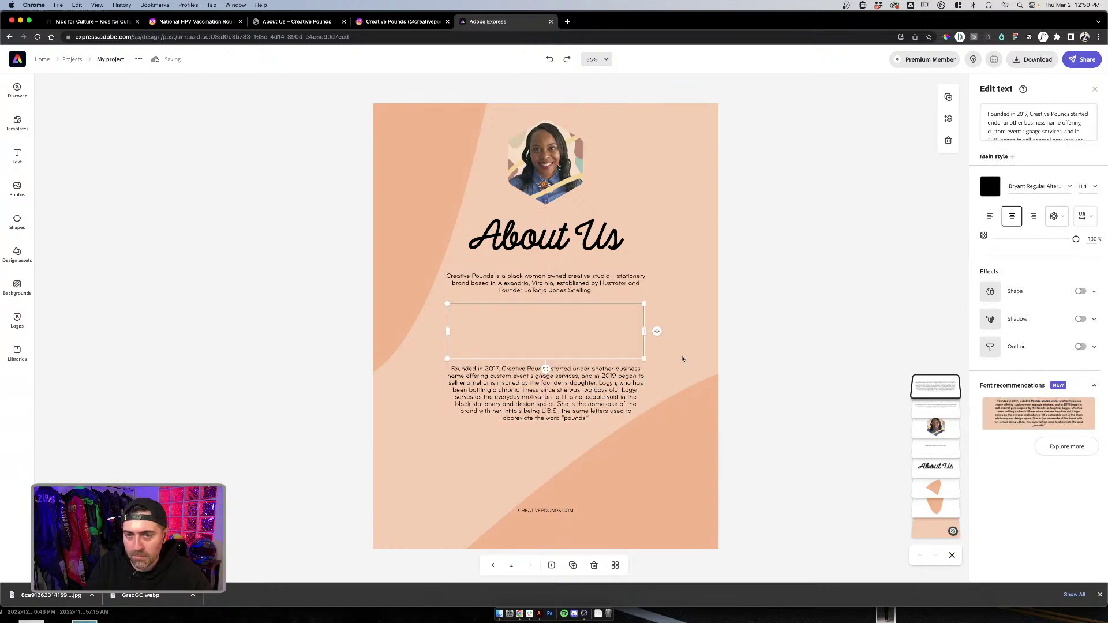
# Step: Duplicate the "Founded in 2017" block below itself and replace the copy's text with the cut text starting "Now, Creative Pounds offers"
pyautogui.click(947, 98)
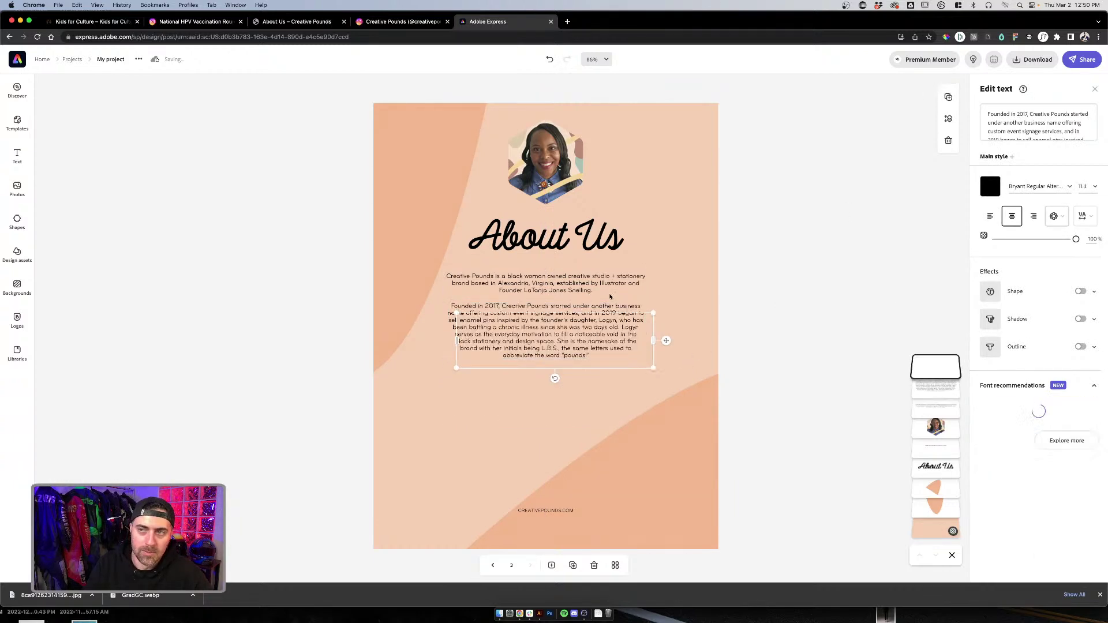
pyautogui.moveTo(598, 355); pyautogui.dragTo(590, 414)
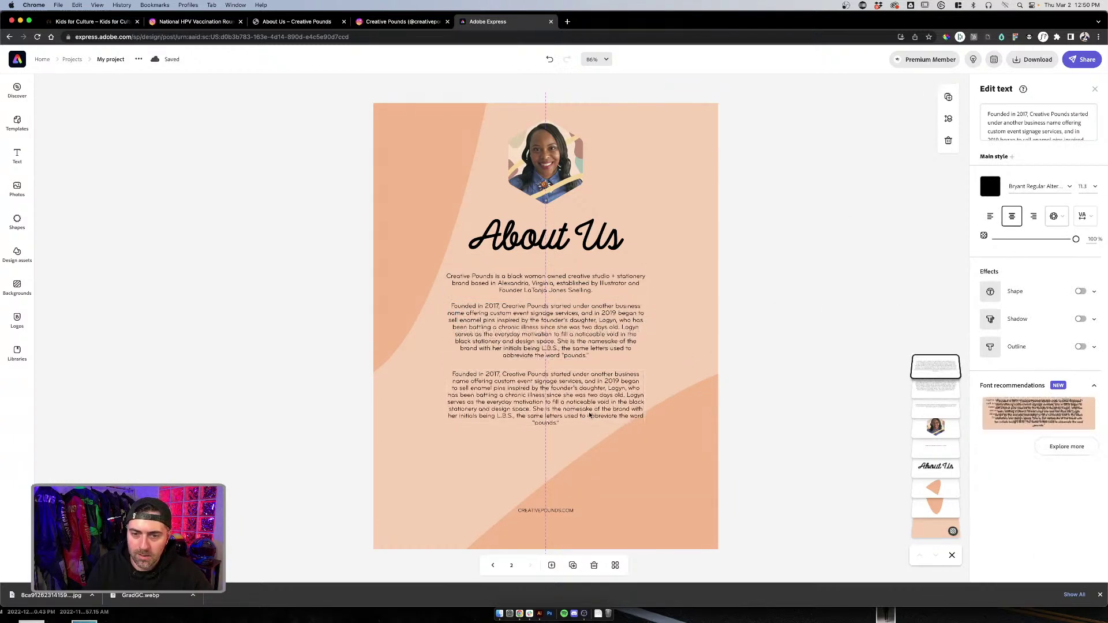
pyautogui.click(1040, 130)
pyautogui.press('super+a')
pyautogui.write('Now, Creative Pounds offers a variety of paper goods such as greeting cards, stickers, bookmarks, and art prints that depict the everyday joy and culture of Black people. All designs are thoughtfully illustrated by LaTanja using vibrant colors, lettering, unique characters, and cultural references as hallmarks for the brand.  With our fun and colorful collection of products, we have something for everyone to enjoy that is weighted in creativity + affirmed by the culture.')
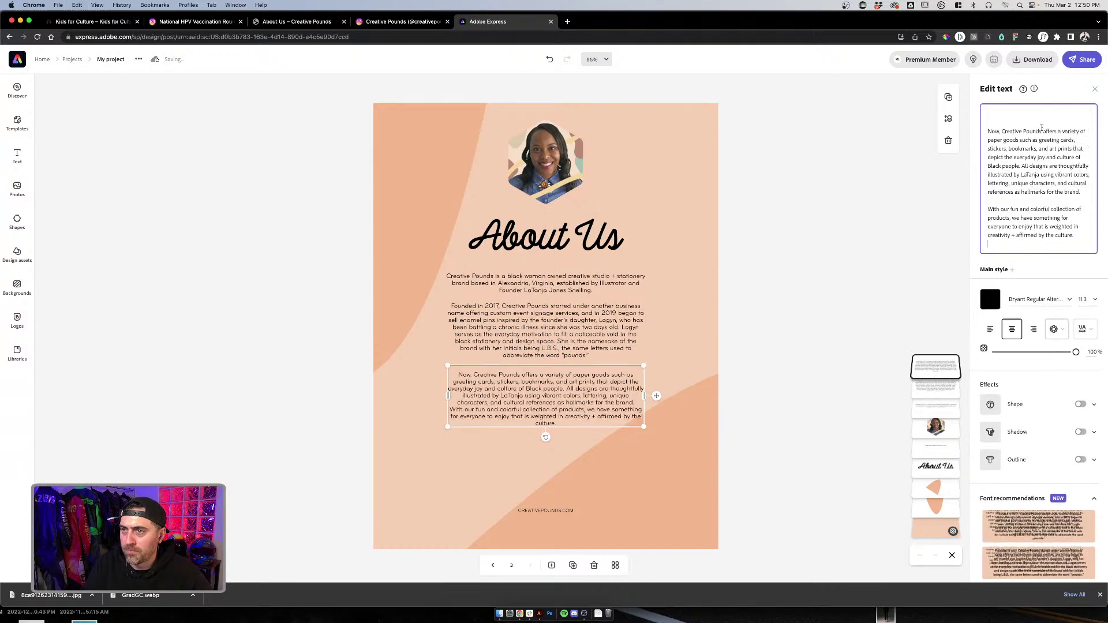
pyautogui.press('Delete')
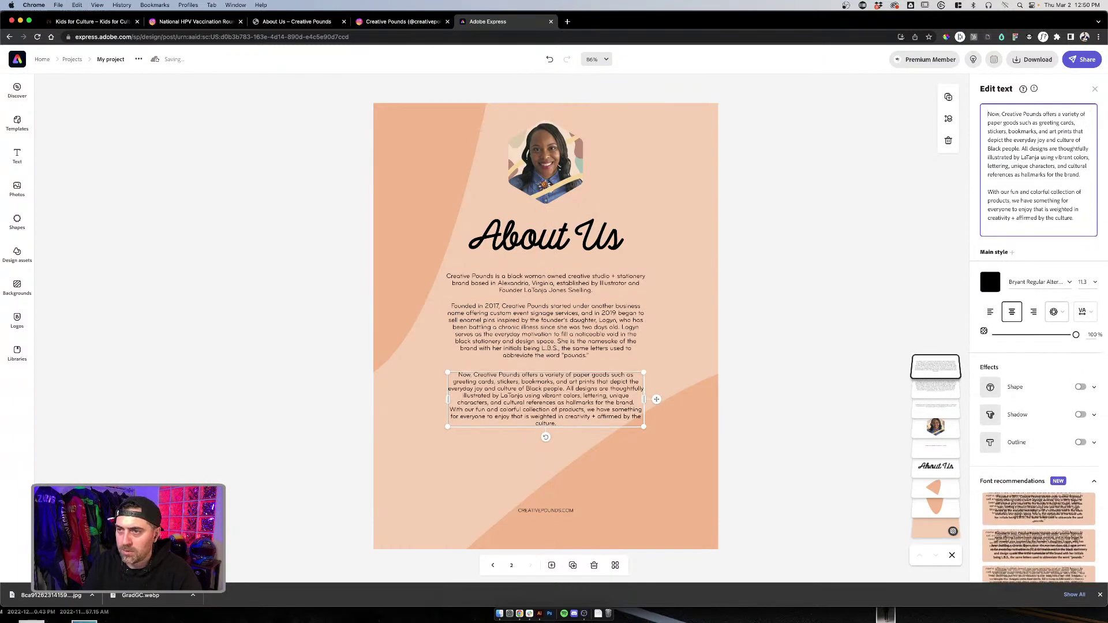
# Step: Copy the closing paragraph starting "With our fun and colorful collection" and remove it from the third text block
pyautogui.moveTo(988, 192); pyautogui.dragTo(1077, 247)
pyautogui.press('super+c')
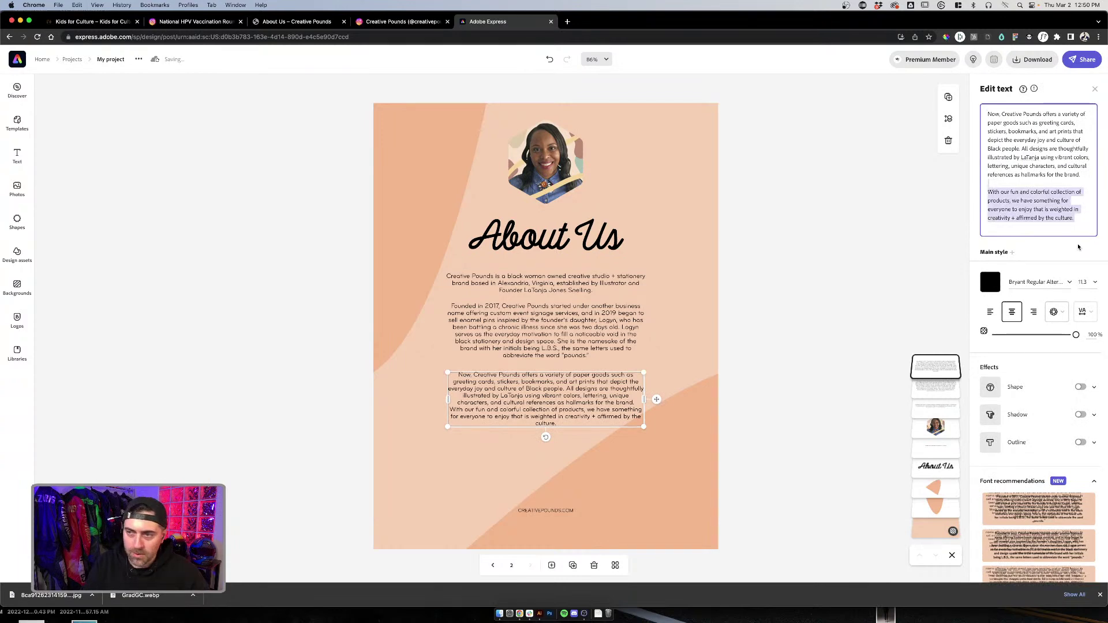
pyautogui.press('BackSpace')
pyautogui.click(940, 213)
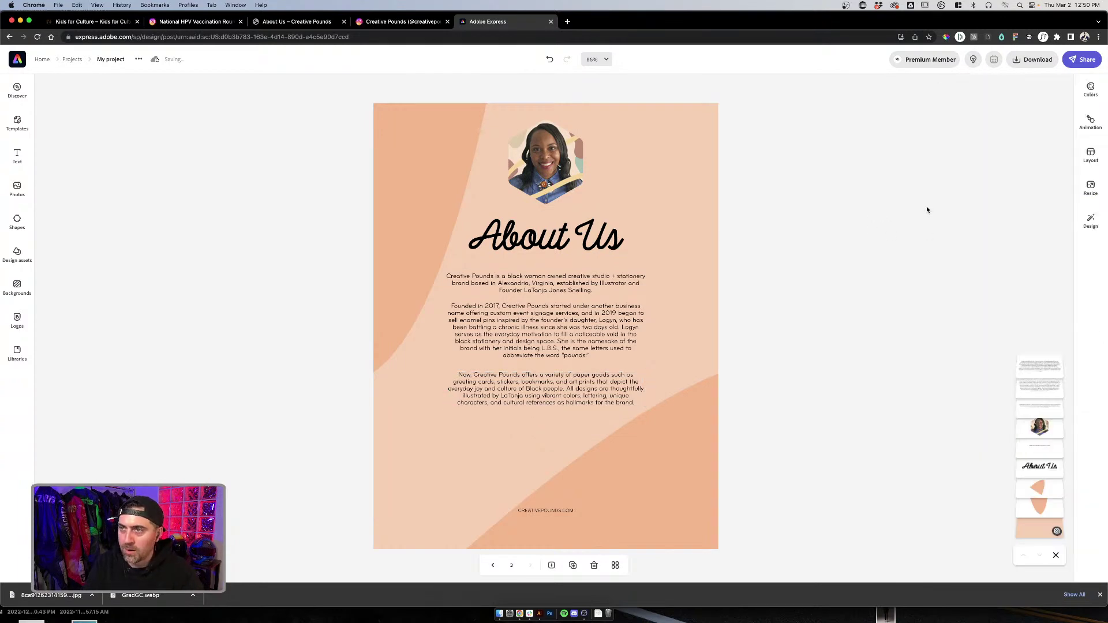
# Step: Move the "Now, Creative Pounds offers" block slightly up and duplicate it directly below itself
pyautogui.moveTo(578, 383); pyautogui.dragTo(576, 385)
pyautogui.click(784, 315)
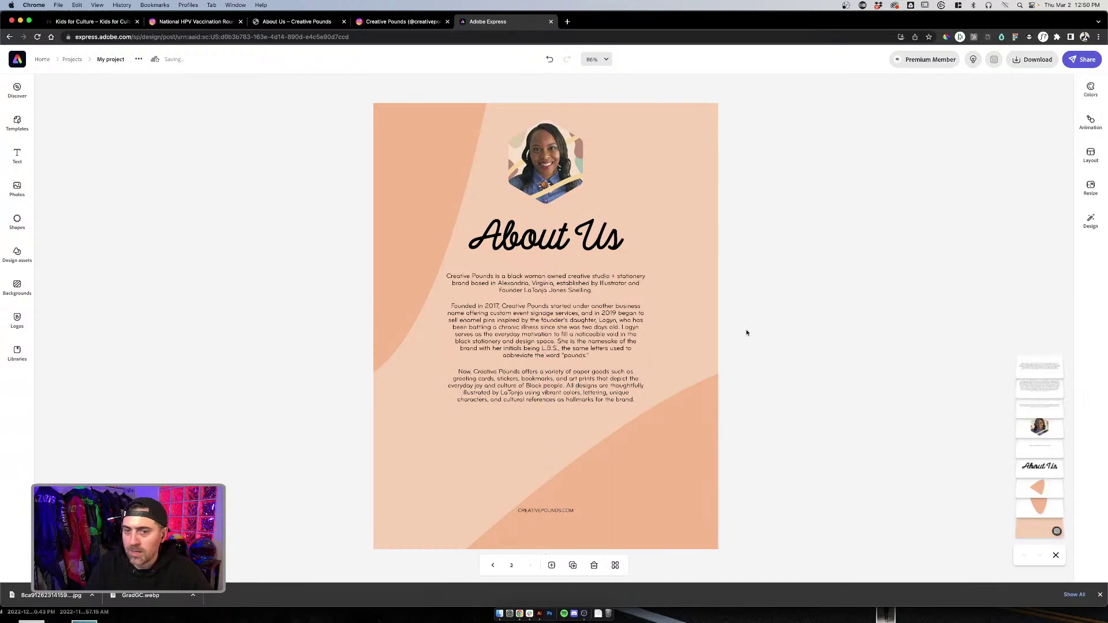
pyautogui.click(628, 398)
pyautogui.click(1016, 128)
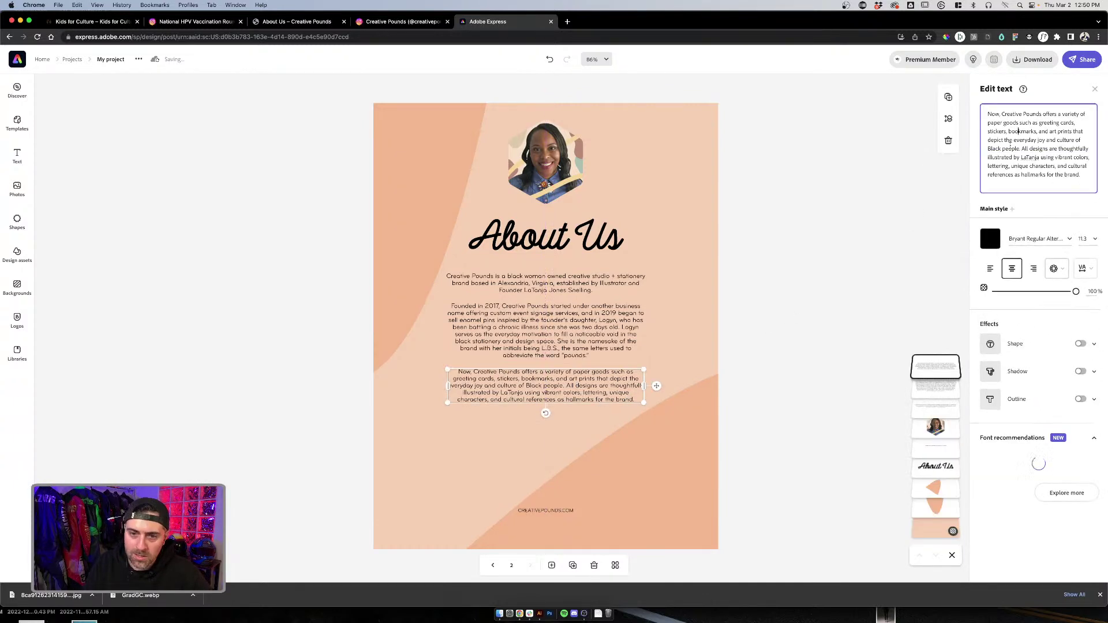
pyautogui.press('super+d')
pyautogui.moveTo(559, 398); pyautogui.dragTo(560, 430)
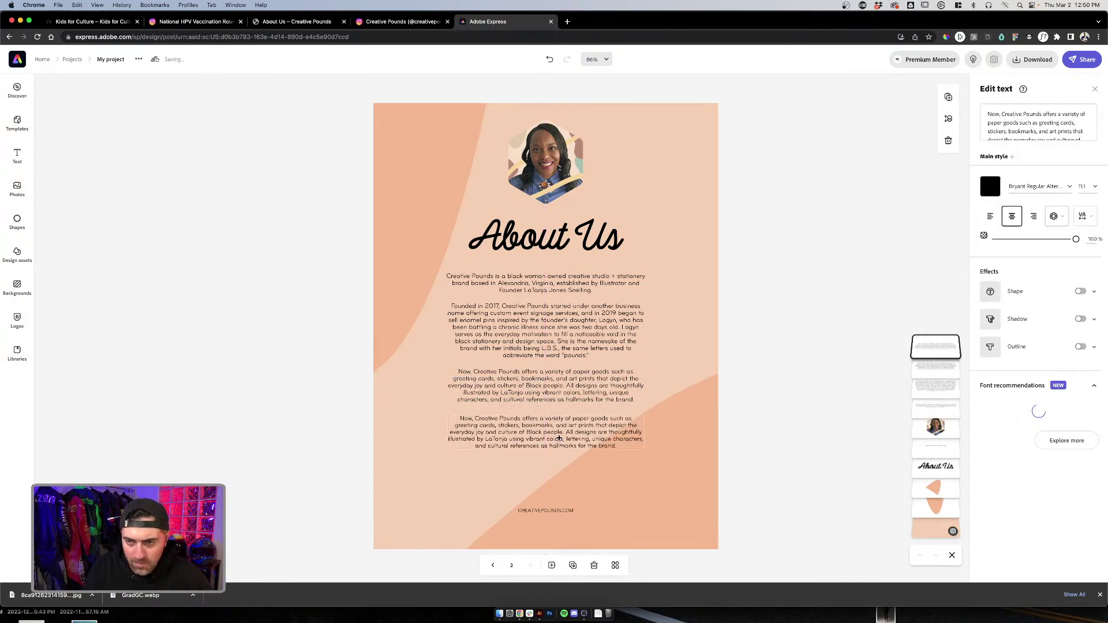
# Step: Replace the copy's text with the copied closing paragraph starting "With our fun and colorful collection", without blank lines above it
pyautogui.click(1013, 122)
pyautogui.press('super+a')
pyautogui.press('super+v')
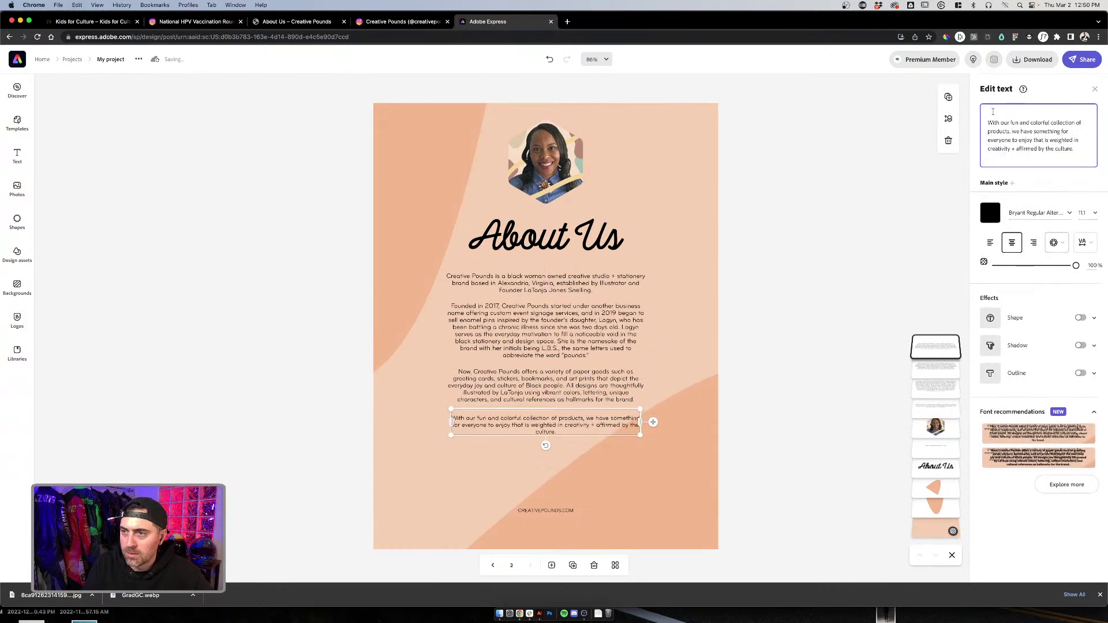
pyautogui.press('Delete')
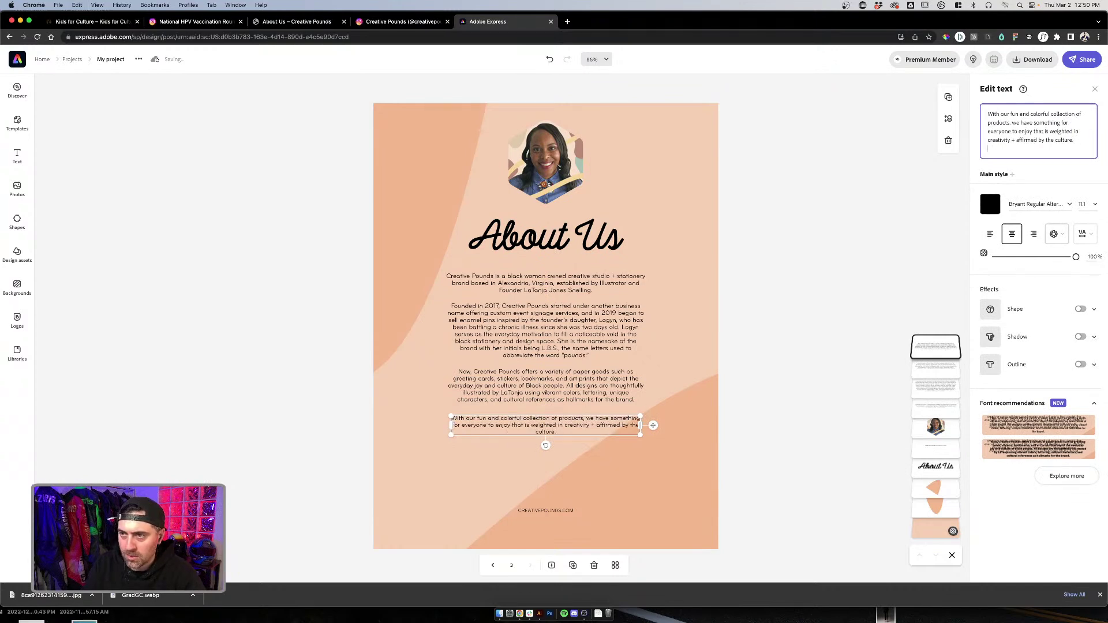
pyautogui.click(780, 317)
# Step: Move the last two description paragraphs up slightly so the gaps between the four text blocks are tighter
pyautogui.click(611, 438)
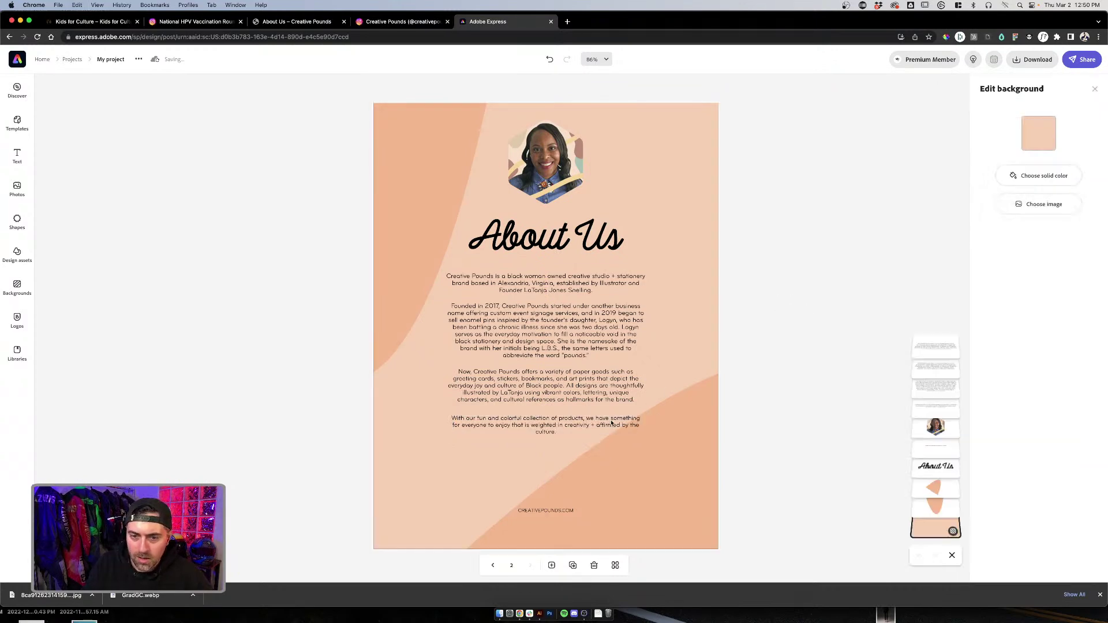
pyautogui.click(586, 425)
pyautogui.moveTo(586, 425); pyautogui.dragTo(589, 390)
pyautogui.keyDown('shift'); pyautogui.click(588, 394); pyautogui.keyUp('shift')
pyautogui.keyDown('shift'); pyautogui.click(576, 342); pyautogui.keyUp('shift')
pyautogui.keyDown('shift'); pyautogui.click(569, 291); pyautogui.keyUp('shift')
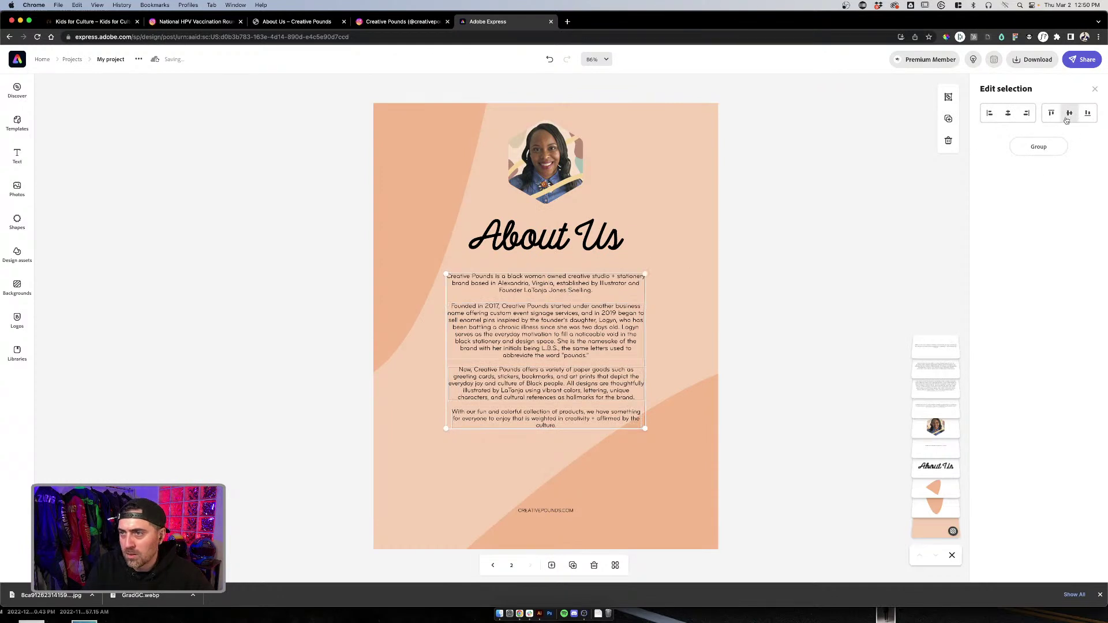
pyautogui.click(738, 380)
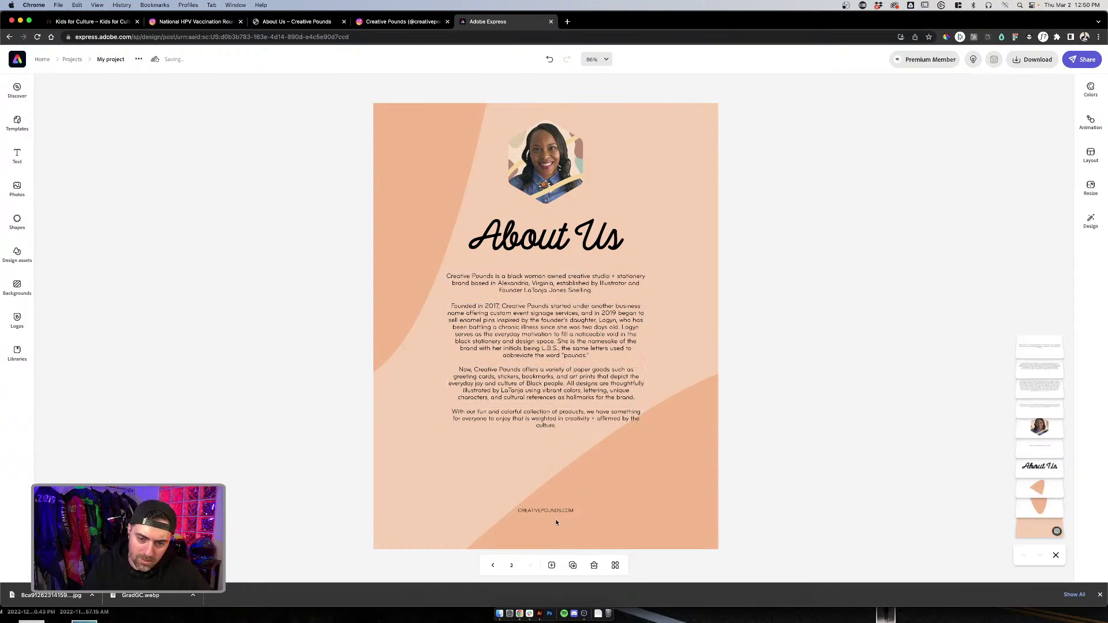
# Step: Restyle the website line as larger lowercase text centered near the page's bottom edge and shift the lower corner shape slightly
pyautogui.moveTo(553, 512); pyautogui.dragTo(528, 511)
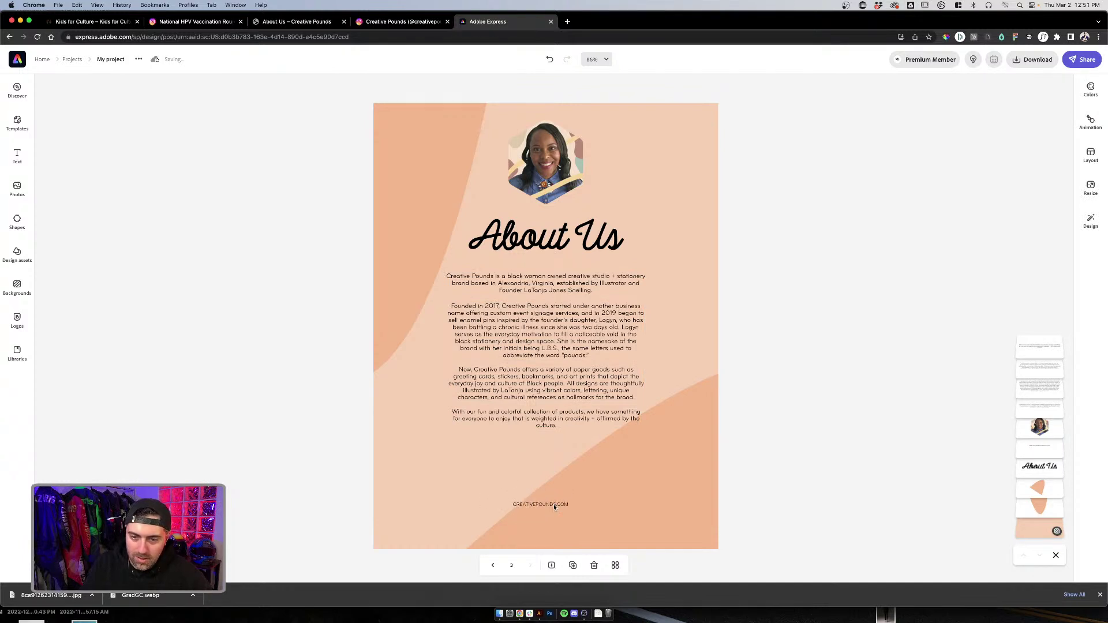
pyautogui.click(554, 508)
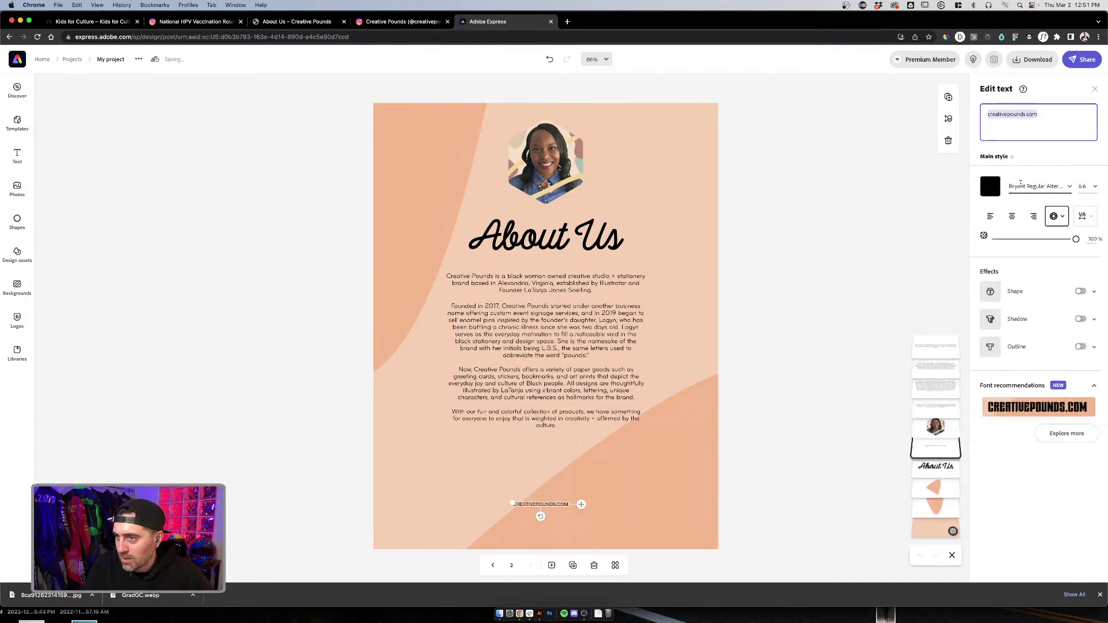
pyautogui.click(514, 511)
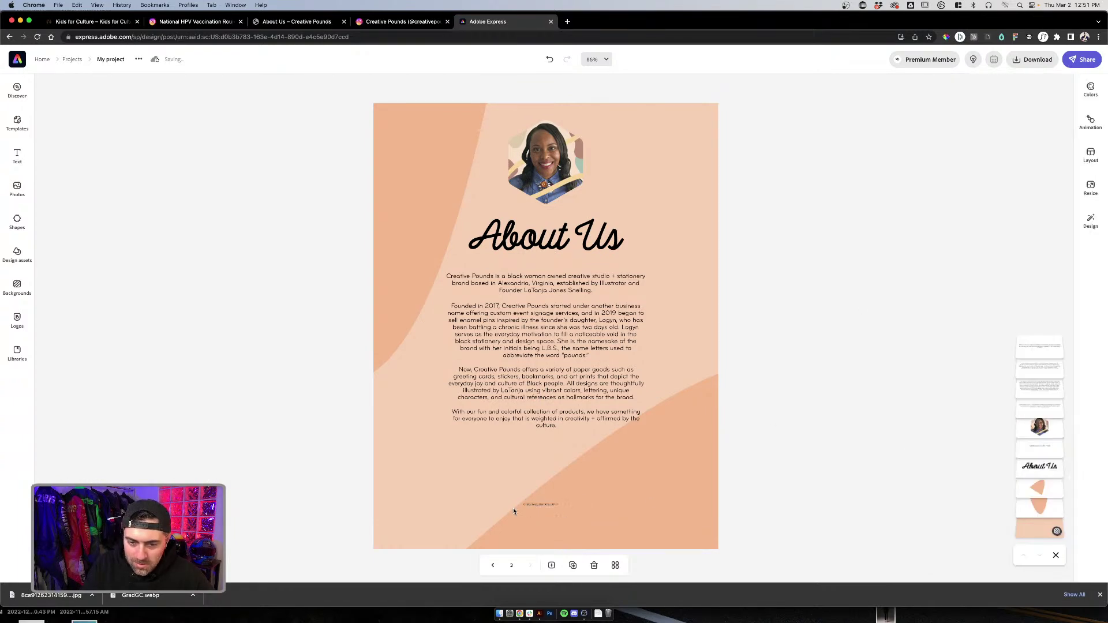
pyautogui.click(559, 510)
pyautogui.moveTo(525, 508); pyautogui.dragTo(553, 519)
pyautogui.click(678, 501)
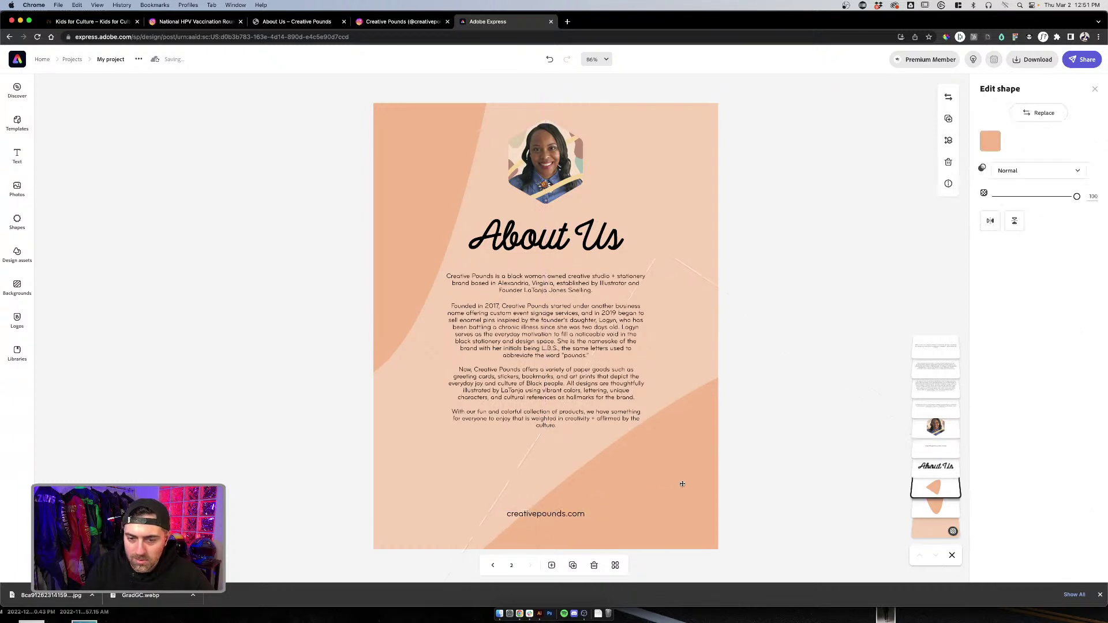
pyautogui.click(796, 297)
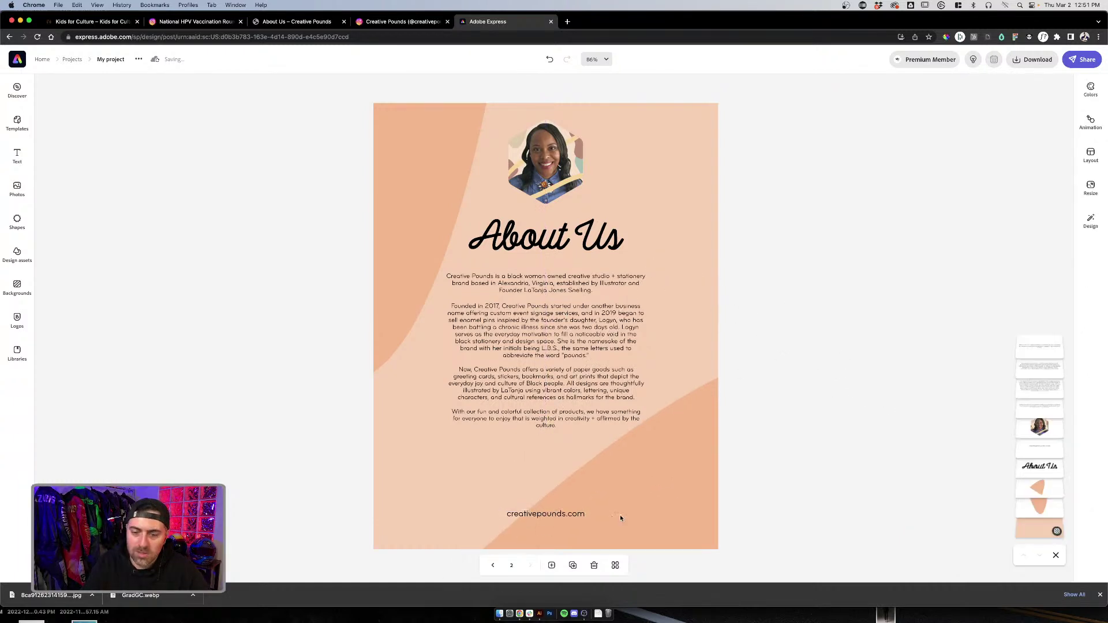
# Step: Switch to the Creative Pounds color logo file in Illustrator
pyautogui.click(538, 613)
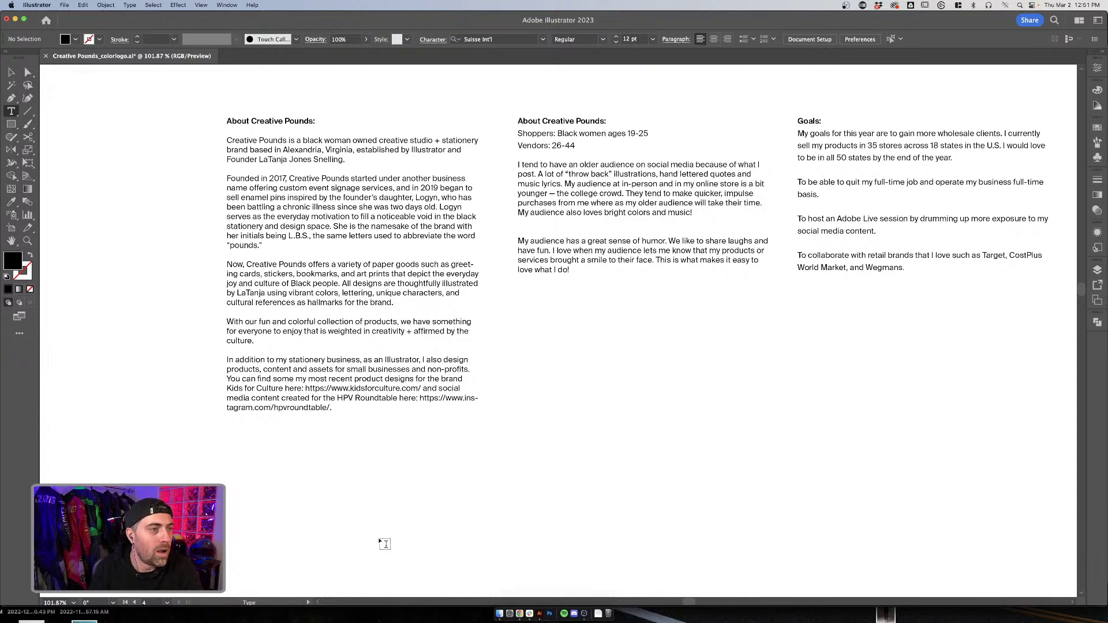
pyautogui.click(364, 506)
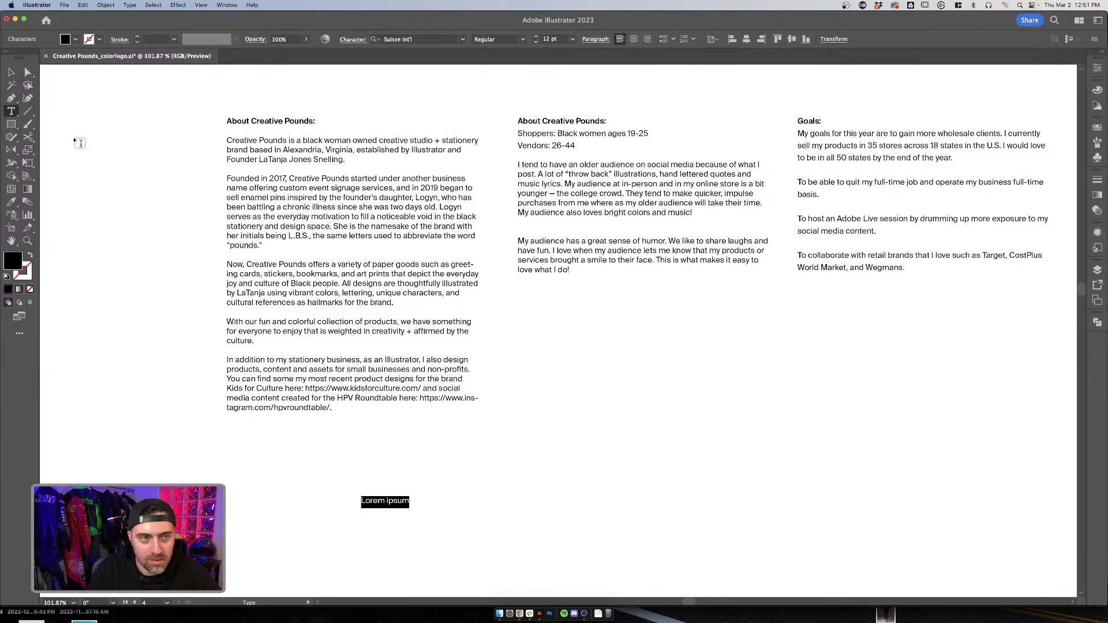
pyautogui.press('Escape')
pyautogui.press('Delete')
# Step: Place a copy of the black sparkle cluster of diamonds, dots and crosses in the empty space right of the original
pyautogui.scroll(-3, 421, 519)
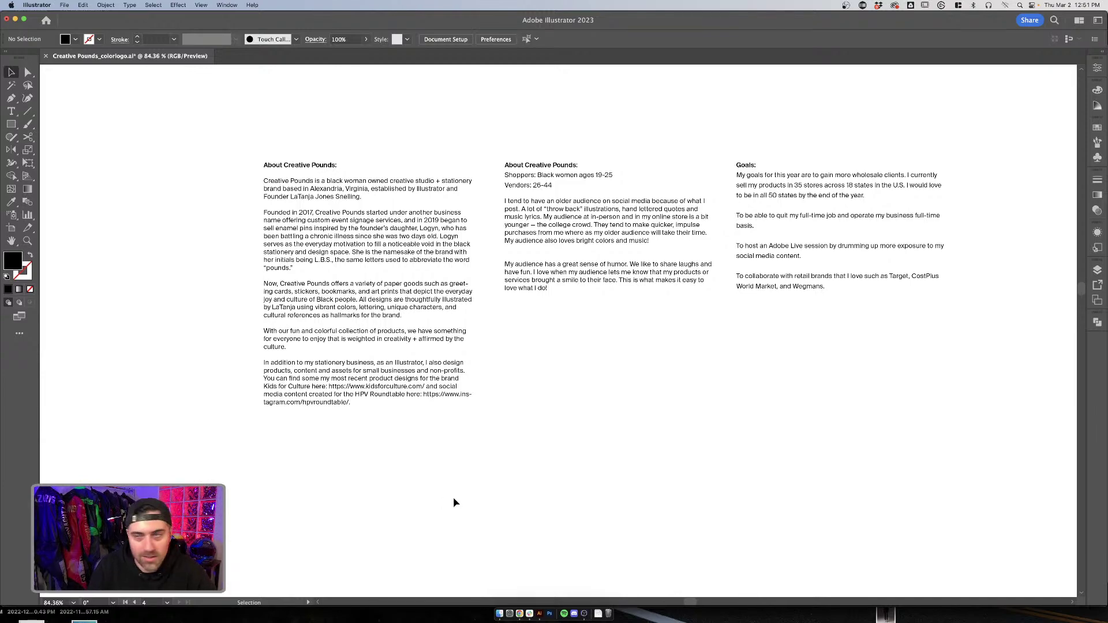
pyautogui.scroll(-2, 462, 484)
pyautogui.scroll(-2, 472, 458)
pyautogui.scroll(-5, 472, 459)
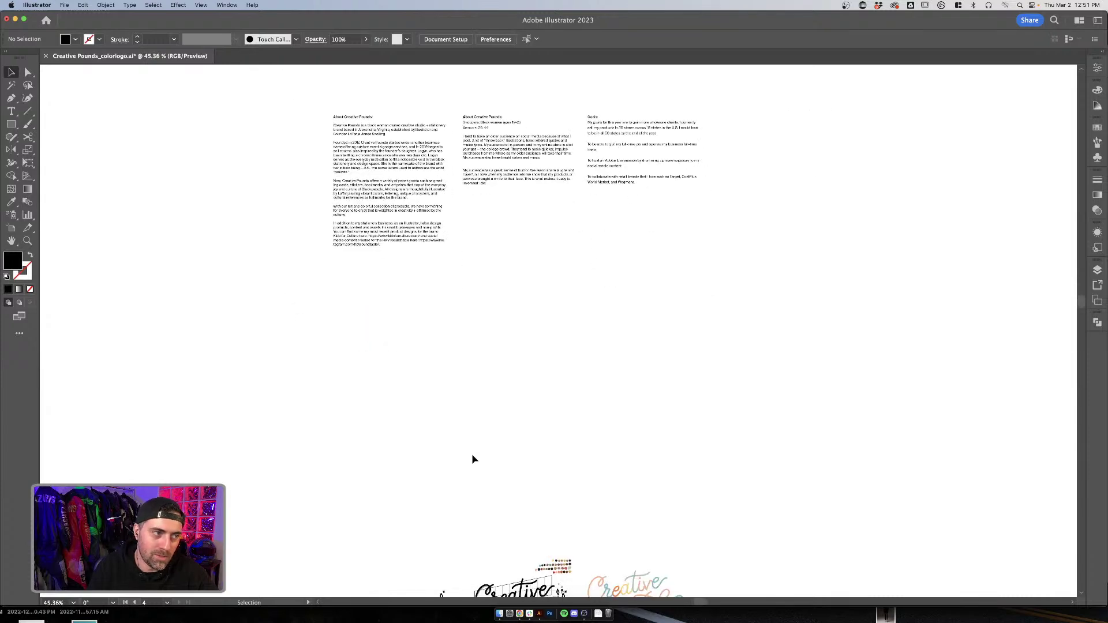
pyautogui.scroll(-5, 472, 457)
pyautogui.scroll(-3, 472, 460)
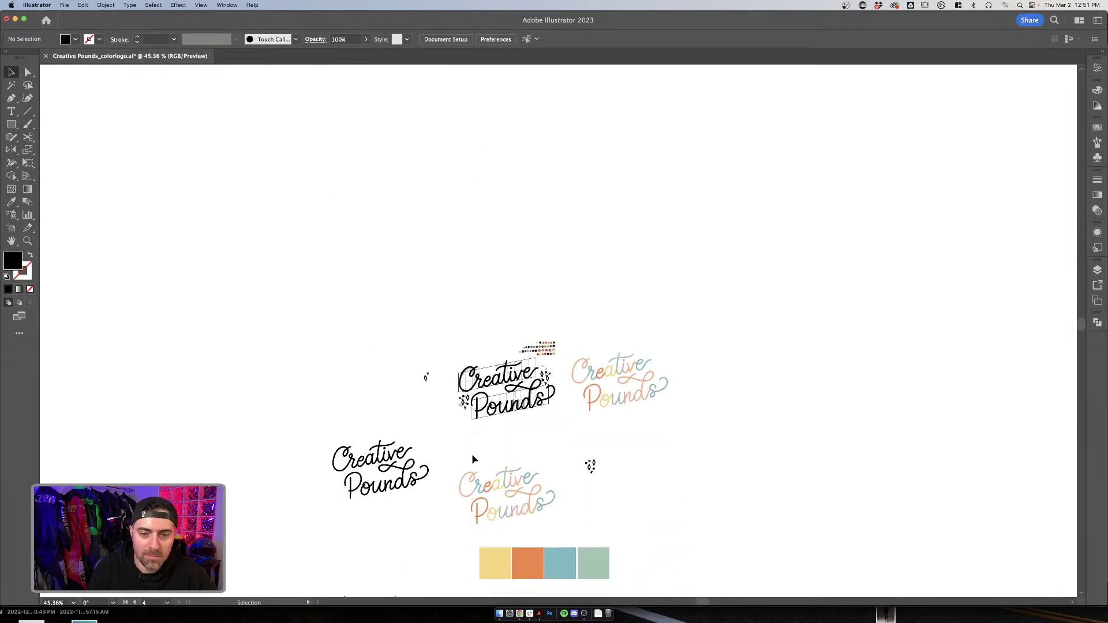
pyautogui.scroll(-2, 453, 440)
pyautogui.scroll(5, 391, 485)
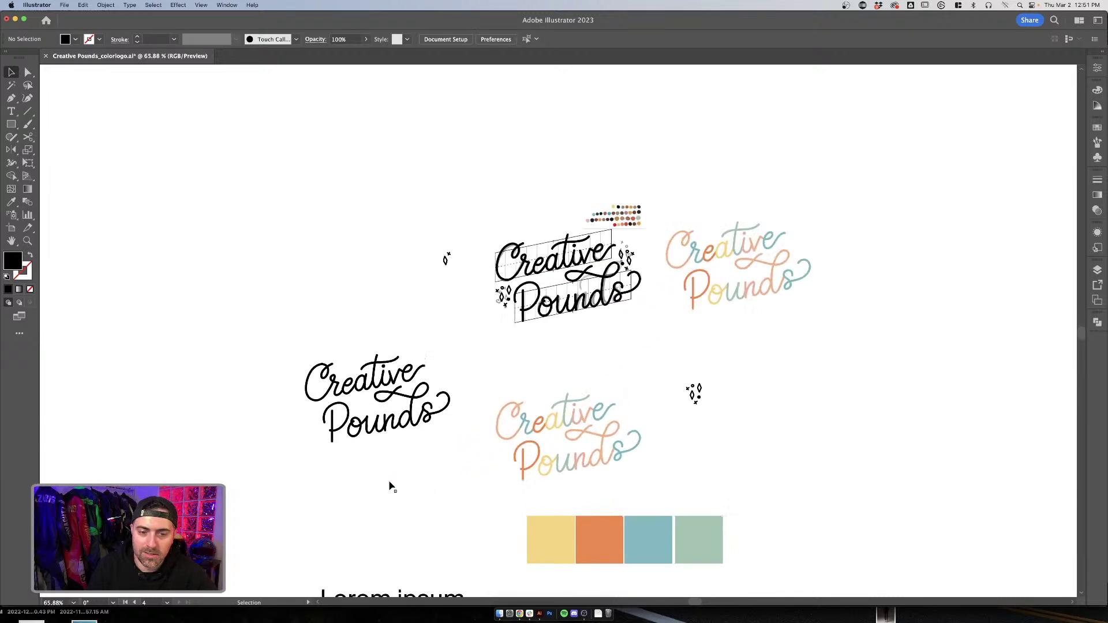
pyautogui.click(395, 382)
pyautogui.scroll(-6, 675, 427)
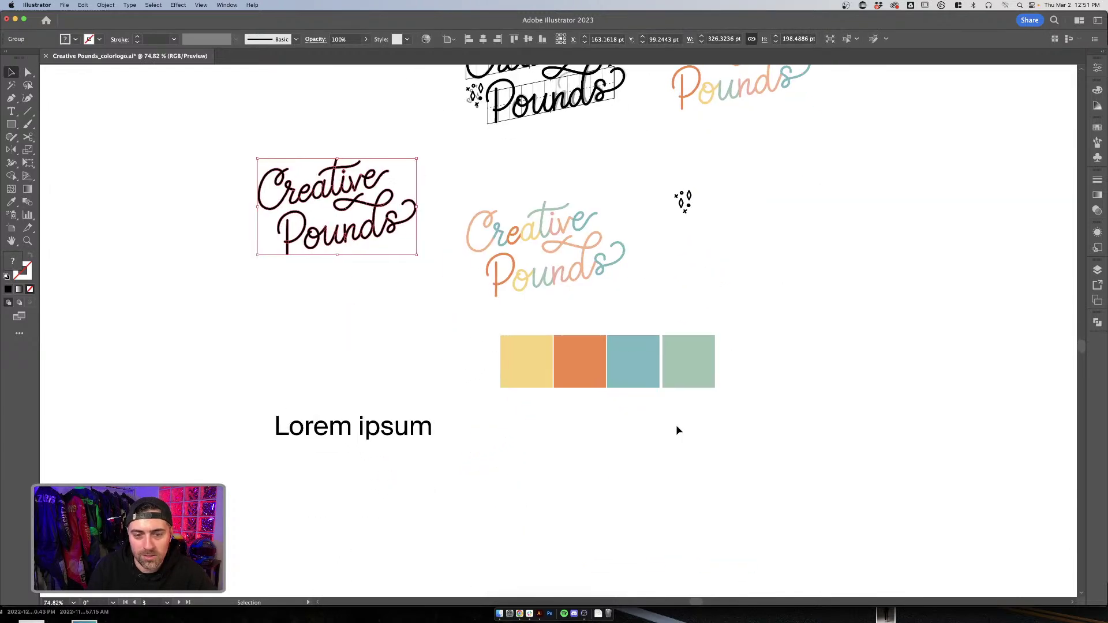
pyautogui.click(743, 215)
pyautogui.moveTo(697, 234); pyautogui.dragTo(832, 256)
pyautogui.click(899, 297)
# Step: Make a new pattern from the copied sparkle cluster
pyautogui.scroll(5, 850, 287)
pyautogui.scroll(3, 850, 287)
pyautogui.hscroll(10, 851, 289)
pyautogui.hscroll(2, 824, 293)
pyautogui.scroll(2, 824, 292)
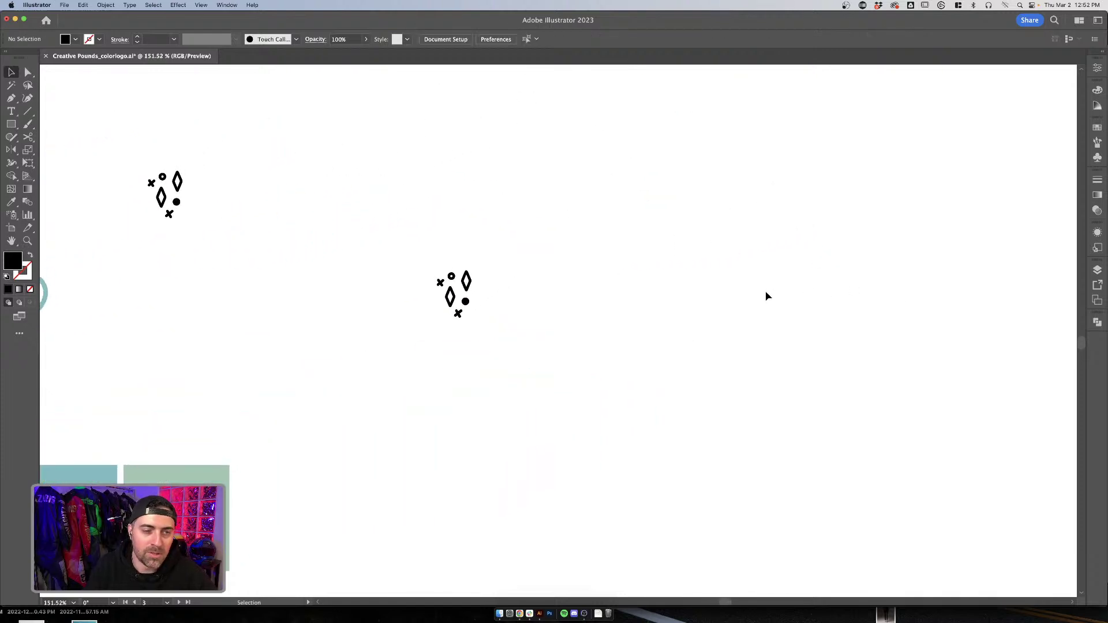
pyautogui.moveTo(402, 257); pyautogui.dragTo(379, 230)
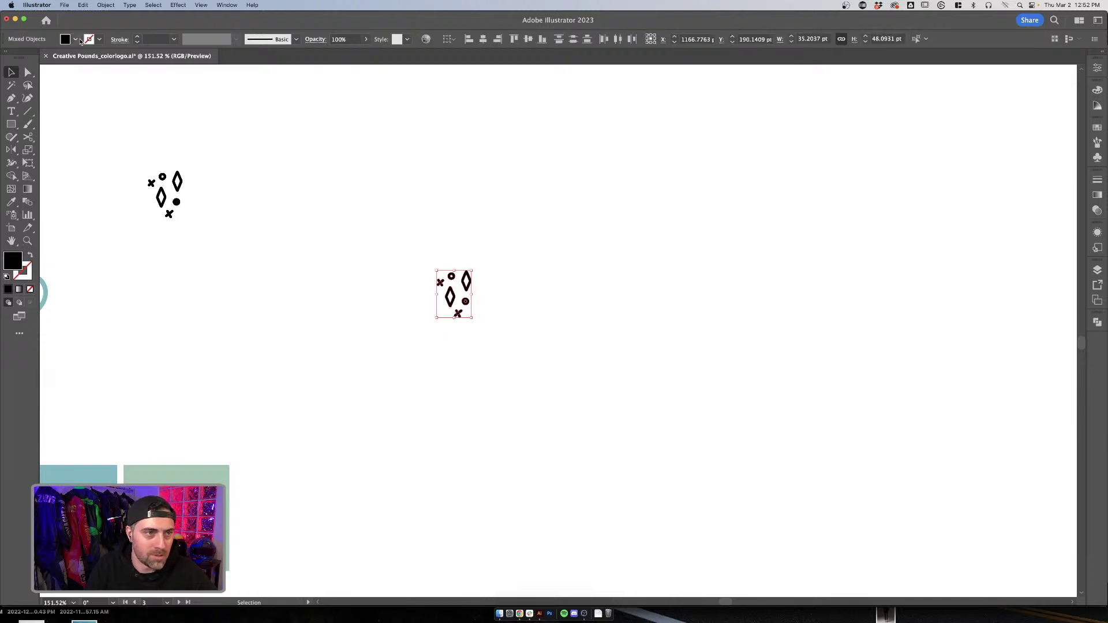
pyautogui.click(539, 382)
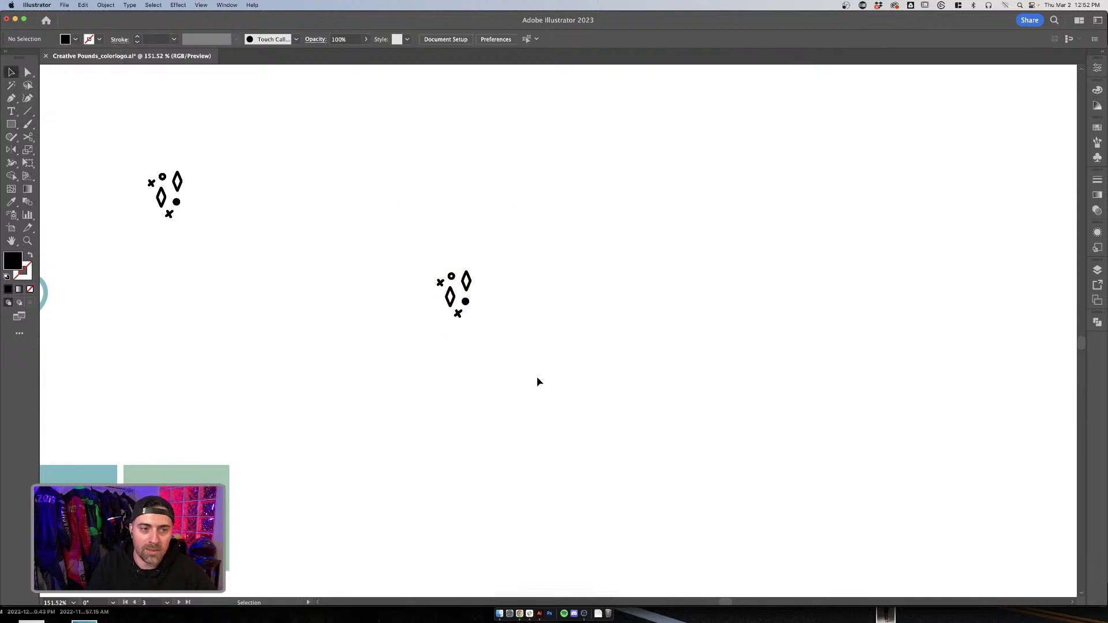
pyautogui.scroll(3, 488, 320)
pyautogui.moveTo(378, 210); pyautogui.dragTo(378, 212)
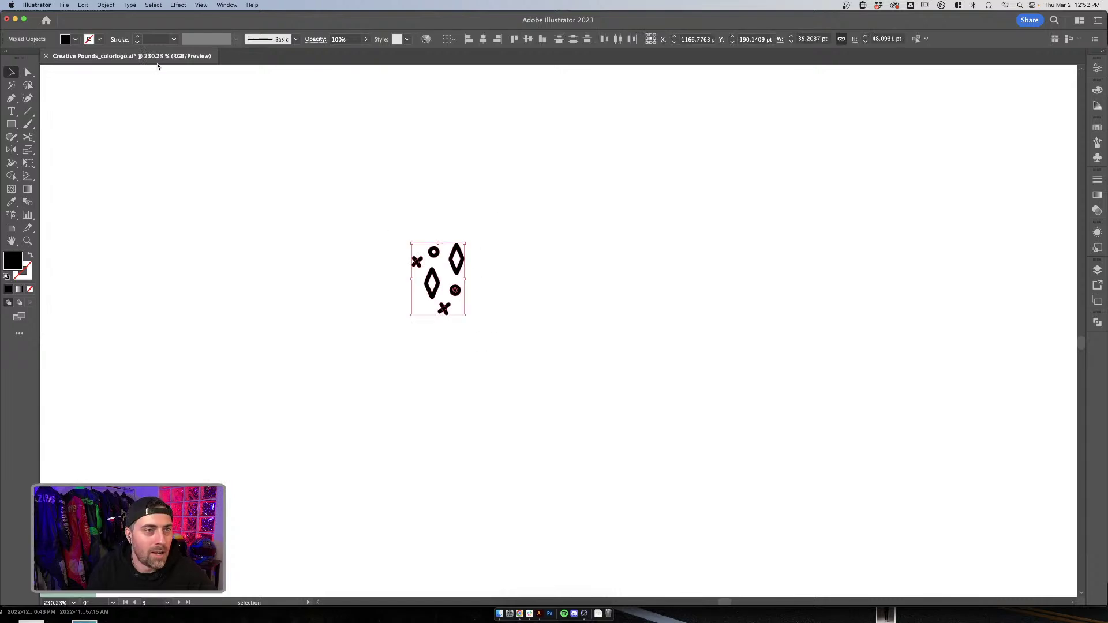
pyautogui.click(102, 4)
pyautogui.moveTo(144, 251)
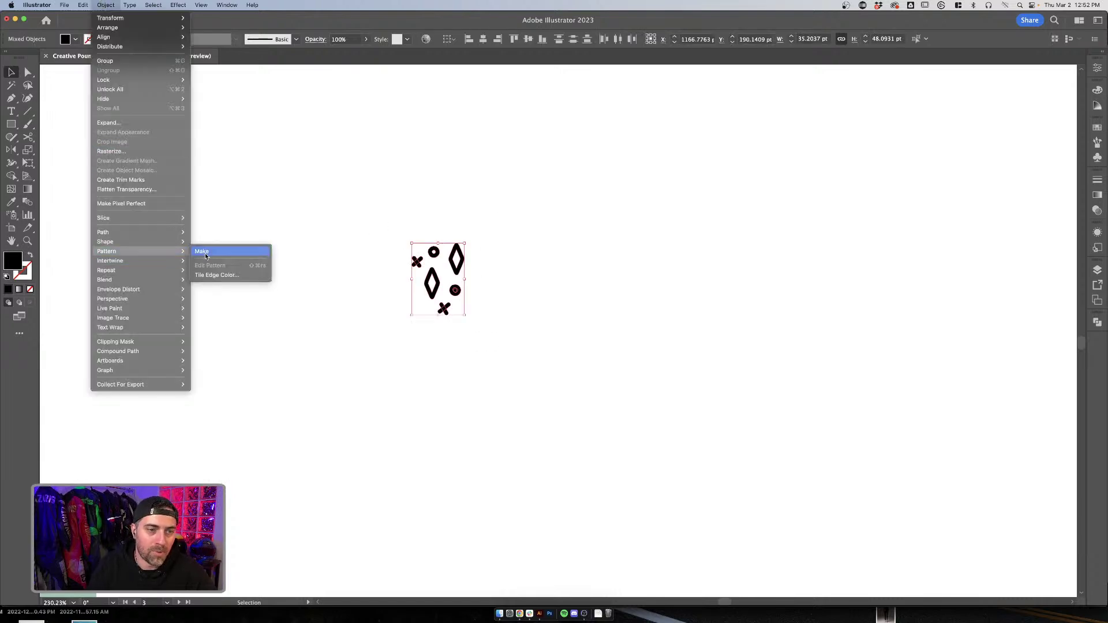
pyautogui.click(203, 252)
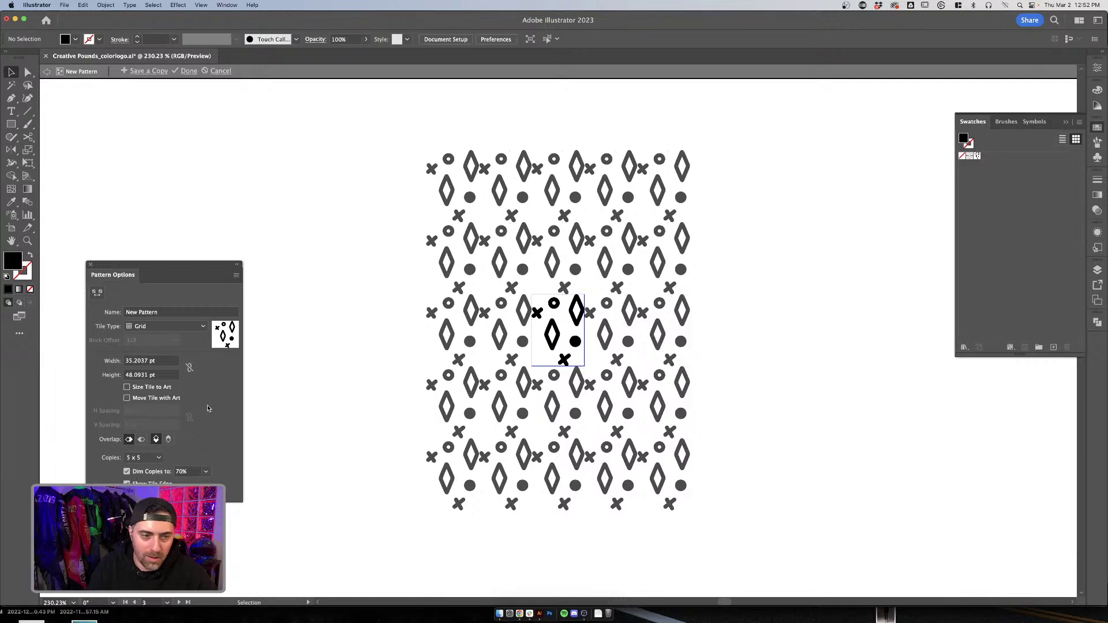
# Step: Shift the cross beside the small ring slightly right in the pattern tile and finish editing the pattern
pyautogui.click(543, 310)
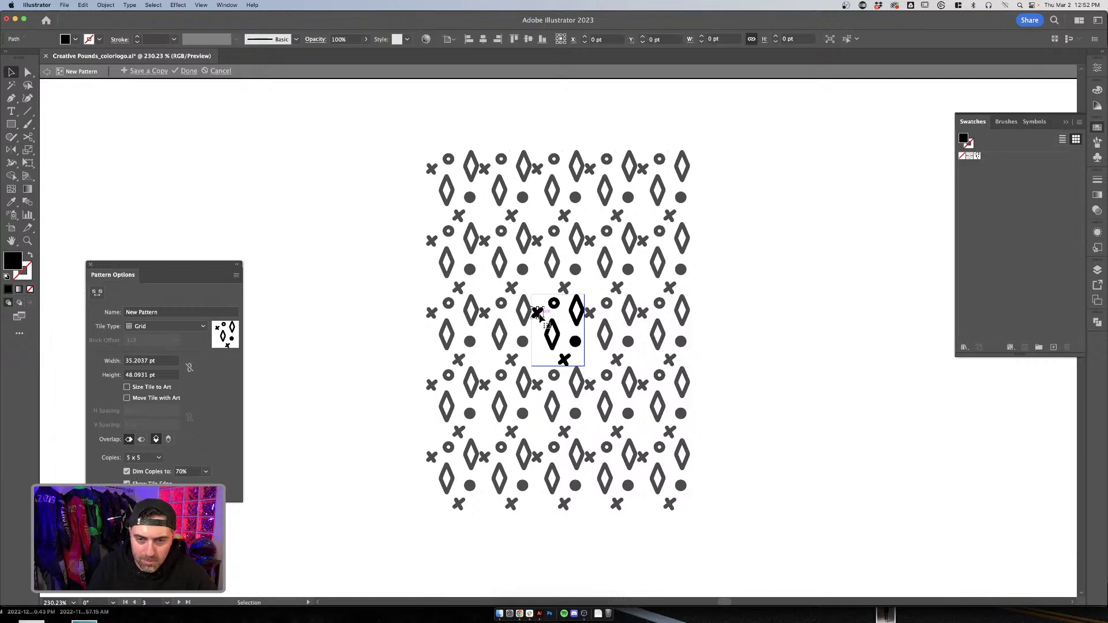
pyautogui.click(546, 320)
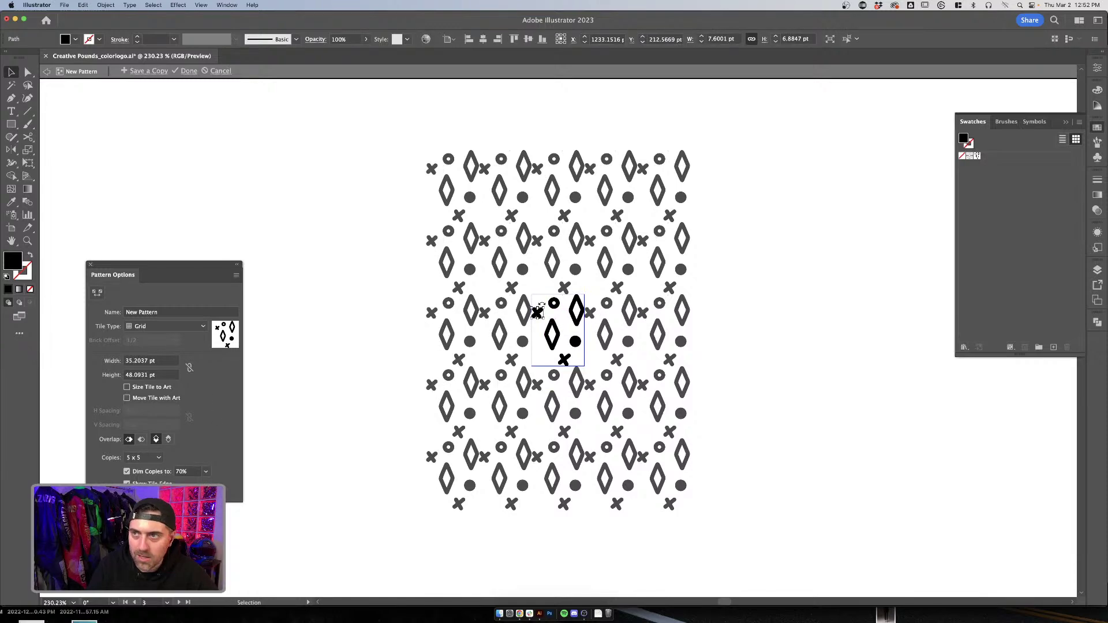
pyautogui.scroll(3, 546, 321)
pyautogui.moveTo(529, 334); pyautogui.dragTo(536, 333)
pyautogui.scroll(-3, 648, 346)
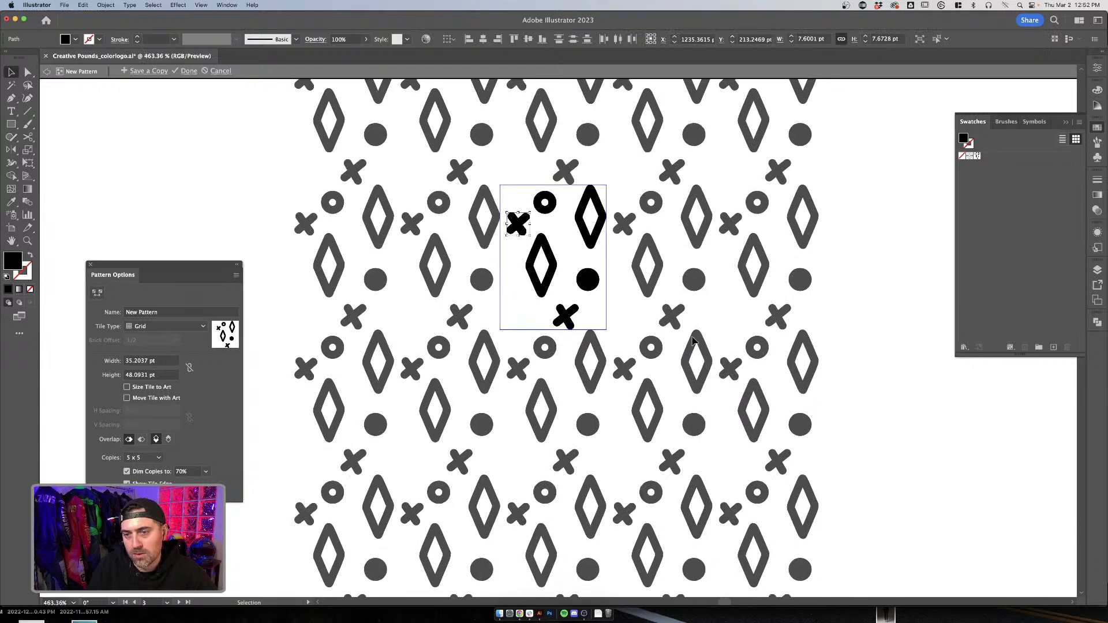
pyautogui.press('Escape')
# Step: Draw a rectangle about 152 by 188 pt beside the copied sparkle cluster and fill it with the new pattern swatch
pyautogui.scroll(-3, 873, 336)
pyautogui.press('m')
pyautogui.moveTo(621, 124); pyautogui.dragTo(913, 485)
pyautogui.click(75, 39)
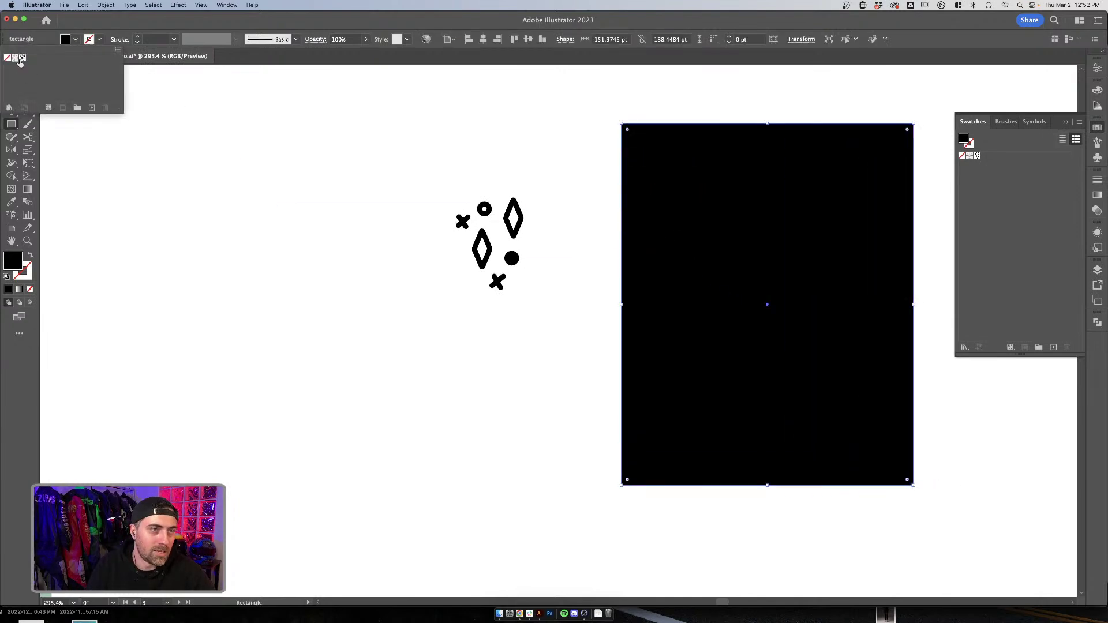
pyautogui.click(20, 64)
# Step: Try moving and enlarging the pattern-filled rectangle, and undo the change
pyautogui.click(725, 97)
pyautogui.click(588, 325)
pyautogui.press('v')
pyautogui.scroll(-2, 733, 295)
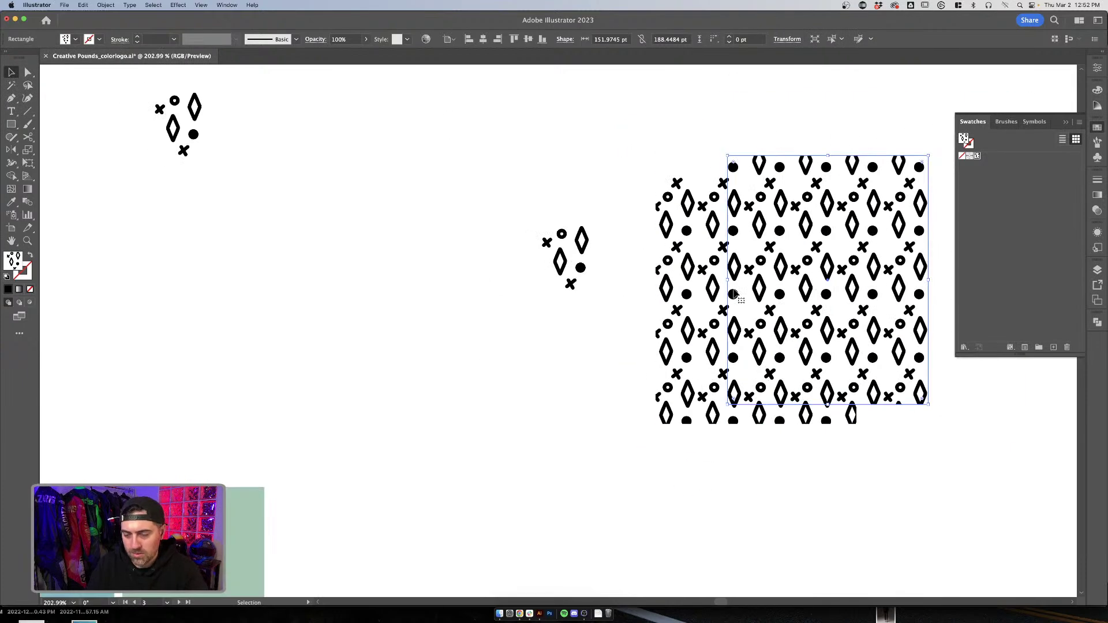
pyautogui.moveTo(733, 294); pyautogui.dragTo(660, 314)
pyautogui.hscroll(10, 660, 314)
pyautogui.scroll(-2, 660, 314)
pyautogui.moveTo(477, 383); pyautogui.dragTo(697, 449)
pyautogui.press('super+z')
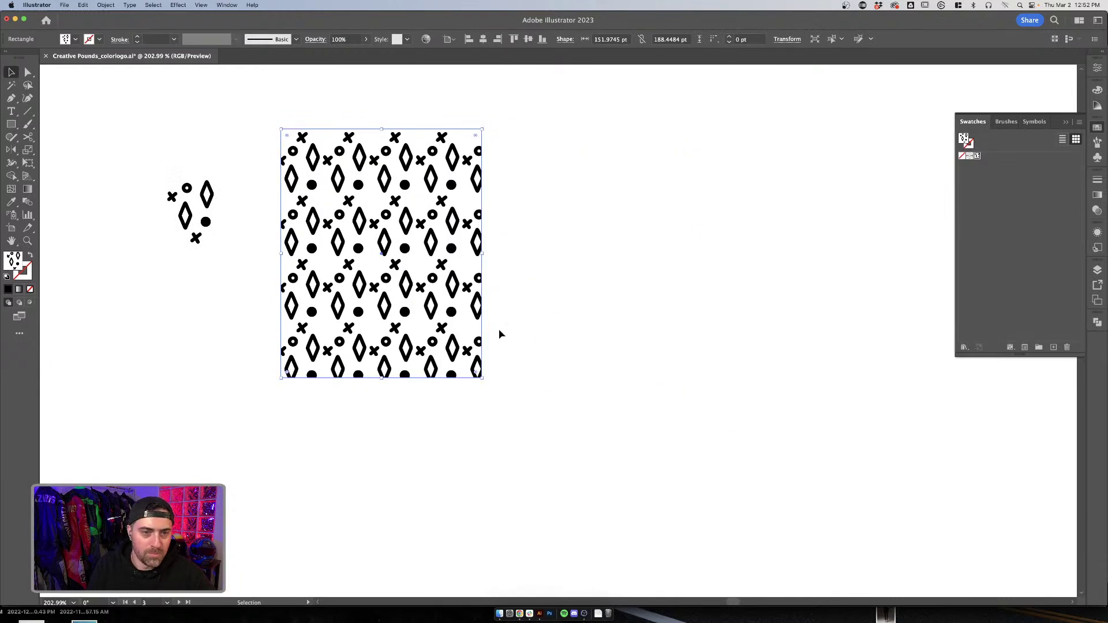
# Step: Draw a pattern-filled square of about 722 pt in the empty area right of the small pattern rectangle
pyautogui.scroll(-4, 519, 329)
pyautogui.press('m')
pyautogui.moveTo(603, 186); pyautogui.dragTo(856, 497)
pyautogui.press('v')
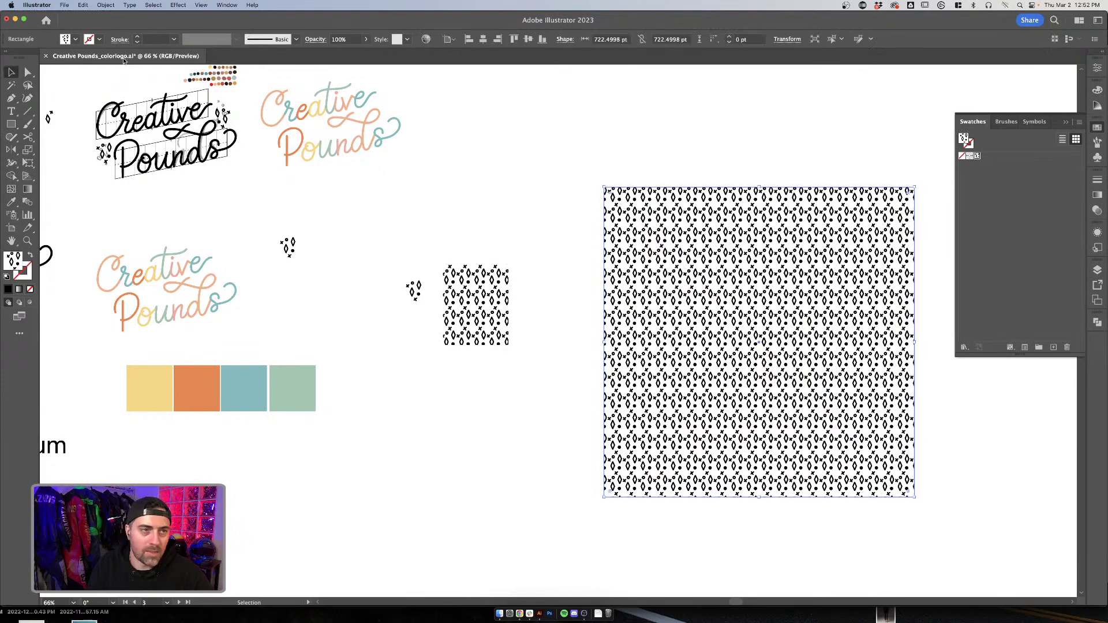
# Step: Fit a new artboard to the large pattern square and export artboard 5 as a transparent 300 ppi PNG
pyautogui.hotkey('shift', 'o')
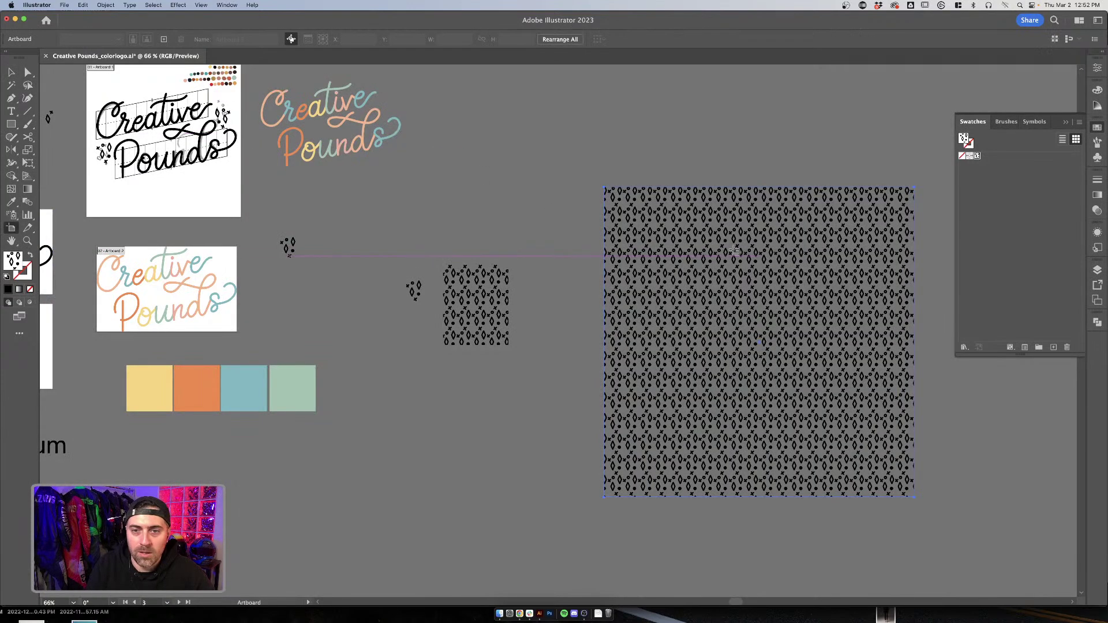
pyautogui.click(657, 221)
pyautogui.click(66, 5)
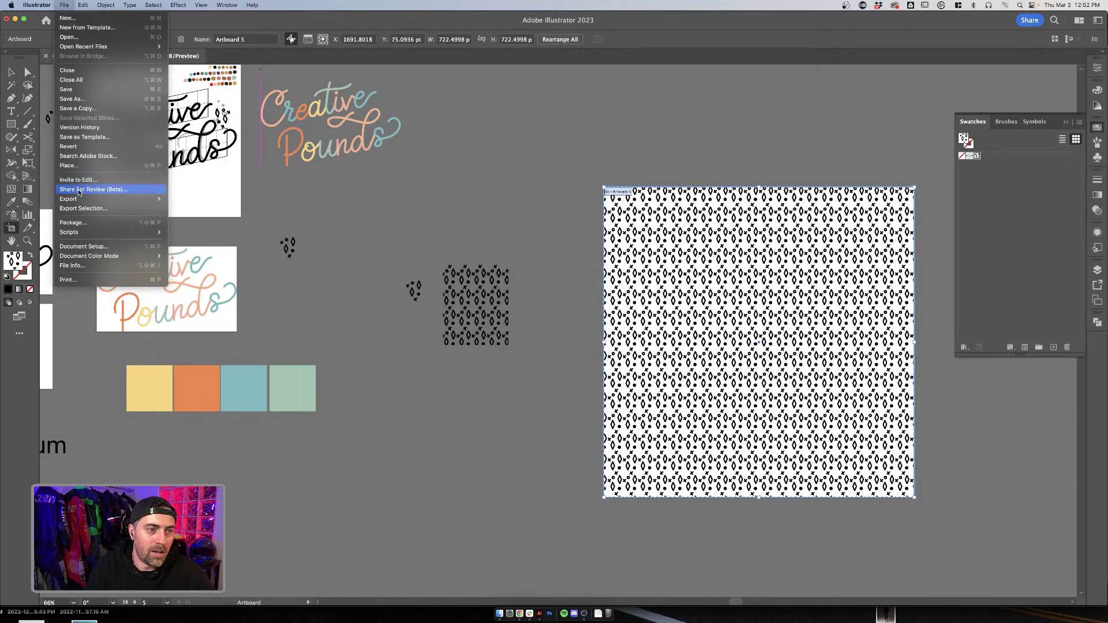
pyautogui.moveTo(75, 198)
pyautogui.click(196, 208)
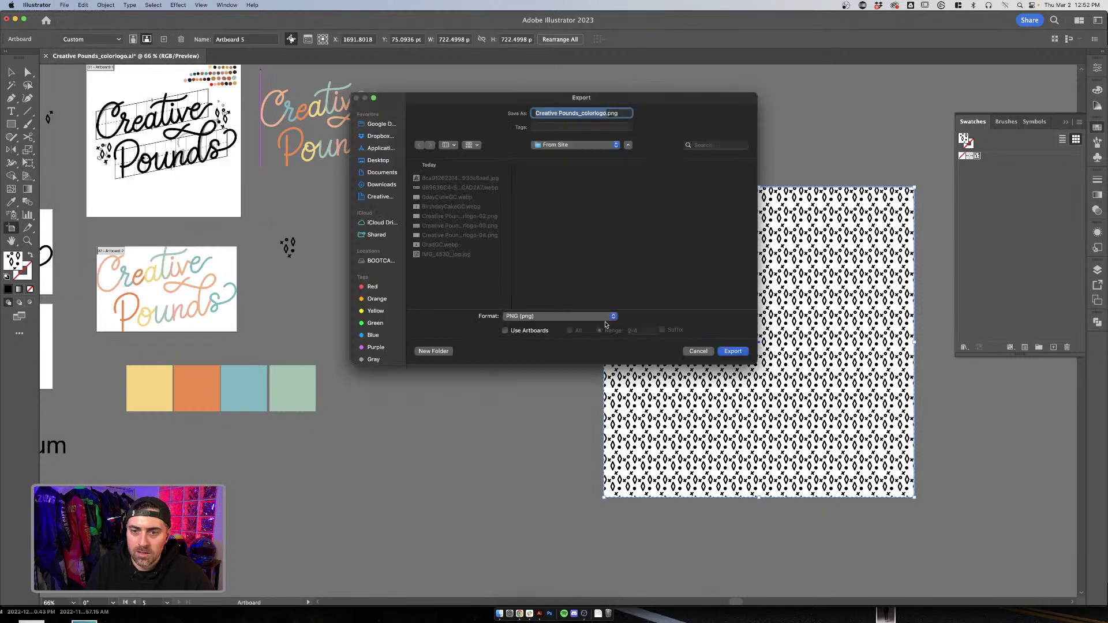
pyautogui.click(532, 334)
pyautogui.click(600, 330)
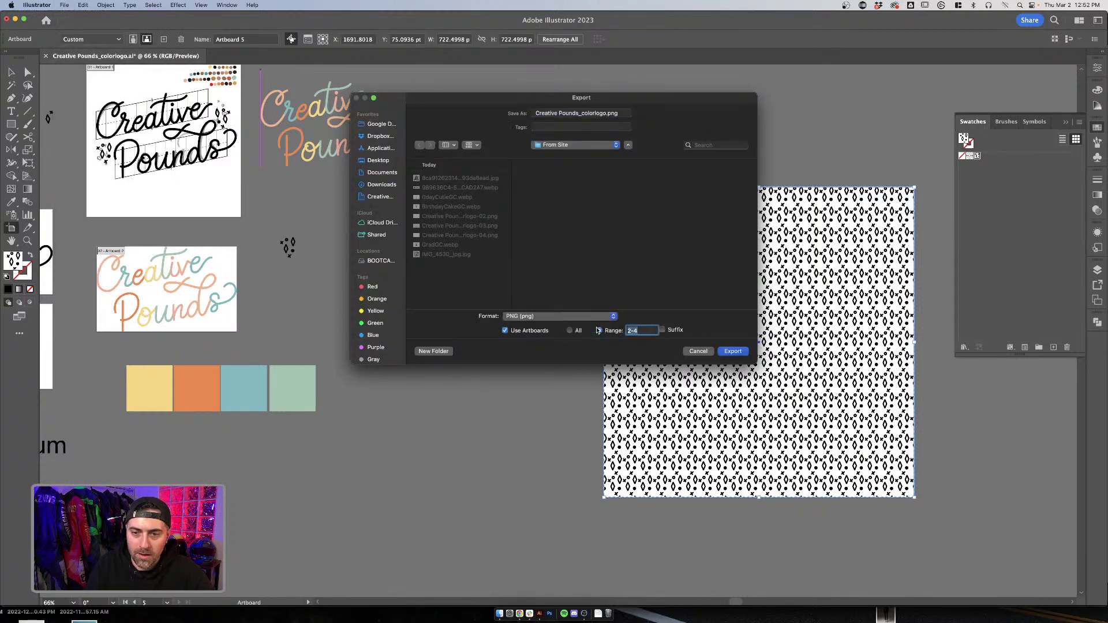
pyautogui.write('5')
pyautogui.moveTo(636, 99); pyautogui.dragTo(444, 117)
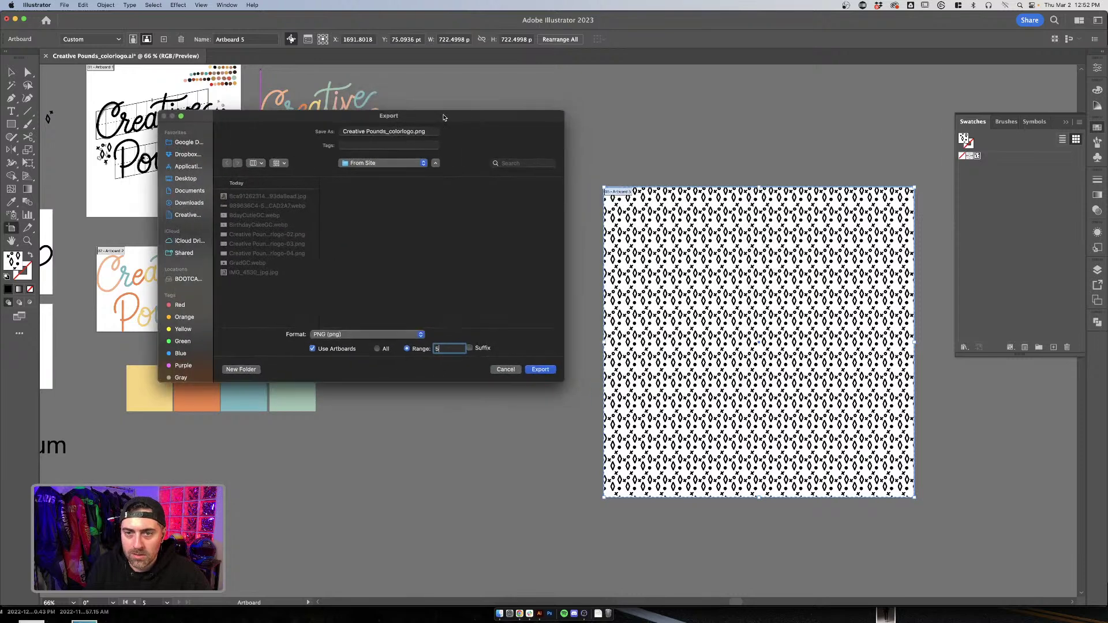
pyautogui.press('Return')
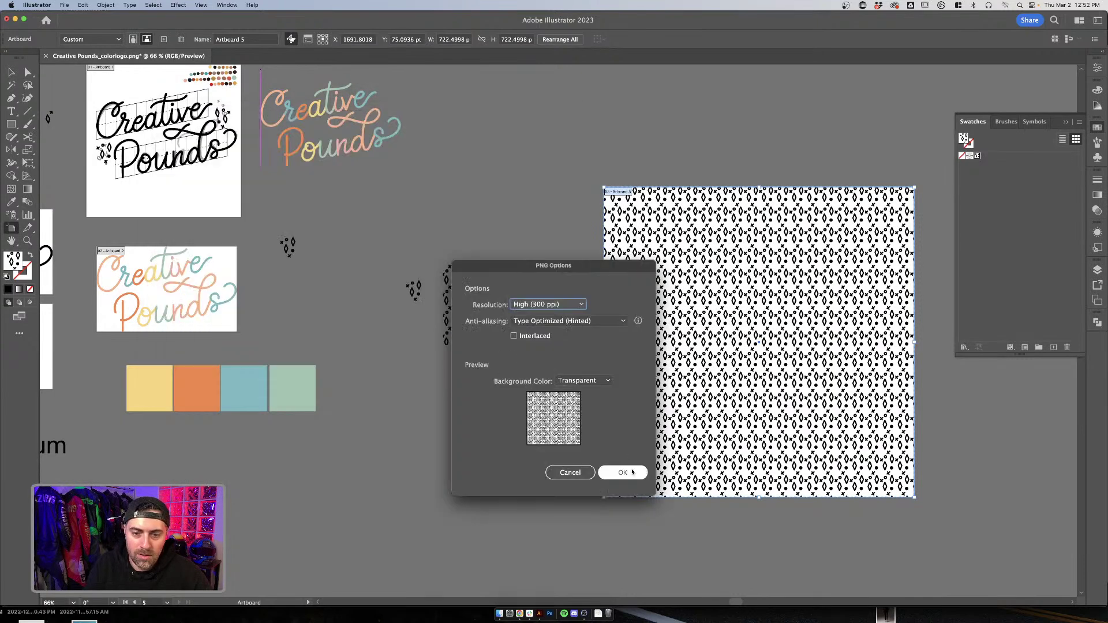
pyautogui.press('Return')
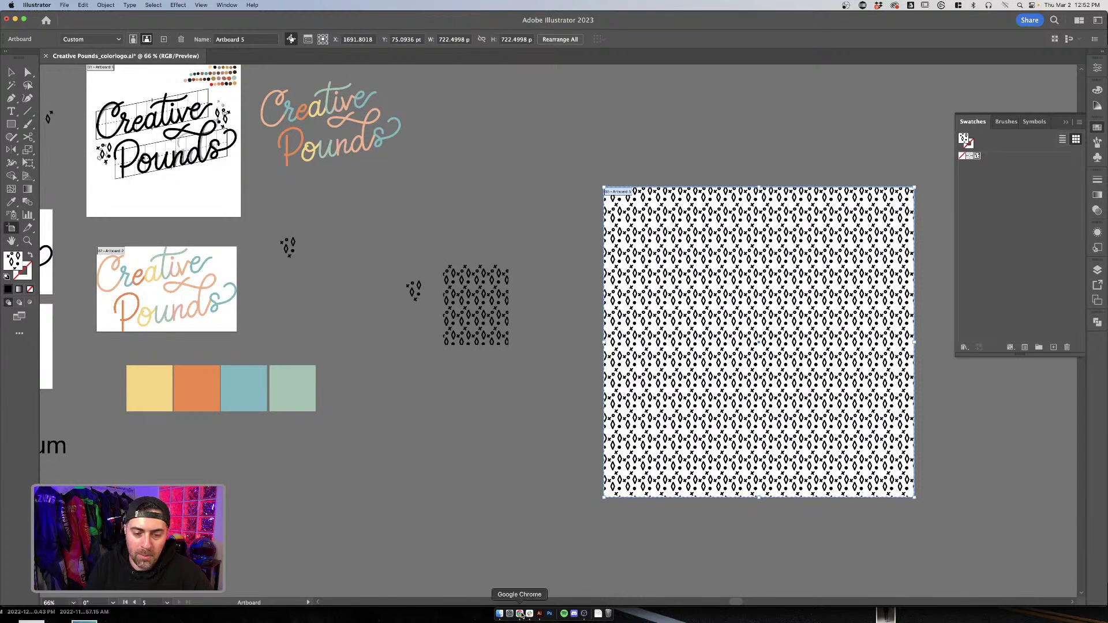
# Step: Switch to Adobe Express in Chrome and duplicate the "About Us" page
pyautogui.click(519, 613)
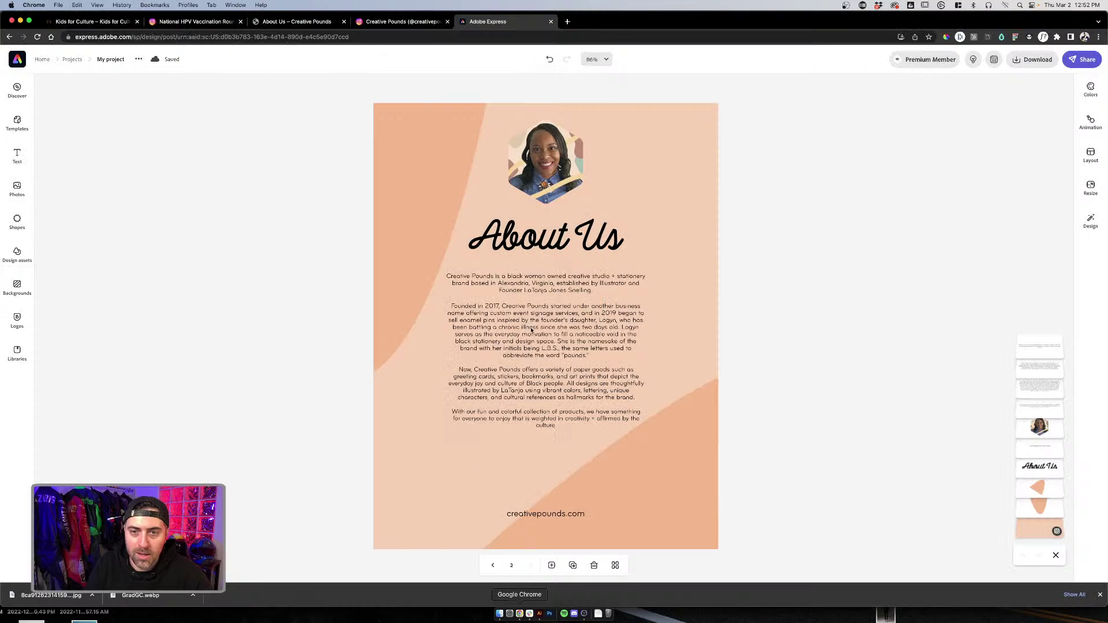
pyautogui.click(572, 567)
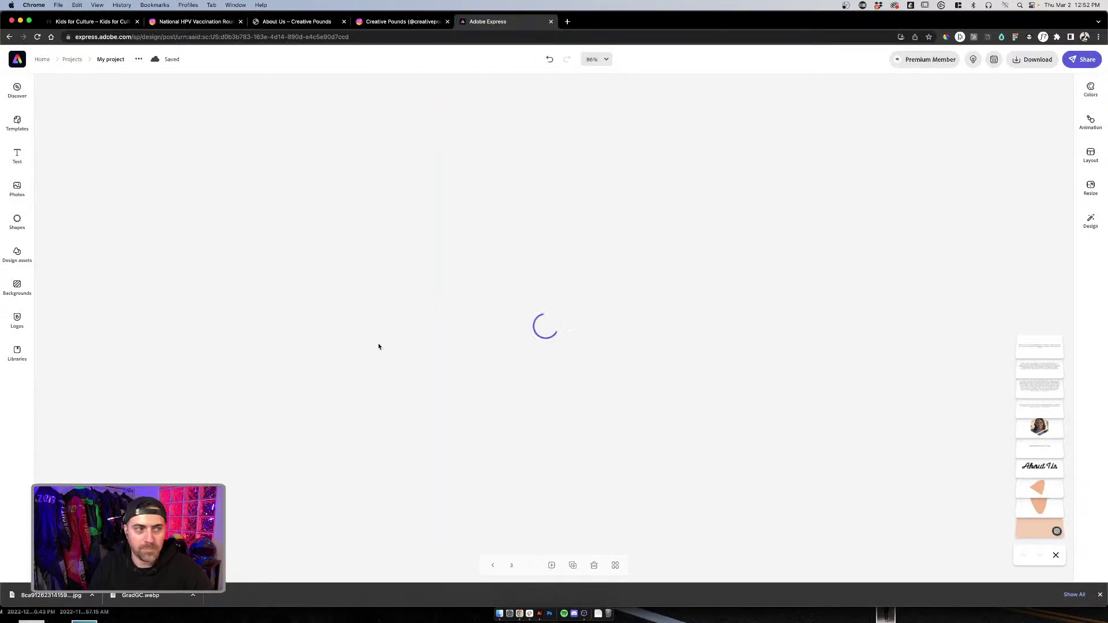
pyautogui.click(527, 285)
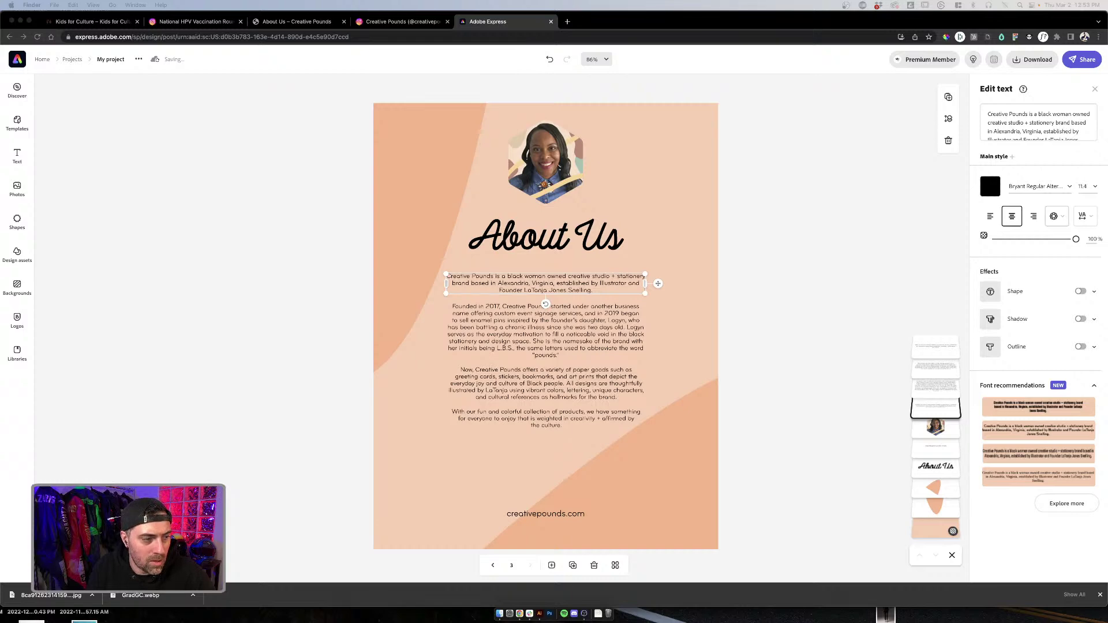
# Step: Place the exported black pattern PNG on the duplicated page and enlarge it to cover the whole page
pyautogui.moveTo(214, 290); pyautogui.dragTo(410, 124)
pyautogui.moveTo(459, 185); pyautogui.dragTo(871, 583)
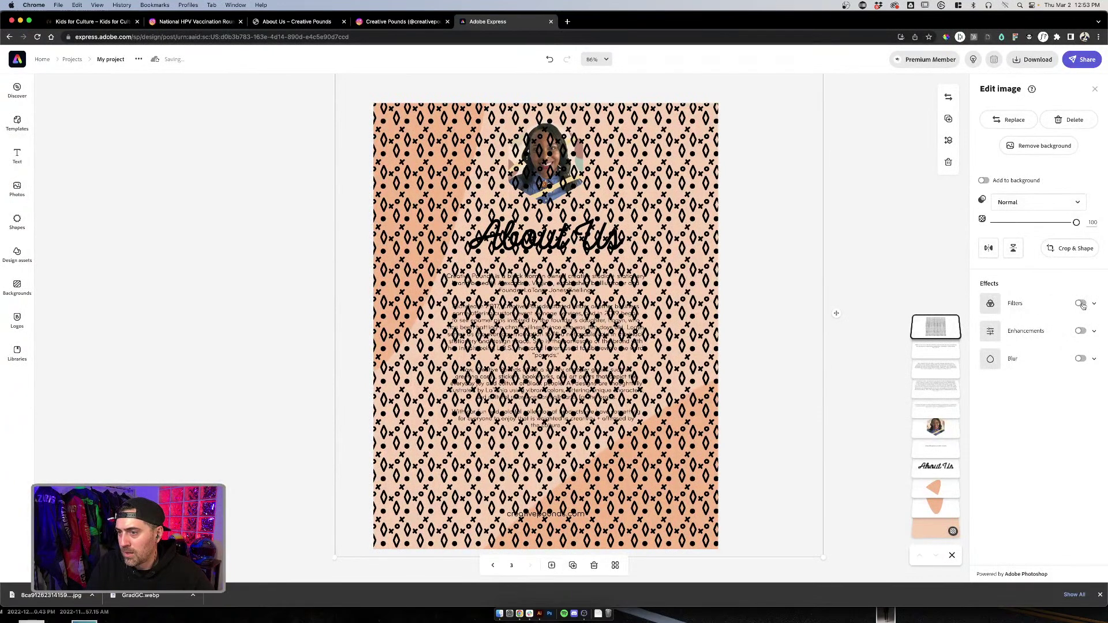
# Step: Set the black pattern's blend mode to Multiply and reduce its opacity to 12, followed by 1
pyautogui.moveTo(1067, 222); pyautogui.dragTo(1002, 221)
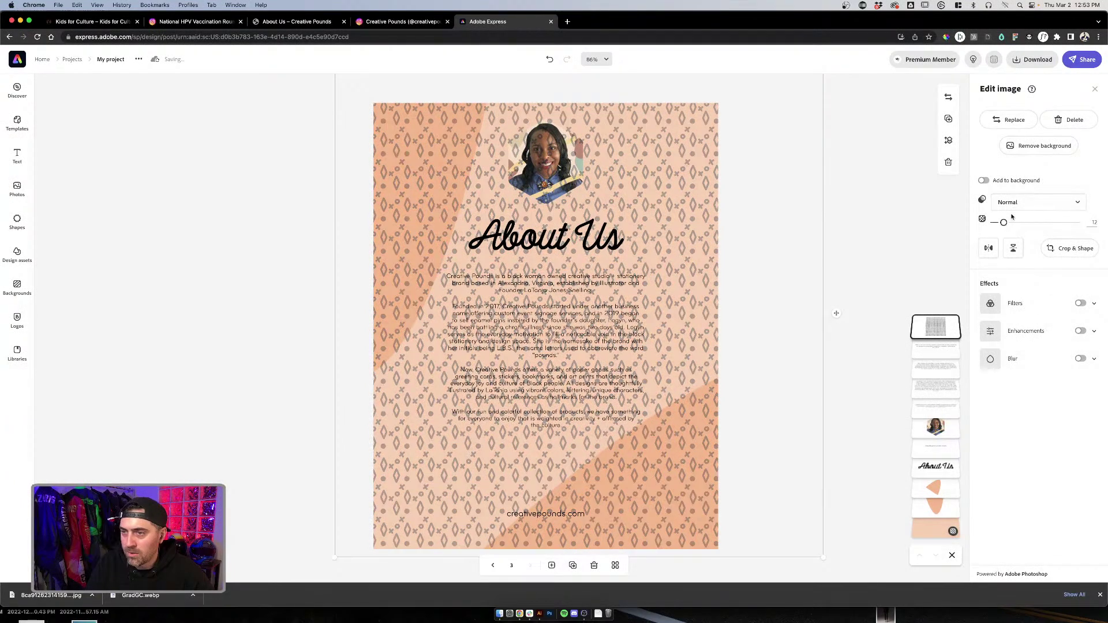
pyautogui.click(1016, 205)
pyautogui.click(1011, 238)
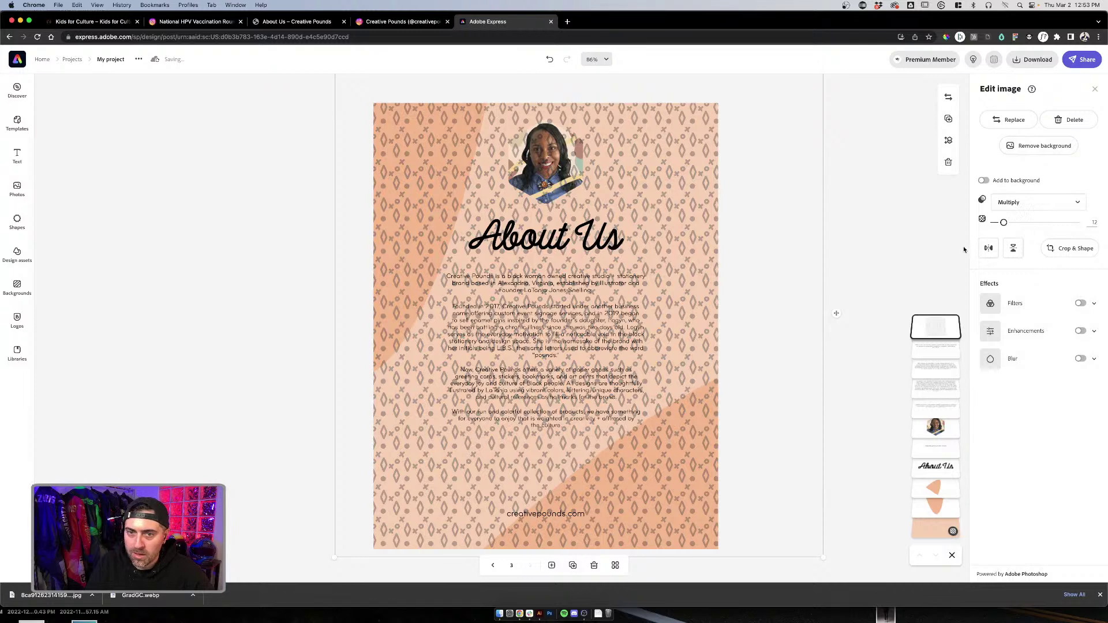
pyautogui.moveTo(1003, 222); pyautogui.dragTo(994, 225)
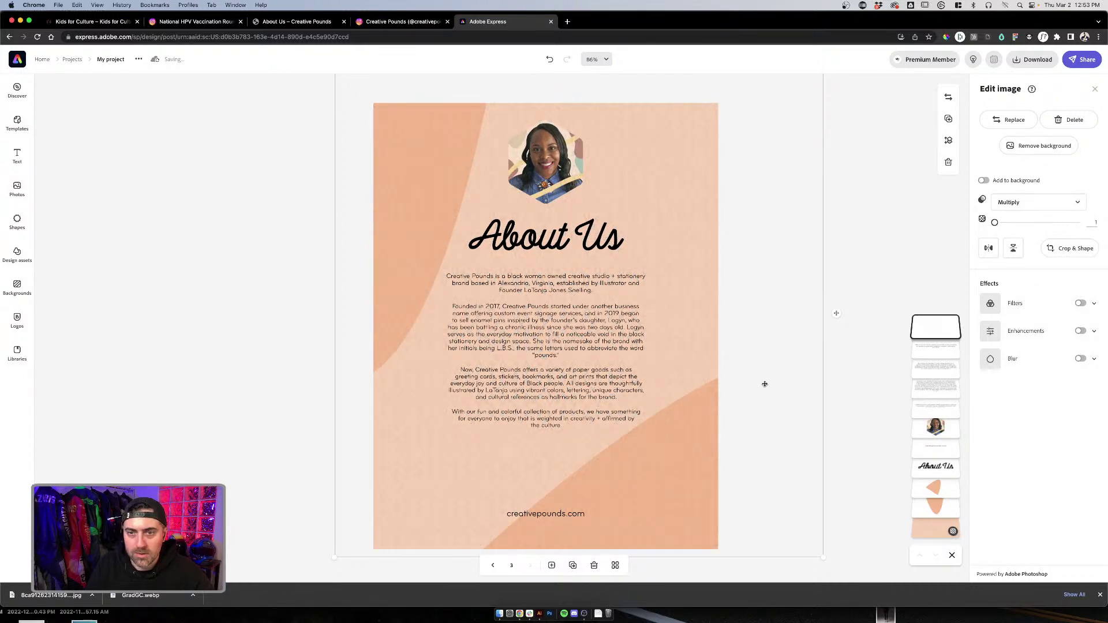
pyautogui.click(865, 273)
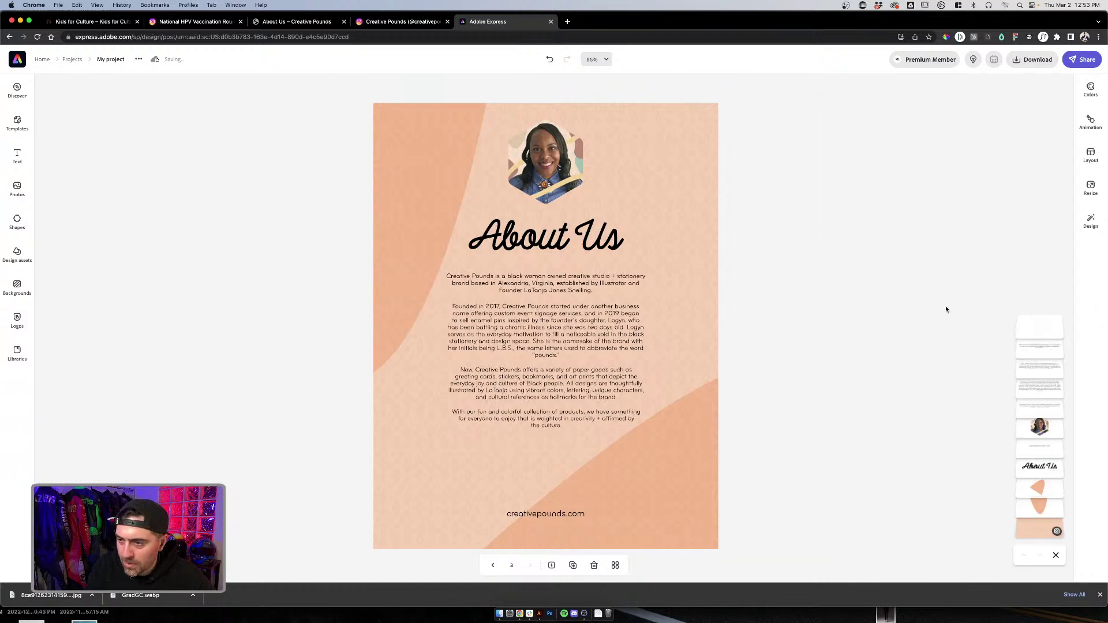
# Step: Try the Screen blend mode on the black pattern, raise its opacity to 56, and set the blending back to Multiply
pyautogui.click(711, 258)
pyautogui.click(1018, 201)
pyautogui.click(1009, 258)
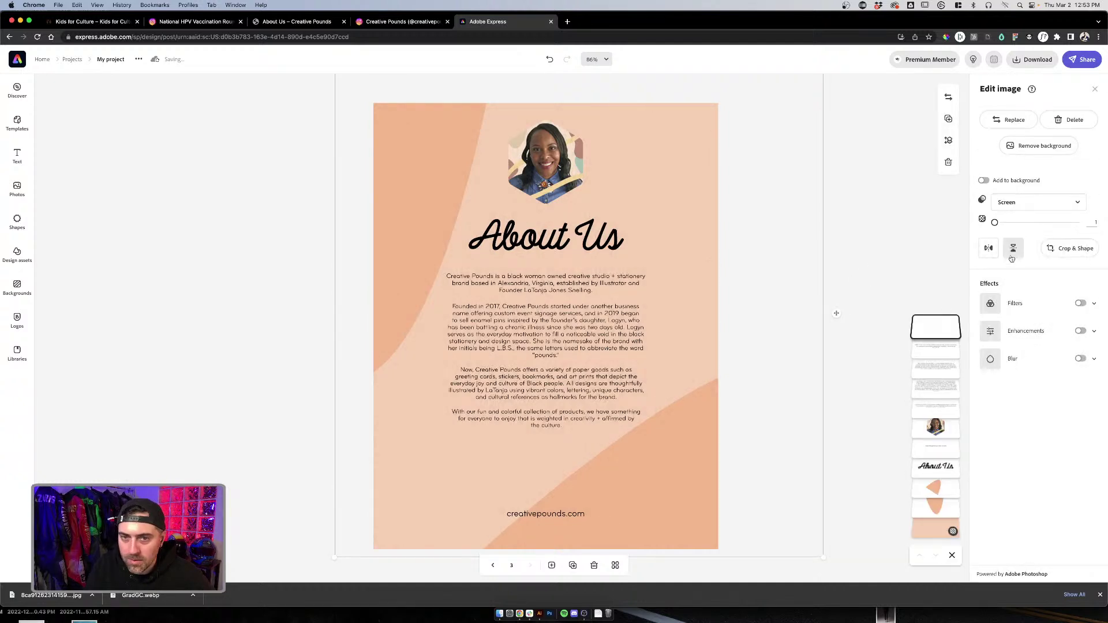
pyautogui.moveTo(998, 224); pyautogui.dragTo(1041, 224)
pyautogui.click(1032, 207)
pyautogui.click(1015, 237)
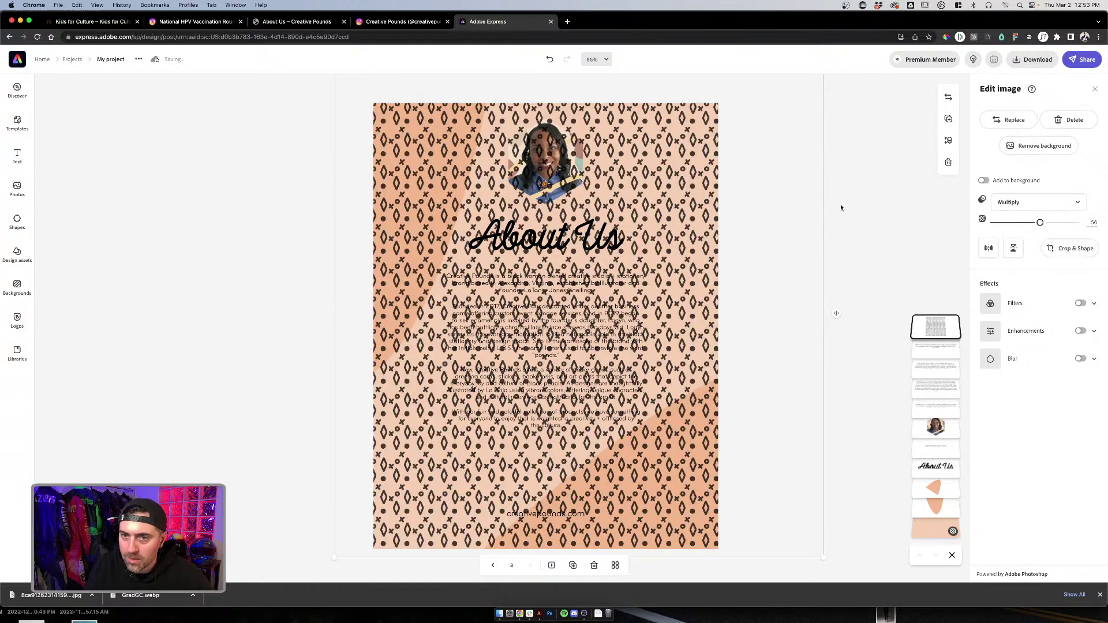
# Step: Delete the black pattern image from the duplicated page
pyautogui.click(840, 208)
pyautogui.click(701, 221)
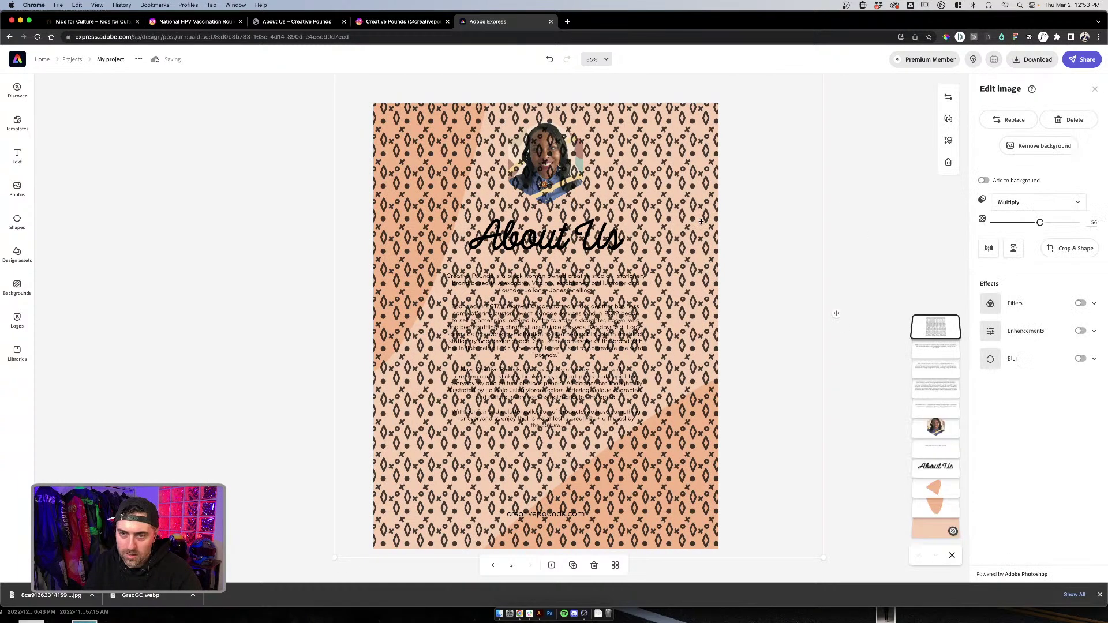
pyautogui.press('Delete')
# Step: Switch to Illustrator and copy the hex code of the yellow palette square's fill
pyautogui.click(539, 614)
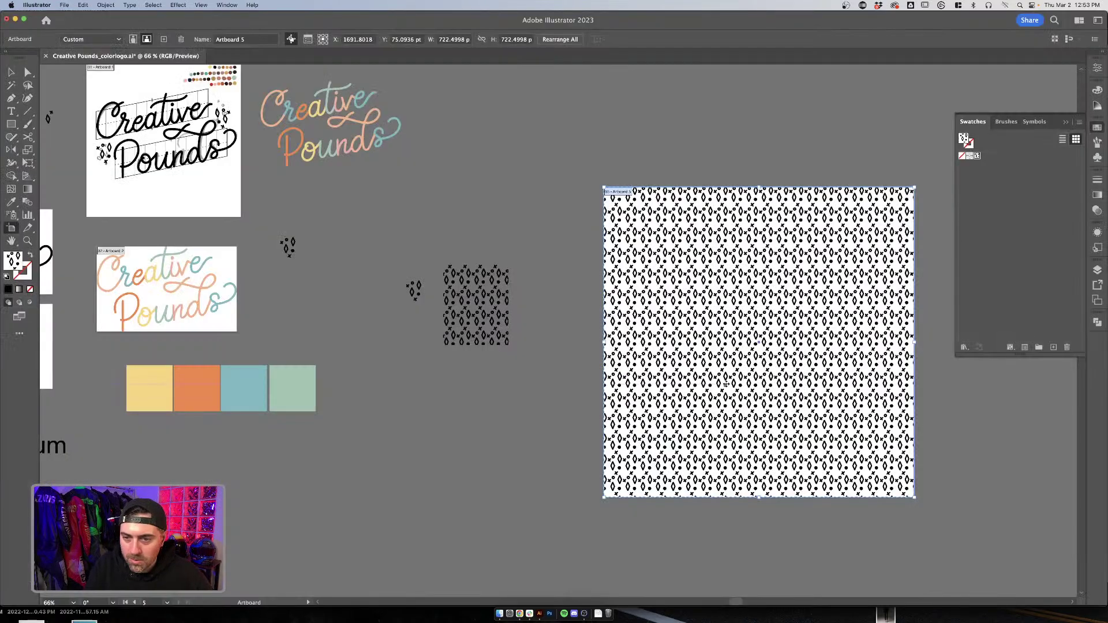
pyautogui.press('v')
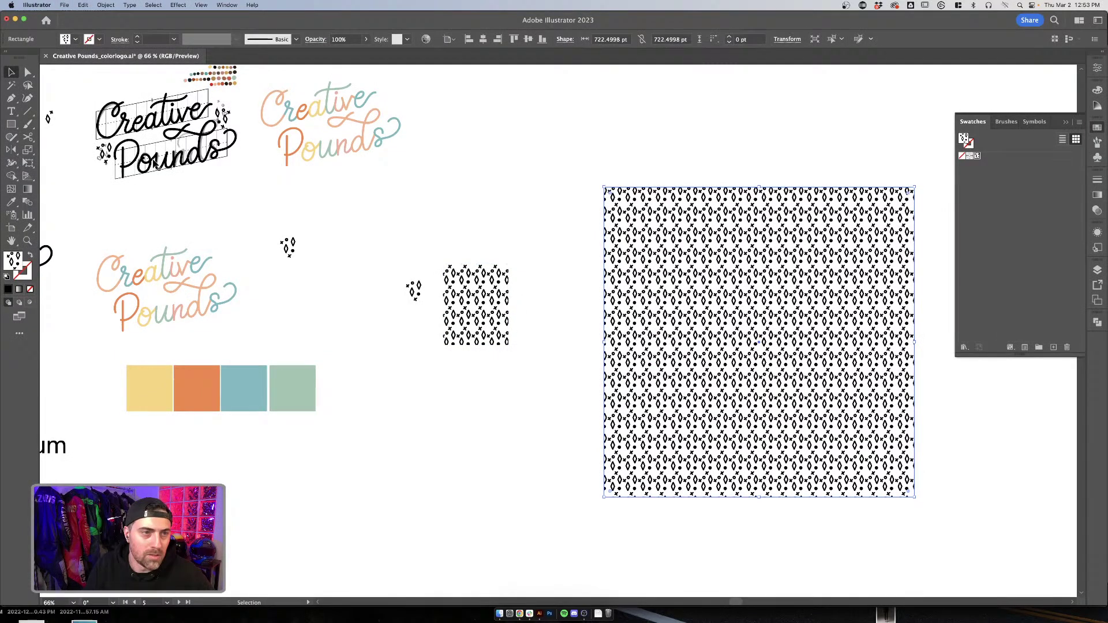
pyautogui.click(184, 379)
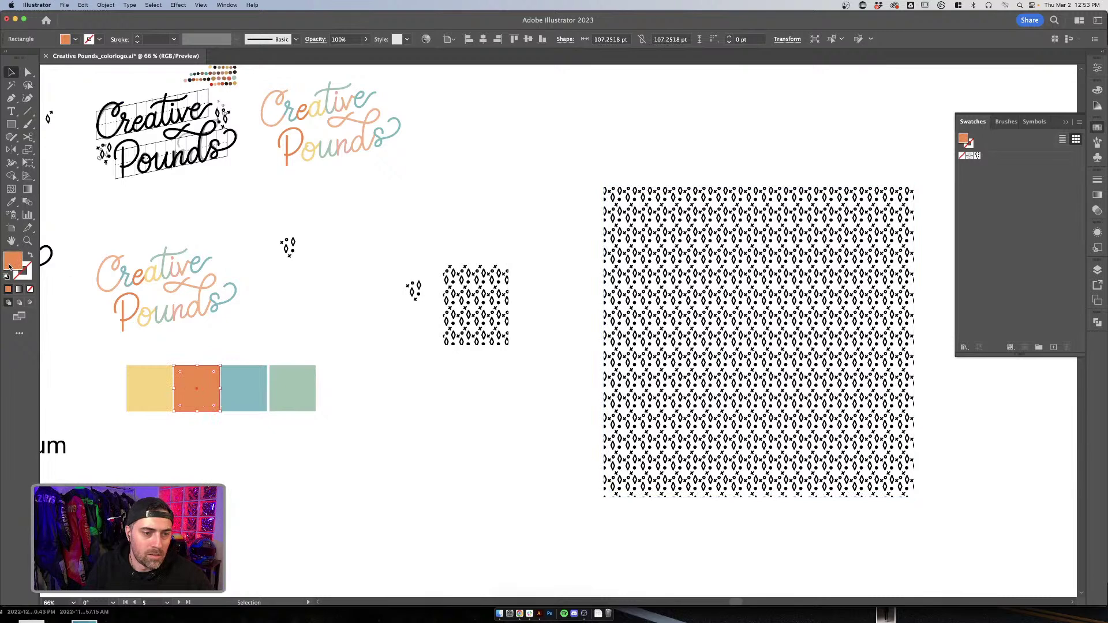
pyautogui.click(143, 388)
pyautogui.doubleClick(12, 262)
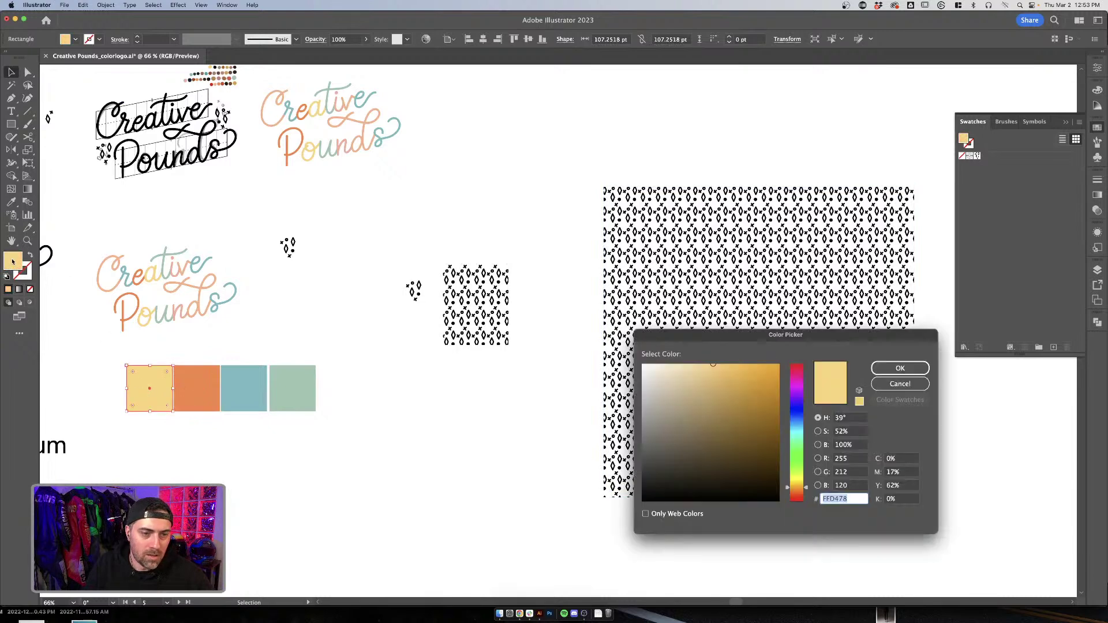
pyautogui.click(900, 368)
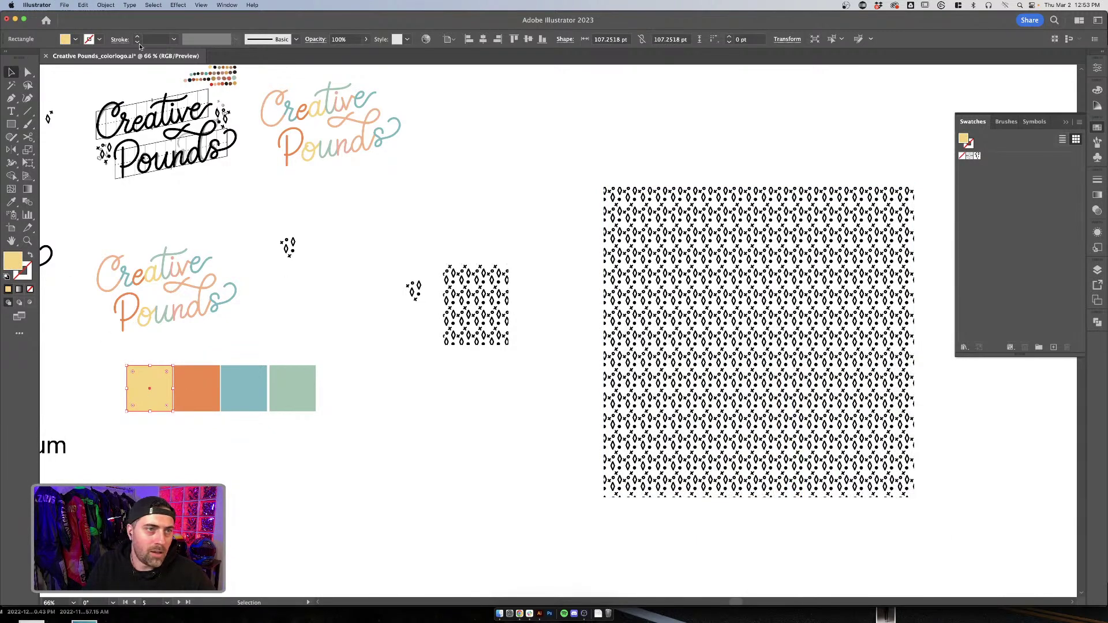
# Step: Open the sparkle pattern swatch for editing from the yellow square's fill and recolor the tile's artwork to FFD478
pyautogui.click(75, 40)
pyautogui.click(21, 58)
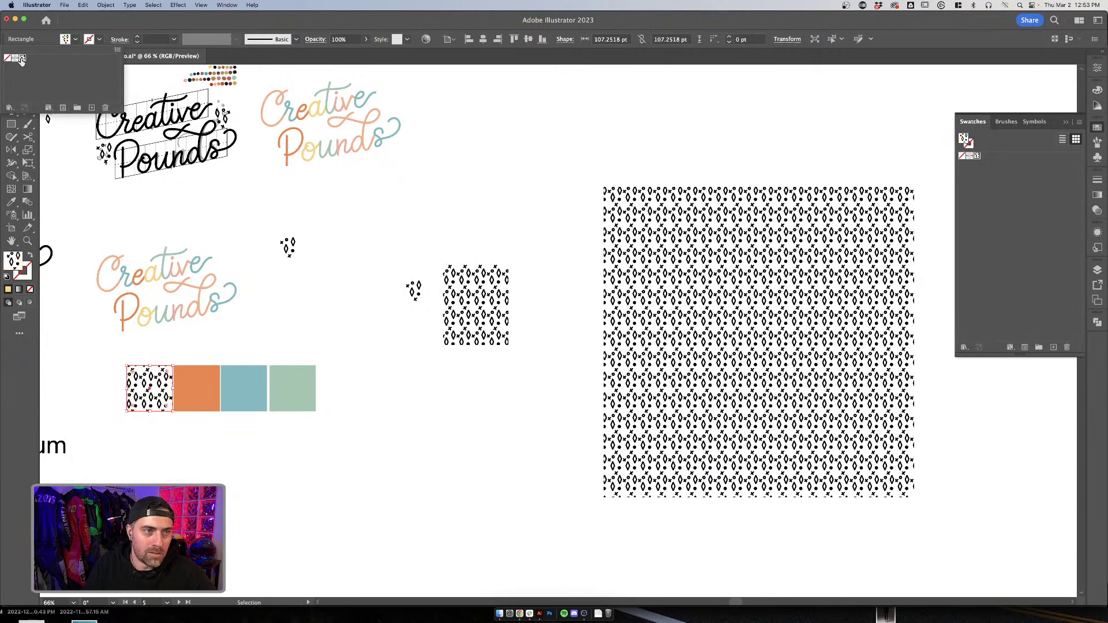
pyautogui.doubleClick(21, 58)
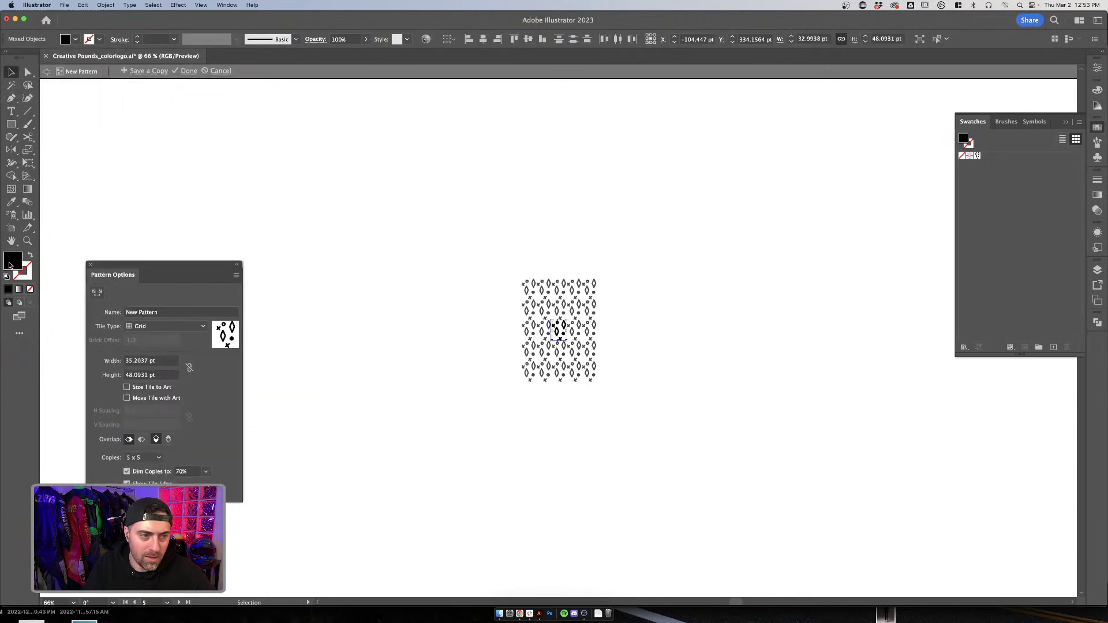
pyautogui.doubleClick(10, 263)
pyautogui.press('super+v')
pyautogui.click(915, 366)
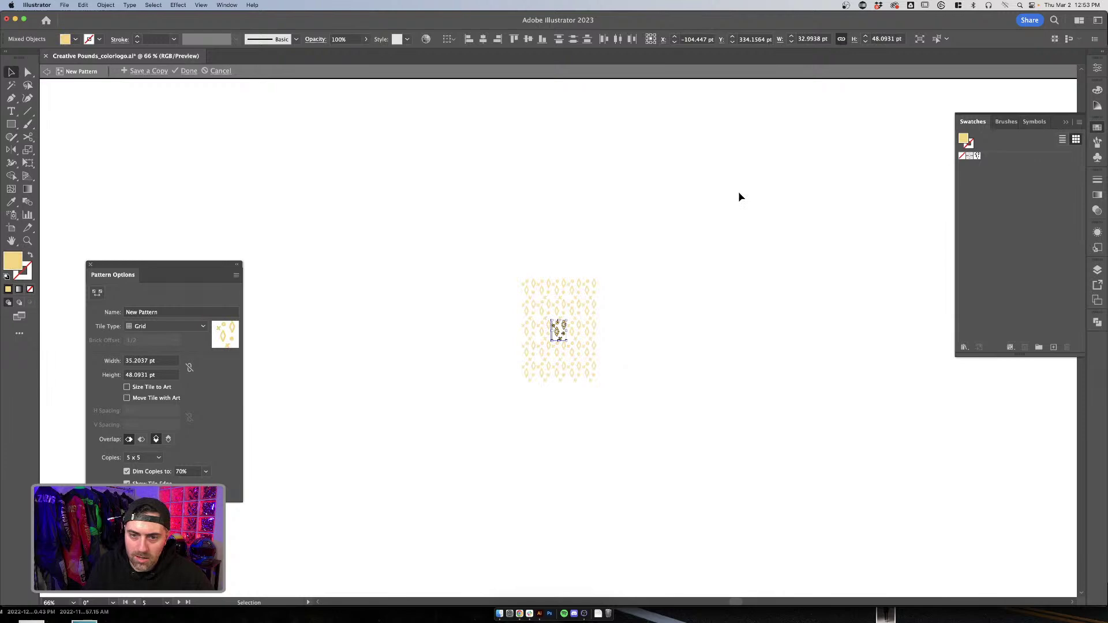
pyautogui.press('Escape')
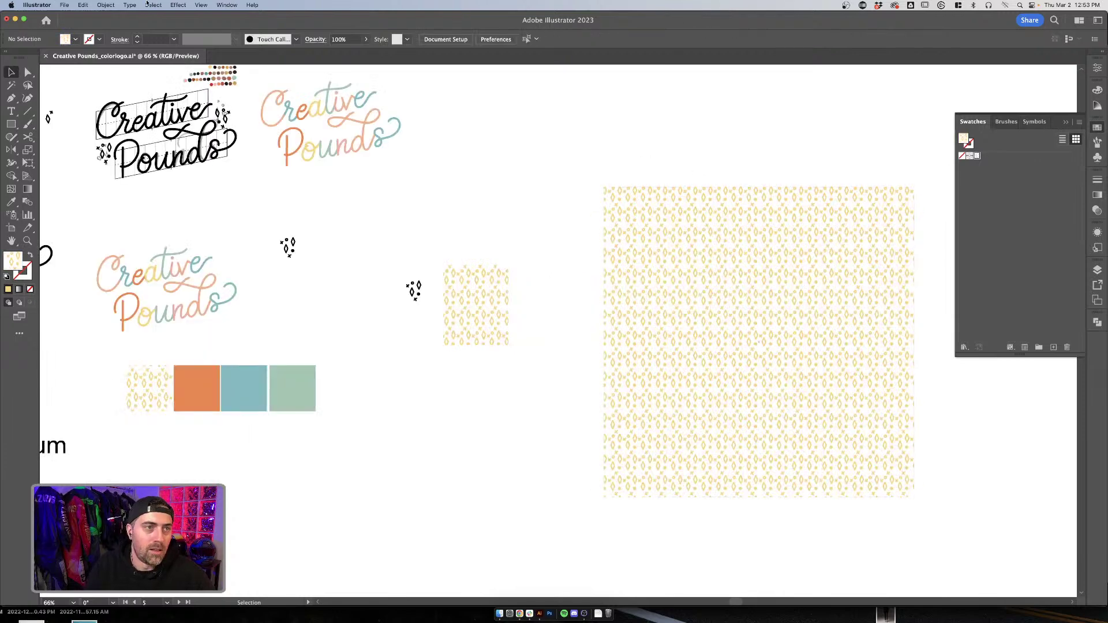
# Step: Export artboard 5 with the yellow pattern as a transparent 300 ppi PNG, replacing the earlier exported file
pyautogui.click(64, 5)
pyautogui.moveTo(115, 198)
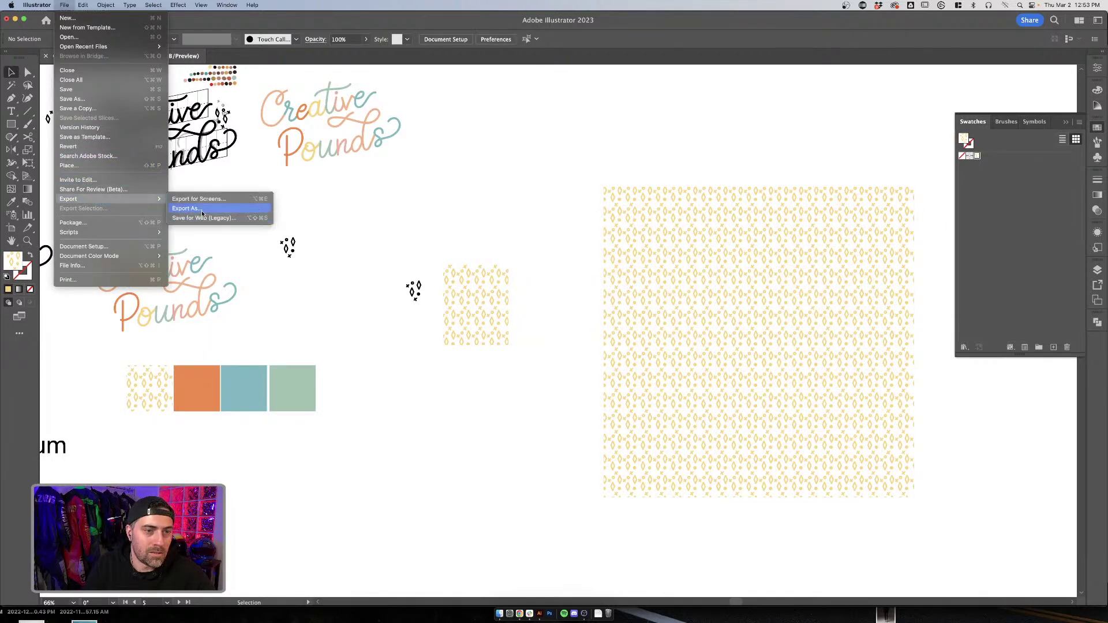
pyautogui.click(202, 210)
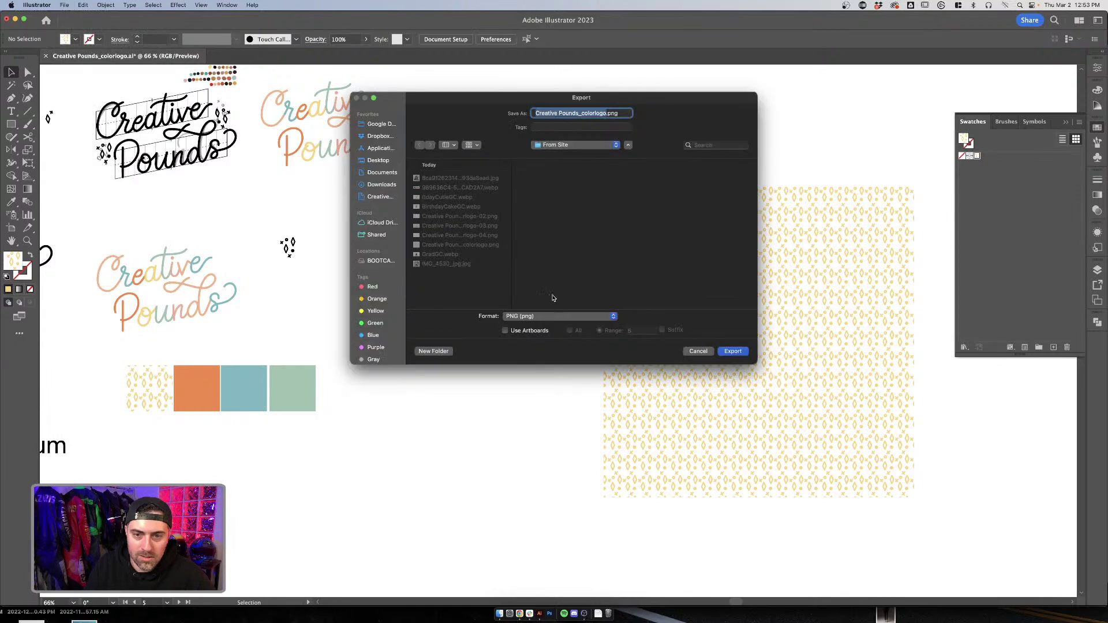
pyautogui.click(559, 315)
pyautogui.click(522, 319)
pyautogui.click(505, 330)
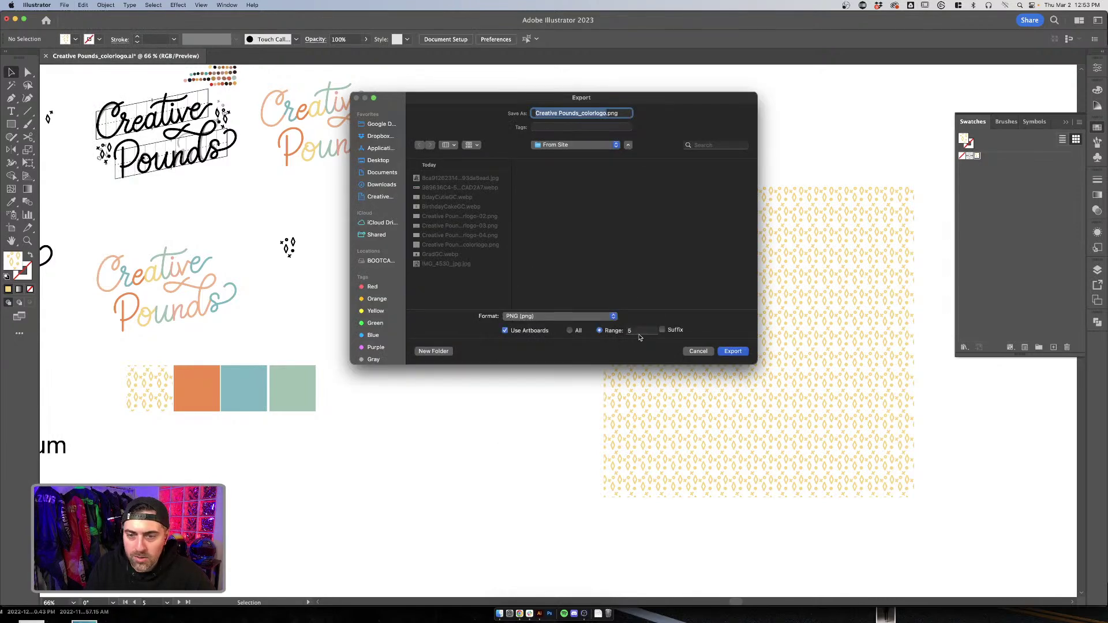
pyautogui.click(732, 350)
pyautogui.click(589, 274)
pyautogui.press('Return')
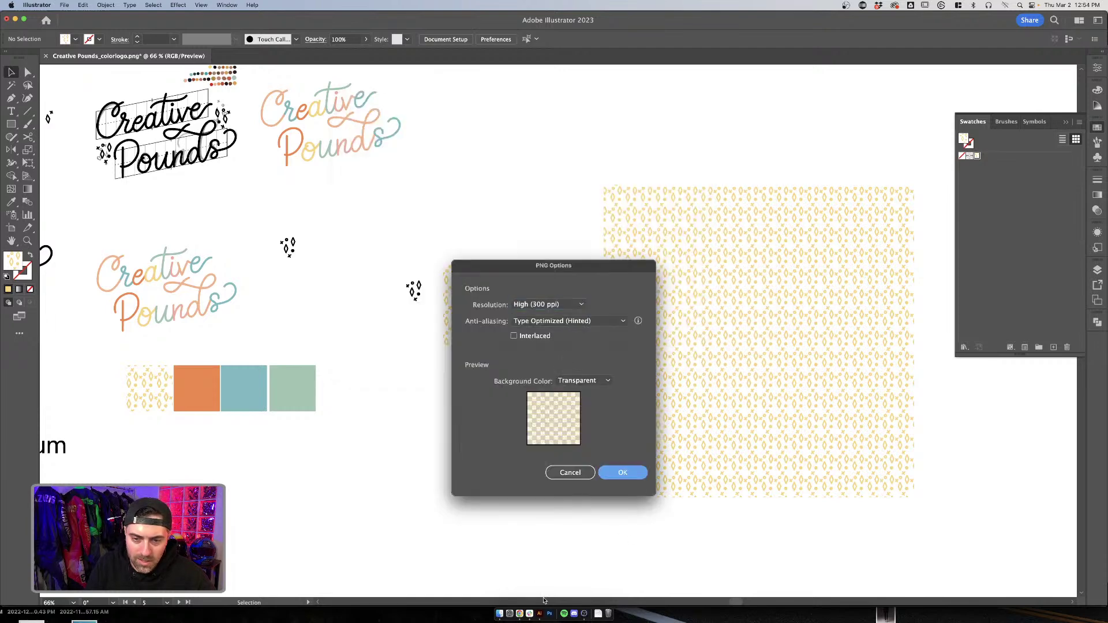
# Step: Switch to Adobe Express, place the yellow pattern PNG on the duplicated page, and enlarge and position it to cover the page
pyautogui.click(520, 613)
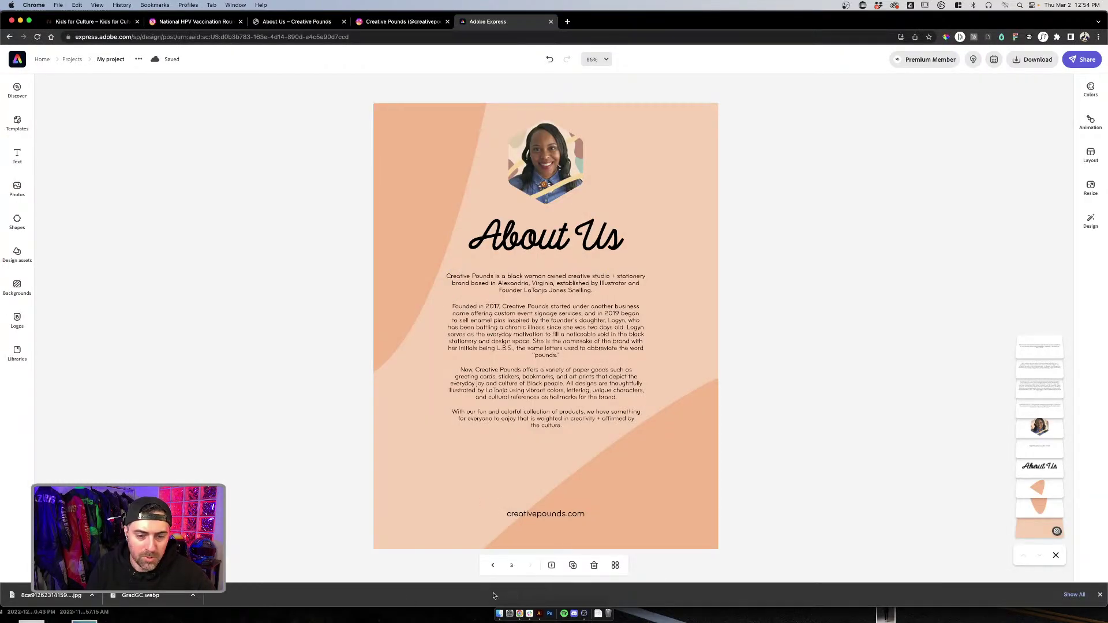
pyautogui.moveTo(519, 613); pyautogui.dragTo(424, 300)
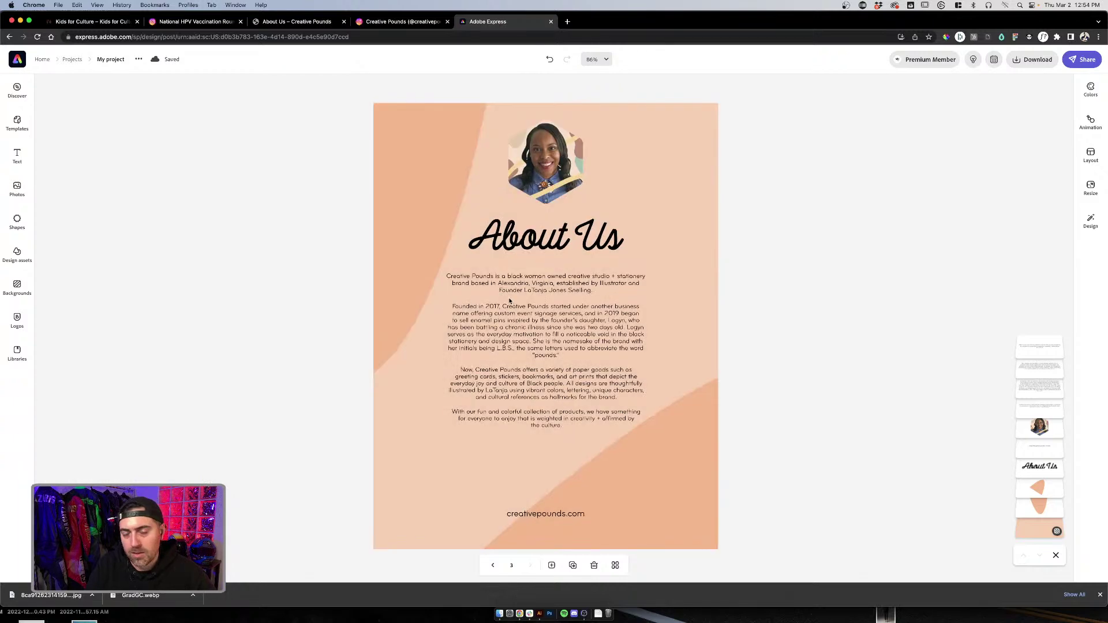
pyautogui.click(409, 272)
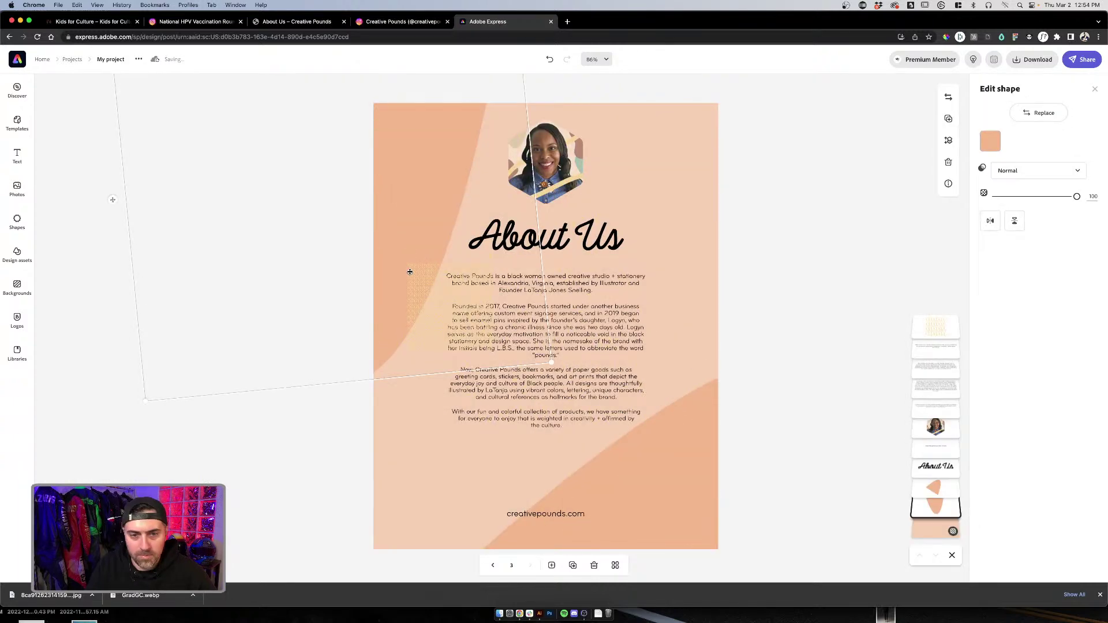
pyautogui.click(434, 295)
pyautogui.moveTo(493, 350); pyautogui.dragTo(877, 580)
pyautogui.moveTo(618, 335); pyautogui.dragTo(537, 275)
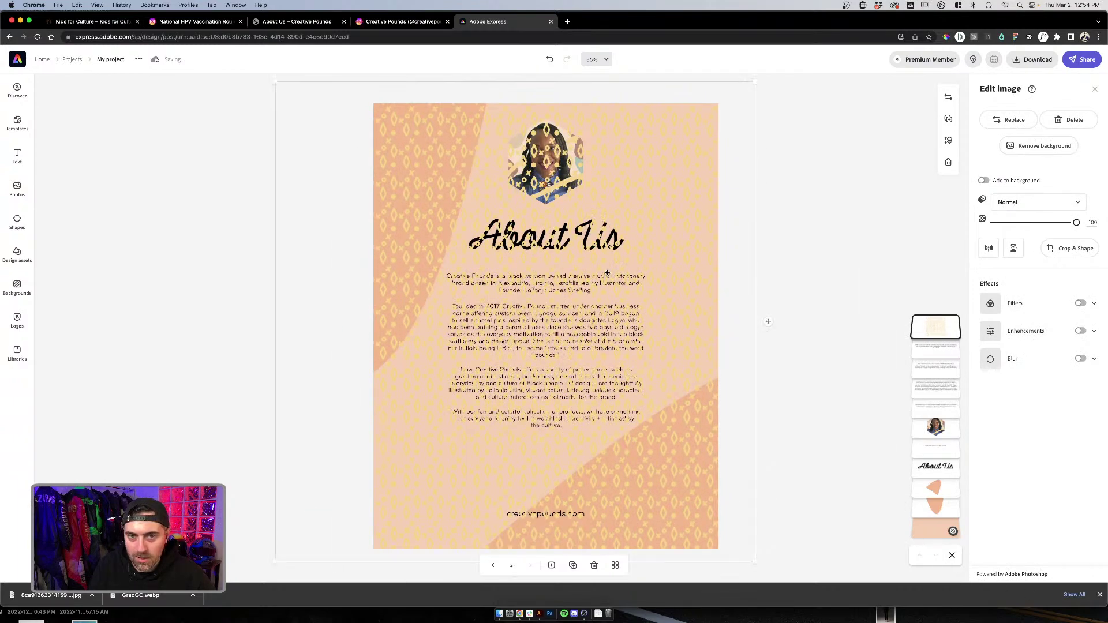
# Step: Enlarge the pattern image beyond the page and send it behind the text, photo and peach shapes, directly above the background
pyautogui.press('super+minus')
pyautogui.moveTo(655, 208); pyautogui.dragTo(753, 147)
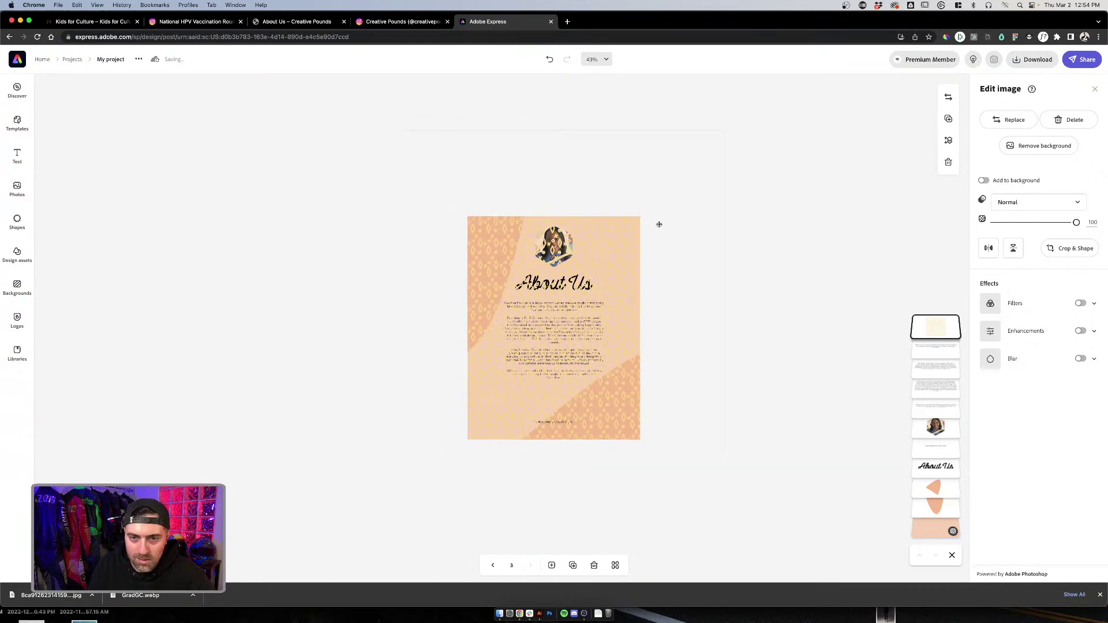
pyautogui.click(708, 259)
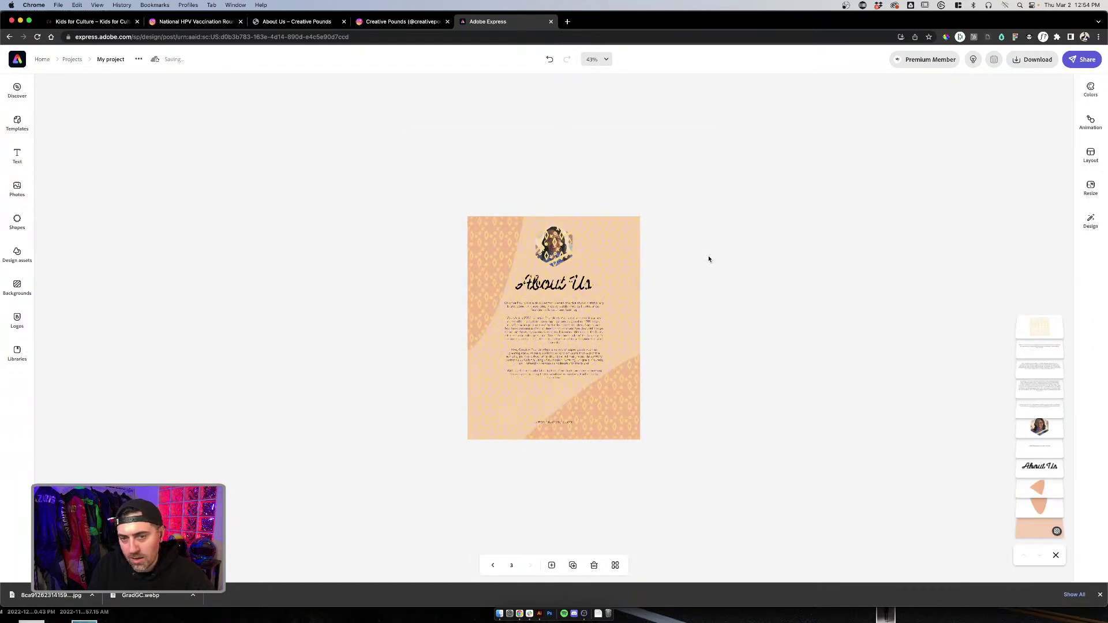
pyautogui.press('super+plus')
pyautogui.press('super+plus')
pyautogui.click(707, 260)
pyautogui.moveTo(930, 326); pyautogui.dragTo(917, 507)
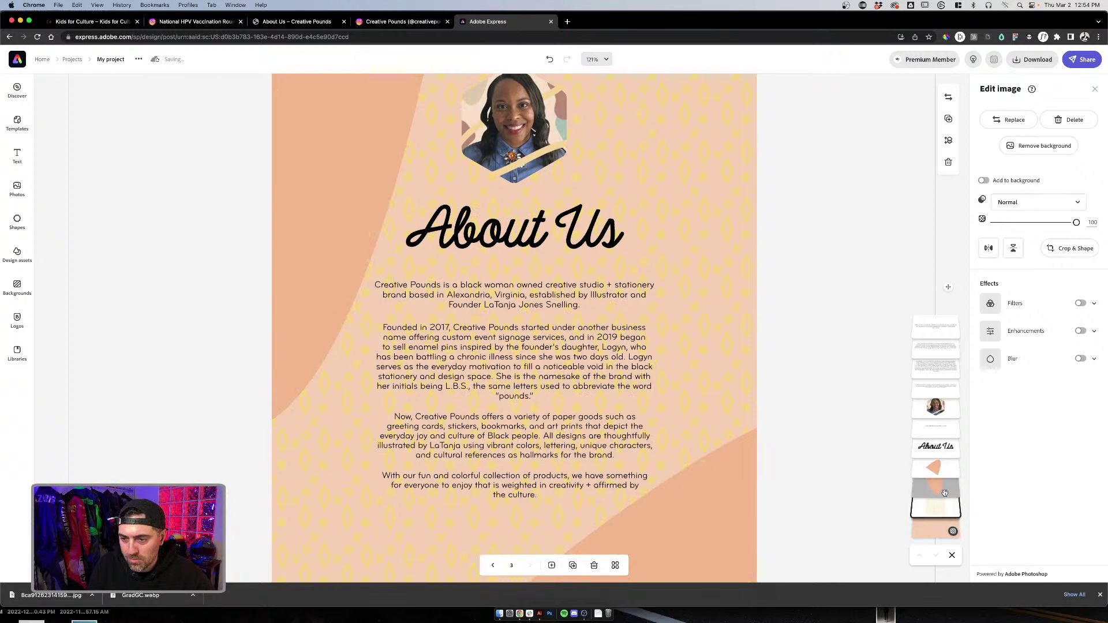
pyautogui.click(935, 488)
pyautogui.click(615, 565)
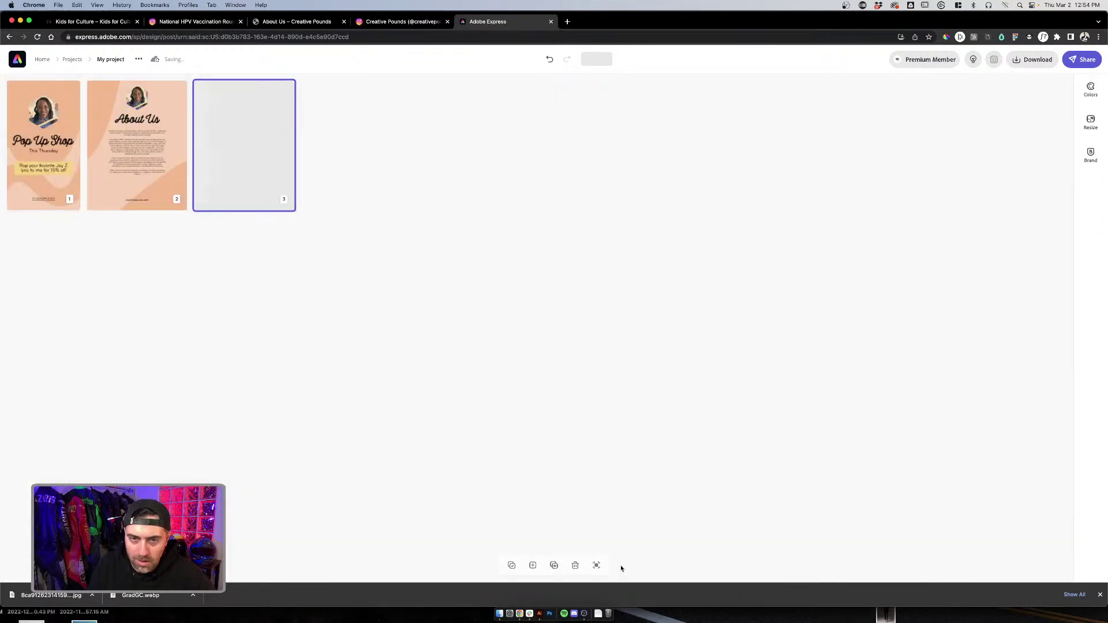
pyautogui.click(225, 179)
# Step: Enlarge and reposition the lower peach shape so it covers most of the page behind the About Us text
pyautogui.moveTo(710, 504); pyautogui.dragTo(498, 211)
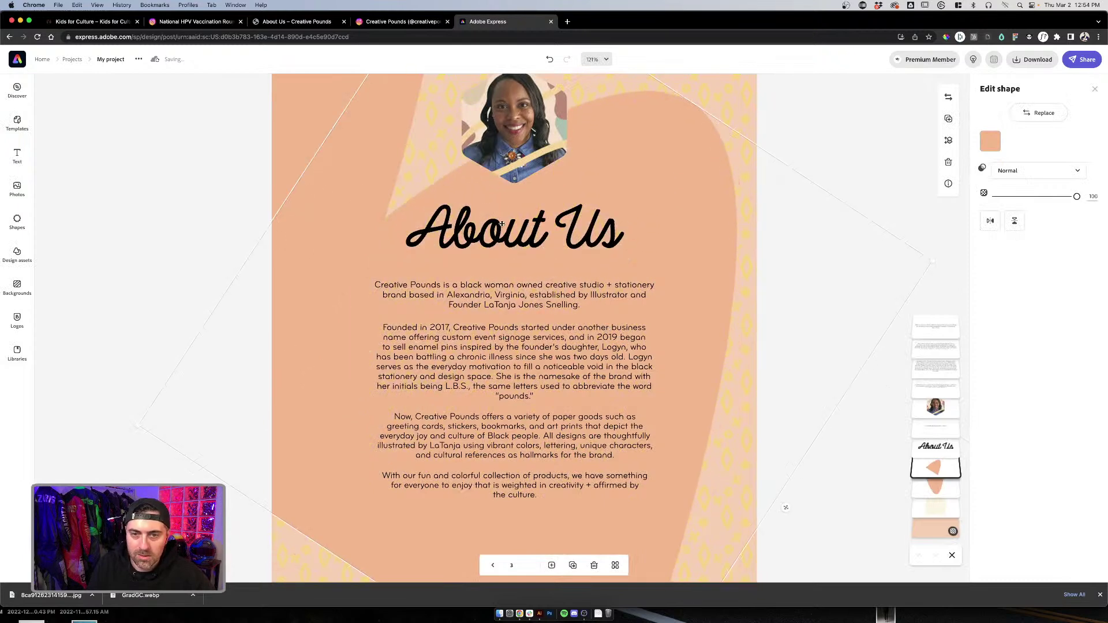
pyautogui.scroll(-5, 640, 263)
pyautogui.moveTo(535, 199); pyautogui.dragTo(643, 102)
pyautogui.moveTo(582, 459); pyautogui.dragTo(589, 529)
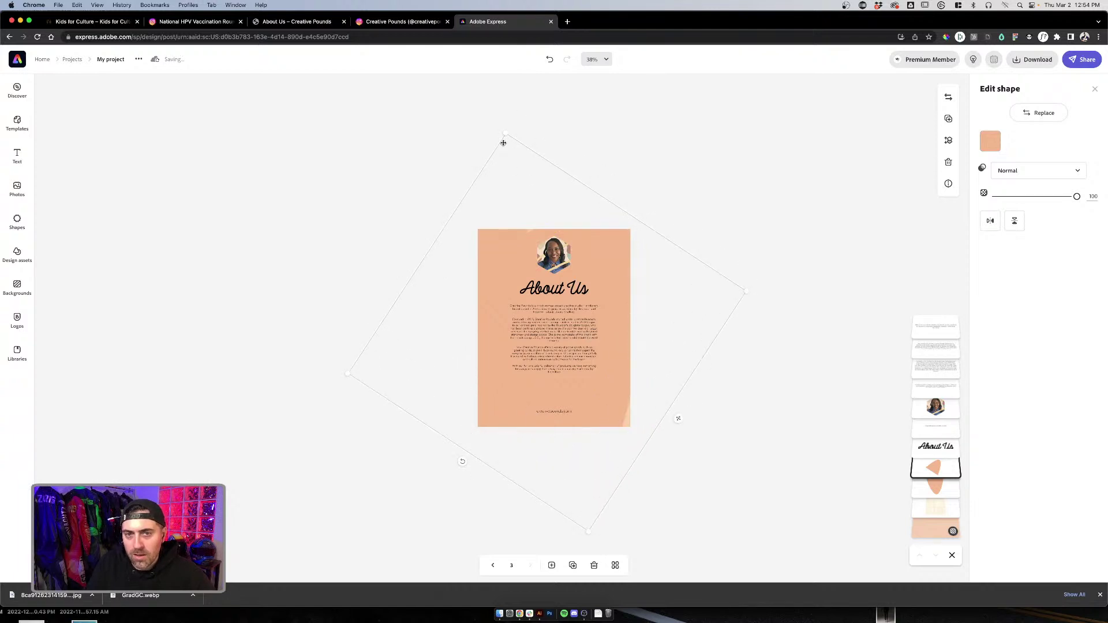
pyautogui.moveTo(506, 133); pyautogui.dragTo(527, 235)
pyautogui.moveTo(587, 351); pyautogui.dragTo(577, 304)
pyautogui.hotkey('ctrl', 'z')
pyautogui.click(660, 363)
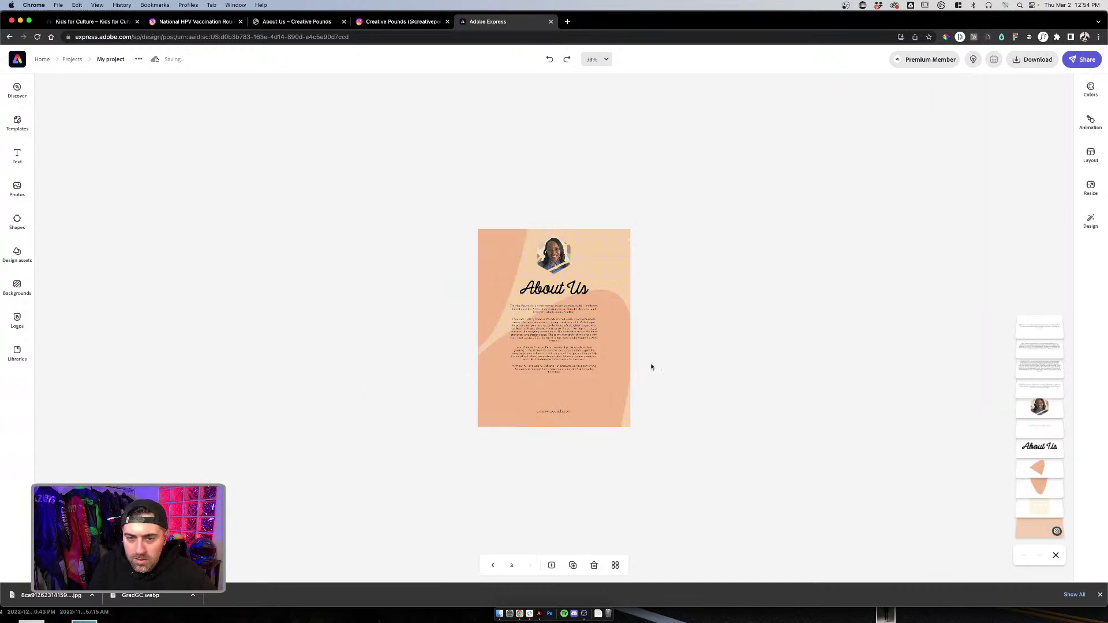
pyautogui.click(610, 424)
pyautogui.moveTo(492, 395); pyautogui.dragTo(479, 368)
# Step: Delete the peach shape in the page's upper-left corner and set the pattern image's blend mode to Multiply
pyautogui.click(498, 240)
pyautogui.click(499, 243)
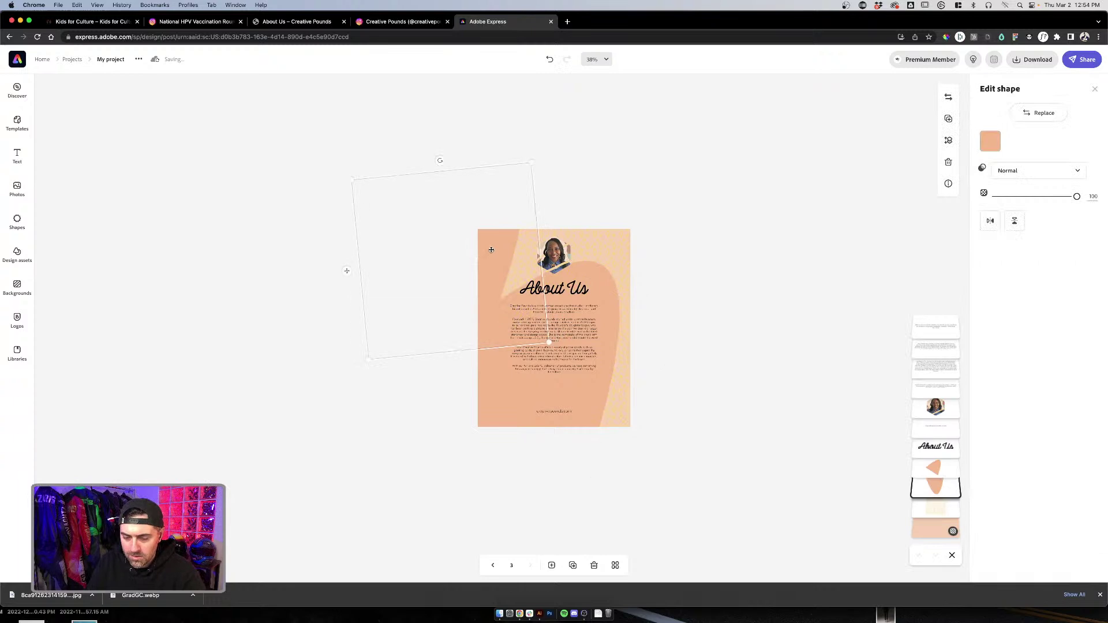
pyautogui.click(616, 247)
pyautogui.click(1025, 206)
pyautogui.click(1021, 238)
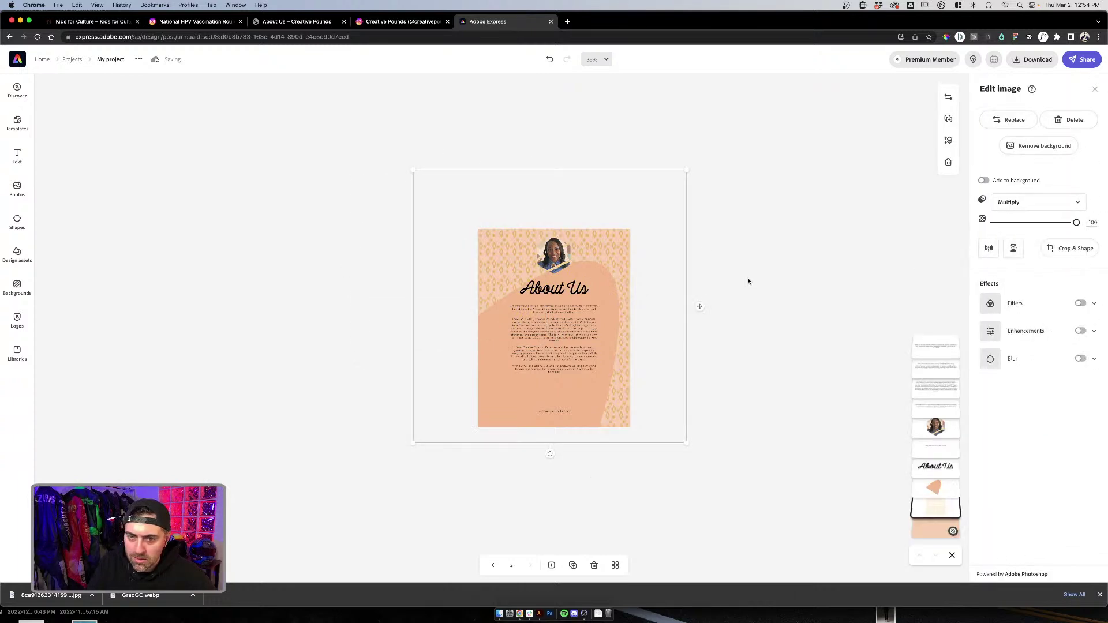
pyautogui.click(702, 350)
# Step: Duplicate the remaining peach shape, move the copy to the page's upper right and rotate it so a patterned corner shows at upper left
pyautogui.click(596, 266)
pyautogui.click(612, 285)
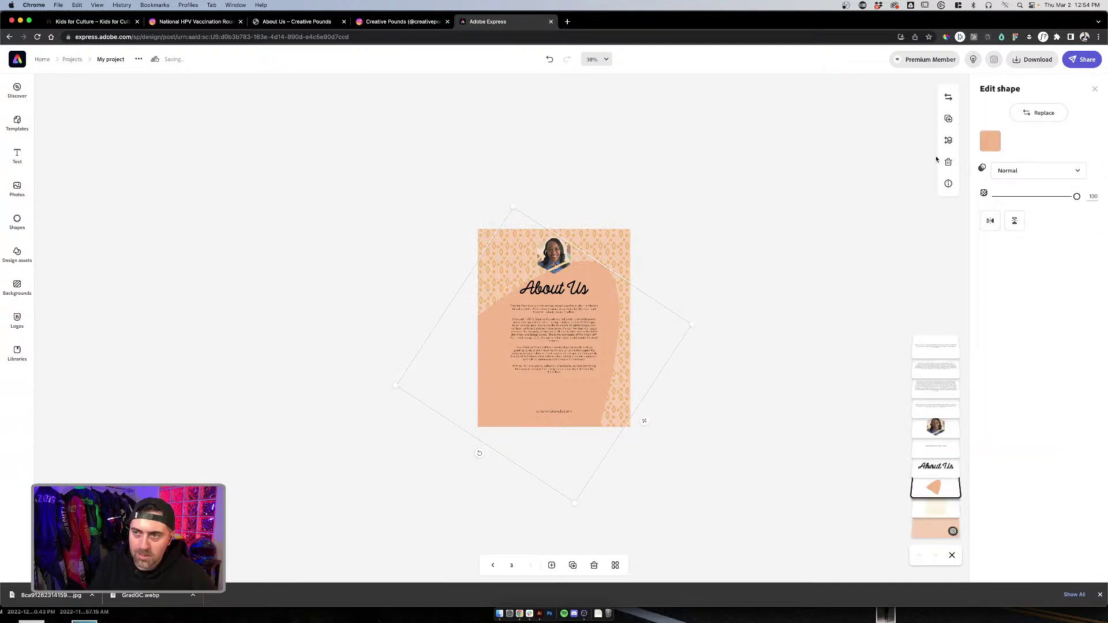
pyautogui.click(948, 118)
pyautogui.moveTo(652, 356); pyautogui.dragTo(702, 224)
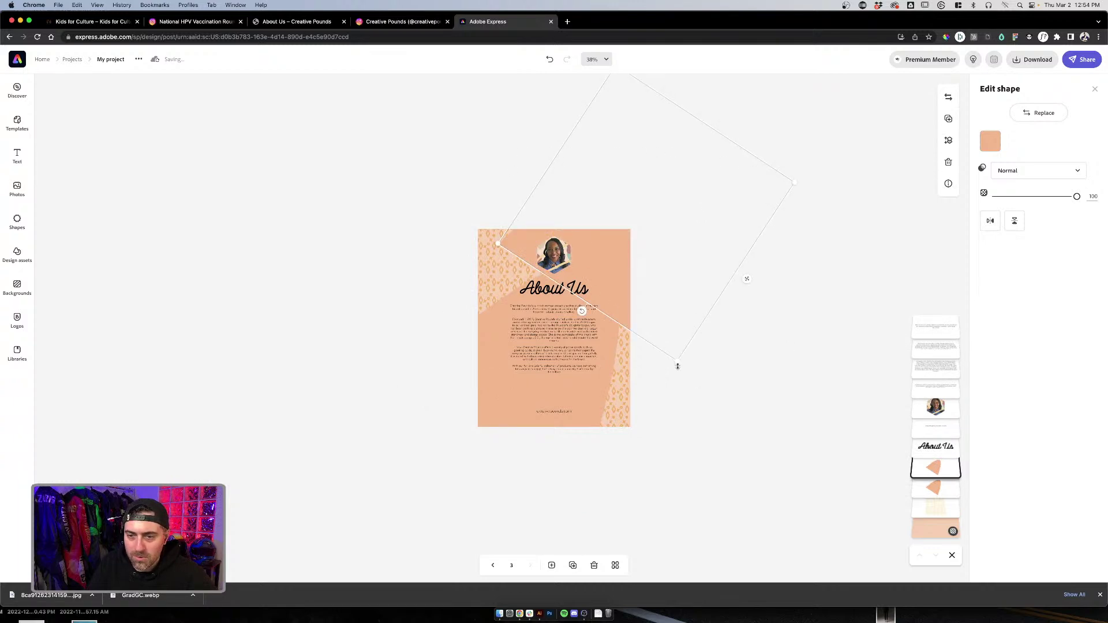
pyautogui.moveTo(579, 314); pyautogui.dragTo(627, 240)
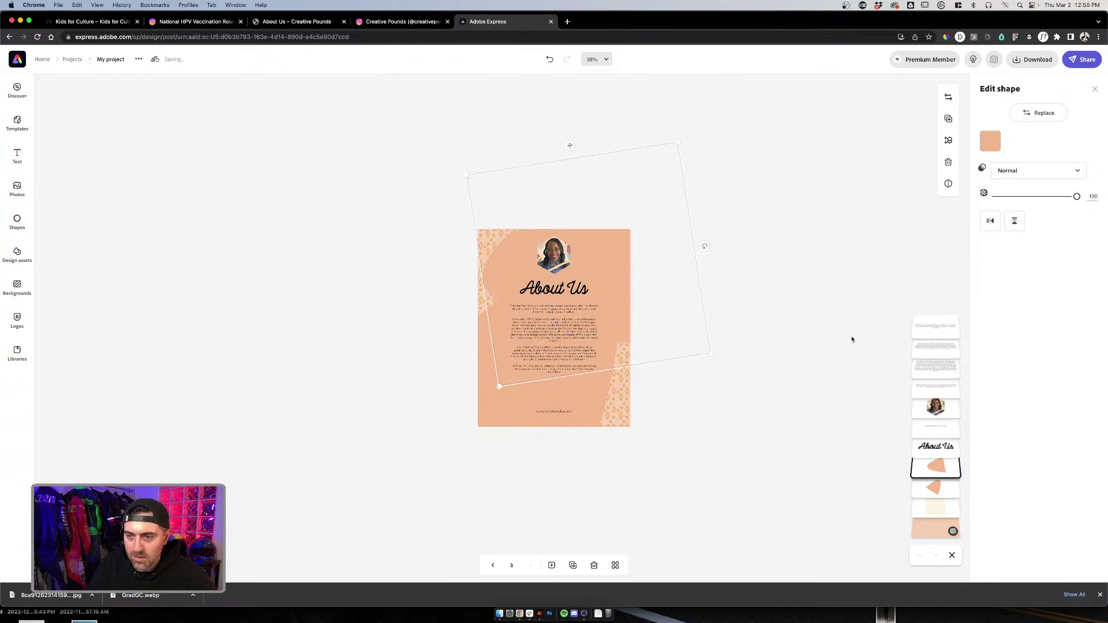
pyautogui.click(478, 308)
# Step: Lower the pattern image's opacity to 13%
pyautogui.click(606, 388)
pyautogui.click(626, 396)
pyautogui.press('super+equal')
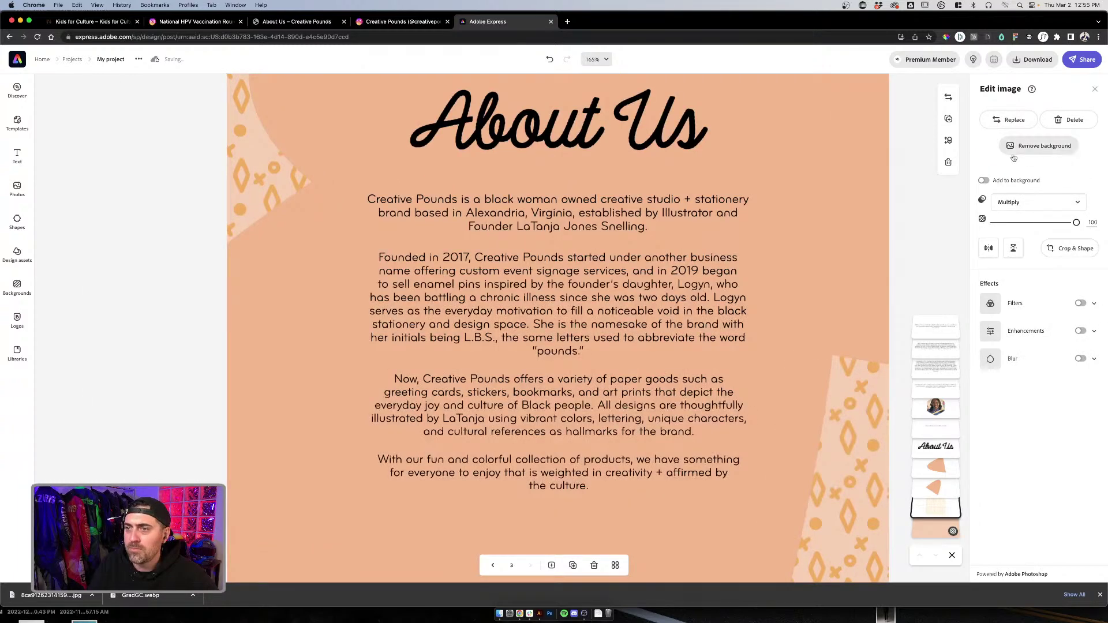
pyautogui.moveTo(1076, 222); pyautogui.dragTo(1005, 228)
pyautogui.press('super+0')
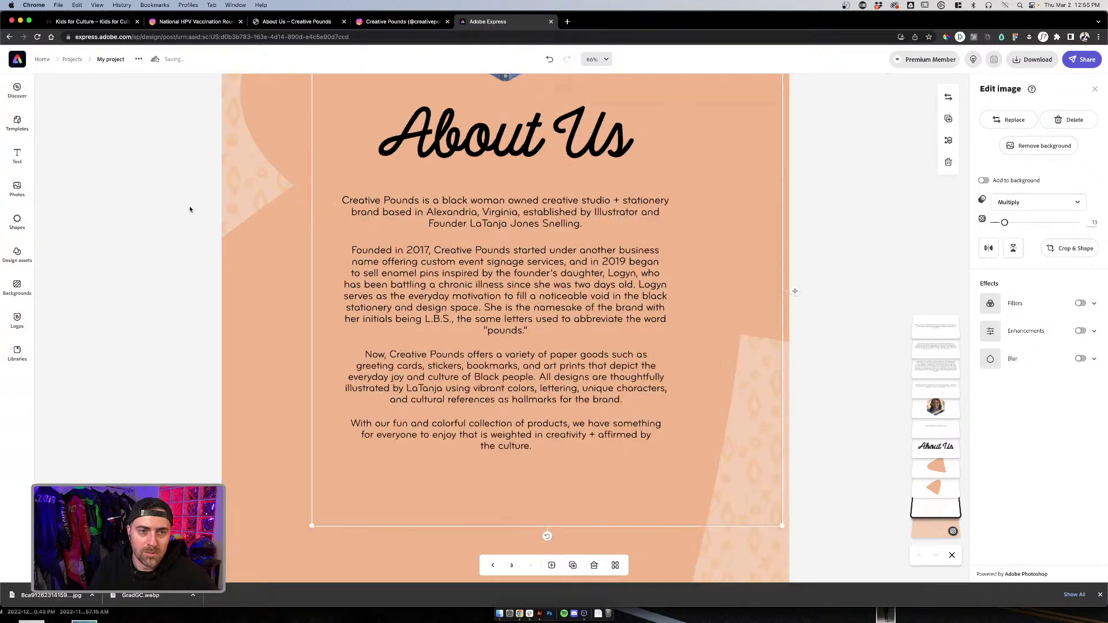
pyautogui.click(827, 278)
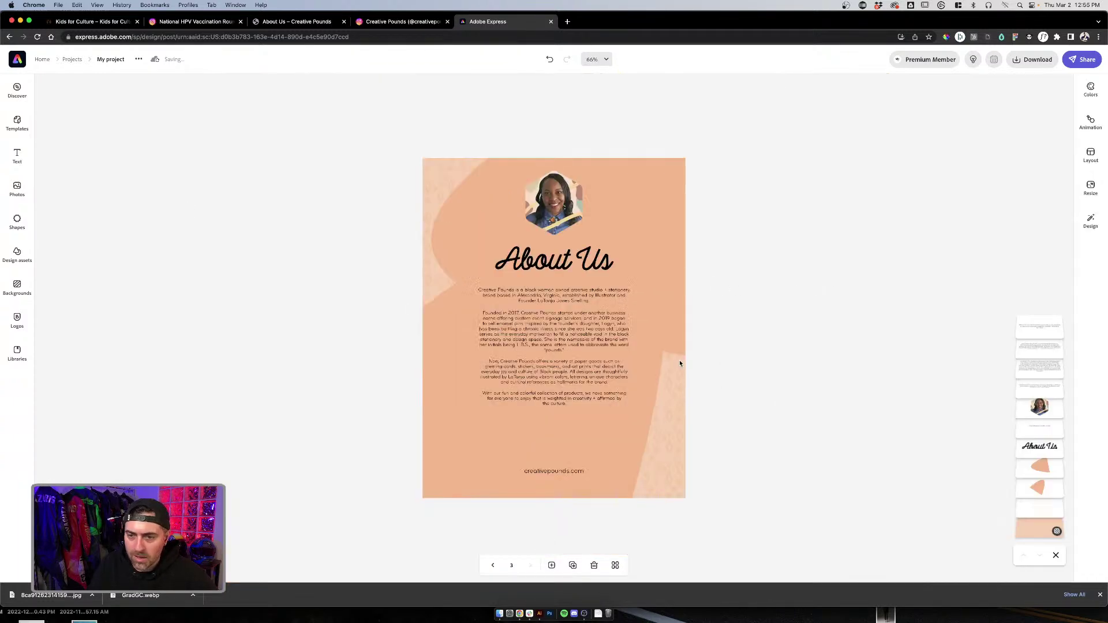
pyautogui.click(680, 342)
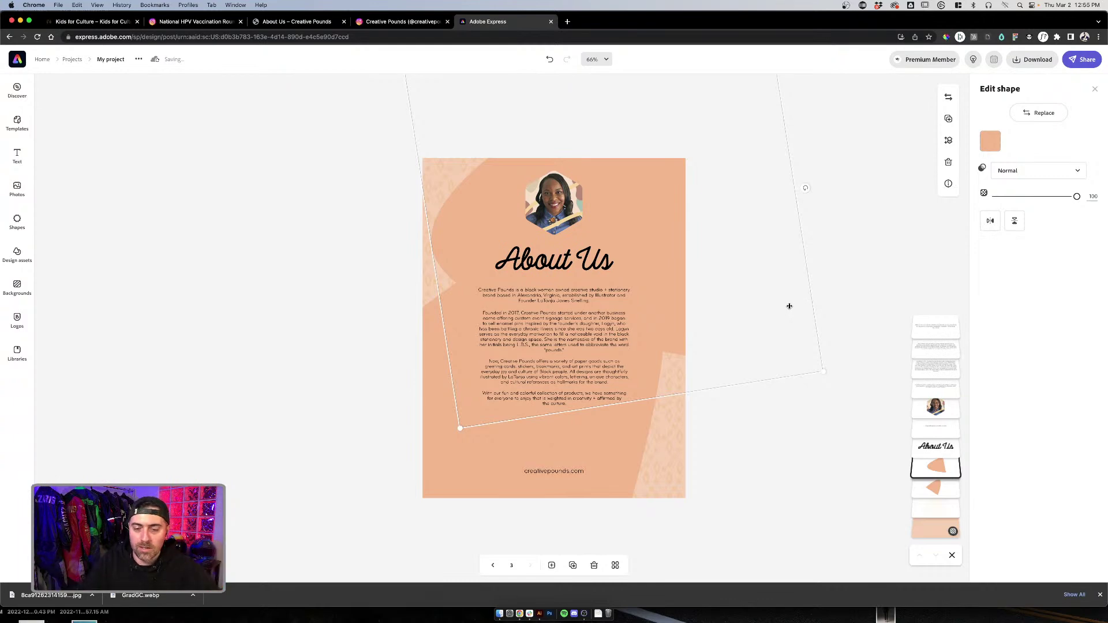
# Step: Switch to Illustrator to examine the black sparkle motif up close beside the yellow pattern, and return to Adobe Express
pyautogui.click(539, 613)
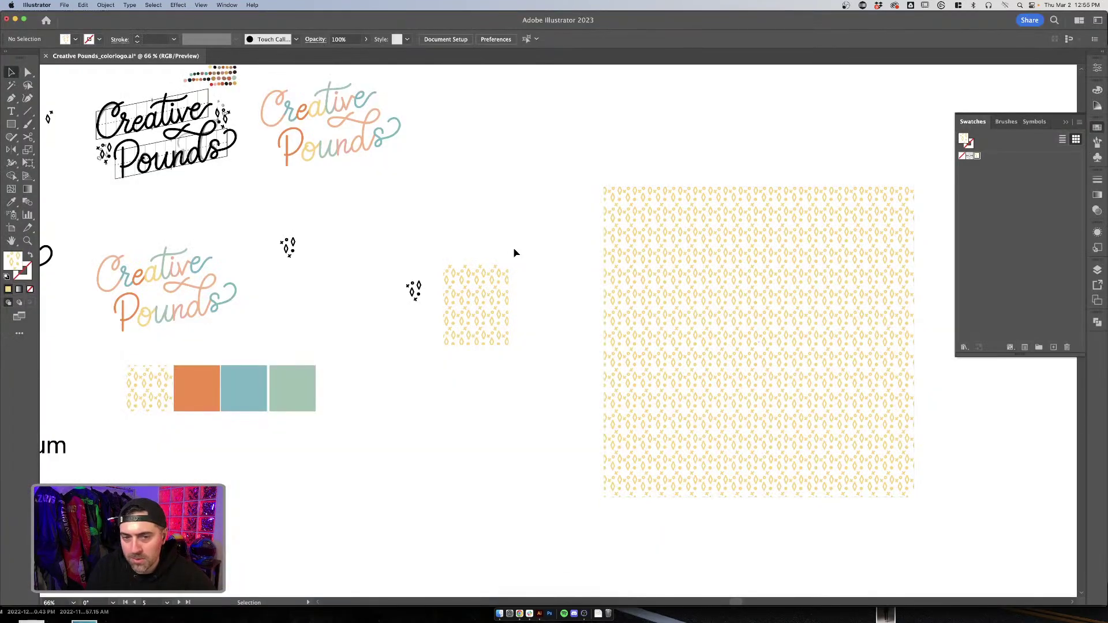
pyautogui.scroll(5, 403, 287)
pyautogui.moveTo(400, 260); pyautogui.dragTo(442, 327)
pyautogui.scroll(6, 443, 327)
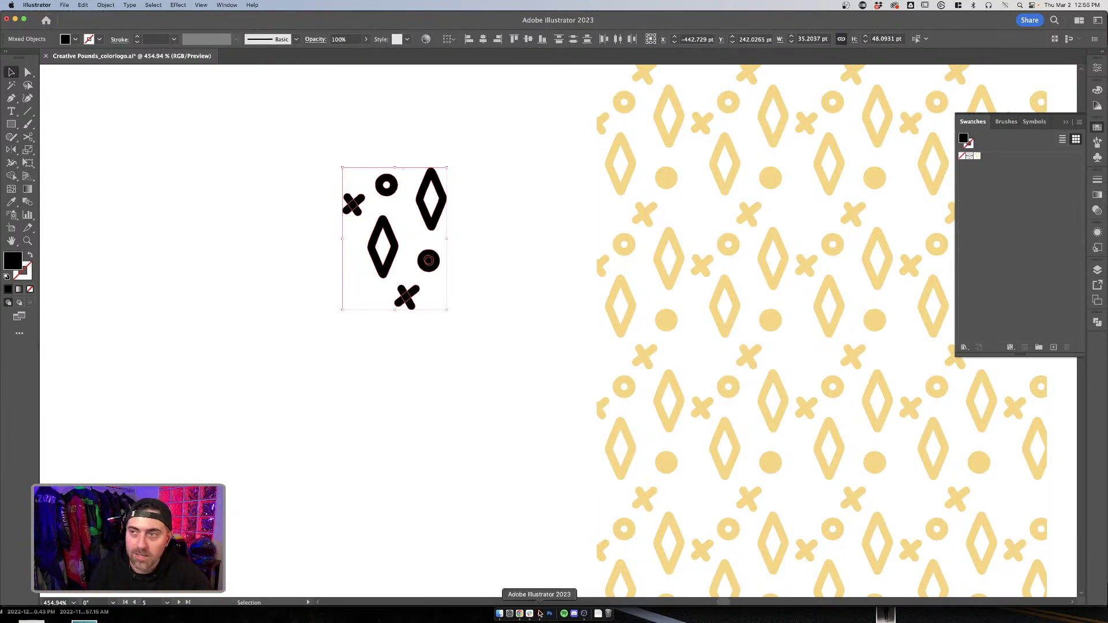
pyautogui.hotkey('ctrl', 'Up')
pyautogui.click(465, 245)
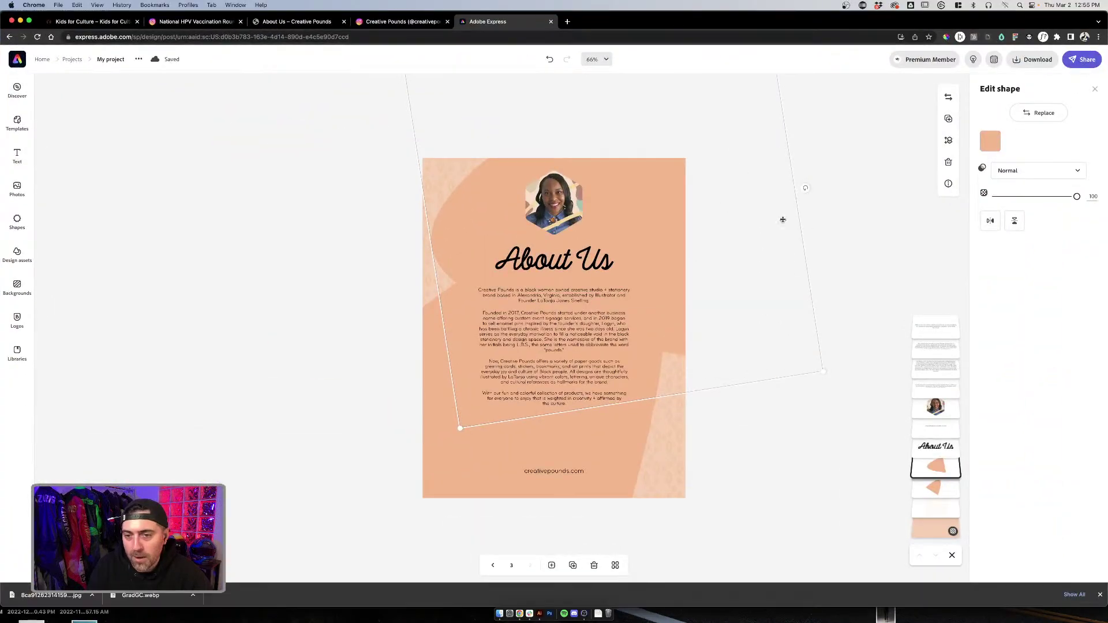
pyautogui.click(810, 229)
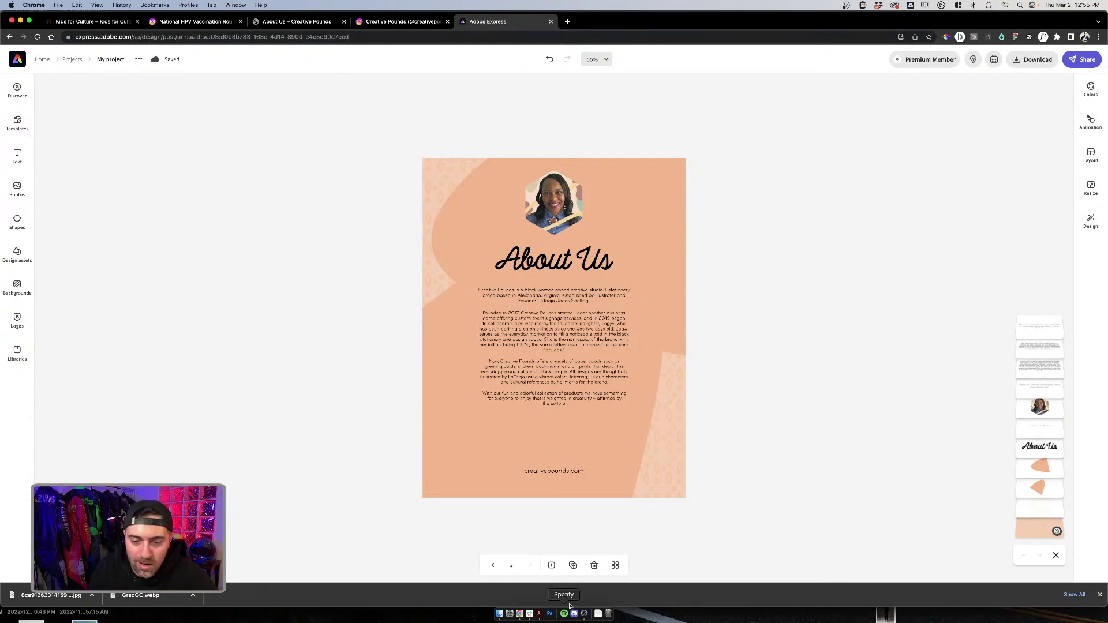
# Step: Review the Pop Up Shop page and the plain About Us page from the project's page overview
pyautogui.click(572, 565)
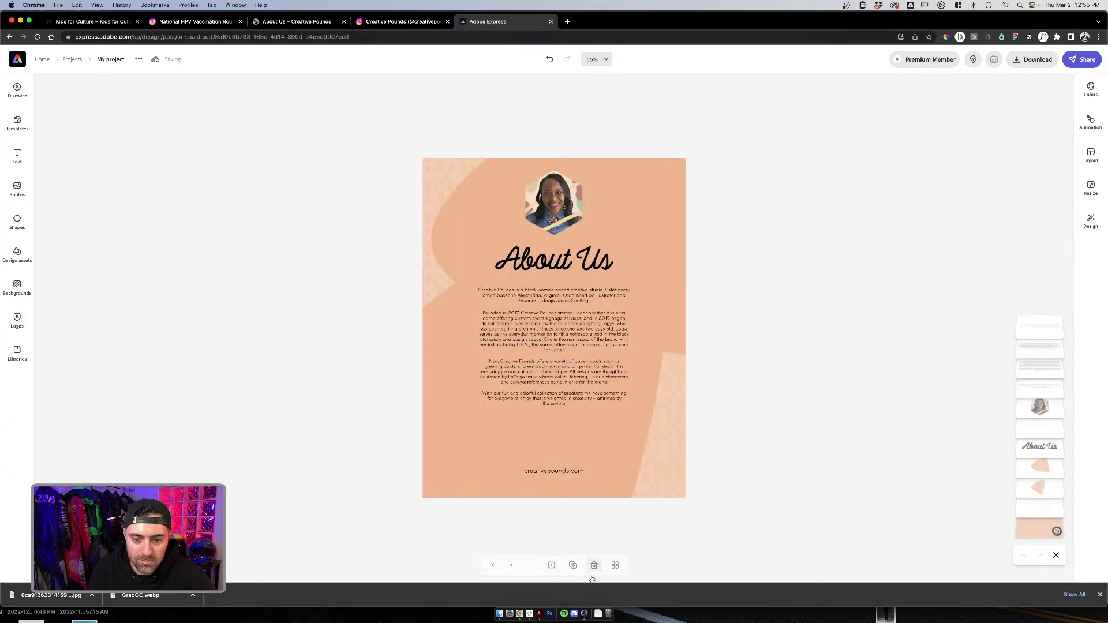
pyautogui.click(615, 565)
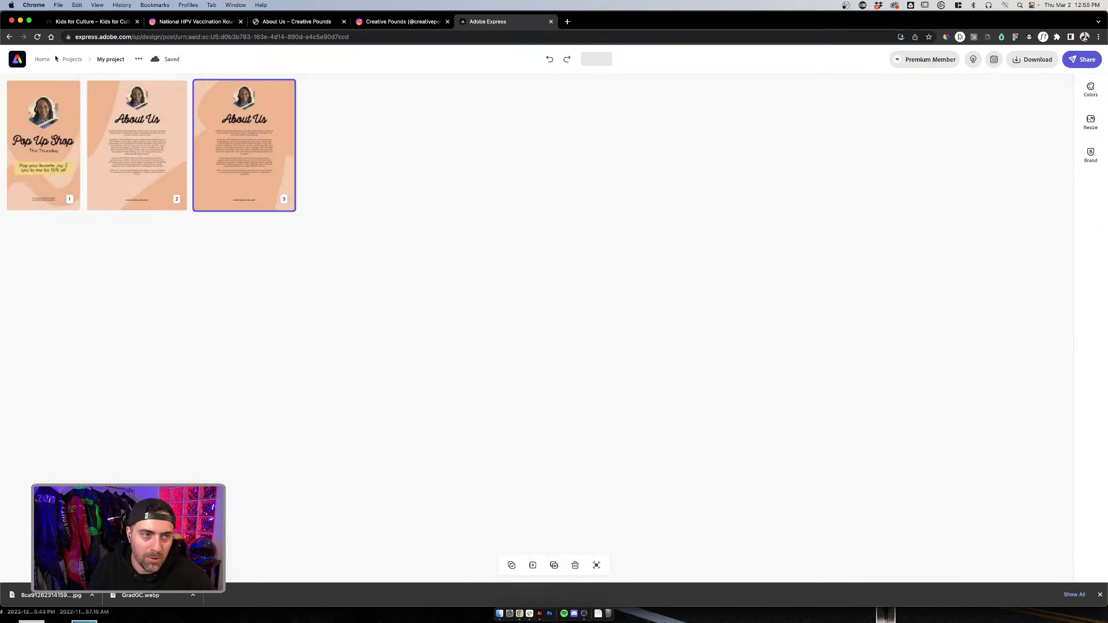
pyautogui.doubleClick(47, 144)
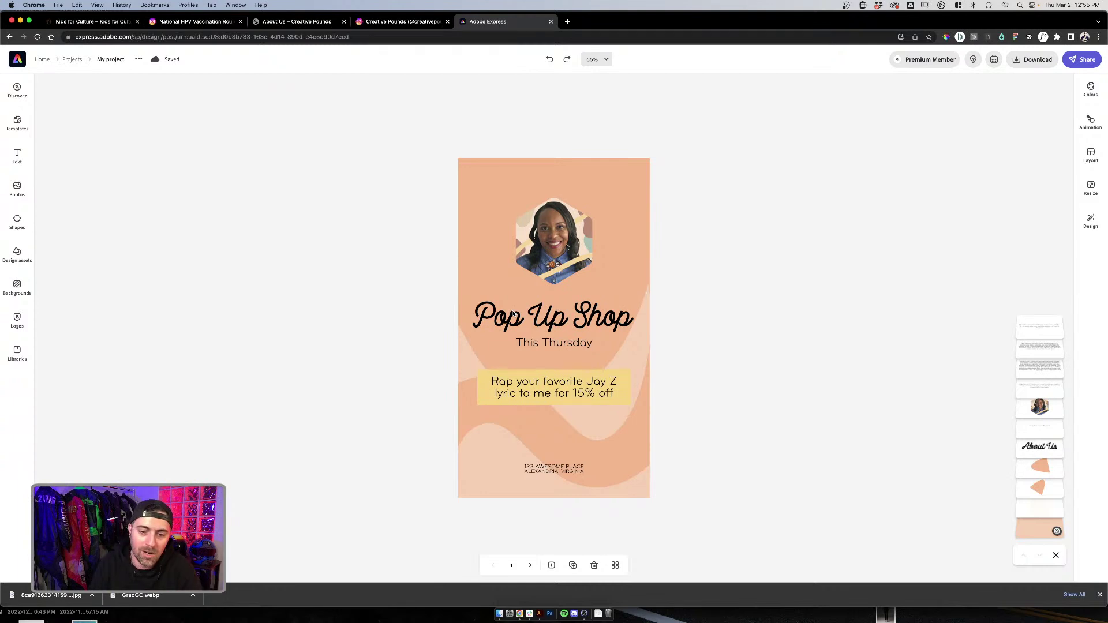
pyautogui.click(615, 564)
pyautogui.doubleClick(160, 124)
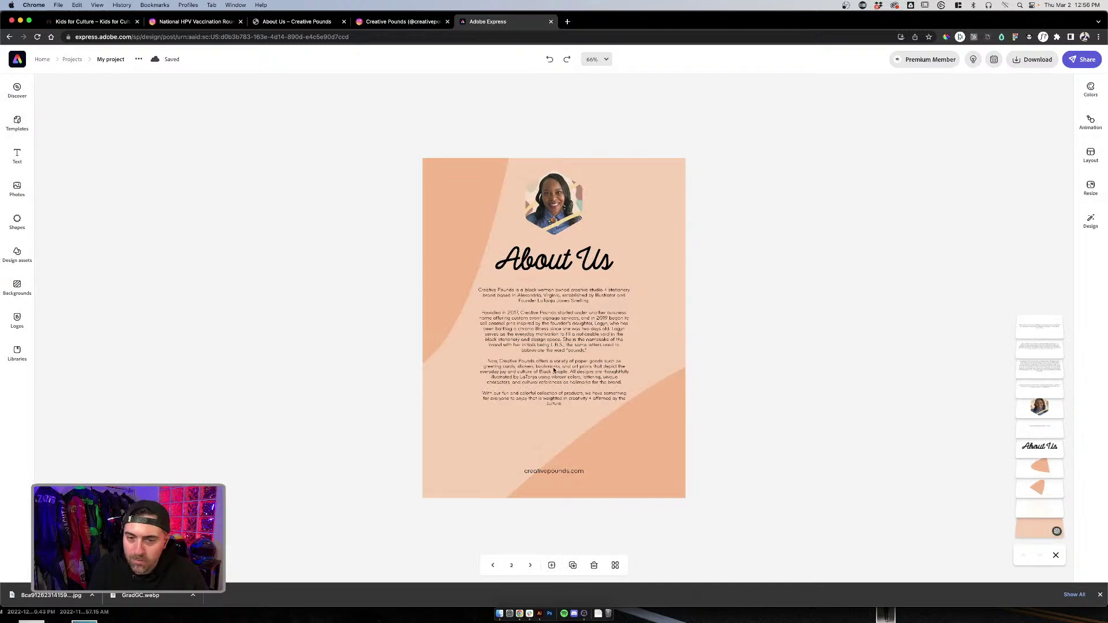
pyautogui.click(631, 381)
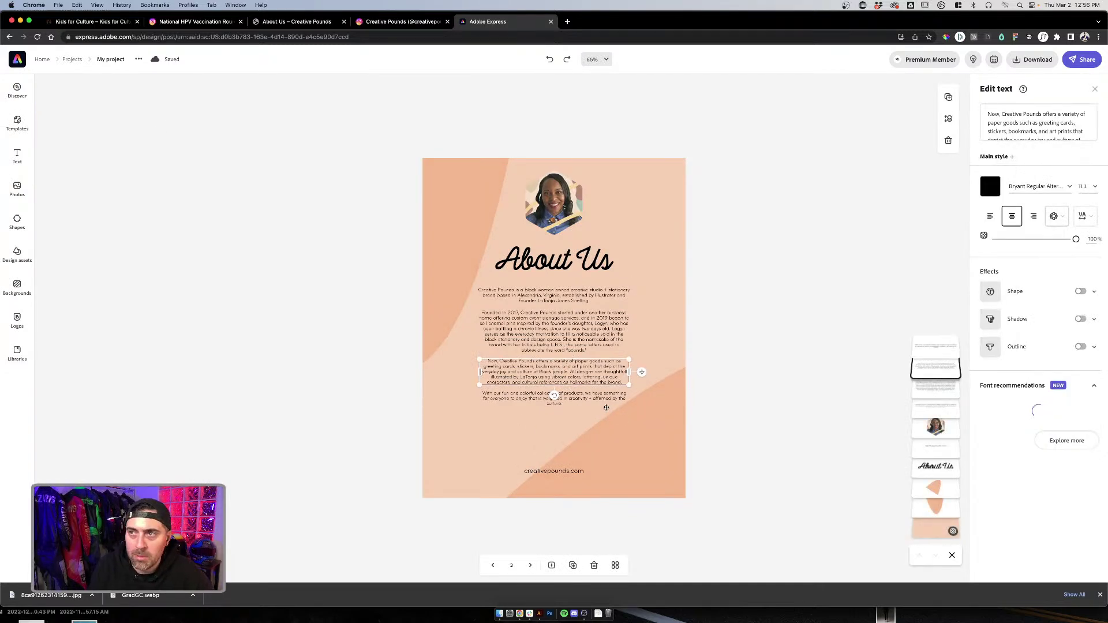
# Step: Switch to Illustrator and look over the logo versions, color palette and yellow pattern artwork
pyautogui.click(539, 614)
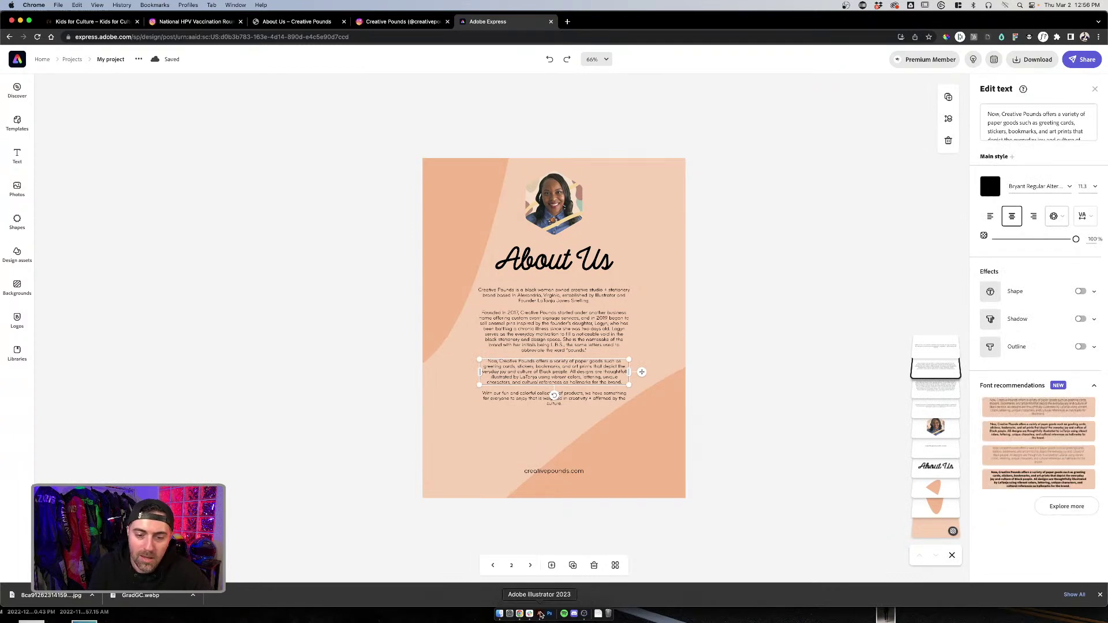
pyautogui.click(390, 384)
pyautogui.scroll(-10, 400, 390)
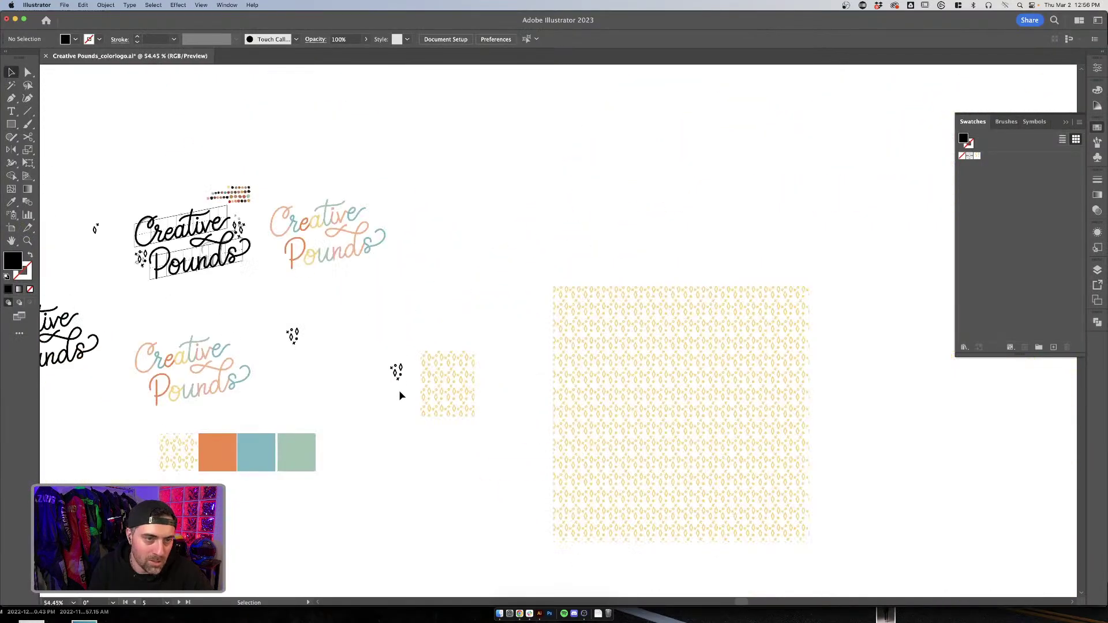
pyautogui.hscroll(-3, 400, 392)
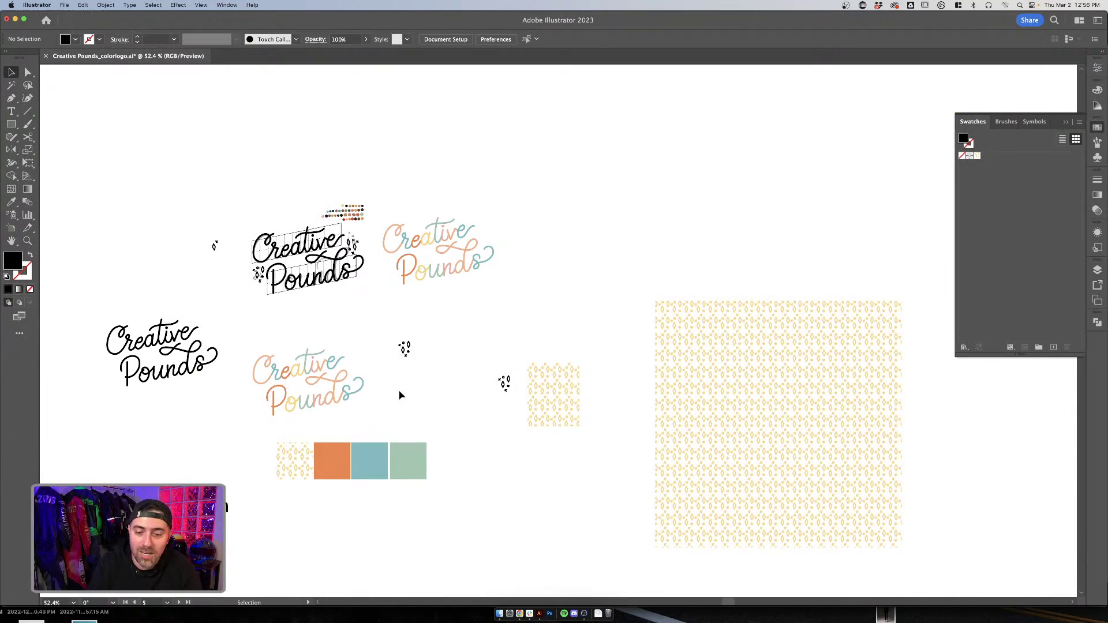
# Step: Switch to Chrome and review the Creative Pounds Instagram profile and the About Us page of its website
pyautogui.click(519, 613)
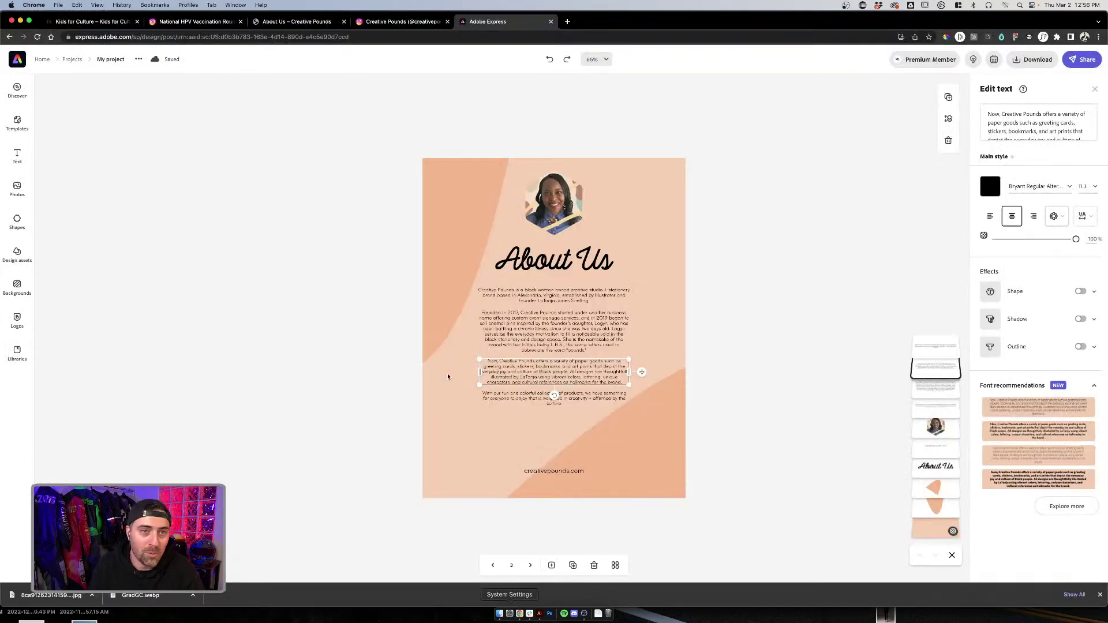
pyautogui.click(407, 24)
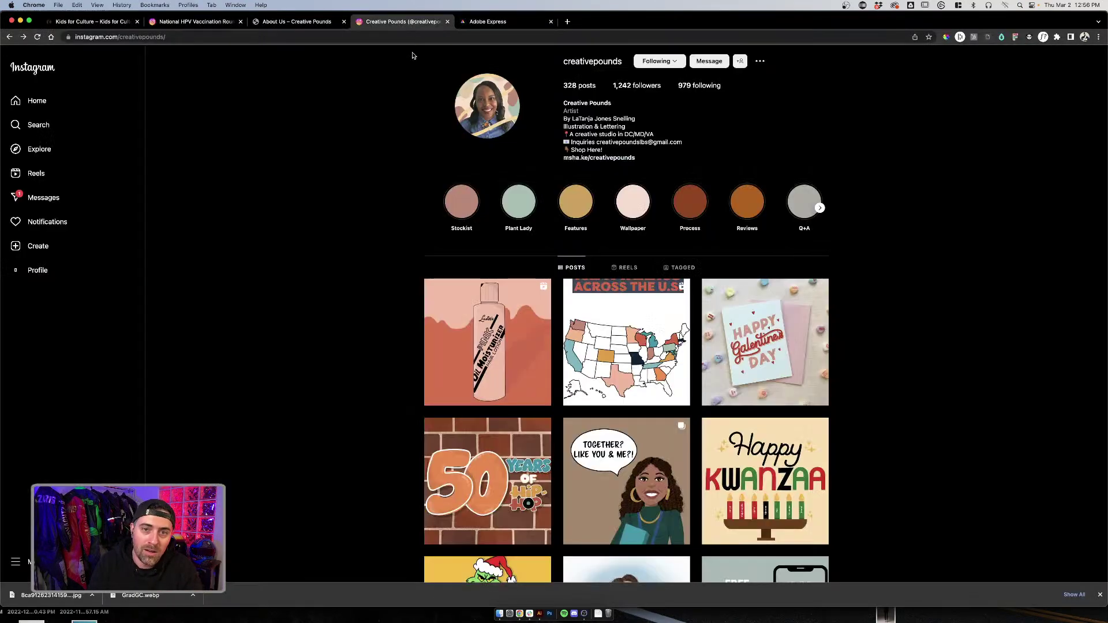
pyautogui.click(295, 22)
pyautogui.click(203, 23)
pyautogui.click(281, 23)
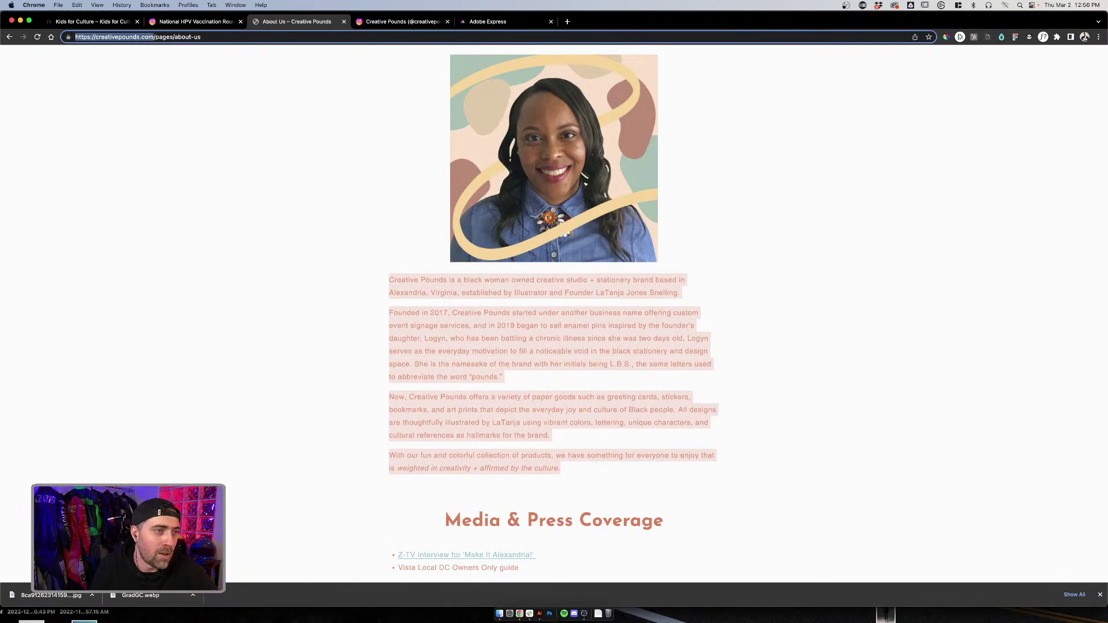
pyautogui.click(584, 613)
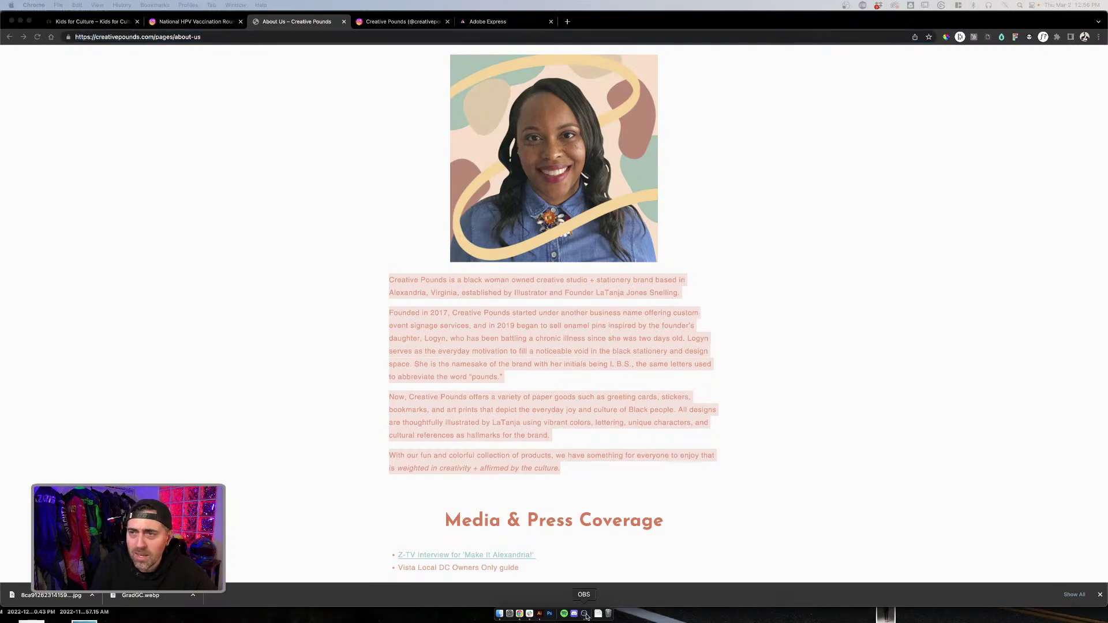